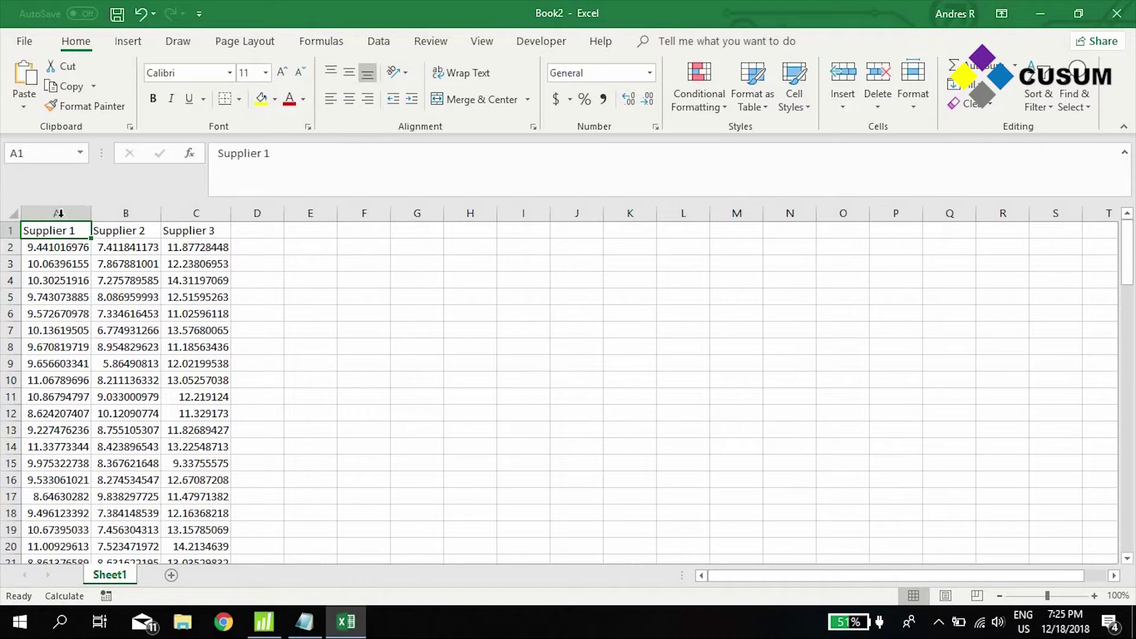
# - Highlight the supplier columns in Excel, then switch to Minitab and select the column-name cells starting at C1
pyautogui.moveTo(59, 214); pyautogui.dragTo(357, 245)
pyautogui.hotkey('alt', 'Tab')
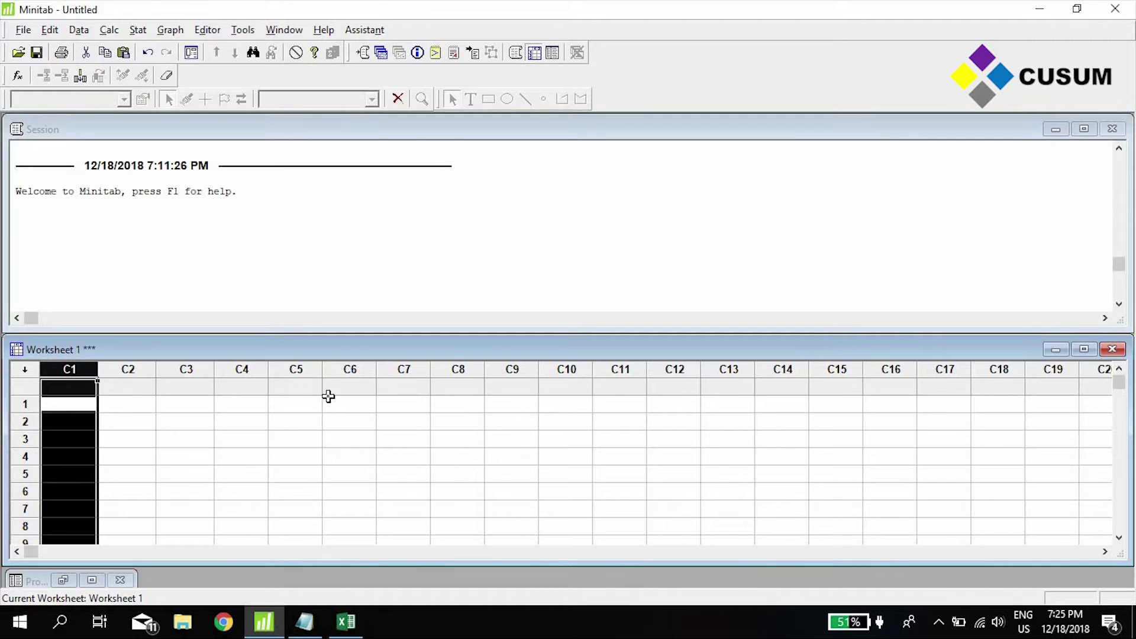
pyautogui.click(119, 400)
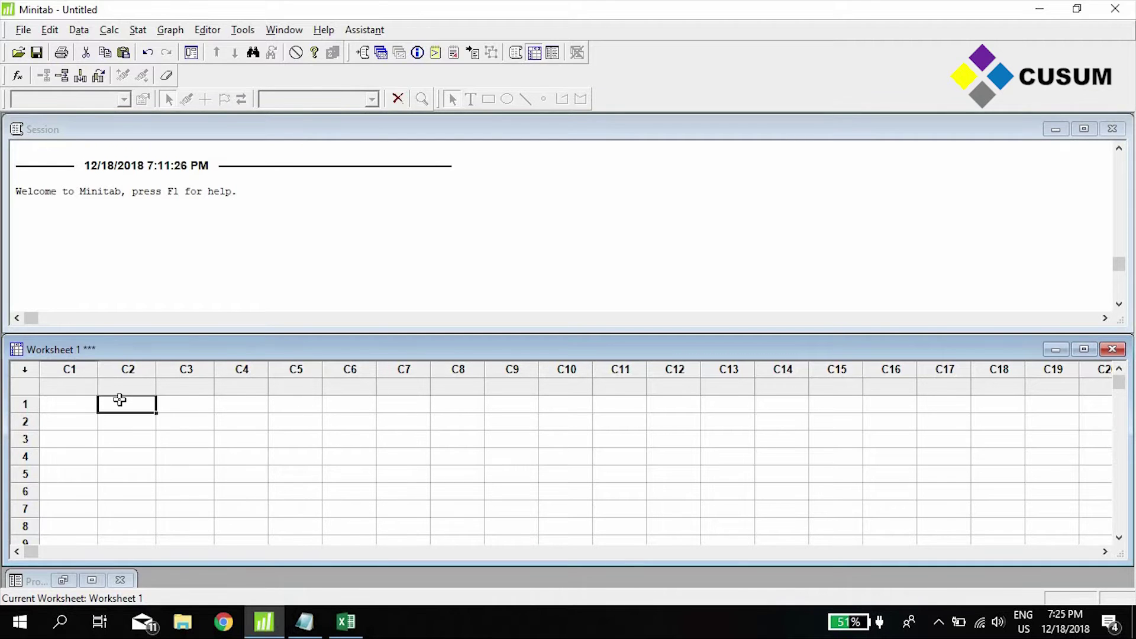
pyautogui.press('Left')
pyautogui.press('Up')
pyautogui.hotkey('shift', 'Right')
pyautogui.hotkey('shift', 'Right')
pyautogui.hotkey('shift', 'Right')
pyautogui.hotkey('shift', 'Right')
pyautogui.hotkey('shift', 'Right')
pyautogui.hotkey('shift', 'Right')
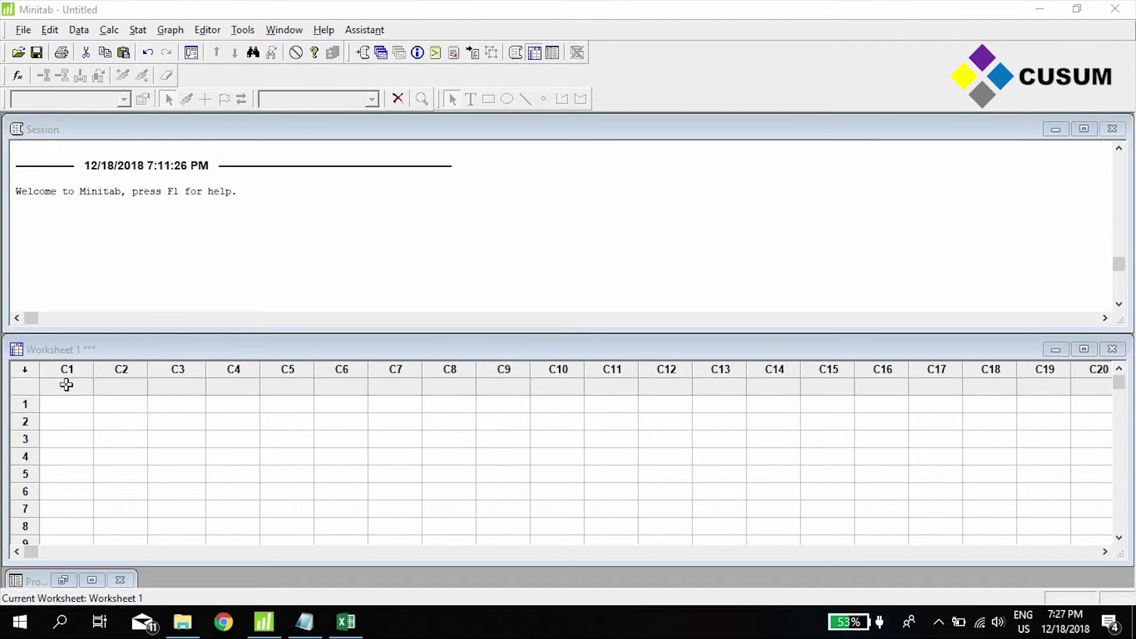
# - Name column C1 "Dates", enter 12/18/2018 in its first row, and select the column
pyautogui.click(66, 385)
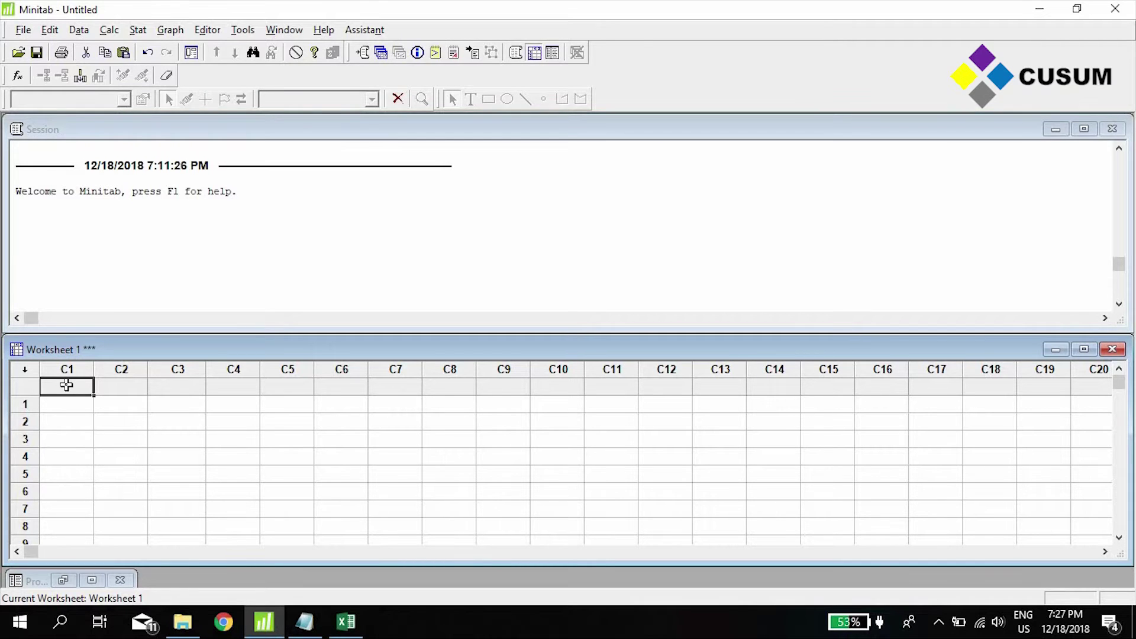
pyautogui.write('Dates')
pyautogui.press('Return')
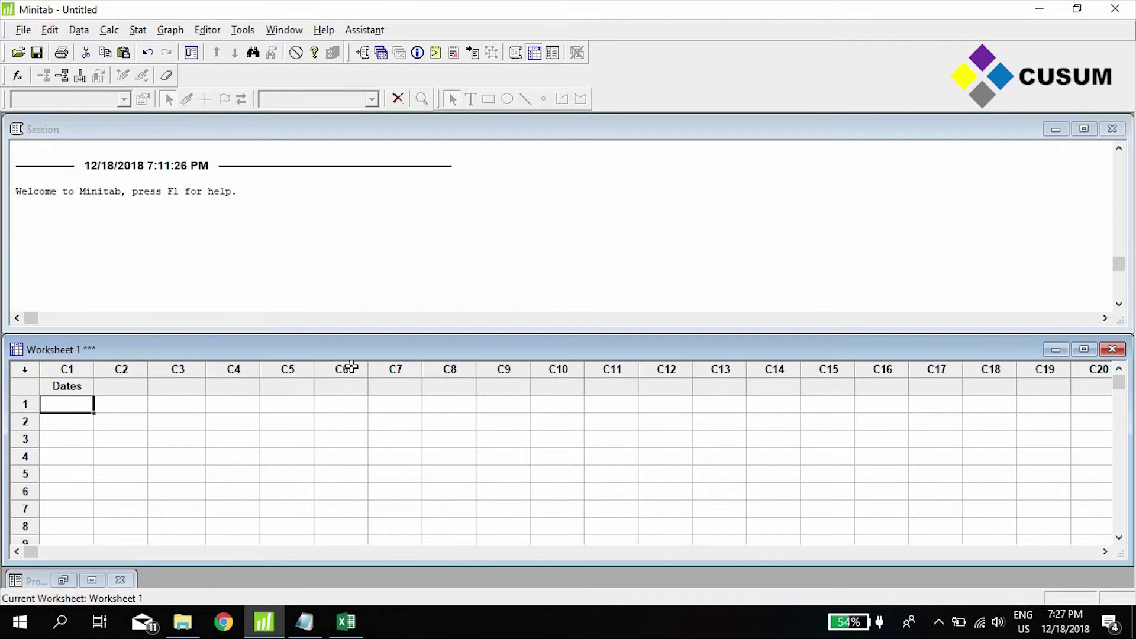
pyautogui.write('12/18/1')
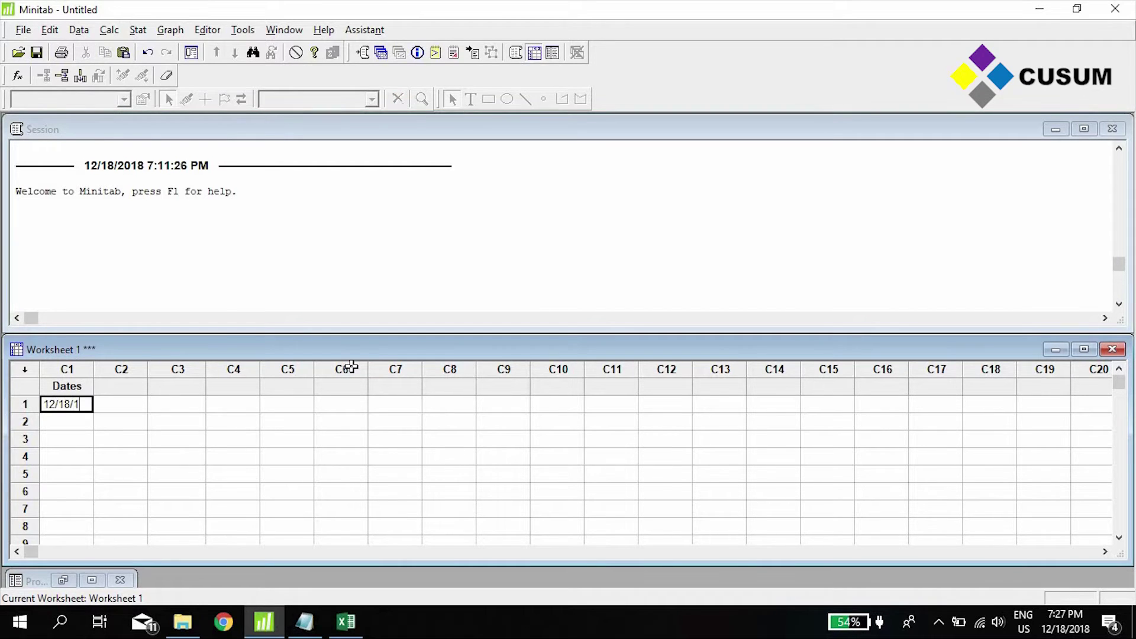
pyautogui.write('018')
pyautogui.press('Return')
pyautogui.press('Up')
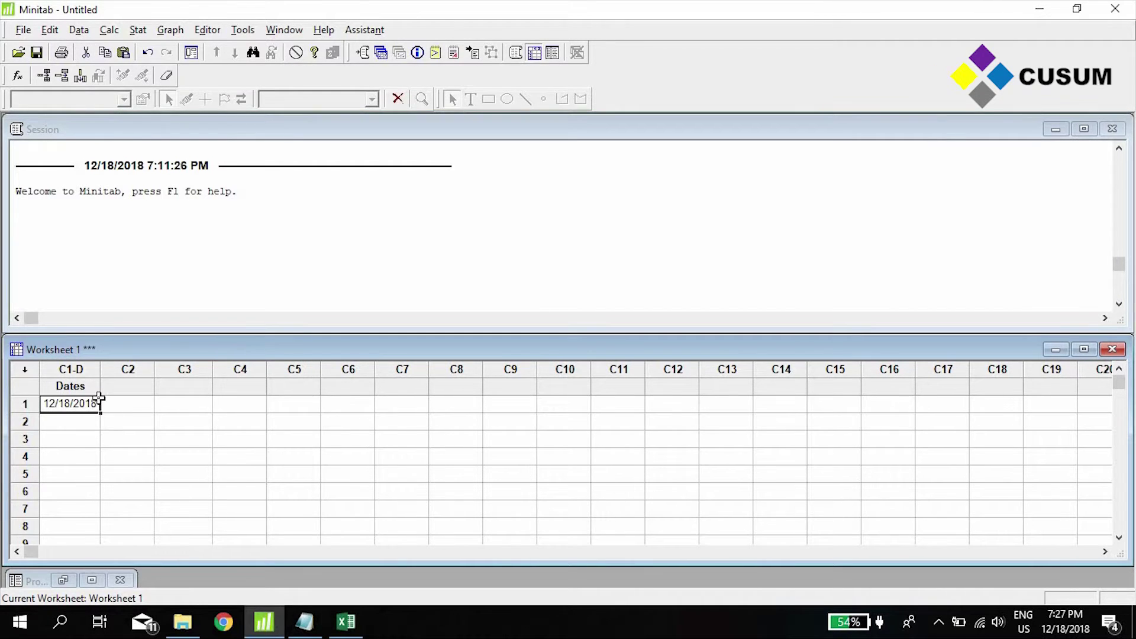
pyautogui.click(71, 373)
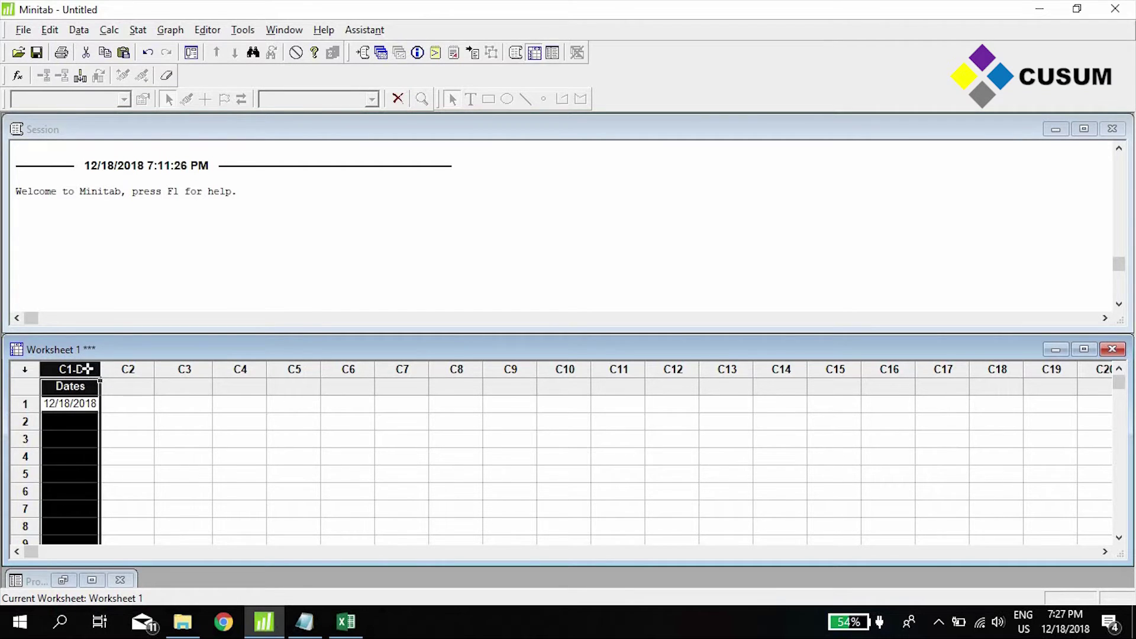
# - Name column C2 "Customers", enter three customer names in rows 1 to 3, and select the column
pyautogui.click(129, 388)
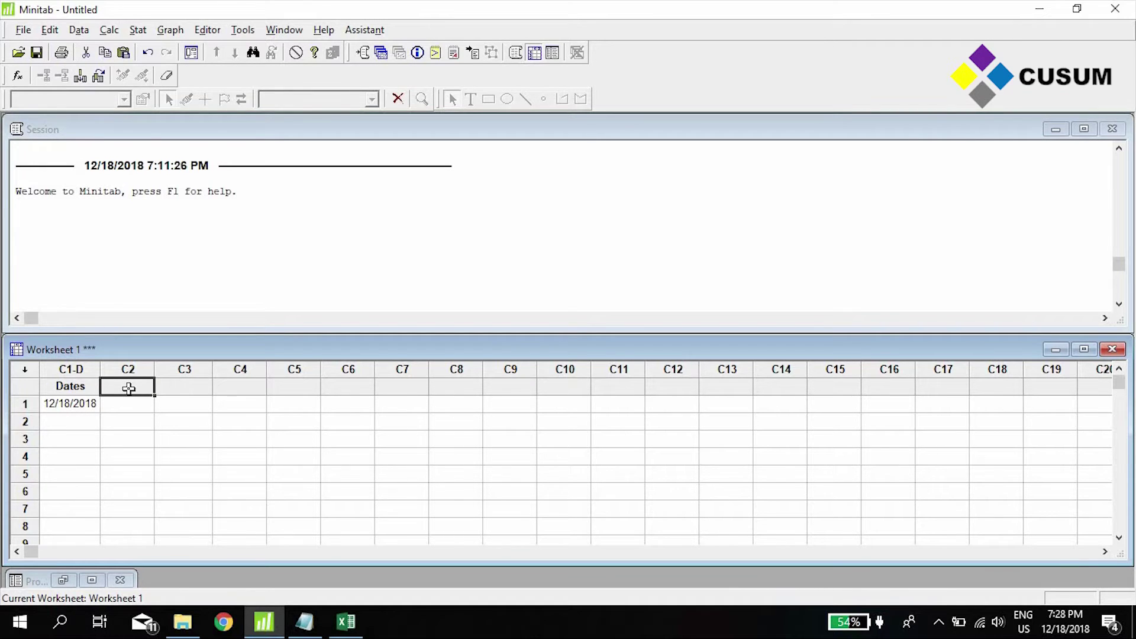
pyautogui.write('Customers')
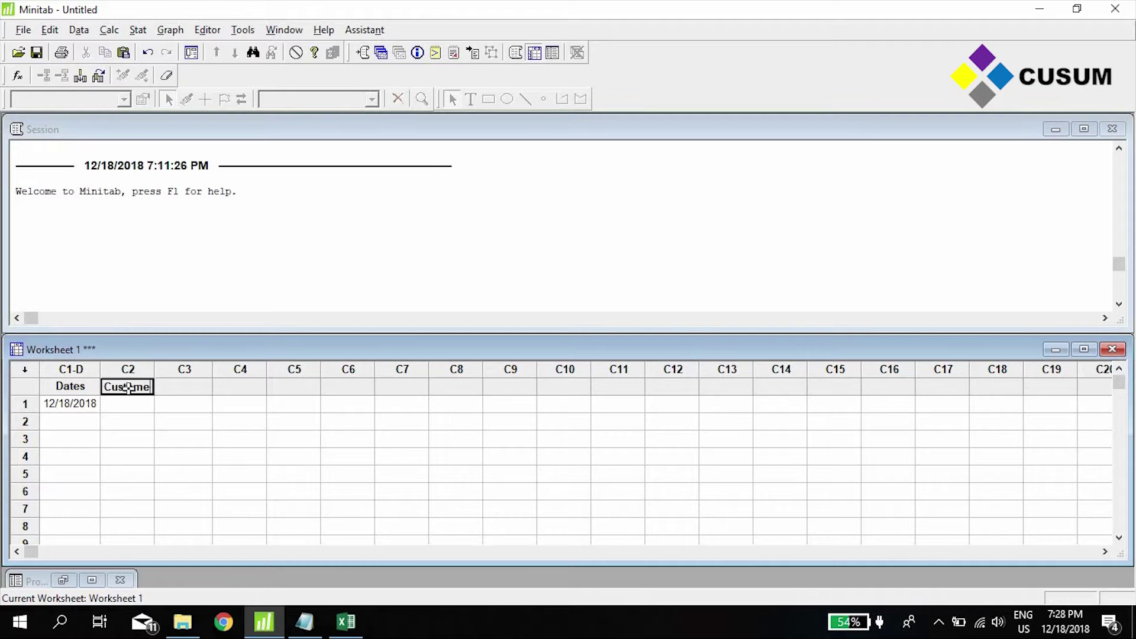
pyautogui.press('Return')
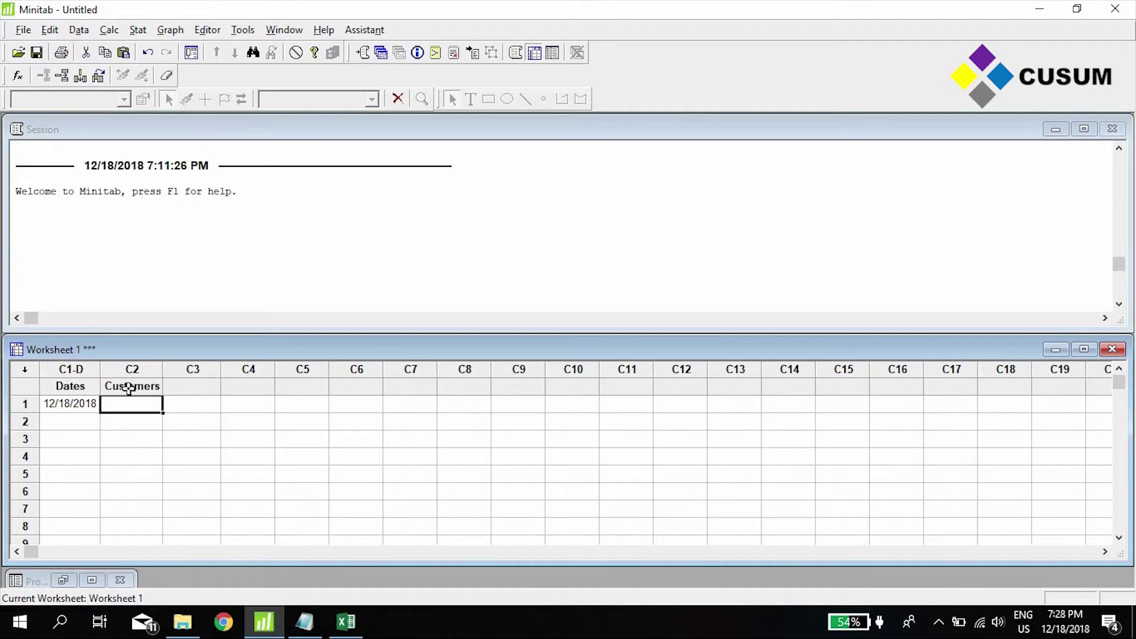
pyautogui.write('Andrew')
pyautogui.press('Return')
pyautogui.write('Robert')
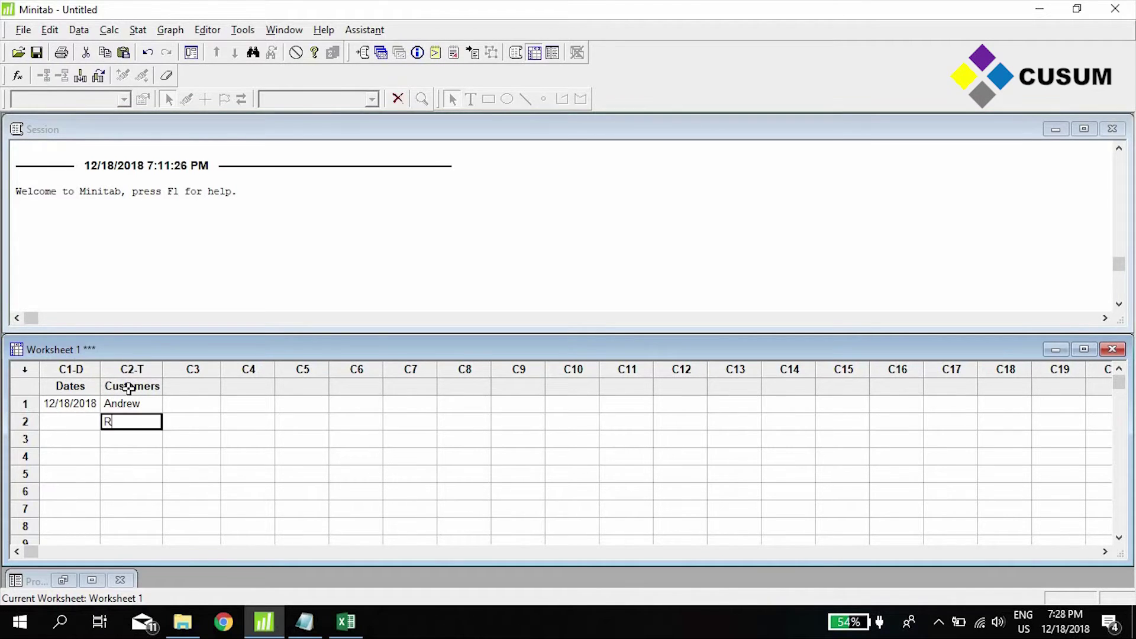
pyautogui.press('Return')
pyautogui.write('Deniro')
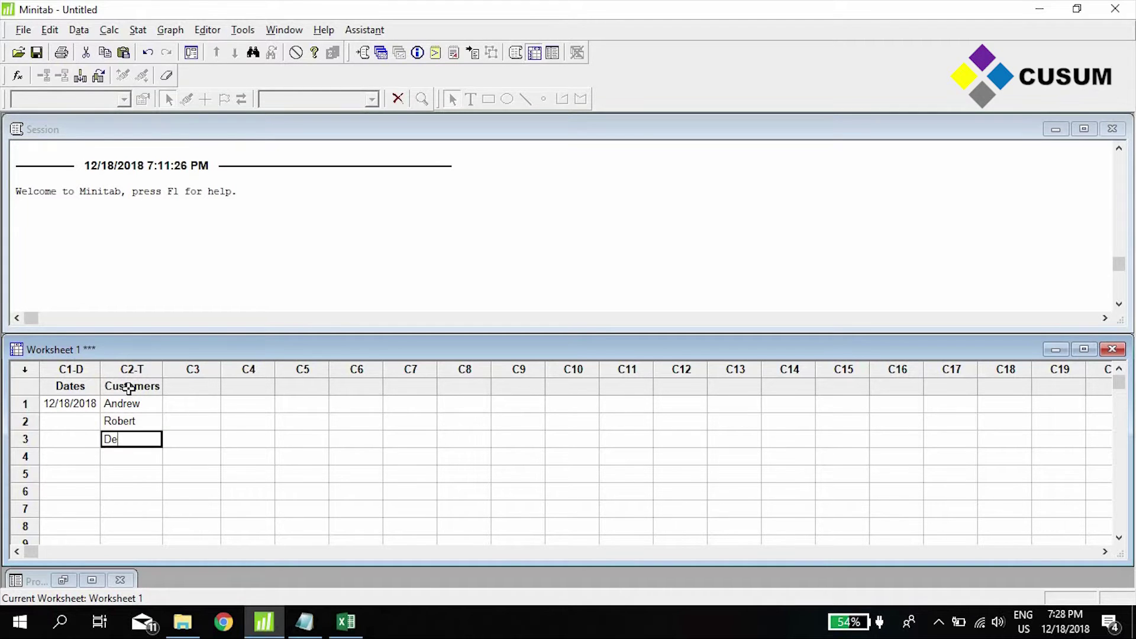
pyautogui.press('Return')
pyautogui.press('Up')
pyautogui.press('Up')
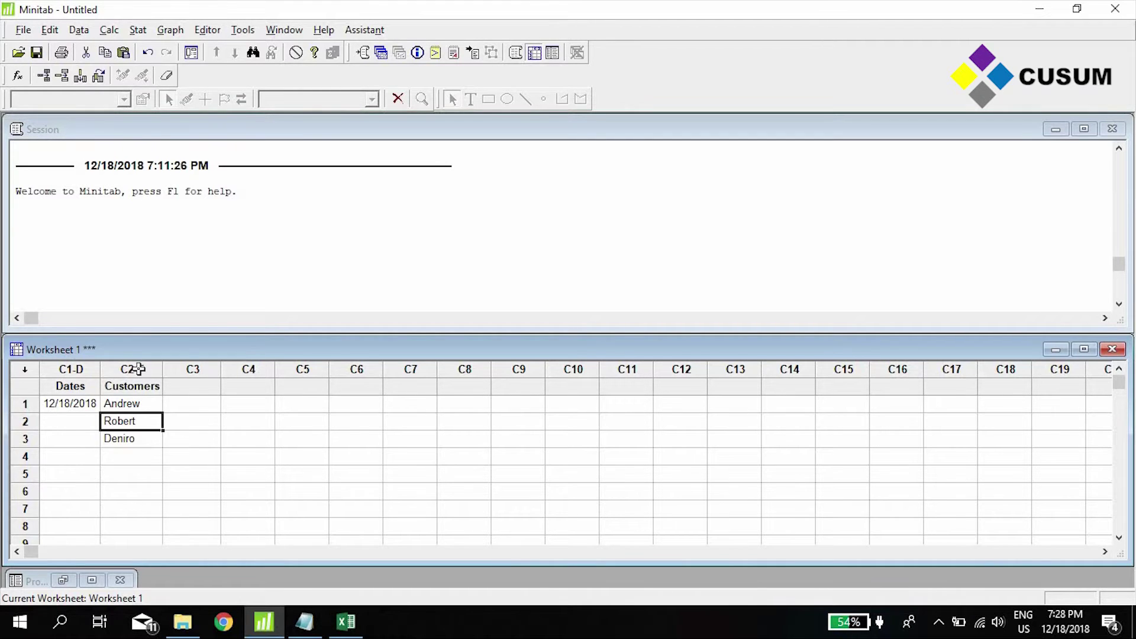
pyautogui.click(152, 368)
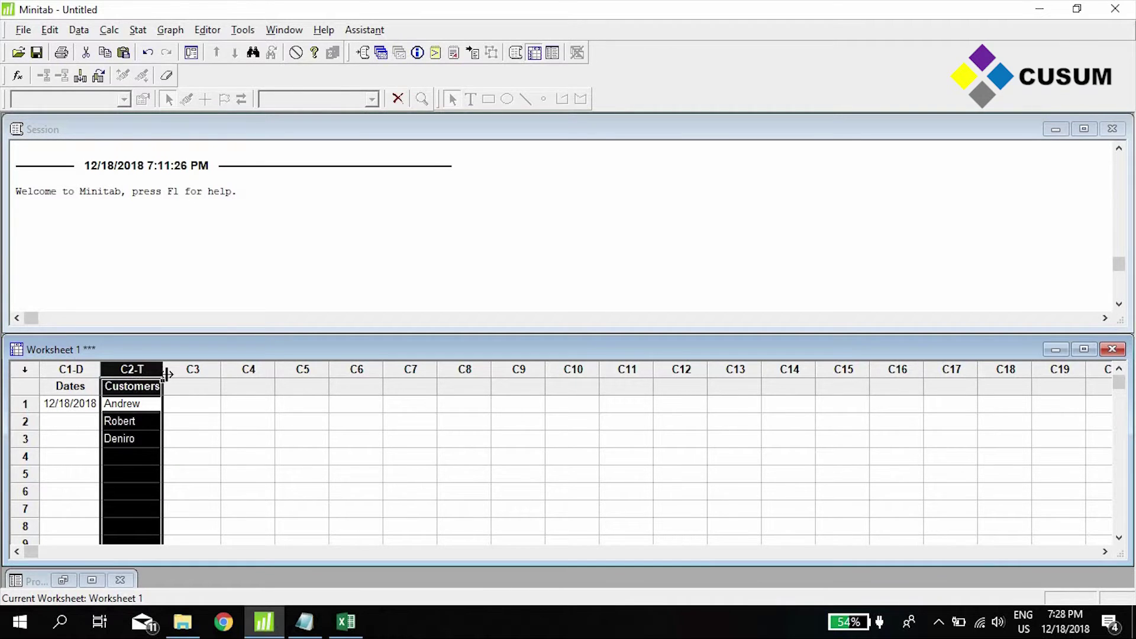
# - Select the customer entries from row 1 down, and enter 55 in row 4 of the Customers column
pyautogui.press('Up')
pyautogui.hotkey('shift', 'Down')
pyautogui.hotkey('shift', 'Down')
pyautogui.hotkey('shift', 'Down')
pyautogui.hotkey('shift', 'Down')
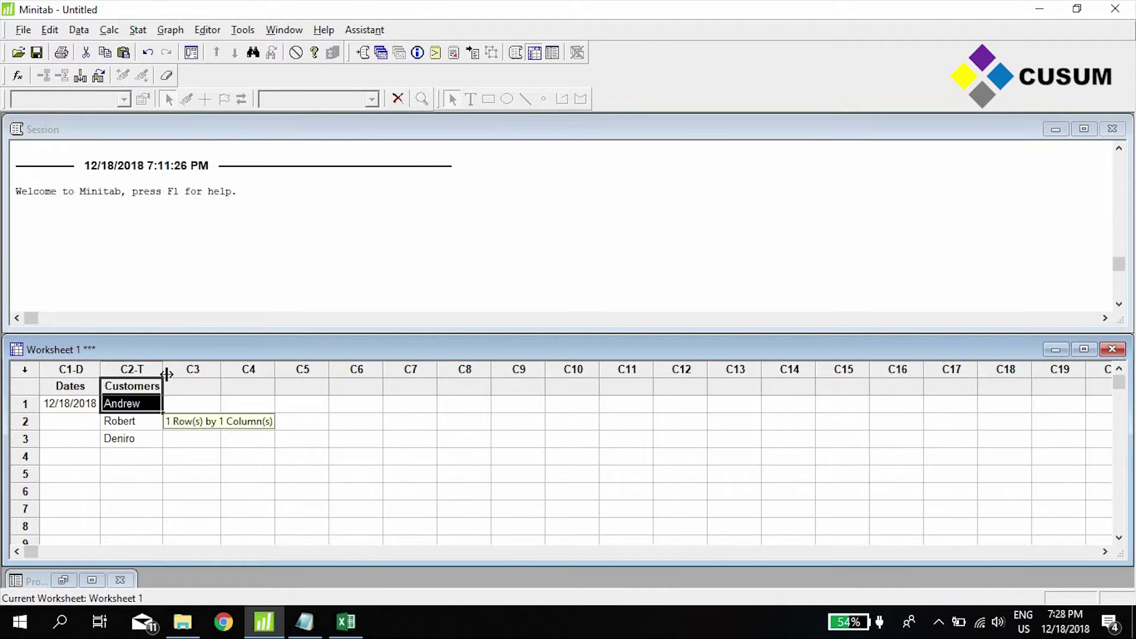
pyautogui.hotkey('shift', 'Down')
pyautogui.hotkey('shift', 'Down')
pyautogui.hotkey('shift', 'Down')
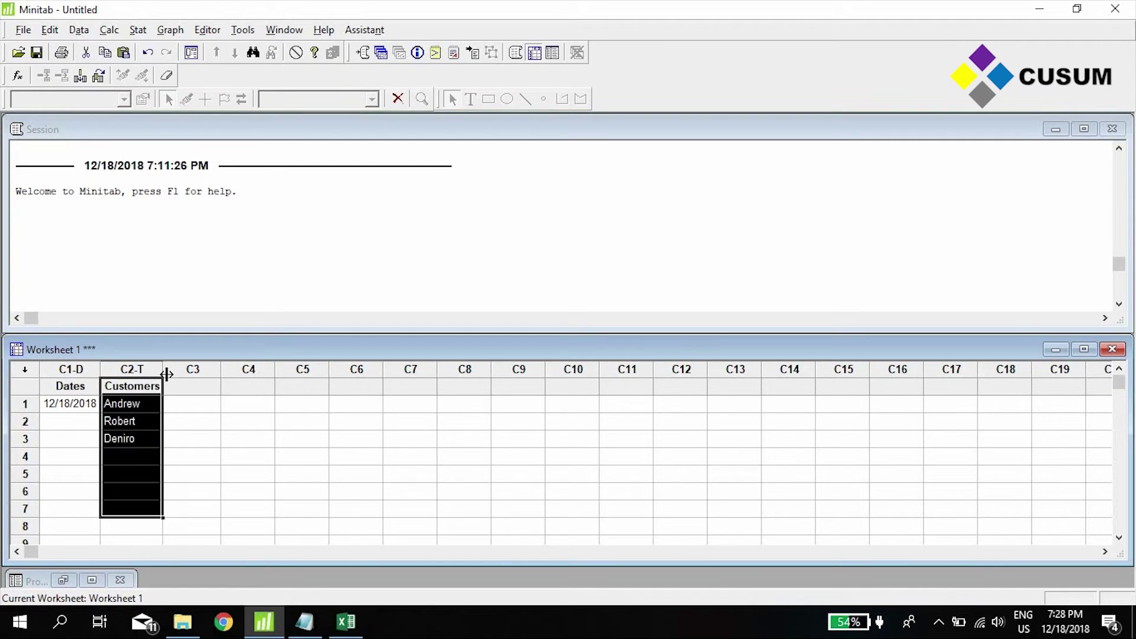
pyautogui.press('Down')
pyautogui.press('Down')
pyautogui.press('Down')
pyautogui.press('Down')
pyautogui.write('55')
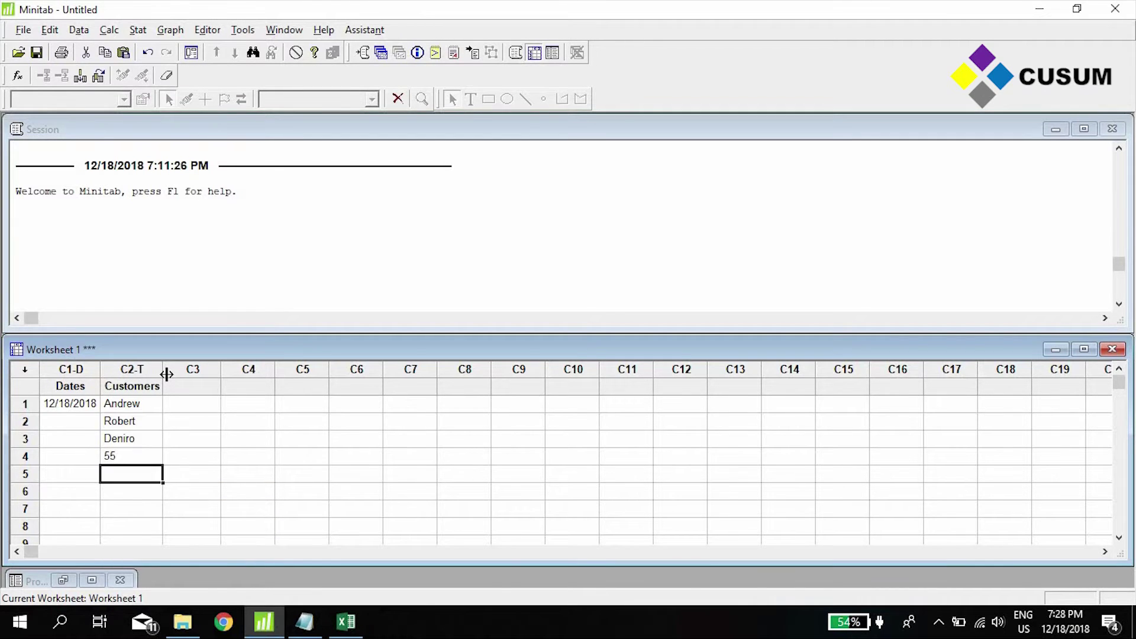
# - Name column C3 "Faults / Issues"
pyautogui.press('Tab')
pyautogui.press('Up')
pyautogui.press('Up')
pyautogui.press('Up')
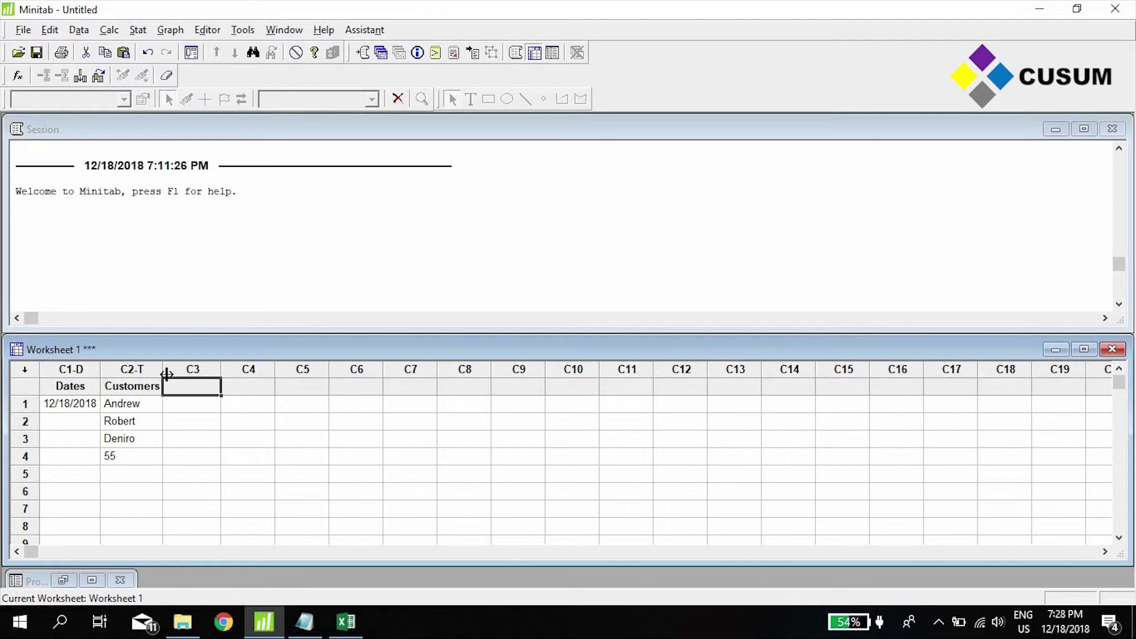
pyautogui.write('Faults / I')
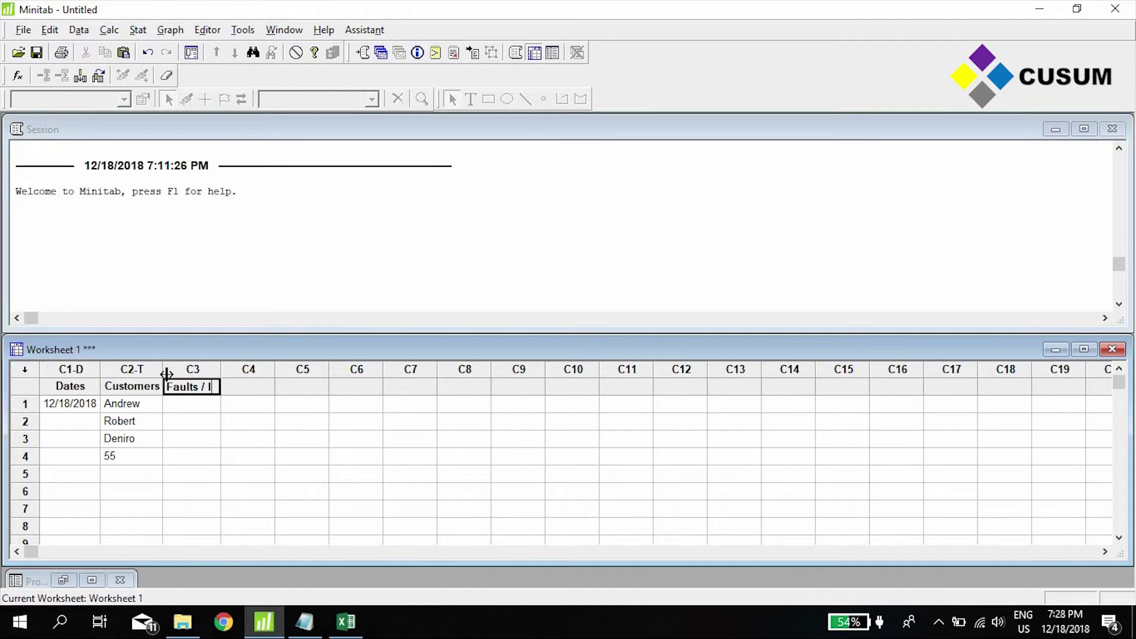
pyautogui.write('ssues')
pyautogui.press('Return')
# - Enter 15, 13 and 14 in the first three rows of column C3, and select the column
pyautogui.write('15')
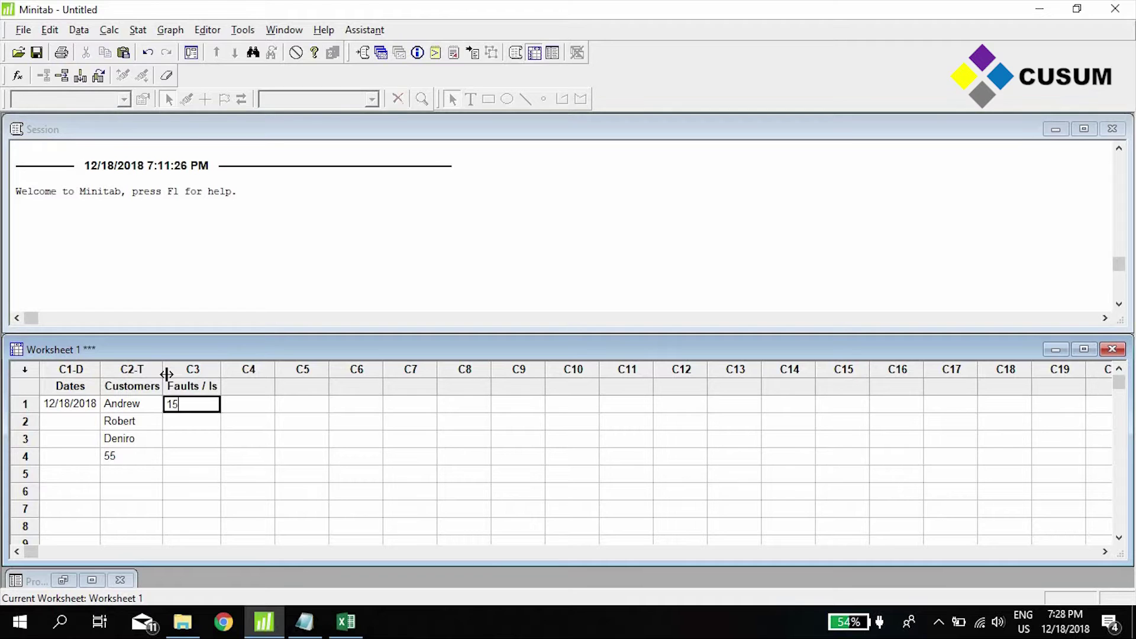
pyautogui.press('Return')
pyautogui.write('13')
pyautogui.press('Return')
pyautogui.write('14')
pyautogui.press('Return')
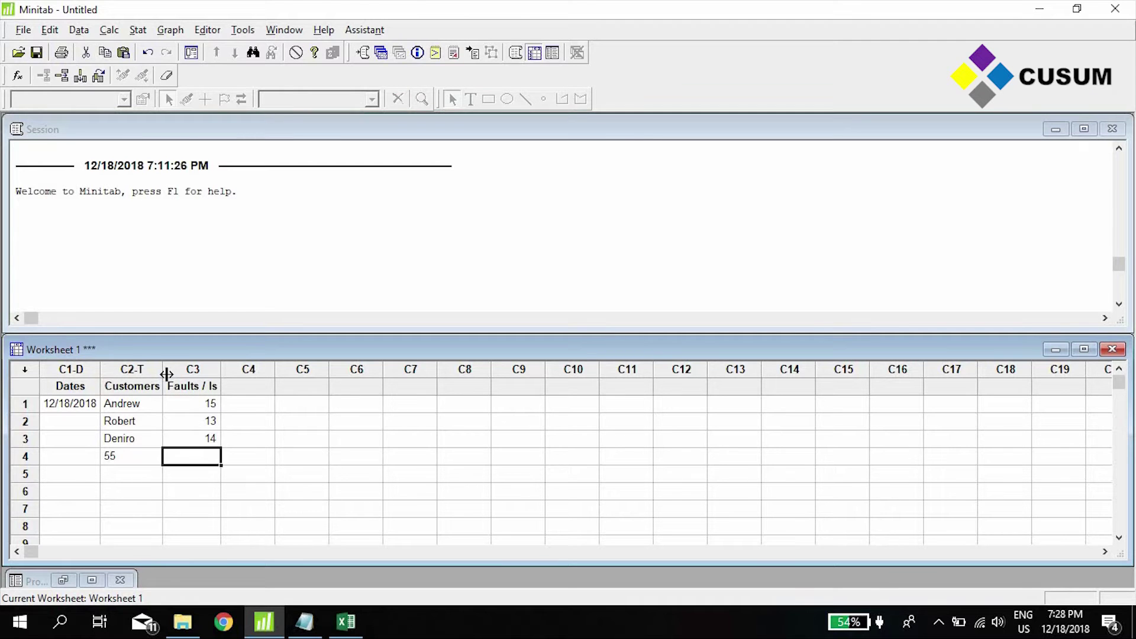
pyautogui.click(194, 369)
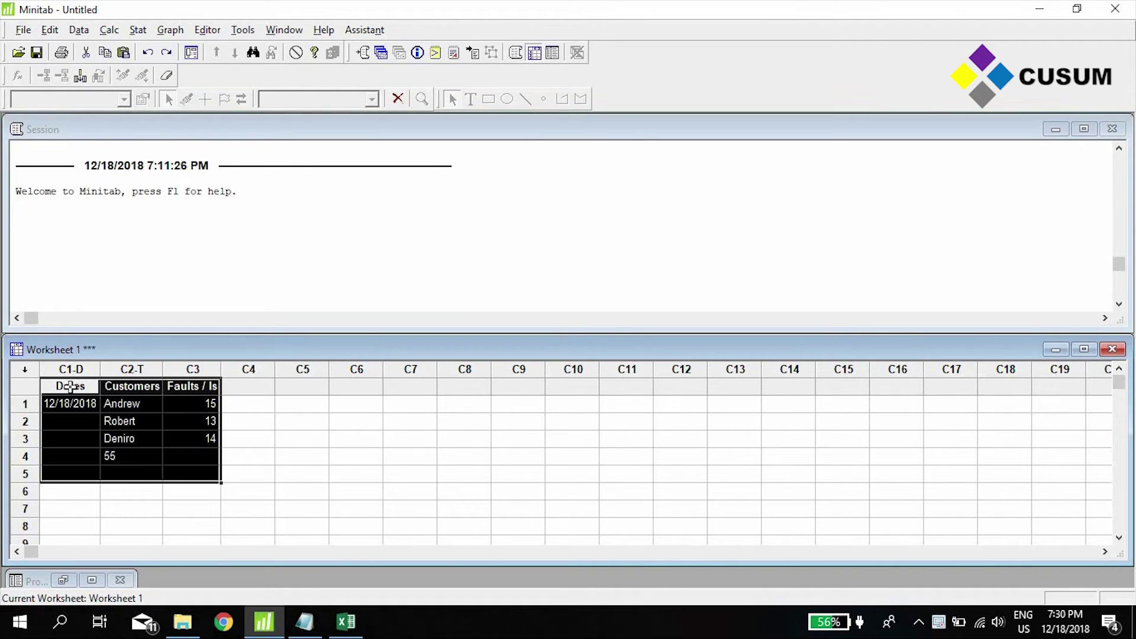
# - Clear all names and data from columns C1 to C3 of Worksheet 1
pyautogui.press('Delete')
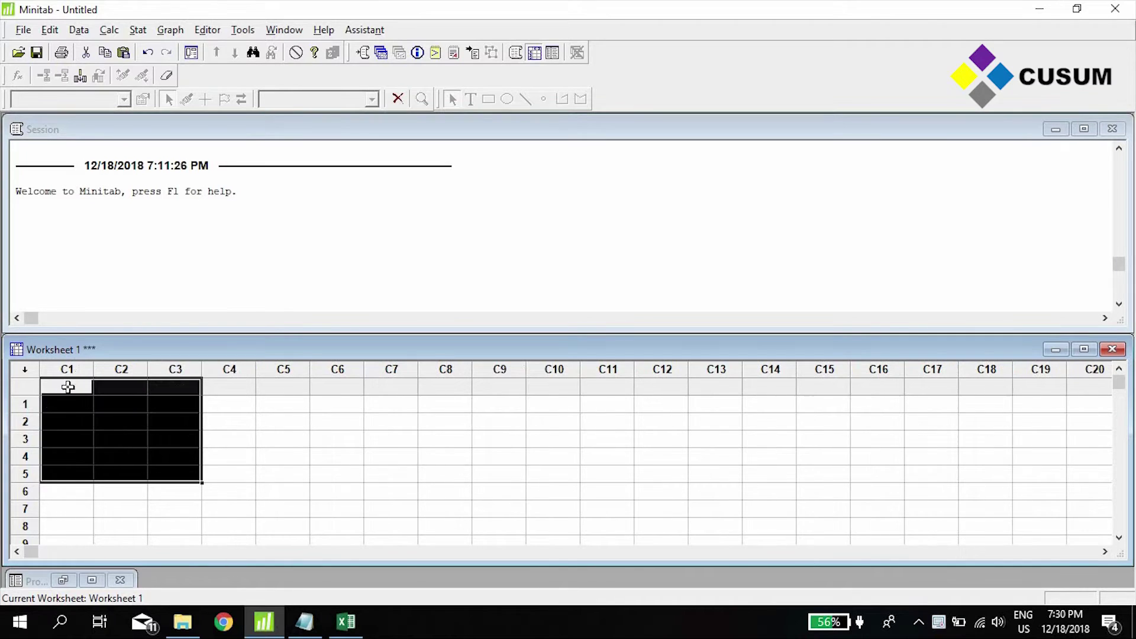
pyautogui.moveTo(59, 368); pyautogui.dragTo(226, 370)
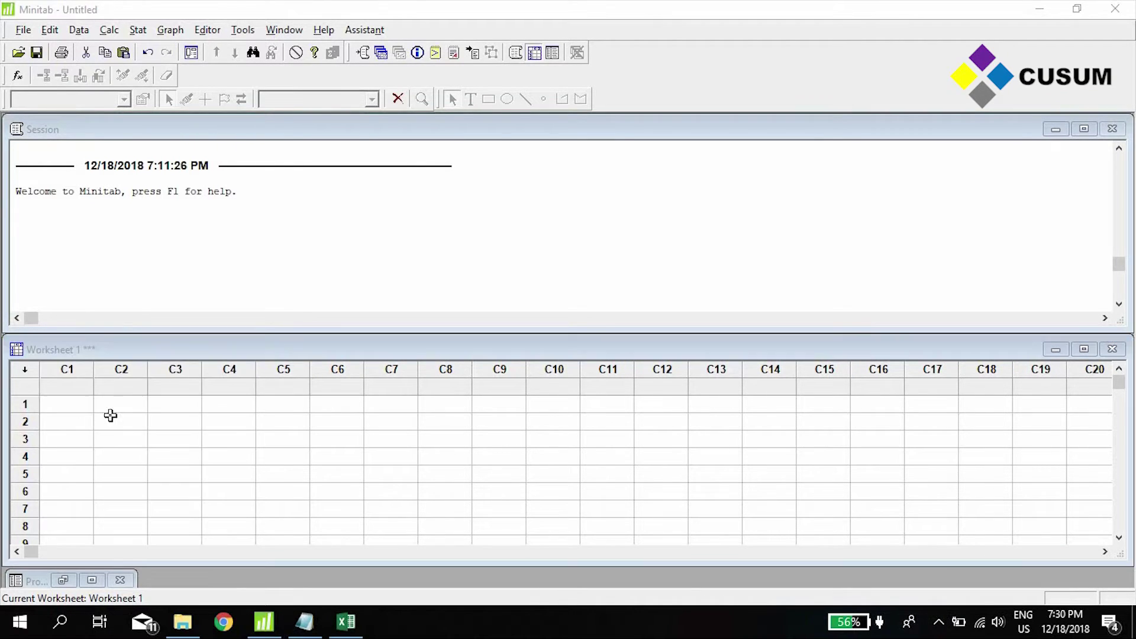
pyautogui.click(53, 349)
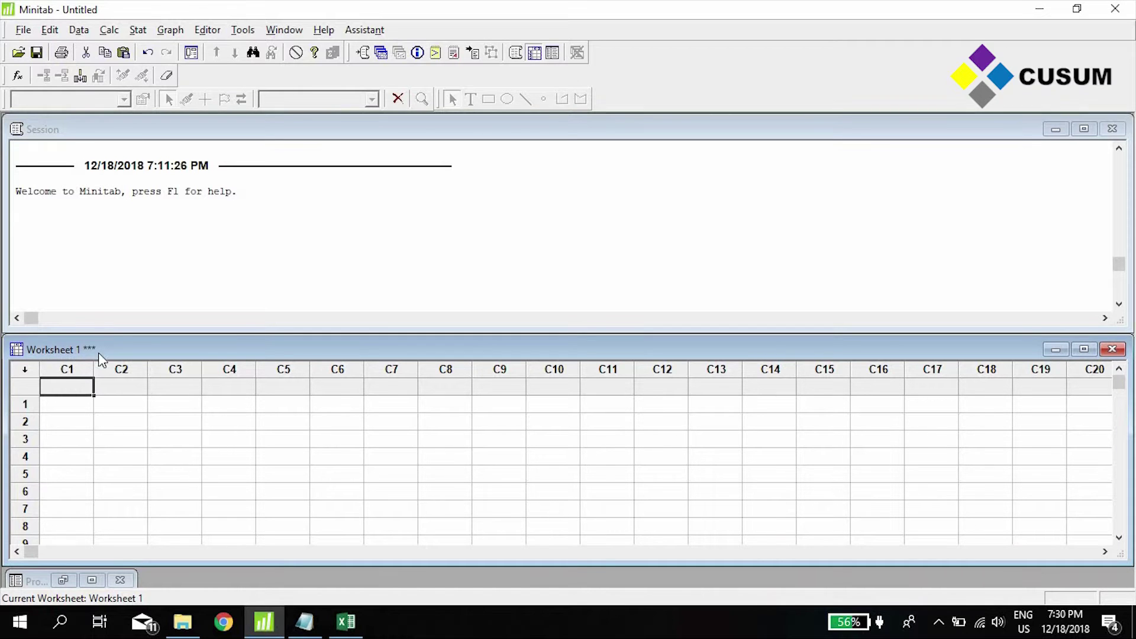
# - Switch to Excel and rename Sheet1 as "Sample Data"
pyautogui.click(335, 625)
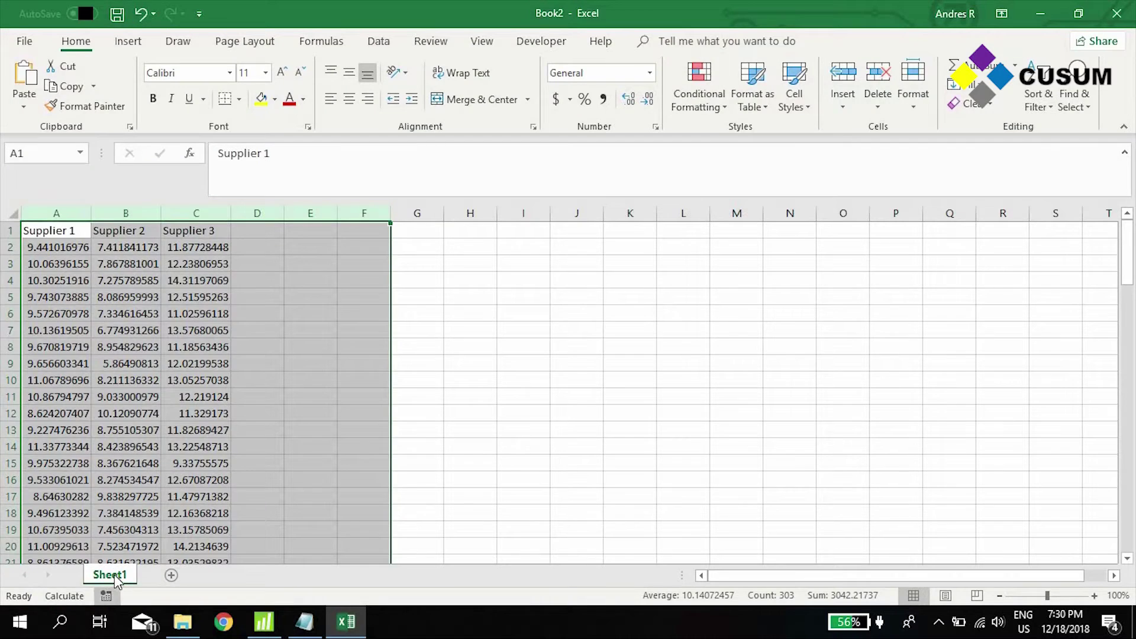
pyautogui.doubleClick(115, 574)
pyautogui.write('Sample Data')
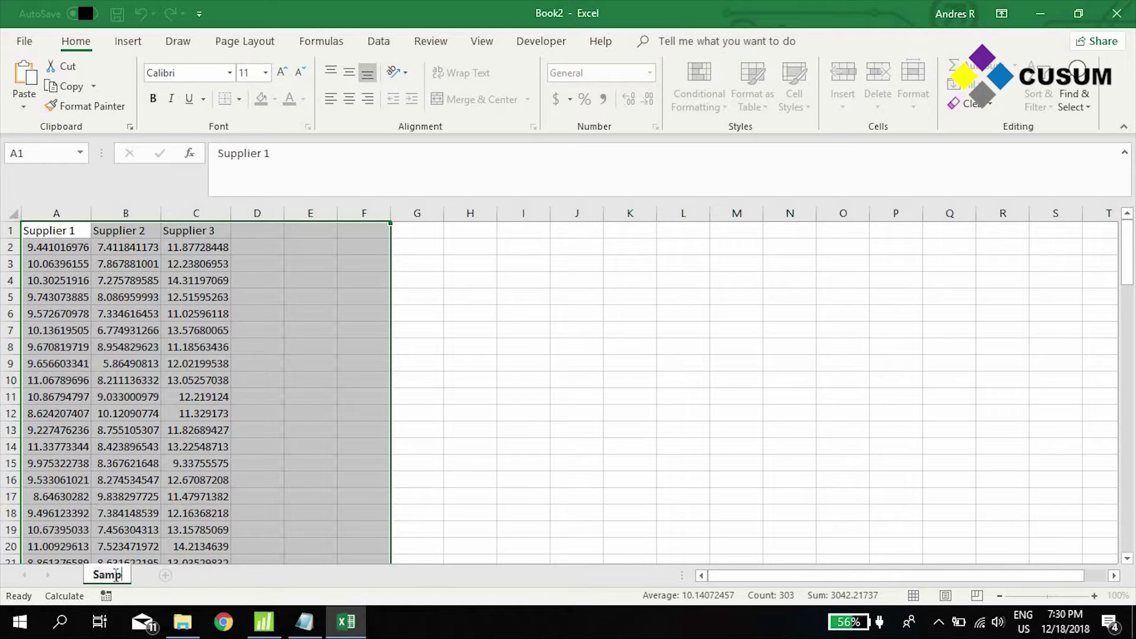
pyautogui.press('Return')
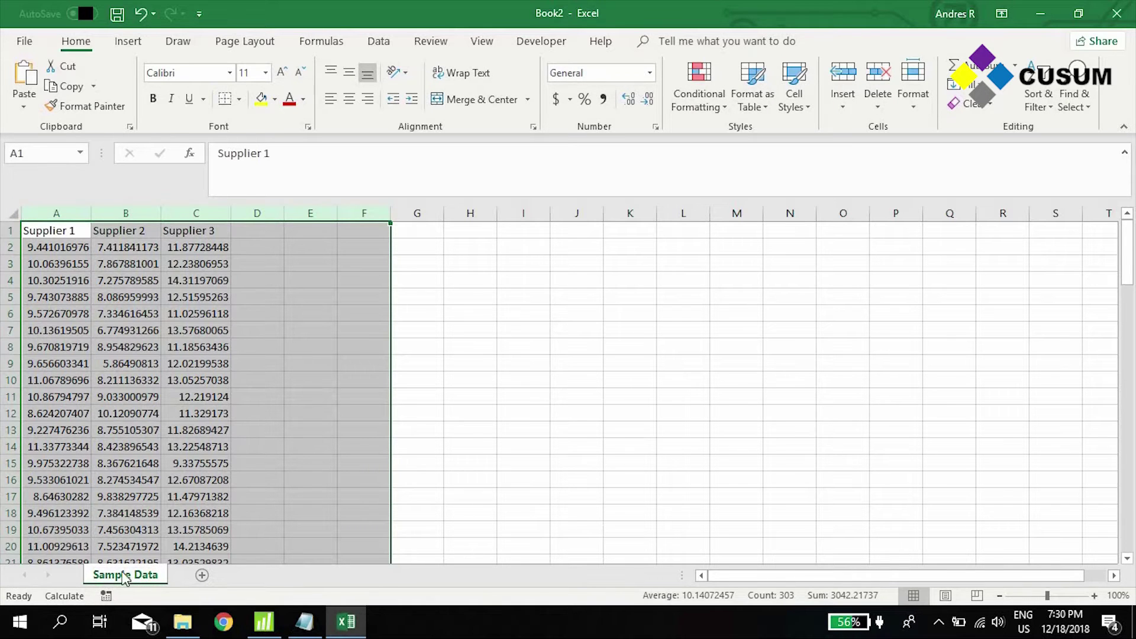
# - Switch to Minitab and rename Worksheet 1 as "Sample Data" in the Project Manager
pyautogui.hotkey('alt', 'Tab')
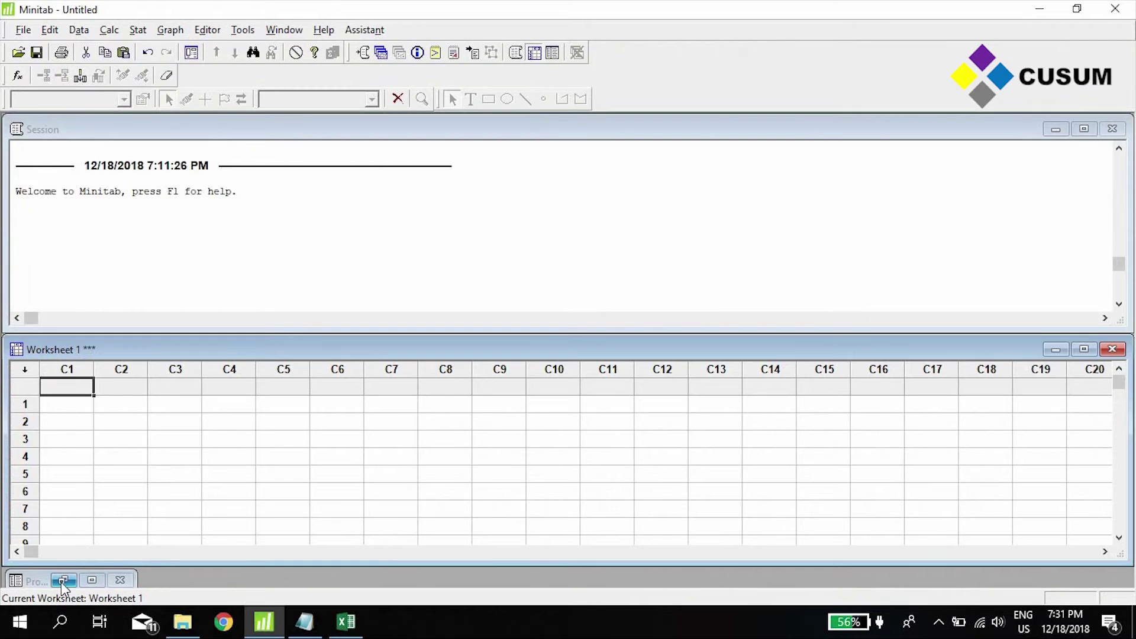
pyautogui.click(62, 581)
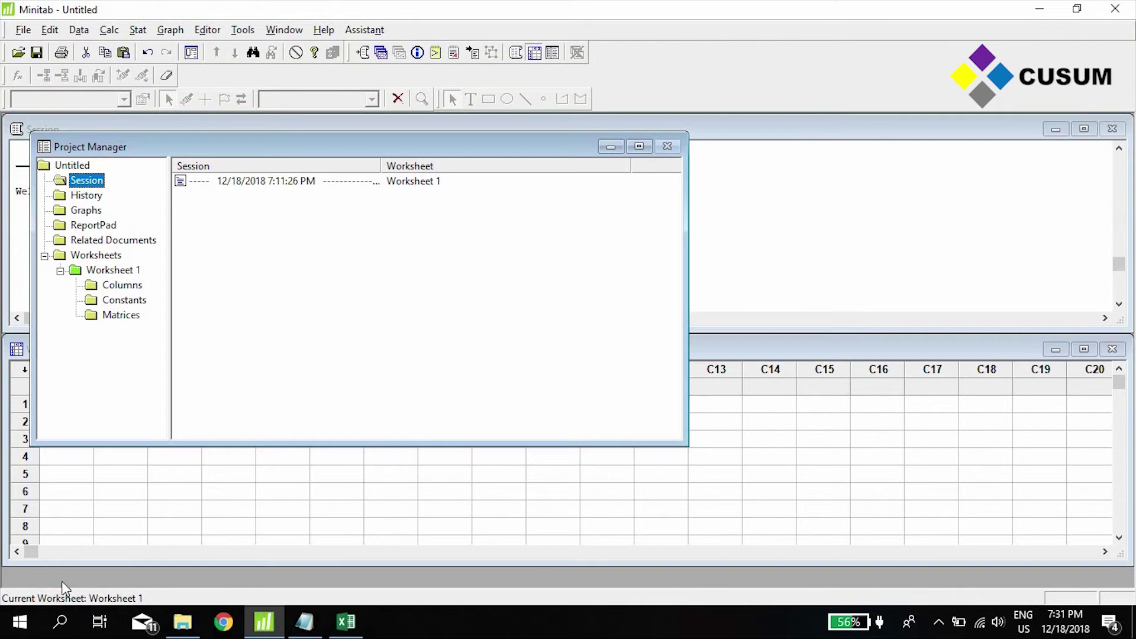
pyautogui.click(611, 146)
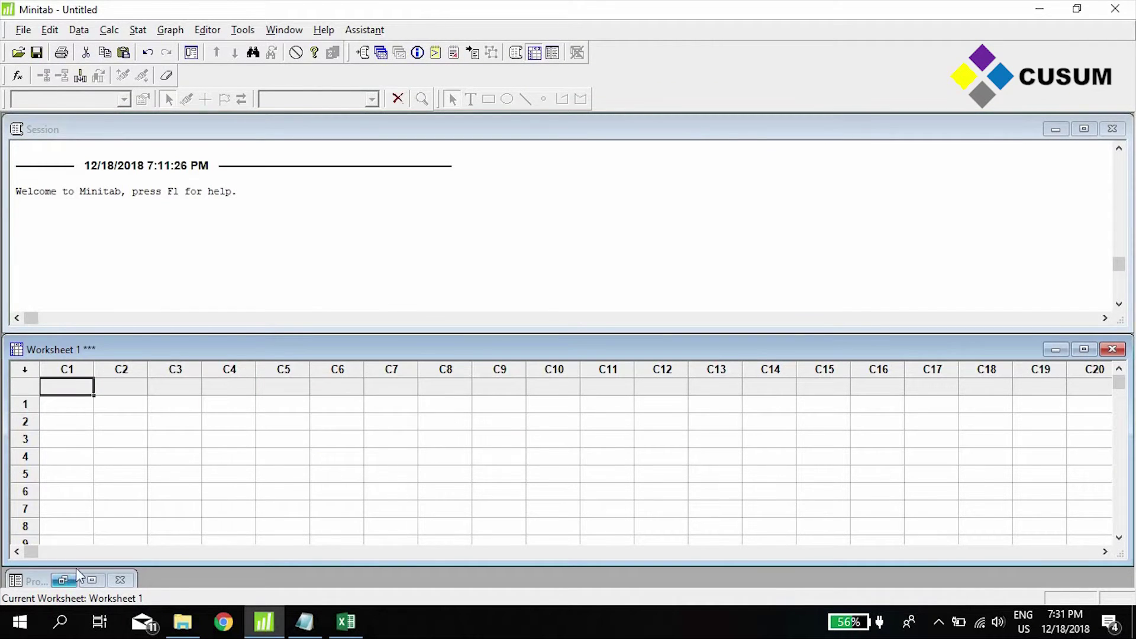
pyautogui.click(63, 581)
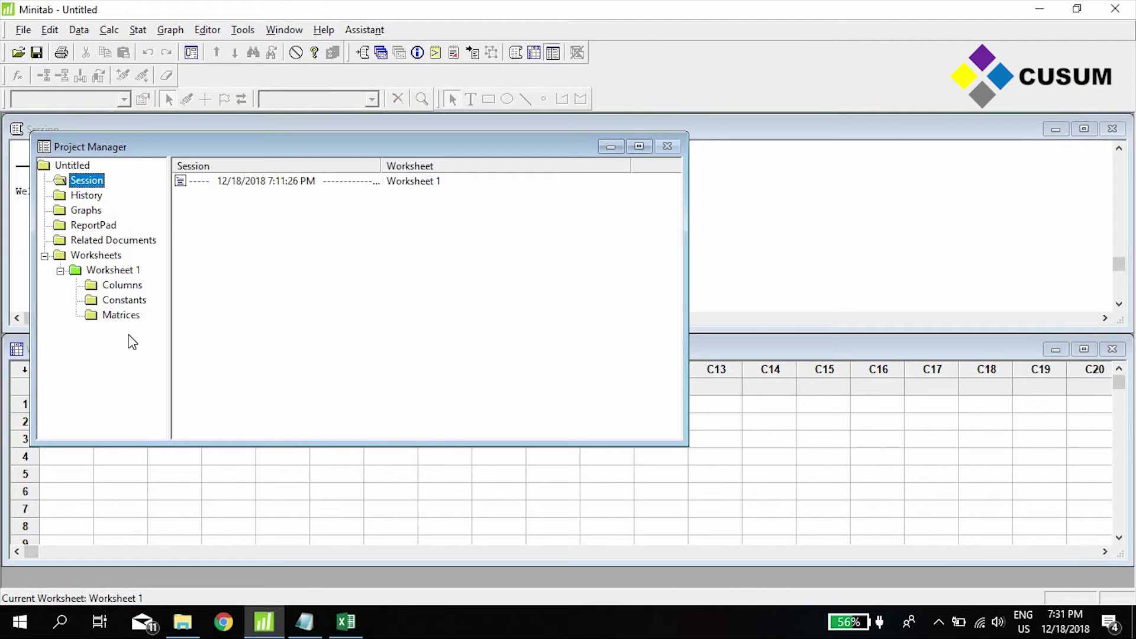
pyautogui.click(110, 272)
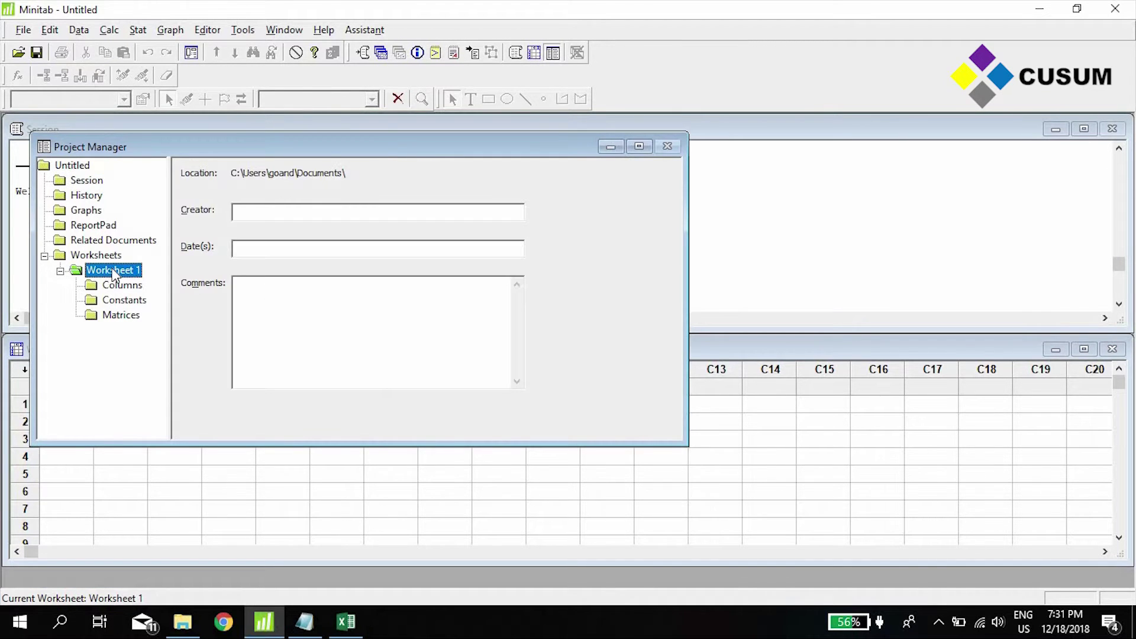
pyautogui.click(114, 267)
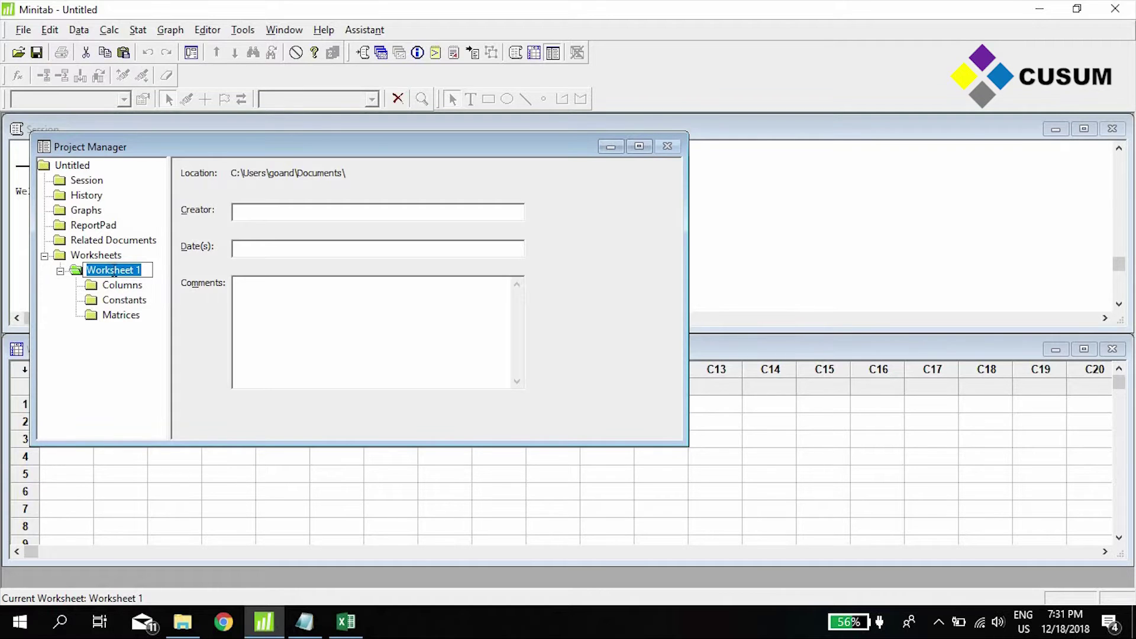
pyautogui.rightClick(118, 273)
pyautogui.click(187, 379)
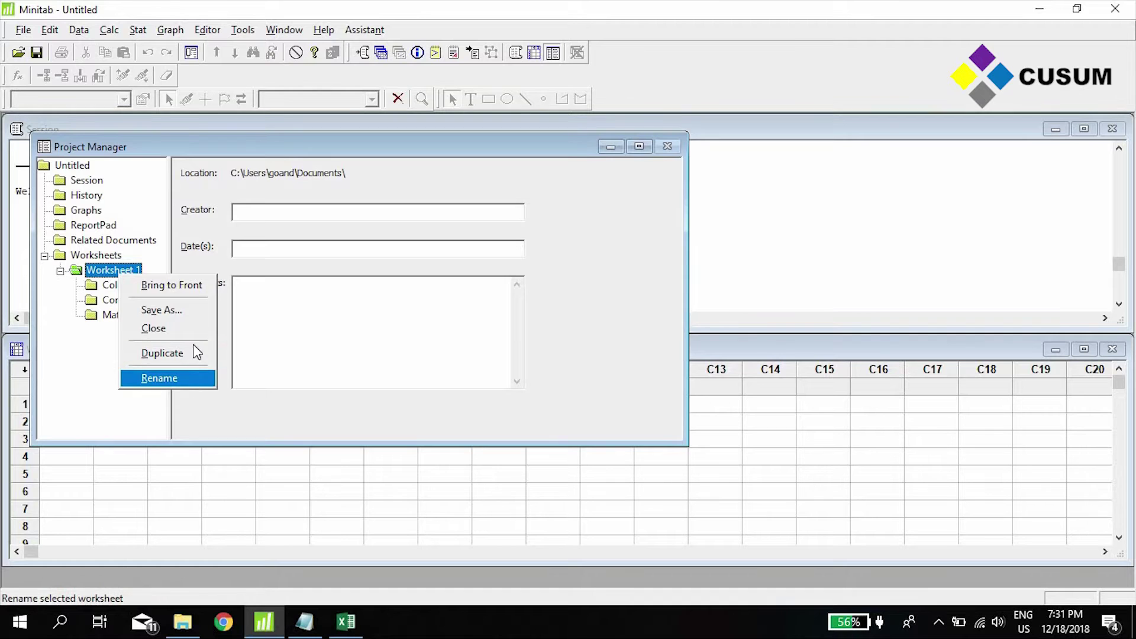
pyautogui.write('Sam')
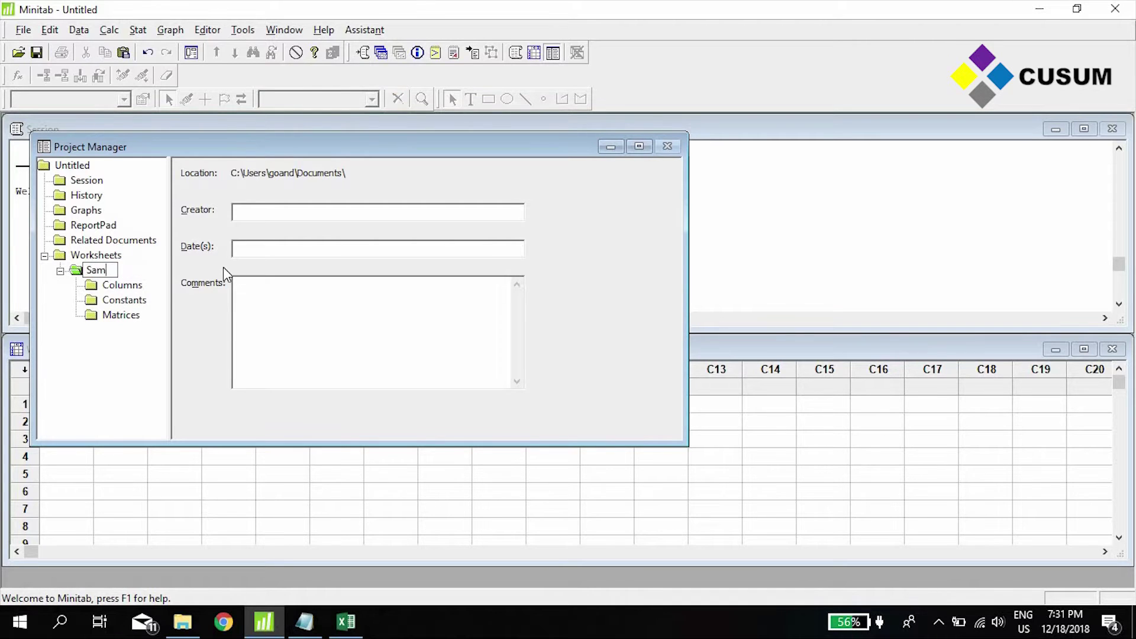
pyautogui.write('ple Datat')
pyautogui.press('Return')
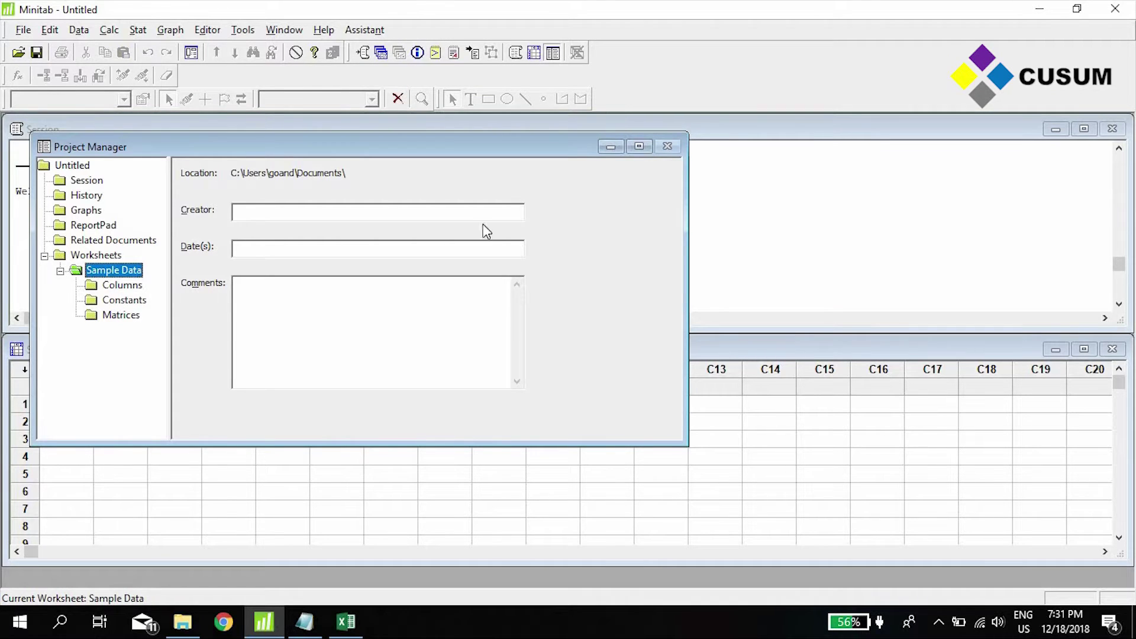
pyautogui.click(610, 148)
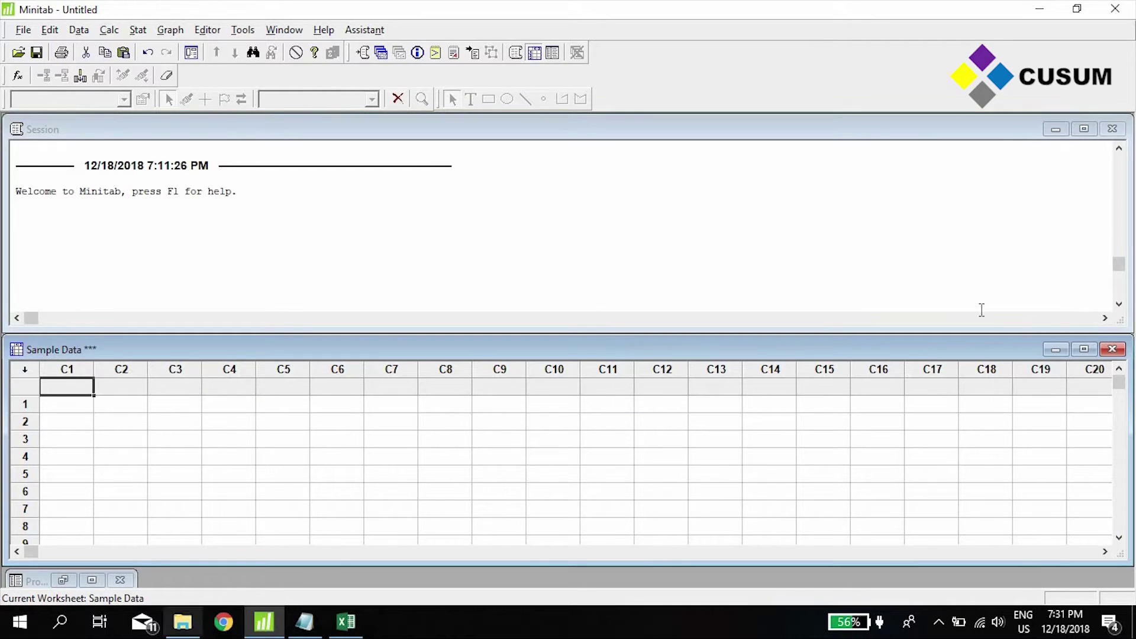
# - Minimize the Sample Data worksheet and create a new Minitab worksheet
pyautogui.click(1056, 349)
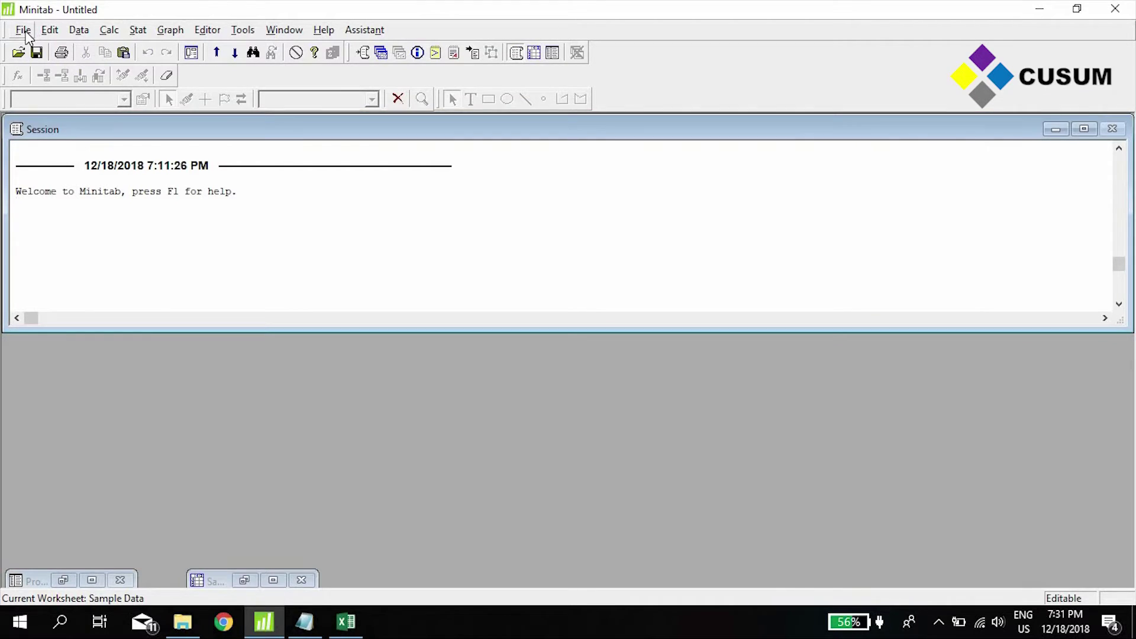
pyautogui.click(25, 31)
pyautogui.click(55, 57)
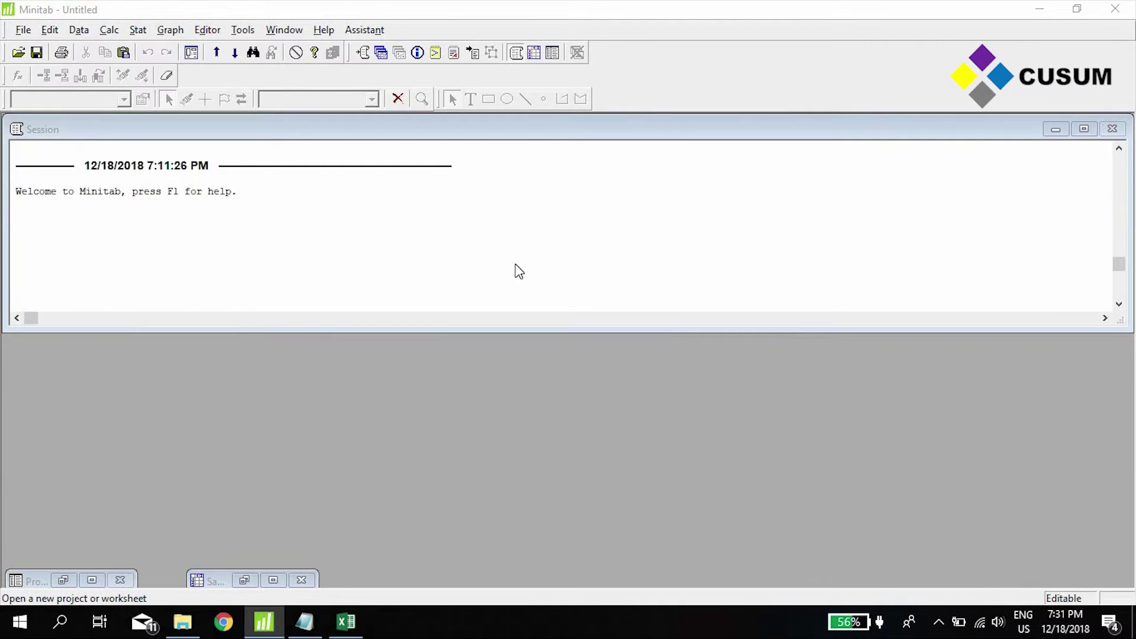
pyautogui.click(573, 377)
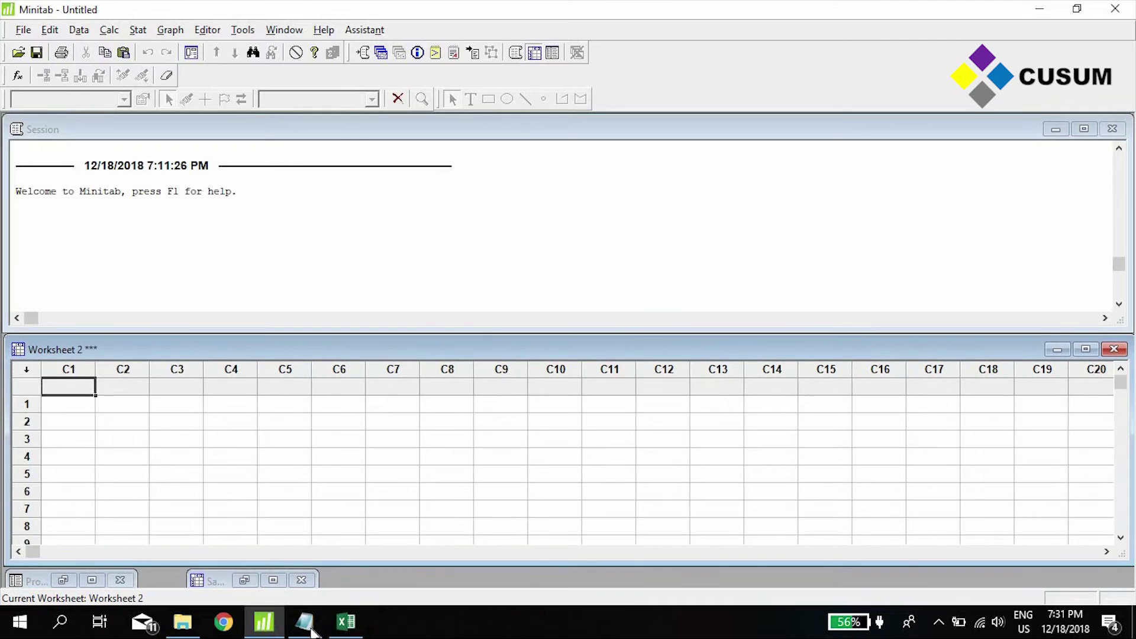
# - Switch to Excel and add a new sheet named "Sample Sheet 2" after Sample Data
pyautogui.click(346, 622)
pyautogui.click(202, 575)
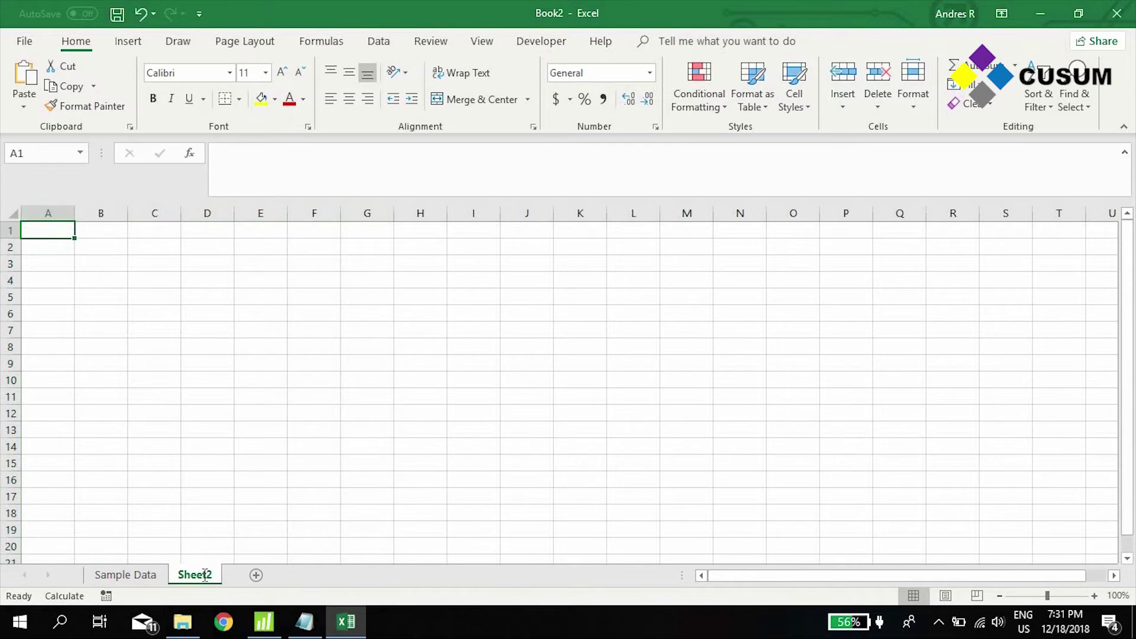
pyautogui.doubleClick(205, 575)
pyautogui.write('Sample Sheet 2')
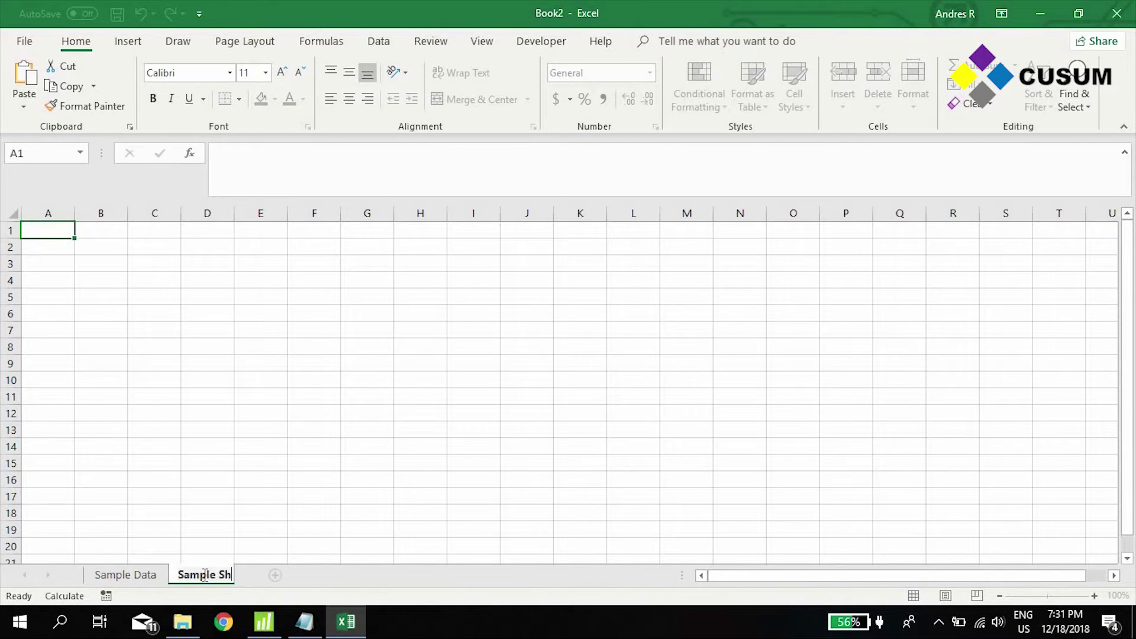
pyautogui.press('Return')
# - Switch to Minitab and rename Worksheet 2 as "Sample Sheet 2" in the Project Manager
pyautogui.hotkey('alt', 'Tab')
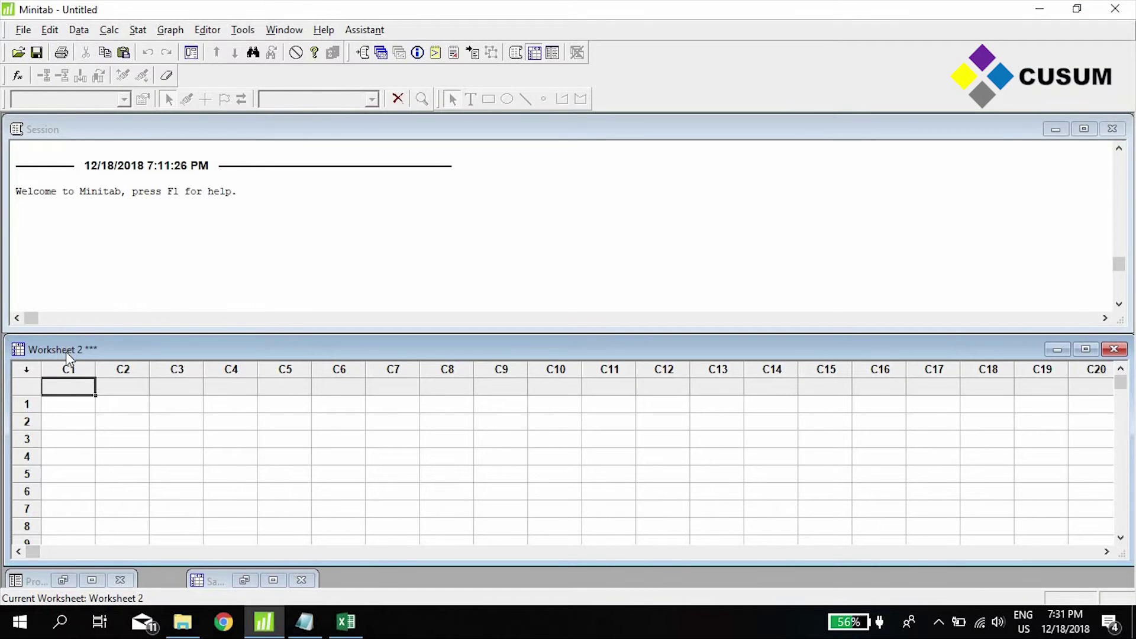
pyautogui.click(63, 581)
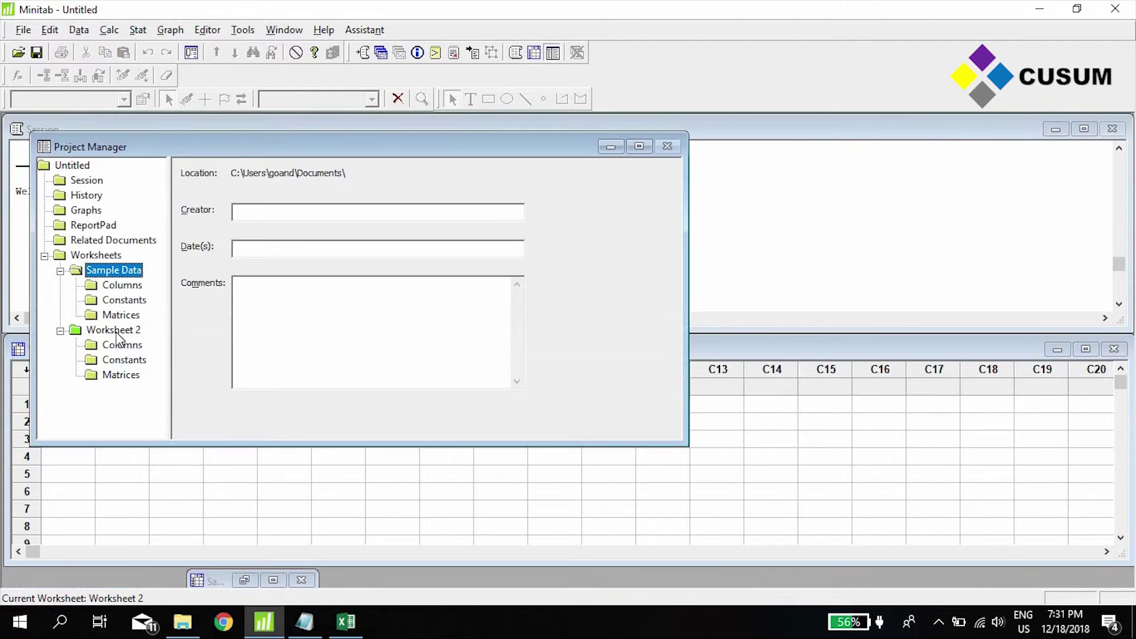
pyautogui.click(127, 332)
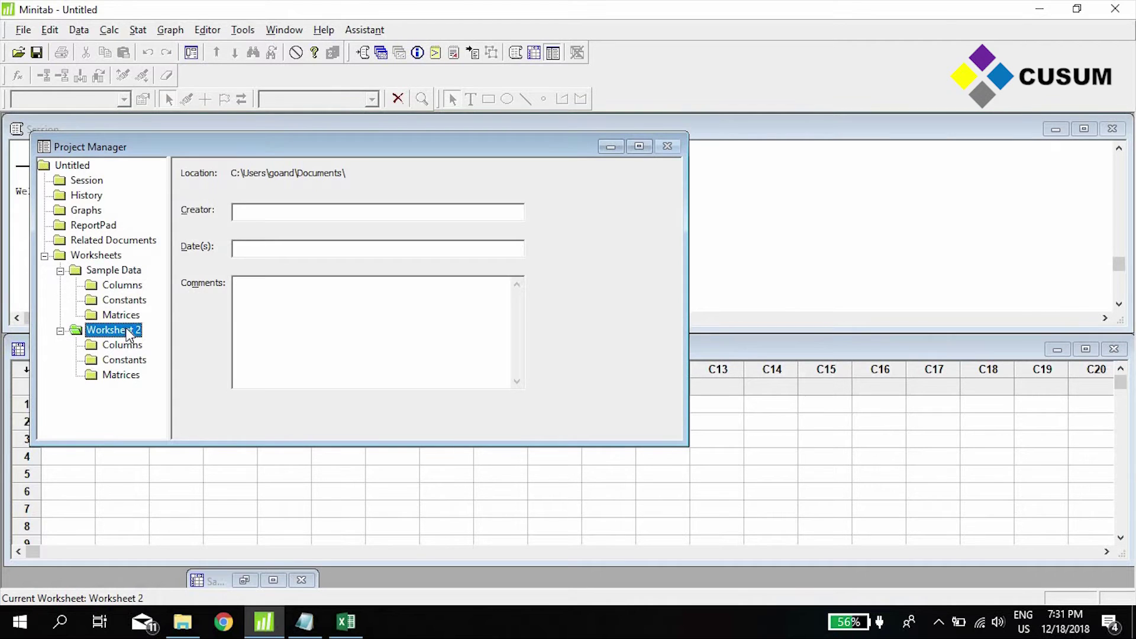
pyautogui.rightClick(127, 329)
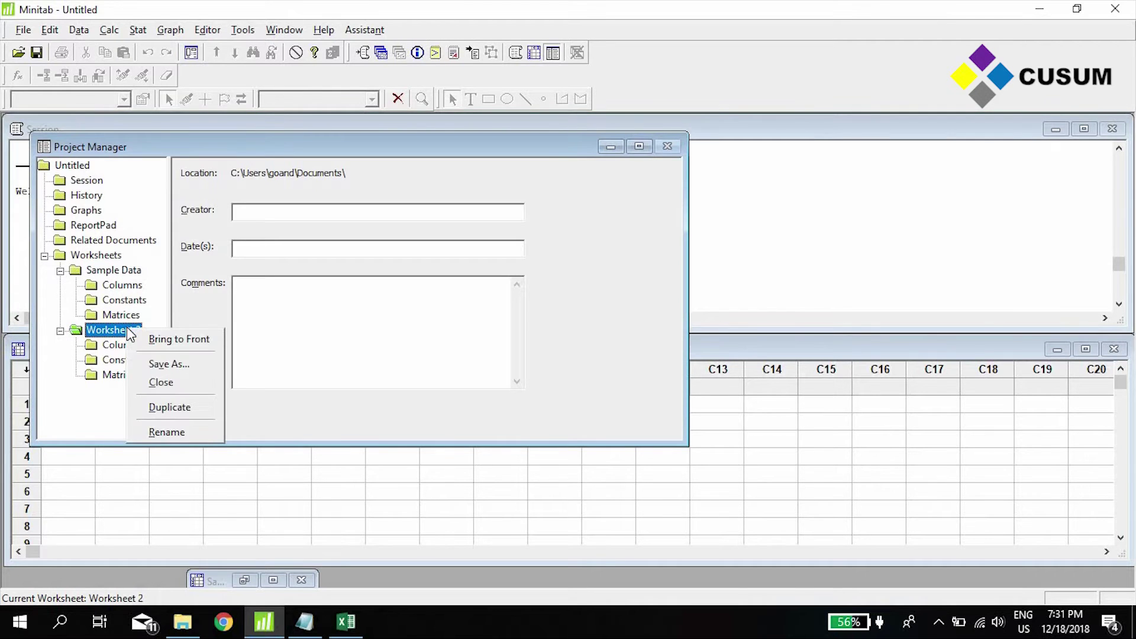
pyautogui.click(197, 434)
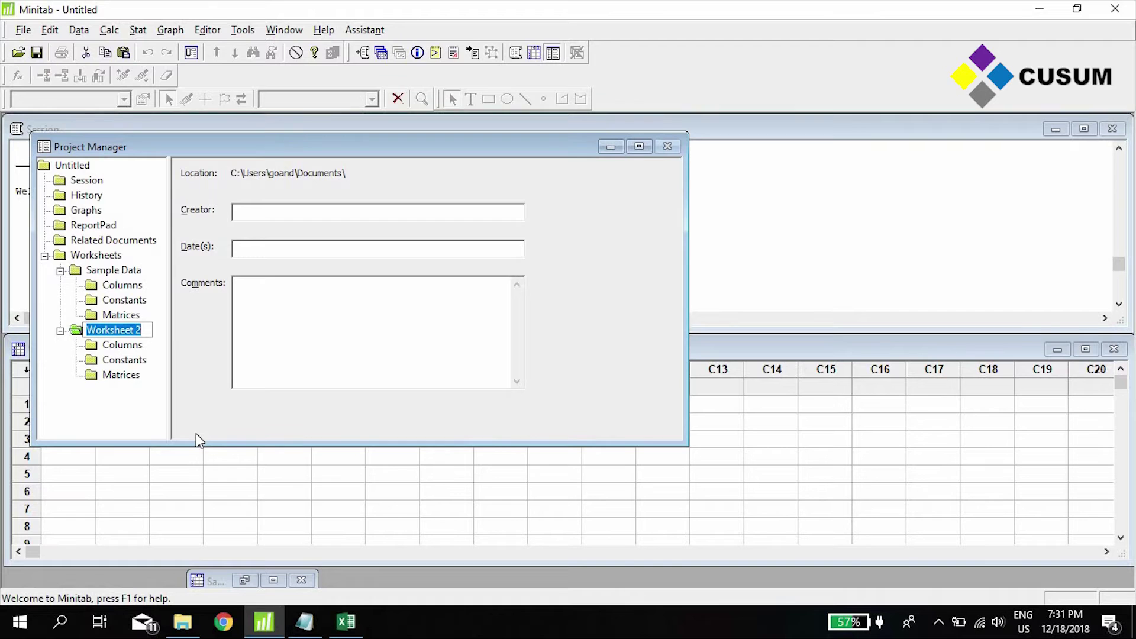
pyautogui.write('Sample She')
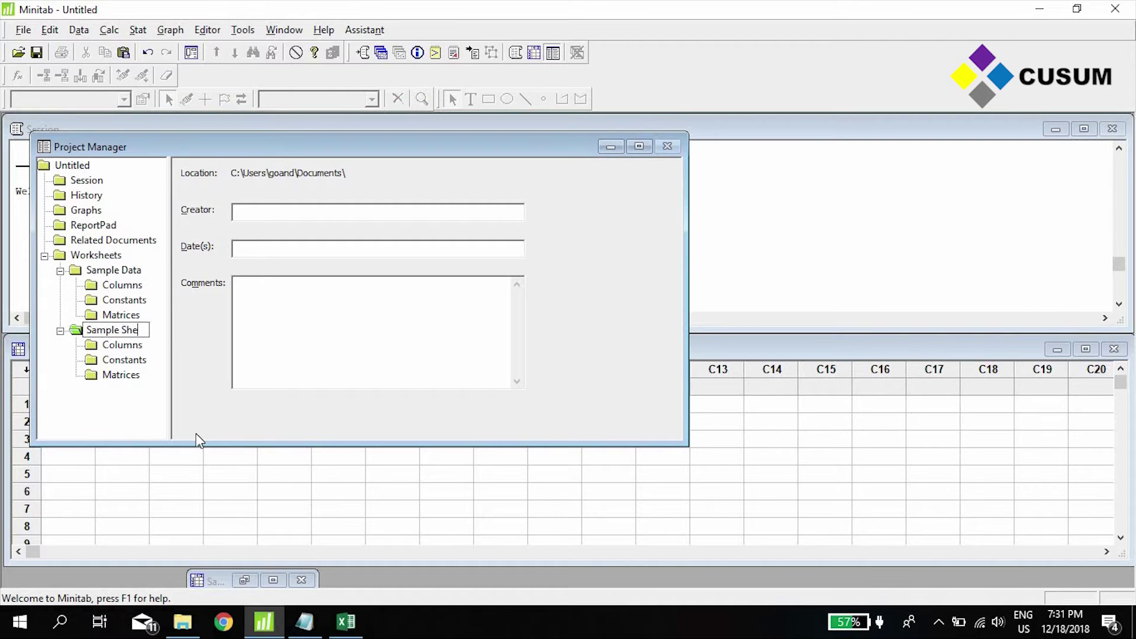
pyautogui.write('et 2')
pyautogui.press('Return')
# - Restore the minimized Sample Data worksheet and place its window directly below the Session window, with Sample Sheet 2 minimized
pyautogui.click(96, 487)
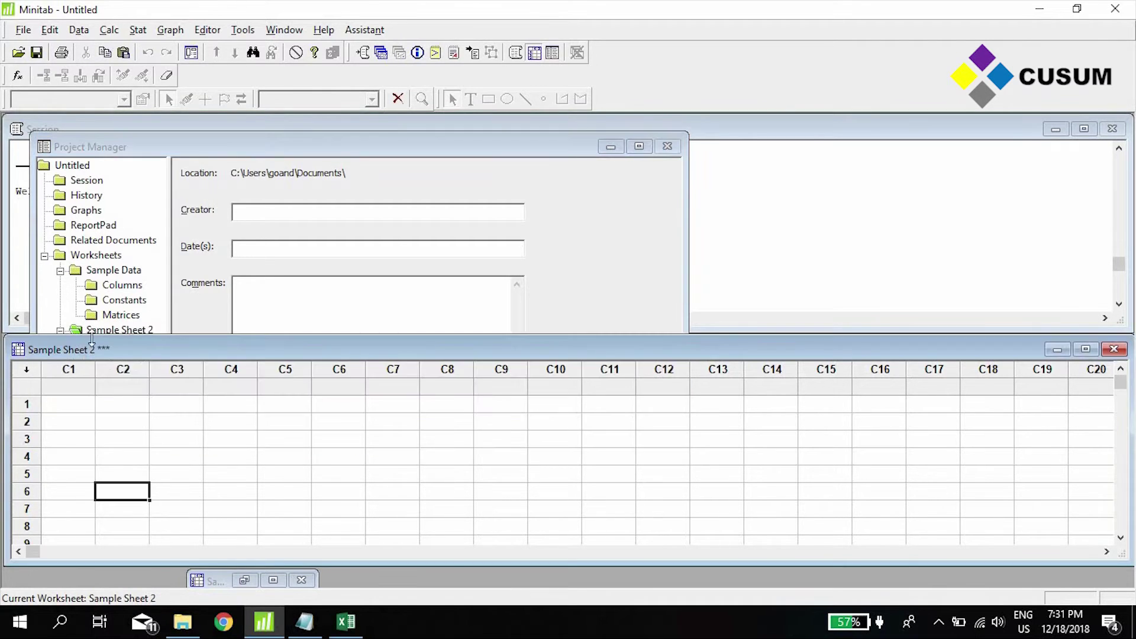
pyautogui.click(273, 580)
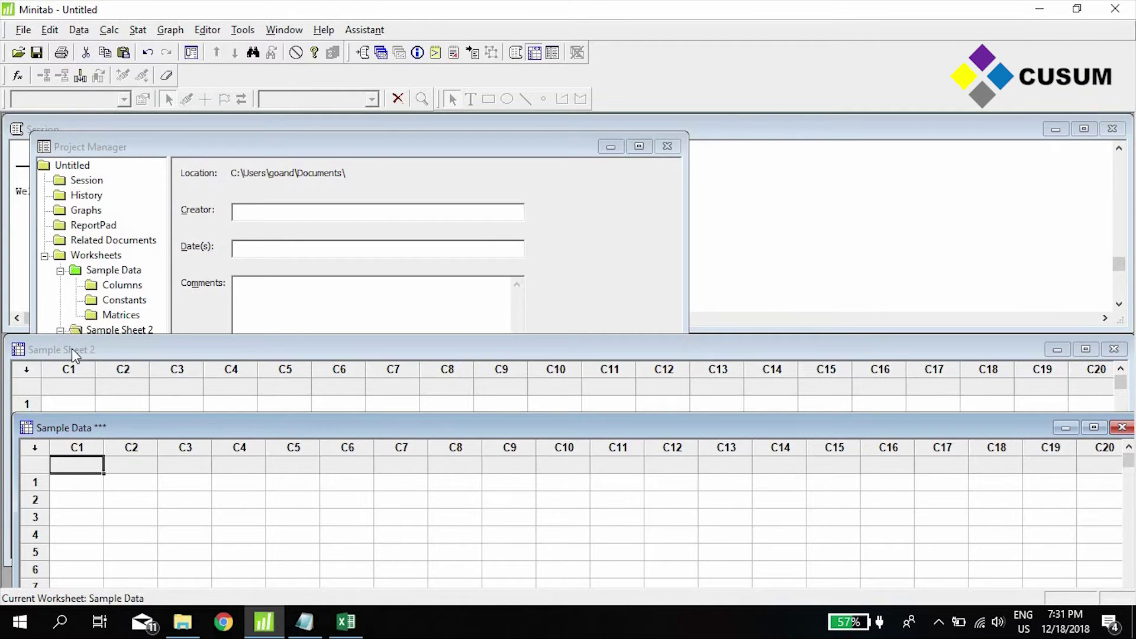
pyautogui.click(72, 349)
pyautogui.click(321, 571)
pyautogui.moveTo(192, 427); pyautogui.dragTo(182, 398)
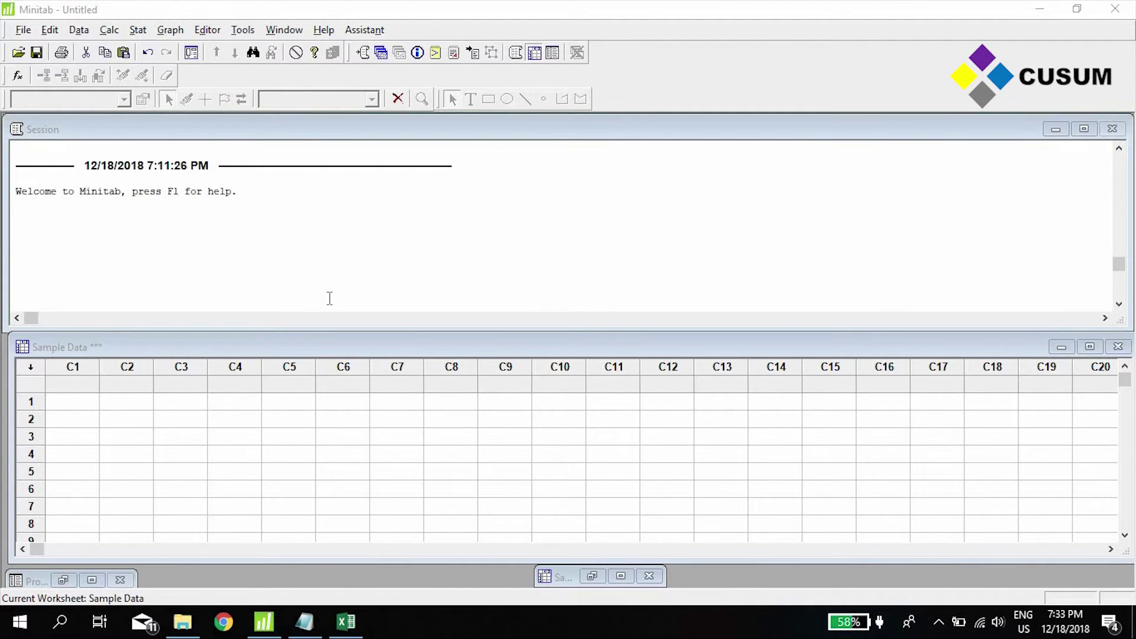
# - Switch to Excel and flip between the Sample Data and Sample Sheet 2 sheets to compare sheet navigation
pyautogui.click(345, 624)
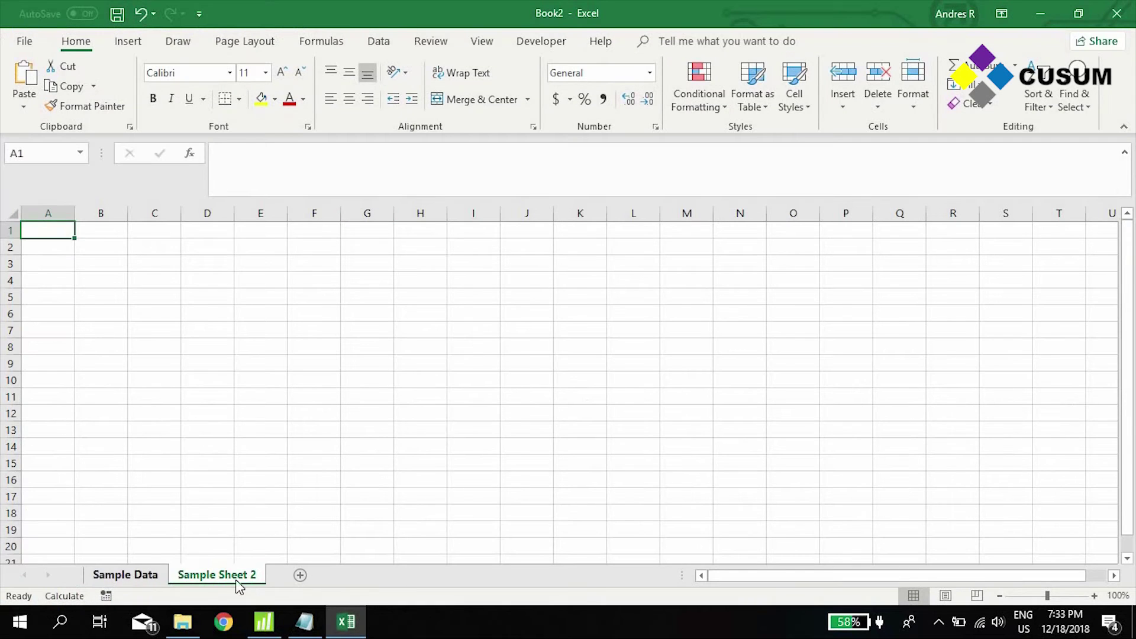
pyautogui.hotkey('ctrl', 'pageup')
pyautogui.hotkey('ctrl', 'pagedown')
# - Switch to Minitab and save the project as "Minitab Module 4" in the RCA Minitab folder
pyautogui.hotkey('alt', 'Tab')
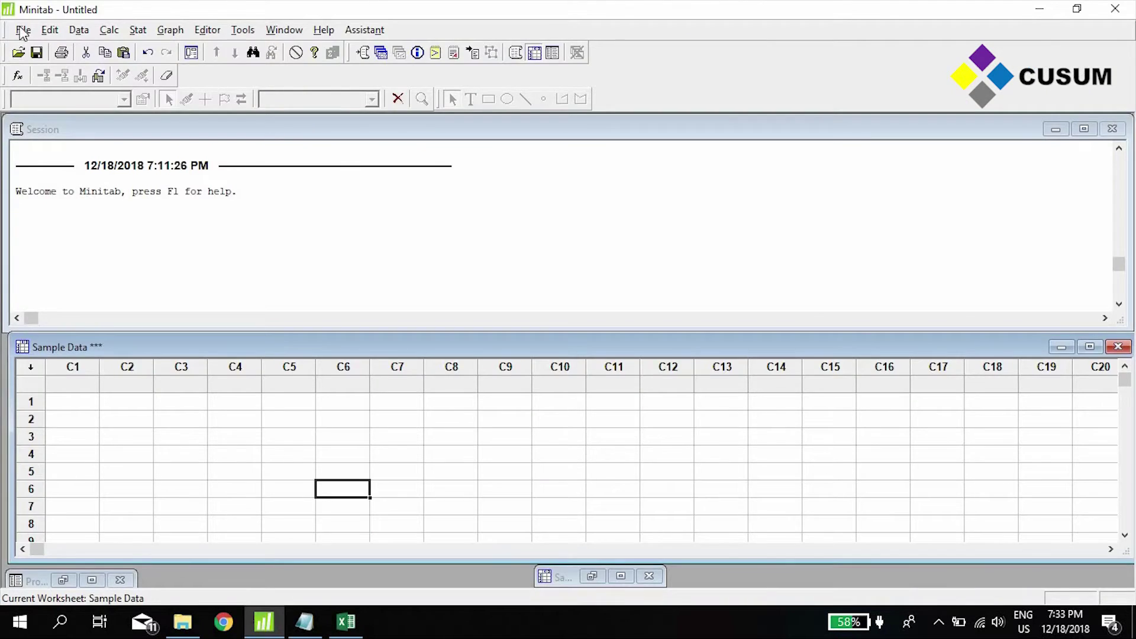
pyautogui.click(23, 31)
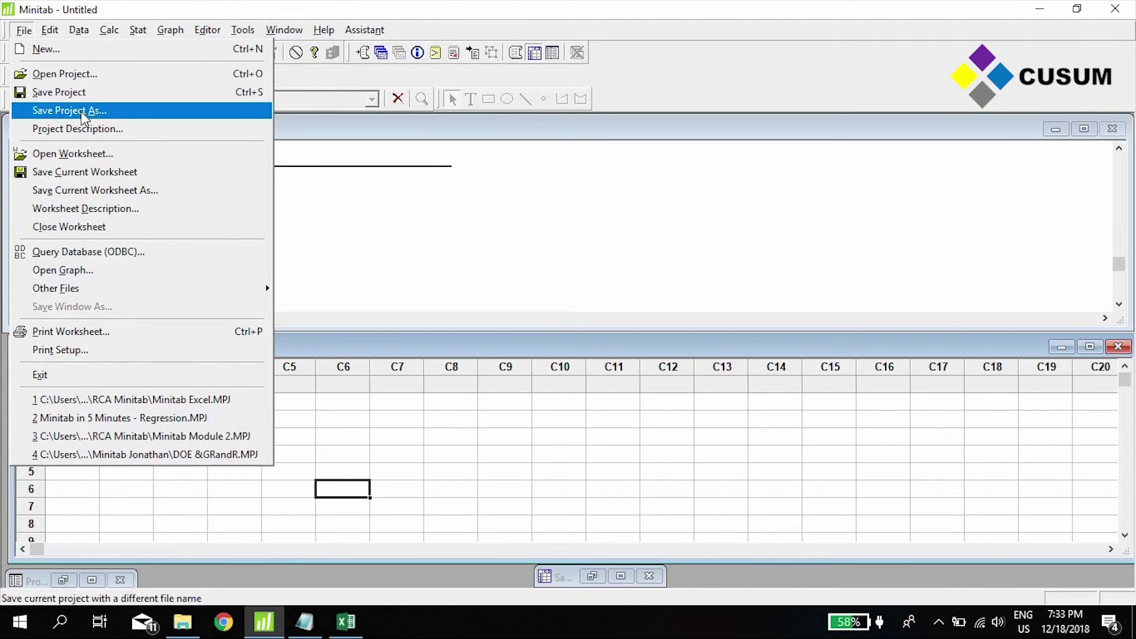
pyautogui.click(82, 116)
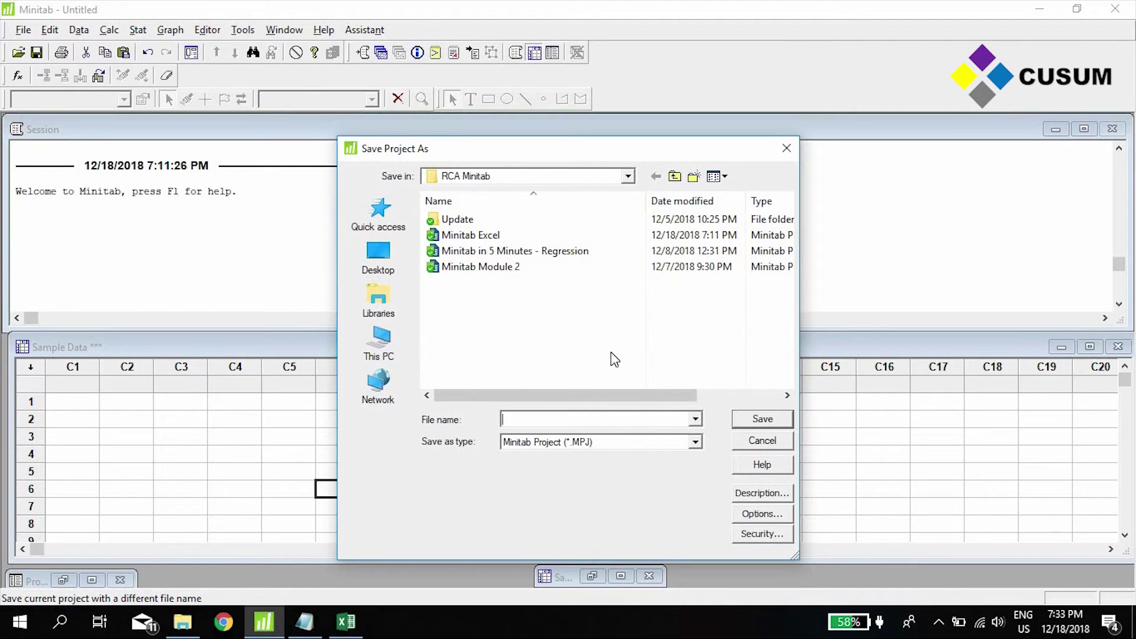
pyautogui.write('Minitab Module')
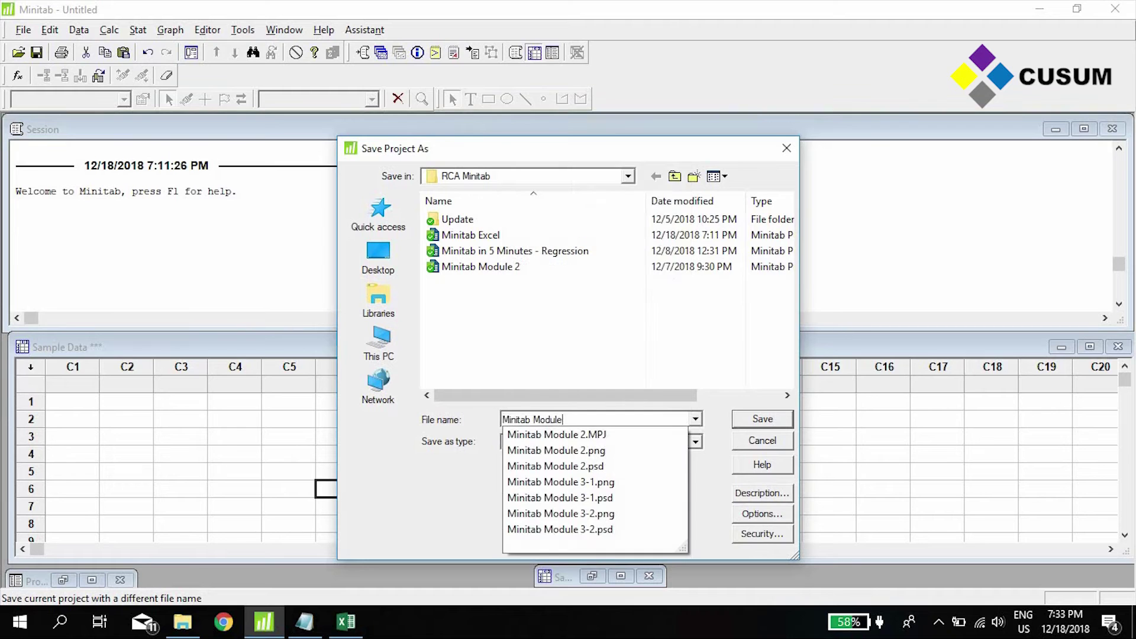
pyautogui.write(' 4')
pyautogui.press('Return')
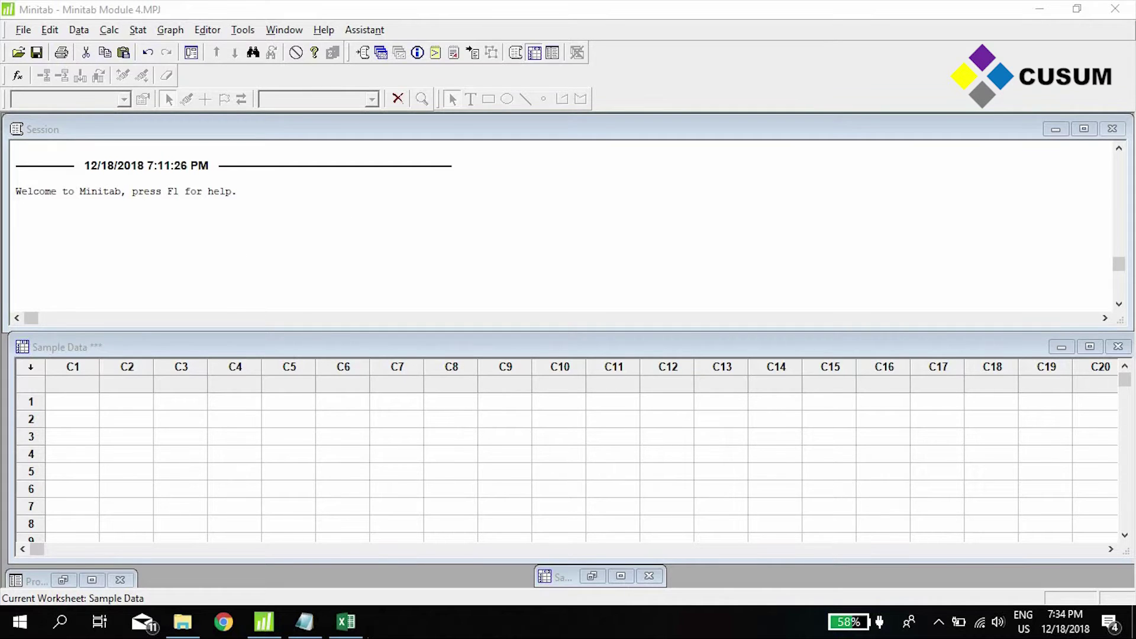
# - Switch to Excel and copy the Supplier 1 to Supplier 3 columns, headings included, from the Sample Data sheet
pyautogui.click(353, 628)
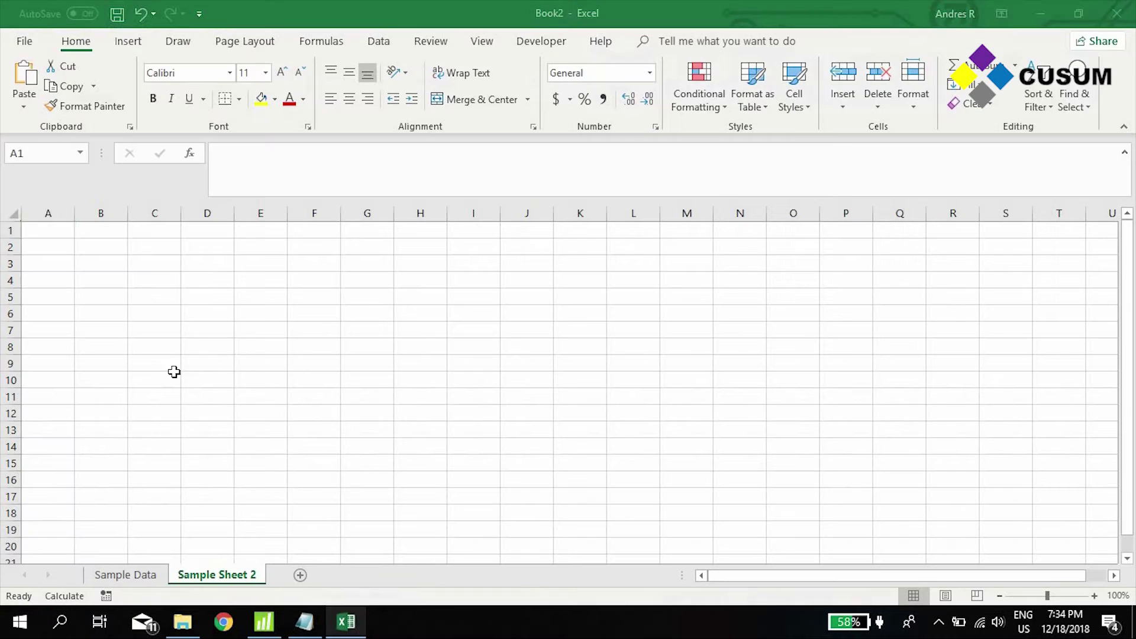
pyautogui.click(118, 577)
pyautogui.moveTo(47, 231); pyautogui.dragTo(212, 397)
pyautogui.scroll(-20, 237, 462)
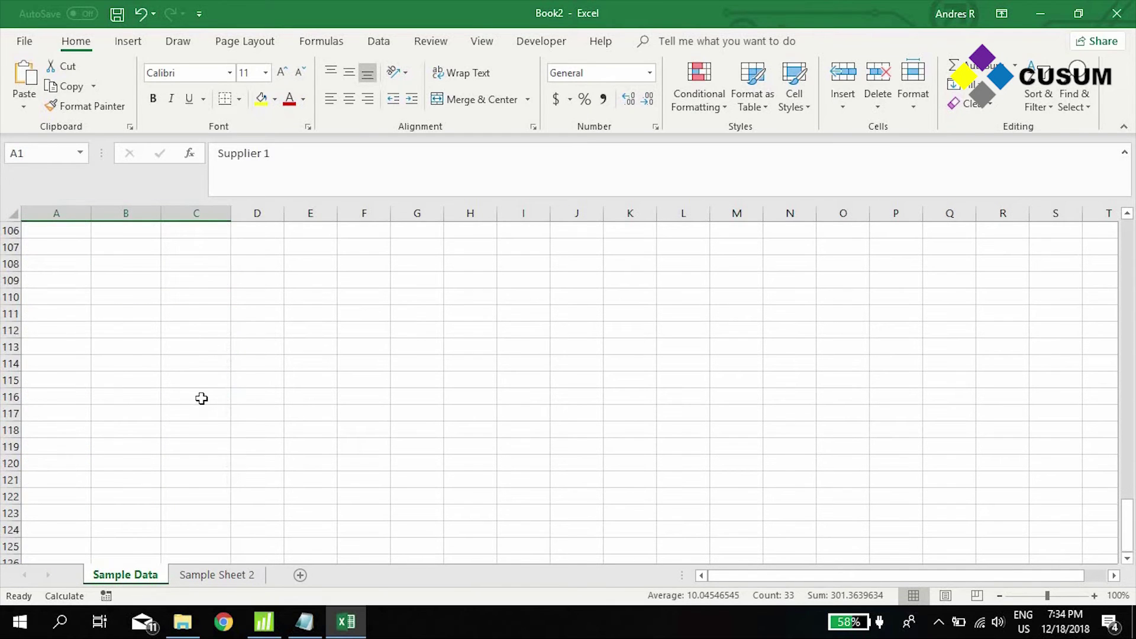
pyautogui.scroll(3, 203, 397)
pyautogui.keyDown('shift'); pyautogui.click(202, 397); pyautogui.keyUp('shift')
# - Switch to Minitab and paste the supplier data into the Sample Data worksheet, starting at the name cell of column C1
pyautogui.hotkey('alt', 'Tab')
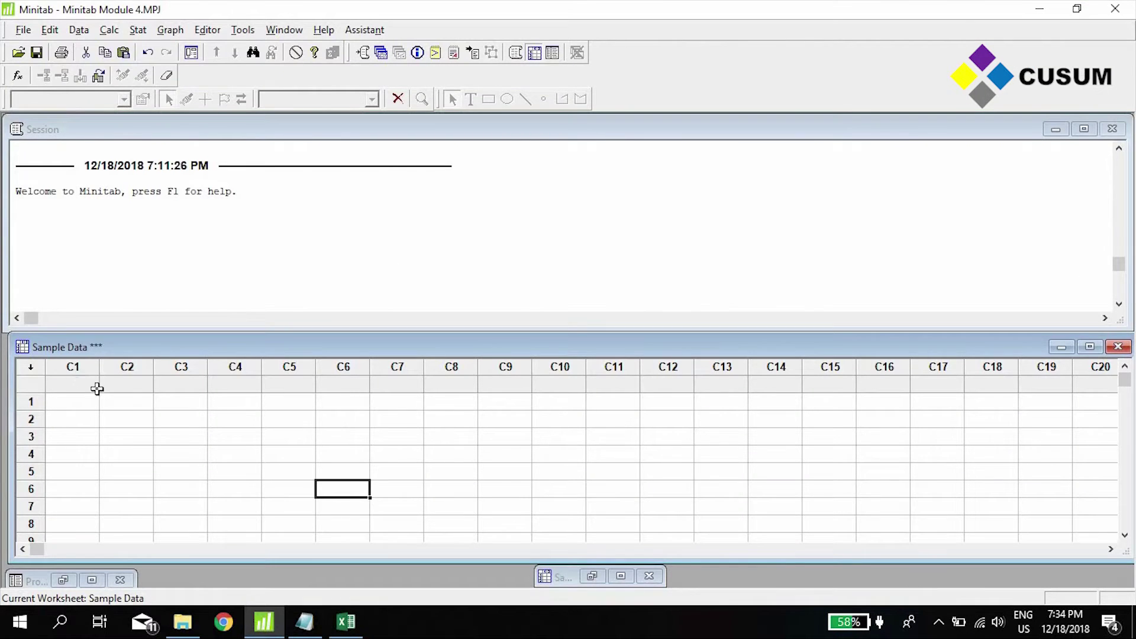
pyautogui.click(89, 385)
pyautogui.hotkey('ctrl', 'v')
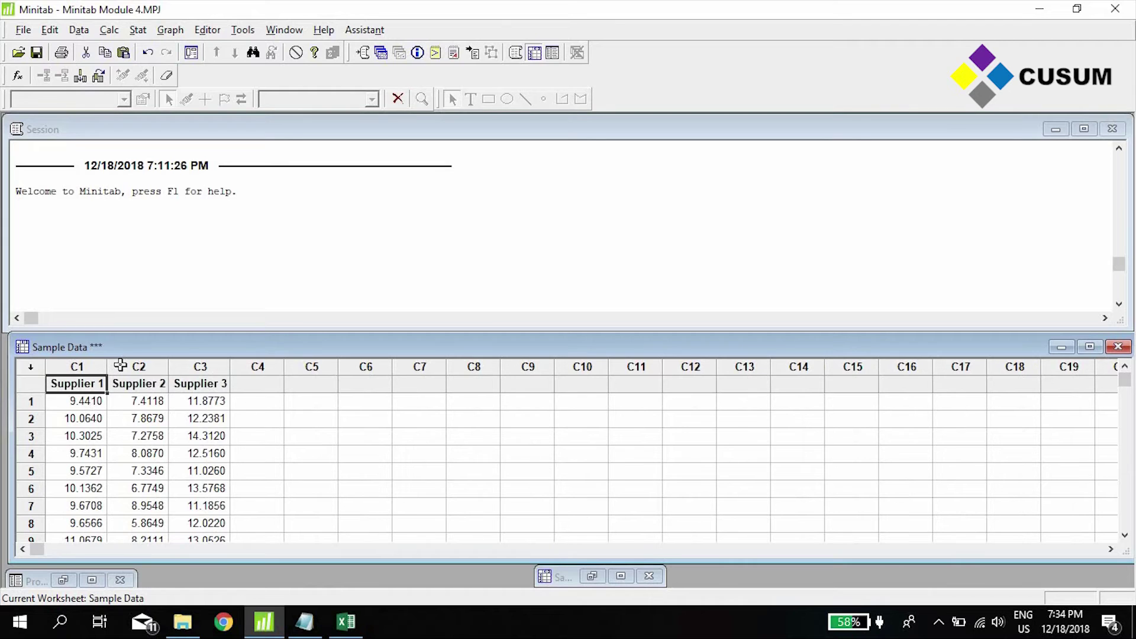
# - Compare the Supplier 1 to Supplier 3 headings in row 1 of the Excel sheet with the name row and data rows of the Minitab worksheet
pyautogui.hotkey('alt', 'Tab')
pyautogui.scroll(20, 158, 360)
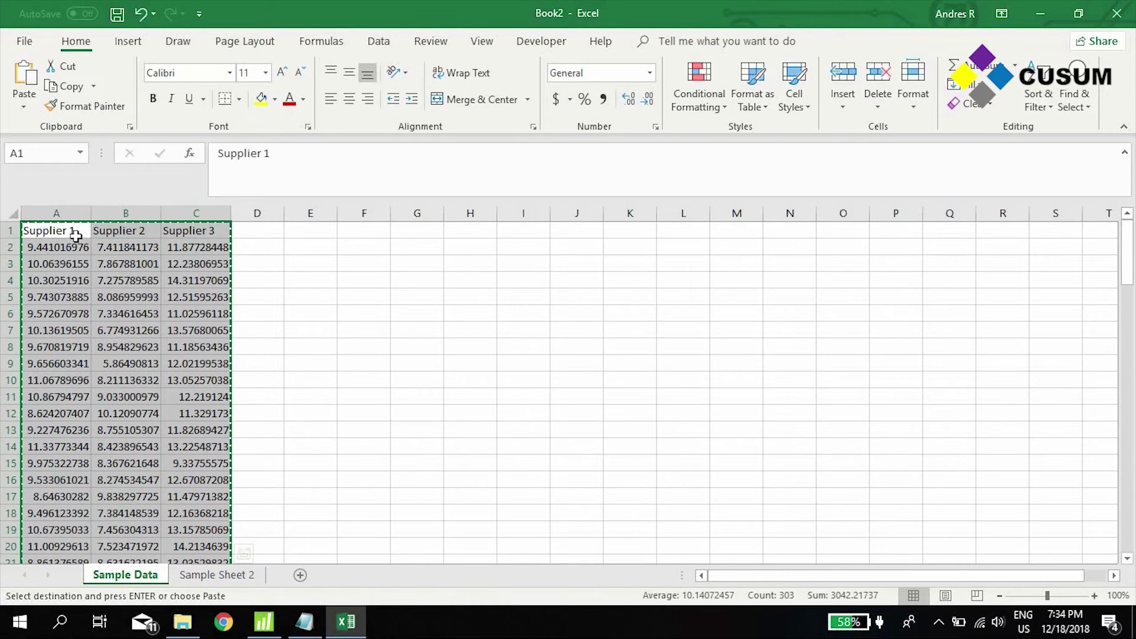
pyautogui.moveTo(64, 233); pyautogui.dragTo(197, 228)
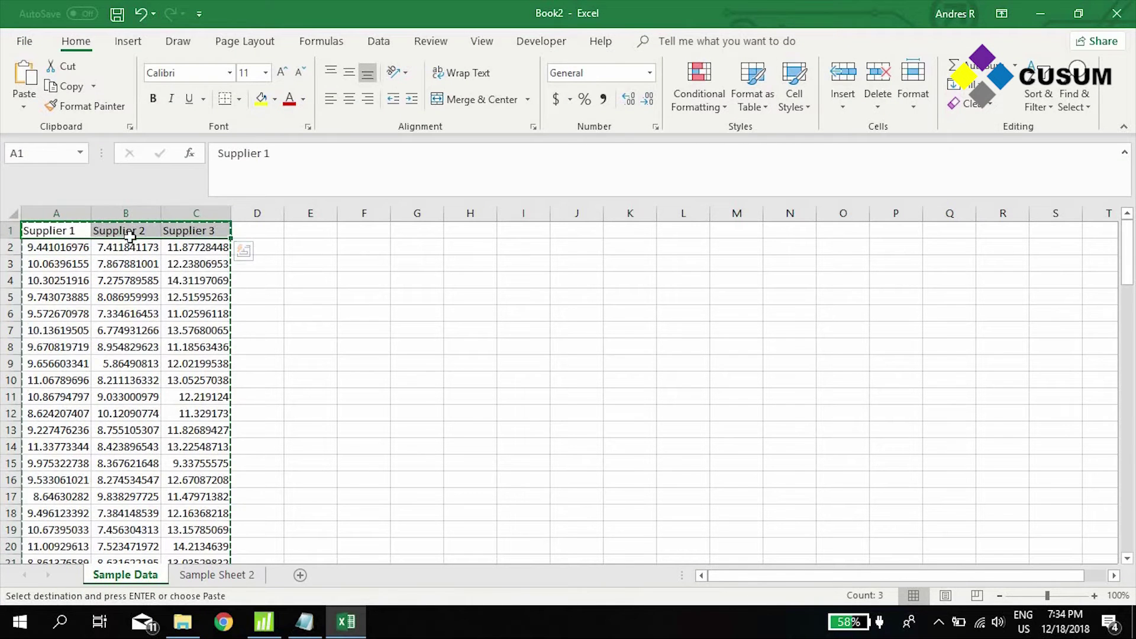
pyautogui.click(71, 232)
pyautogui.click(143, 231)
pyautogui.click(197, 230)
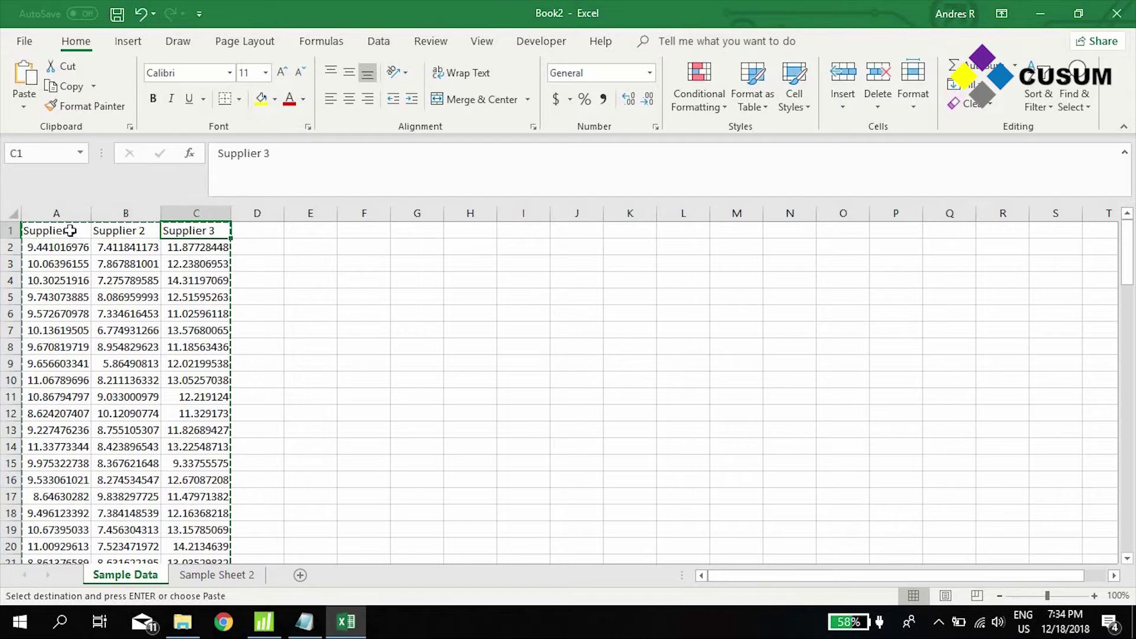
pyautogui.moveTo(56, 231); pyautogui.dragTo(135, 288)
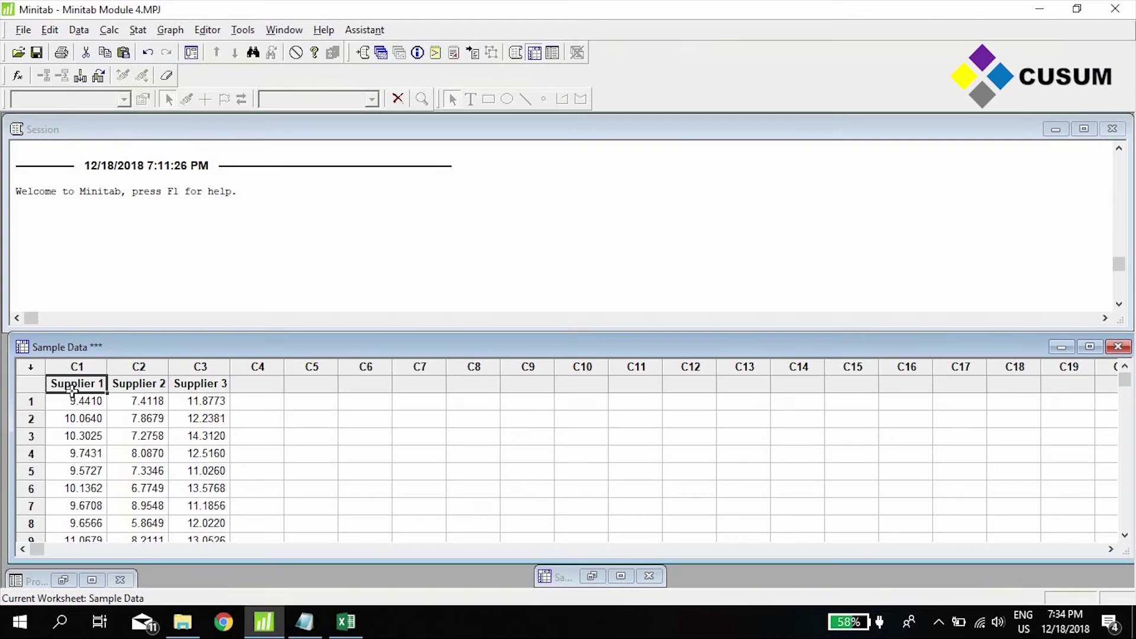
pyautogui.click(30, 384)
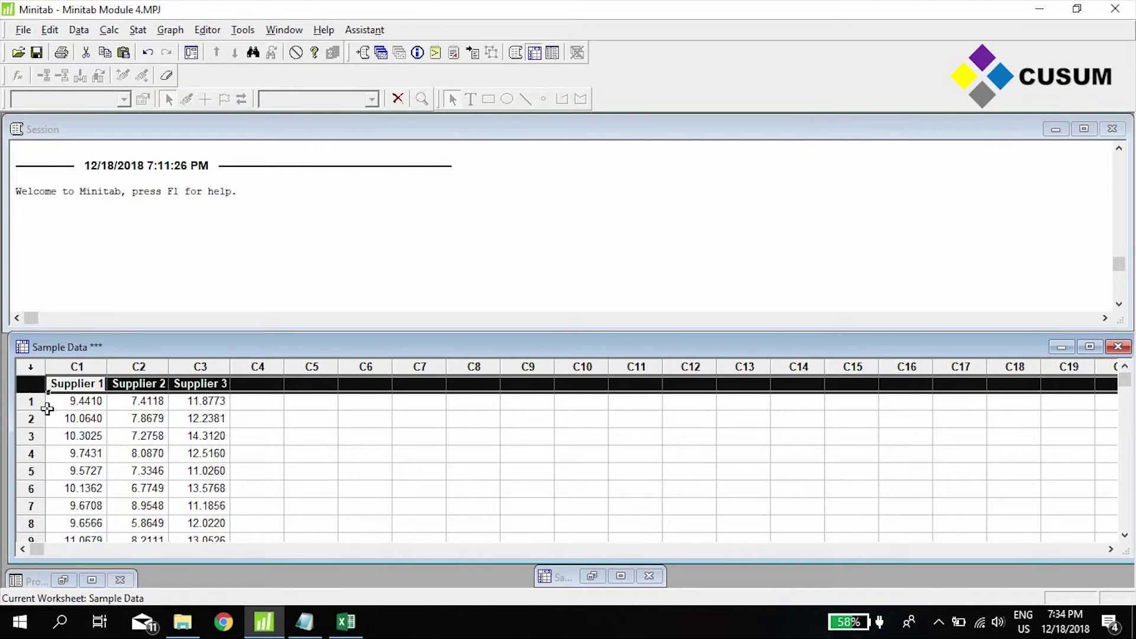
pyautogui.moveTo(33, 404); pyautogui.dragTo(34, 539)
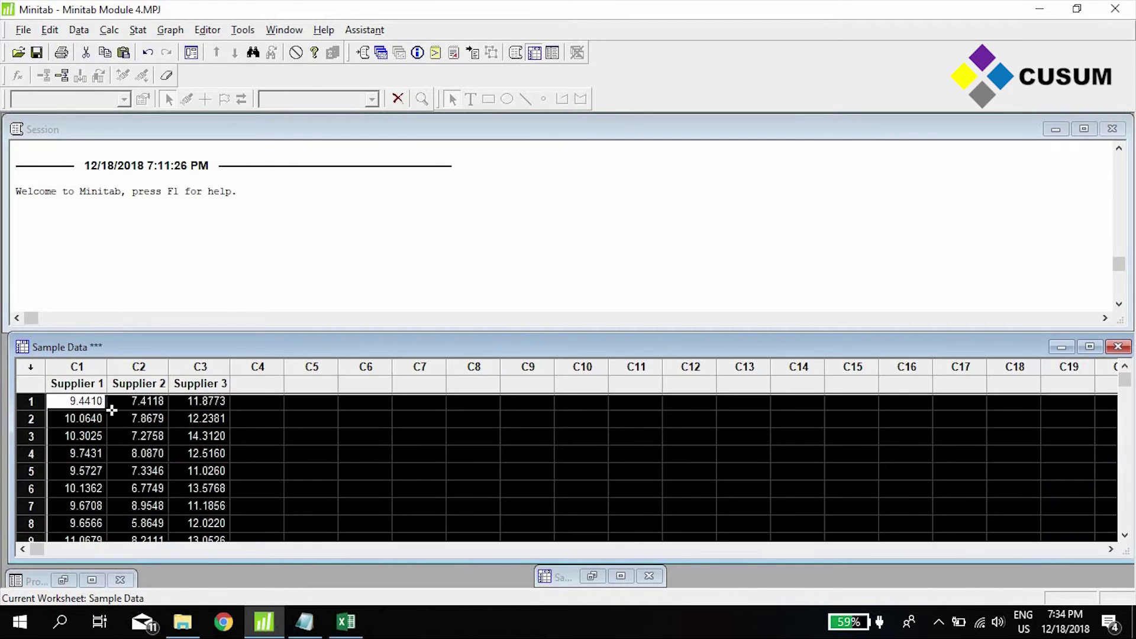
# - Undo the supplier data paste and try pasting the data with its headings from row 1 of column C1 instead of the name cell
pyautogui.click(89, 402)
pyautogui.hotkey('ctrl', 'z')
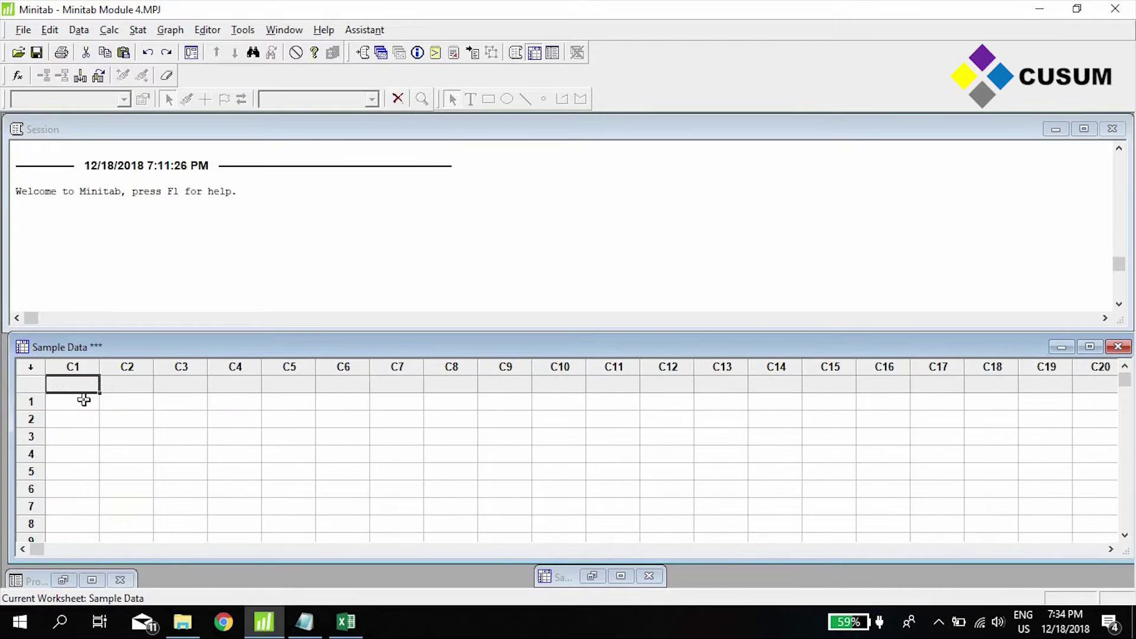
pyautogui.hotkey('ctrl', 'y')
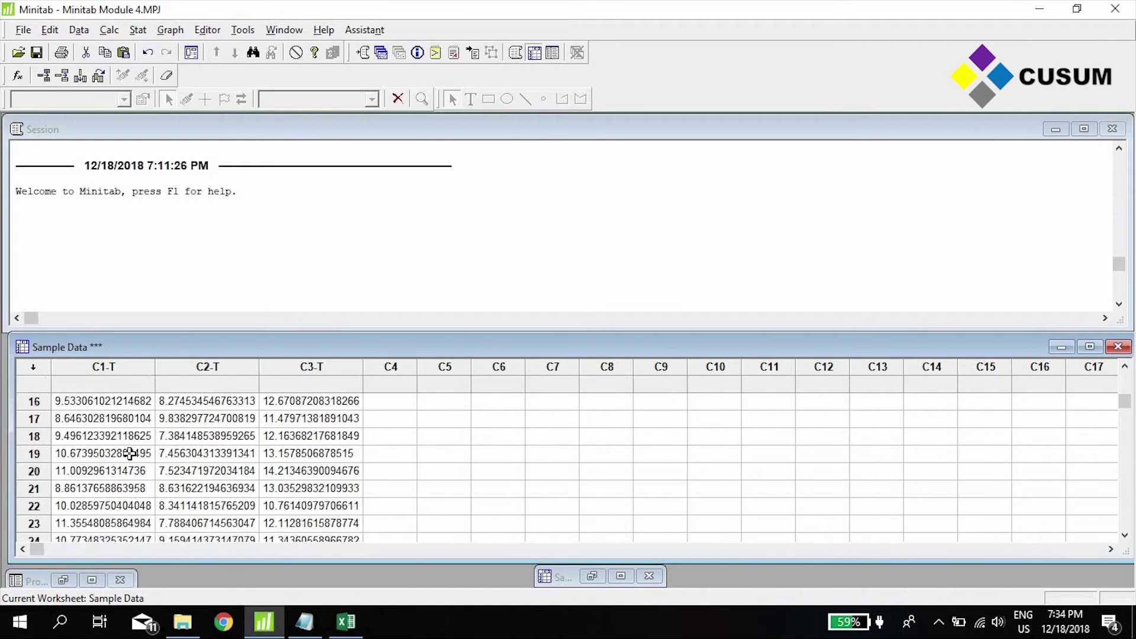
pyautogui.moveTo(299, 368); pyautogui.dragTo(40, 423)
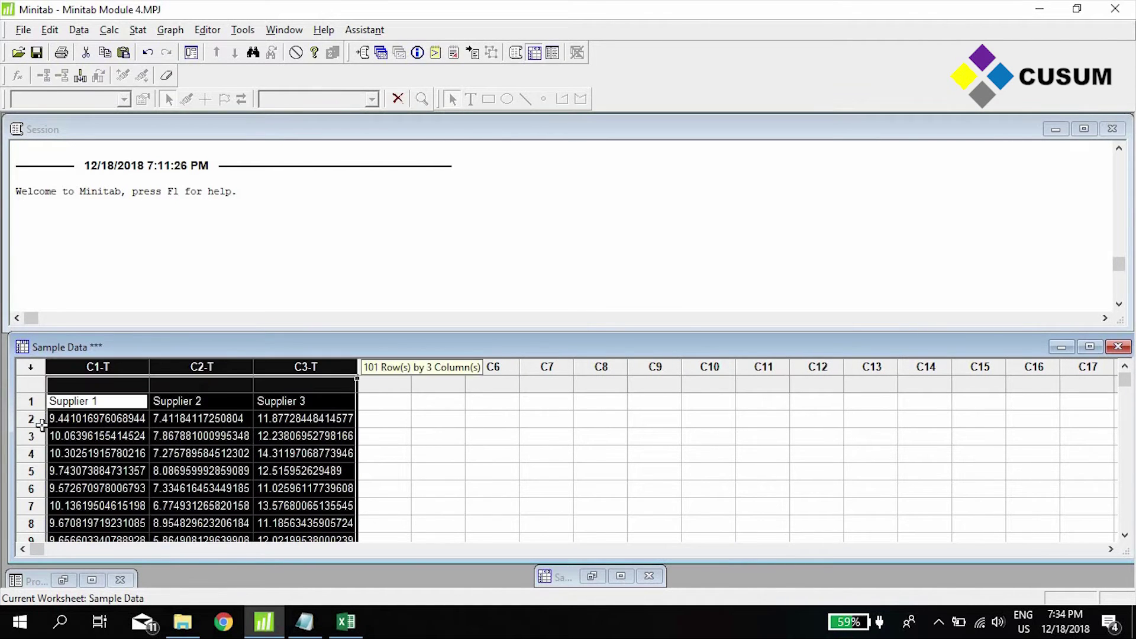
pyautogui.click(104, 406)
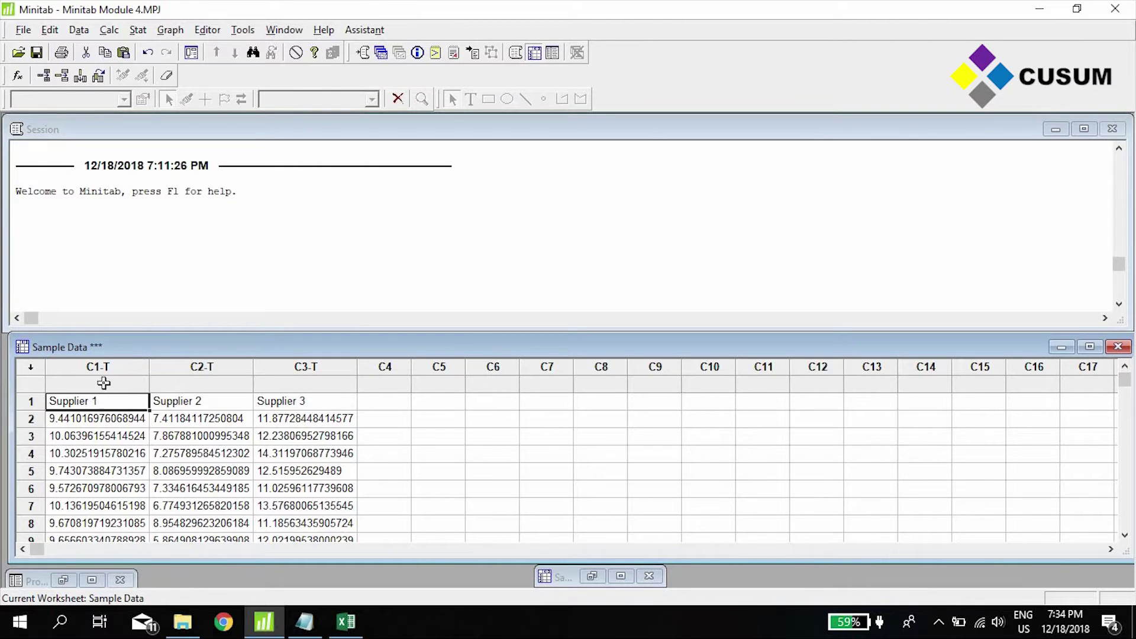
pyautogui.moveTo(102, 421); pyautogui.dragTo(114, 508)
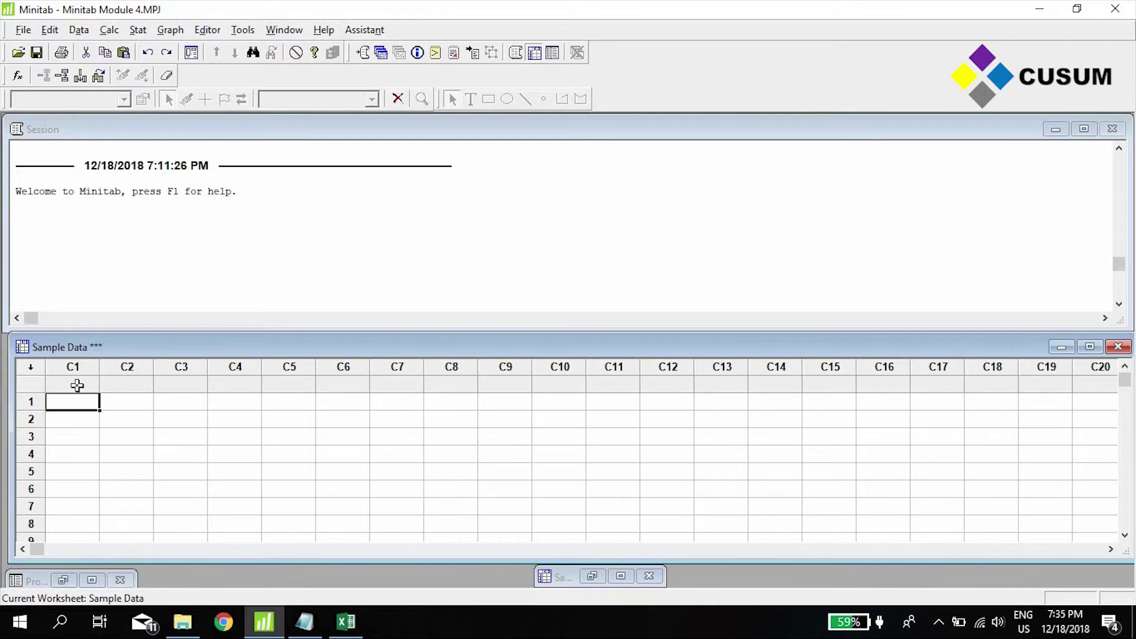
# - Paste the copied supplier data again with the empty name cell above row 1 of column C1 as the starting point
pyautogui.click(79, 383)
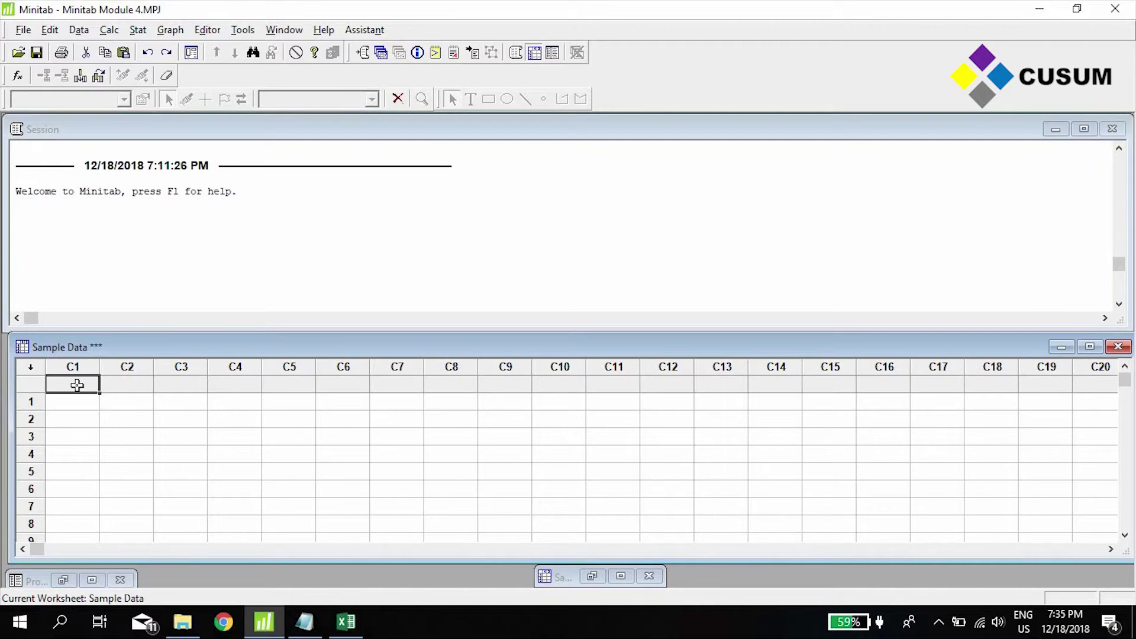
pyautogui.hotkey('ctrl', 'v')
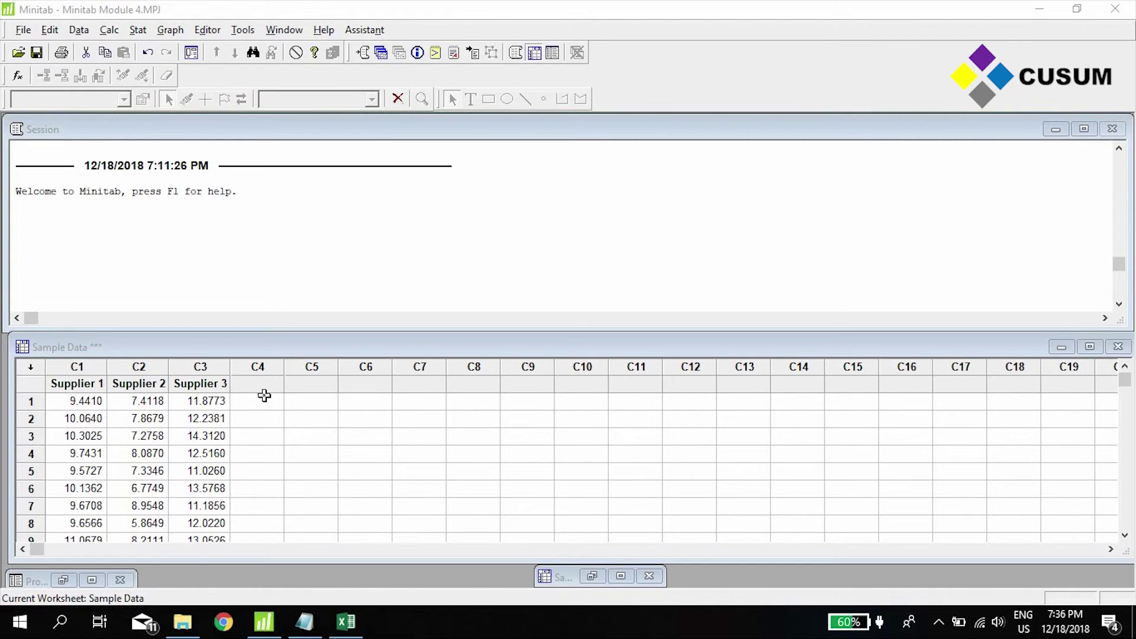
# - Switch to Excel and add up the three supplier values of row 2 in cell D2 with =SUM(A2:C2)
pyautogui.click(256, 385)
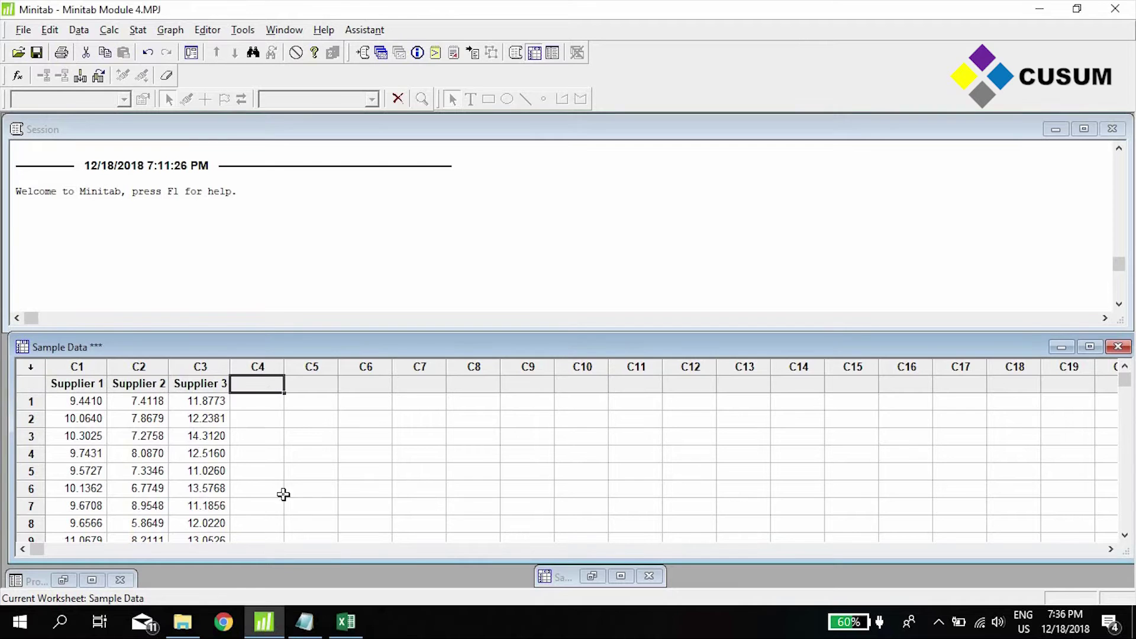
pyautogui.hotkey('alt', 'Tab')
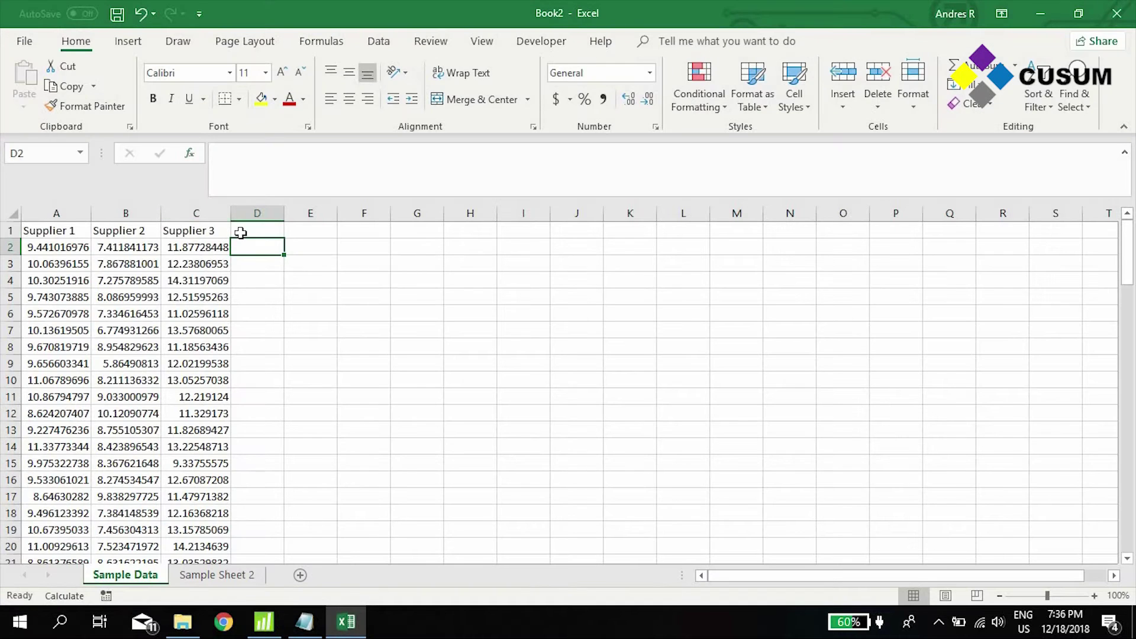
pyautogui.write('=sum(')
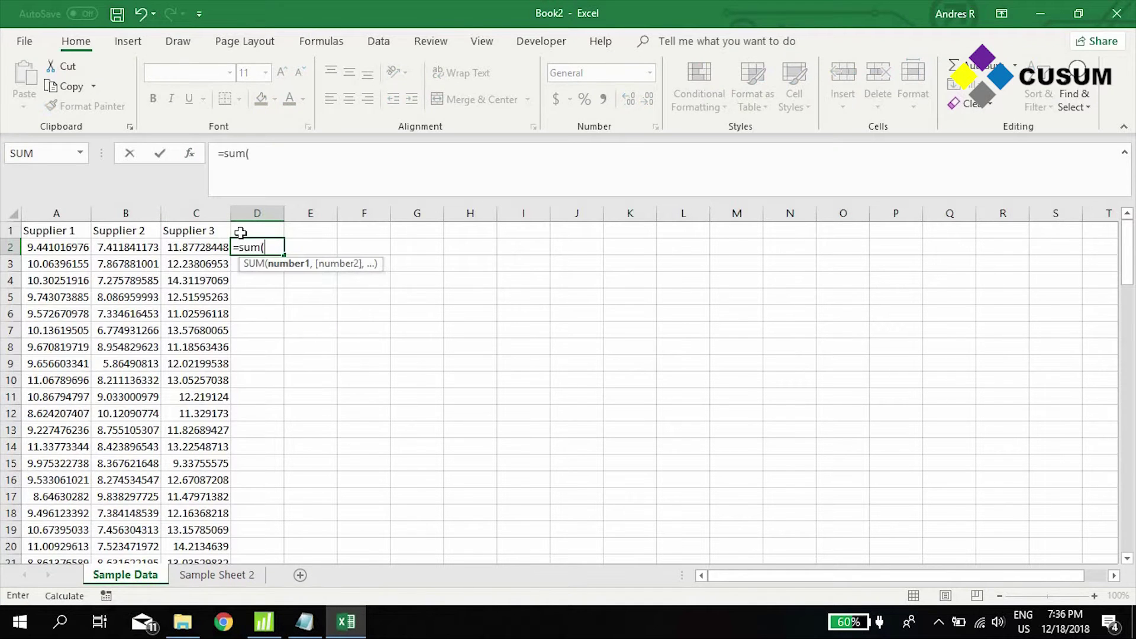
pyautogui.moveTo(196, 247); pyautogui.dragTo(56, 247)
pyautogui.press('Return')
pyautogui.press('Up')
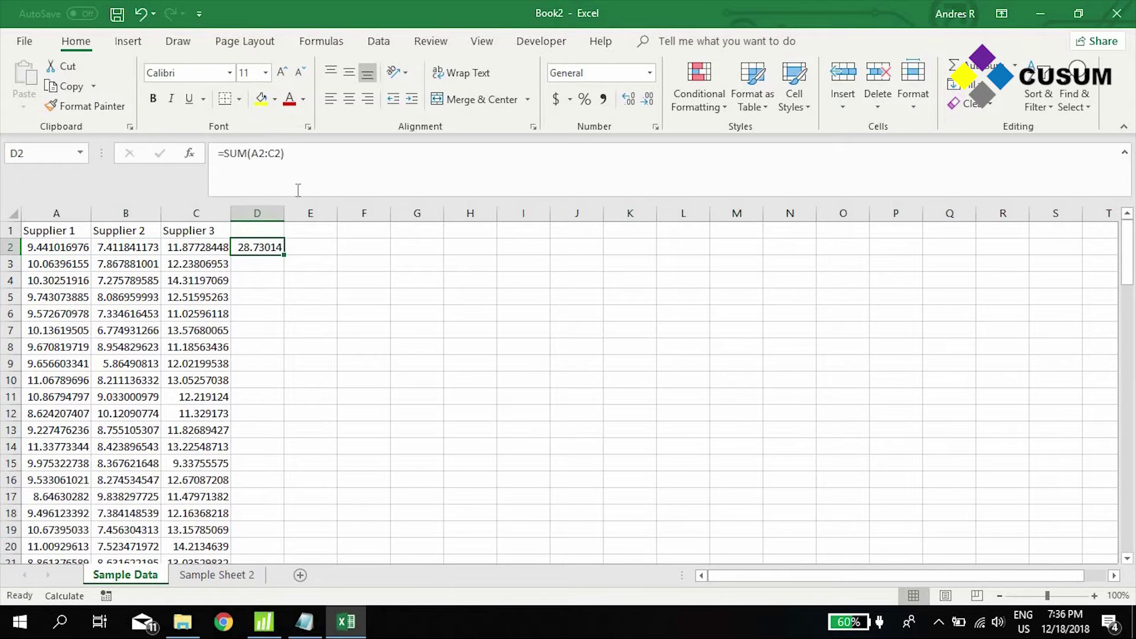
pyautogui.moveTo(196, 247); pyautogui.dragTo(56, 247)
# - Switch to Minitab and name column C4 "Sum"
pyautogui.hotkey('alt', 'Tab')
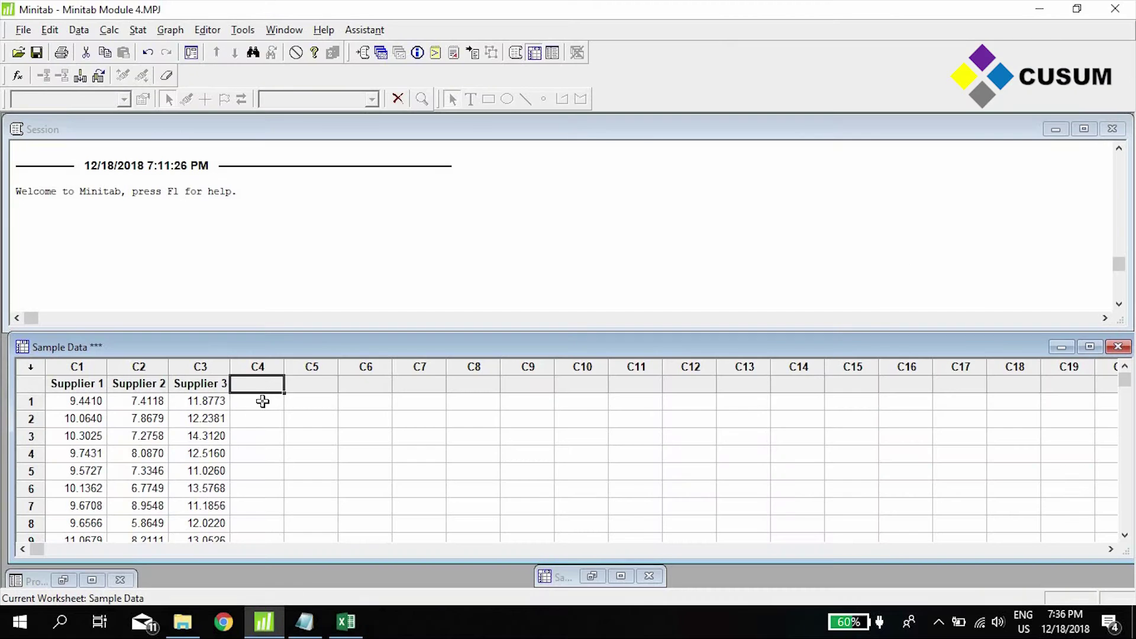
pyautogui.write('Sum')
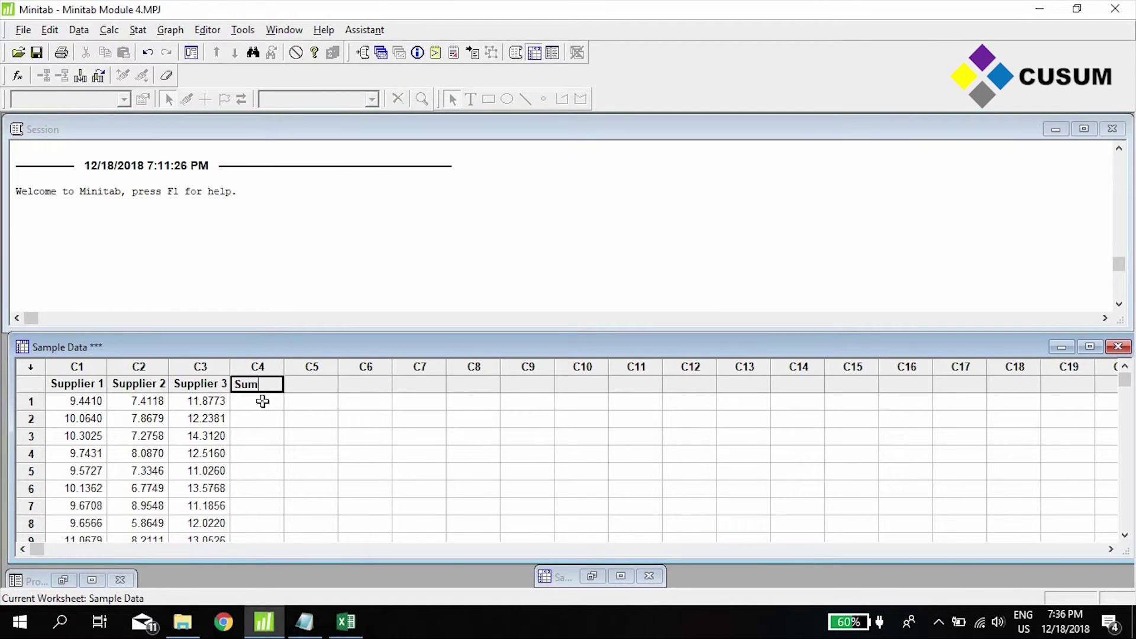
pyautogui.press('Return')
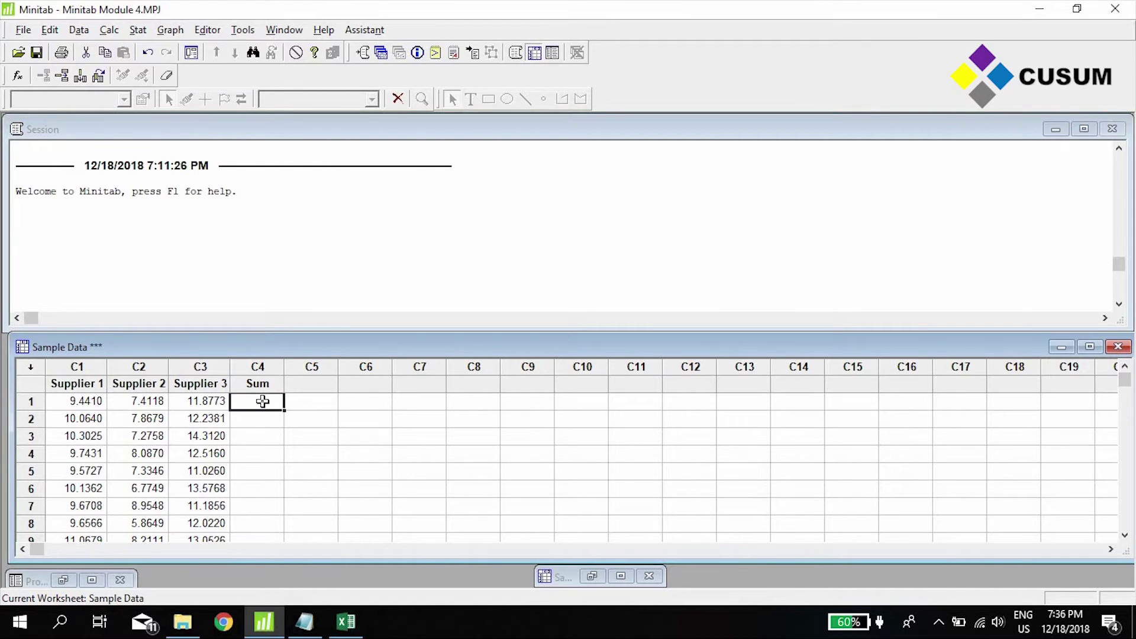
# - Assign the formula 'Supplier 1'+'Supplier 2'+'Supplier 3' to the Sum column C4
pyautogui.click(265, 368)
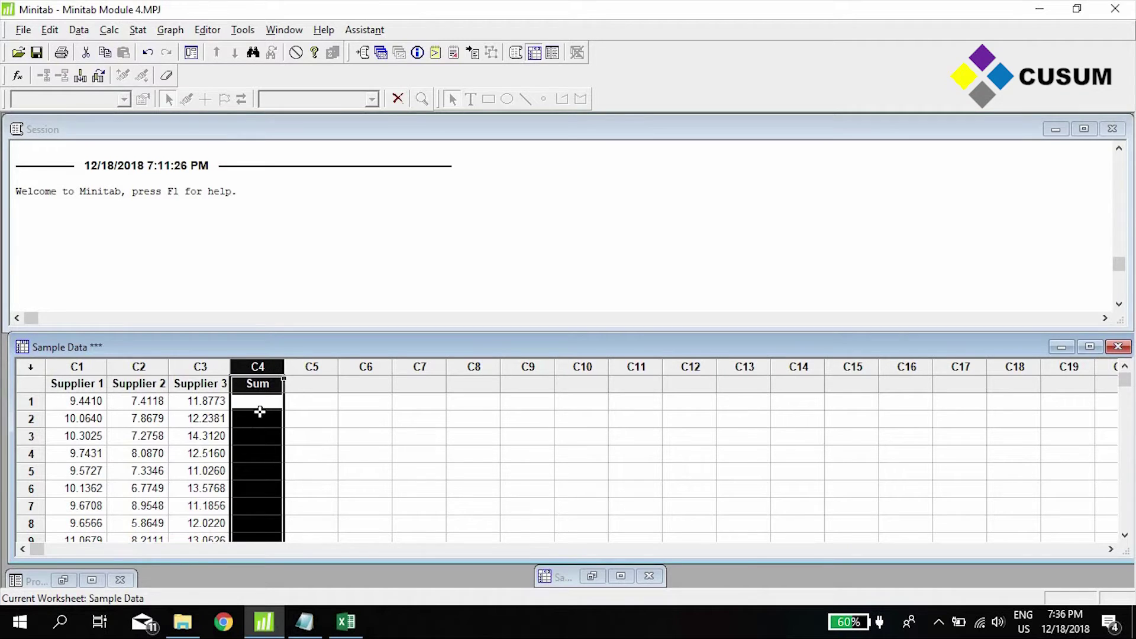
pyautogui.rightClick(261, 362)
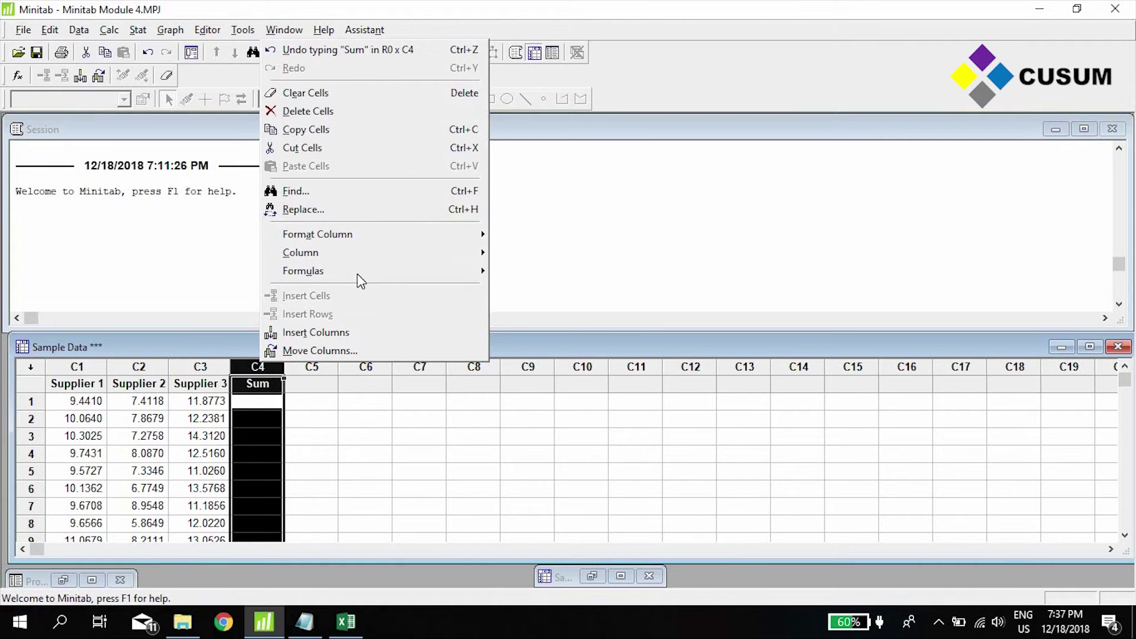
pyautogui.moveTo(356, 273)
pyautogui.click(582, 270)
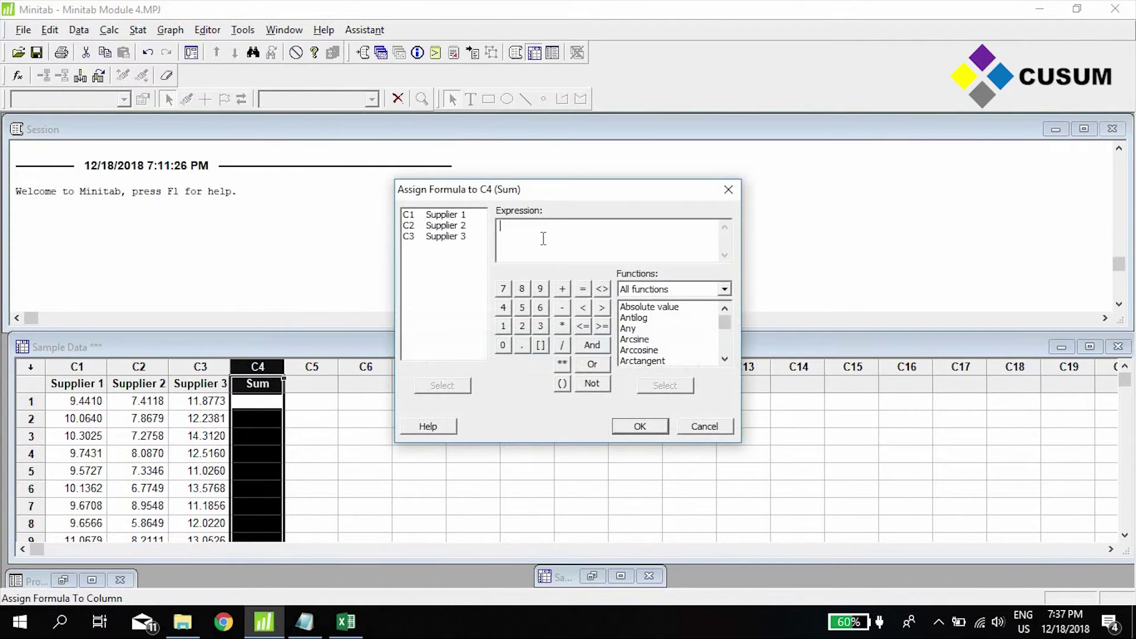
pyautogui.doubleClick(445, 215)
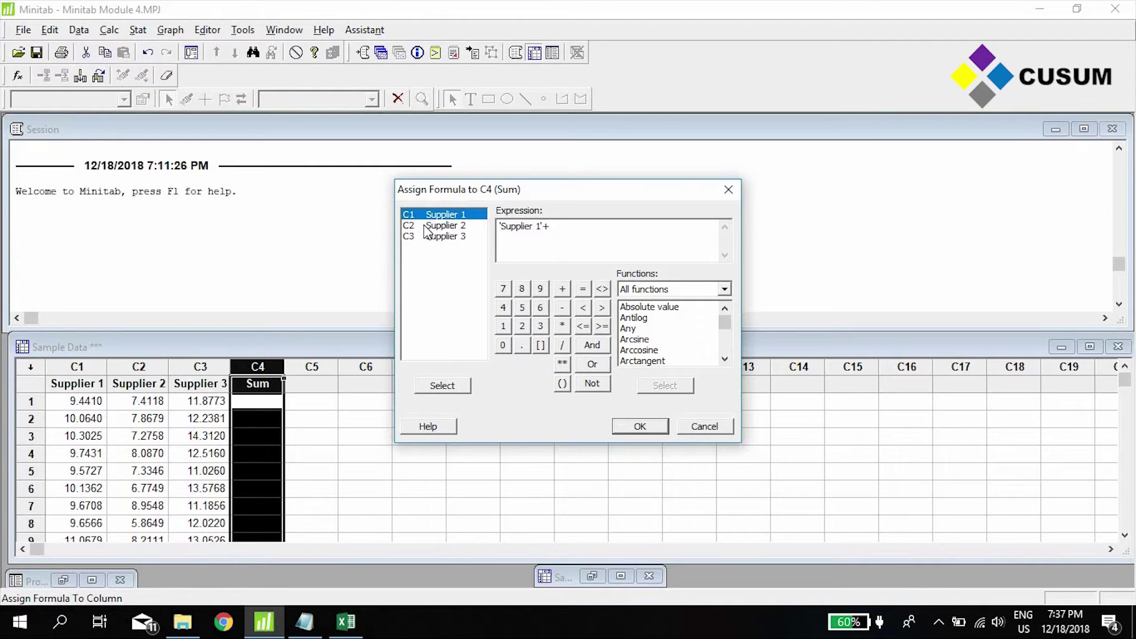
pyautogui.doubleClick(425, 227)
pyautogui.write('+')
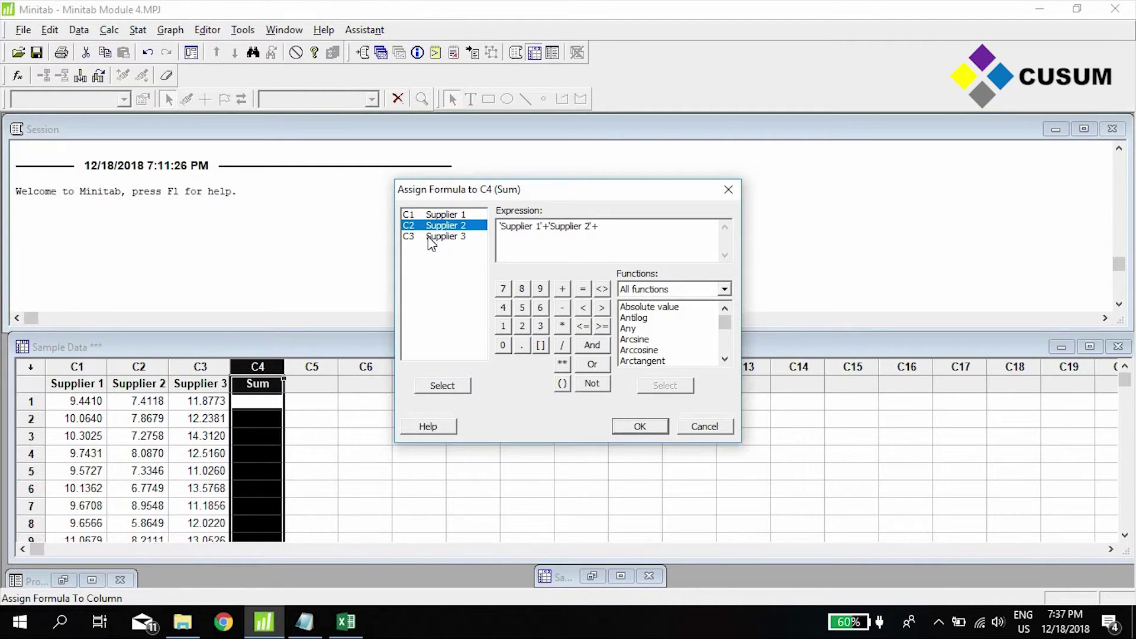
pyautogui.doubleClick(426, 236)
pyautogui.click(641, 426)
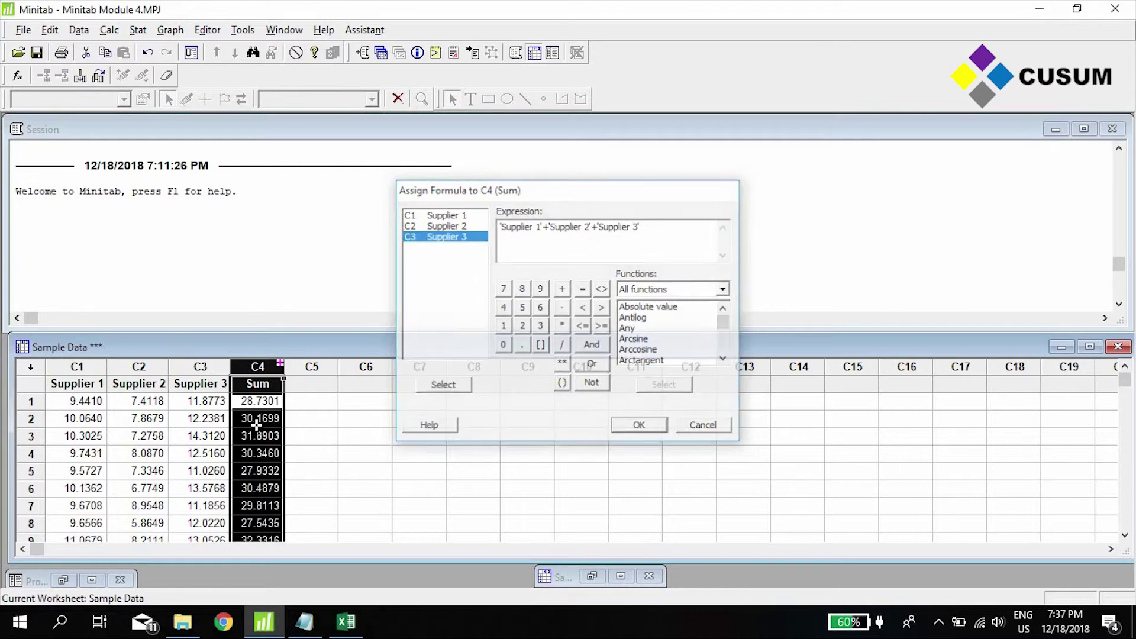
pyautogui.click(317, 399)
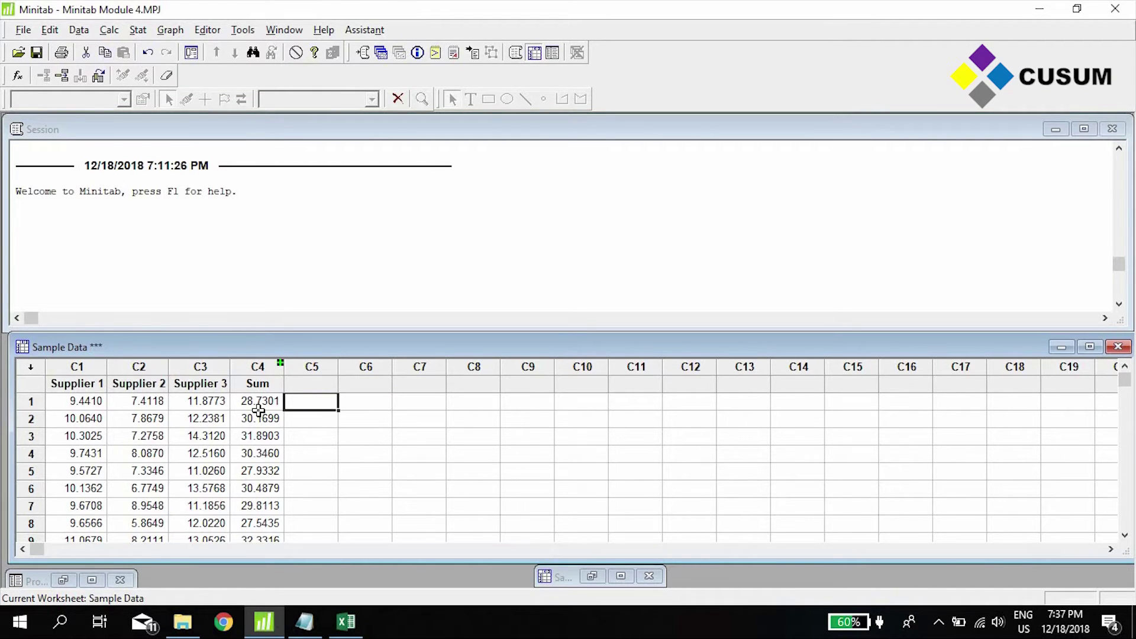
# - Try clearing the whole Sum column C4, and undo the deletion
pyautogui.press('Left')
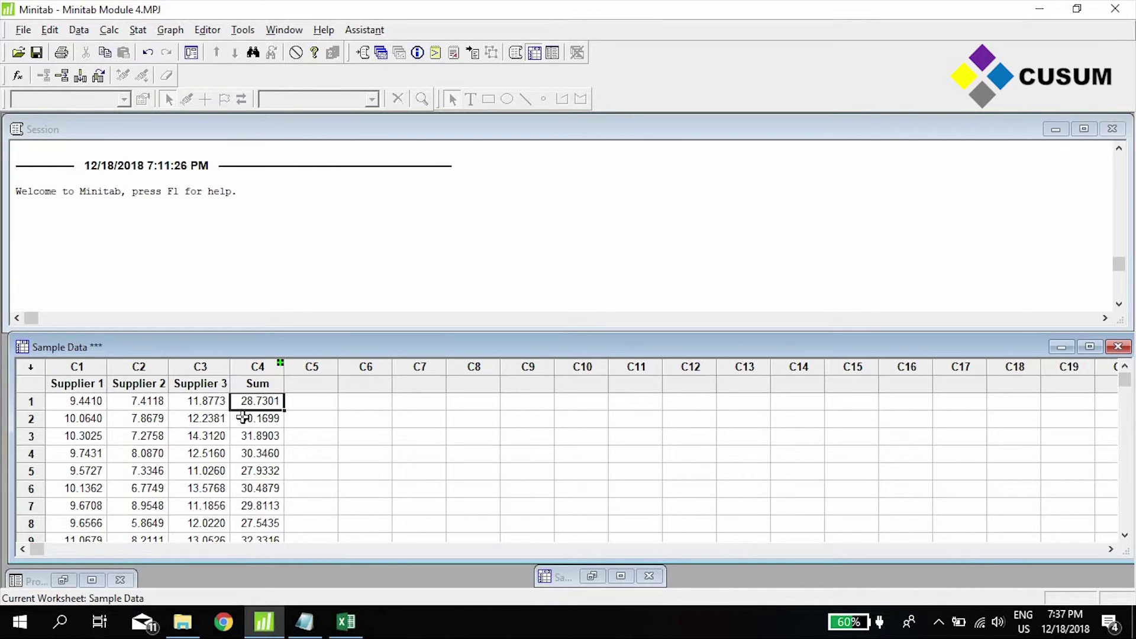
pyautogui.click(258, 366)
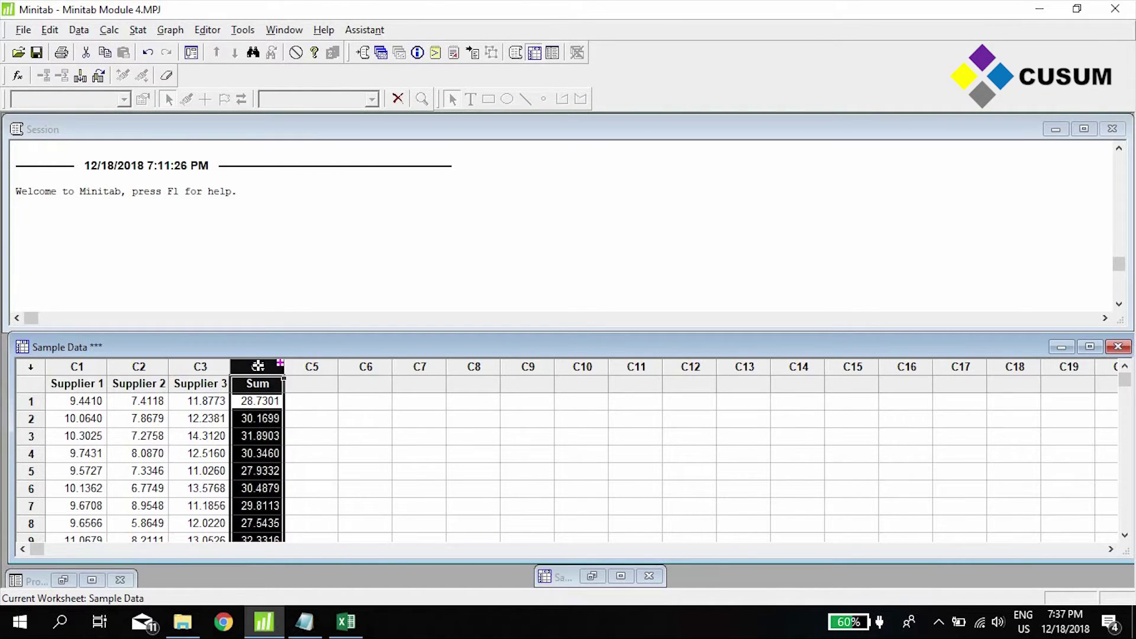
pyautogui.press('Delete')
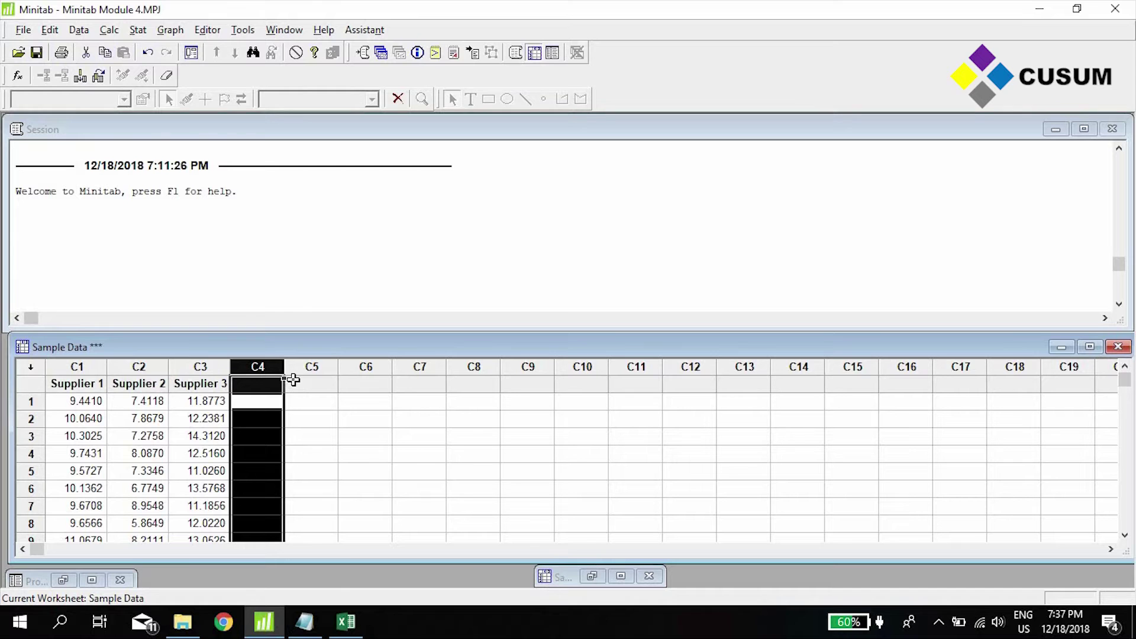
pyautogui.hotkey('ctrl', 'z')
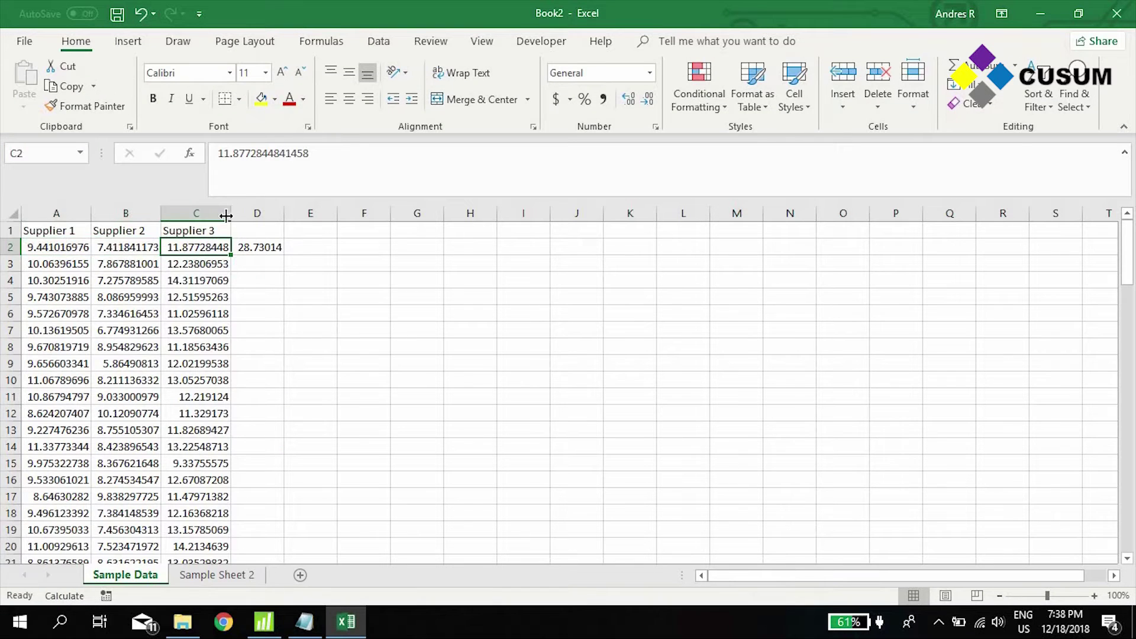
# - Widen the Supplier 3 column in Excel, and switch to Minitab to widen the Supplier 1 column slightly
pyautogui.moveTo(226, 215); pyautogui.dragTo(279, 211)
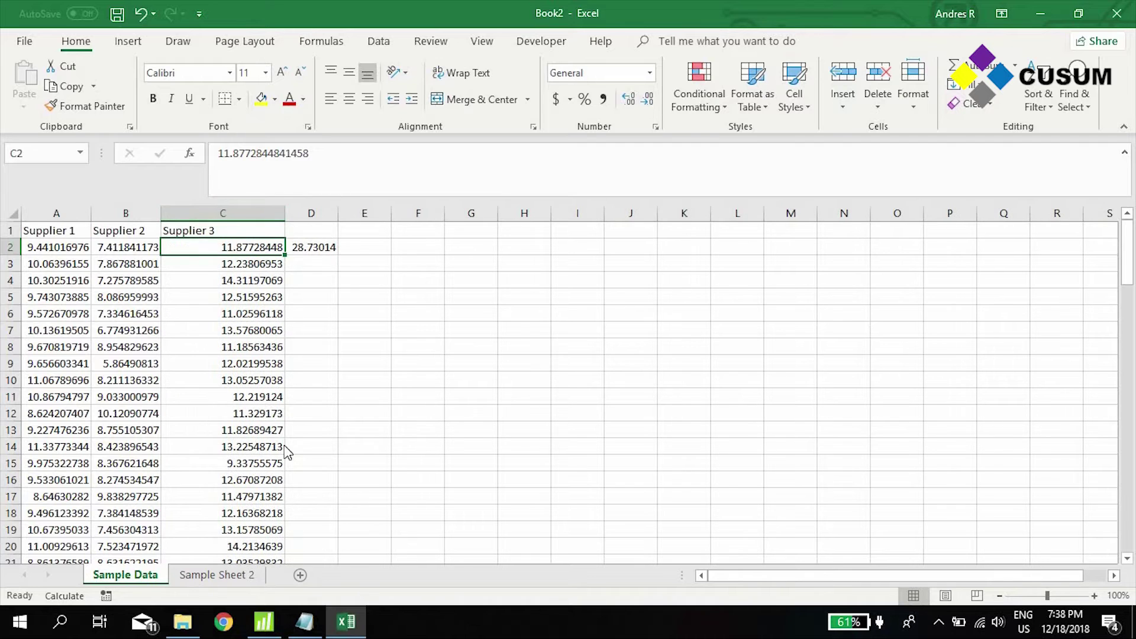
pyautogui.click(264, 621)
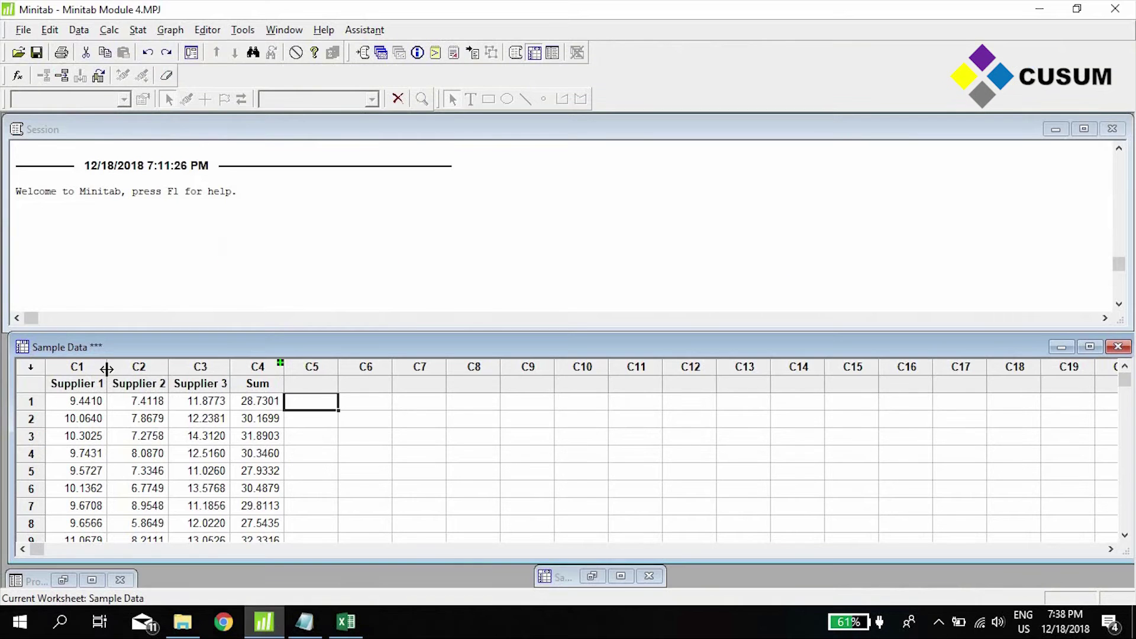
pyautogui.moveTo(108, 366)
pyautogui.mouseDown()
pyautogui.moveTo(125, 367)
pyautogui.moveTo(91, 367)
pyautogui.moveTo(122, 370)
pyautogui.mouseUp()
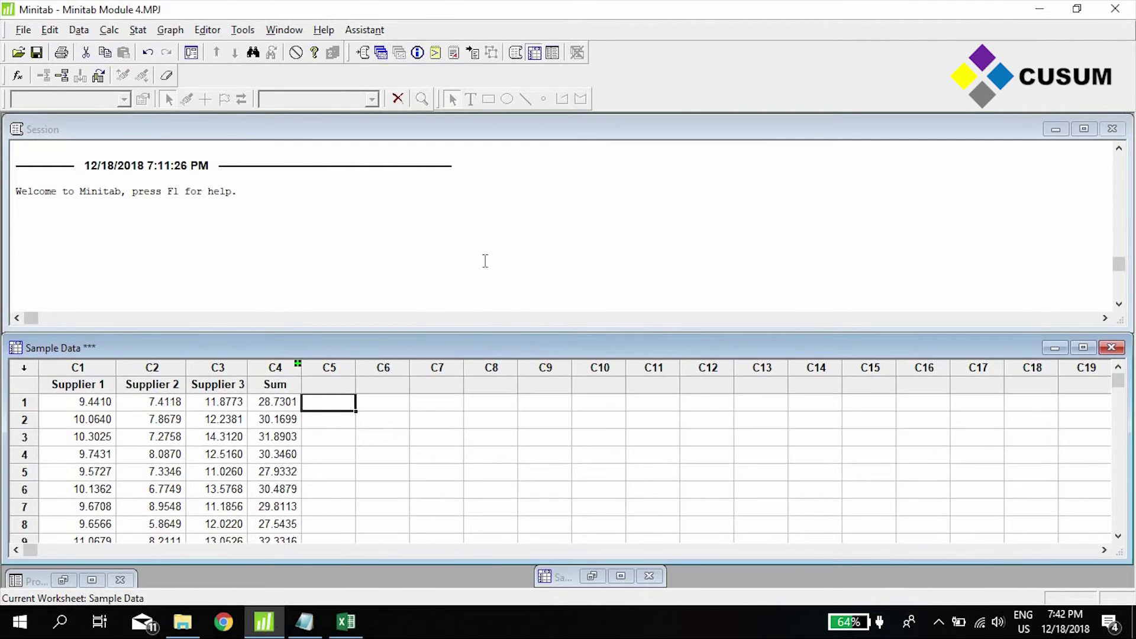
pyautogui.click(24, 32)
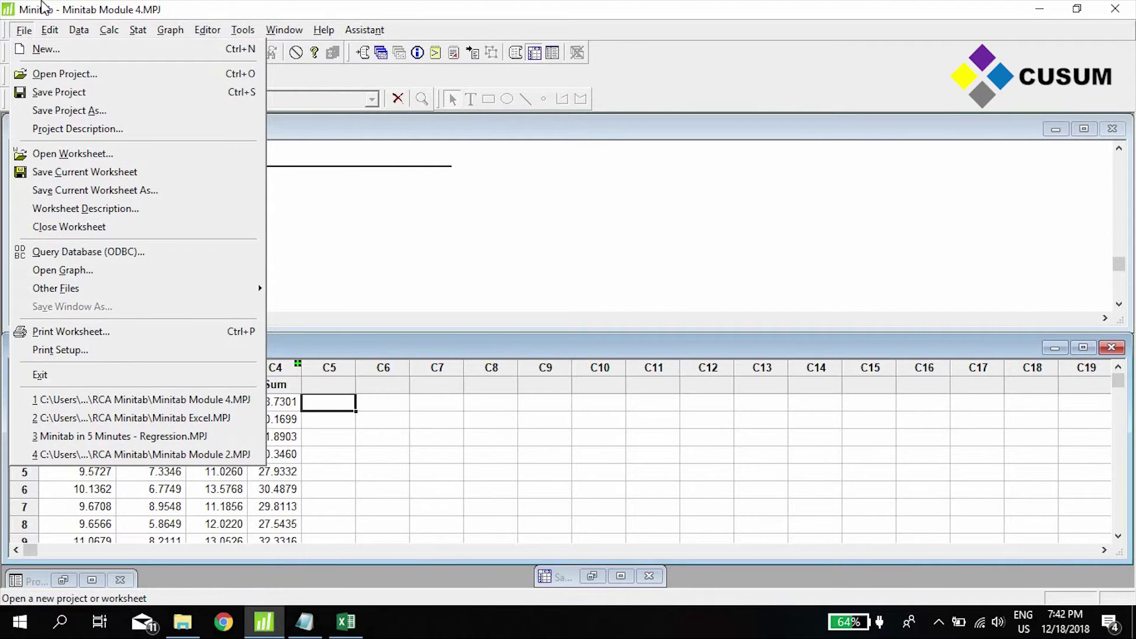
pyautogui.click(140, 31)
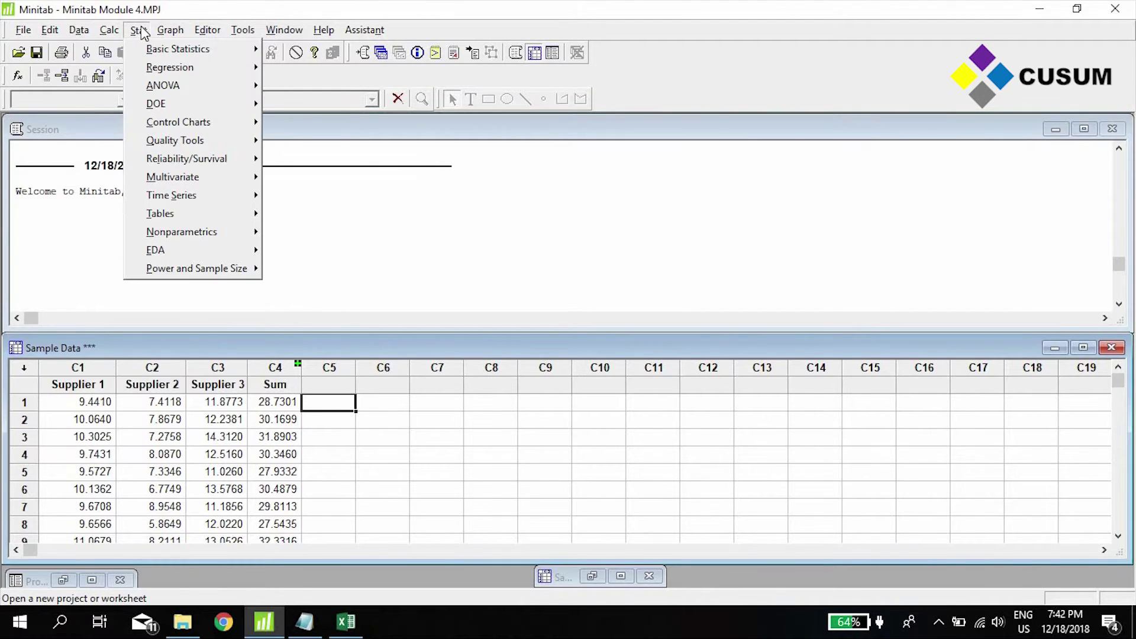
pyautogui.click(175, 33)
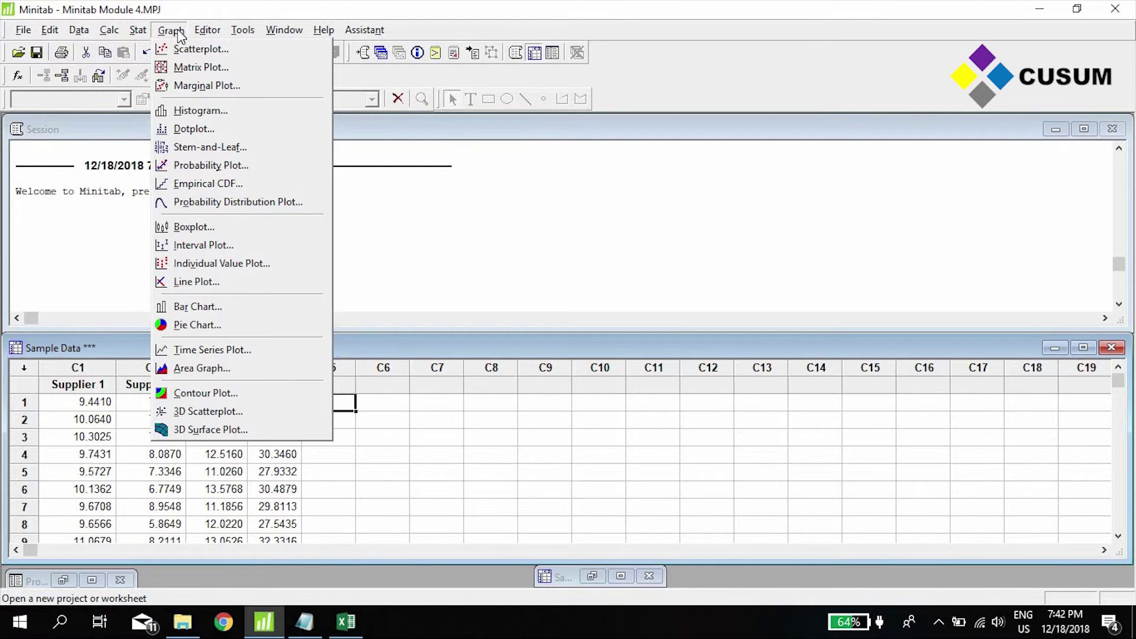
# - Open Display Descriptive Statistics from the basic statistics commands and move its dialog clear of the worksheet data
pyautogui.click(141, 31)
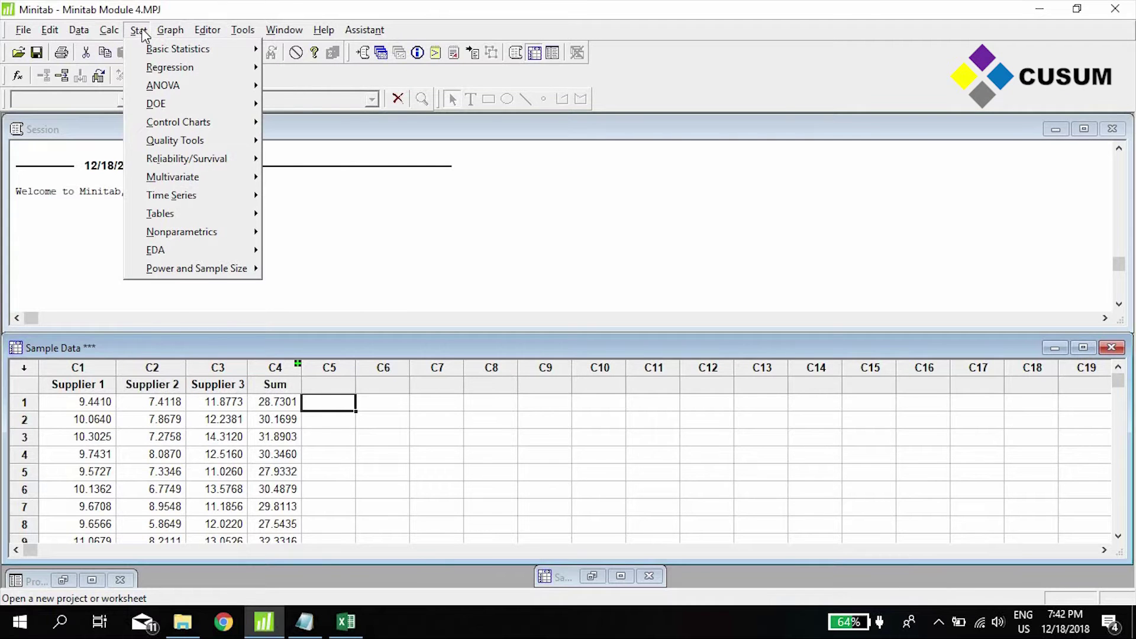
pyautogui.moveTo(165, 48)
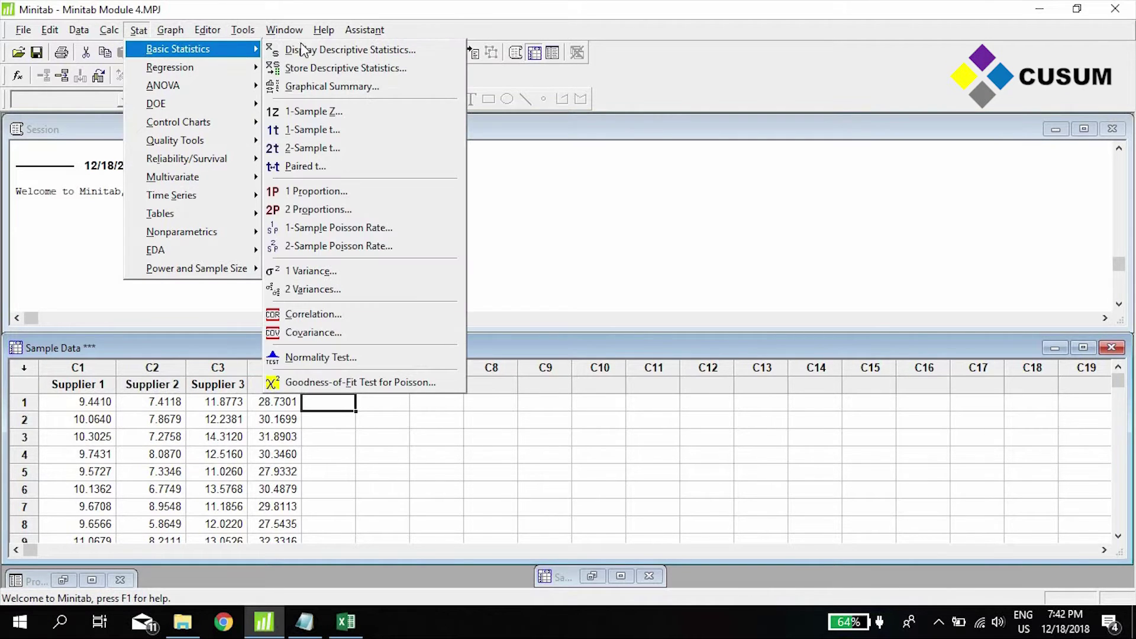
pyautogui.click(441, 54)
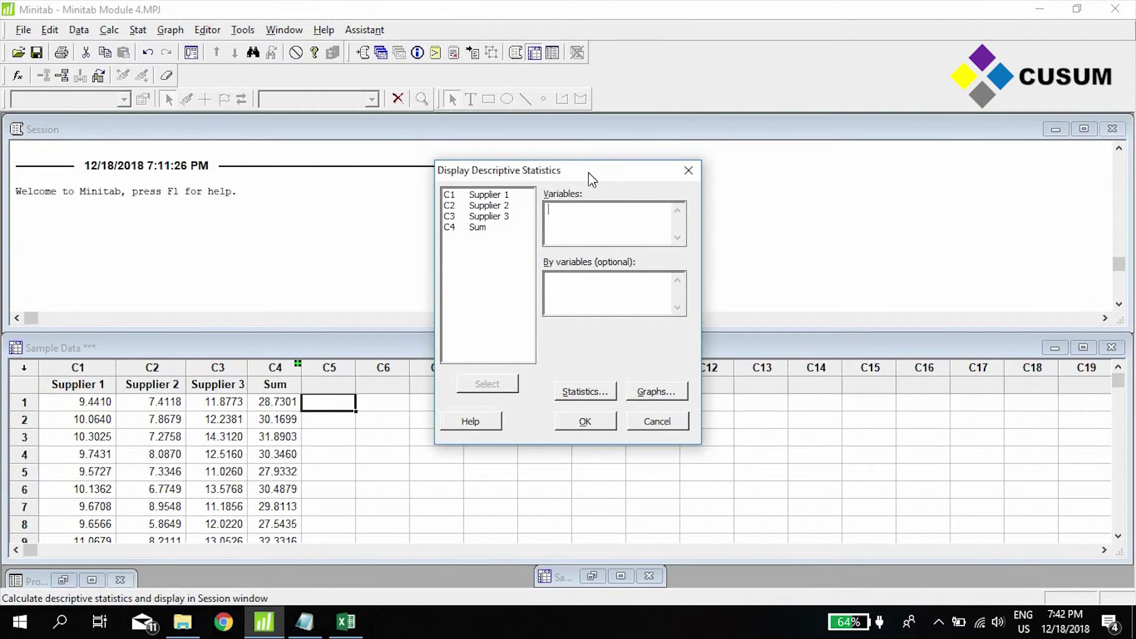
pyautogui.moveTo(573, 167); pyautogui.dragTo(544, 188)
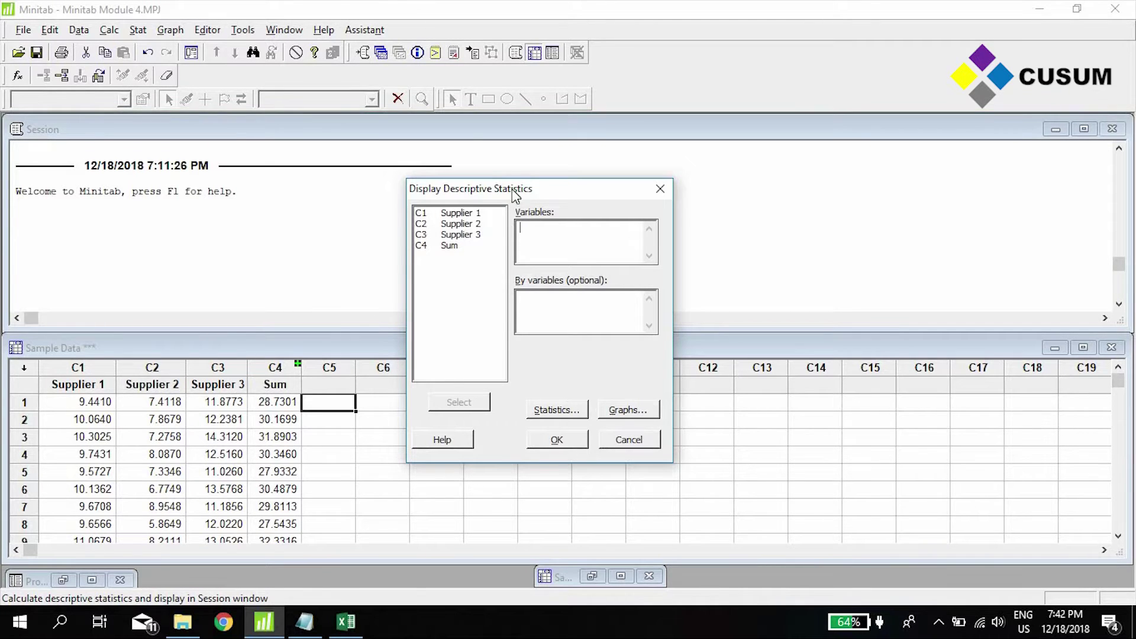
pyautogui.moveTo(514, 196); pyautogui.dragTo(432, 97)
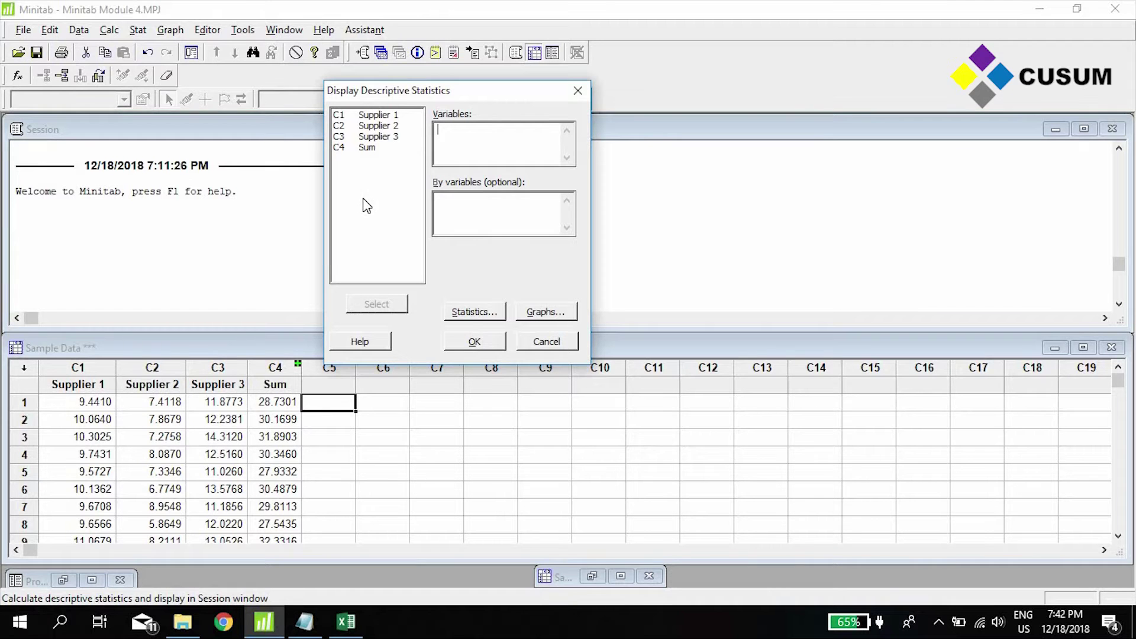
pyautogui.moveTo(445, 95); pyautogui.dragTo(438, 48)
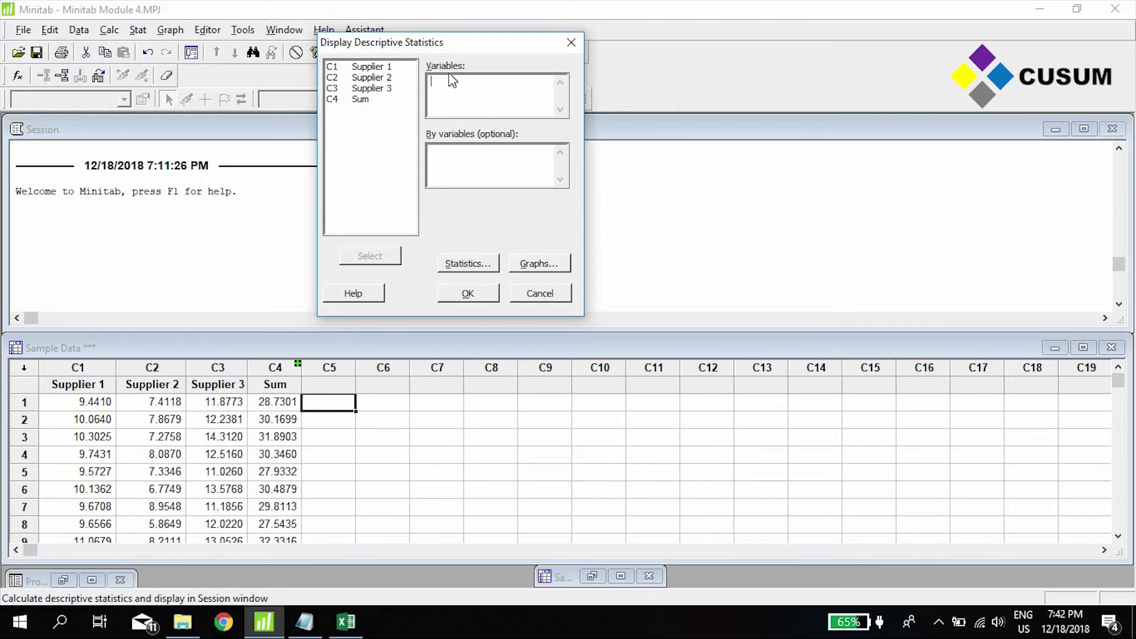
# - Try adding Supplier 1 and Supplier 2 as the variables to analyse, and clear the variable list
pyautogui.doubleClick(384, 68)
pyautogui.click(378, 78)
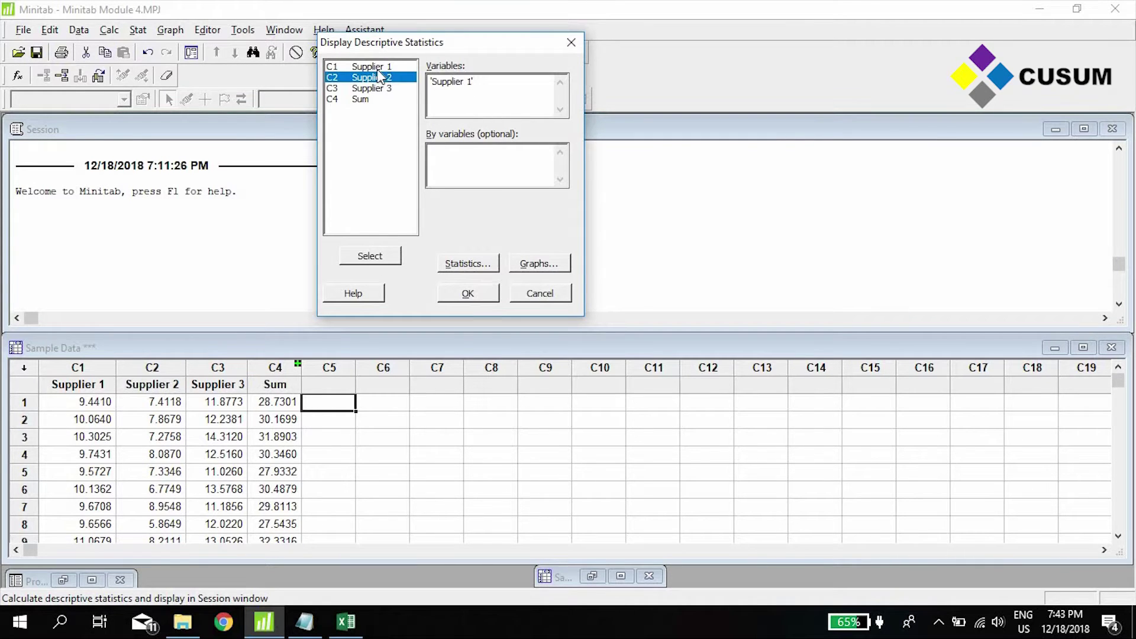
pyautogui.click(369, 256)
pyautogui.moveTo(522, 81); pyautogui.dragTo(297, 82)
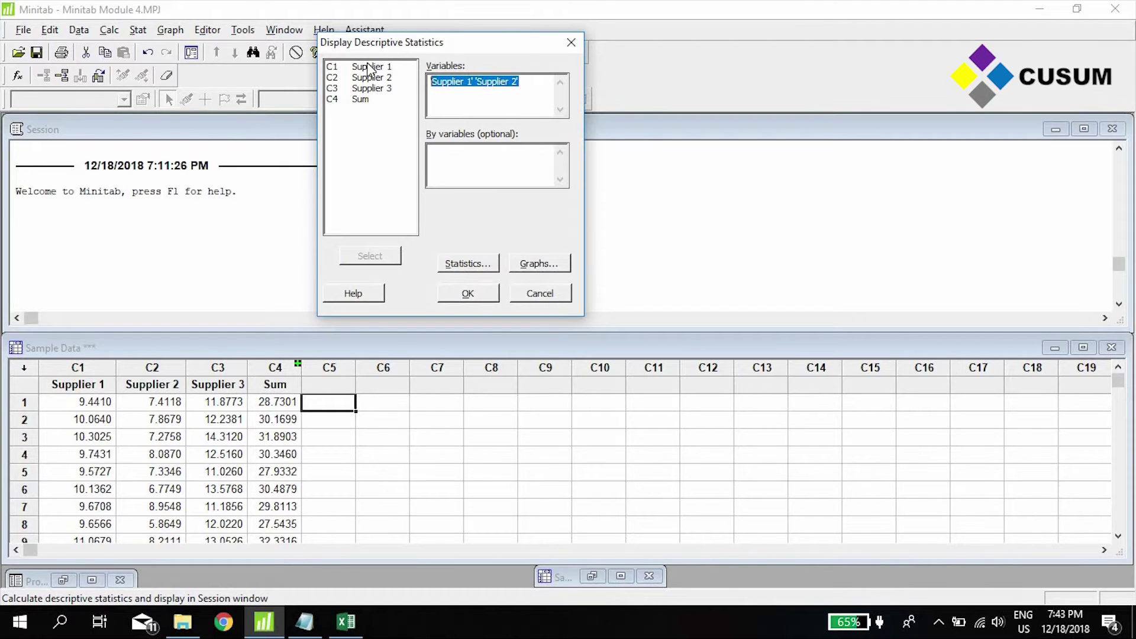
pyautogui.press('Delete')
# - Choose Supplier 1 as the only variable to analyse and reposition the dialog to make room beside it
pyautogui.click(368, 67)
pyautogui.doubleClick(367, 67)
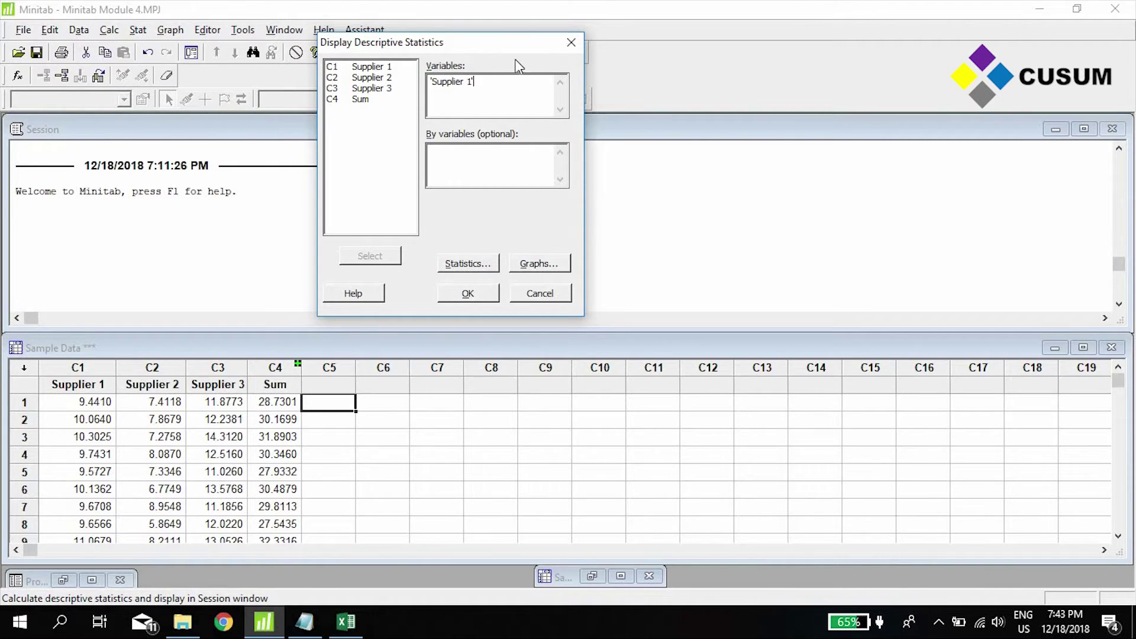
pyautogui.moveTo(470, 282); pyautogui.dragTo(532, 318)
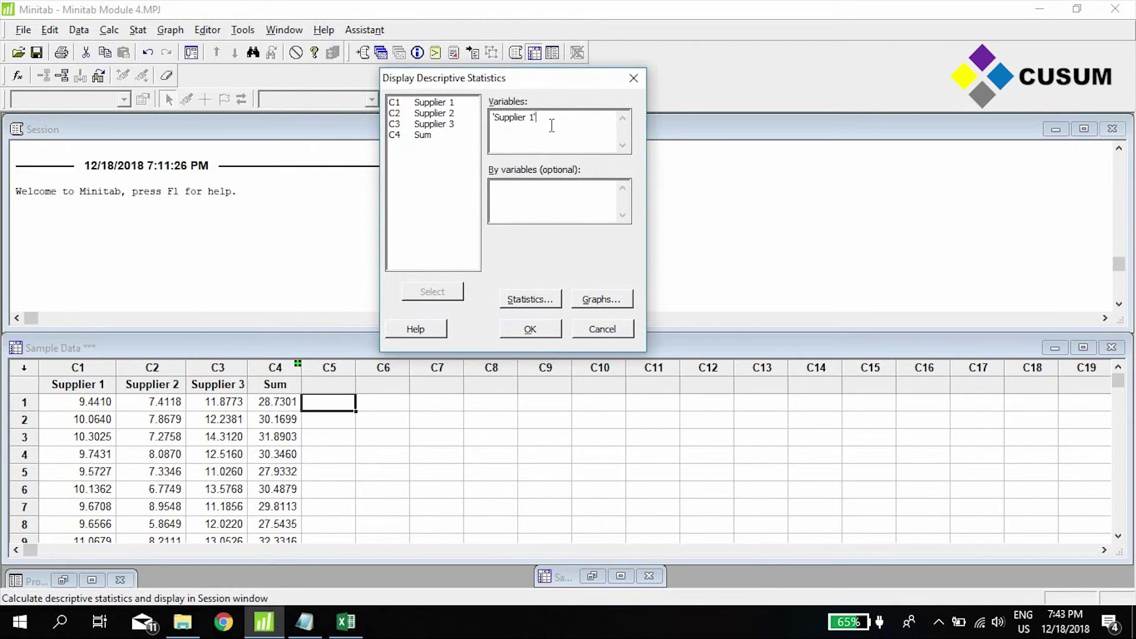
pyautogui.moveTo(550, 75); pyautogui.dragTo(554, 170)
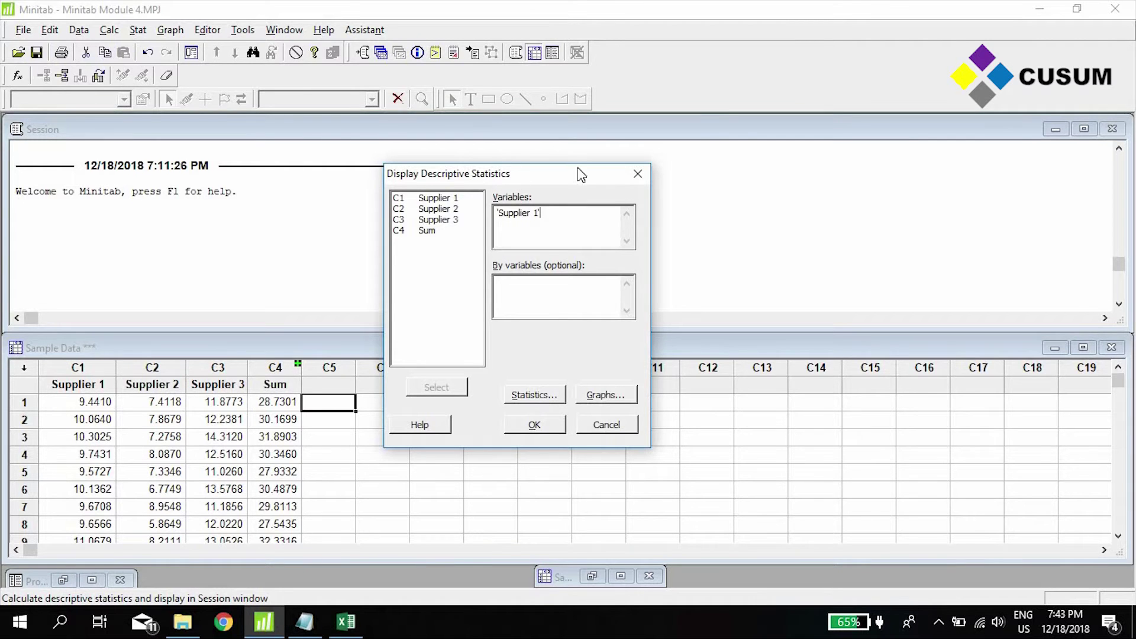
pyautogui.moveTo(578, 173); pyautogui.dragTo(674, 169)
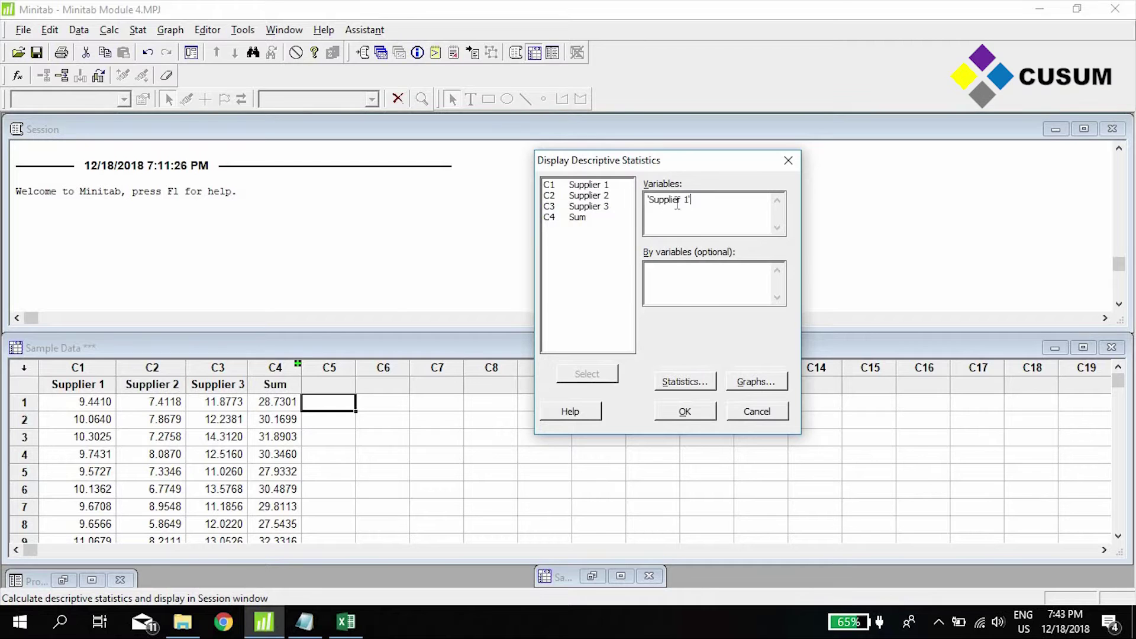
# - Review the available statistics, accept the current selection, and display the descriptive statistics for Supplier 1
pyautogui.click(700, 383)
pyautogui.moveTo(673, 172); pyautogui.dragTo(363, 197)
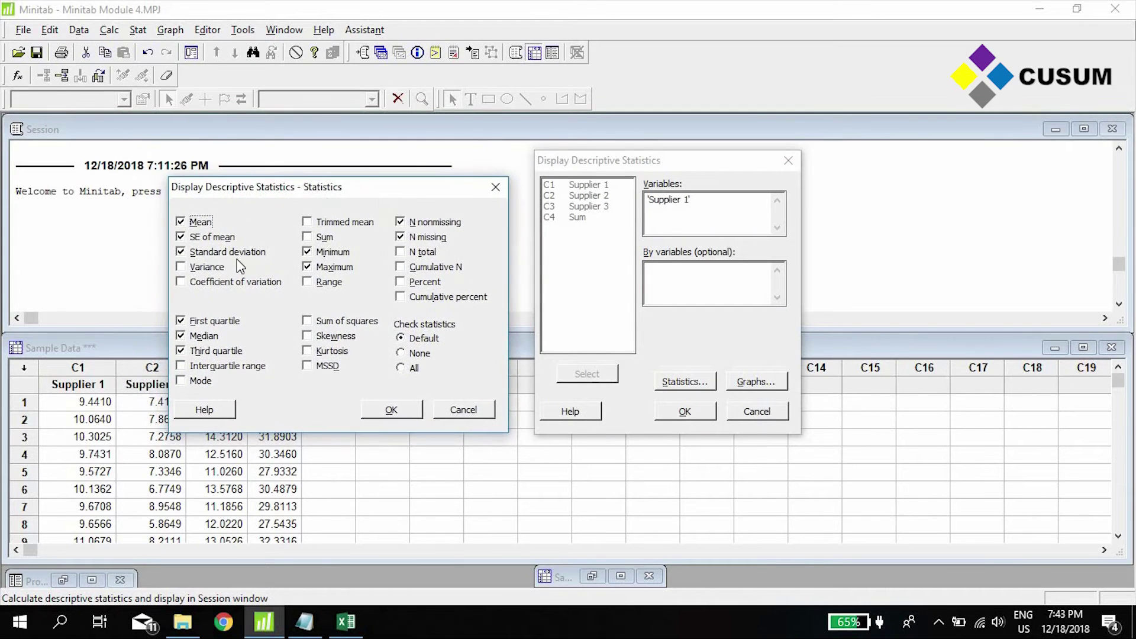
pyautogui.click(204, 226)
pyautogui.click(406, 410)
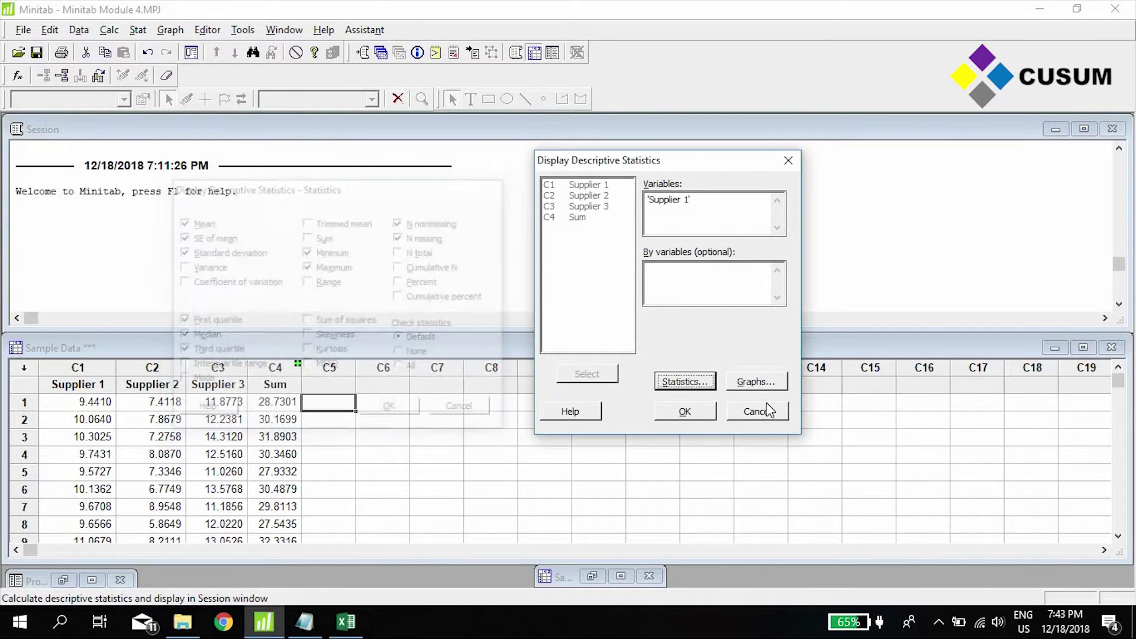
pyautogui.click(686, 412)
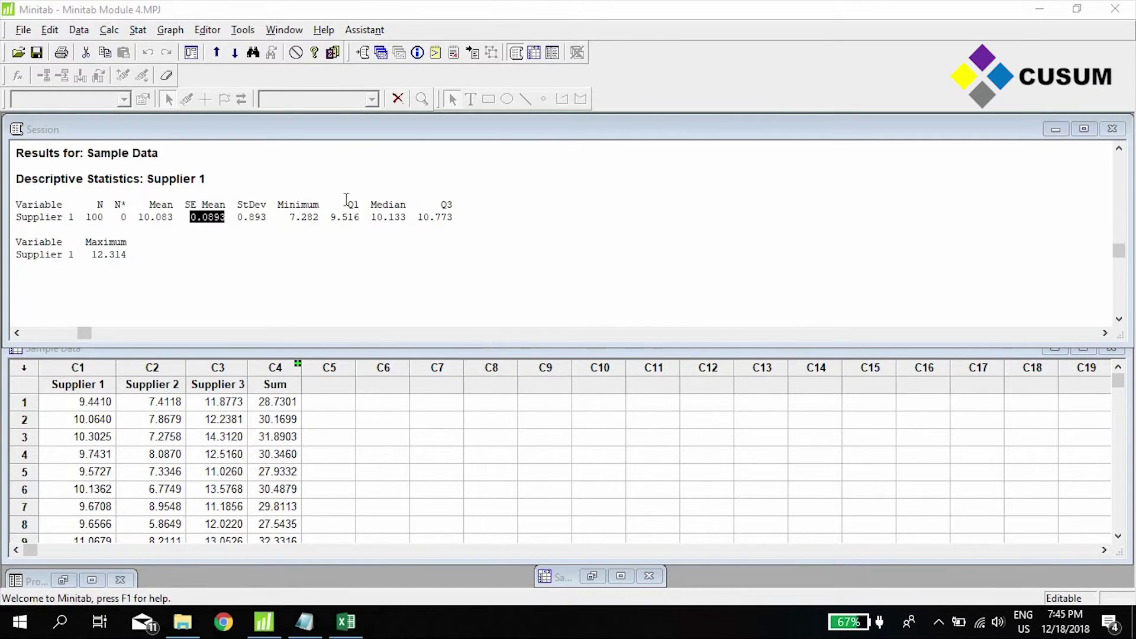
# - Highlight the Supplier 1 statistics output in the Session window, and select the empty name cell of column C6
pyautogui.click(85, 217)
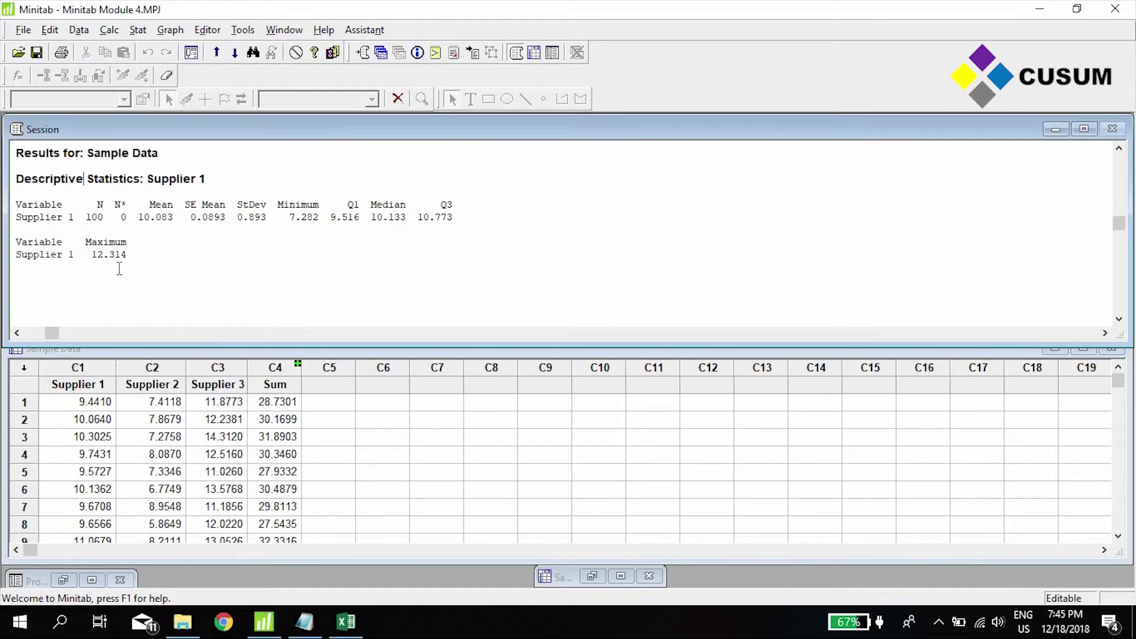
pyautogui.moveTo(127, 256); pyautogui.dragTo(17, 204)
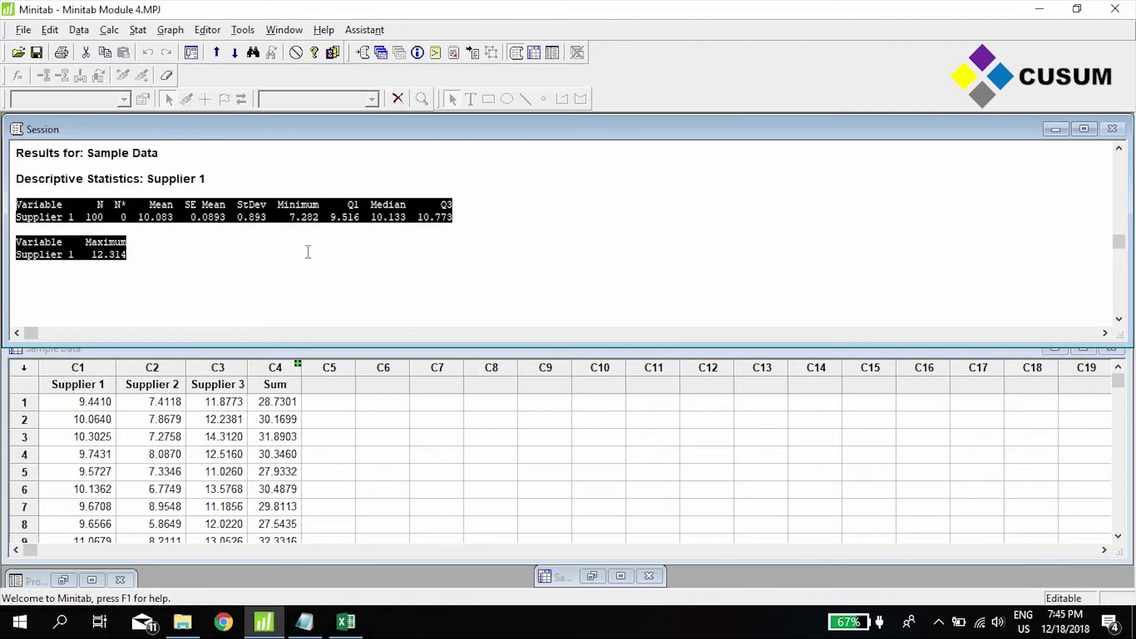
pyautogui.moveTo(349, 385); pyautogui.dragTo(379, 386)
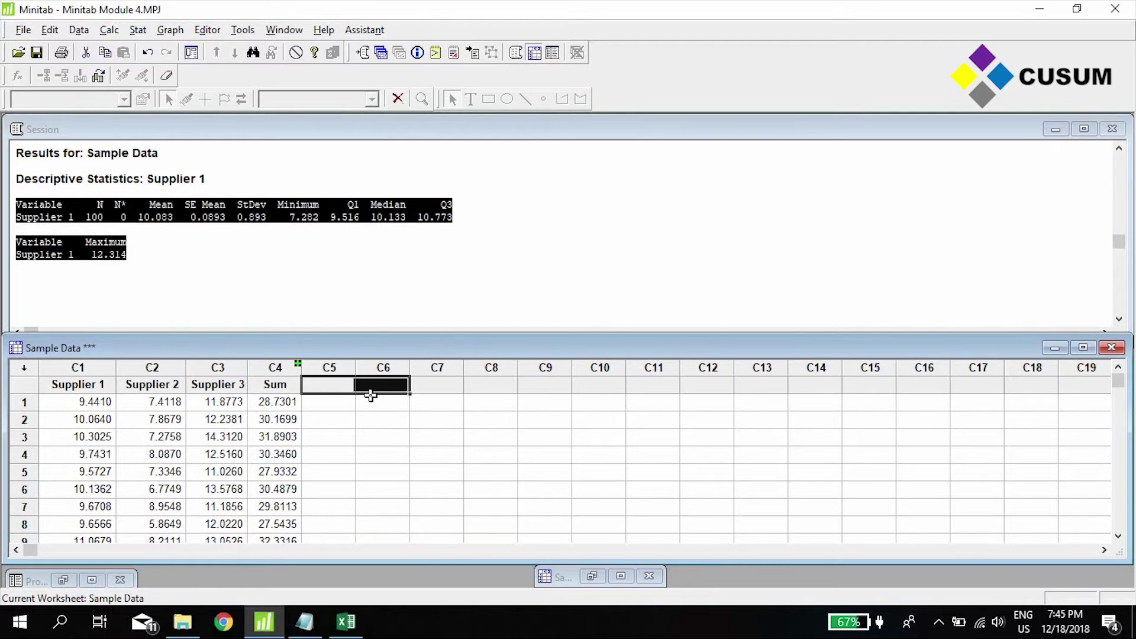
pyautogui.click(397, 390)
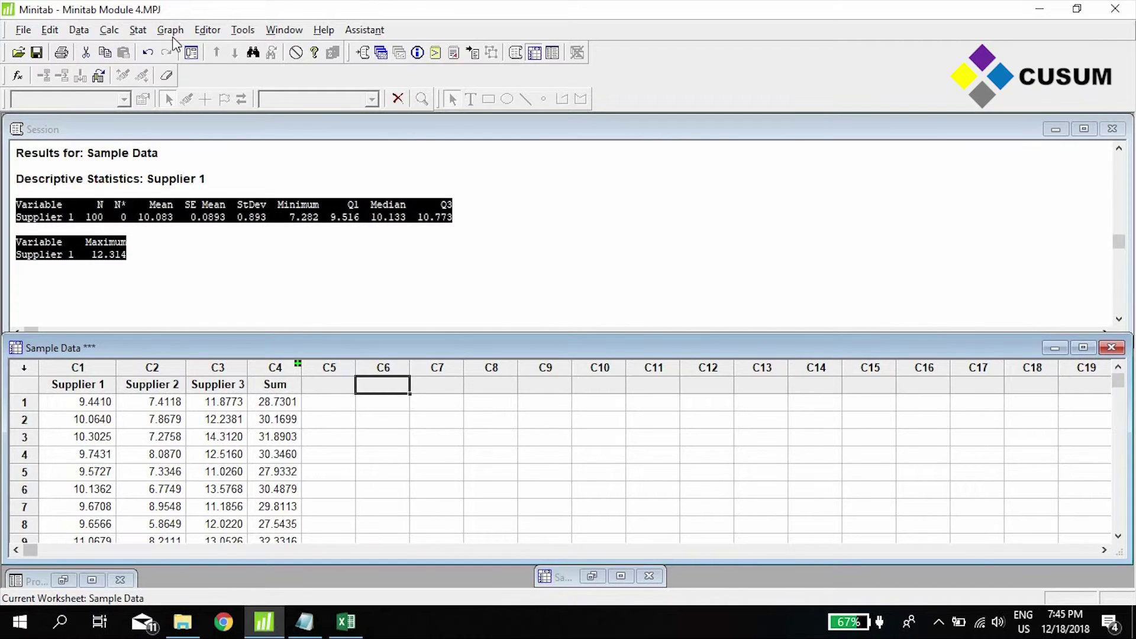
# - Store the default descriptive statistics for Supplier 1 in the worksheet and select the resulting cells in C5 and C6
pyautogui.click(138, 30)
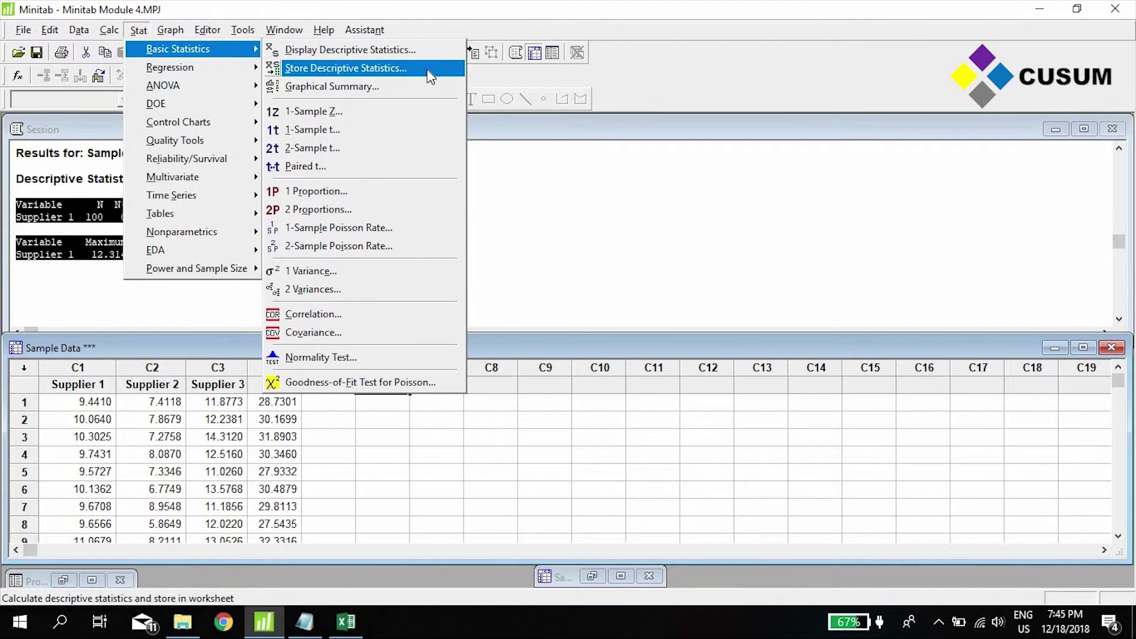
pyautogui.click(429, 71)
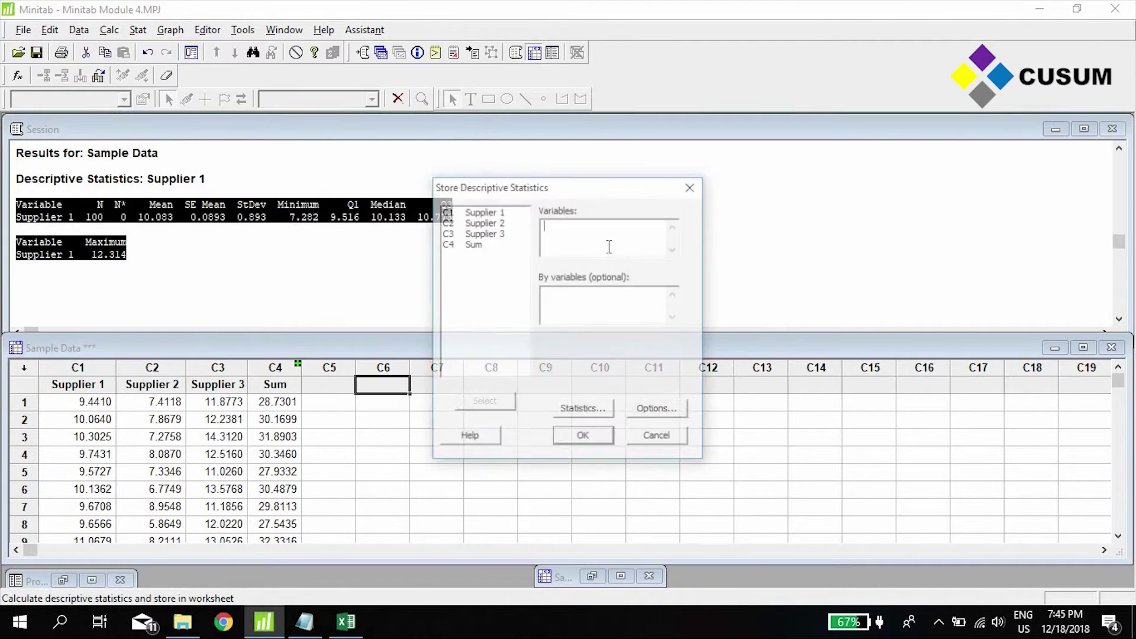
pyautogui.doubleClick(498, 212)
pyautogui.click(586, 442)
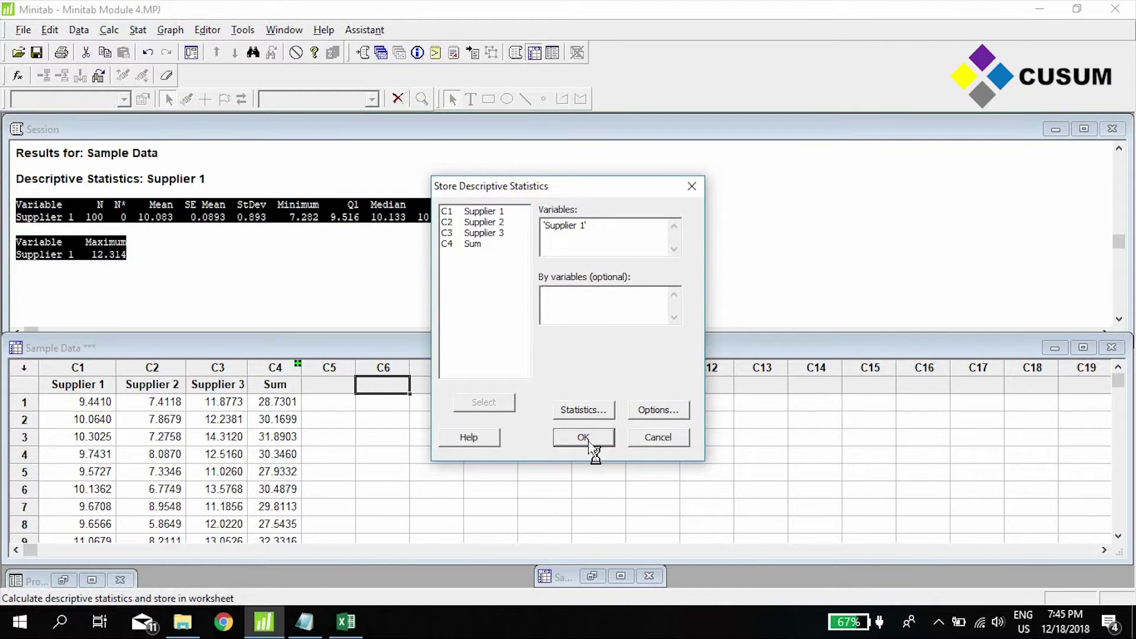
pyautogui.moveTo(336, 380); pyautogui.dragTo(393, 402)
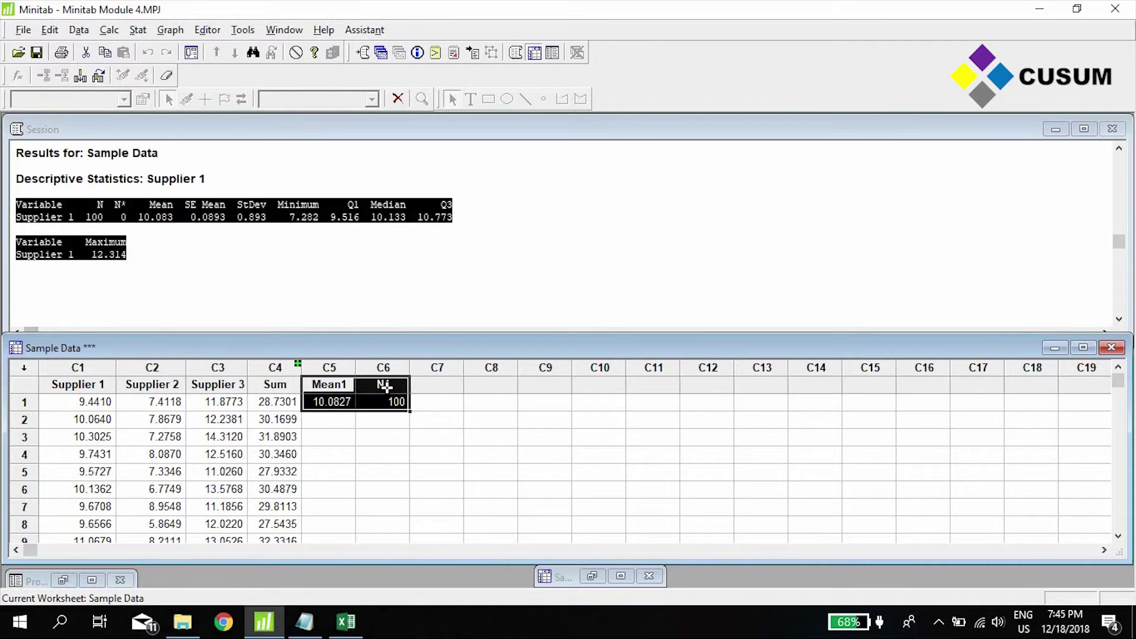
# - Store descriptive statistics for Supplier 1 again, adding standard deviation, first quartile, median and third quartile to the selected statistics
pyautogui.hotkey('ctrl', 'e')
pyautogui.click(581, 413)
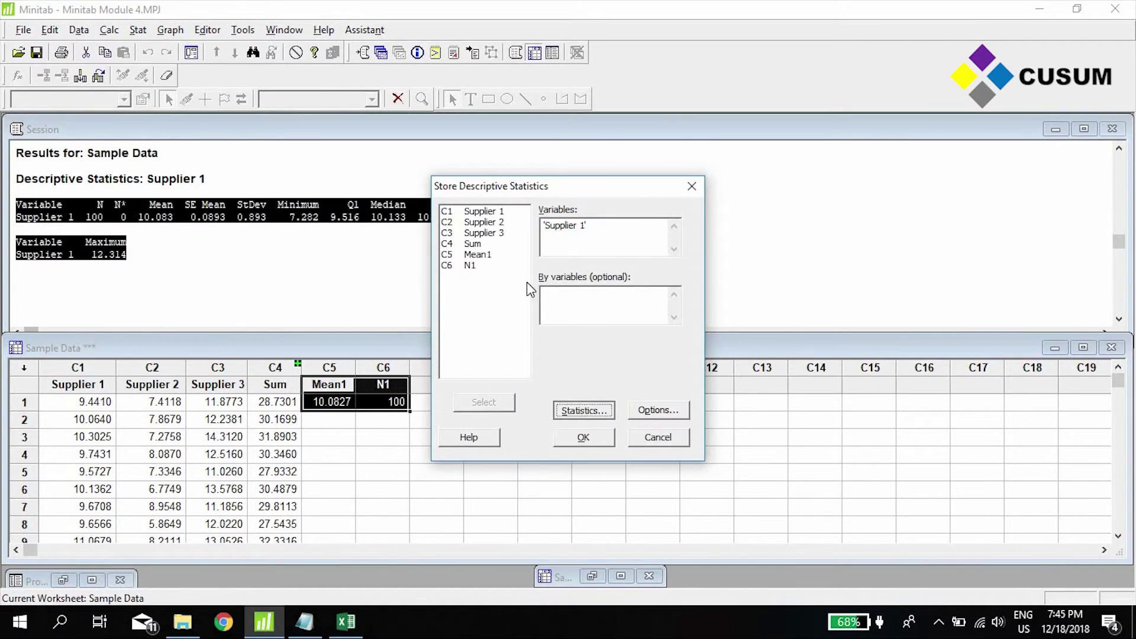
pyautogui.moveTo(528, 231); pyautogui.dragTo(837, 199)
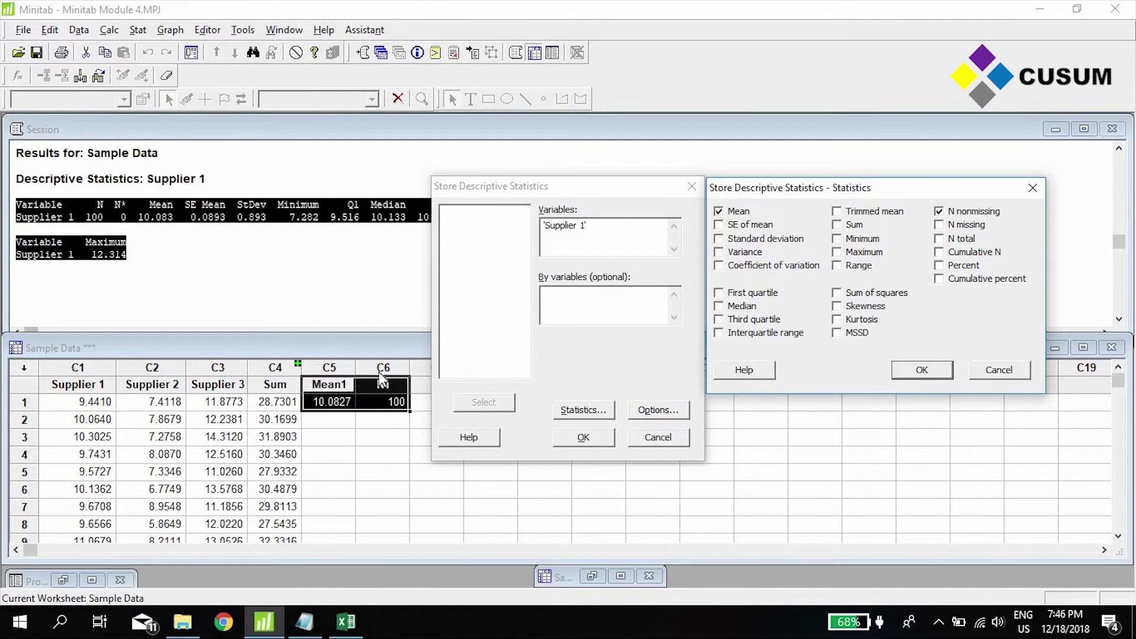
pyautogui.click(745, 238)
pyautogui.click(744, 297)
pyautogui.click(744, 309)
pyautogui.click(750, 322)
pyautogui.click(932, 371)
pyautogui.click(581, 438)
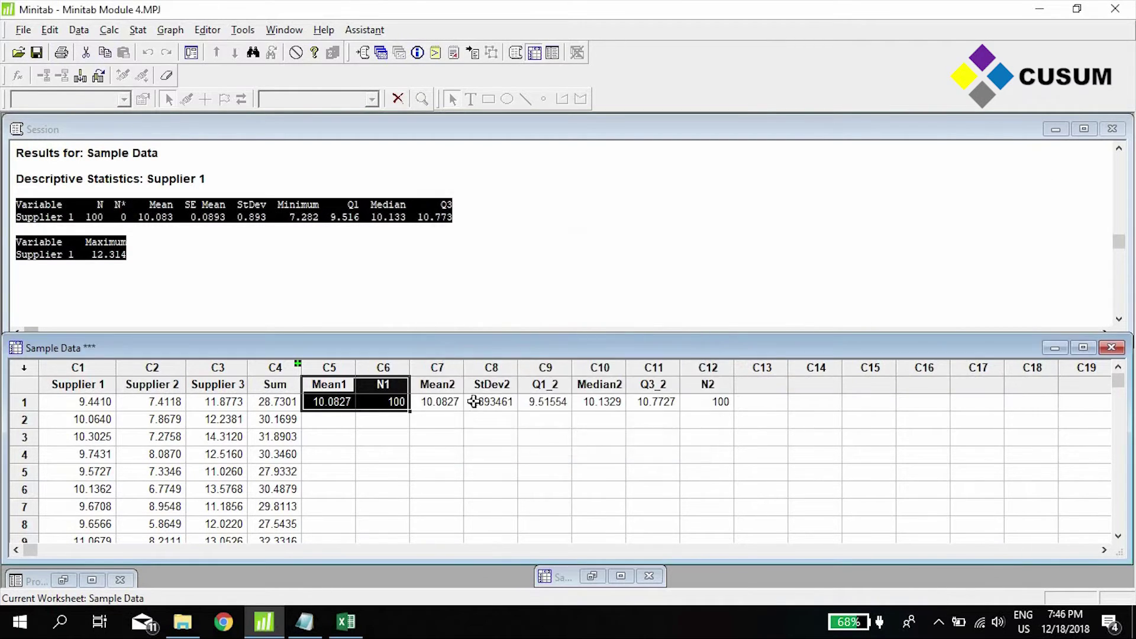
# - Examine the stored Supplier 1 statistics and their column names in C5 through C12
pyautogui.moveTo(328, 402); pyautogui.dragTo(719, 408)
pyautogui.click(438, 389)
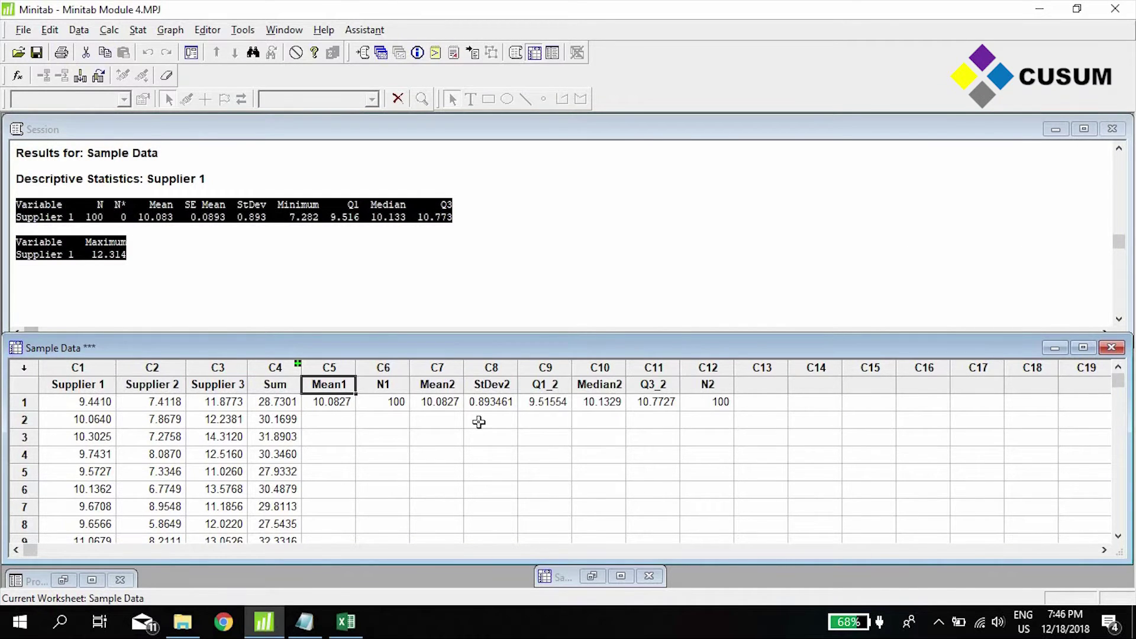
pyautogui.keyDown('shift'); pyautogui.click(327, 390); pyautogui.keyUp('shift')
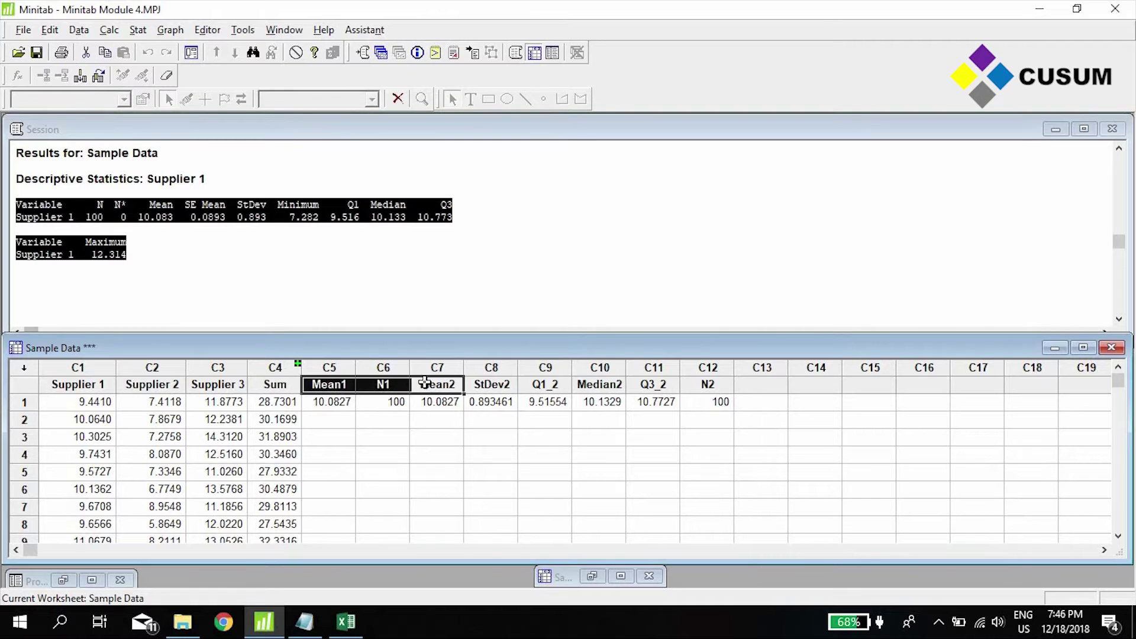
pyautogui.click(333, 387)
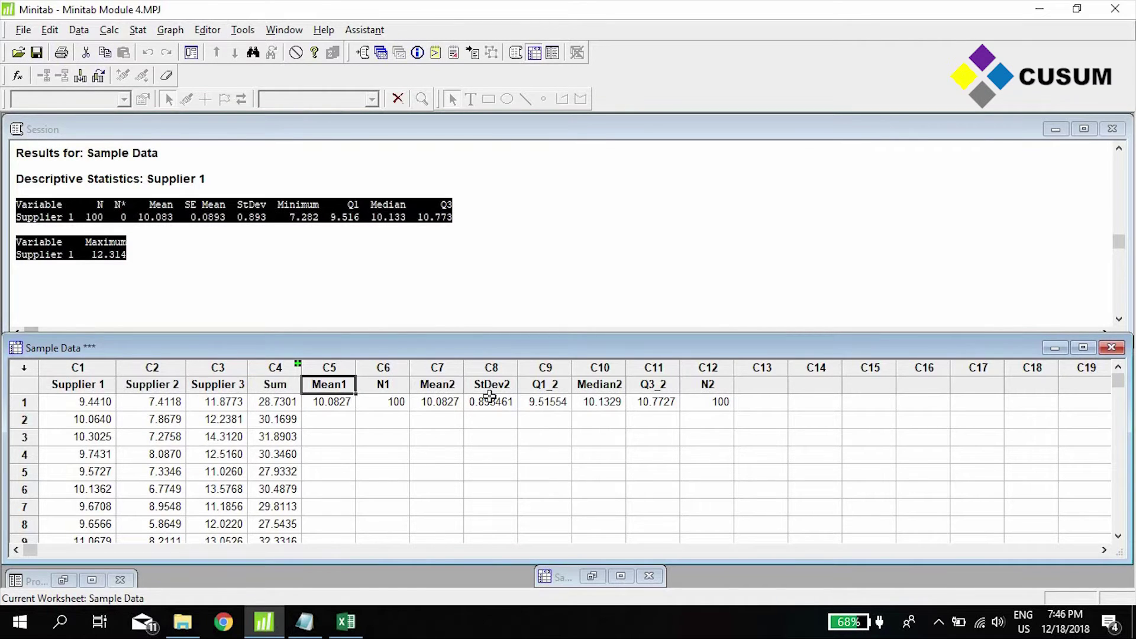
pyautogui.press('Right')
pyautogui.press('Right')
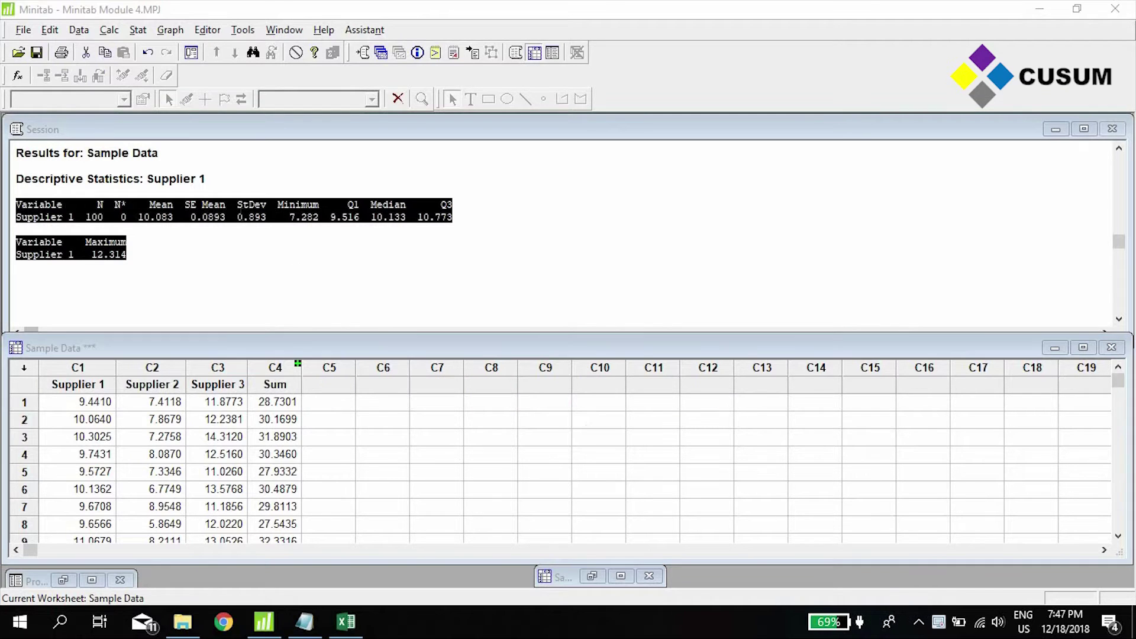
# - Set up a 1-Sample t test on the Supplier 1 column with a hypothesized mean of 11
pyautogui.click(326, 386)
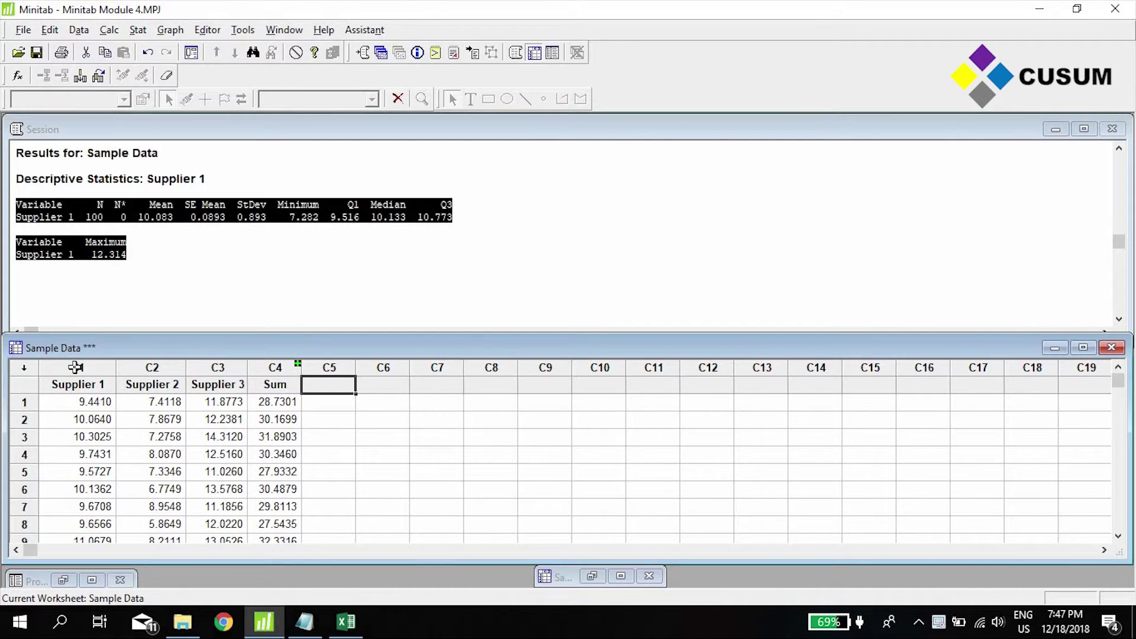
pyautogui.moveTo(76, 368); pyautogui.dragTo(339, 387)
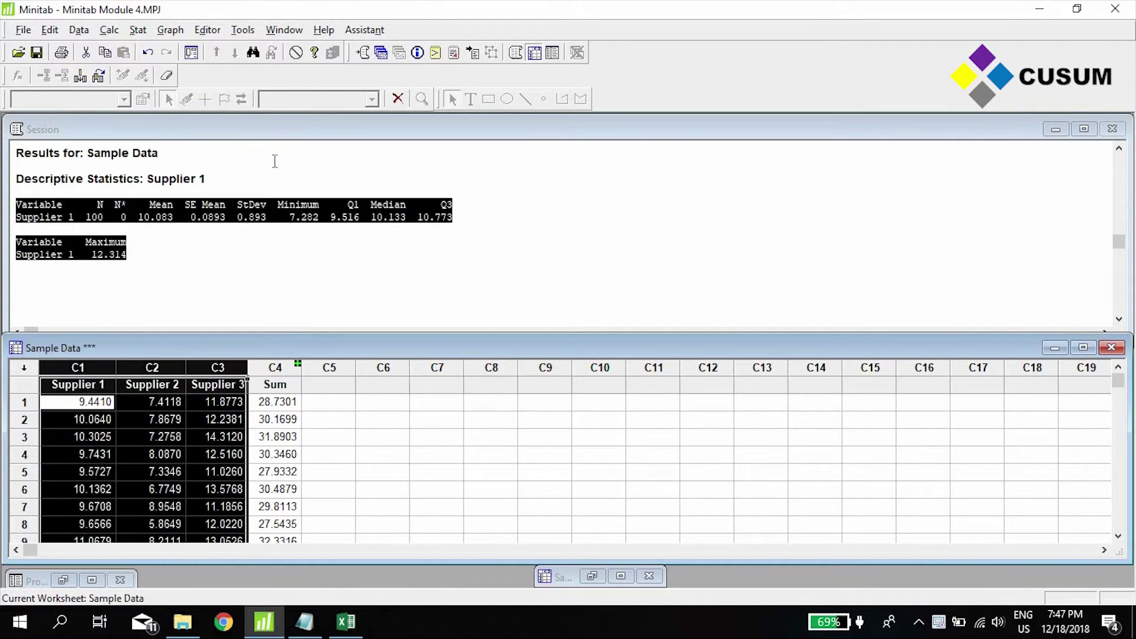
pyautogui.click(139, 31)
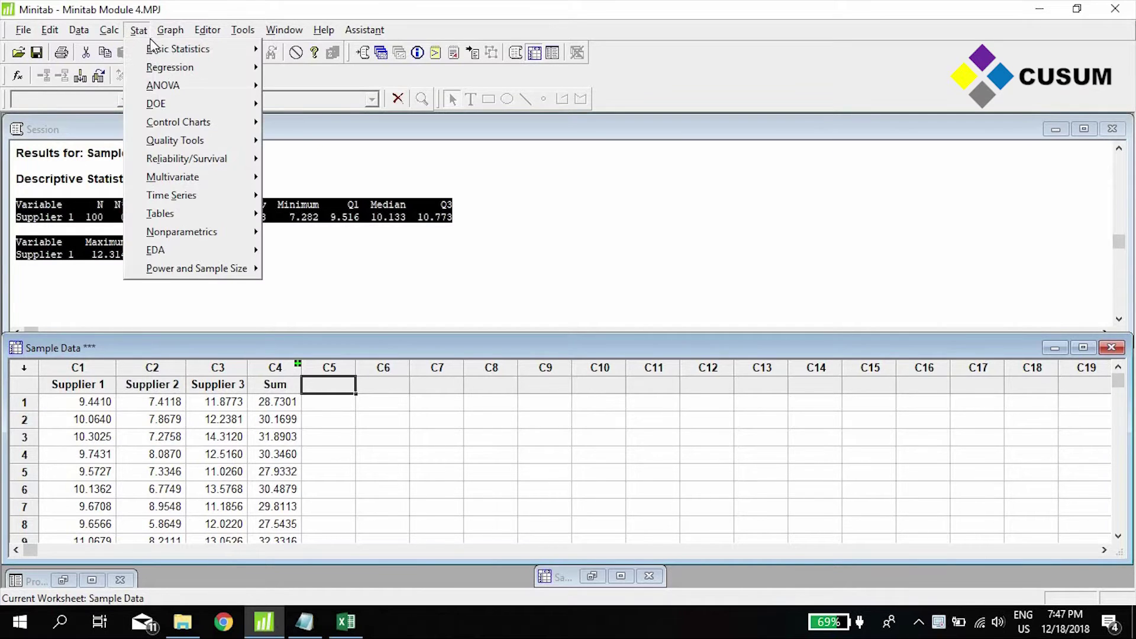
pyautogui.moveTo(153, 52)
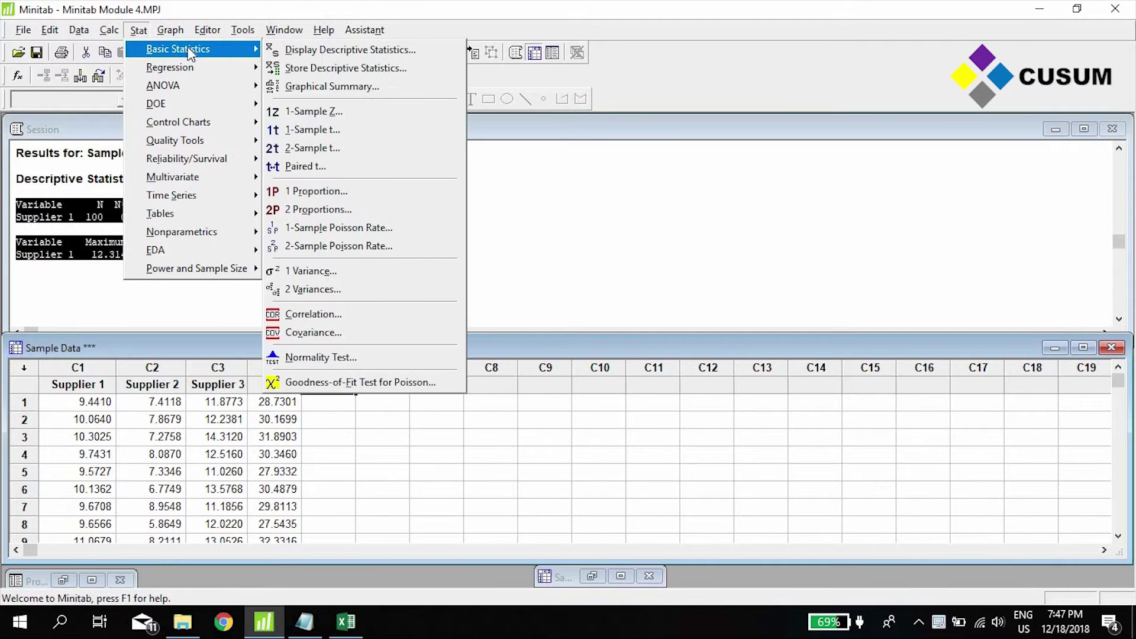
pyautogui.click(417, 132)
pyautogui.click(576, 220)
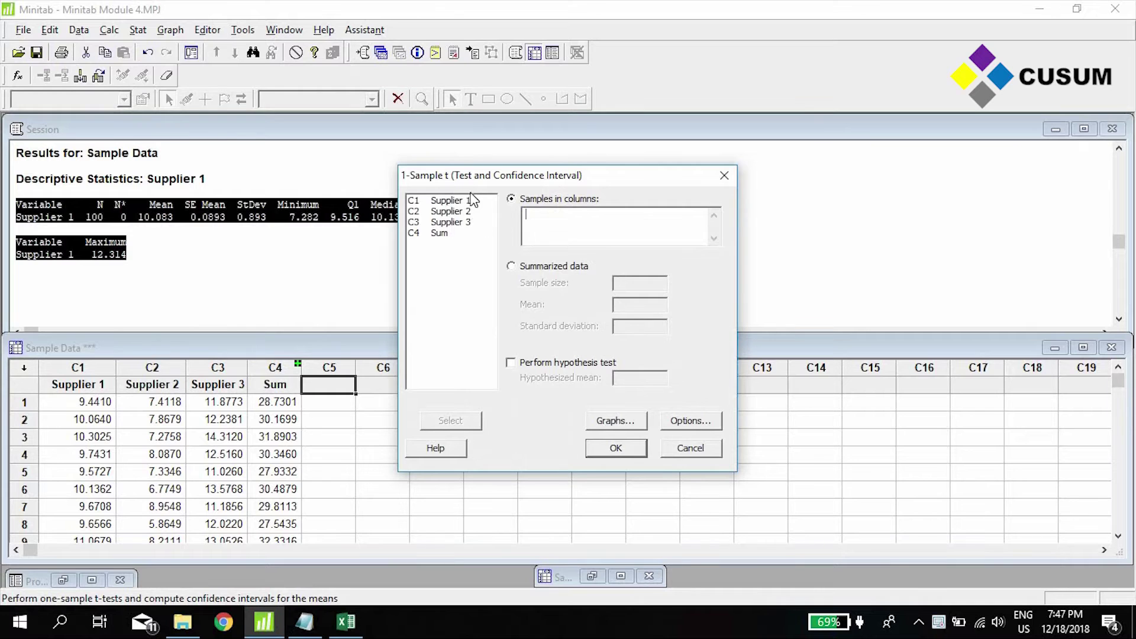
pyautogui.doubleClick(450, 201)
pyautogui.click(518, 362)
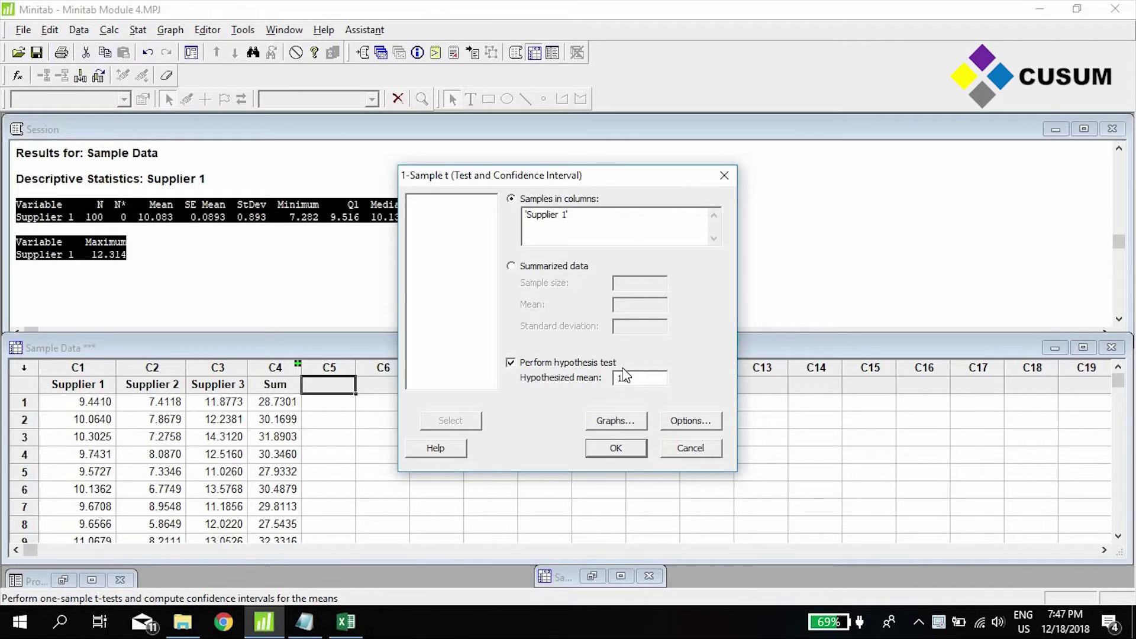
pyautogui.write('1')
# - Review the 1-Sample t options and accept a confidence level of 95.0 with the not equal alternative
pyautogui.click(697, 426)
pyautogui.moveTo(600, 254); pyautogui.dragTo(290, 249)
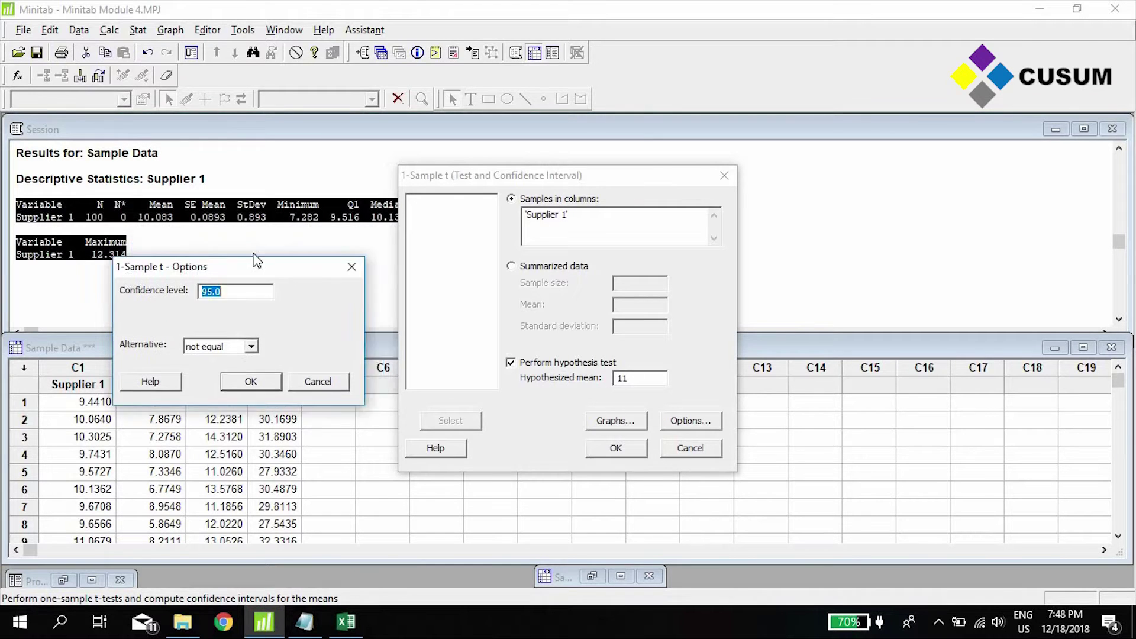
pyautogui.moveTo(254, 257); pyautogui.dragTo(280, 247)
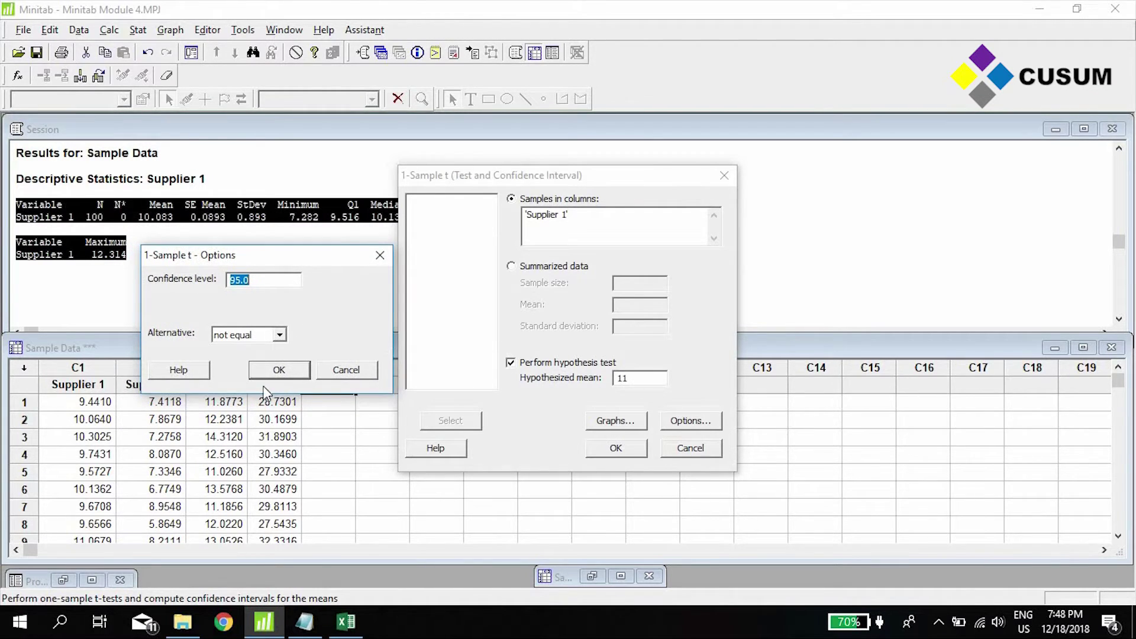
pyautogui.click(282, 371)
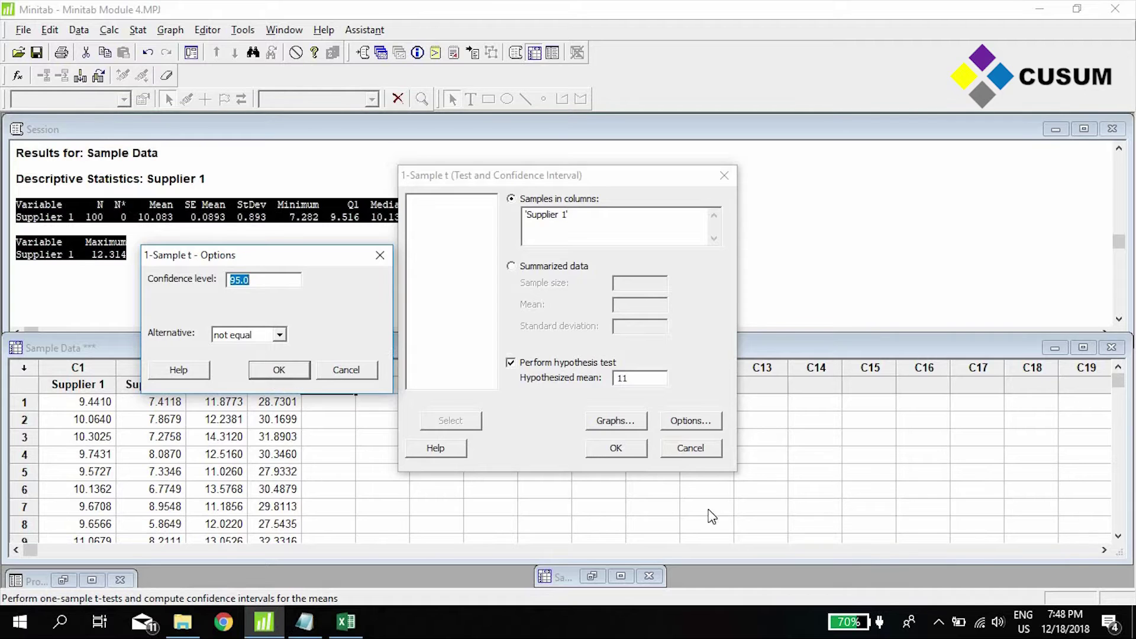
# - Review the available graphs for the 1-Sample t test, leave them all off and run the test
pyautogui.click(620, 423)
pyautogui.moveTo(451, 256); pyautogui.dragTo(138, 259)
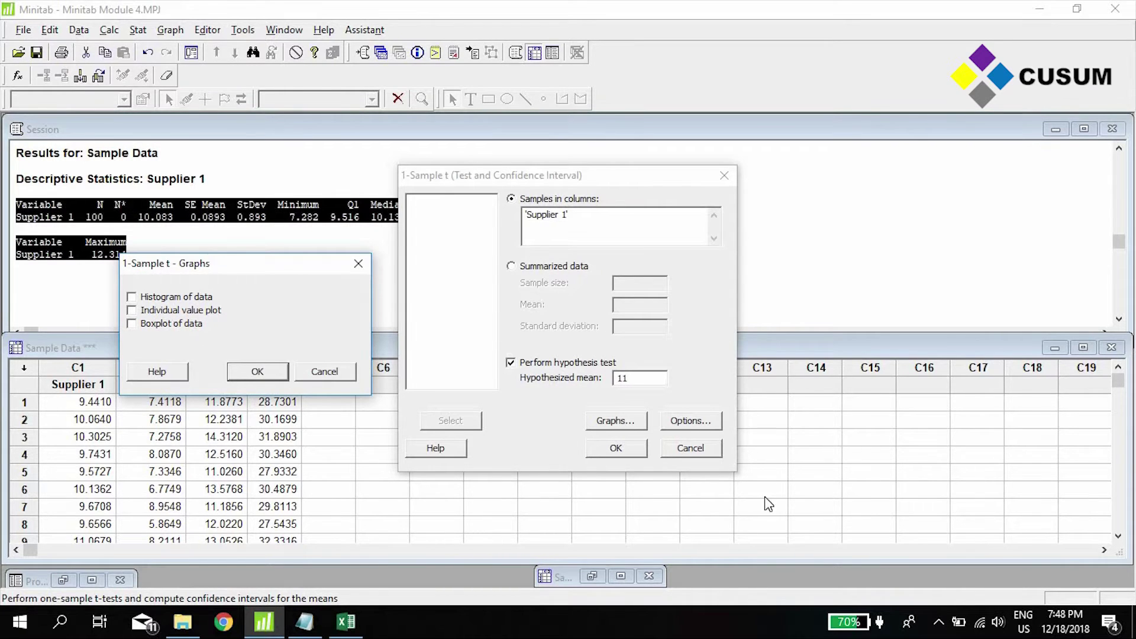
pyautogui.press('Return')
pyautogui.click(616, 421)
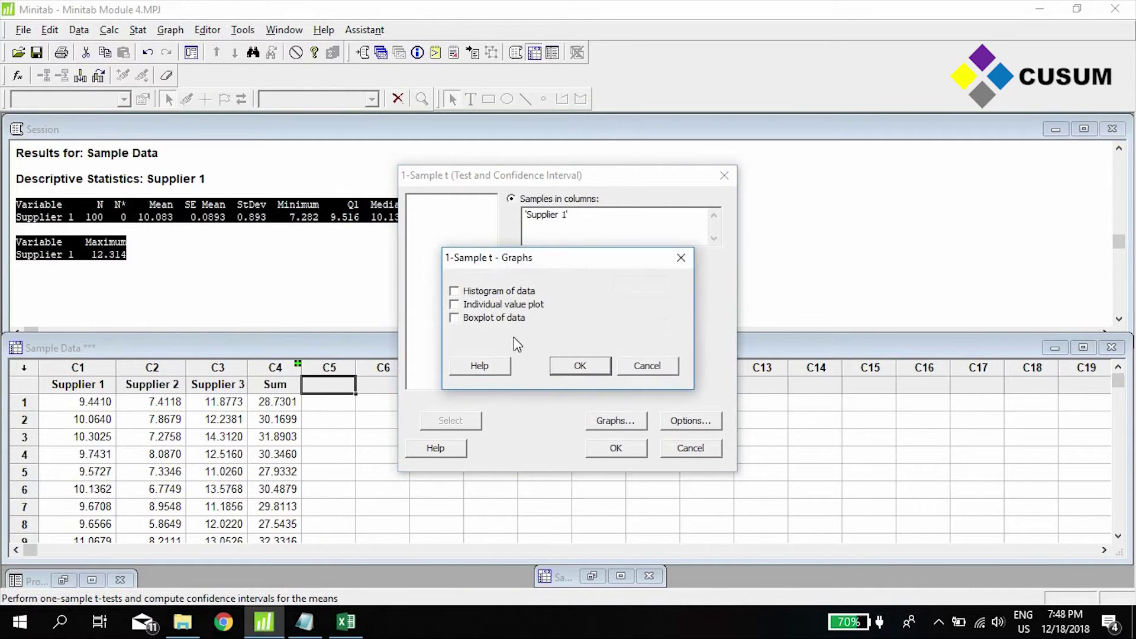
pyautogui.click(594, 369)
pyautogui.click(643, 452)
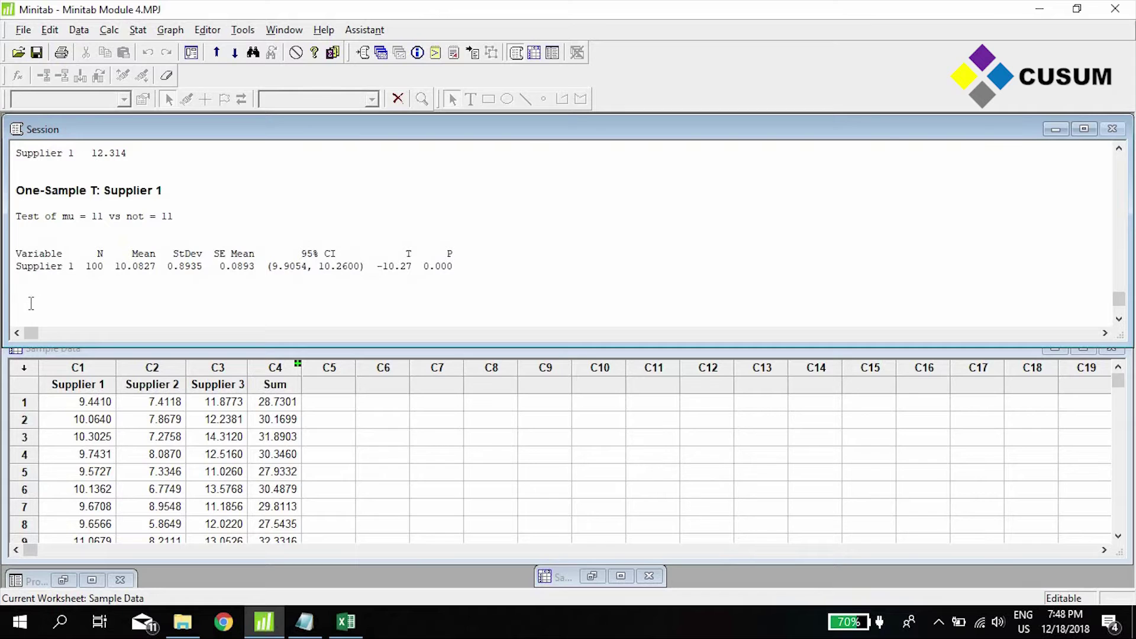
# - Examine the One-Sample T output for Supplier 1, highlighting the results row, the P value and the hypothesis line
pyautogui.click(14, 245)
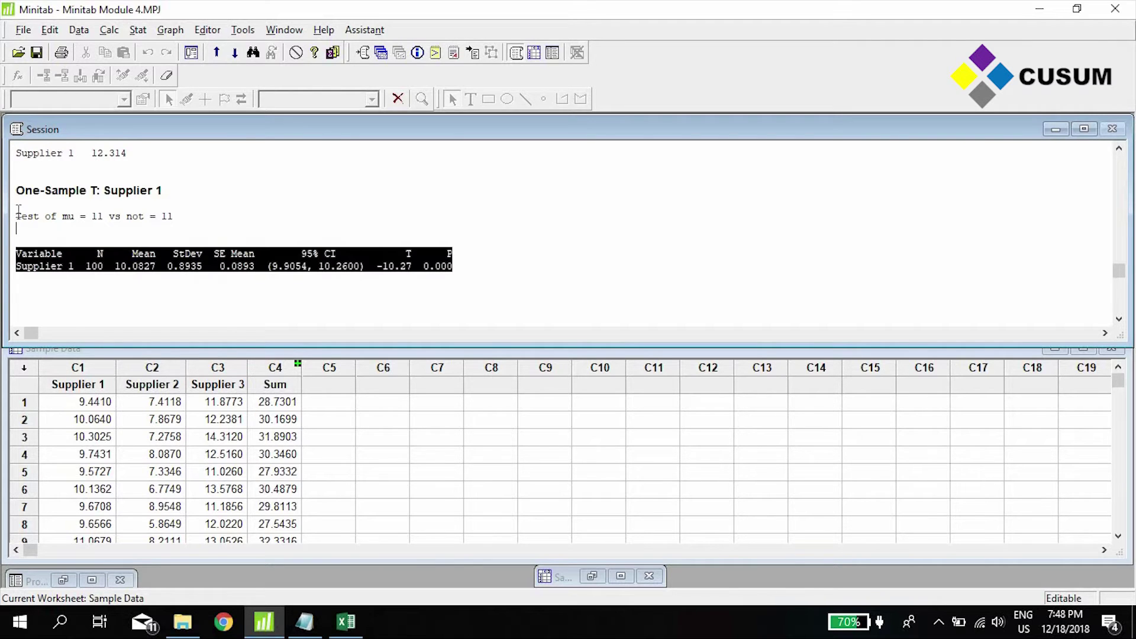
pyautogui.keyDown('shift'); pyautogui.click(15, 216); pyautogui.keyUp('shift')
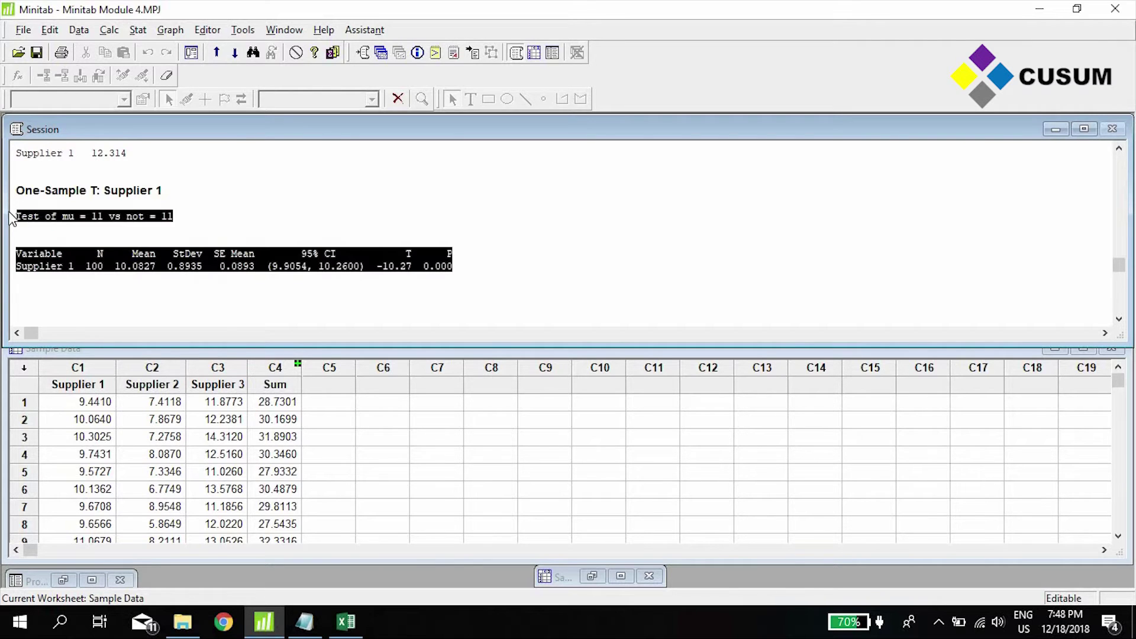
pyautogui.click(26, 290)
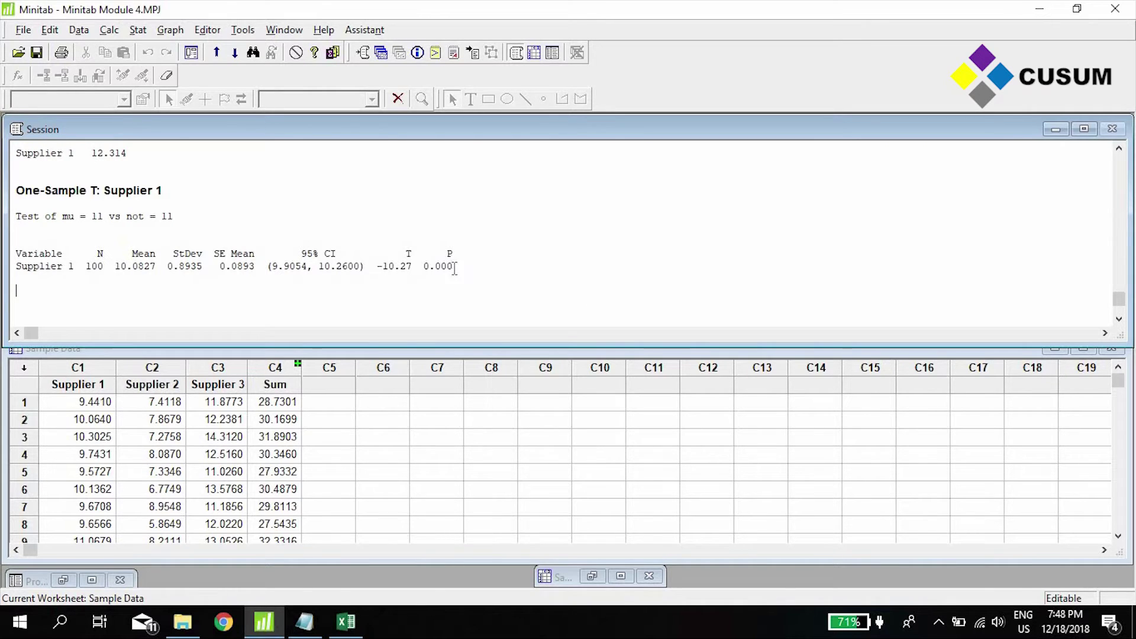
pyautogui.moveTo(452, 267); pyautogui.dragTo(432, 255)
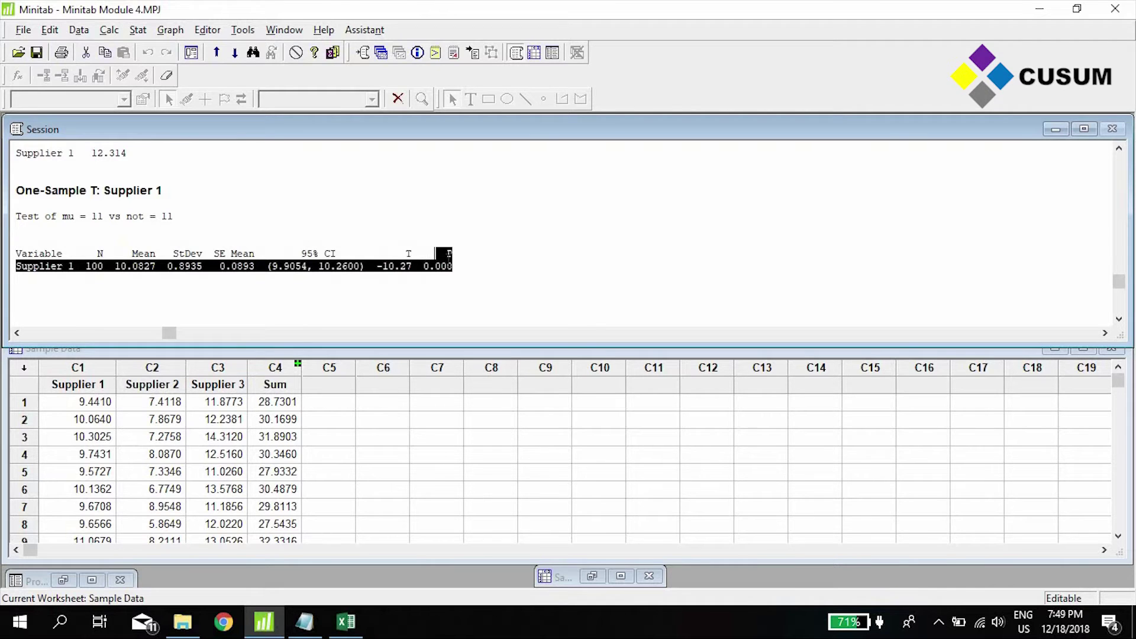
pyautogui.click(466, 268)
pyautogui.moveTo(436, 260); pyautogui.dragTo(423, 261)
pyautogui.click(73, 227)
pyautogui.click(12, 217)
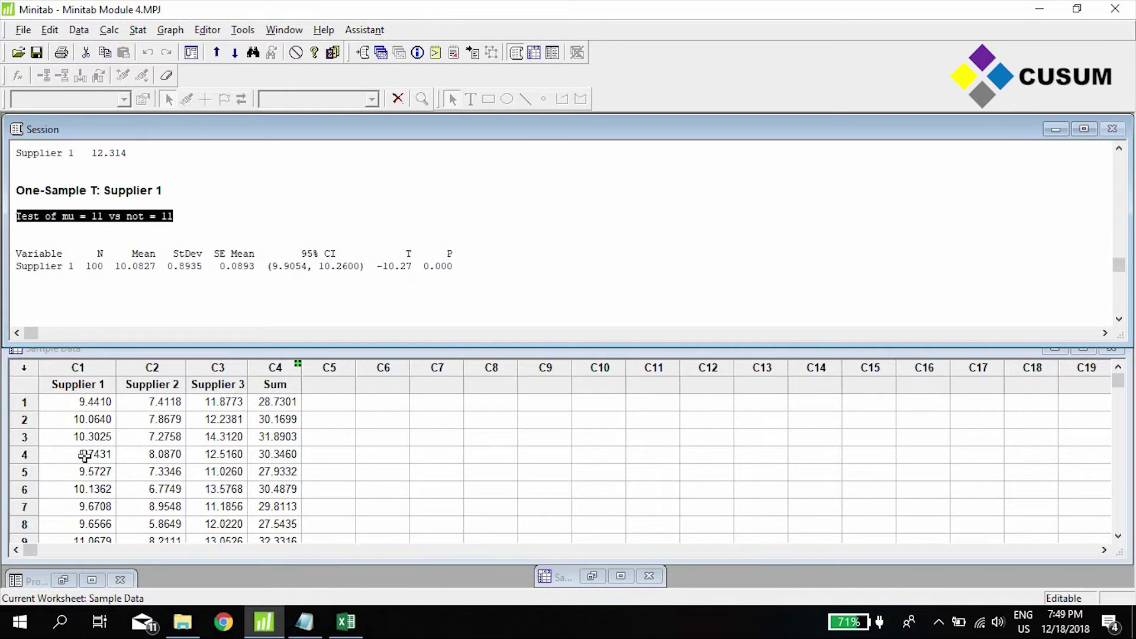
# - Find the earlier Supplier 1 descriptive statistics in the Session window and highlight the mean
pyautogui.scroll(2, 163, 268)
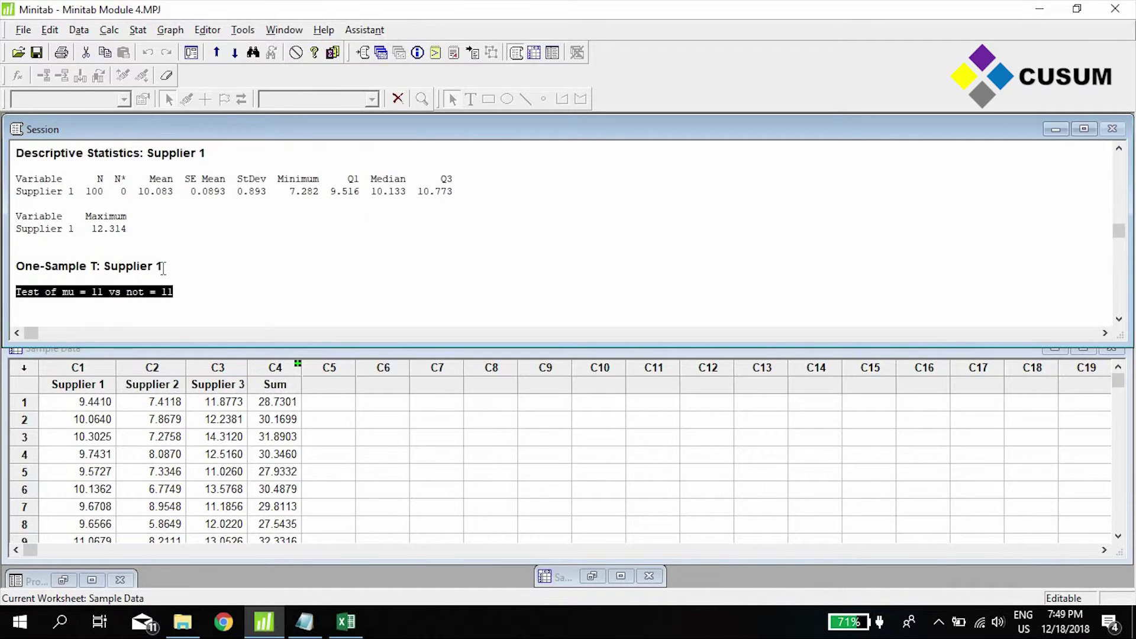
pyautogui.scroll(1, 164, 268)
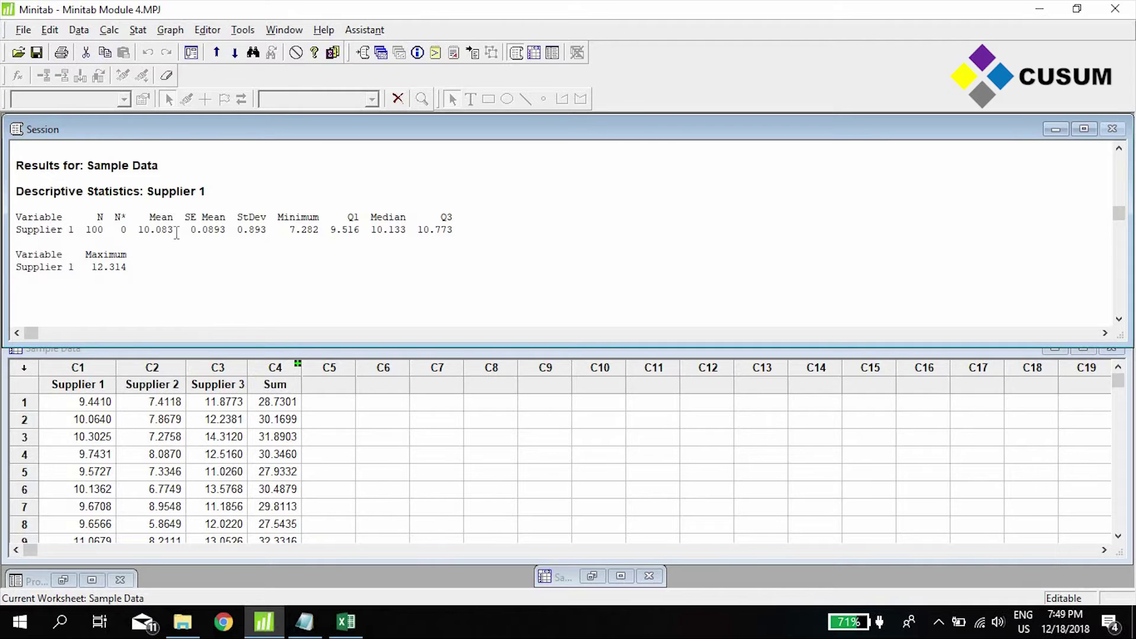
pyautogui.moveTo(172, 230); pyautogui.dragTo(133, 233)
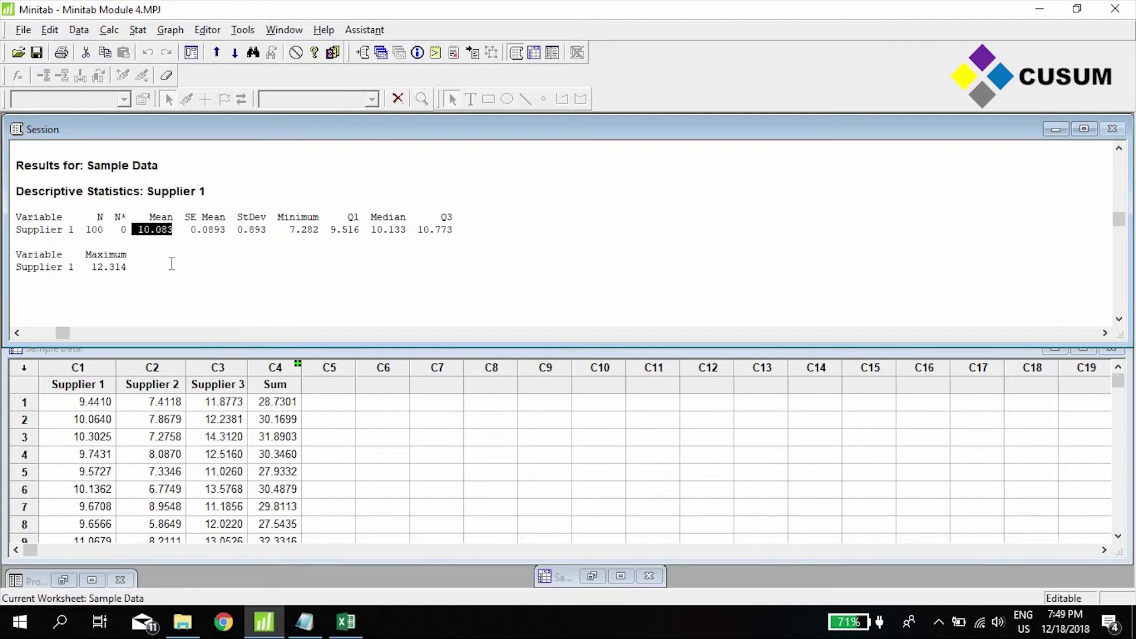
pyautogui.scroll(2, 191, 245)
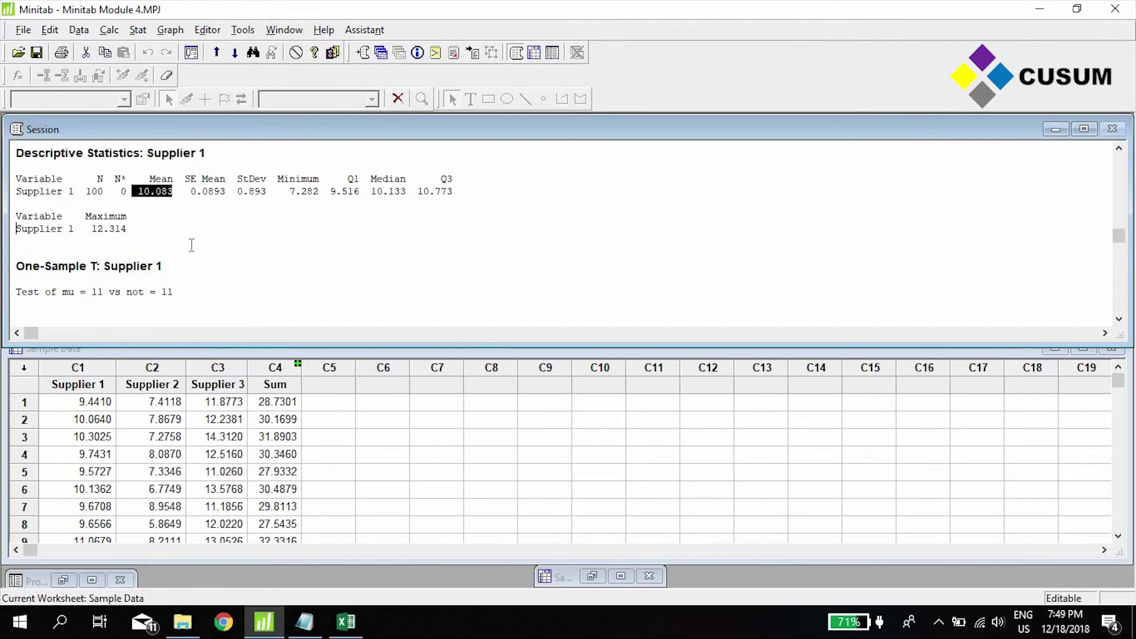
# - Rerun the 1-Sample t test on Supplier 1 with a hypothesized mean of 10.08 and highlight the P value
pyautogui.hotkey('ctrl', 'e')
pyautogui.press('Tab')
pyautogui.press('Tab')
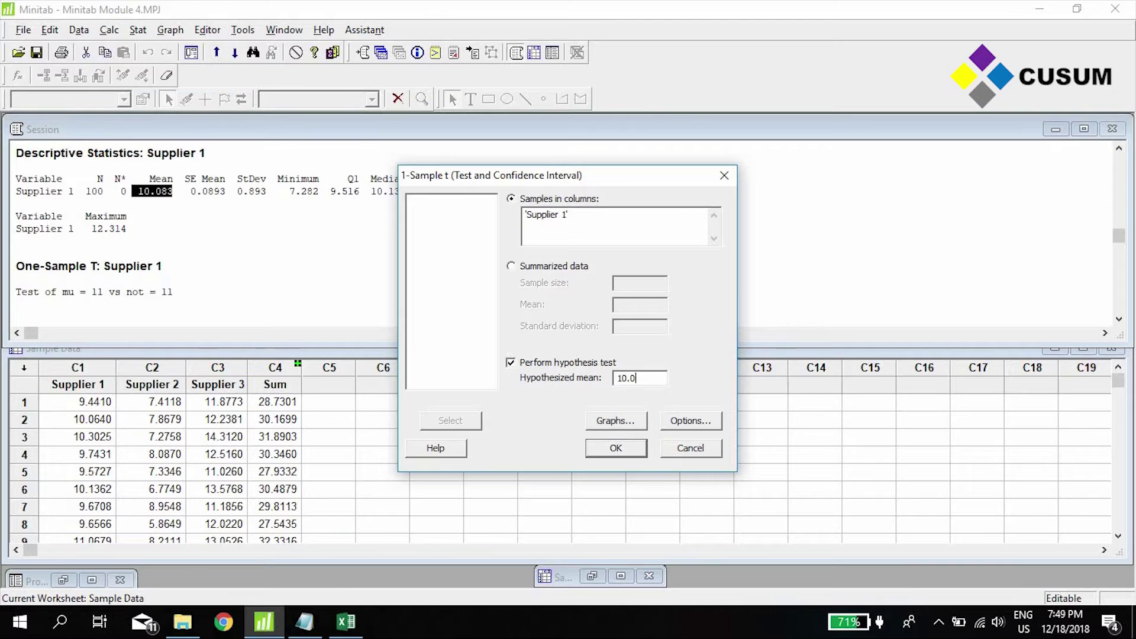
pyautogui.write('10.08')
pyautogui.click(611, 440)
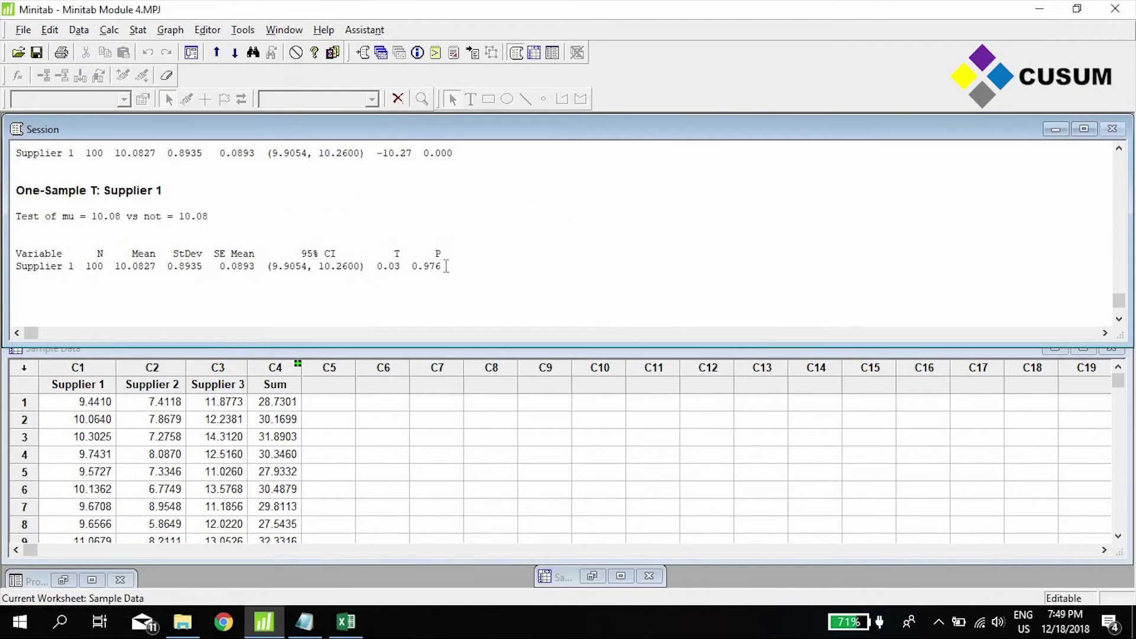
pyautogui.moveTo(442, 266); pyautogui.dragTo(418, 267)
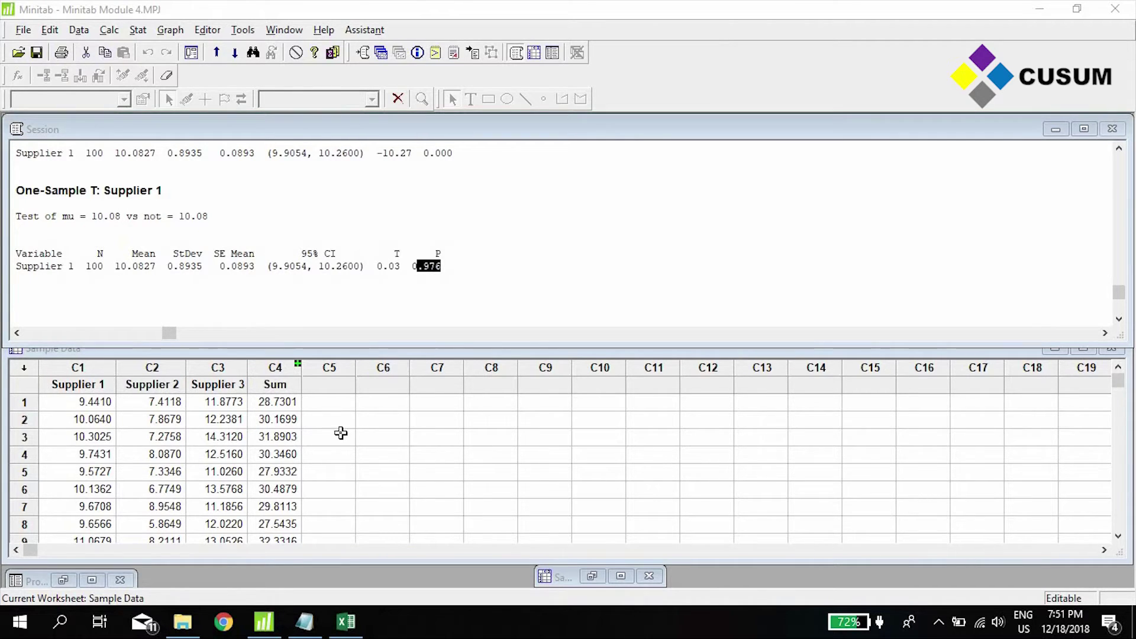
# - Set up a 2-Sample t test with samples in different columns, using Supplier 1 as first and Supplier 2 as second
pyautogui.click(138, 30)
pyautogui.moveTo(177, 49)
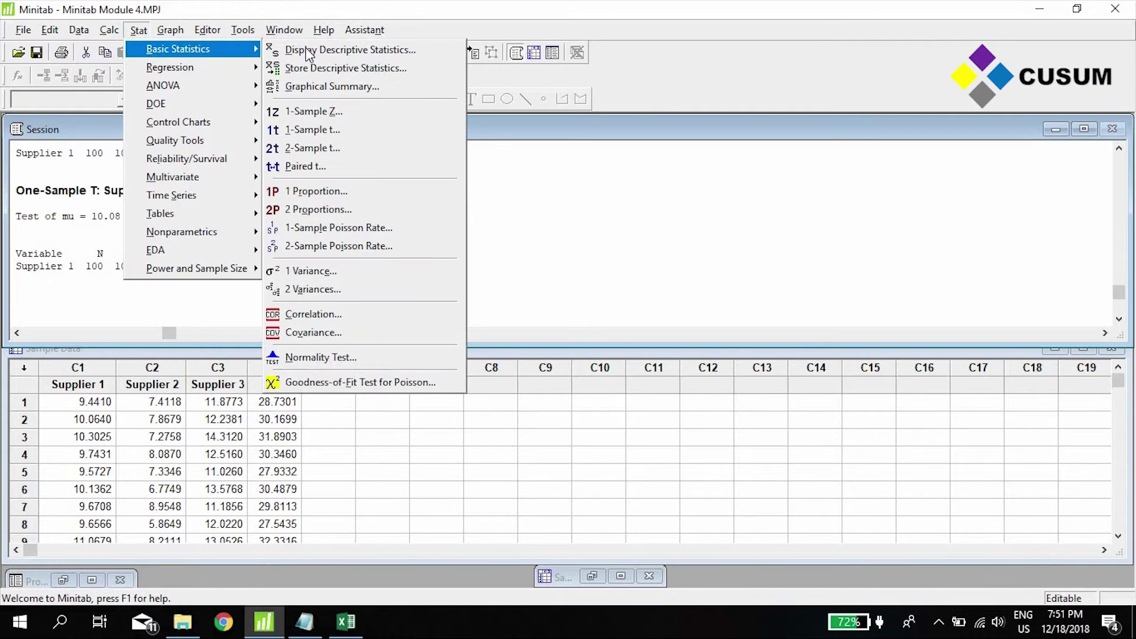
pyautogui.click(394, 151)
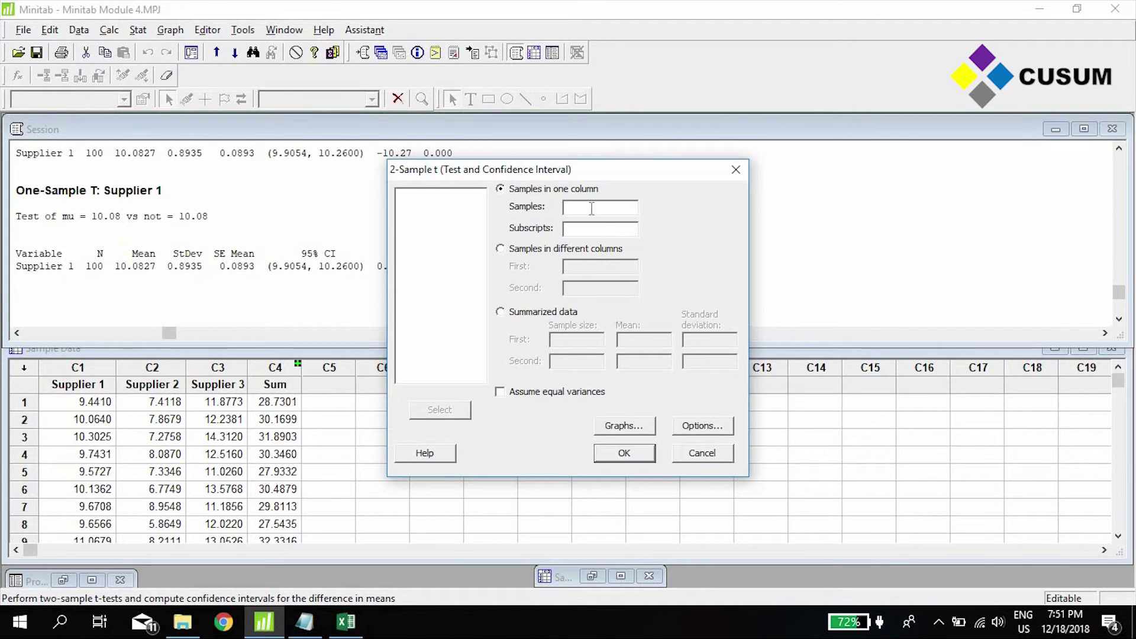
pyautogui.click(551, 188)
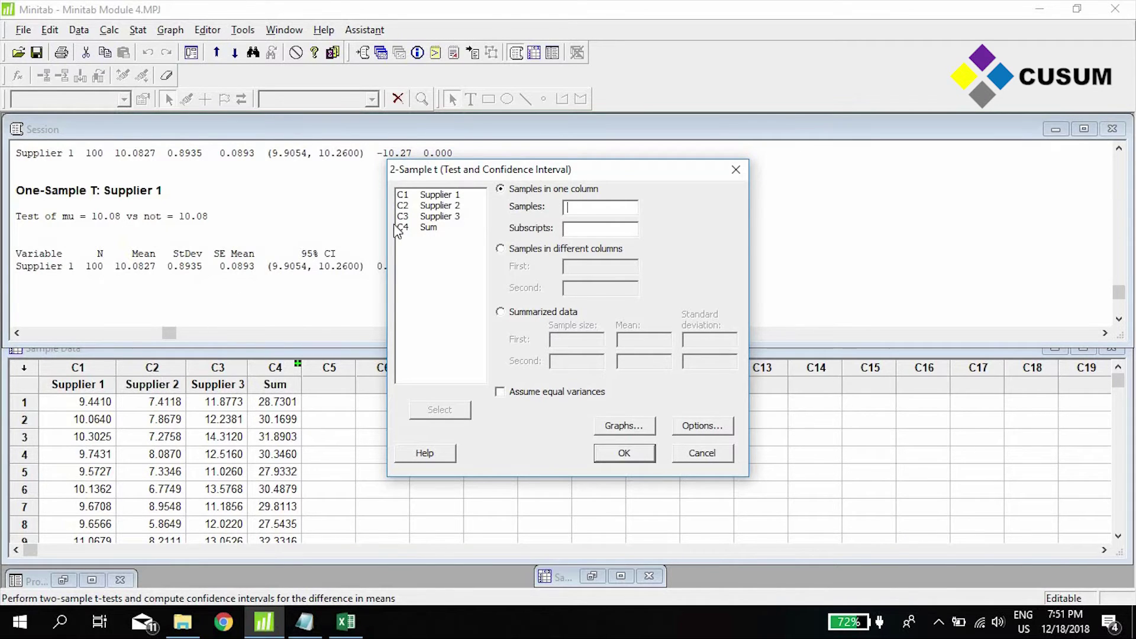
pyautogui.click(543, 249)
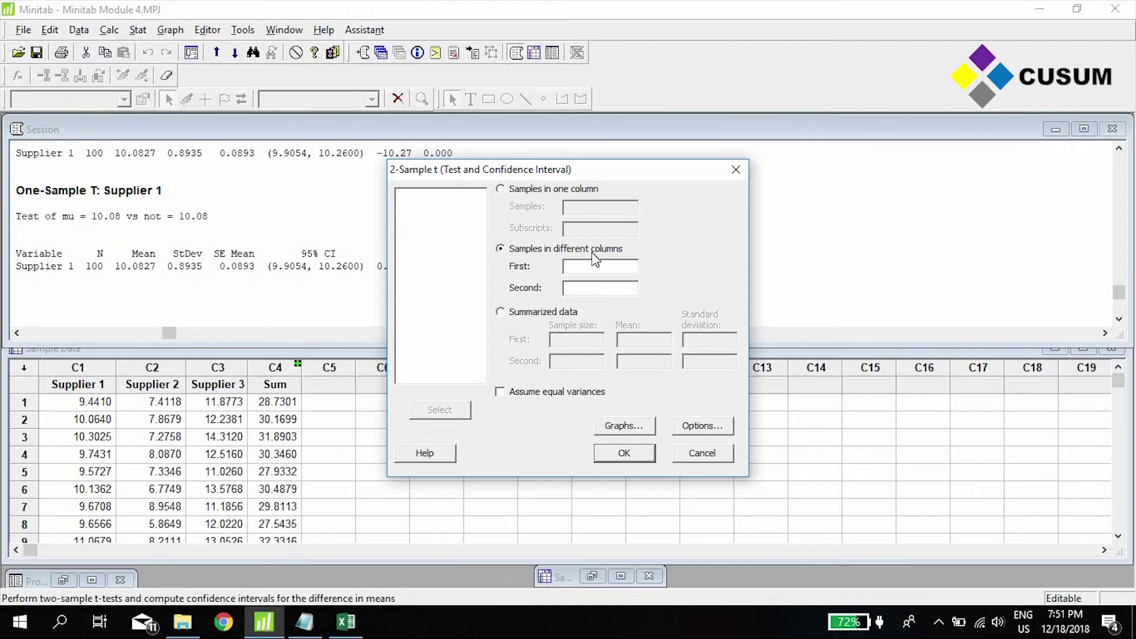
pyautogui.click(596, 267)
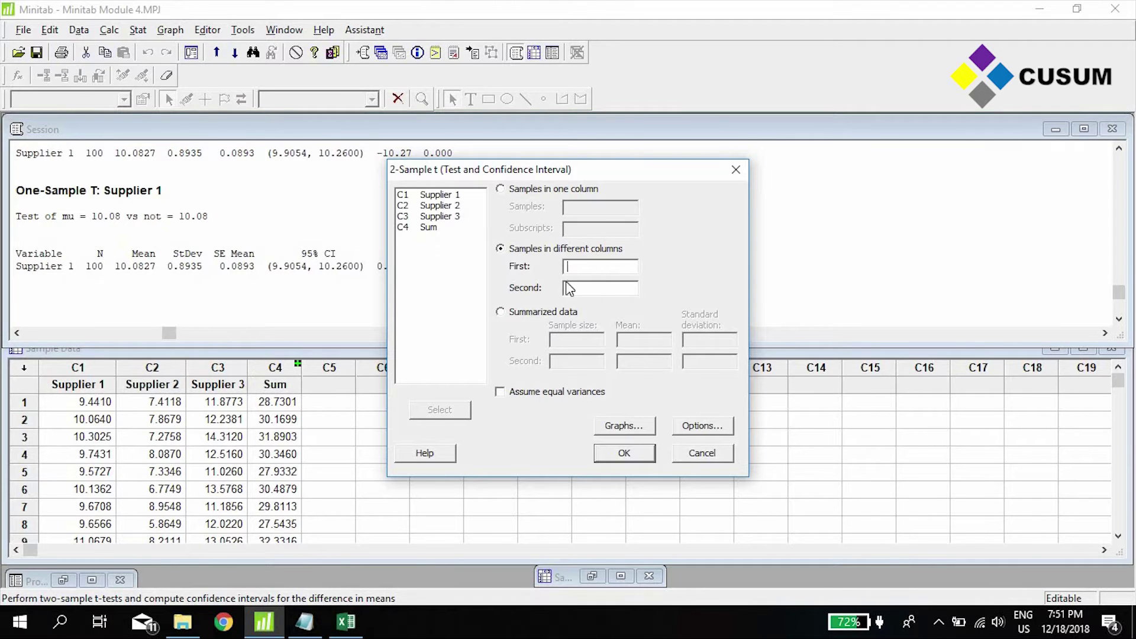
pyautogui.doubleClick(447, 196)
pyautogui.doubleClick(437, 205)
# - Include boxplots of data in the graphs of the 2-Sample t test
pyautogui.click(624, 426)
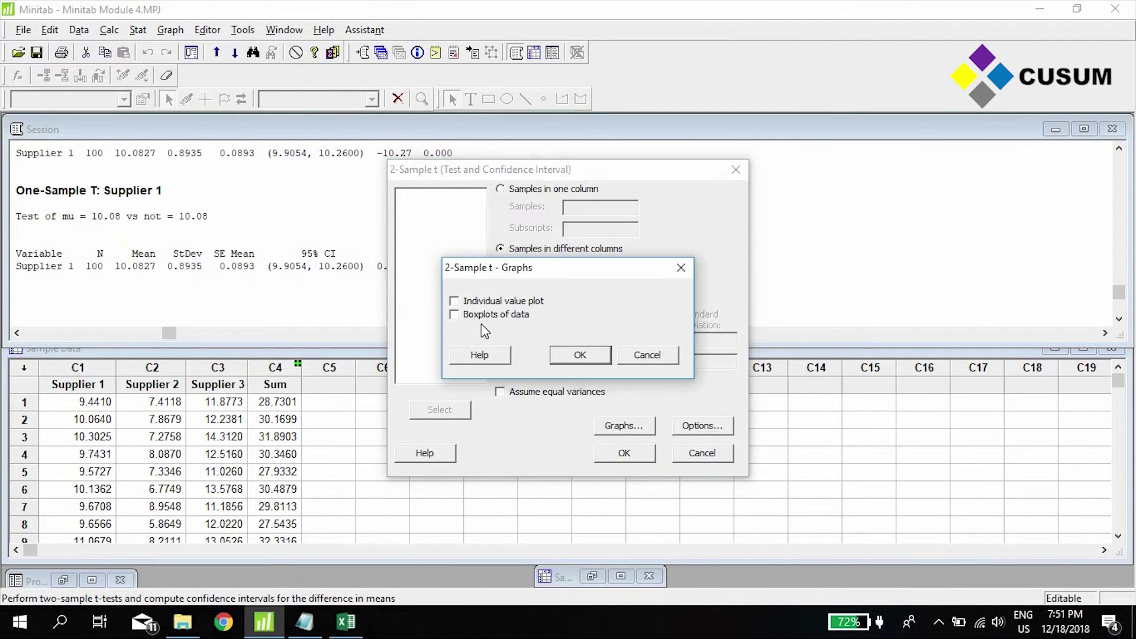
pyautogui.click(496, 314)
pyautogui.click(594, 352)
# - Run the 2-Sample t test with confidence level 95.0, test difference 0.0 and alternative not equal, and move the boxplot clear of the Session output
pyautogui.click(704, 426)
pyautogui.moveTo(595, 254); pyautogui.dragTo(256, 229)
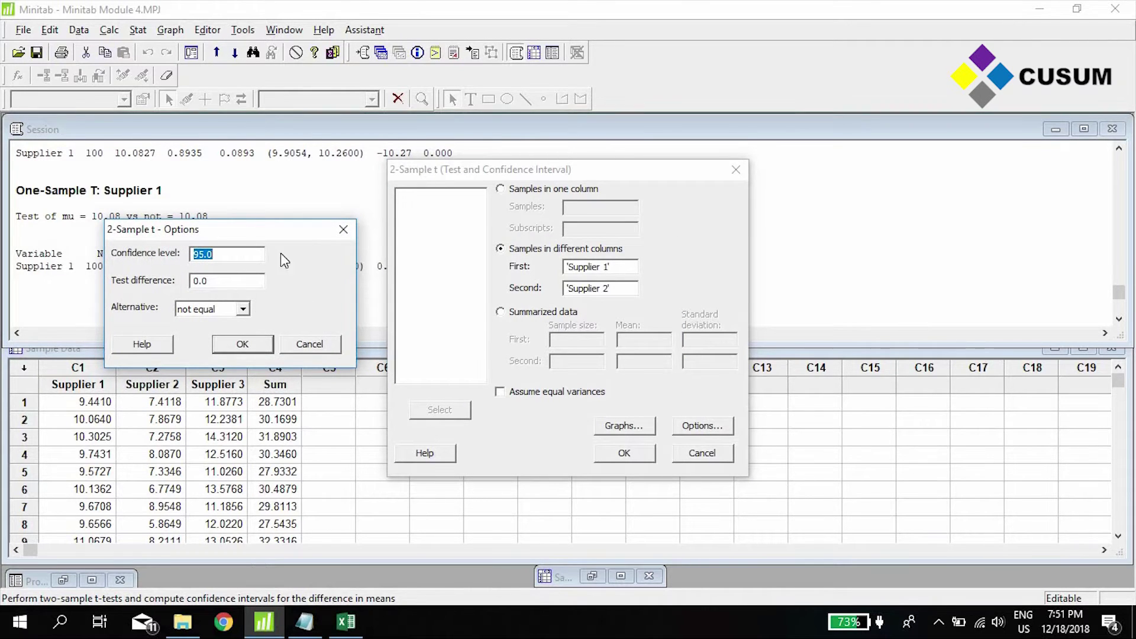
pyautogui.click(240, 314)
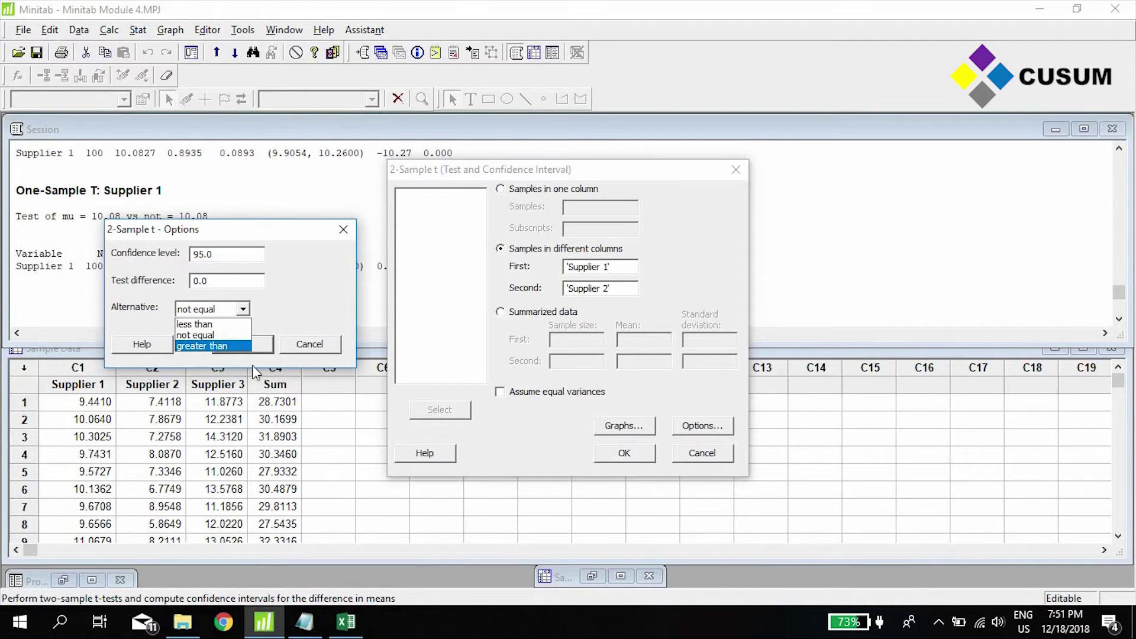
pyautogui.click(211, 336)
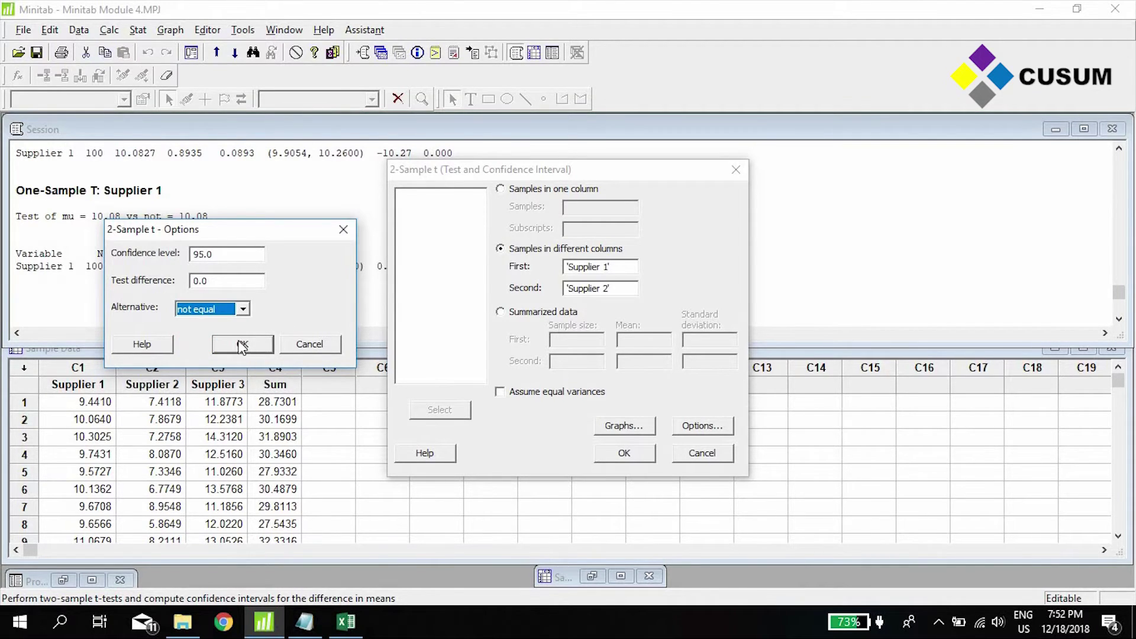
pyautogui.click(241, 346)
pyautogui.click(625, 453)
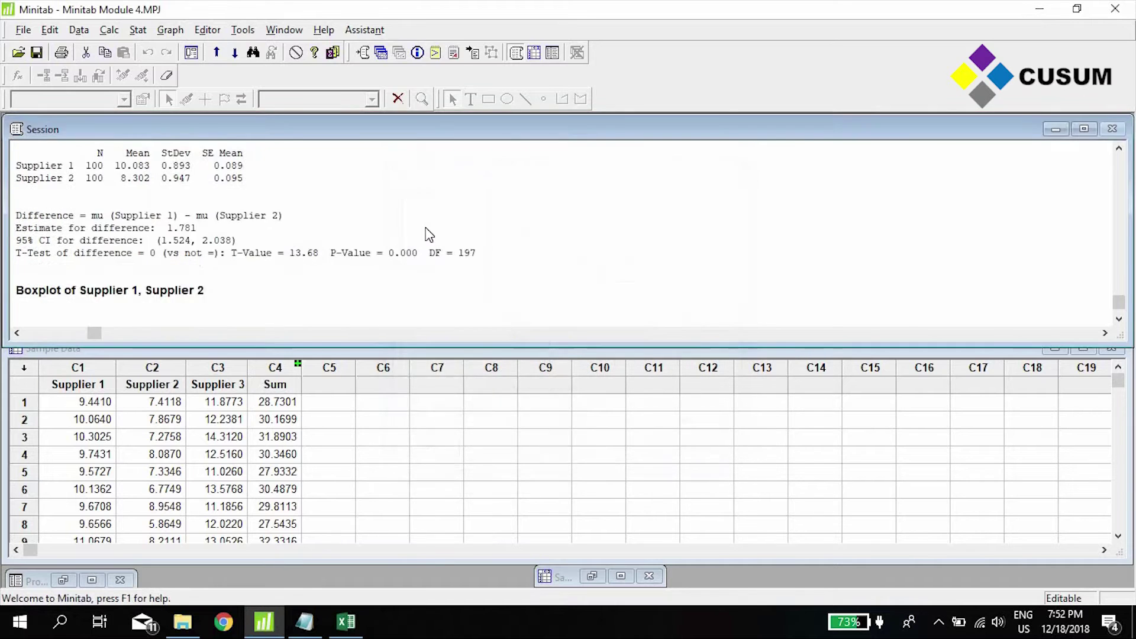
pyautogui.moveTo(656, 208); pyautogui.dragTo(840, 160)
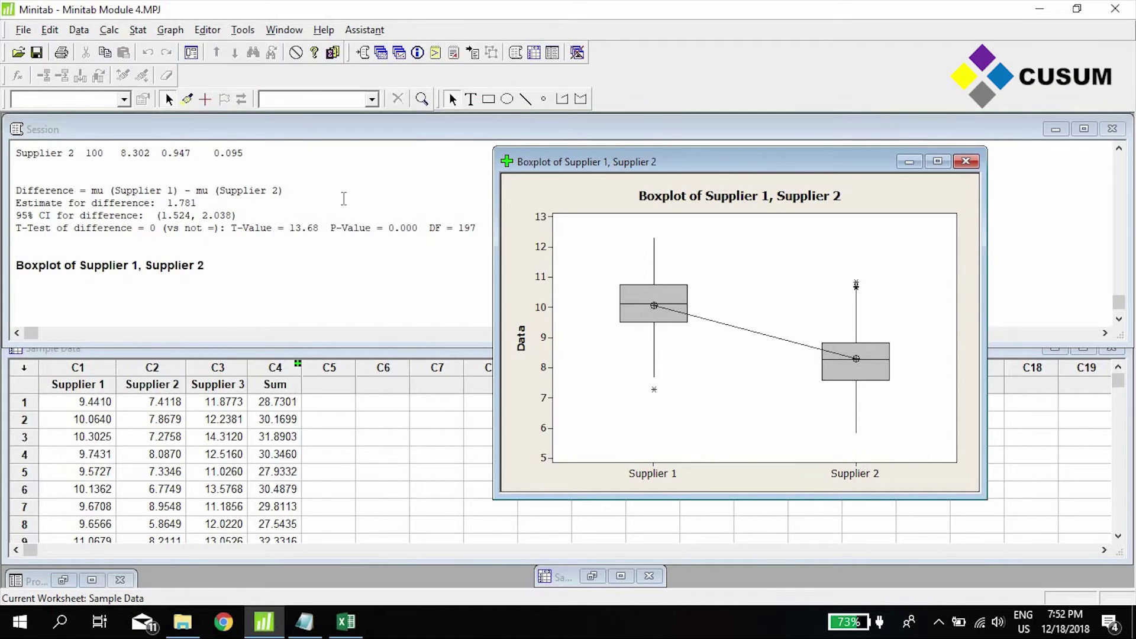
# - Highlight the two-sample t test heading and the Supplier 1 and Supplier 2 means in the Session output
pyautogui.click(326, 228)
pyautogui.scroll(2, 119, 223)
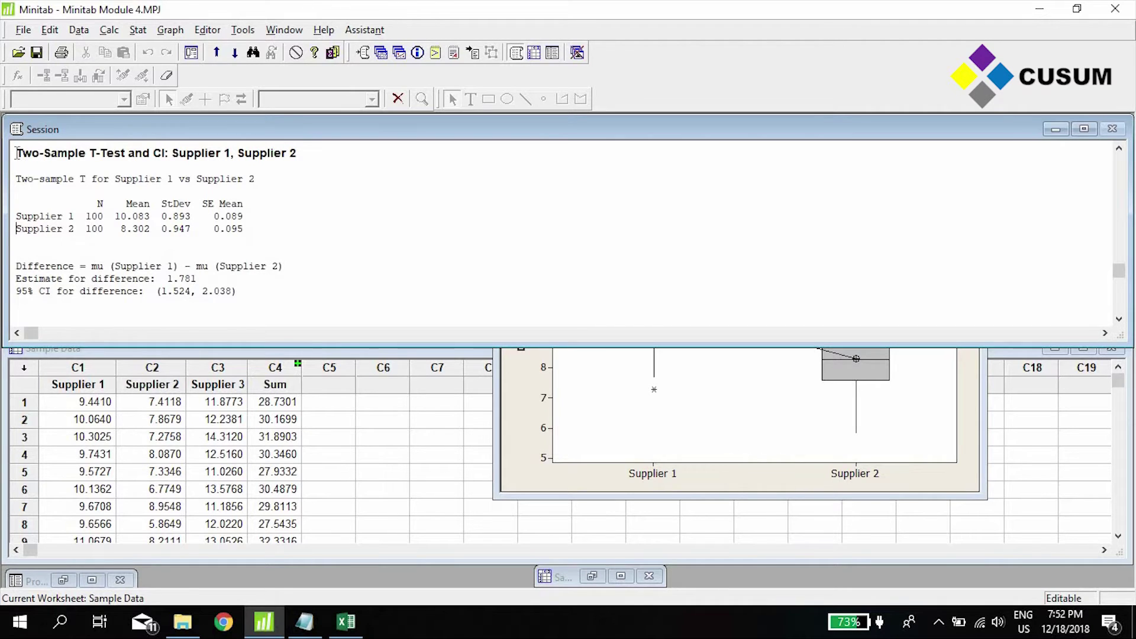
pyautogui.moveTo(16, 153); pyautogui.dragTo(301, 152)
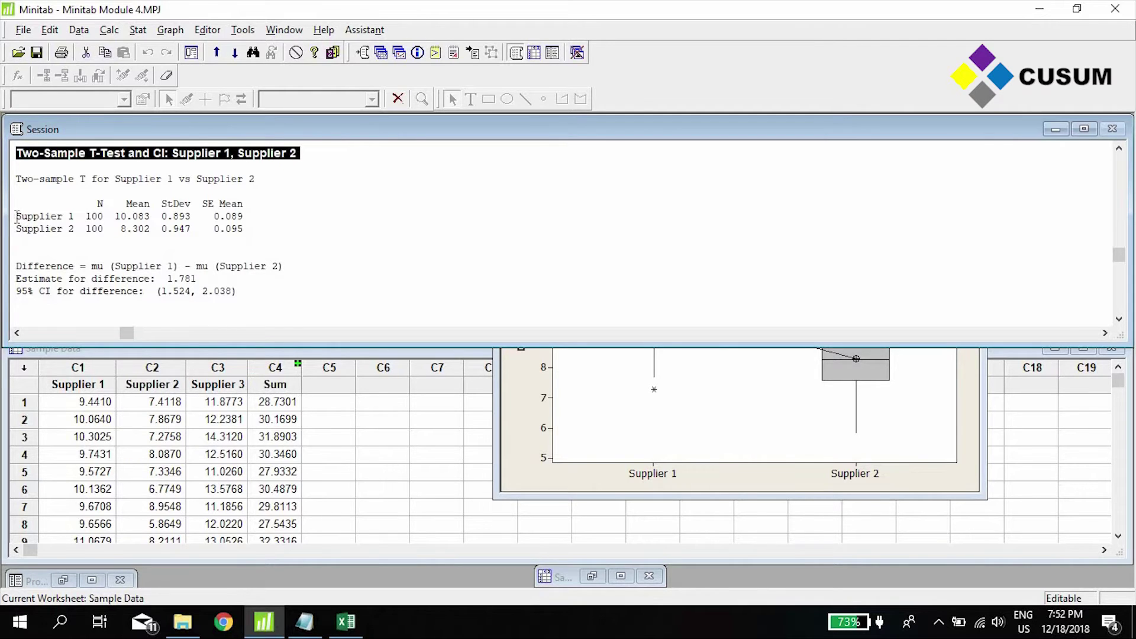
pyautogui.moveTo(16, 217); pyautogui.dragTo(150, 217)
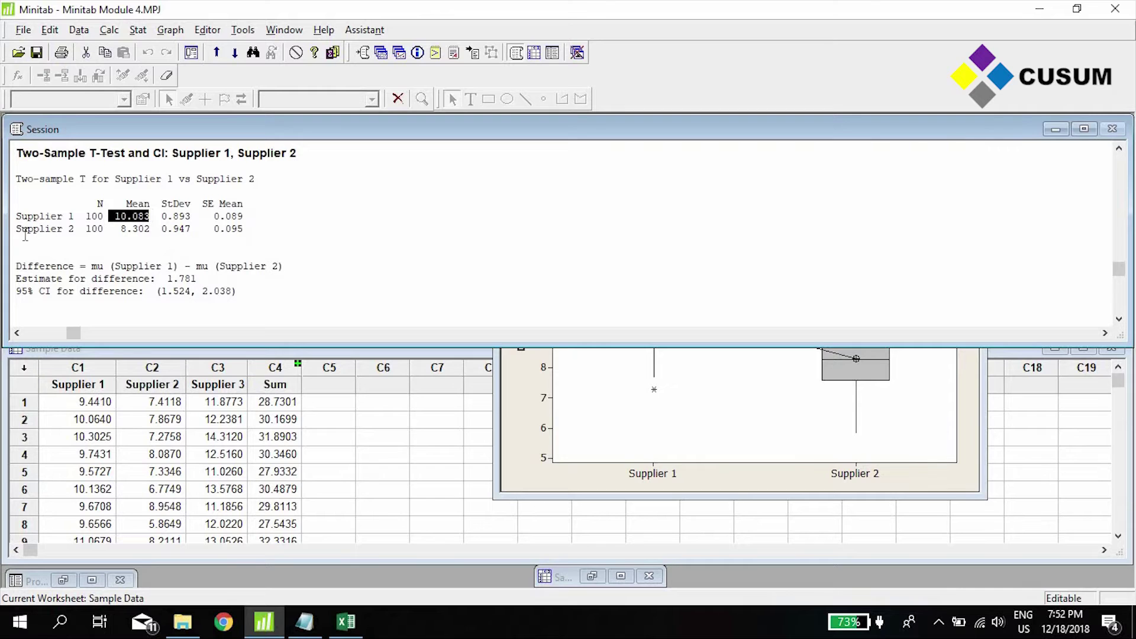
pyautogui.moveTo(16, 228); pyautogui.dragTo(151, 229)
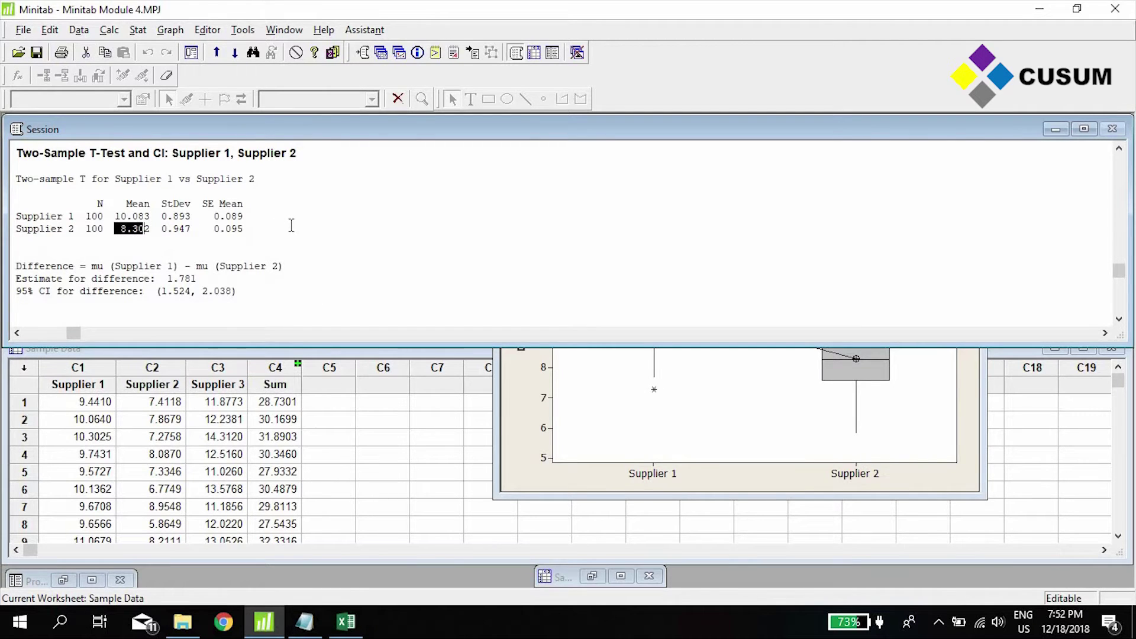
# - Highlight the P-Value in the two-sample t test results
pyautogui.scroll(-2, 291, 225)
pyautogui.scroll(1, 362, 228)
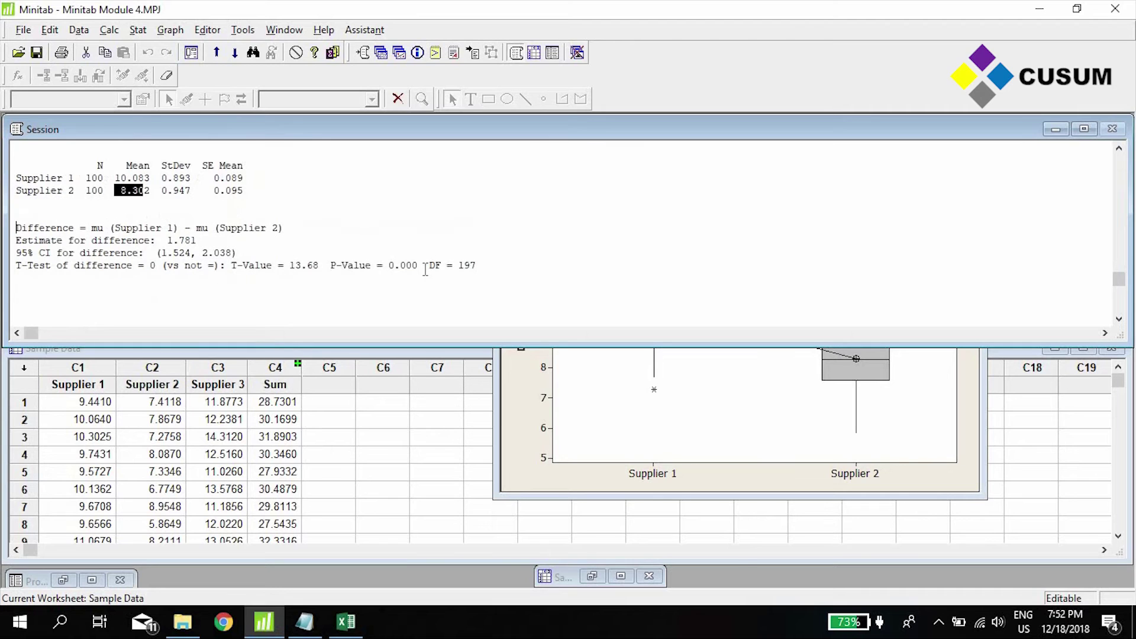
pyautogui.moveTo(411, 265); pyautogui.dragTo(326, 267)
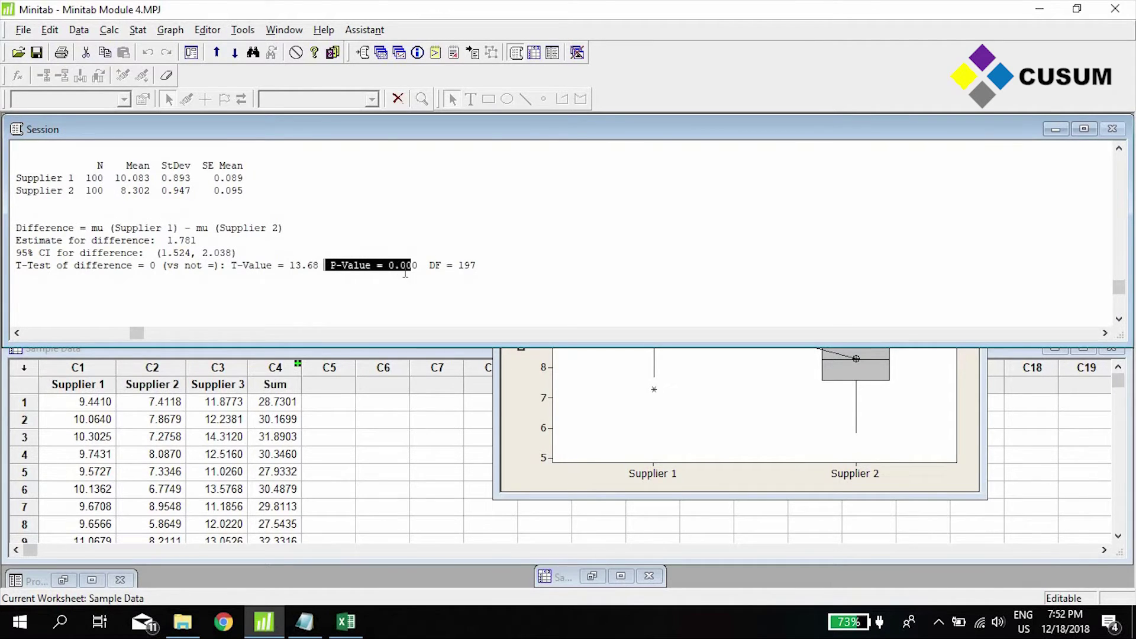
pyautogui.moveTo(421, 267); pyautogui.dragTo(325, 266)
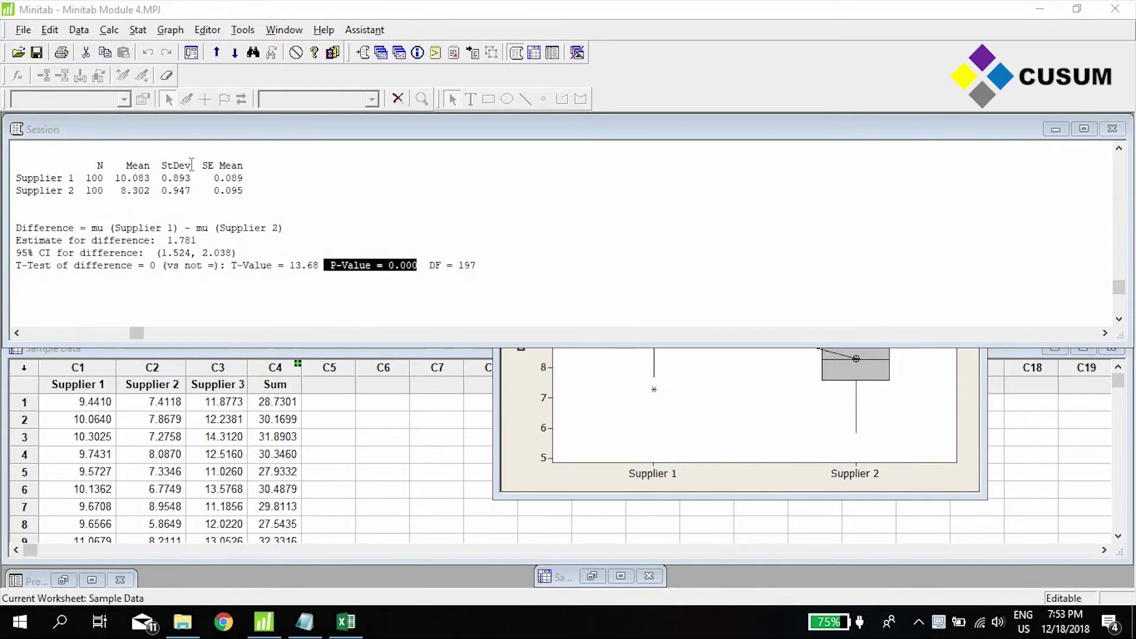
# - Run an Anderson-Darling normality test on Supplier 1 without percentile lines and reposition the resulting probability plot
pyautogui.click(139, 30)
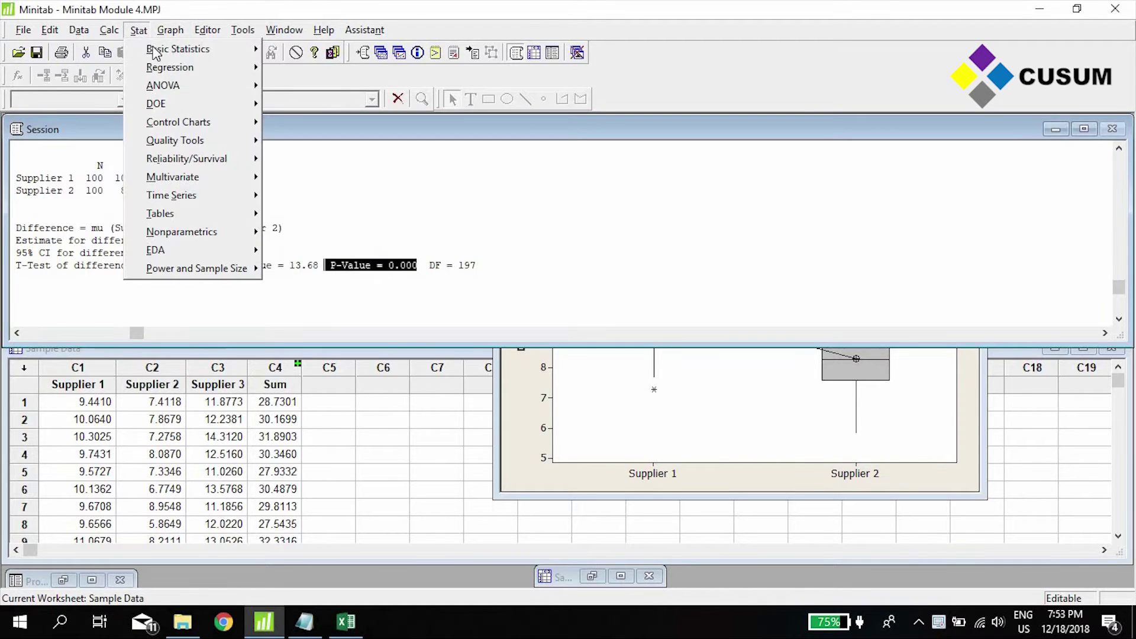
pyautogui.moveTo(178, 48)
pyautogui.click(368, 355)
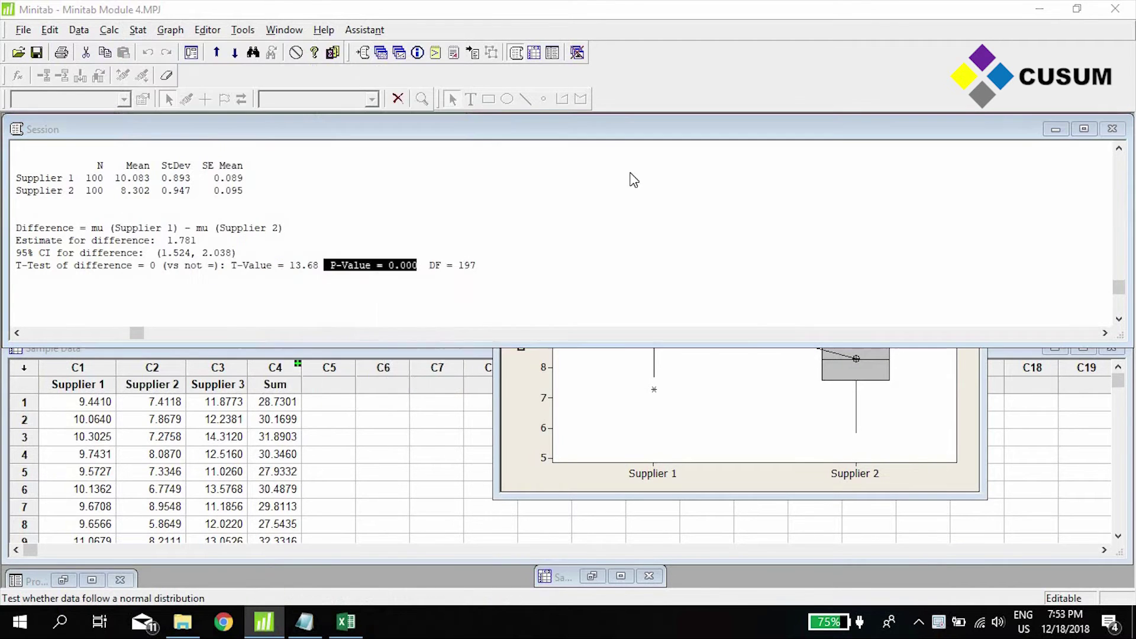
pyautogui.moveTo(712, 171); pyautogui.dragTo(749, 145)
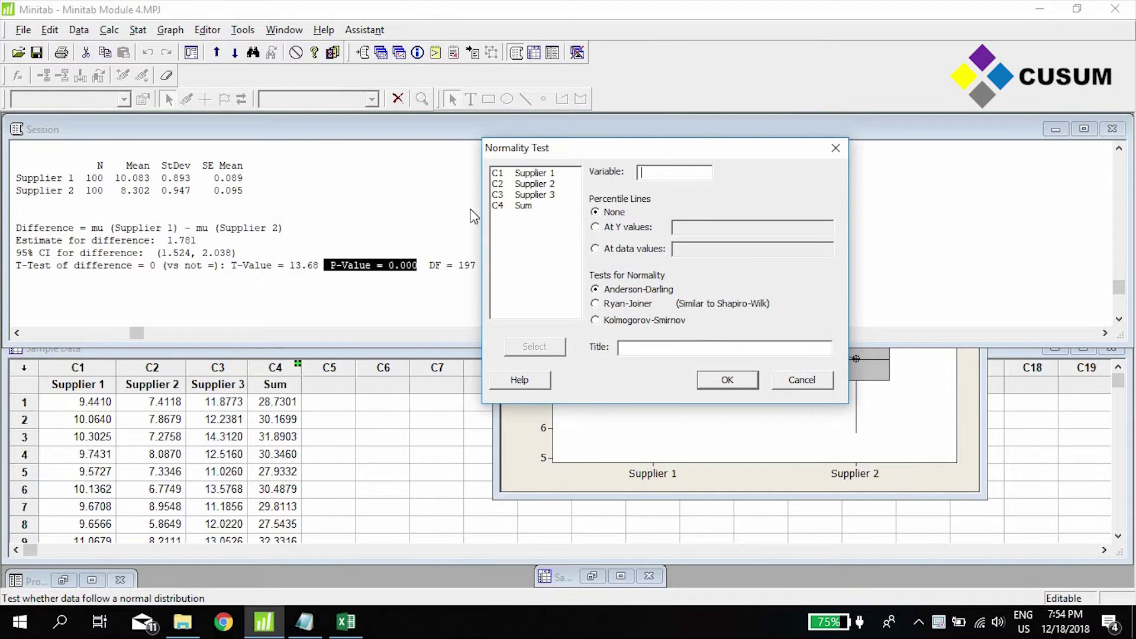
pyautogui.doubleClick(545, 173)
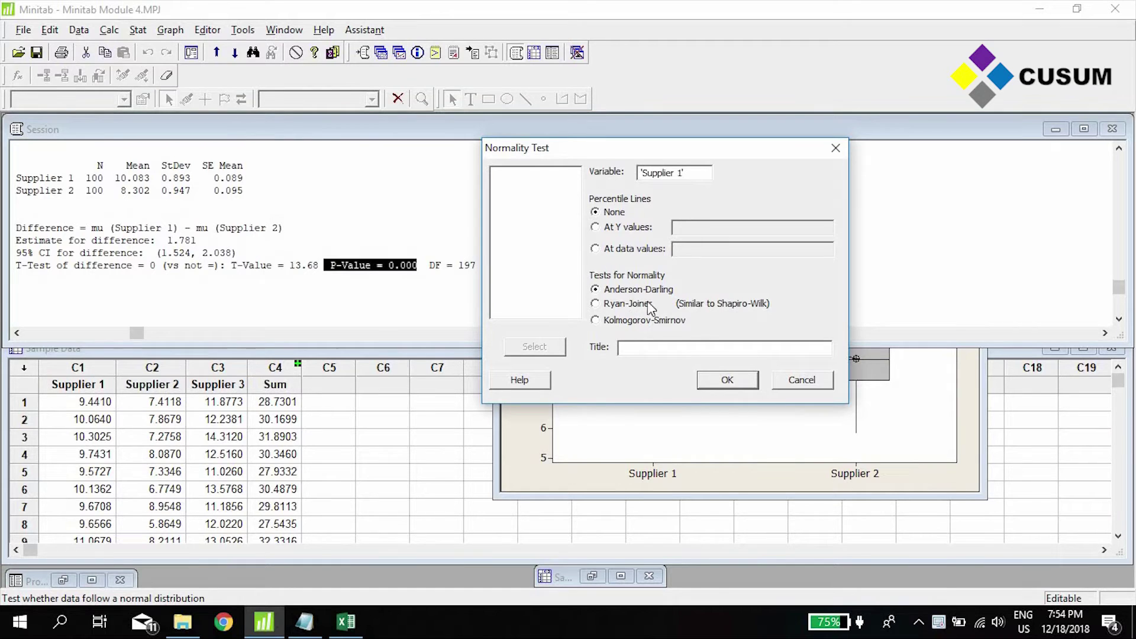
pyautogui.click(728, 384)
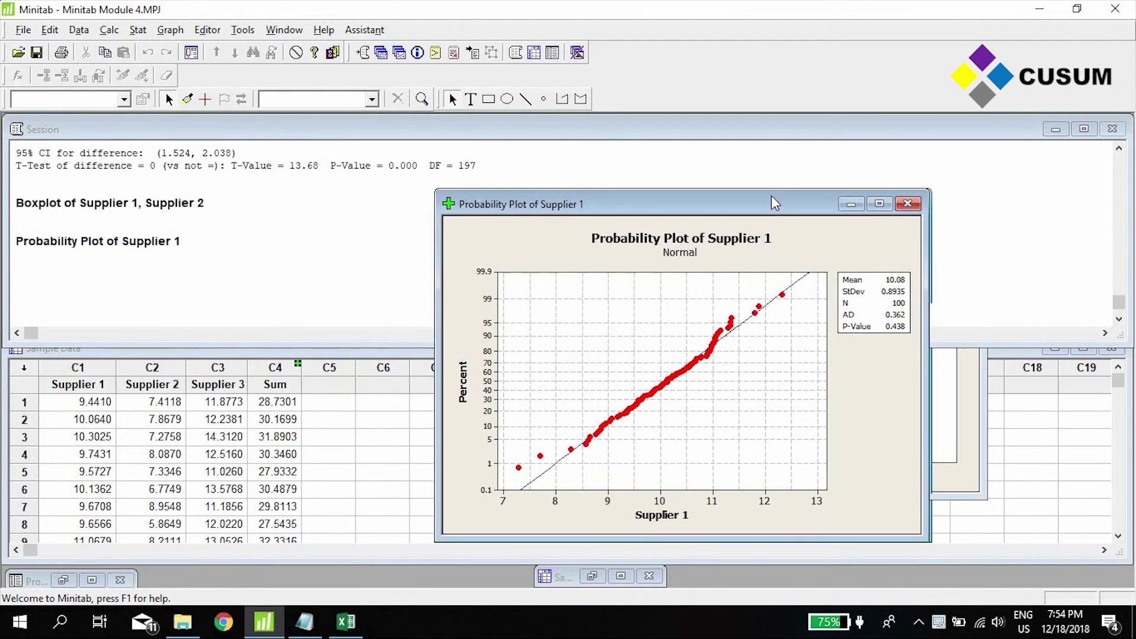
pyautogui.moveTo(772, 196); pyautogui.dragTo(790, 172)
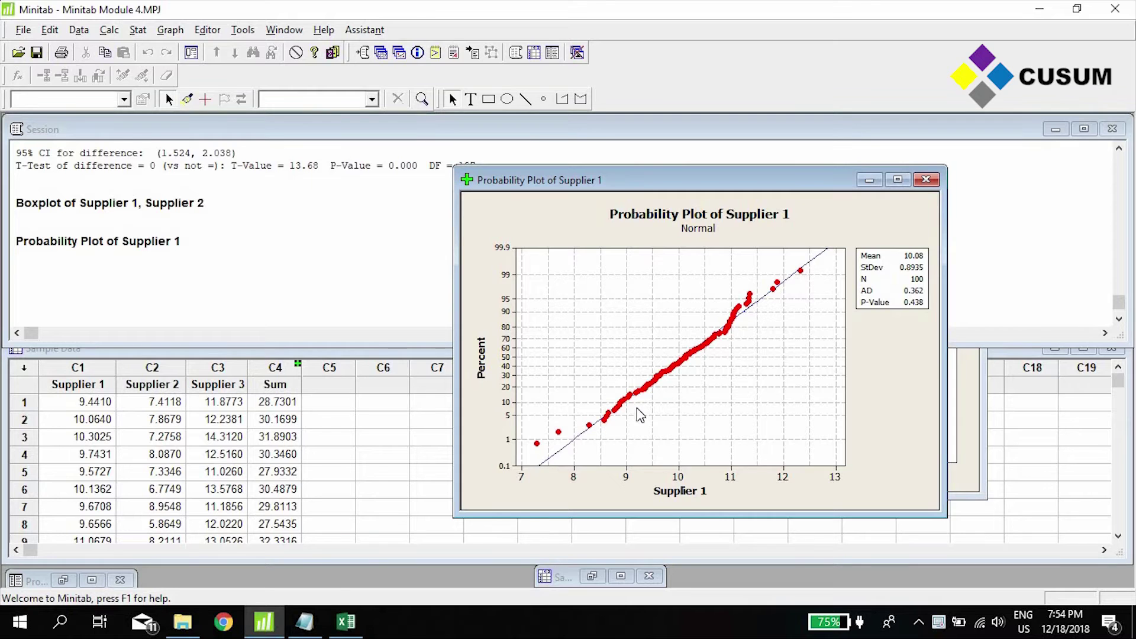
# - Examine the Supplier 1 probability plot's distribution fit line, then its statistics table with the P-Value
pyautogui.click(558, 458)
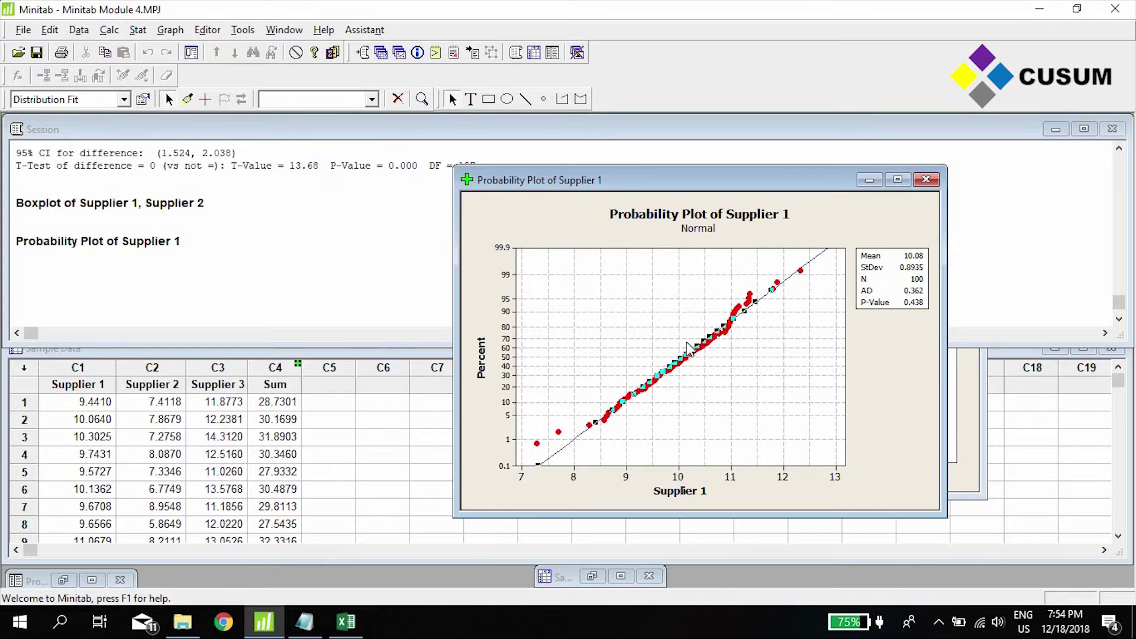
pyautogui.click(739, 339)
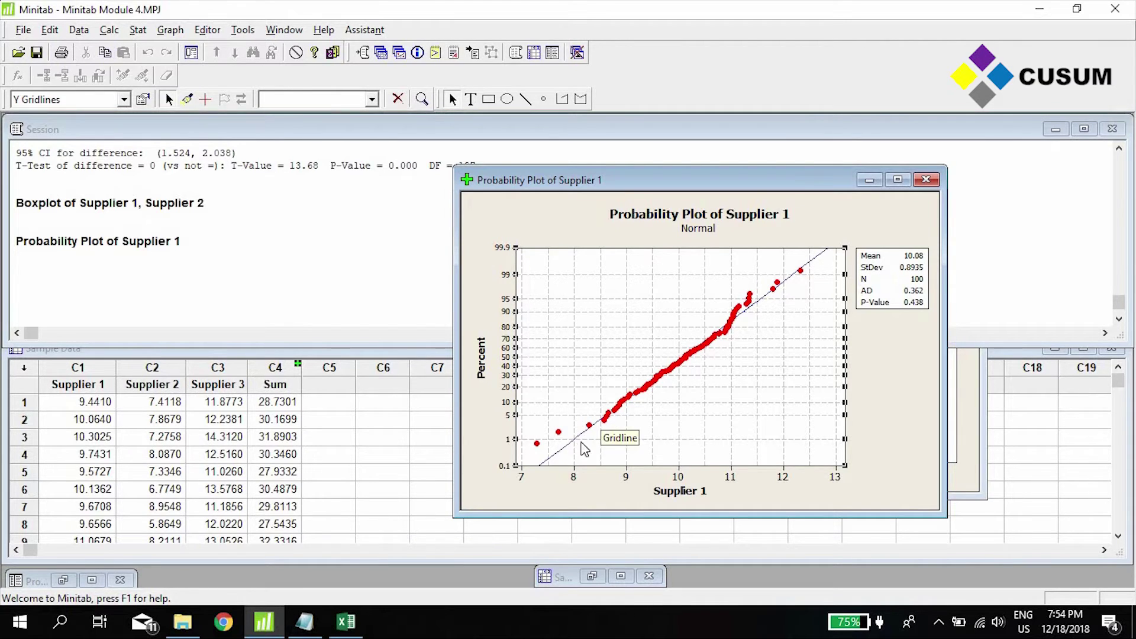
pyautogui.moveTo(568, 447)
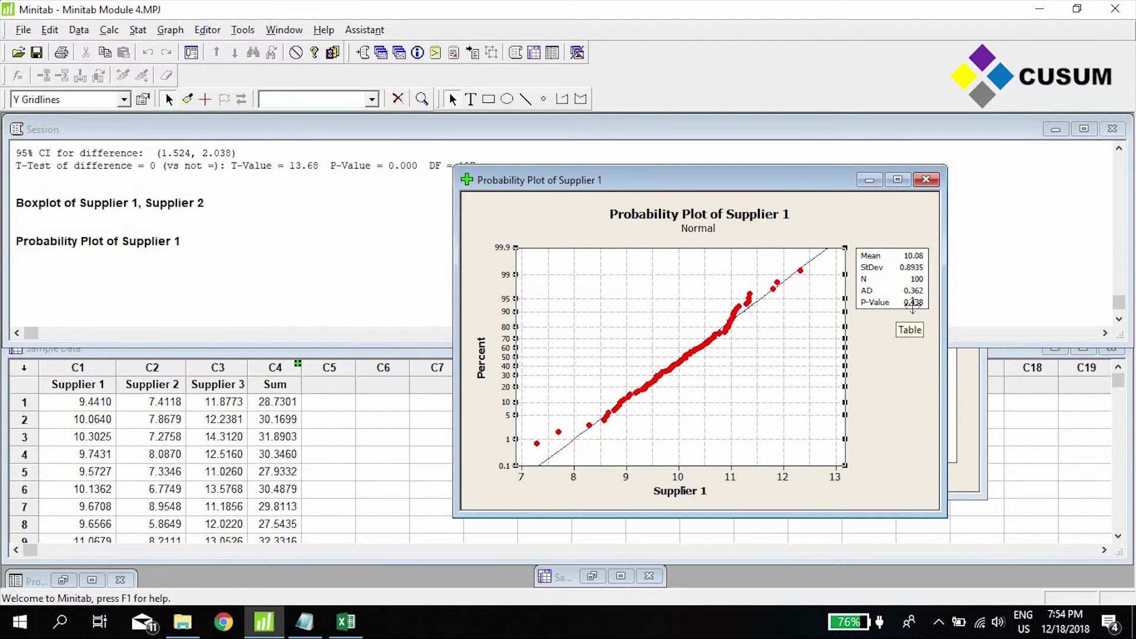
pyautogui.click(917, 308)
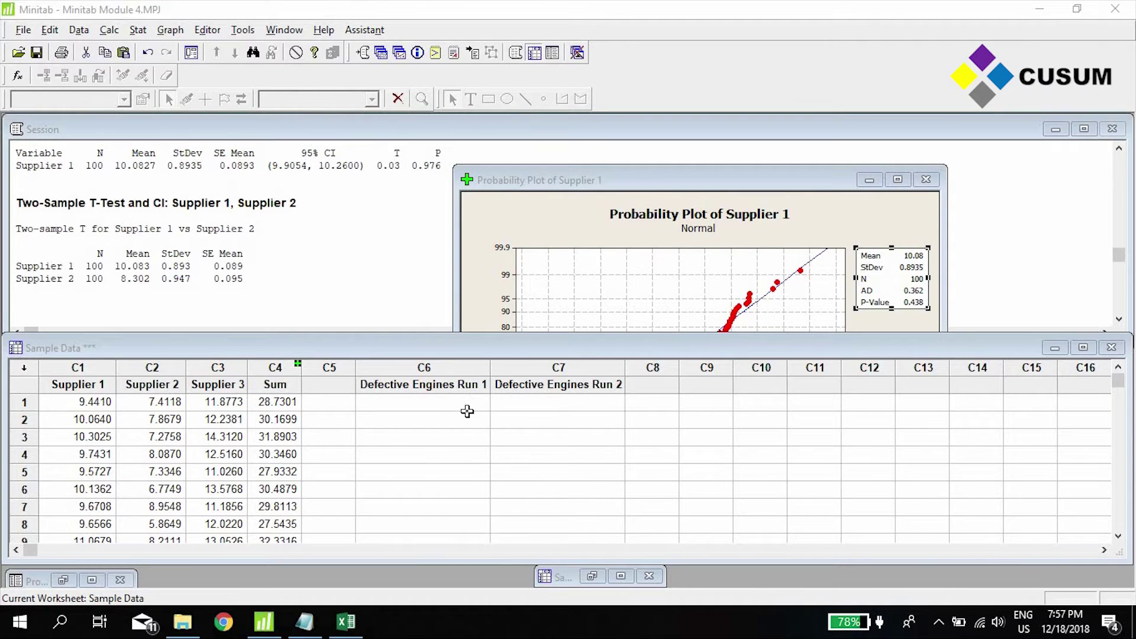
# - Point out the continuous measurements in the Supplier 1, Supplier 2 and Supplier 3 columns of the worksheet
pyautogui.click(412, 413)
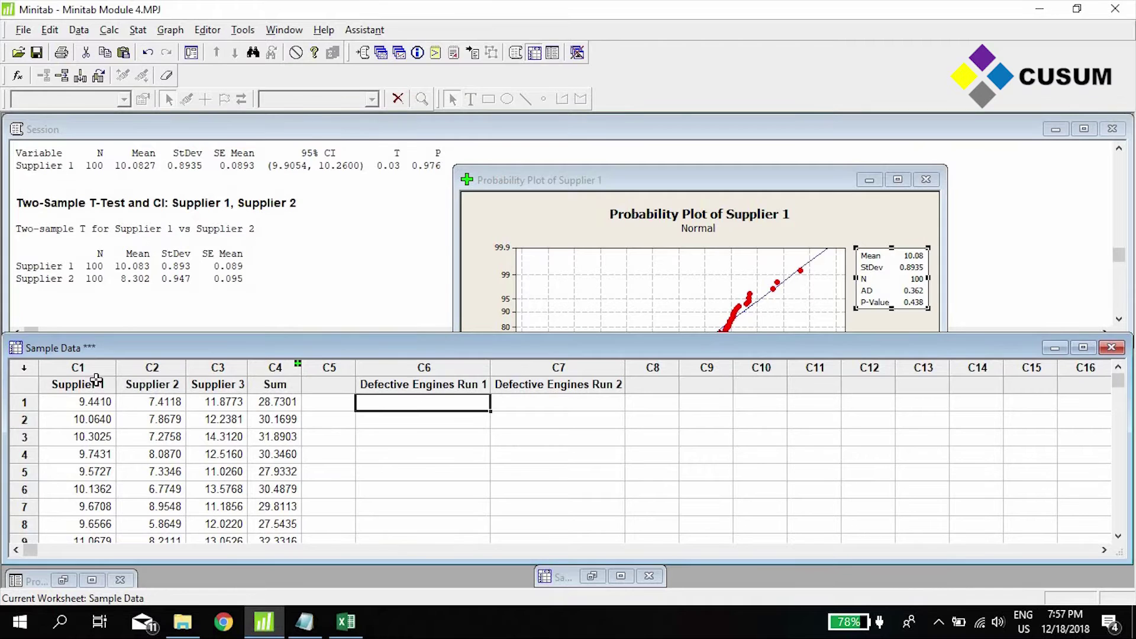
pyautogui.moveTo(96, 380); pyautogui.dragTo(205, 491)
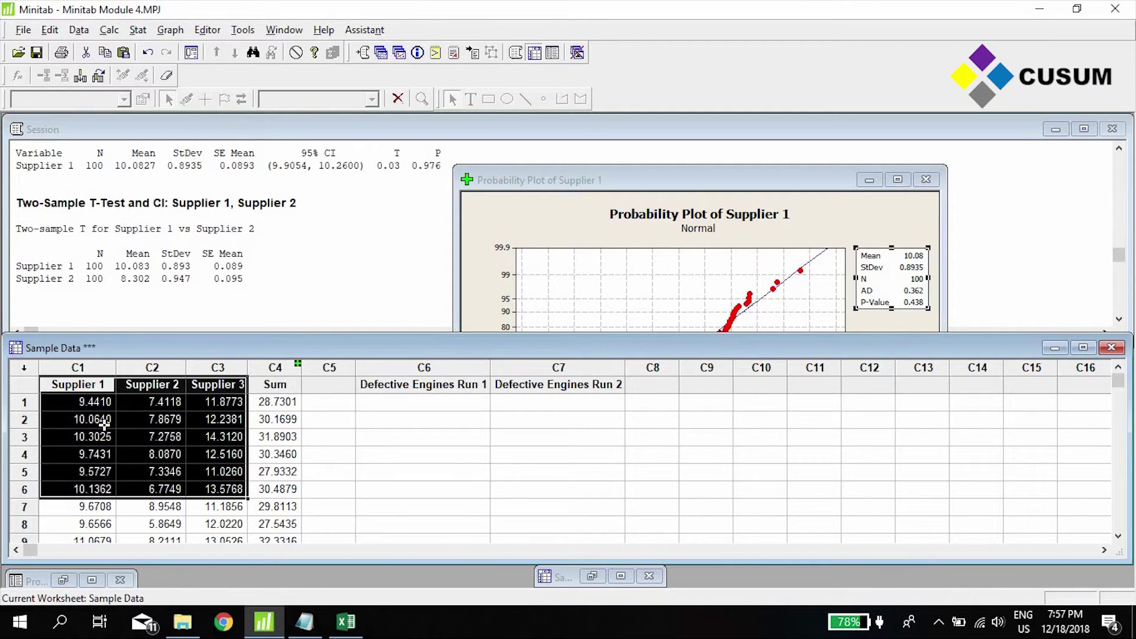
pyautogui.click(104, 458)
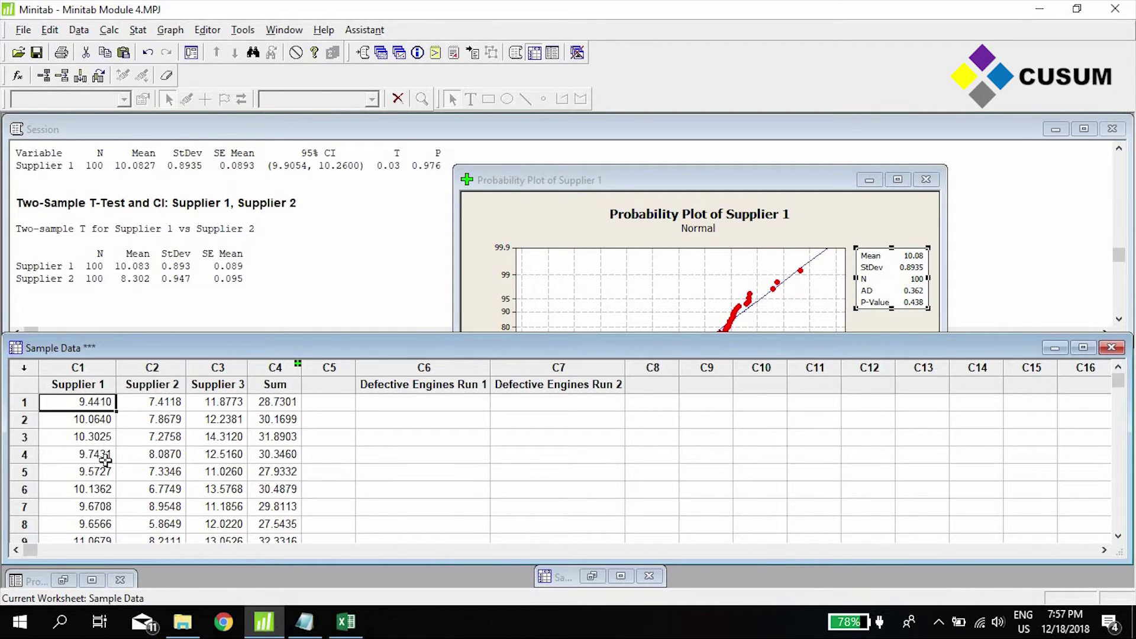
pyautogui.click(168, 404)
pyautogui.click(164, 456)
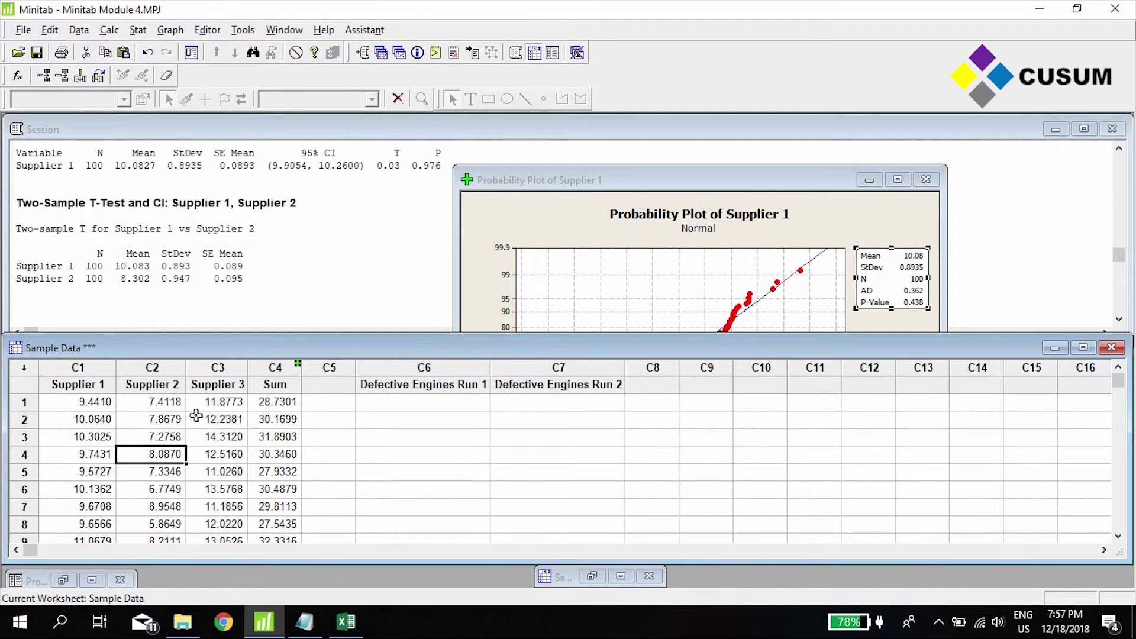
# - Enter 0, 1, seven 0s and 1 in rows 1 to 10 of the Defective Engines Run 1 column
pyautogui.click(422, 400)
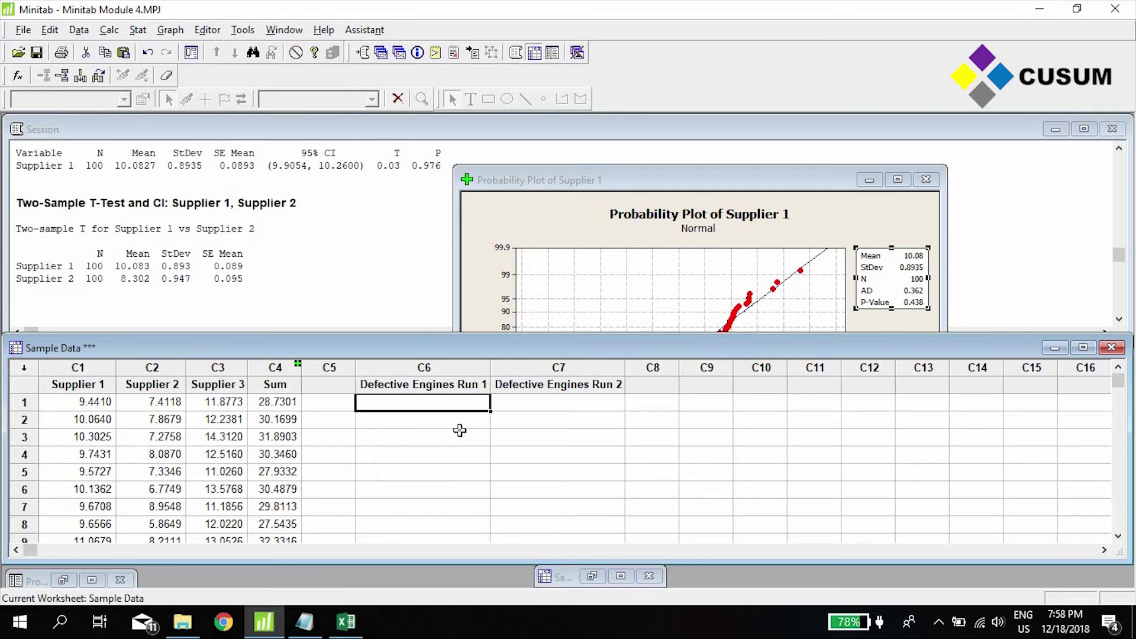
pyautogui.write('0')
pyautogui.press('Return')
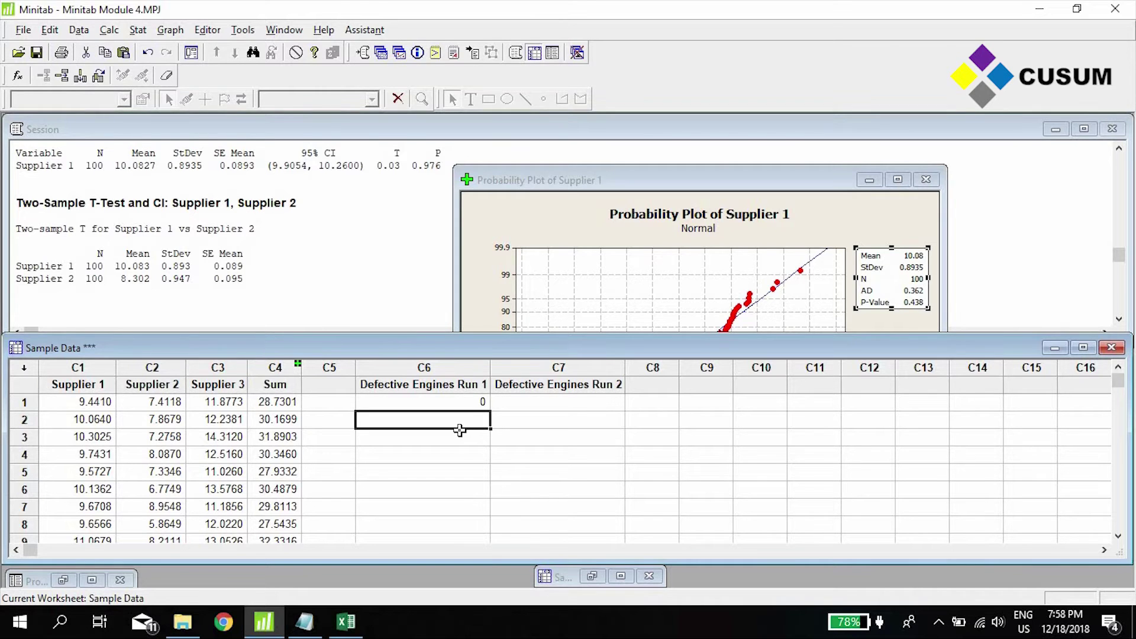
pyautogui.write('1')
pyautogui.press('Return')
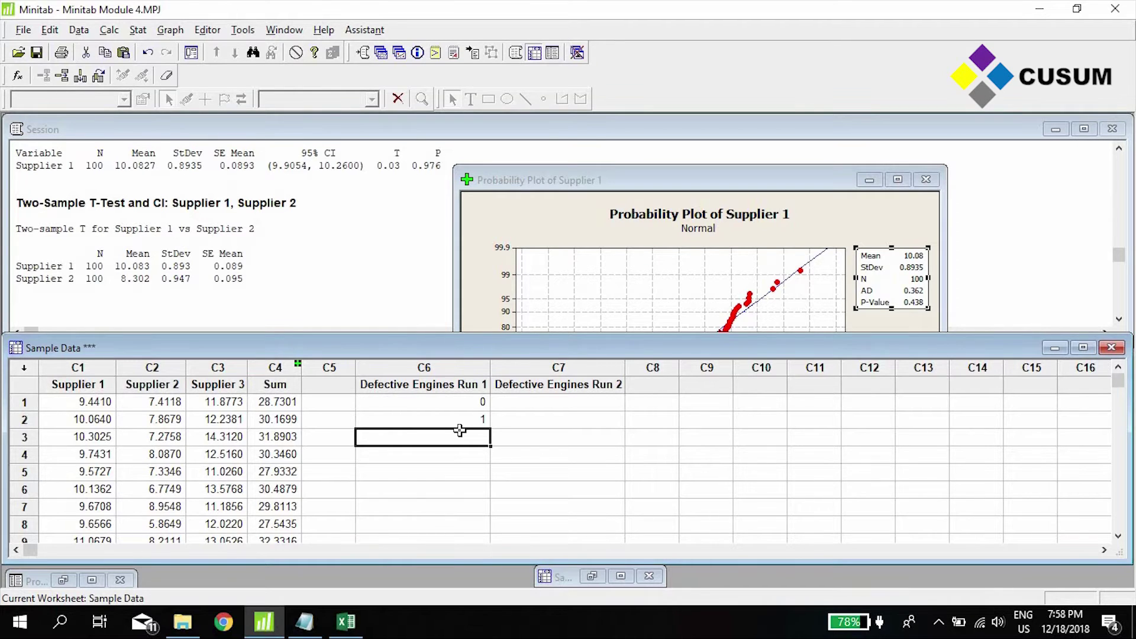
pyautogui.write('0')
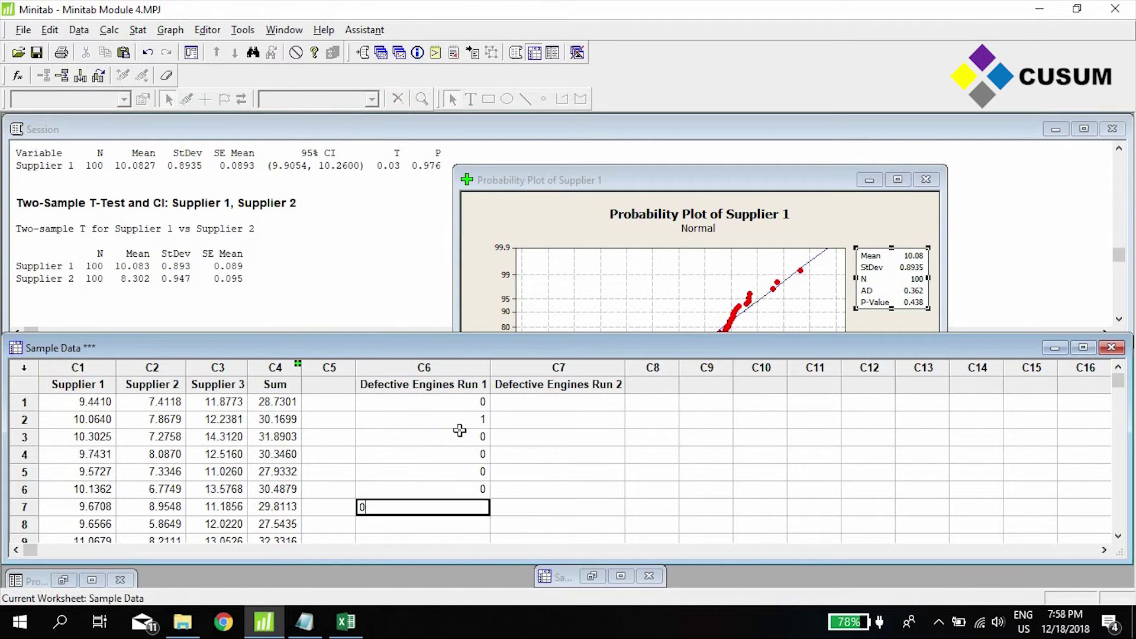
pyautogui.write(' 0 0 0 0 0')
pyautogui.press('Return')
pyautogui.write('0')
pyautogui.press('Return')
pyautogui.write('1')
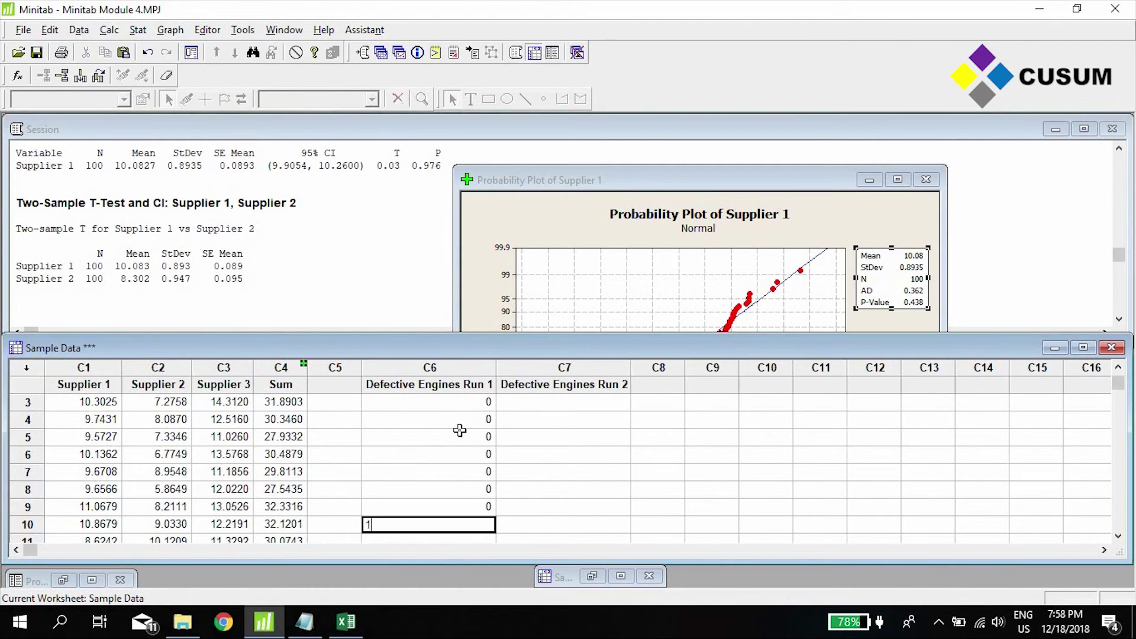
pyautogui.press('Return')
# - Enter 1, 0, 1, 0, 1 and five 0s in rows 1 to 10 of the Defective Engines Run 2 column
pyautogui.press('Up')
pyautogui.press('Up')
pyautogui.press('Up')
pyautogui.press('Up')
pyautogui.press('Up')
pyautogui.press('Up')
pyautogui.press('Up')
pyautogui.press('Up')
pyautogui.press('Up')
pyautogui.press('Up')
pyautogui.press('Up')
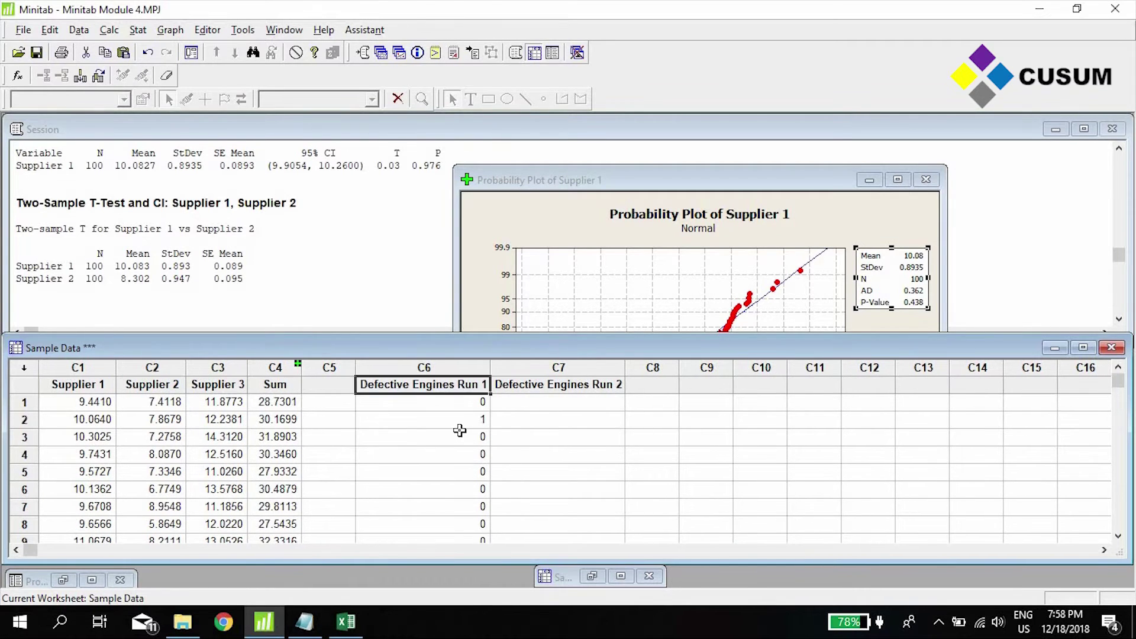
pyautogui.press('Down')
pyautogui.press('Down')
pyautogui.press('Right')
pyautogui.press('Up')
pyautogui.press('Up')
pyautogui.press('Up')
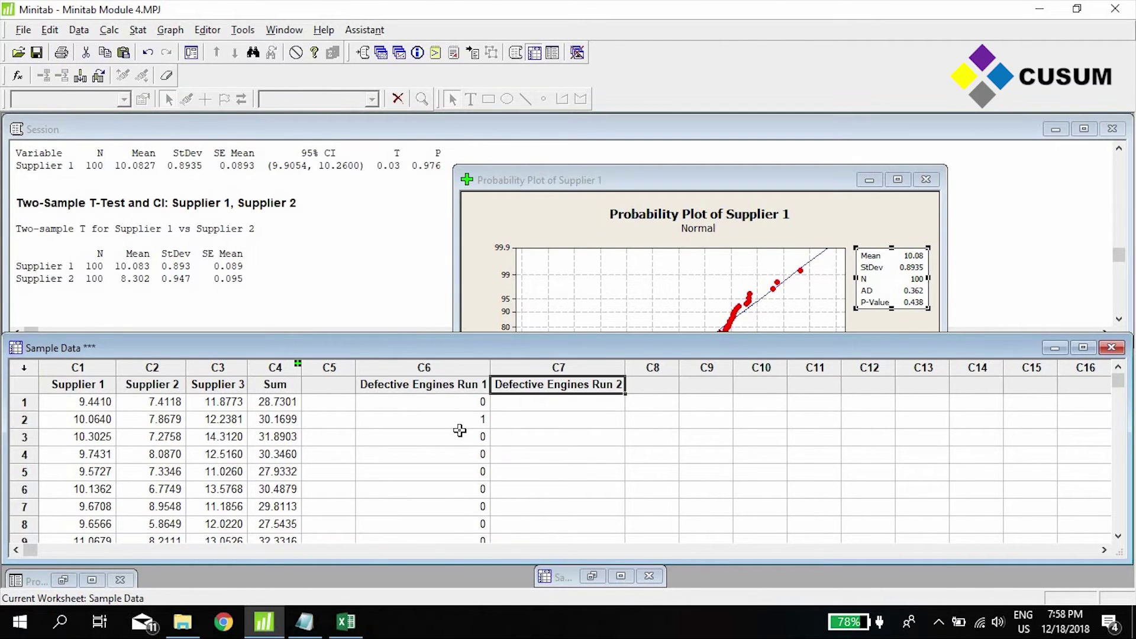
pyautogui.press('Down')
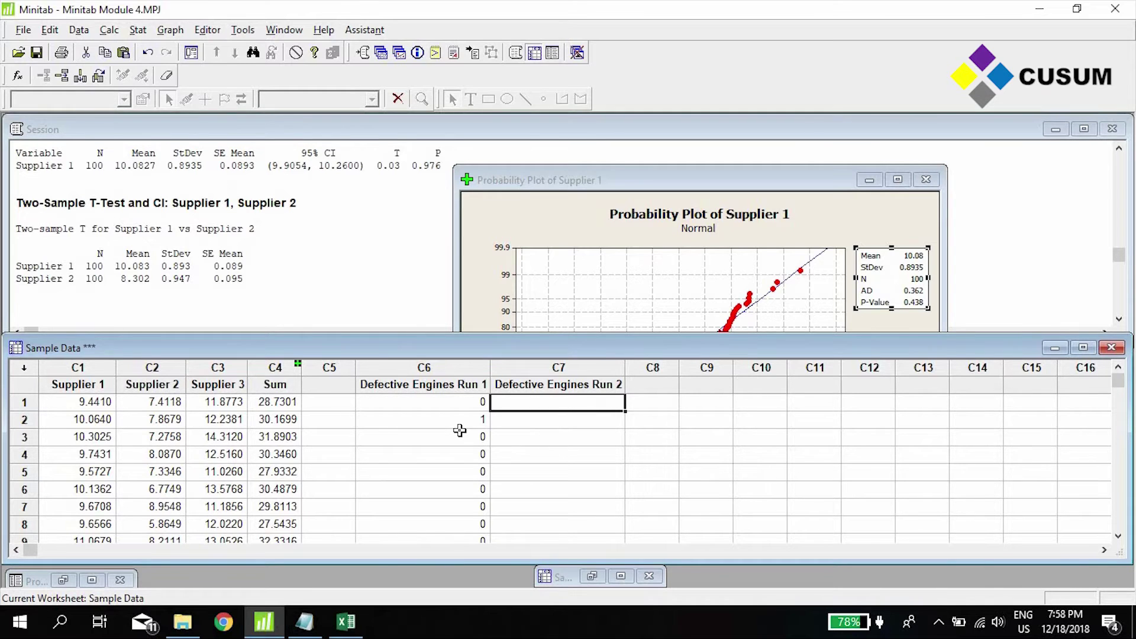
pyautogui.write('1')
pyautogui.press('Return')
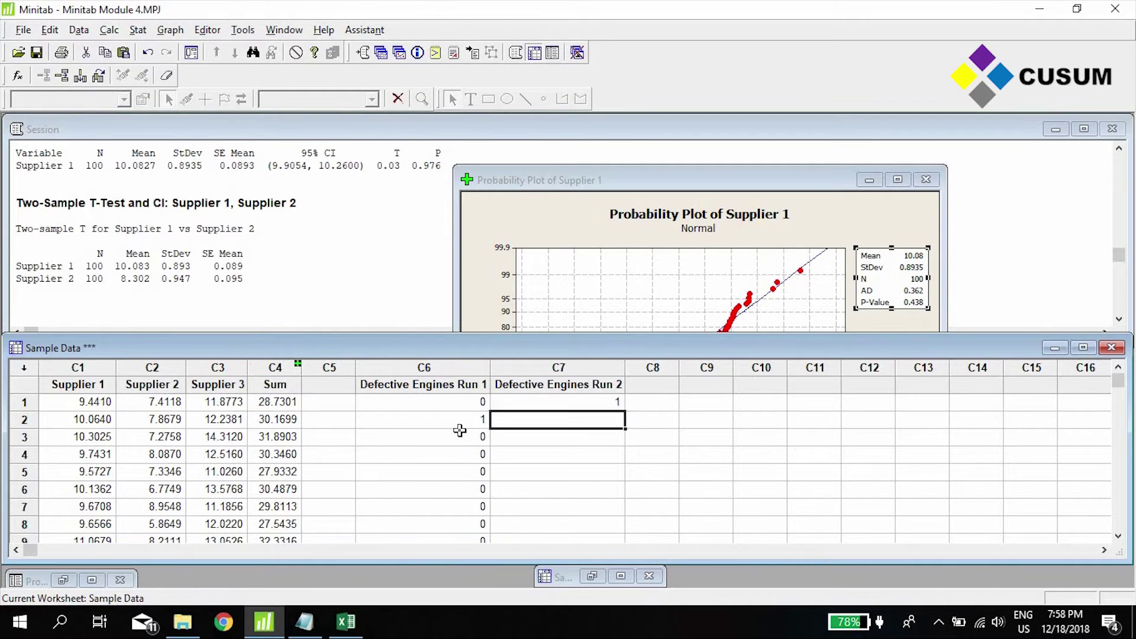
pyautogui.write('0')
pyautogui.press('Return')
pyautogui.write('1')
pyautogui.press('Return')
pyautogui.write('0')
pyautogui.press('Return')
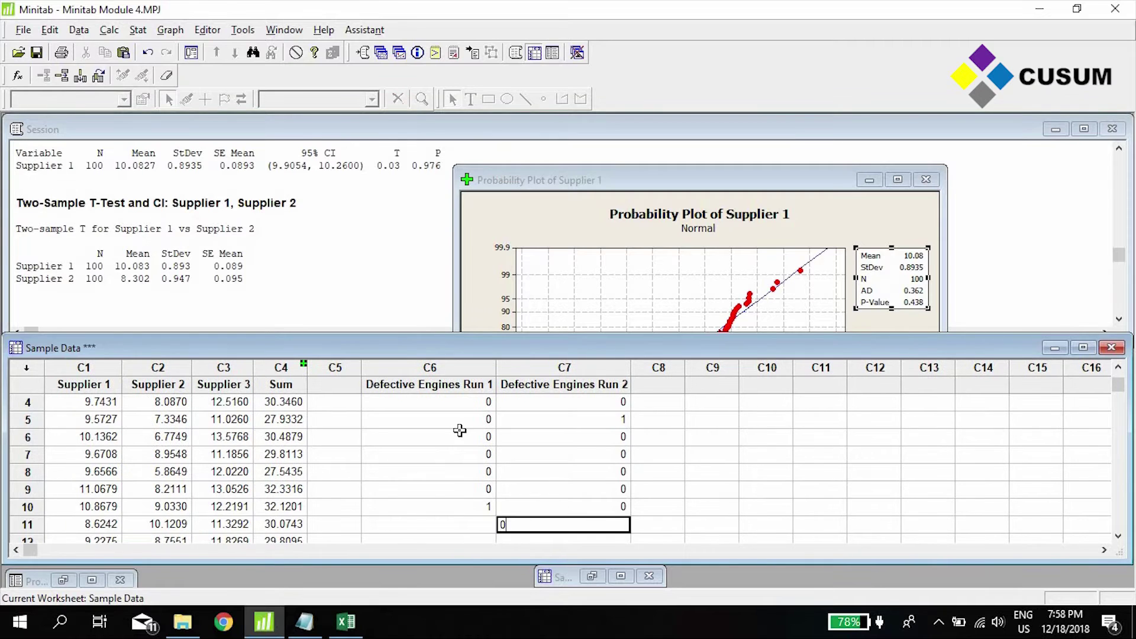
pyautogui.press('BackSpace')
pyautogui.press('Return')
# - Highlight rows 1 to 10 of Defective Engines Run 1 to review the entries, and return toward the column's start
pyautogui.press('Up')
pyautogui.press('Up')
pyautogui.press('Up')
pyautogui.press('Up')
pyautogui.press('Up')
pyautogui.press('Up')
pyautogui.press('Up')
pyautogui.press('Up')
pyautogui.press('Up')
pyautogui.press('Up')
pyautogui.press('Up')
pyautogui.press('Up')
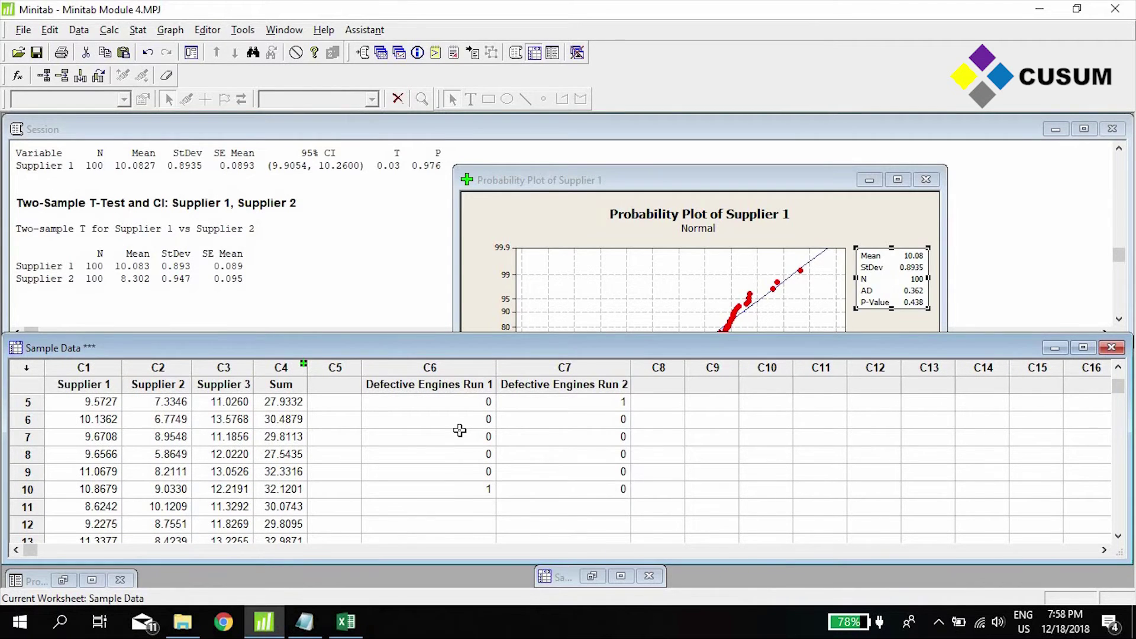
pyautogui.press('Left')
pyautogui.press('Down')
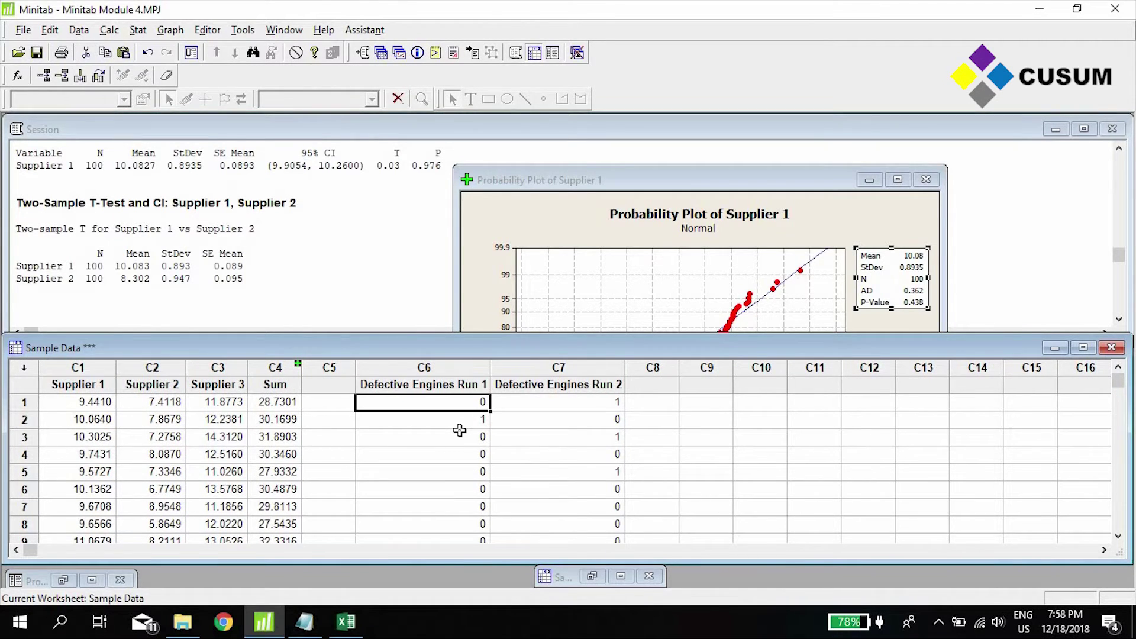
pyautogui.hotkey('shift', 'Down')
pyautogui.hotkey('shift', 'Down')
pyautogui.hotkey('shift', 'Down')
pyautogui.hotkey('shift', 'Down')
pyautogui.hotkey('shift', 'Down')
pyautogui.hotkey('shift', 'Down')
pyautogui.hotkey('shift', 'Down')
pyautogui.hotkey('shift', 'Down')
pyautogui.hotkey('shift', 'Down')
pyautogui.hotkey('shift', 'Down')
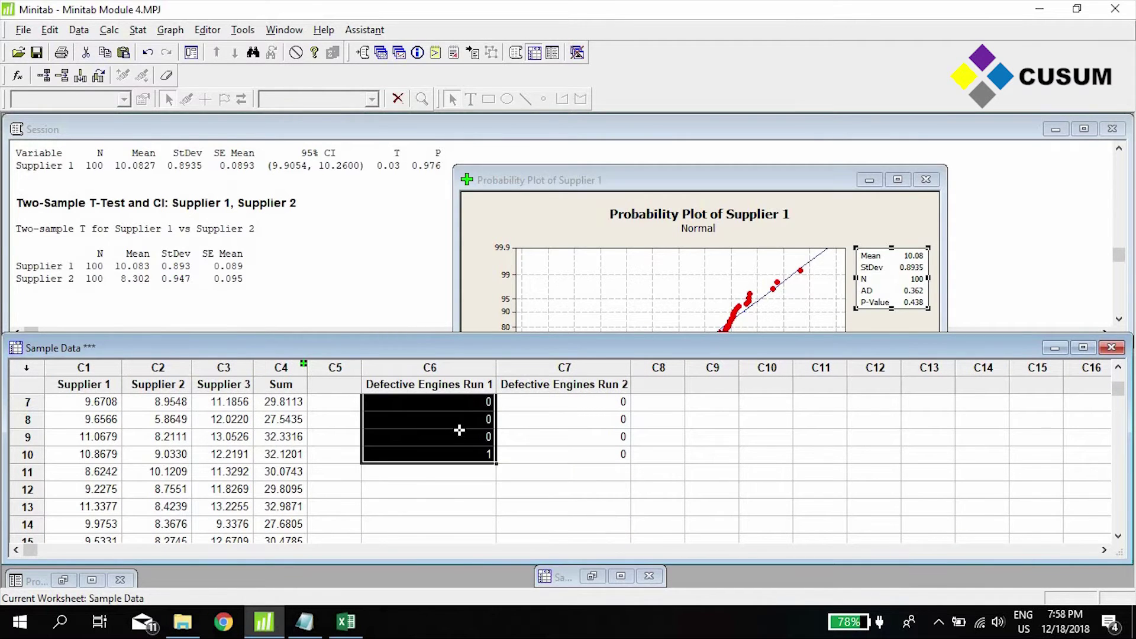
pyautogui.press('Up')
pyautogui.press('Down')
pyautogui.press('Up')
pyautogui.press('Up')
pyautogui.press('Up')
pyautogui.press('Up')
pyautogui.press('Up')
pyautogui.press('Up')
pyautogui.press('Up')
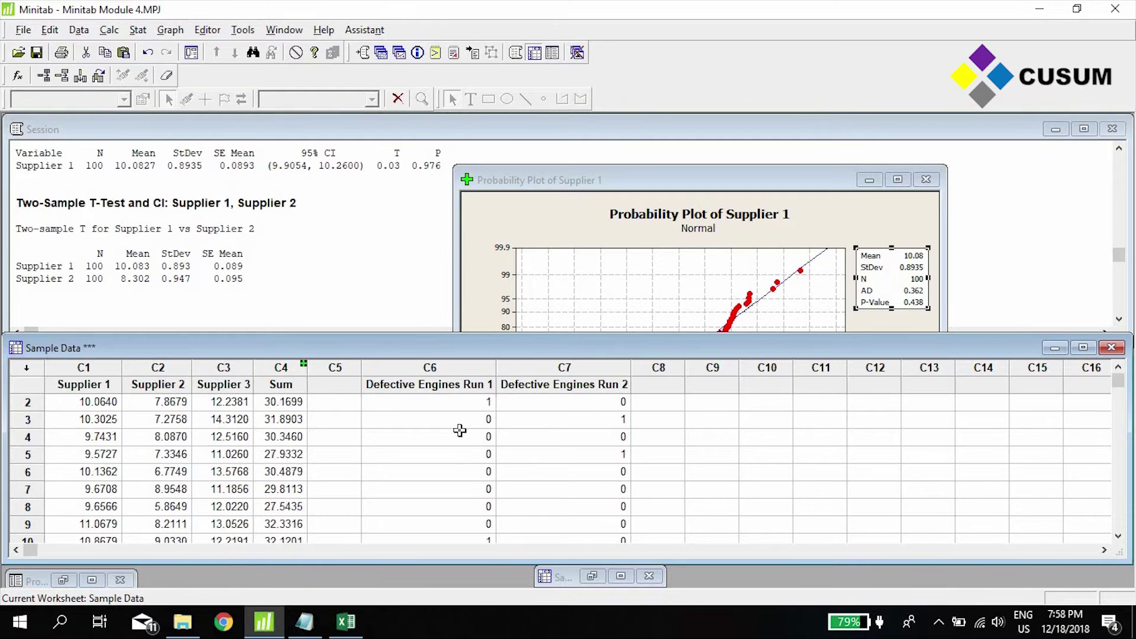
# - Highlight the entries in the Defective Engines Run 2 column to review them, and return to the start of Defective Engines Run 1
pyautogui.press('Right')
pyautogui.hotkey('shift', 'Down')
pyautogui.hotkey('shift', 'Down')
pyautogui.hotkey('shift', 'Down')
pyautogui.hotkey('shift', 'Down')
pyautogui.hotkey('shift', 'Down')
pyautogui.hotkey('shift', 'Down')
pyautogui.hotkey('shift', 'Down')
pyautogui.hotkey('shift', 'Down')
pyautogui.hotkey('shift', 'Down')
pyautogui.hotkey('shift', 'Down')
pyautogui.hotkey('shift', 'Down')
pyautogui.hotkey('shift', 'Down')
pyautogui.hotkey('shift', 'Down')
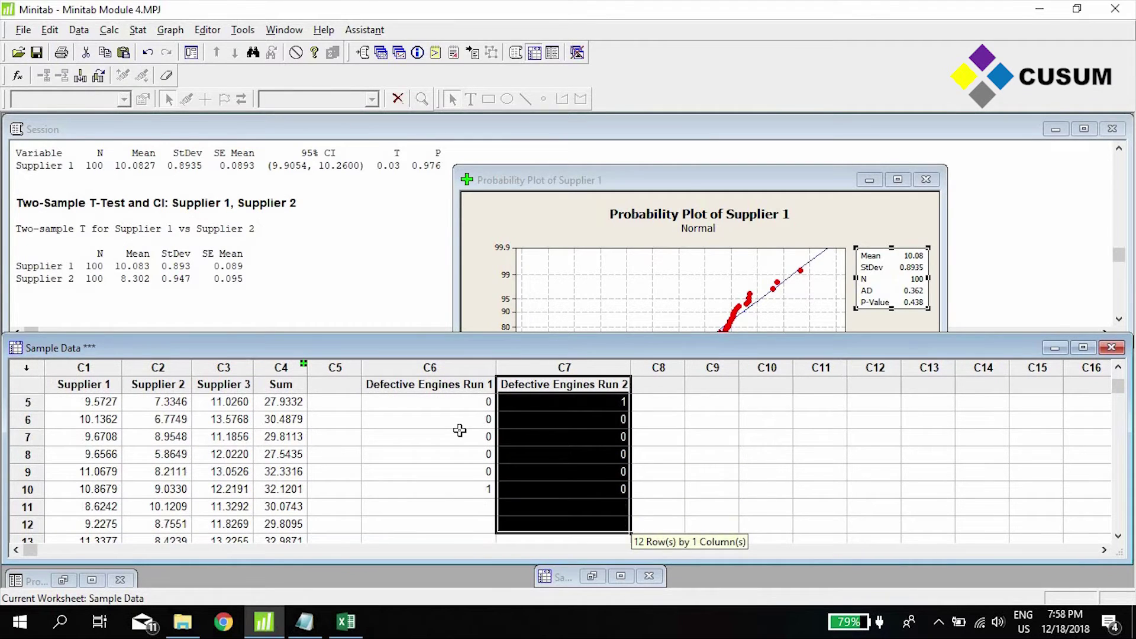
pyautogui.hotkey('shift', 'Up')
pyautogui.hotkey('shift', 'Up')
pyautogui.hotkey('shift', 'Up')
pyautogui.hotkey('shift', 'Down')
pyautogui.press('Up')
pyautogui.press('Up')
pyautogui.press('Up')
pyautogui.press('Up')
pyautogui.press('Up')
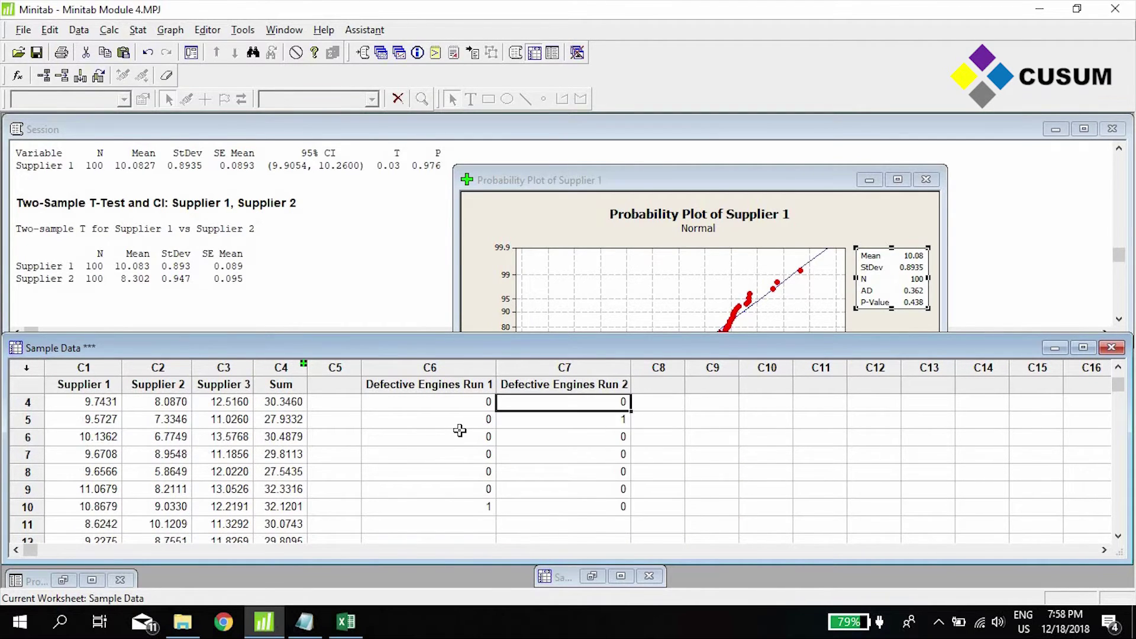
pyautogui.press('Left')
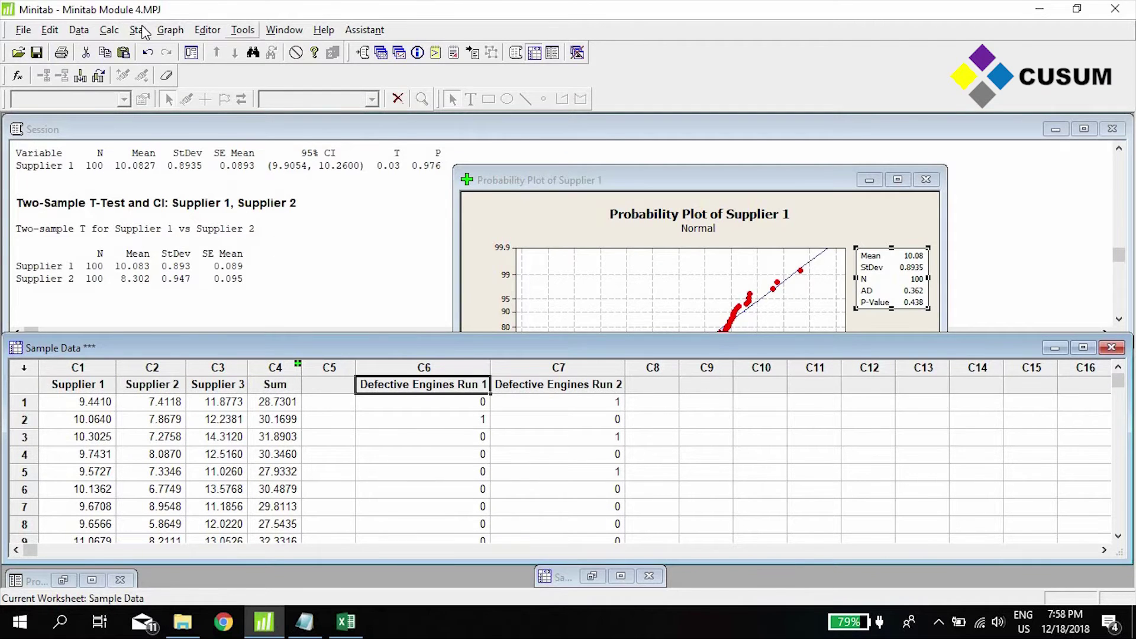
# - Run a 1 Proportion test on the Defective Engines Run 1 column without a hypothesis test
pyautogui.click(170, 29)
pyautogui.click(138, 30)
pyautogui.moveTo(178, 48)
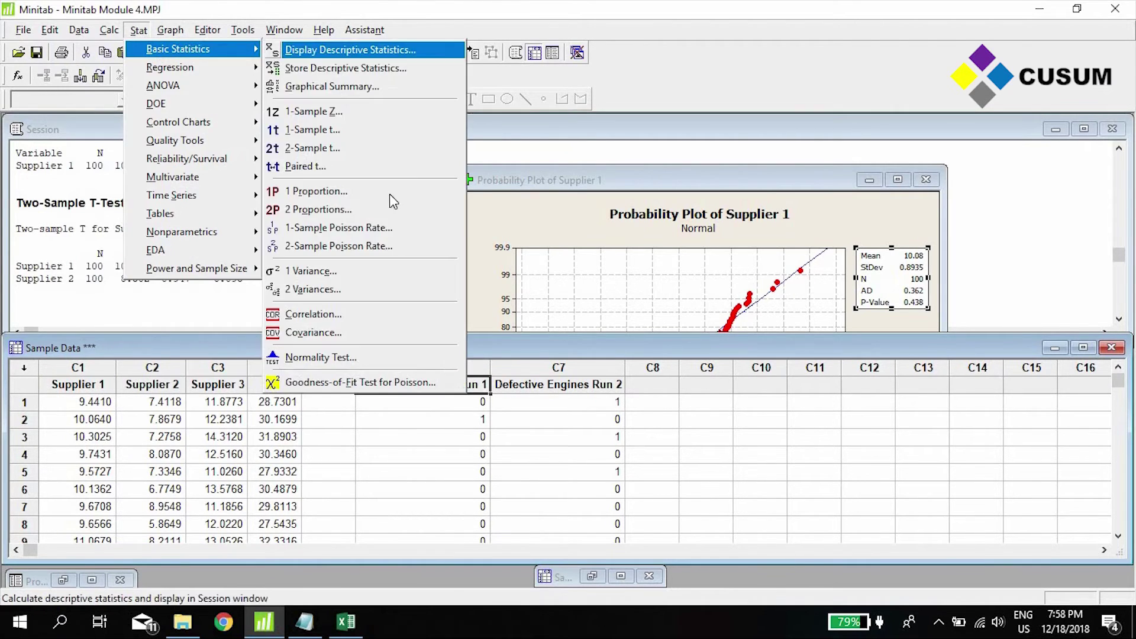
pyautogui.click(401, 192)
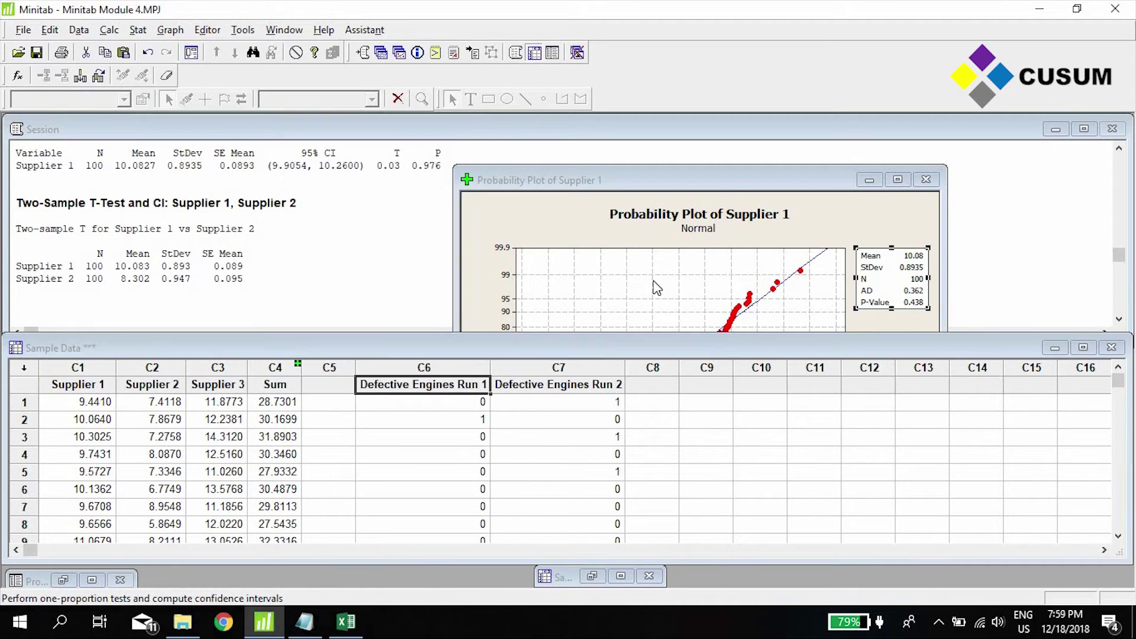
pyautogui.click(605, 255)
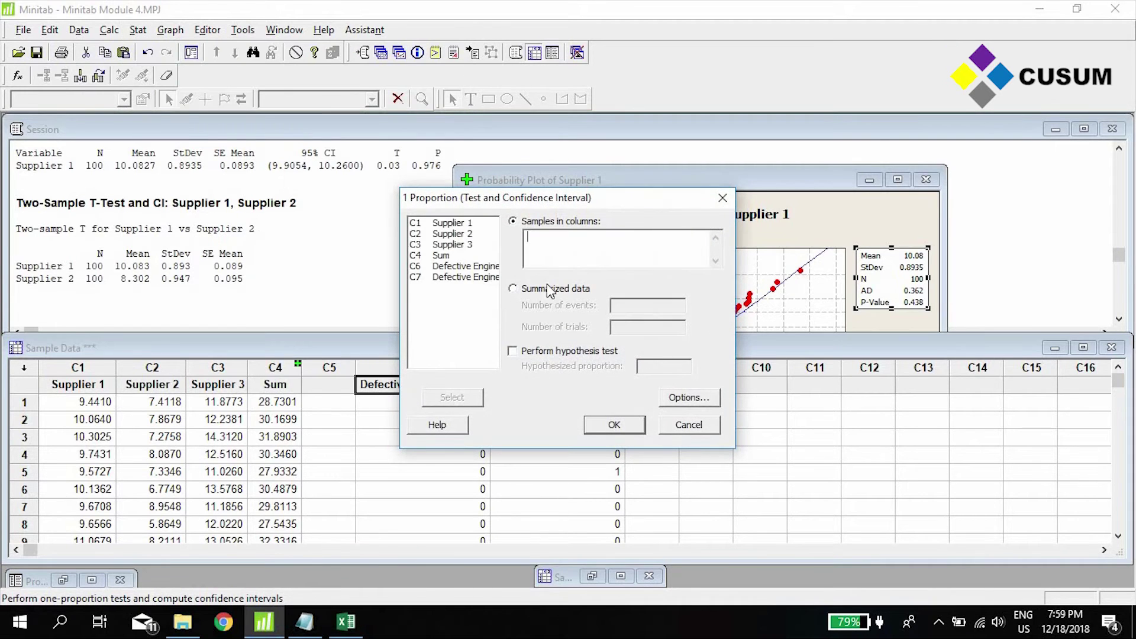
pyautogui.doubleClick(454, 268)
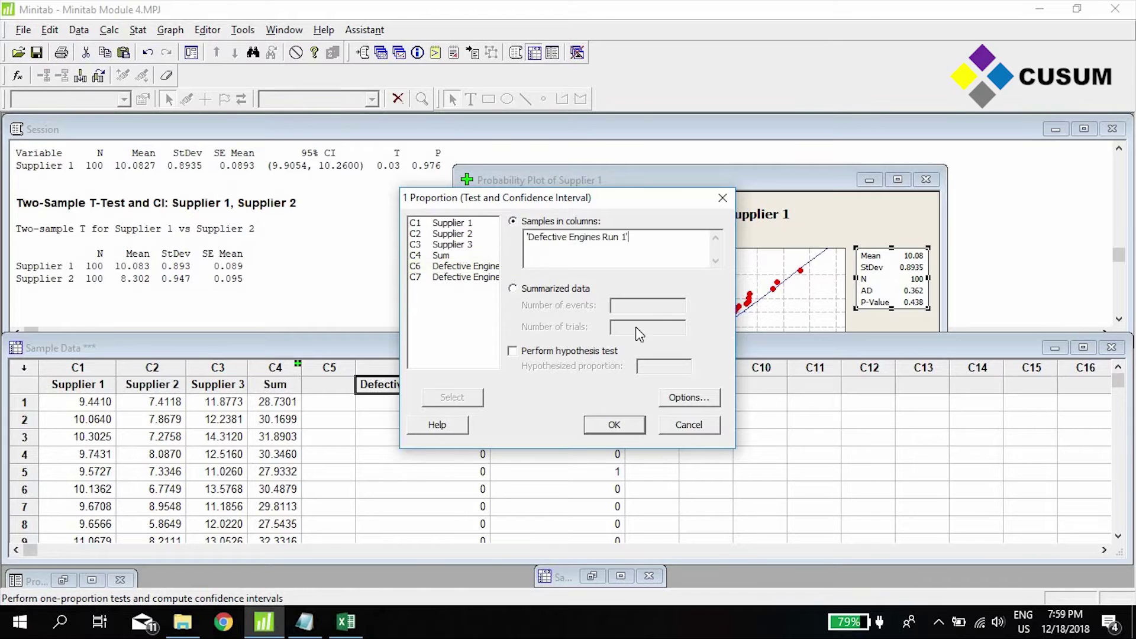
pyautogui.click(632, 426)
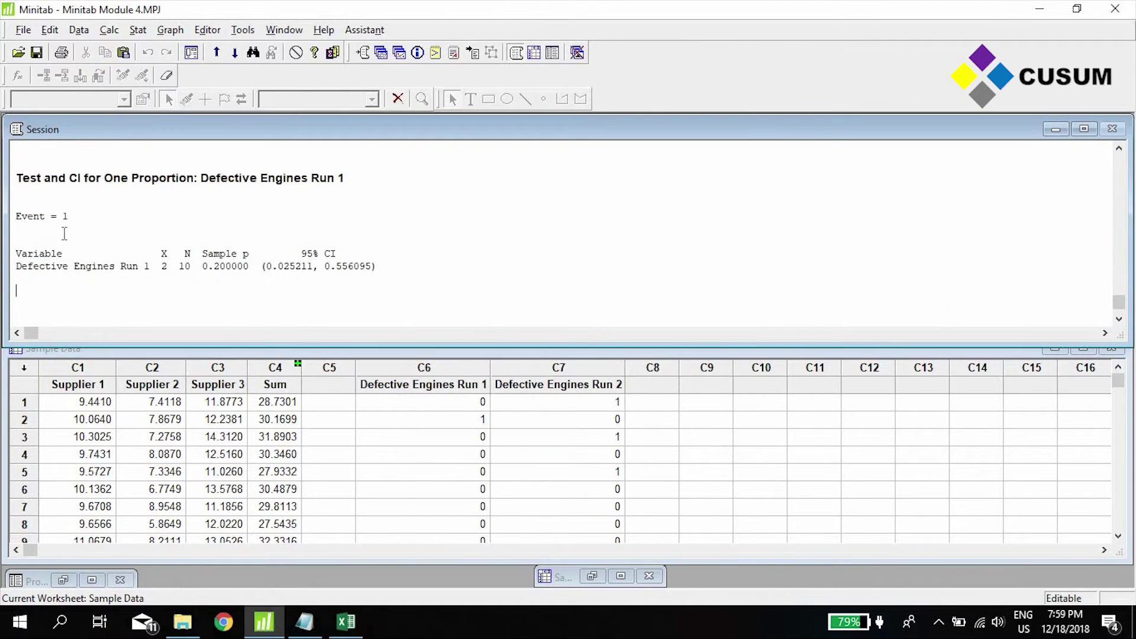
# - Highlight in turn the event definition, N, X, sample p and 95% confidence interval in the one-proportion output
pyautogui.click(3, 218)
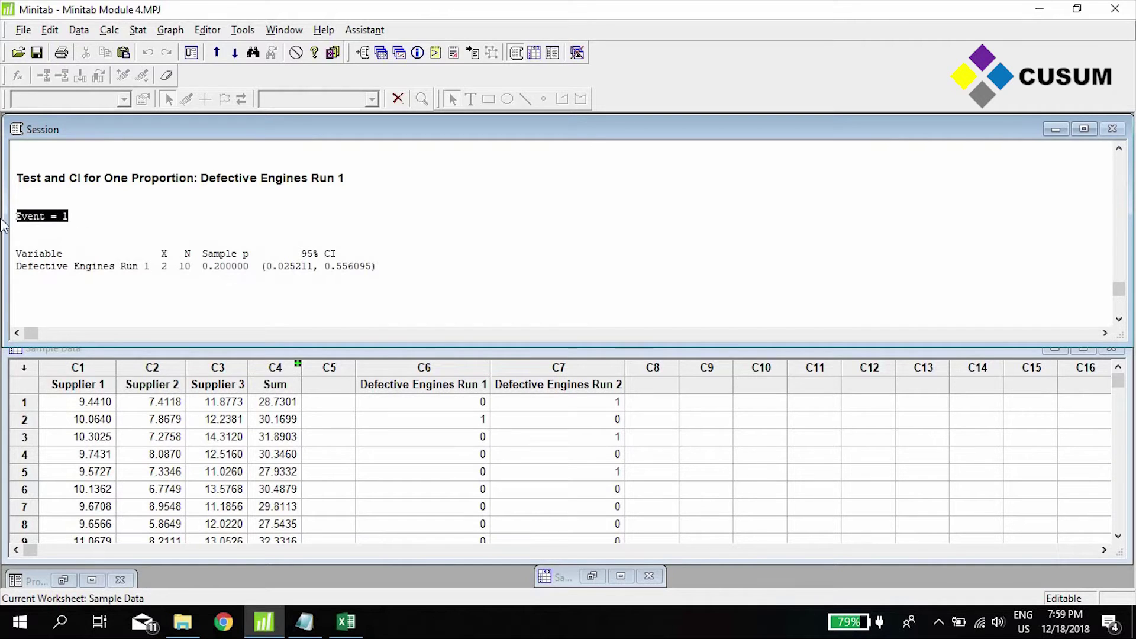
pyautogui.click(94, 216)
pyautogui.moveTo(69, 216); pyautogui.dragTo(16, 216)
pyautogui.doubleClick(182, 269)
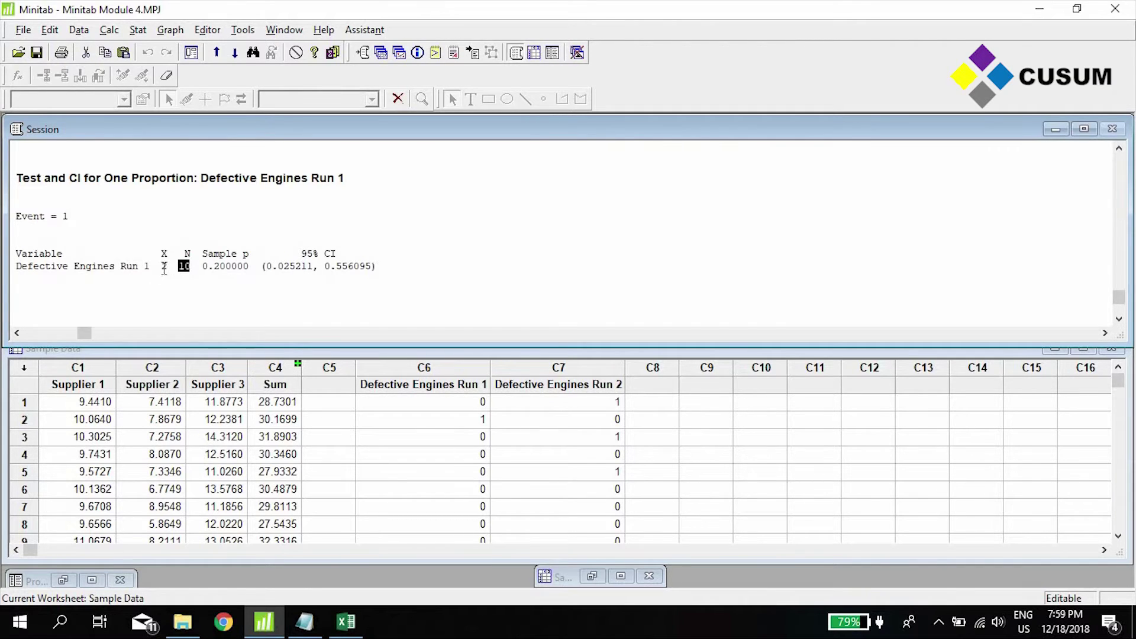
pyautogui.doubleClick(164, 269)
pyautogui.doubleClick(217, 268)
pyautogui.keyDown('shift'); pyautogui.click(205, 268); pyautogui.keyUp('shift')
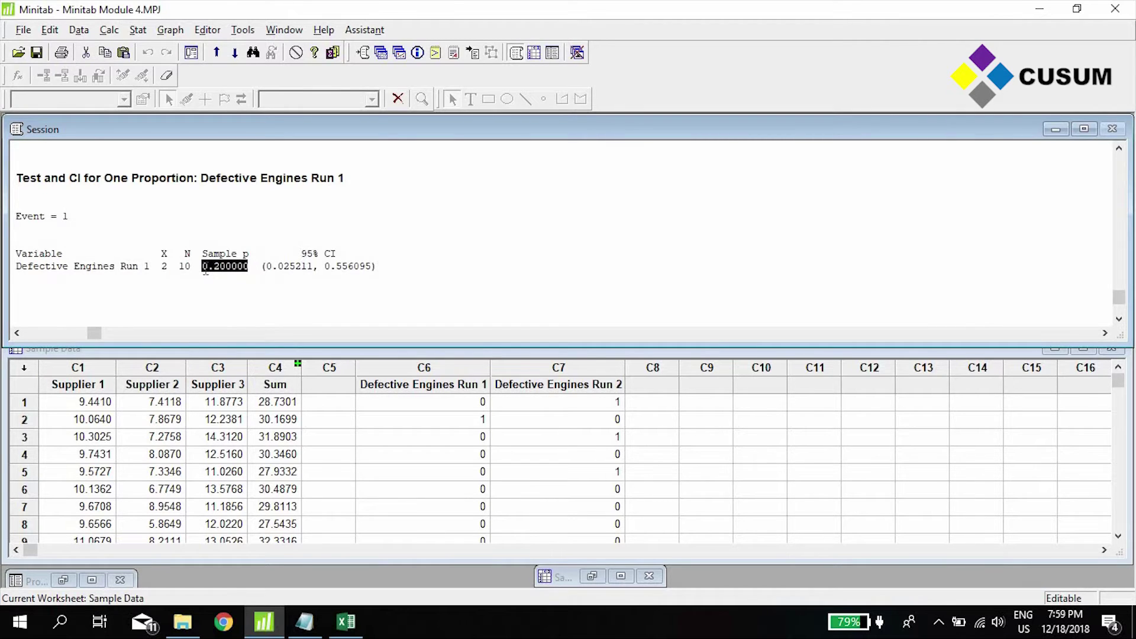
pyautogui.moveTo(248, 267); pyautogui.dragTo(195, 268)
pyautogui.moveTo(372, 267); pyautogui.dragTo(266, 268)
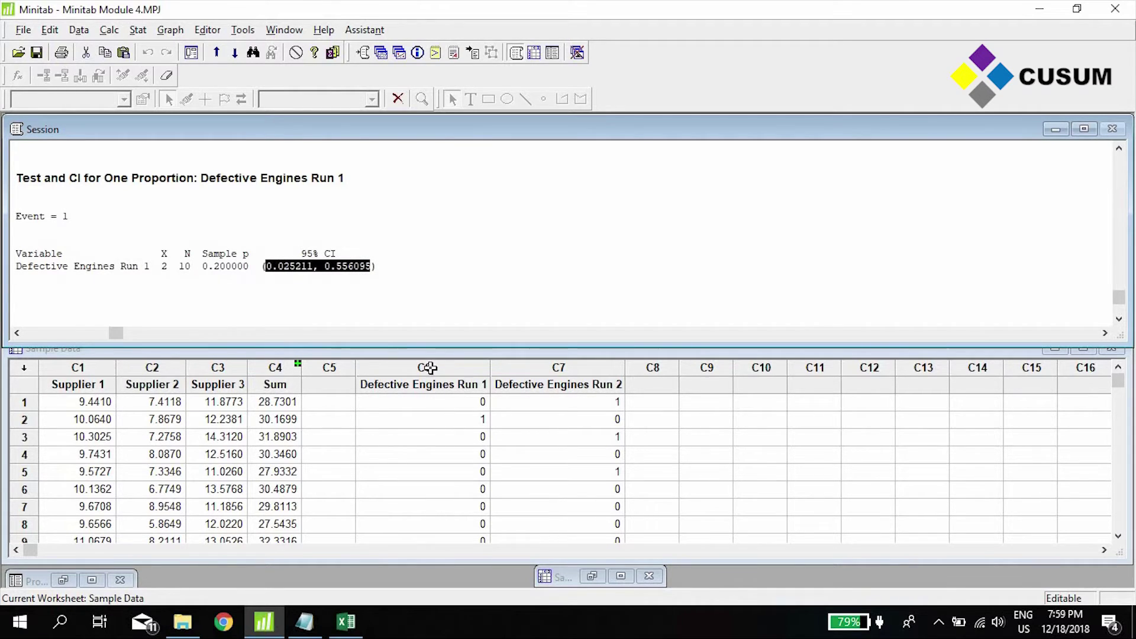
# - Highlight the whole Defective Engines Run 1 column and look through its entries
pyautogui.click(426, 370)
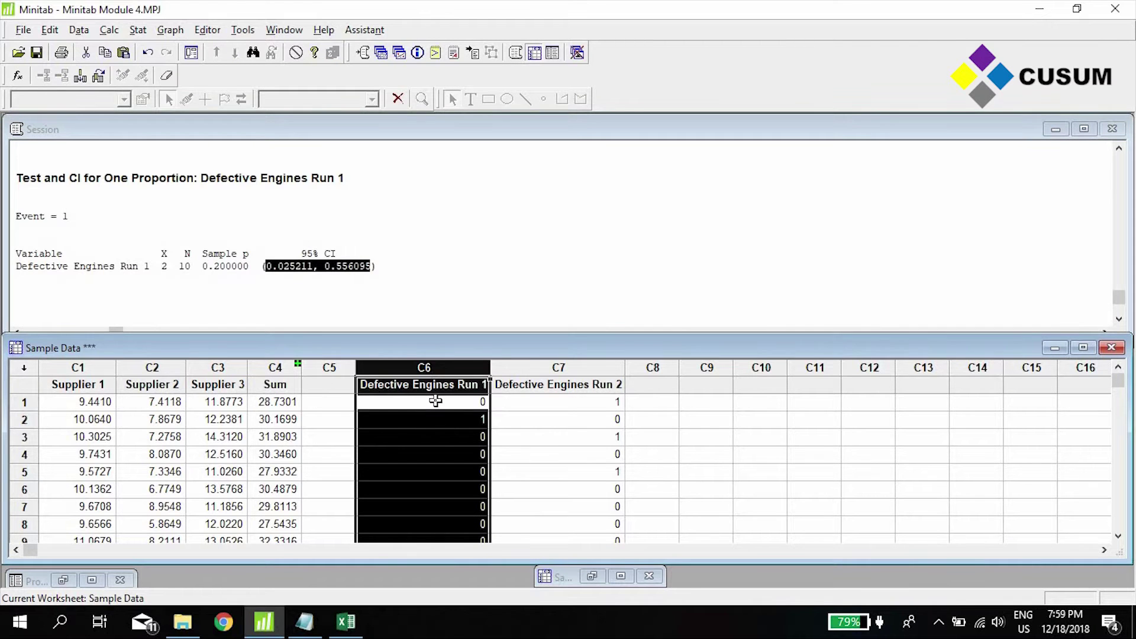
pyautogui.scroll(-7, 438, 450)
pyautogui.scroll(7, 438, 451)
# - Extend Defective Engines Run 1 with 0 in rows 11 to 19 and rows 22 to 25
pyautogui.click(466, 459)
pyautogui.scroll(-1, 466, 474)
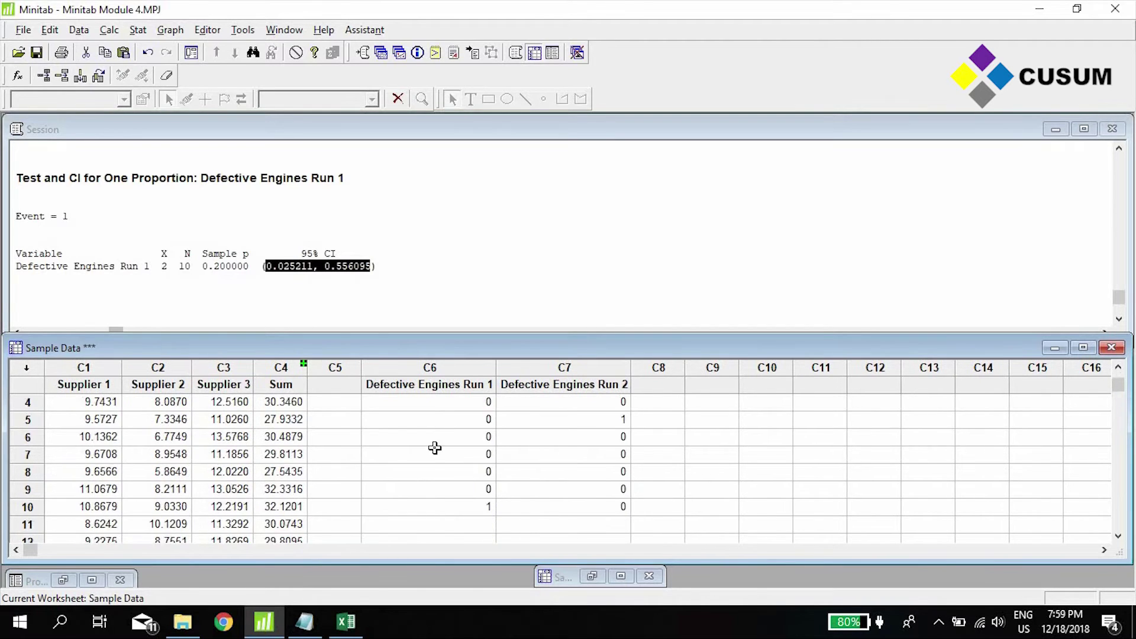
pyautogui.scroll(1, 438, 450)
pyautogui.scroll(-3, 459, 473)
pyautogui.scroll(1, 464, 461)
pyautogui.scroll(-1, 469, 436)
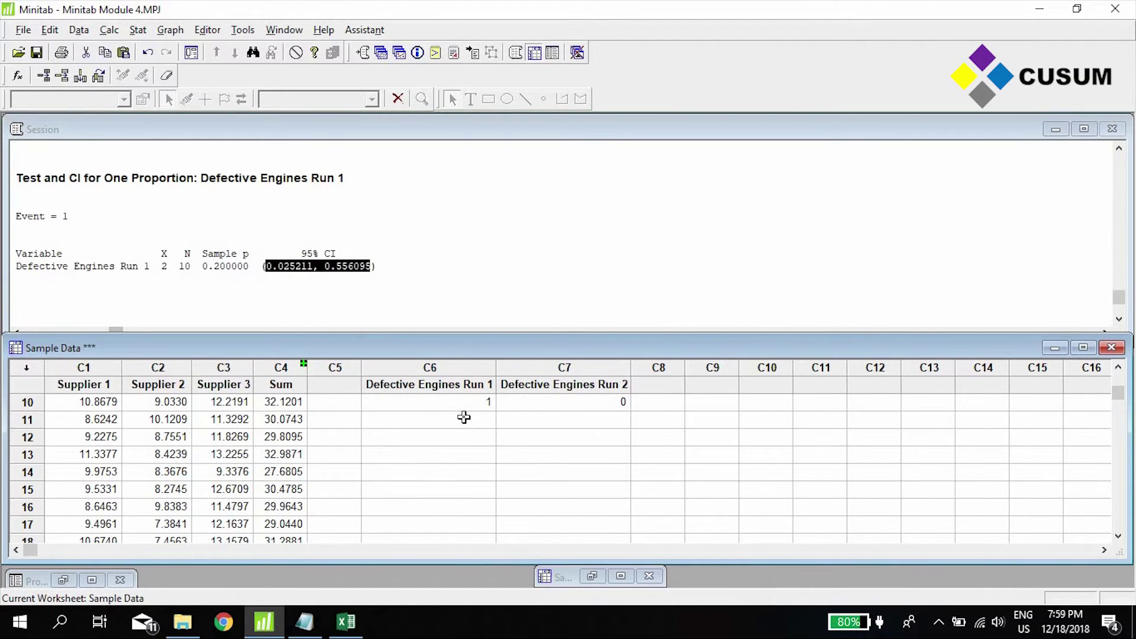
pyautogui.click(464, 418)
pyautogui.write('0')
pyautogui.press('Return')
pyautogui.write('0')
pyautogui.press('Return')
pyautogui.write('0')
pyautogui.press('Return')
pyautogui.write('0 0 0 0 0 0')
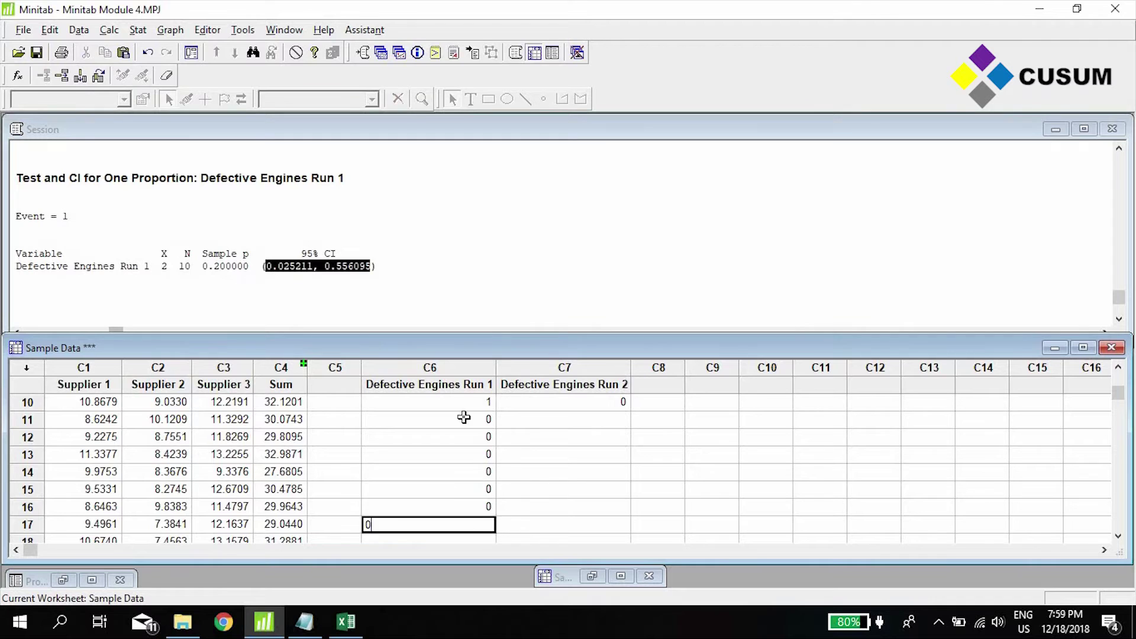
pyautogui.press('Return')
pyautogui.press('Return')
pyautogui.write('0 0 0 0')
# - Enter 0 in the skipped rows 20 and 21 of Defective Engines Run 1
pyautogui.press('Up')
pyautogui.press('Up')
pyautogui.press('Up')
pyautogui.press('Up')
pyautogui.press('Up')
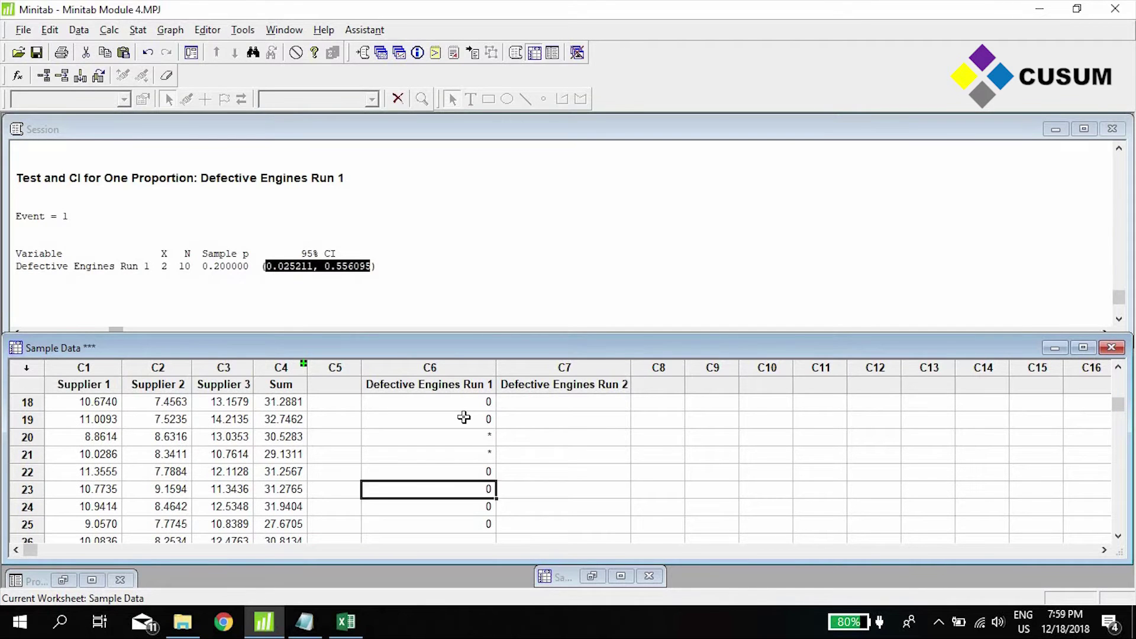
pyautogui.write('0')
pyautogui.press('Return')
pyautogui.write('0')
pyautogui.press('Return')
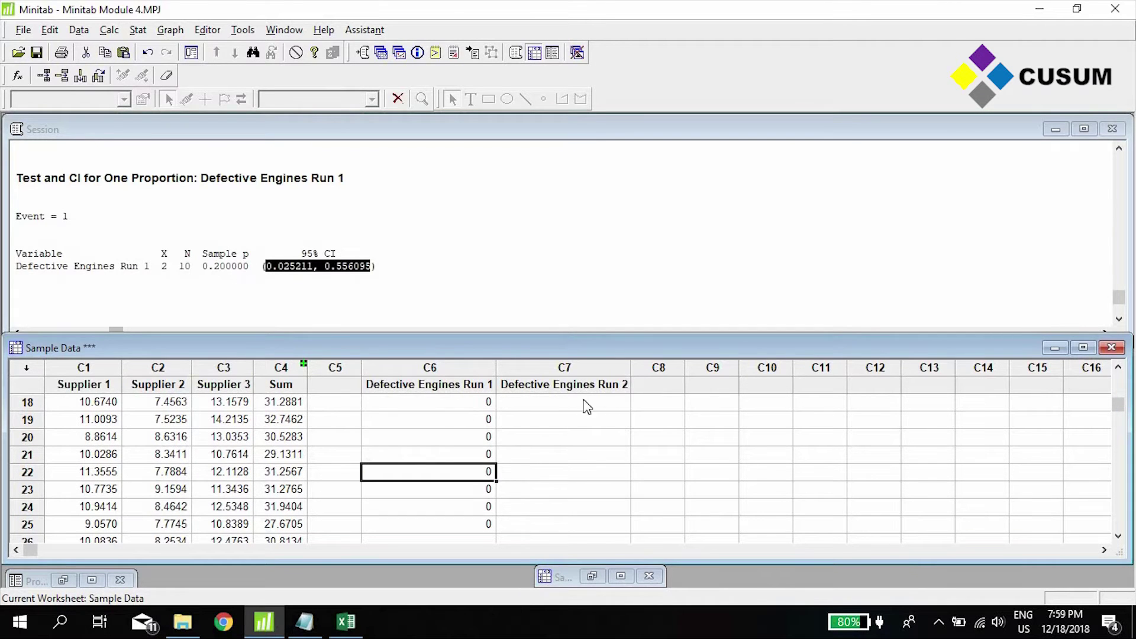
# - Rerun the 1 Proportion test on the extended Defective Engines Run 1 data and highlight its 95% confidence interval
pyautogui.hotkey('ctrl', 'e')
pyautogui.click(610, 424)
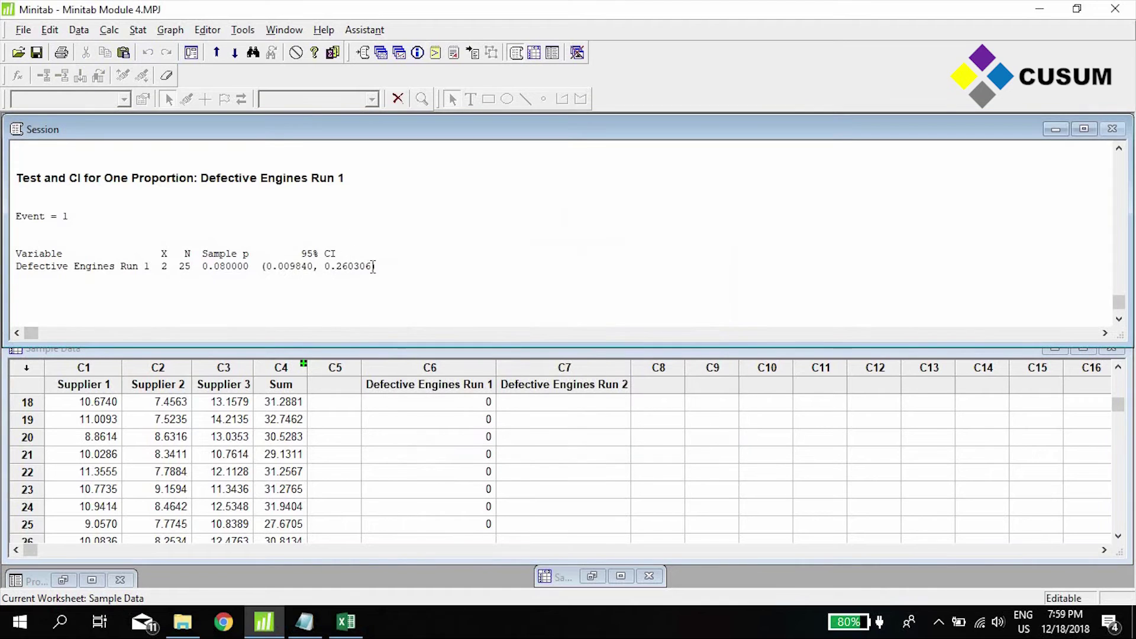
pyautogui.moveTo(371, 266); pyautogui.dragTo(261, 265)
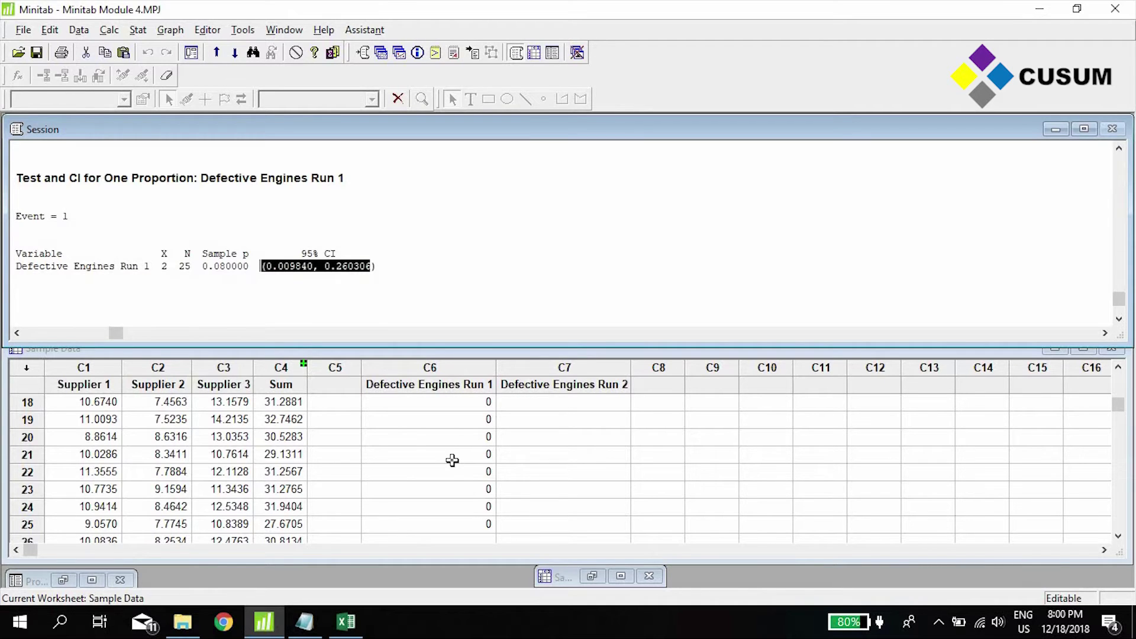
# - Delete the added entries in rows 11 to 25 of Defective Engines Run 1
pyautogui.click(474, 524)
pyautogui.click(473, 502)
pyautogui.scroll(-2, 479, 479)
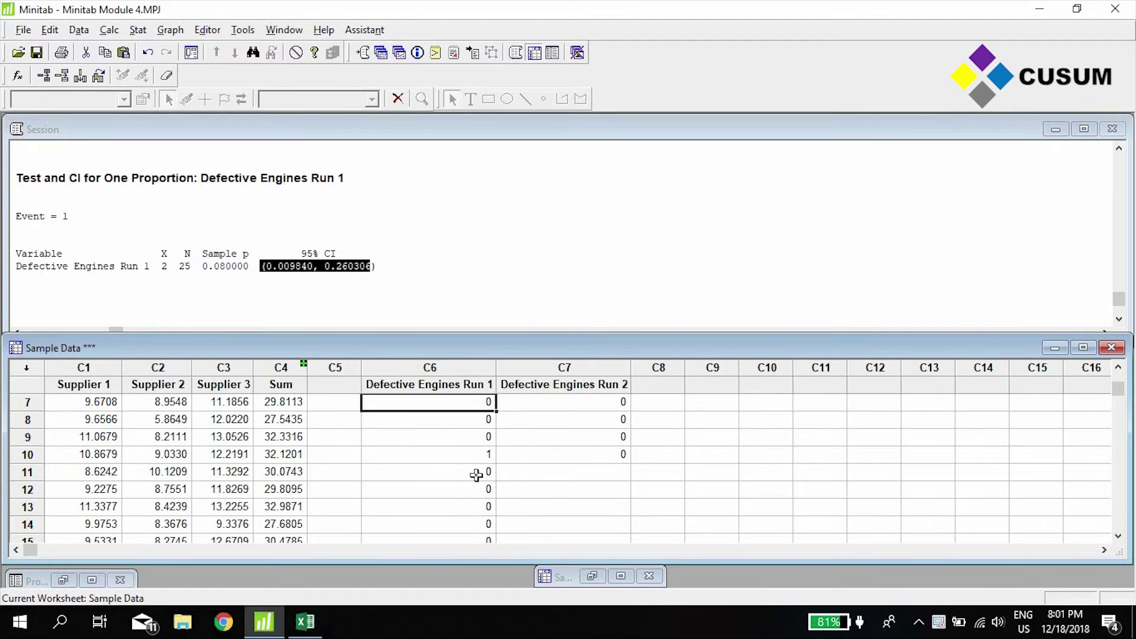
pyautogui.scroll(-4, 479, 497)
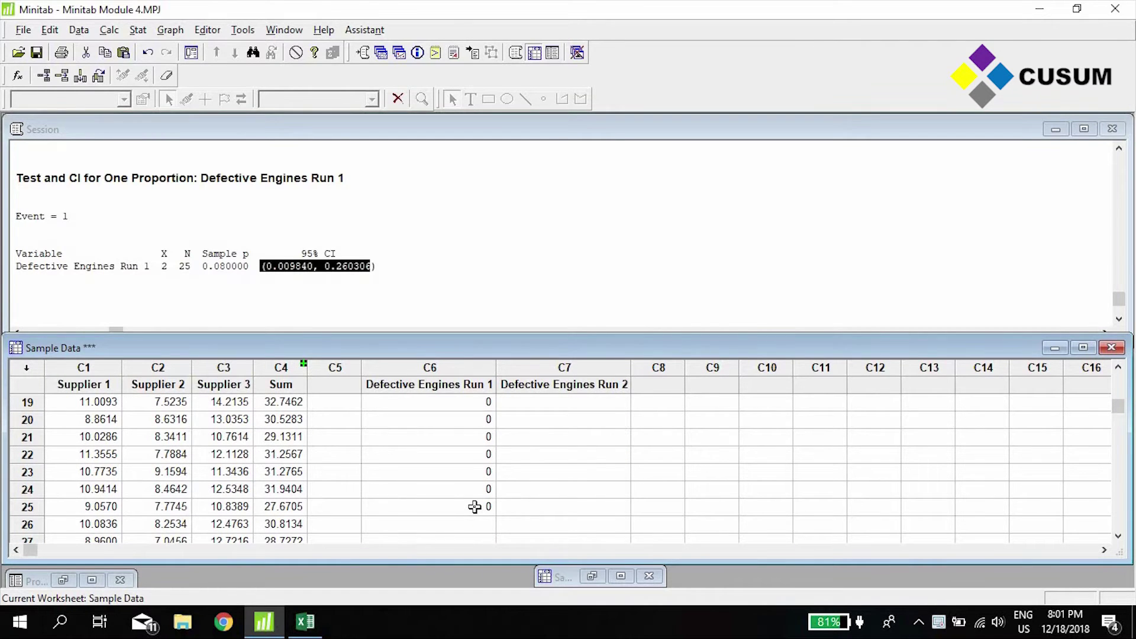
pyautogui.keyDown('shift'); pyautogui.click(474, 507); pyautogui.keyUp('shift')
pyautogui.scroll(3, 475, 507)
pyautogui.press('Delete')
pyautogui.scroll(1, 474, 507)
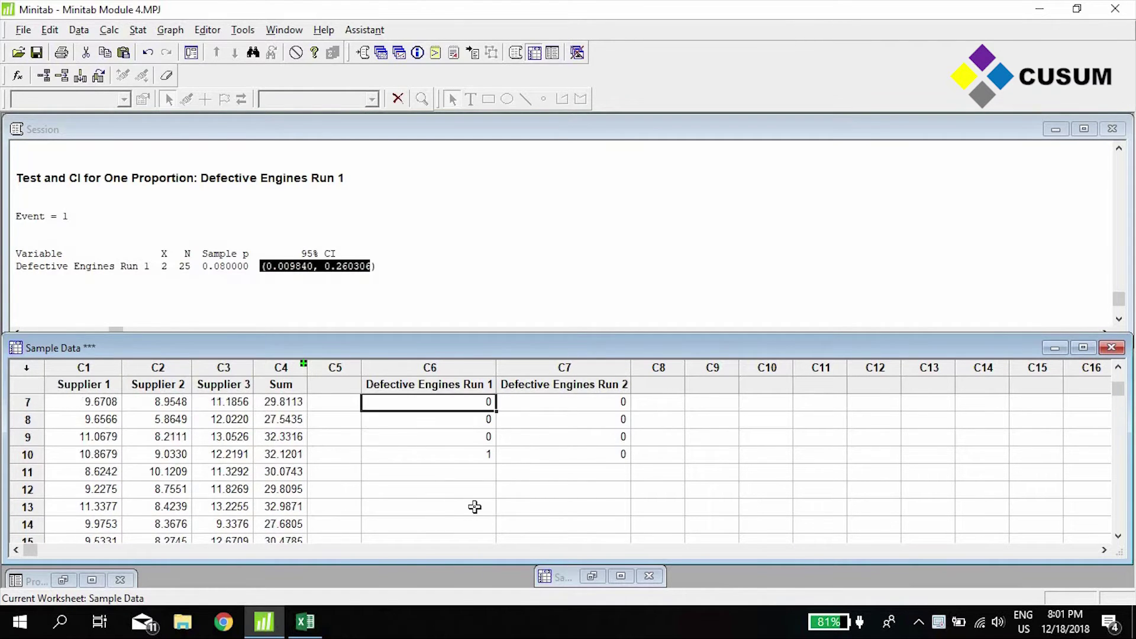
# - Return to the top of the worksheet and highlight the Defective Engines Run 1 and Run 2 columns for comparison
pyautogui.press('Up')
pyautogui.press('Up')
pyautogui.press('Up')
pyautogui.press('Up')
pyautogui.press('Up')
pyautogui.press('Up')
pyautogui.press('Up')
pyautogui.press('Right')
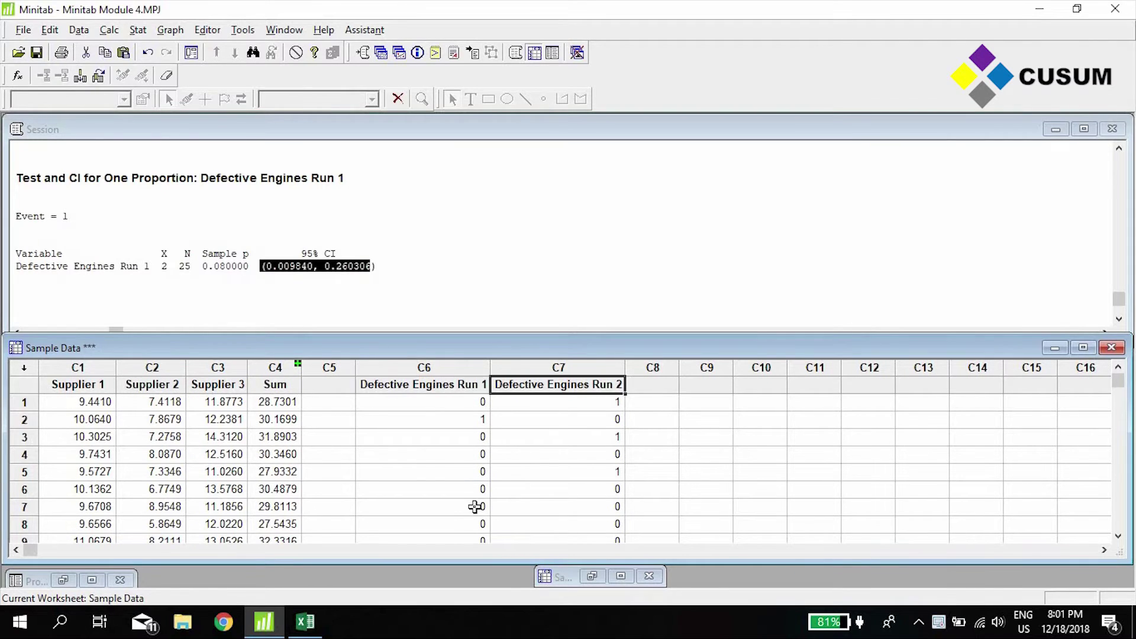
pyautogui.press('Left')
pyautogui.press('Right')
pyautogui.press('Left')
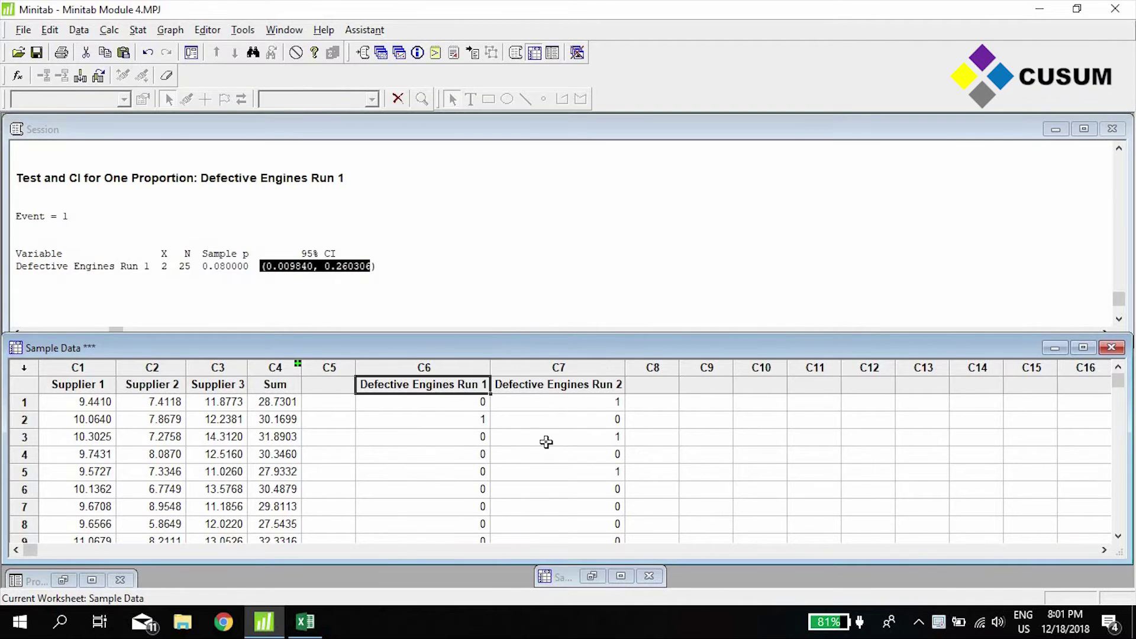
pyautogui.click(420, 366)
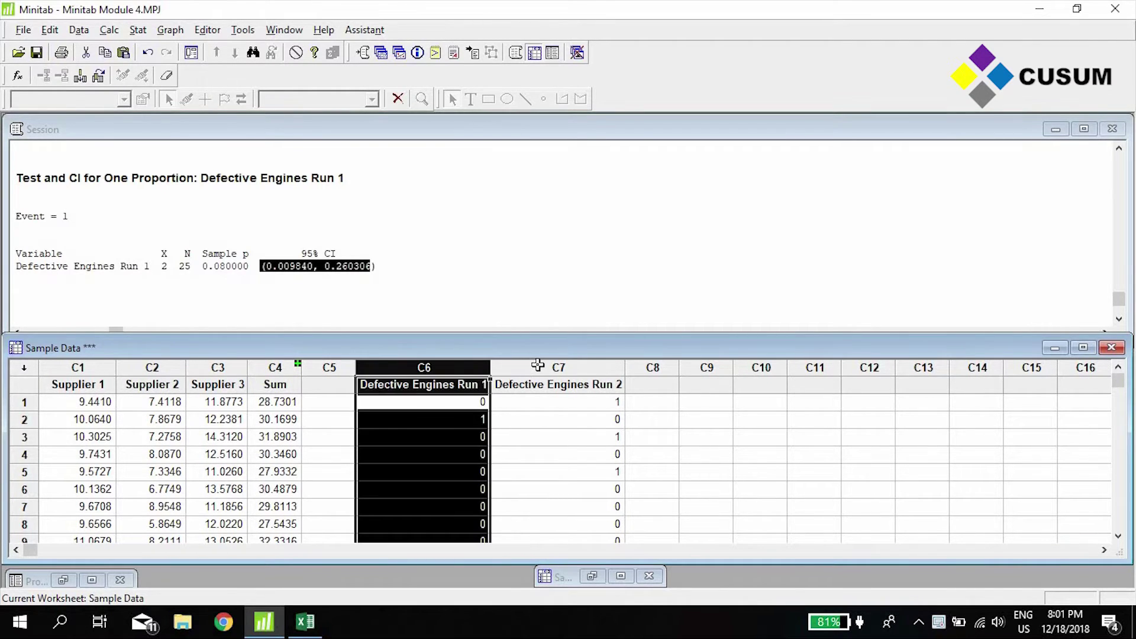
pyautogui.keyDown('shift'); pyautogui.click(537, 366); pyautogui.keyUp('shift')
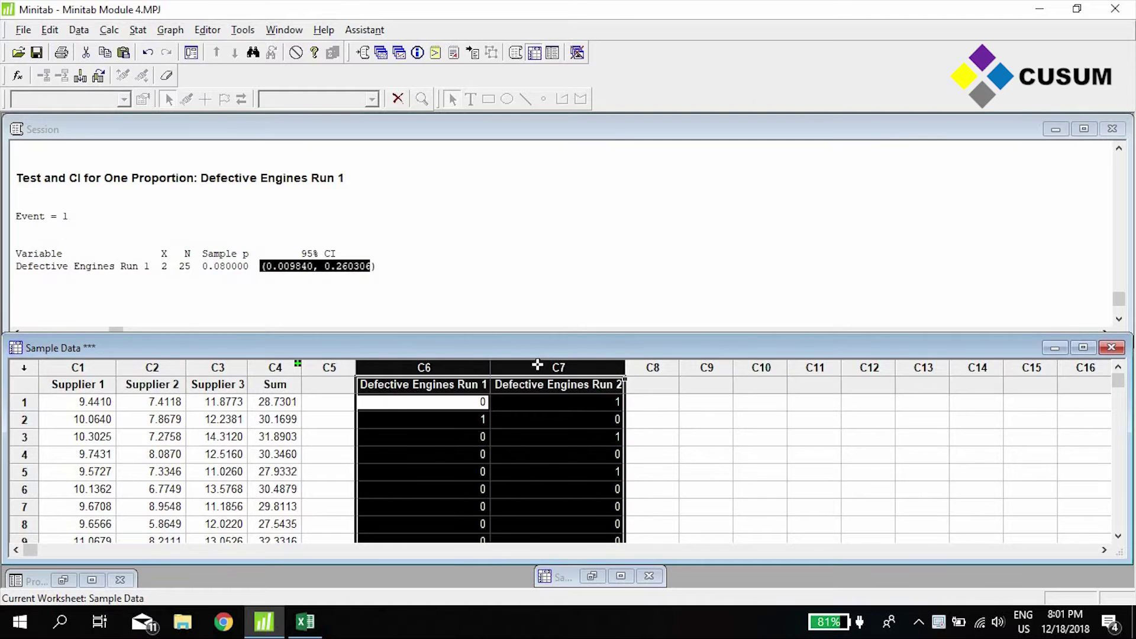
pyautogui.click(454, 401)
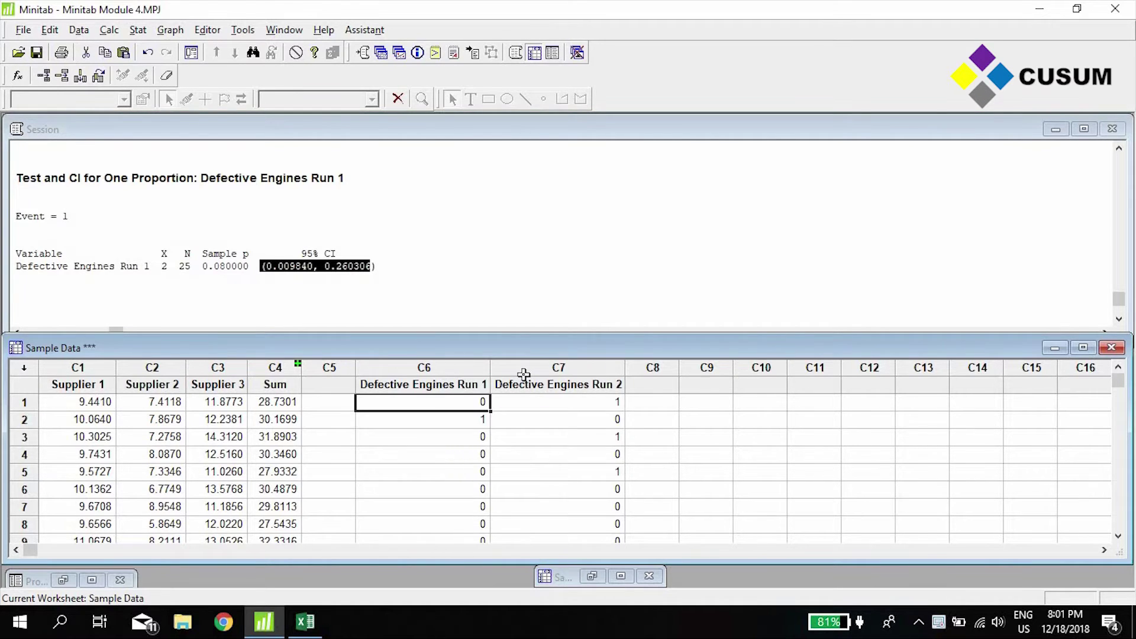
pyautogui.moveTo(524, 373); pyautogui.dragTo(424, 391)
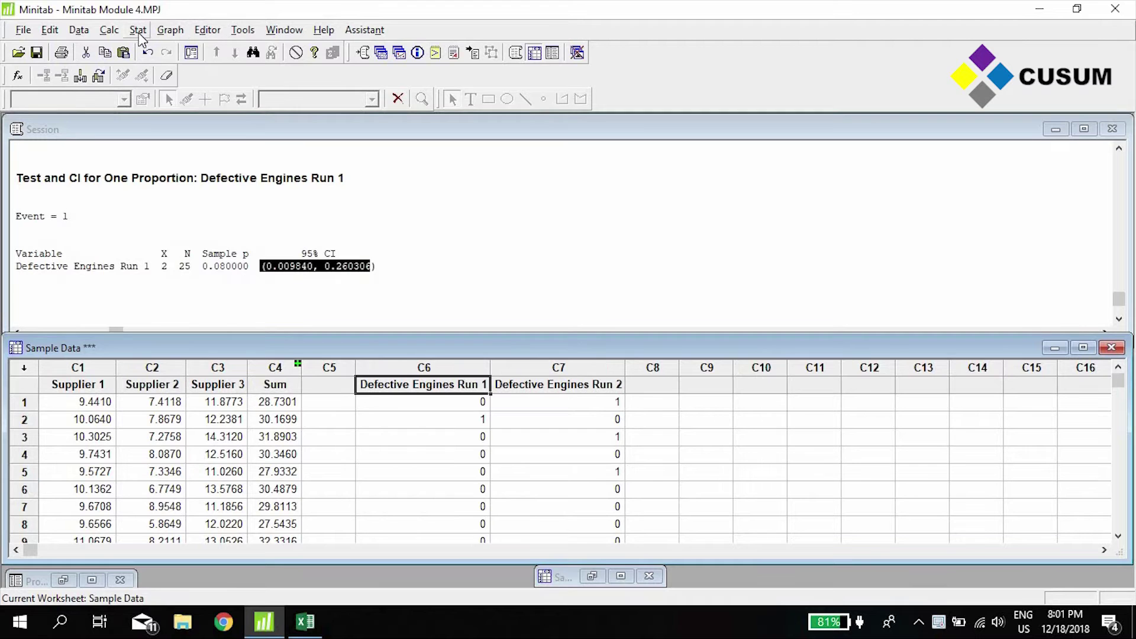
# - Set up a 2 Proportions test with samples in different columns: Defective Engines Run 1 first, Defective Engines Run 2 second
pyautogui.click(138, 31)
pyautogui.moveTo(178, 49)
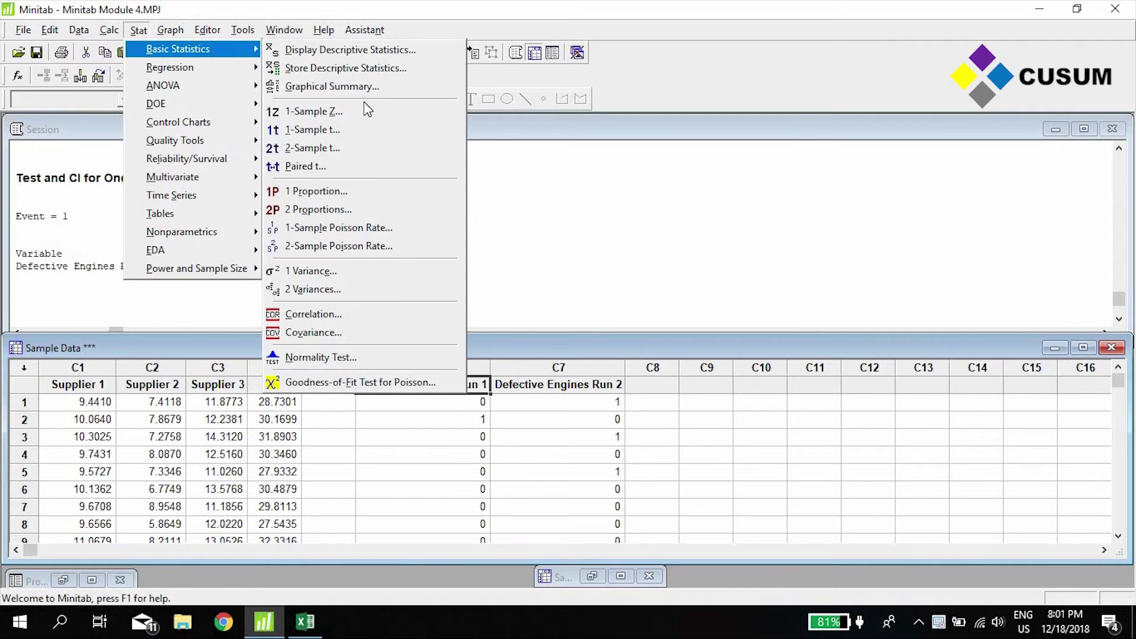
pyautogui.click(399, 217)
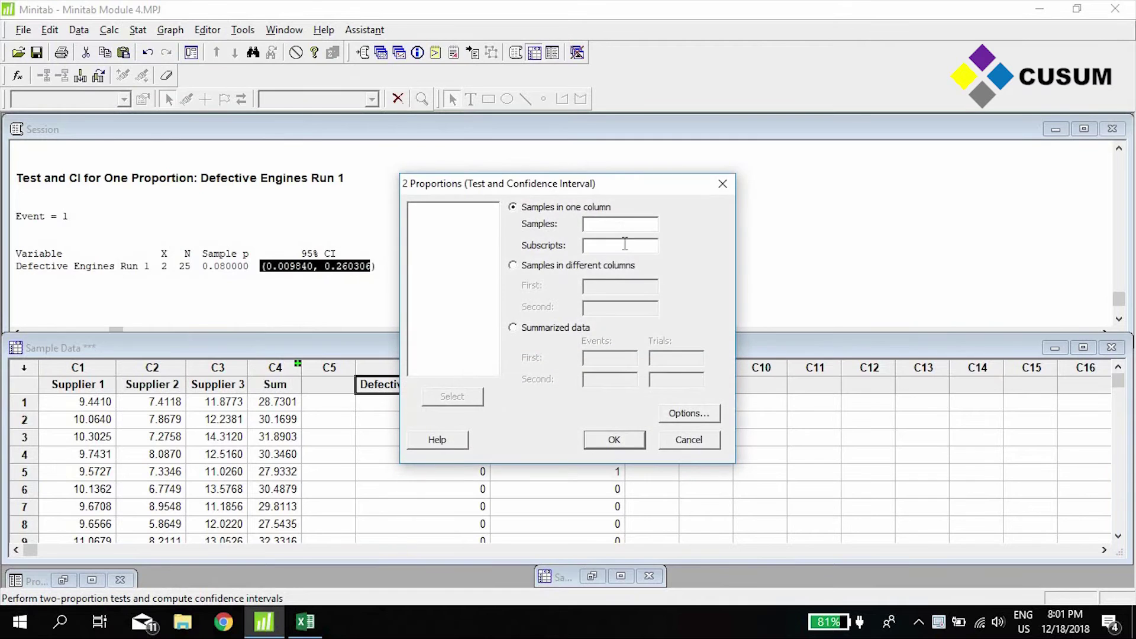
pyautogui.click(564, 269)
pyautogui.click(605, 287)
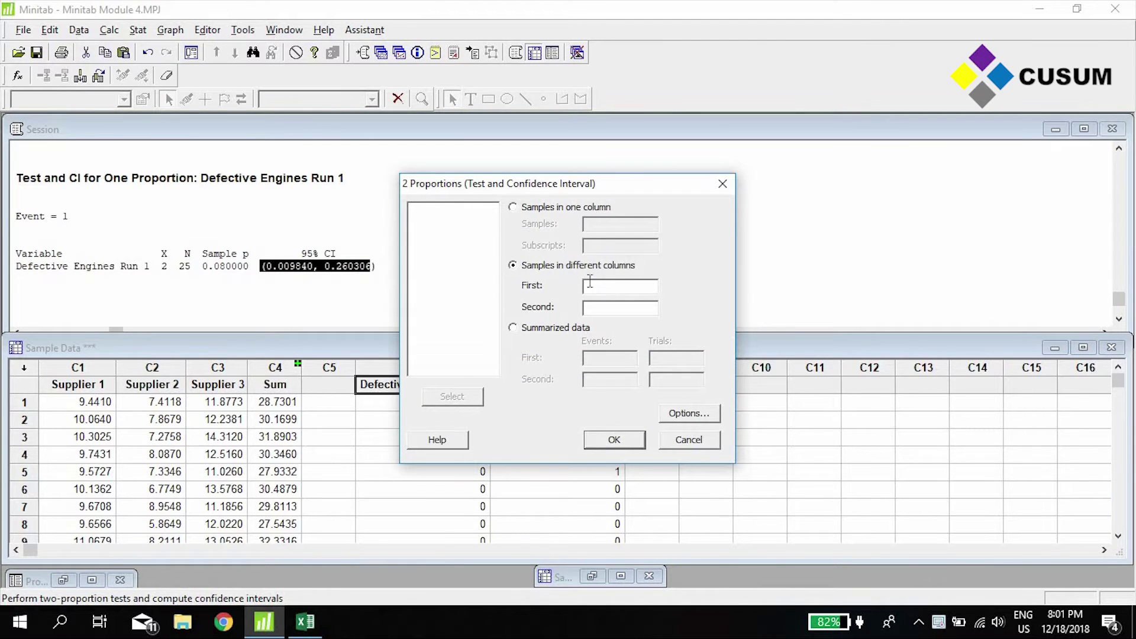
pyautogui.doubleClick(459, 255)
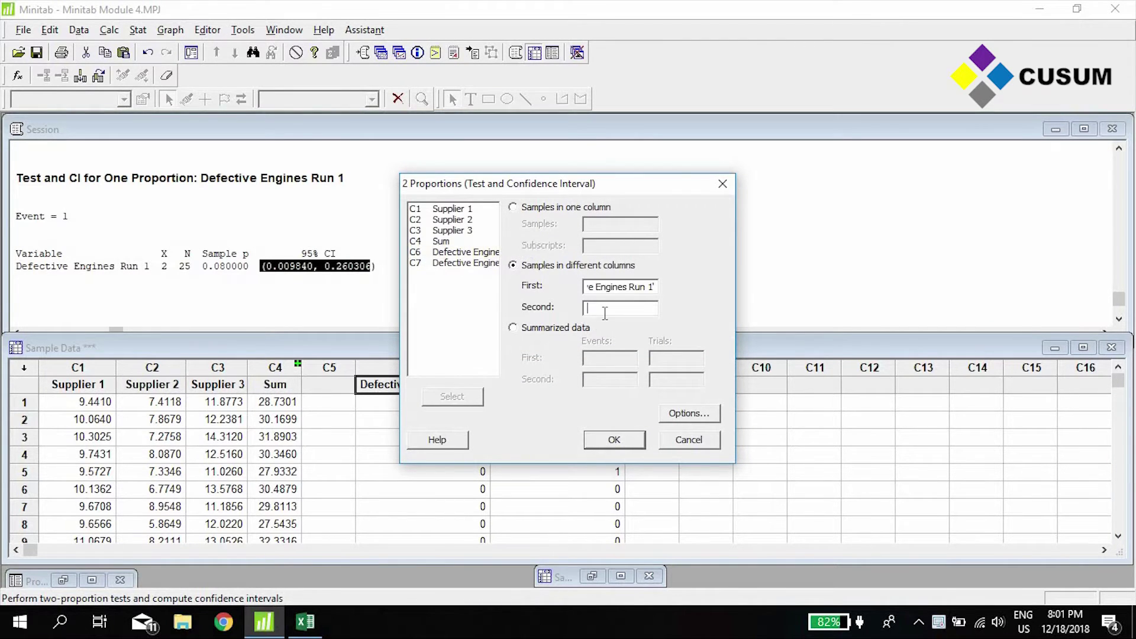
pyautogui.doubleClick(449, 262)
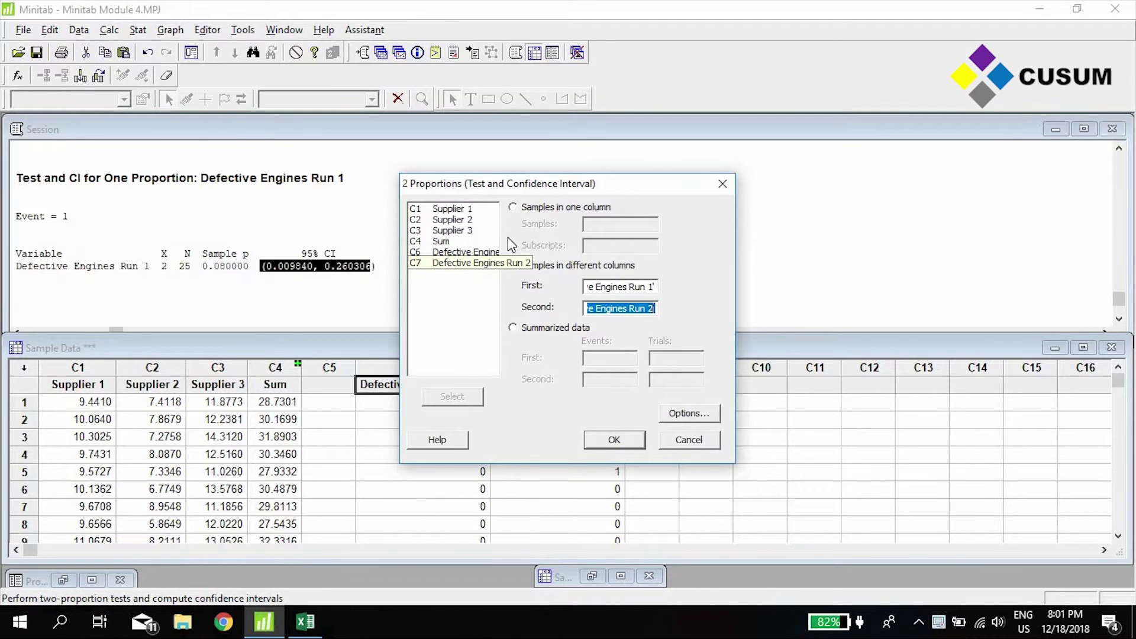
# - Run the 2 Proportions test at confidence level 95.0, test difference 0.0 and alternative not equal, and enlarge the Session window
pyautogui.click(687, 414)
pyautogui.moveTo(592, 241); pyautogui.dragTo(278, 299)
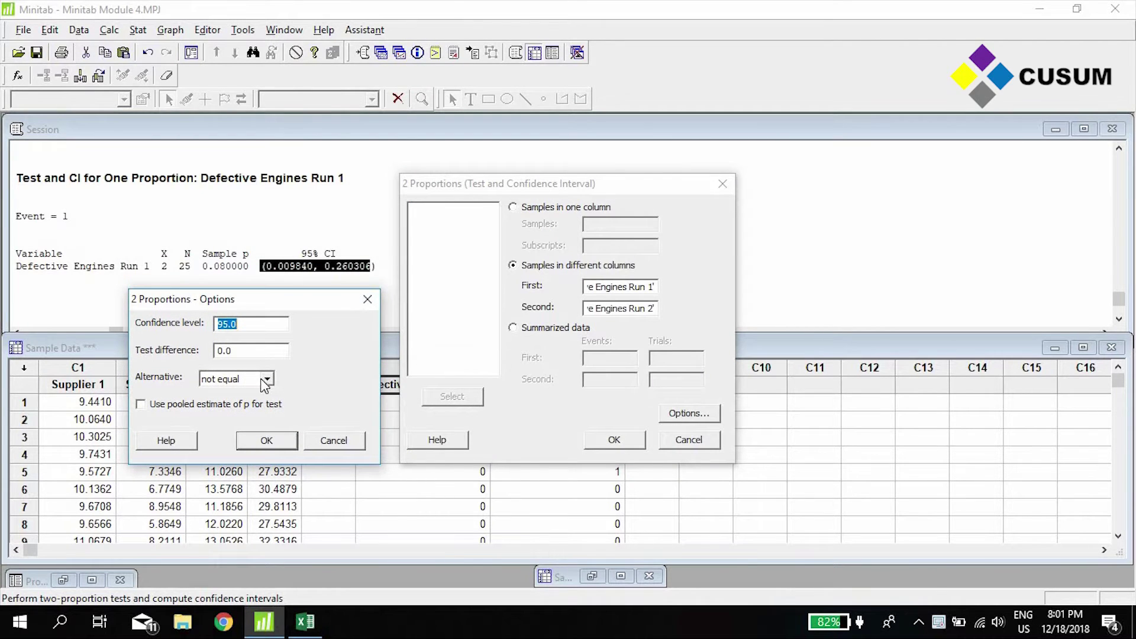
pyautogui.click(266, 441)
pyautogui.click(626, 442)
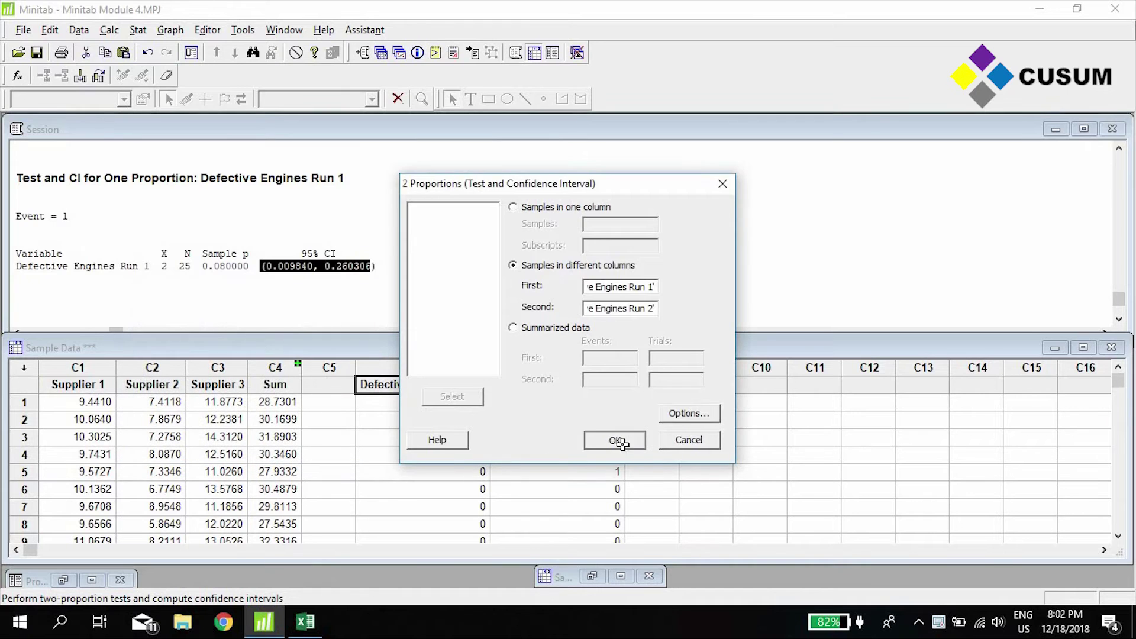
pyautogui.moveTo(355, 347); pyautogui.dragTo(354, 394)
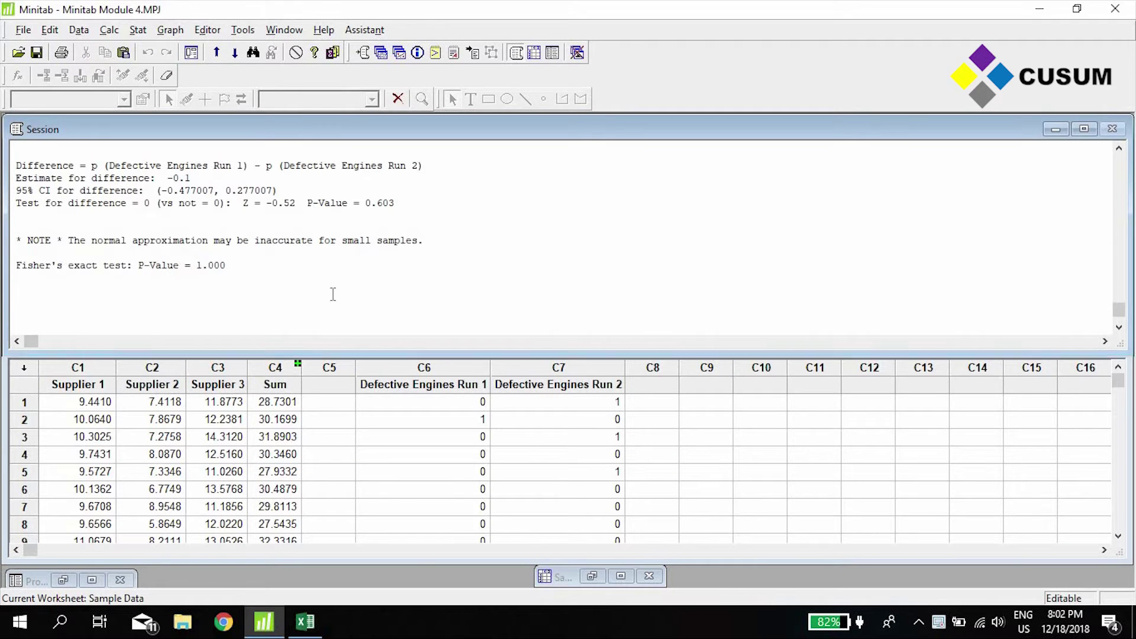
pyautogui.scroll(3, 333, 294)
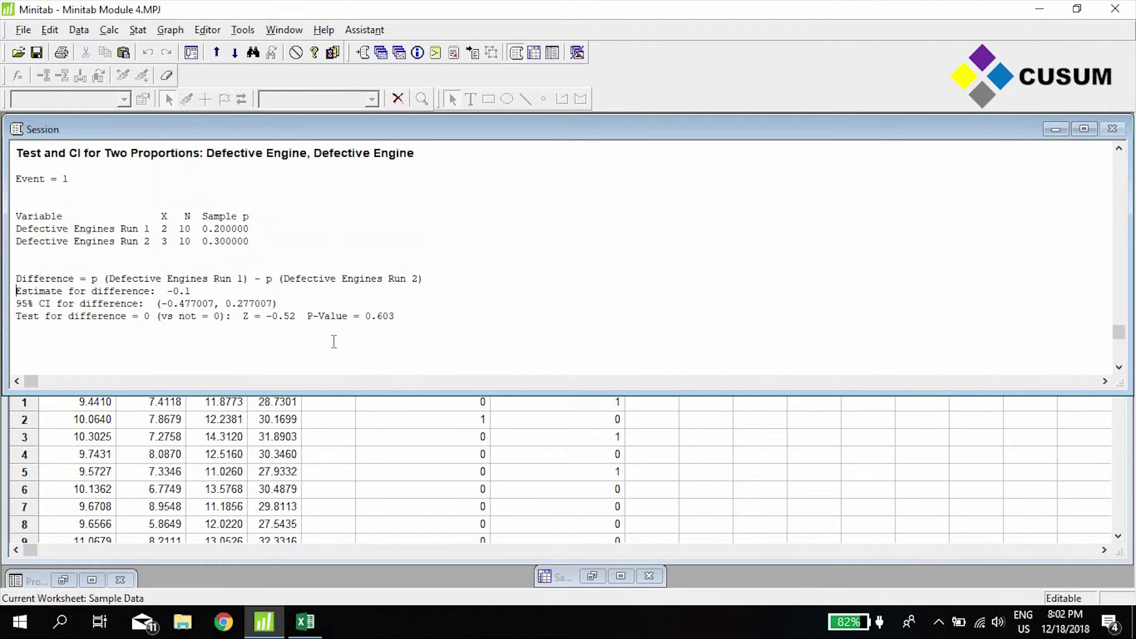
# - Highlight the event counts and run labels of Defective Engines Run 1 and Run 2 in the two-proportion output
pyautogui.doubleClick(163, 230)
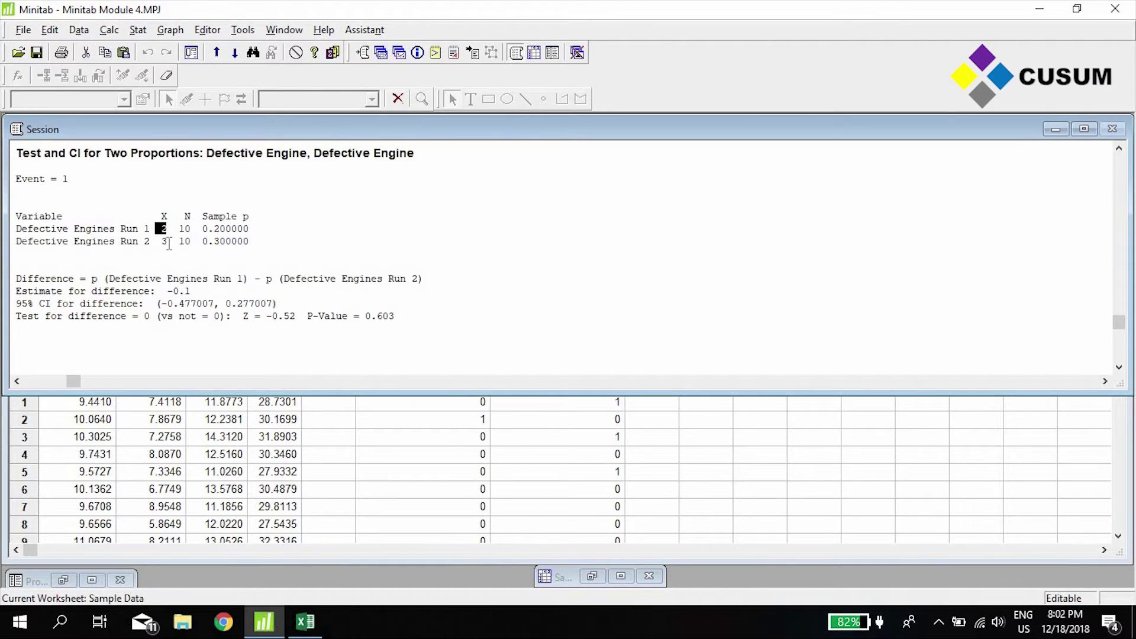
pyautogui.doubleClick(158, 241)
pyautogui.click(144, 242)
pyautogui.moveTo(249, 228); pyautogui.dragTo(132, 230)
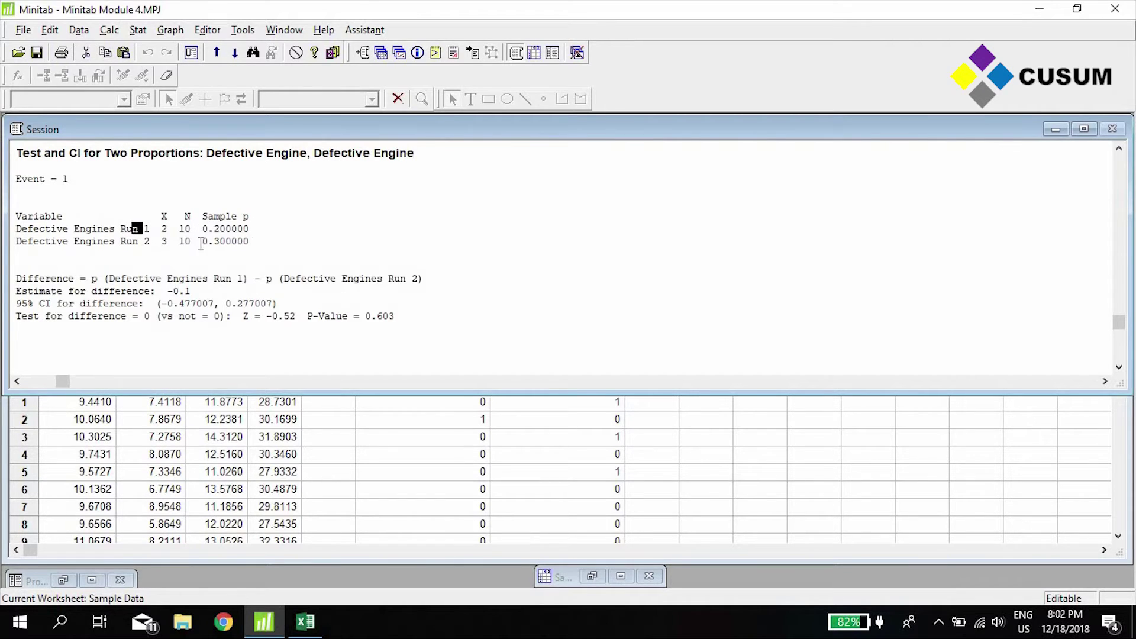
pyautogui.moveTo(250, 242); pyautogui.dragTo(121, 241)
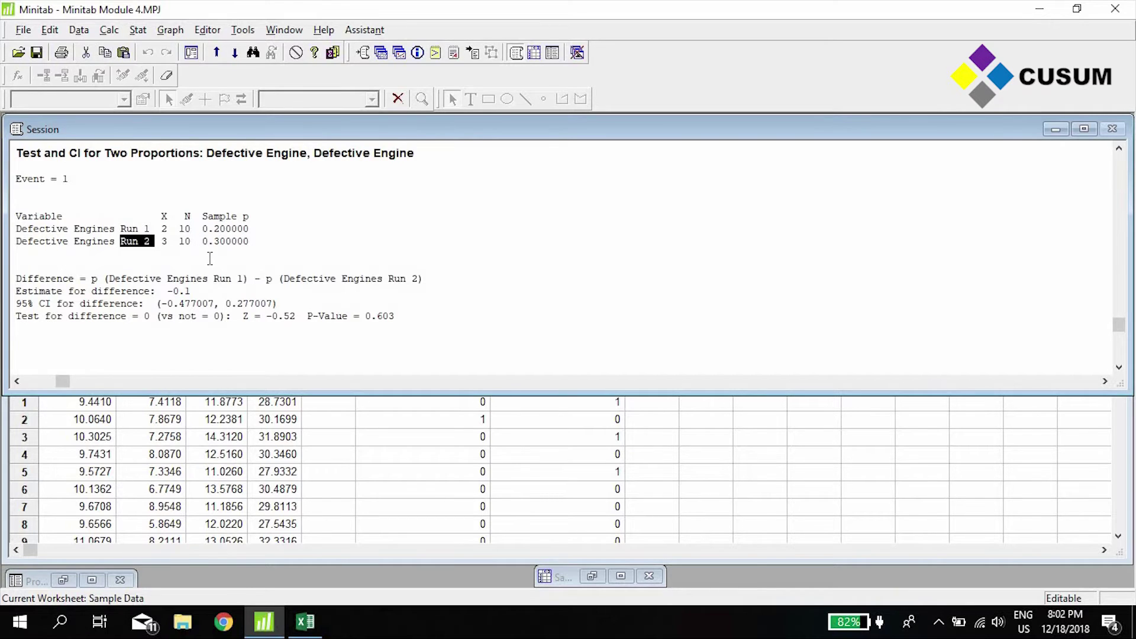
pyautogui.scroll(-1, 198, 236)
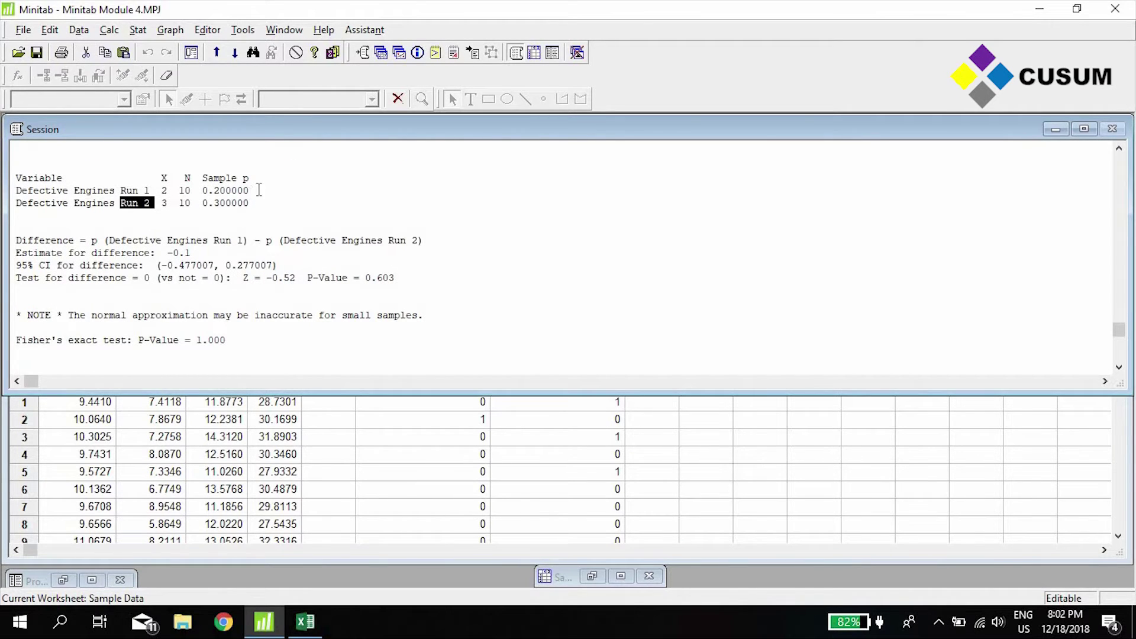
# - Highlight the sample size, both run rows and the P-Value of the test for difference in the two-proportion output
pyautogui.moveTo(204, 191)
pyautogui.mouseDown()
pyautogui.moveTo(250, 192)
pyautogui.moveTo(203, 203)
pyautogui.moveTo(191, 190)
pyautogui.moveTo(194, 203)
pyautogui.mouseUp()
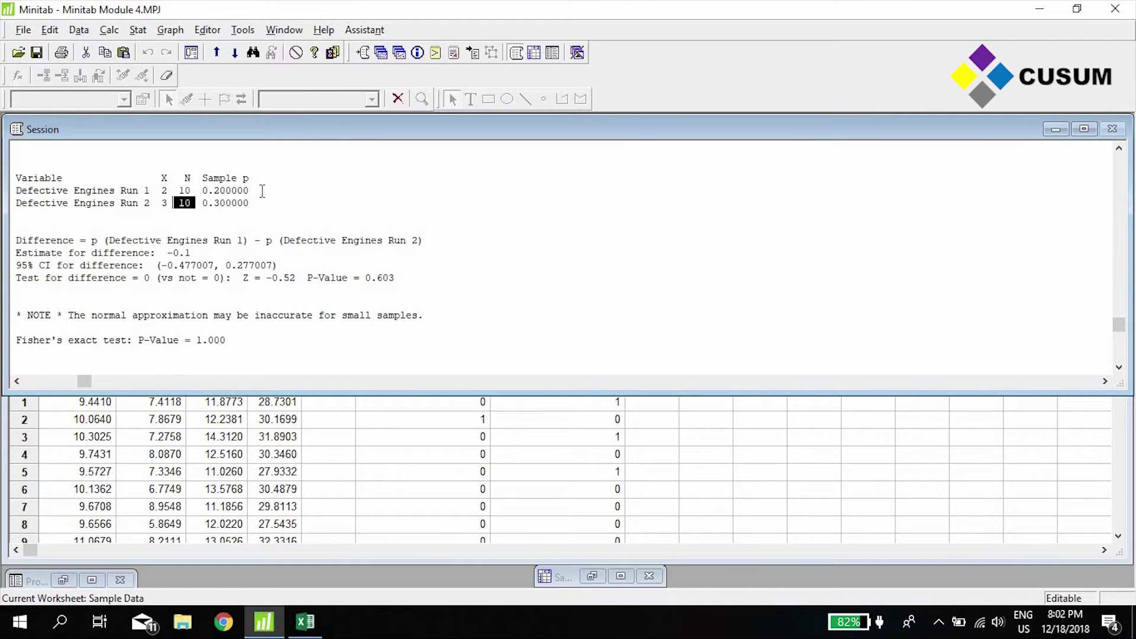
pyautogui.moveTo(249, 191); pyautogui.dragTo(121, 193)
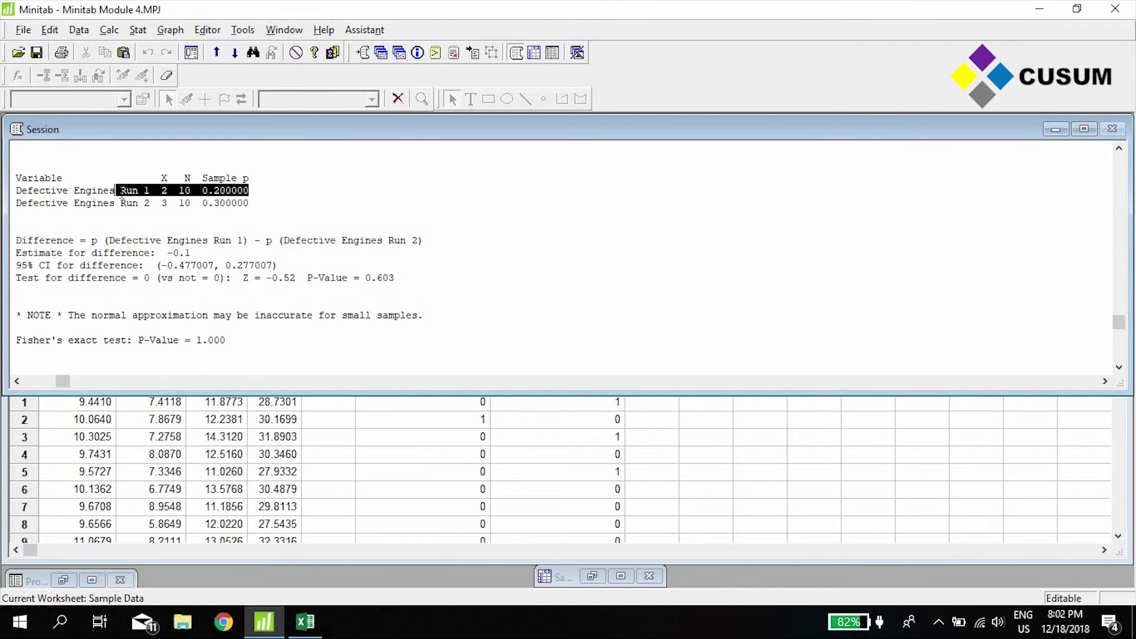
pyautogui.moveTo(250, 203); pyautogui.dragTo(118, 193)
pyautogui.moveTo(121, 190); pyautogui.dragTo(122, 189)
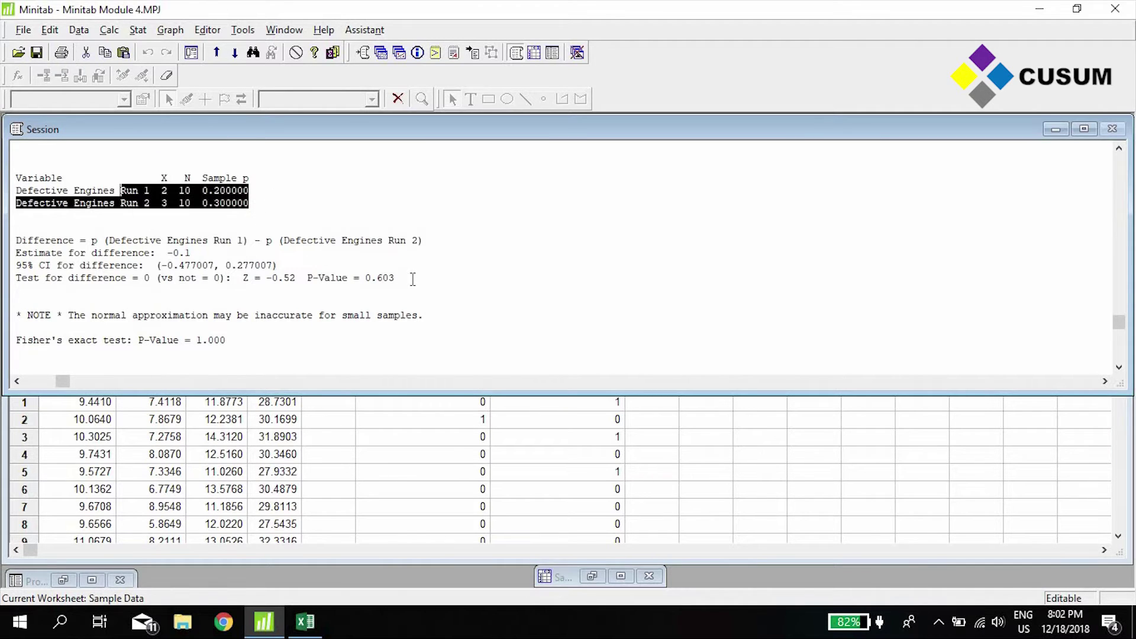
pyautogui.moveTo(392, 279); pyautogui.dragTo(373, 287)
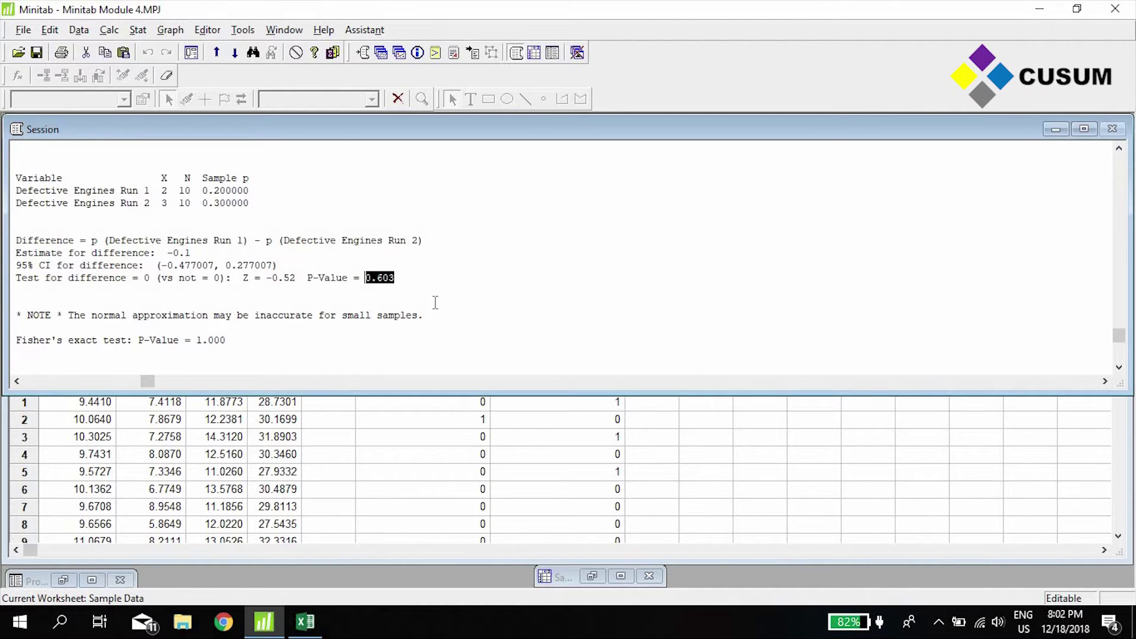
# - Select the Defective Engines Run 1 and Run 2 worksheet columns and compare them with their rows in the test output
pyautogui.click(483, 456)
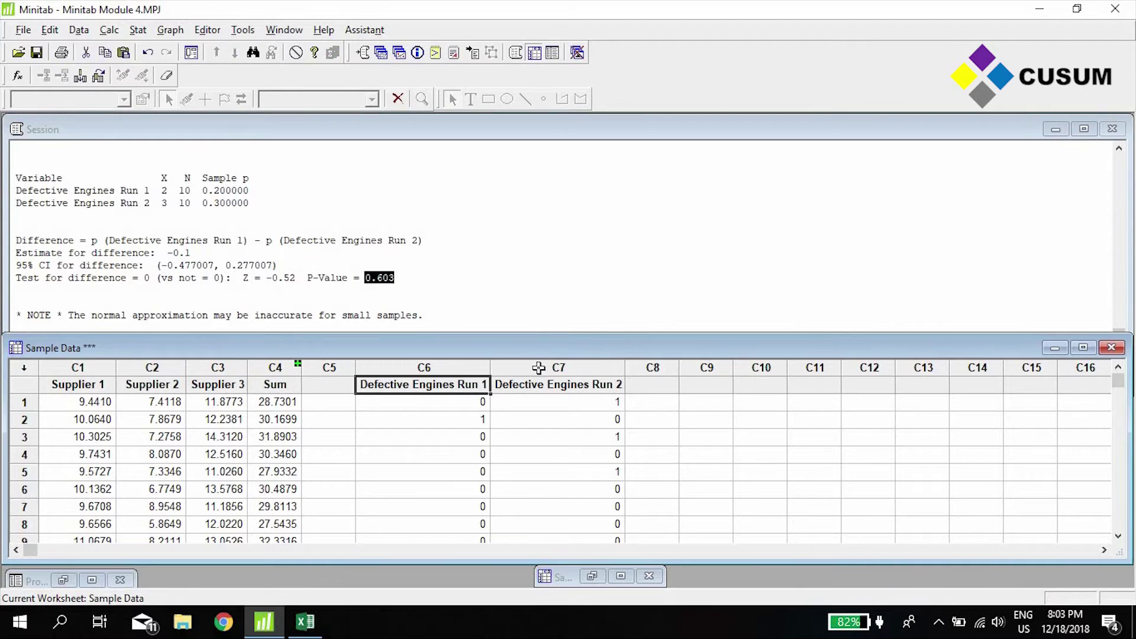
pyautogui.moveTo(538, 368); pyautogui.dragTo(424, 368)
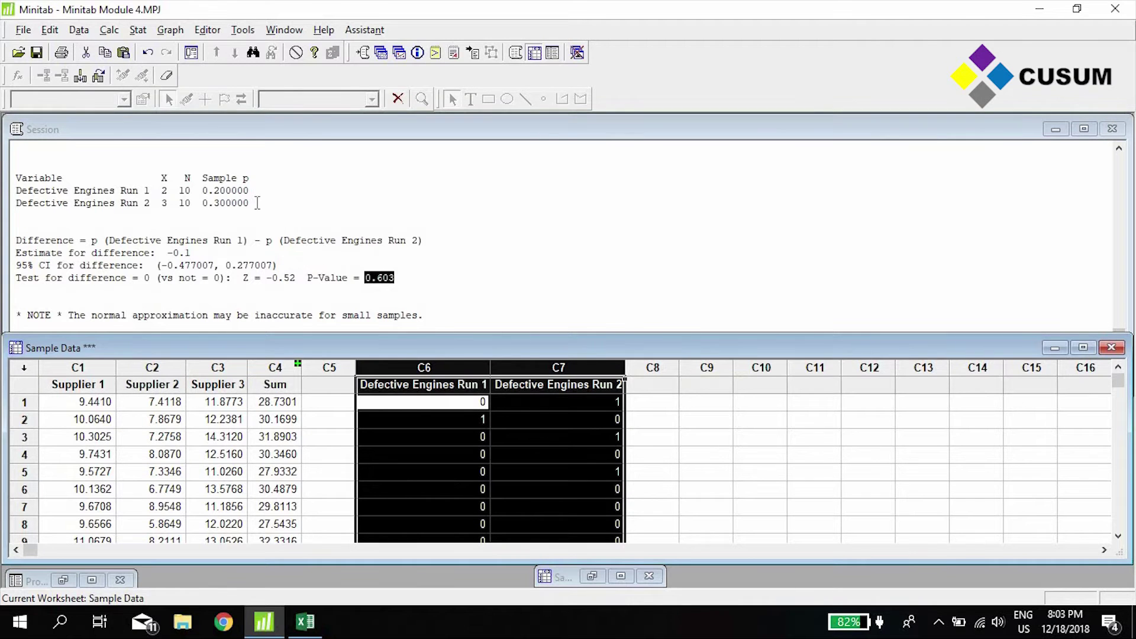
pyautogui.moveTo(264, 203); pyautogui.dragTo(5, 186)
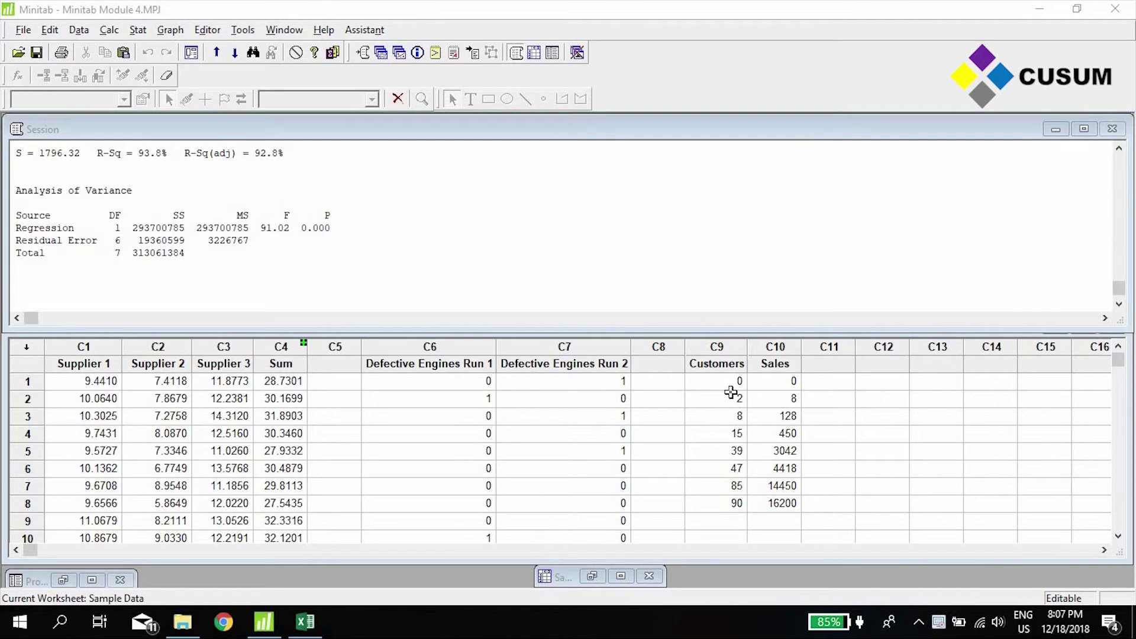
# - Create a linear Fitted Line Plot with Sales as the response and Customers as the predictor
pyautogui.click(719, 364)
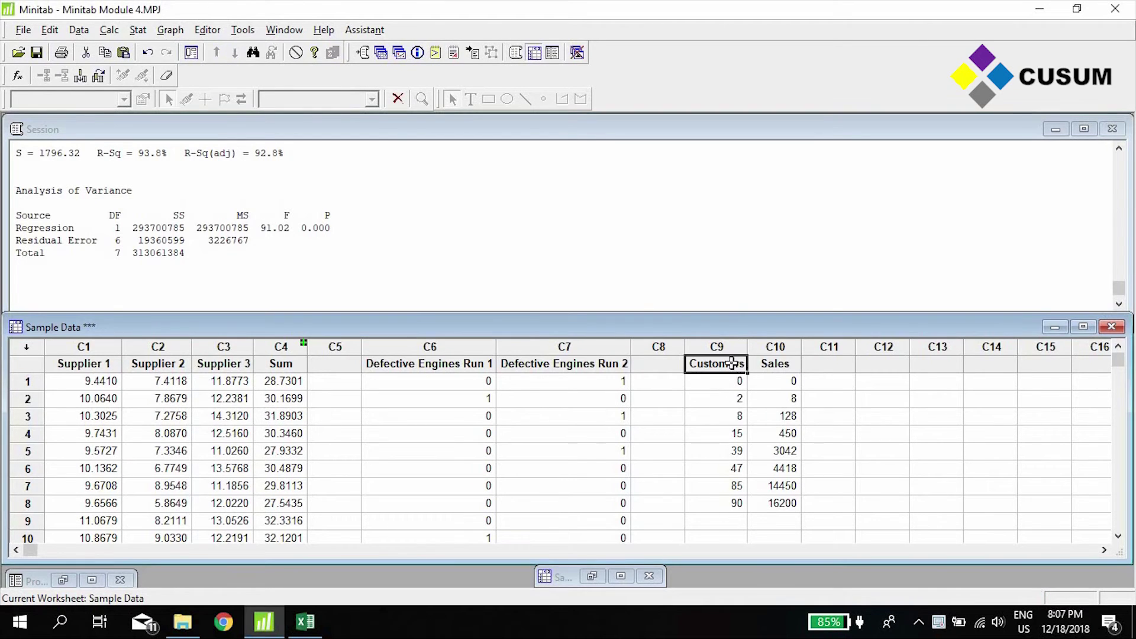
pyautogui.click(142, 32)
pyautogui.moveTo(193, 67)
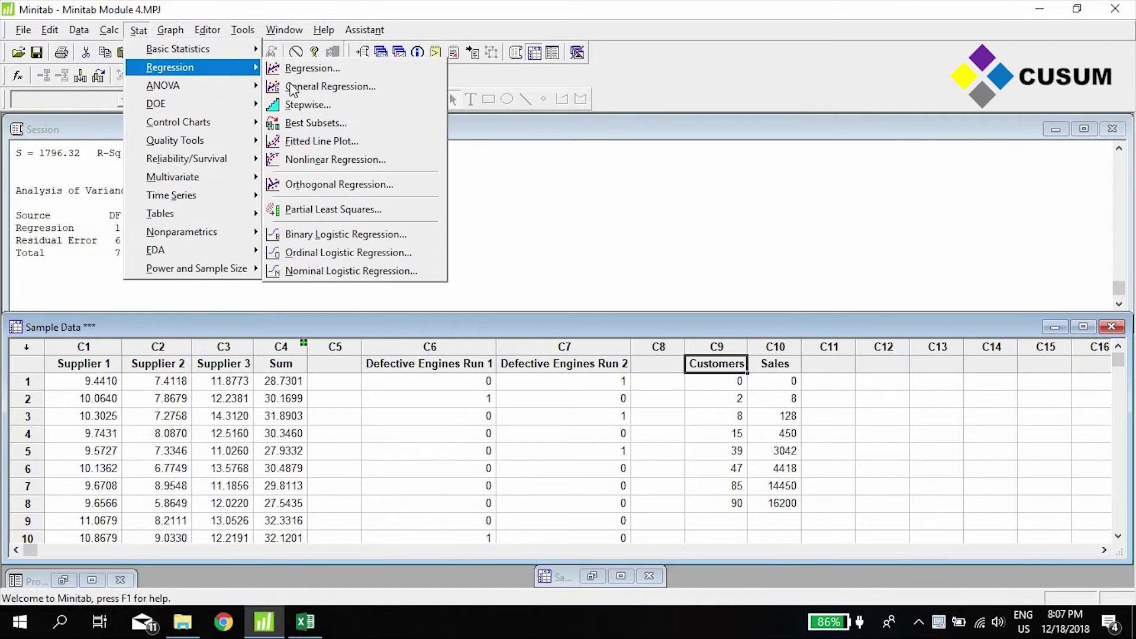
pyautogui.click(392, 141)
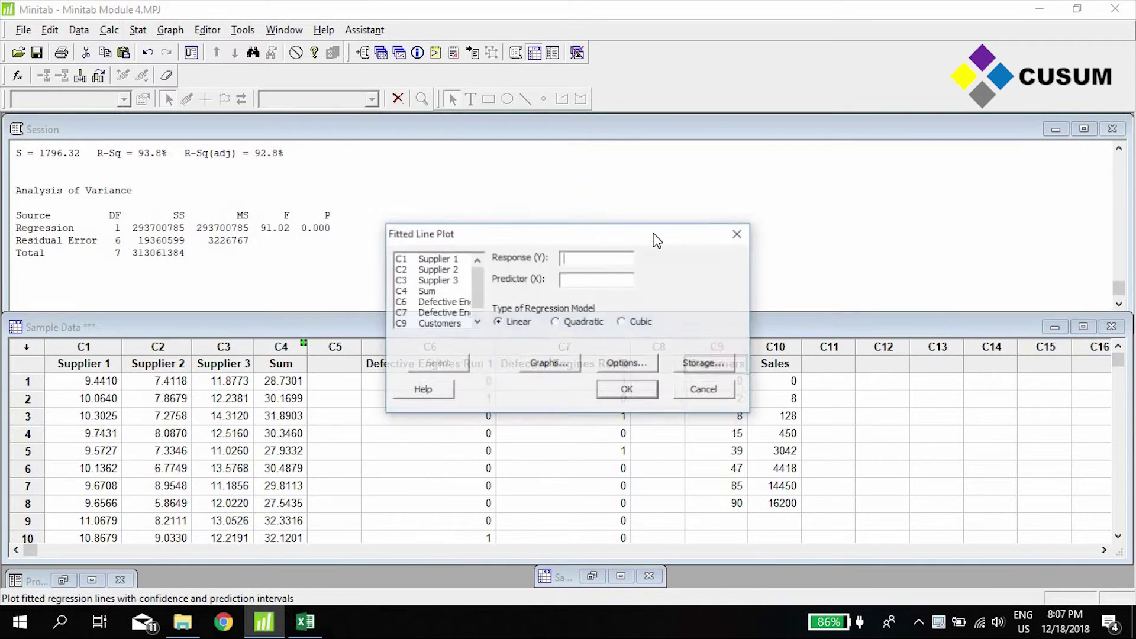
pyautogui.moveTo(697, 231); pyautogui.dragTo(693, 120)
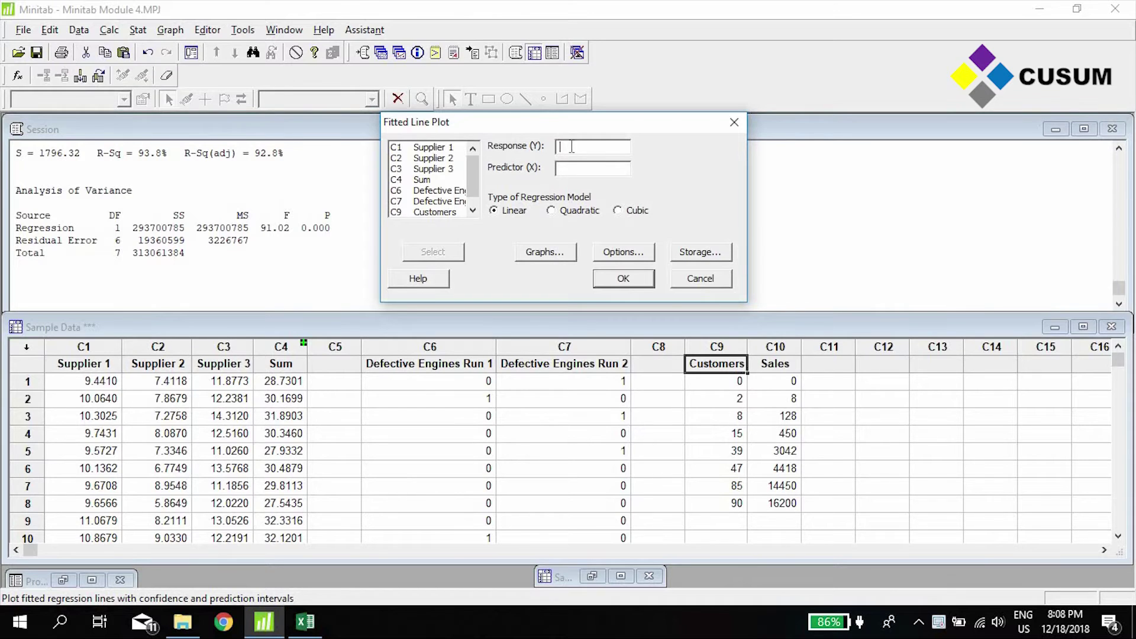
pyautogui.click(473, 210)
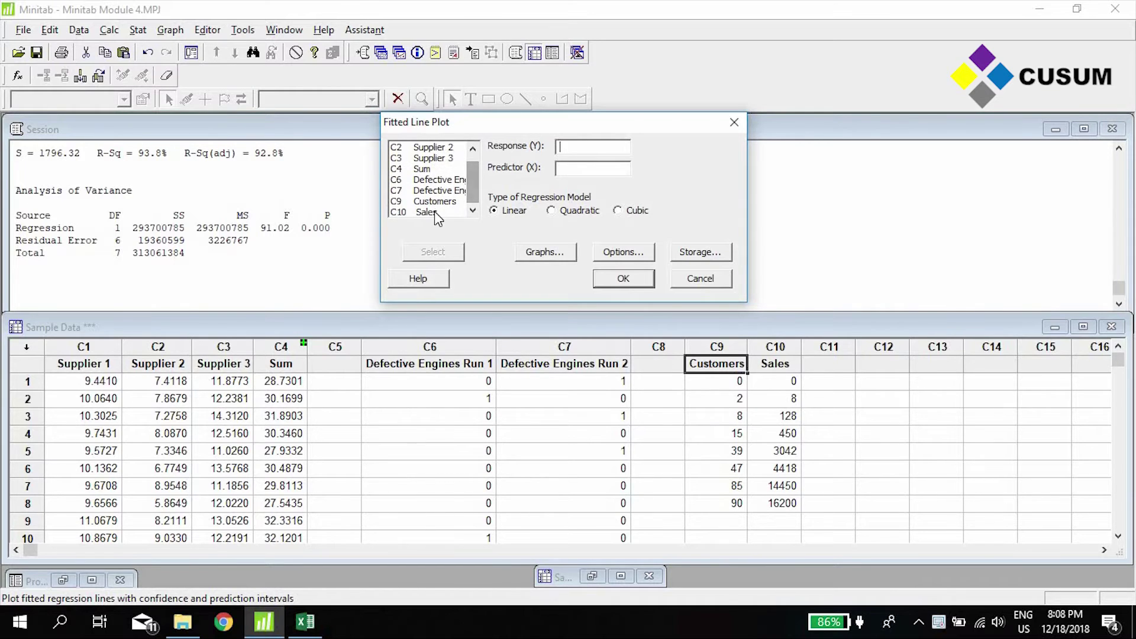
pyautogui.doubleClick(435, 211)
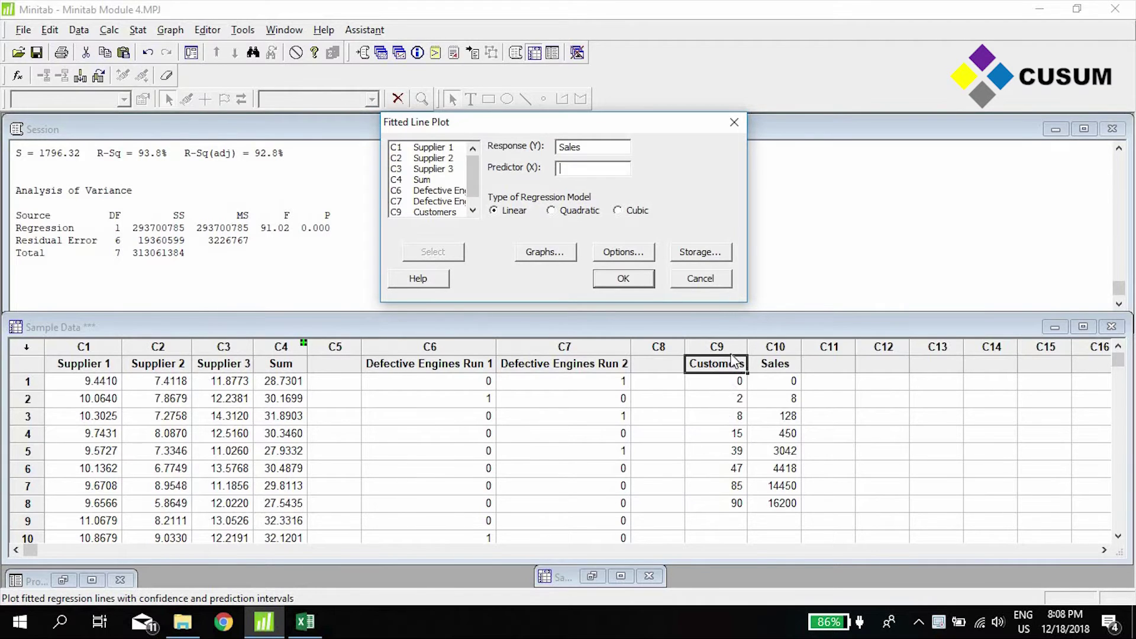
pyautogui.click(472, 210)
pyautogui.doubleClick(434, 201)
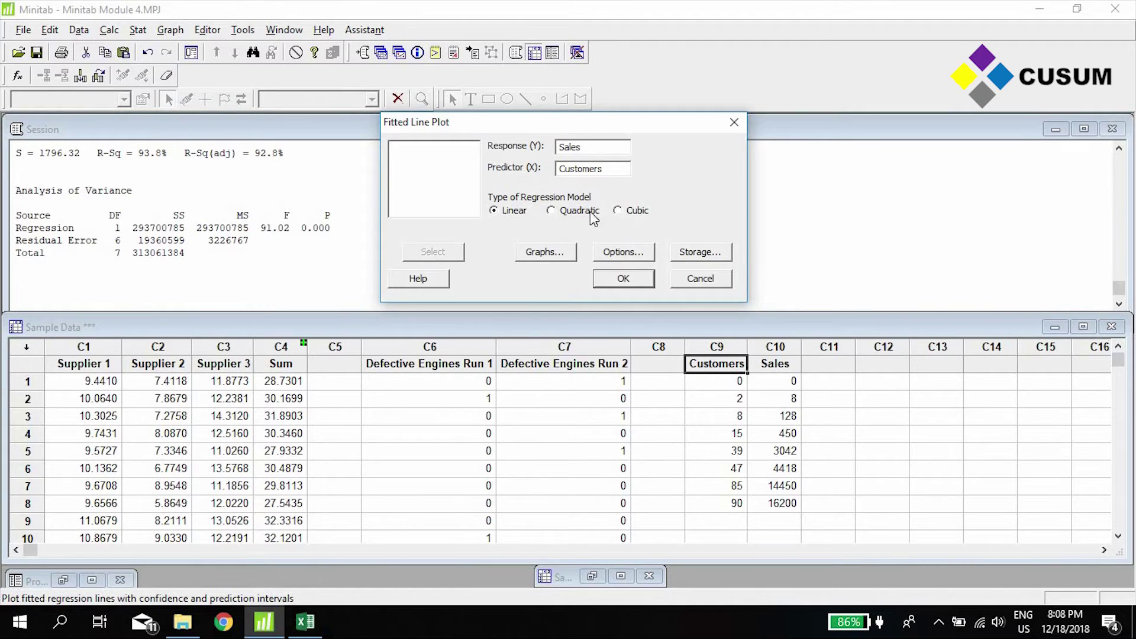
pyautogui.click(624, 279)
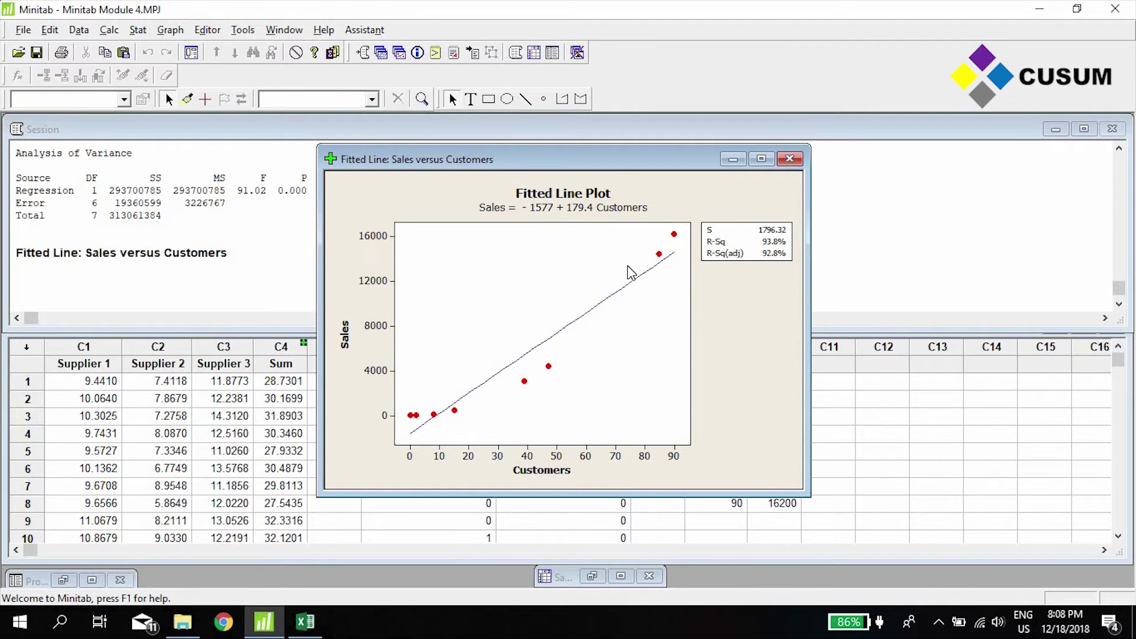
# - Move the linear fitted line plot clear of the Customers and Sales columns and examine its equation, R-Sq table and regression line
pyautogui.moveTo(606, 158); pyautogui.dragTo(478, 167)
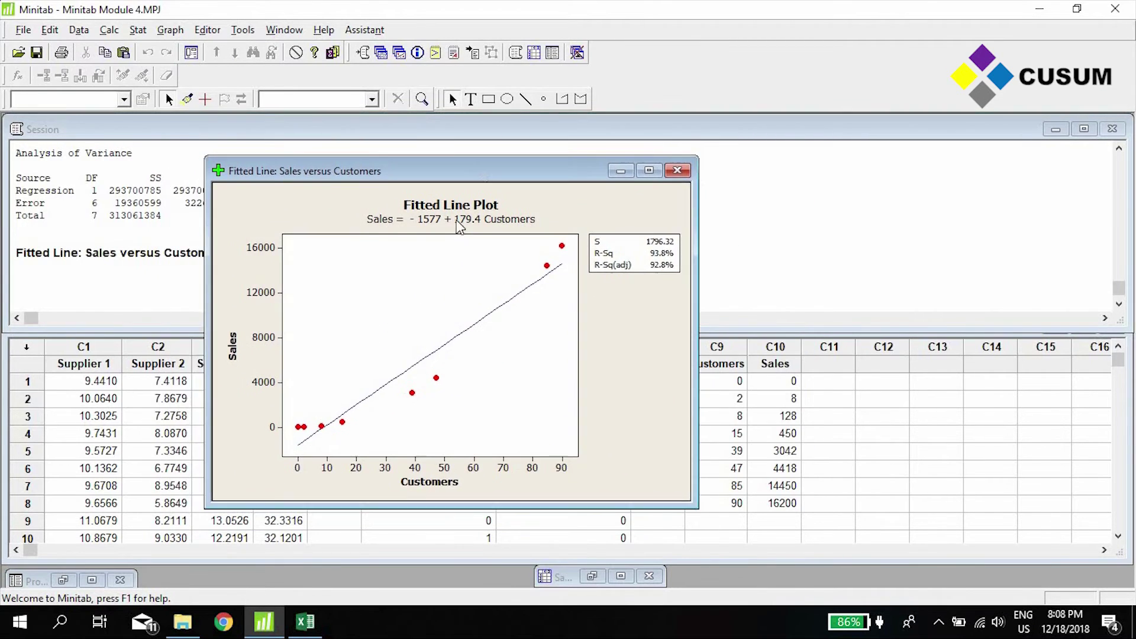
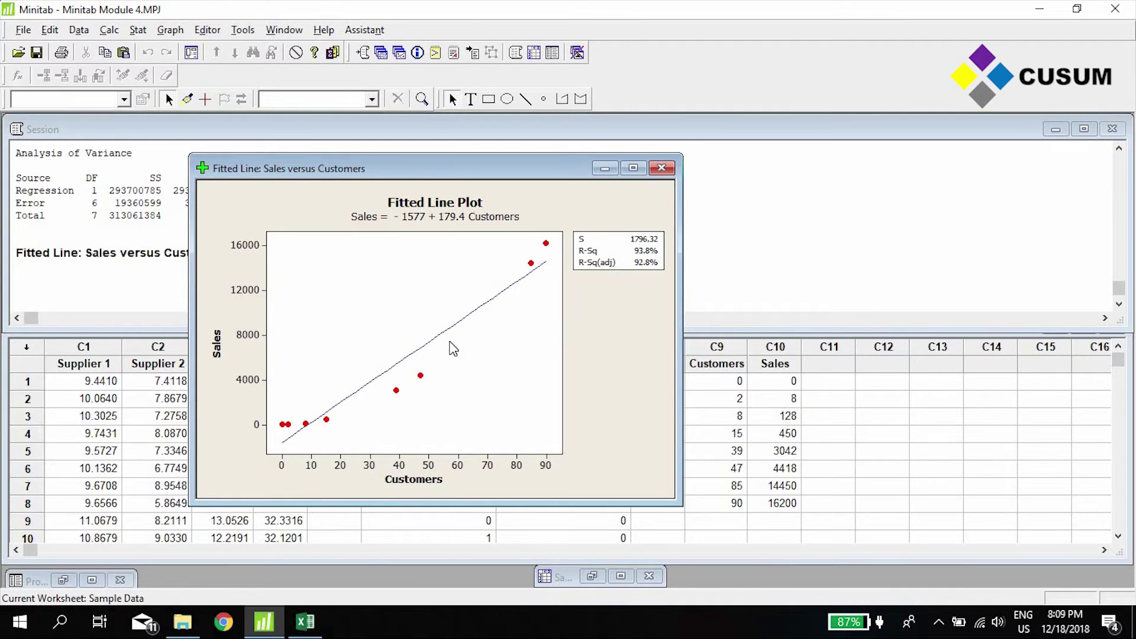
pyautogui.click(456, 216)
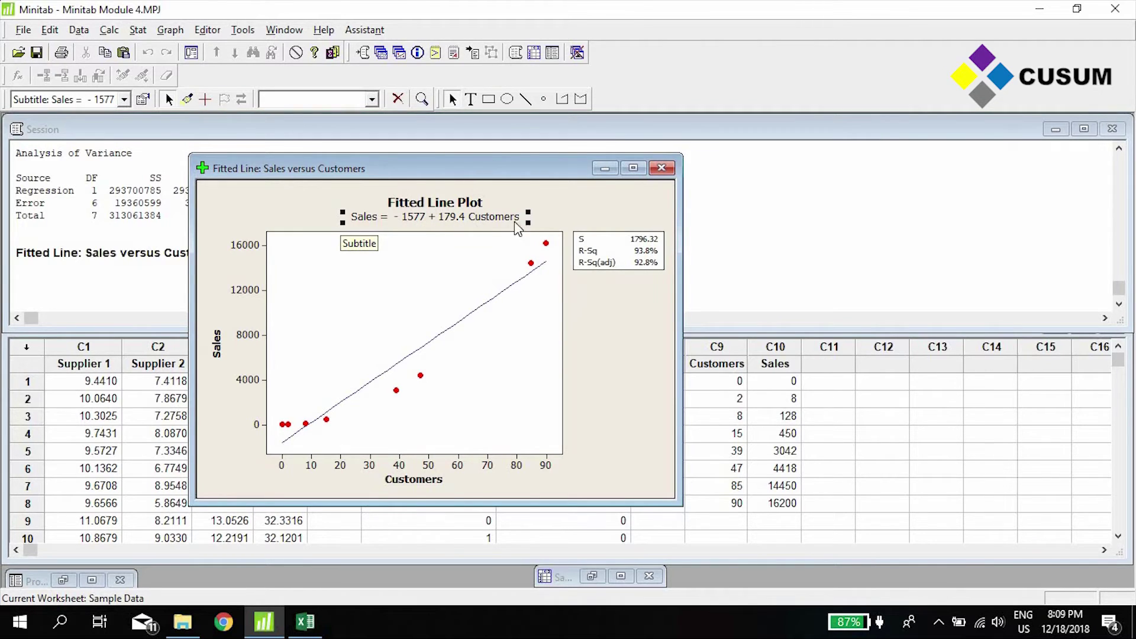
pyautogui.click(612, 257)
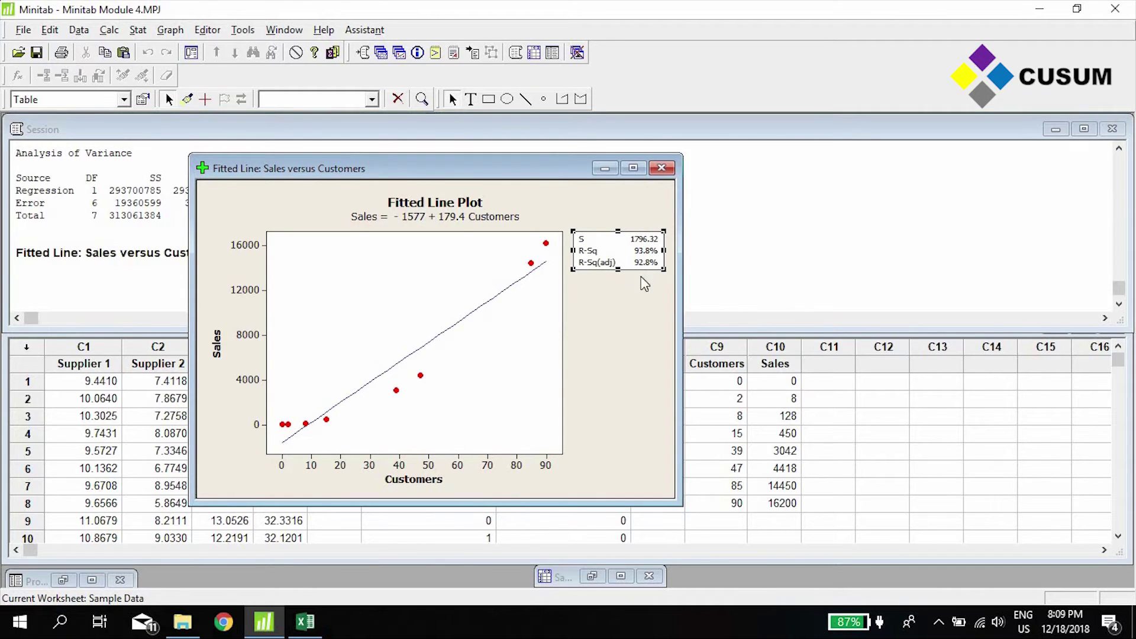
pyautogui.click(297, 433)
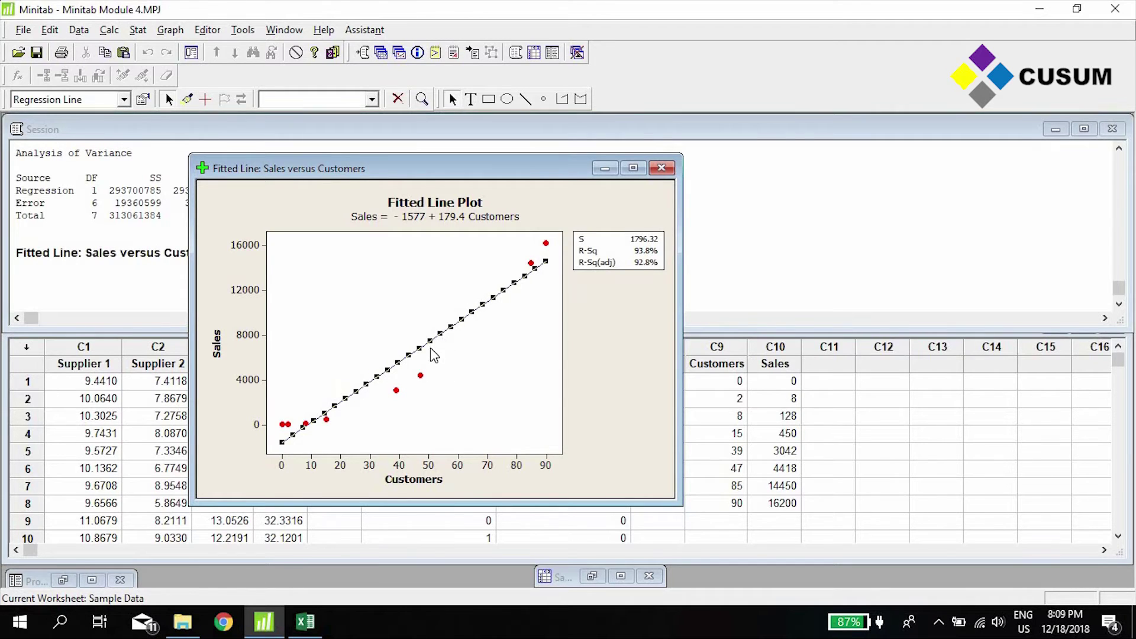
pyautogui.click(139, 31)
pyautogui.moveTo(169, 63)
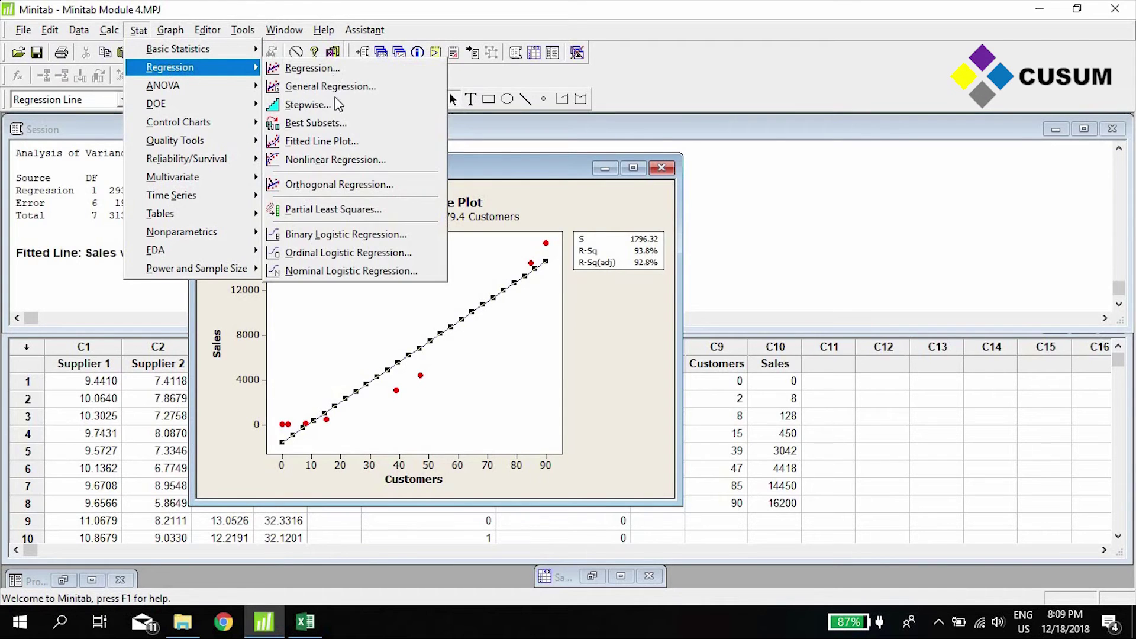
pyautogui.click(643, 335)
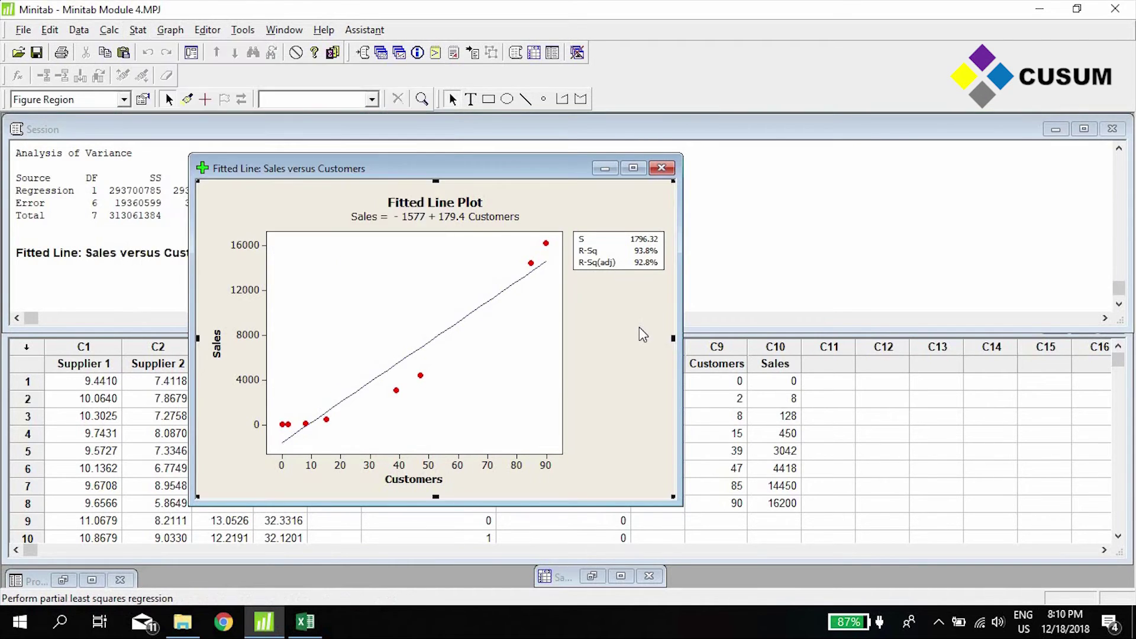
# - Rerun the Fitted Line Plot of Sales versus Customers with the Quadratic regression model
pyautogui.hotkey('ctrl', 'e')
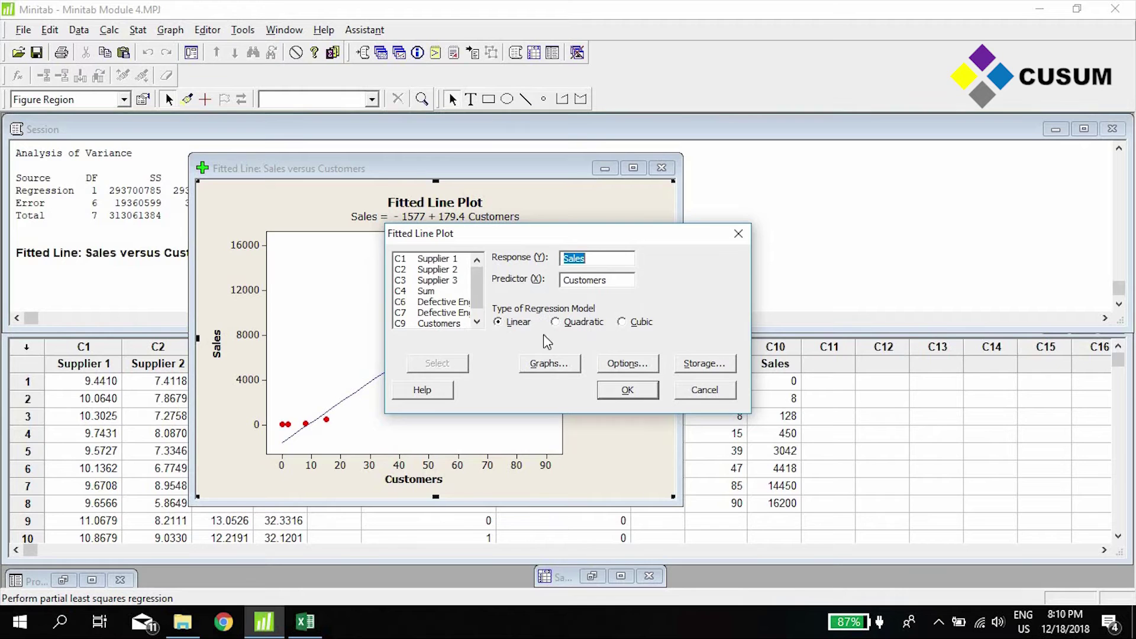
pyautogui.click(554, 321)
pyautogui.click(627, 390)
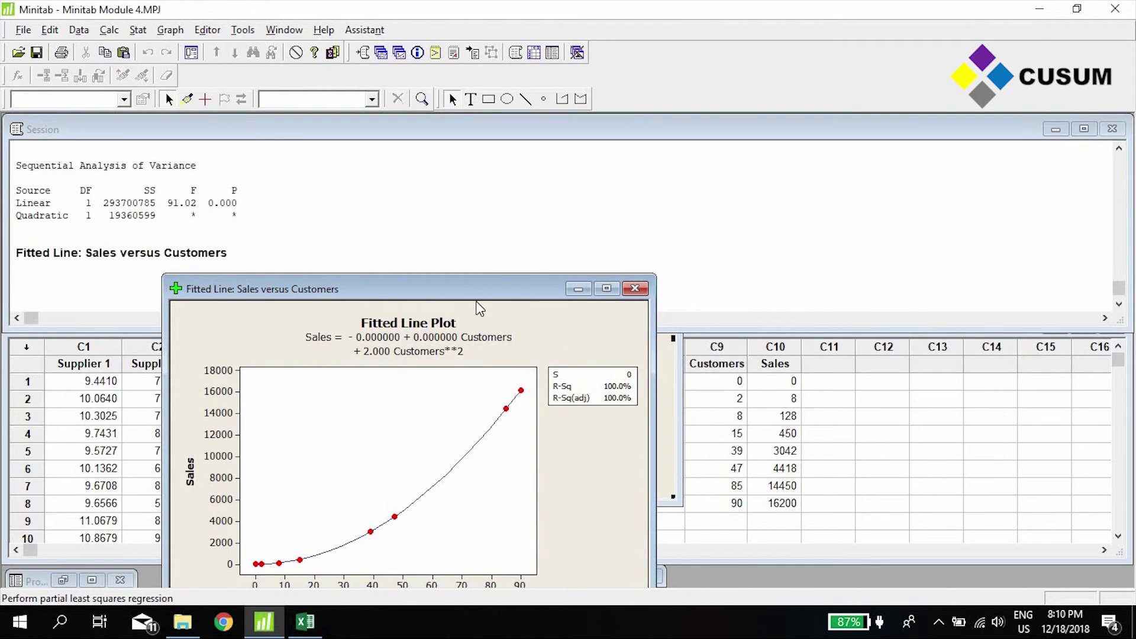
# - Place the quadratic plot beside the linear one and compare the two fits by bringing each to the front
pyautogui.moveTo(471, 294); pyautogui.dragTo(894, 123)
pyautogui.moveTo(782, 131); pyautogui.dragTo(667, 134)
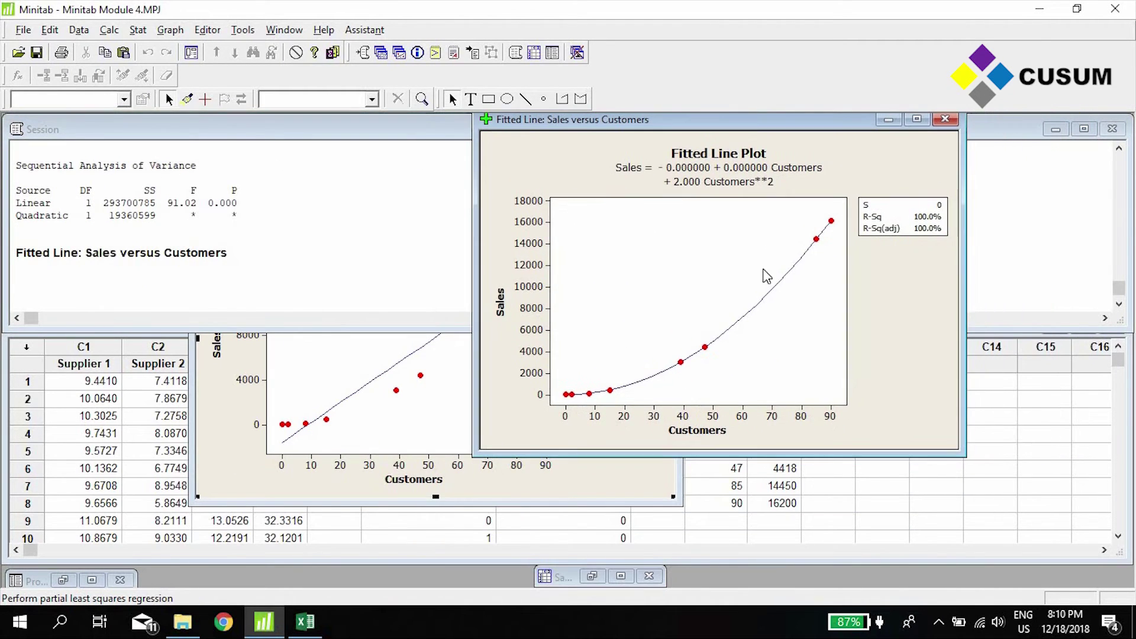
pyautogui.click(360, 483)
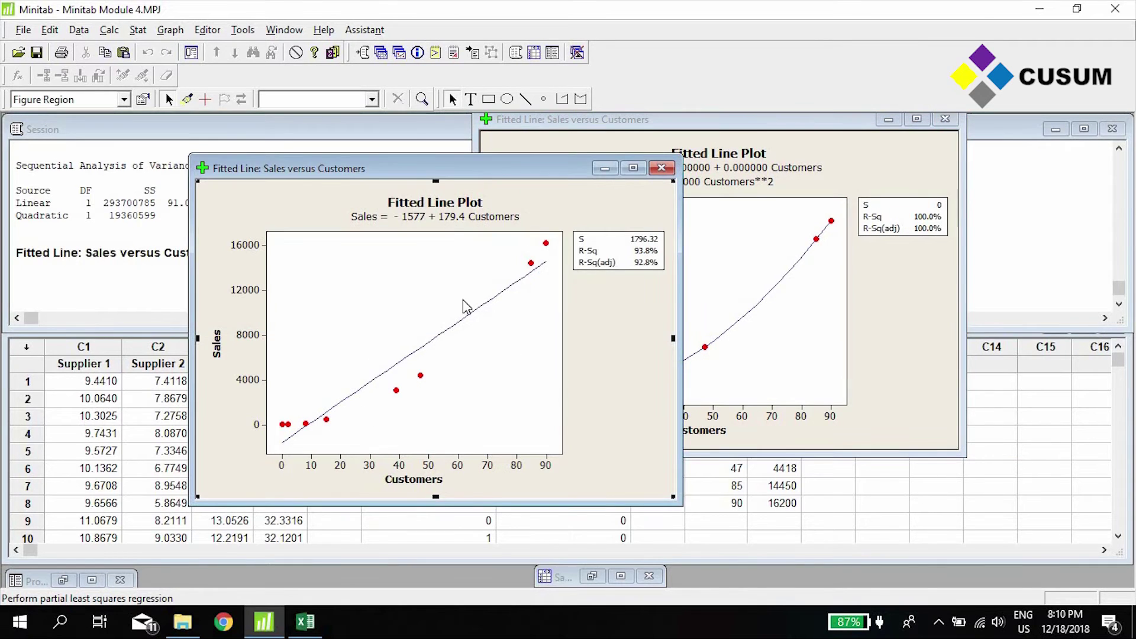
pyautogui.click(725, 349)
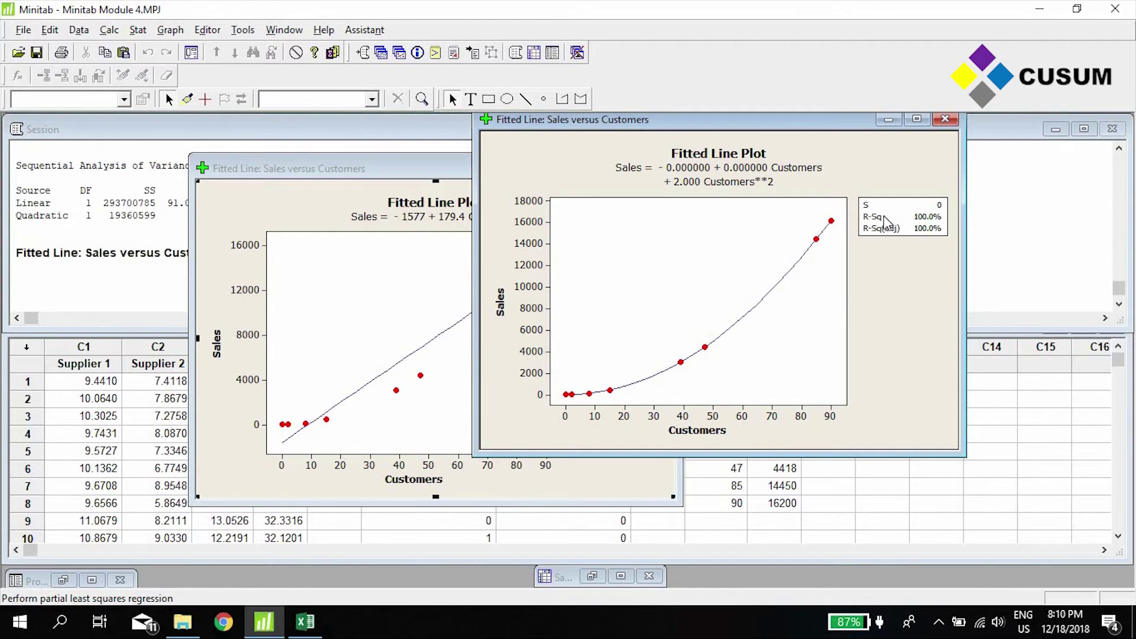
# - Move the linear fitted line plot clear of the quadratic one and compare the two R-Sq tables side by side
pyautogui.click(445, 182)
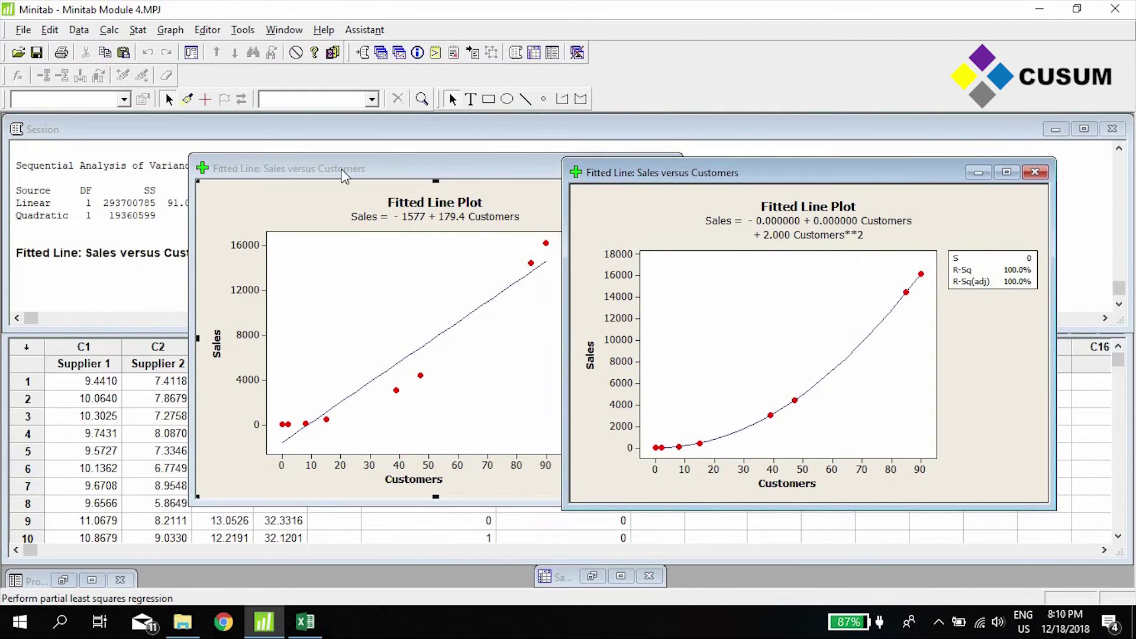
pyautogui.moveTo(517, 171); pyautogui.dragTo(386, 171)
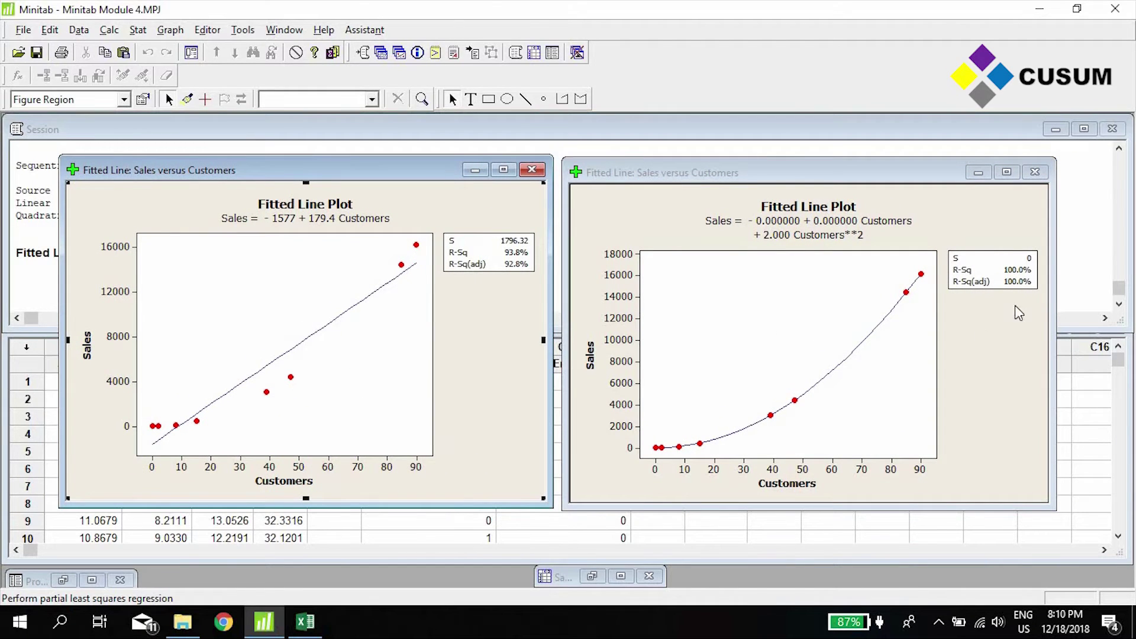
pyautogui.click(922, 282)
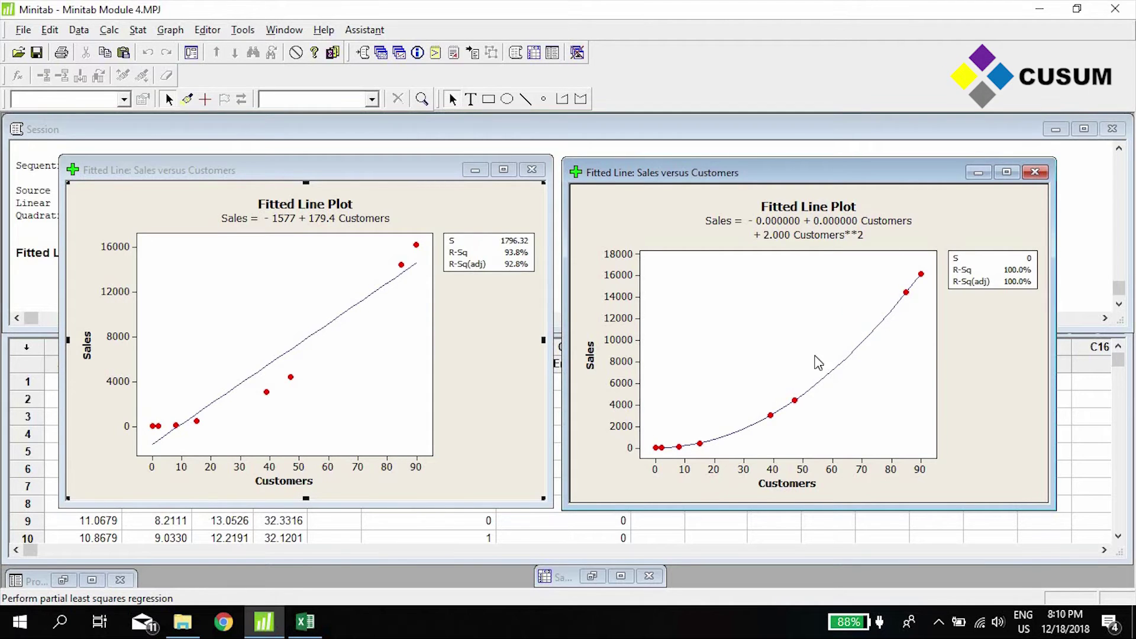
# - Rerun the Fitted Line Plot of Sales versus Customers with the Cubic regression model and set it beside the quadratic plot
pyautogui.hotkey('ctrl', 'e')
pyautogui.click(636, 324)
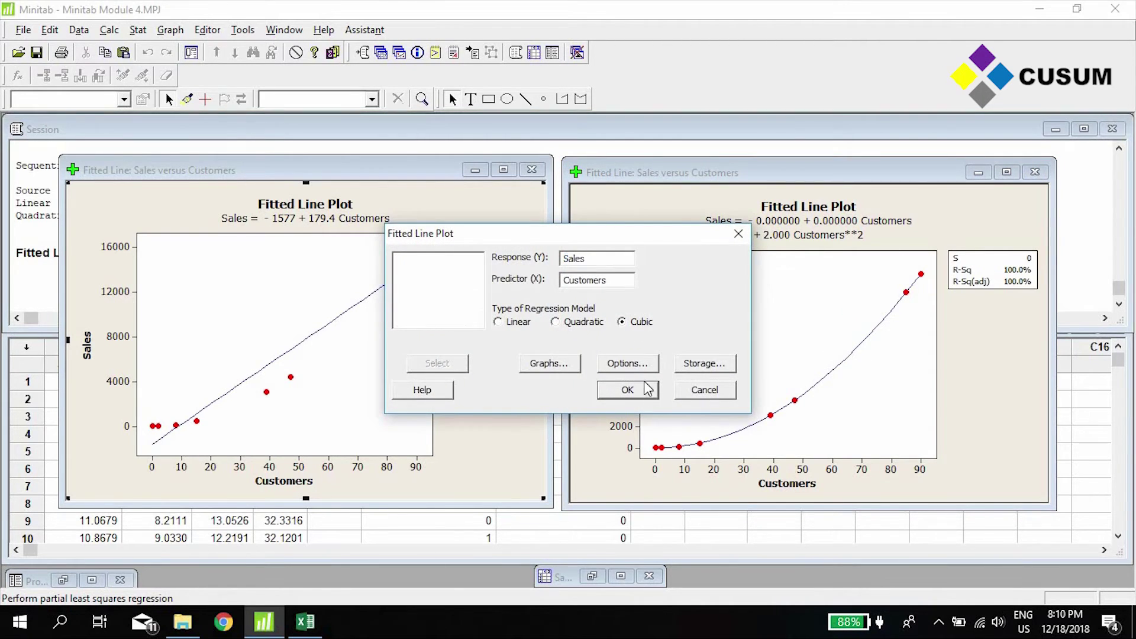
pyautogui.click(638, 389)
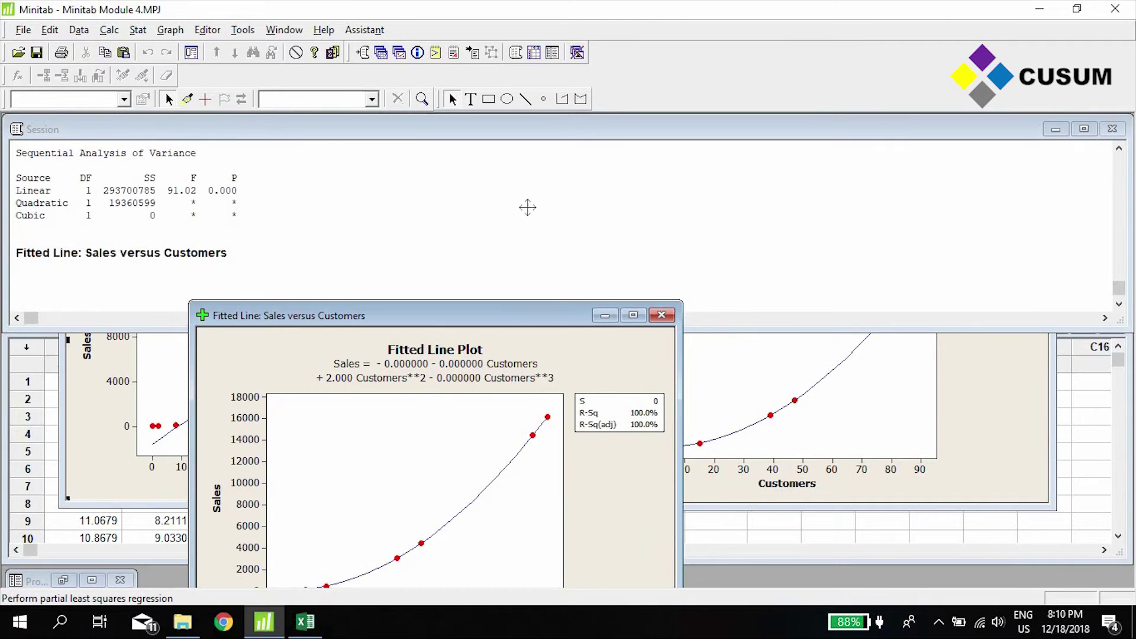
pyautogui.click(976, 401)
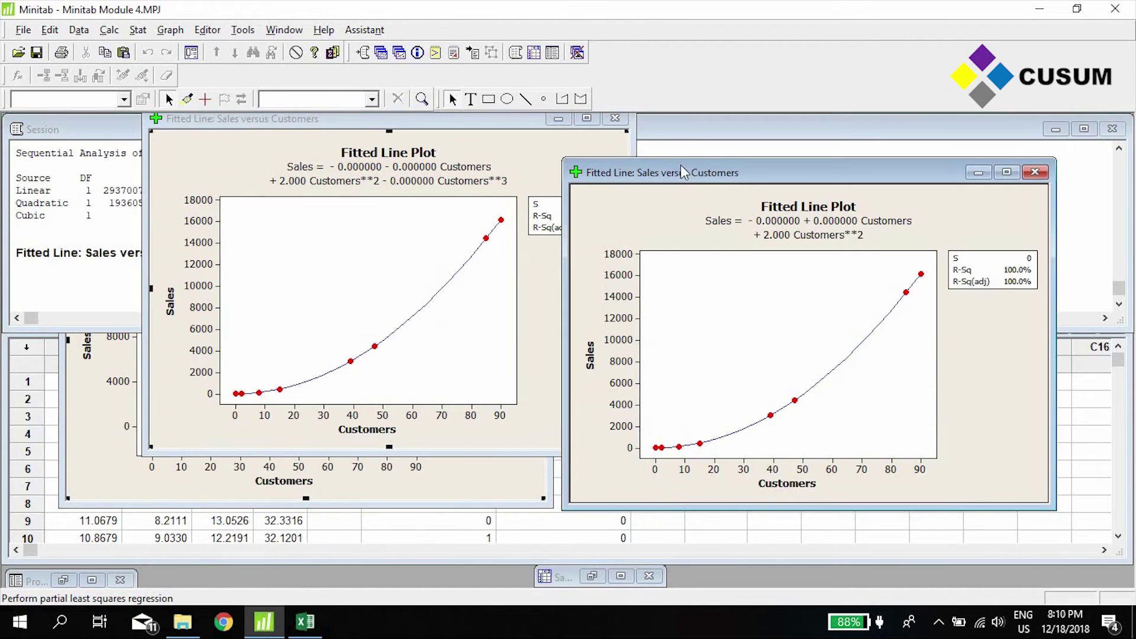
pyautogui.moveTo(680, 165); pyautogui.dragTo(773, 117)
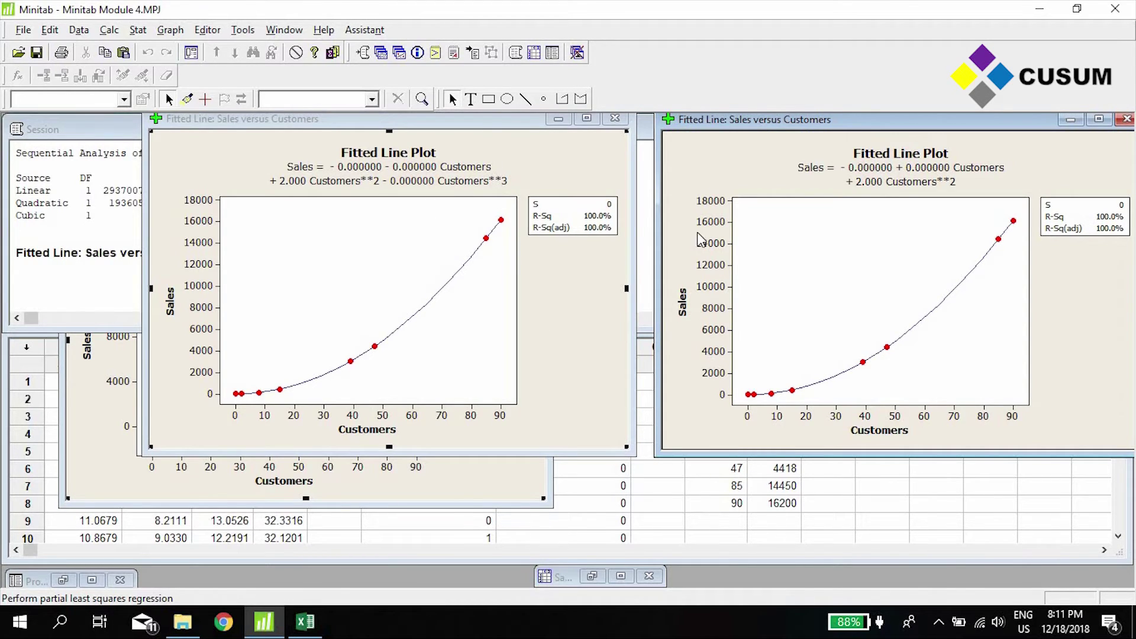
pyautogui.hotkey('ctrl', 'e')
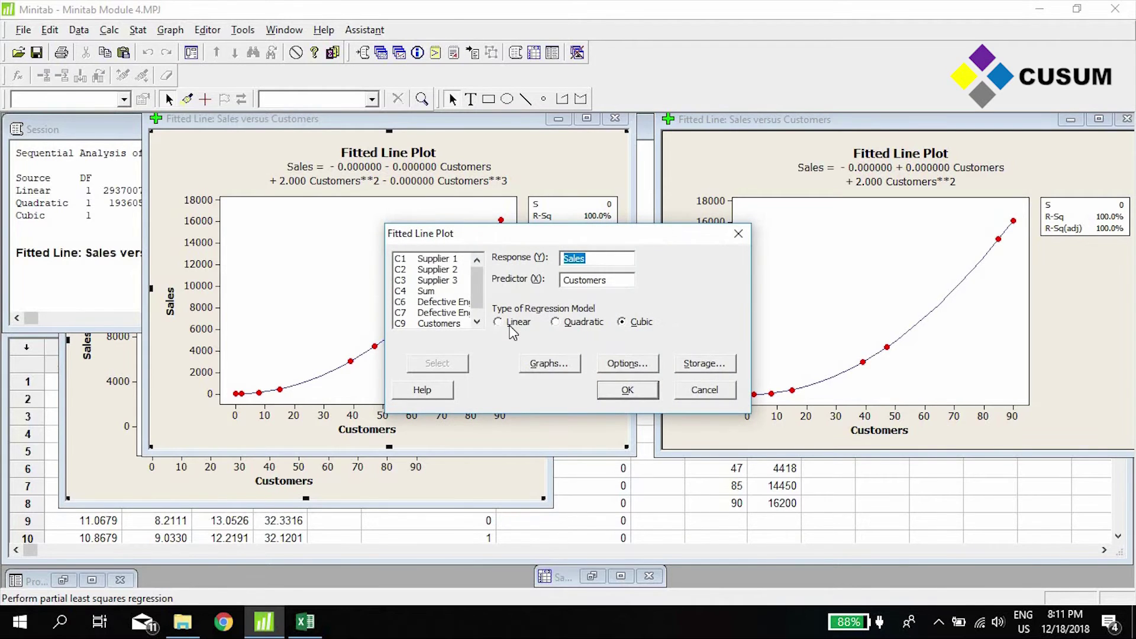
pyautogui.click(569, 326)
pyautogui.click(639, 322)
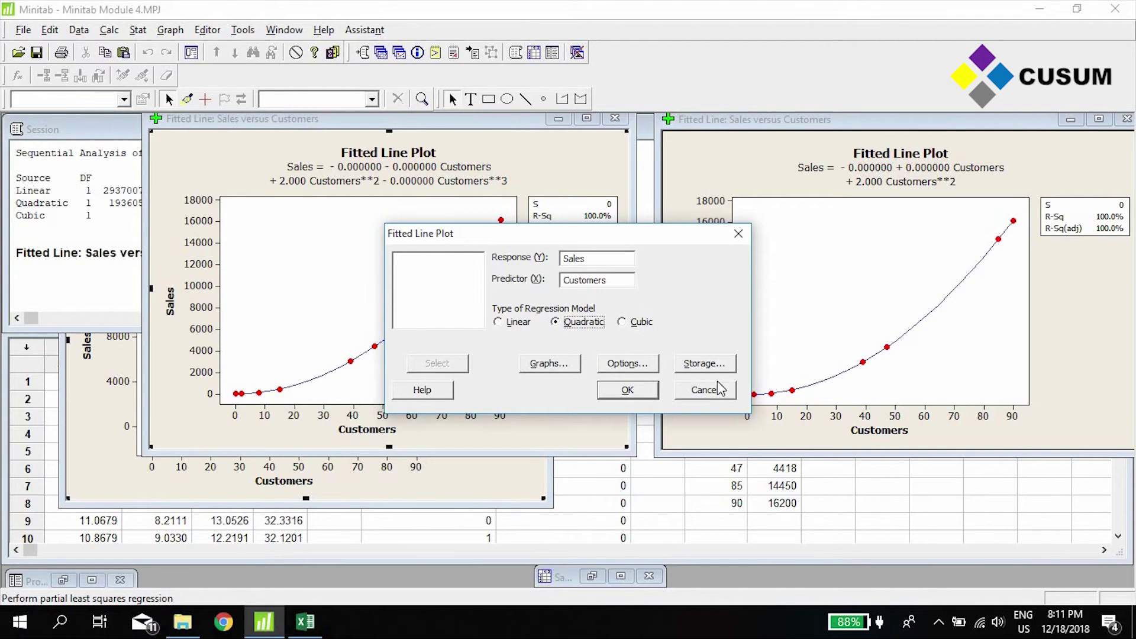
pyautogui.press('Escape')
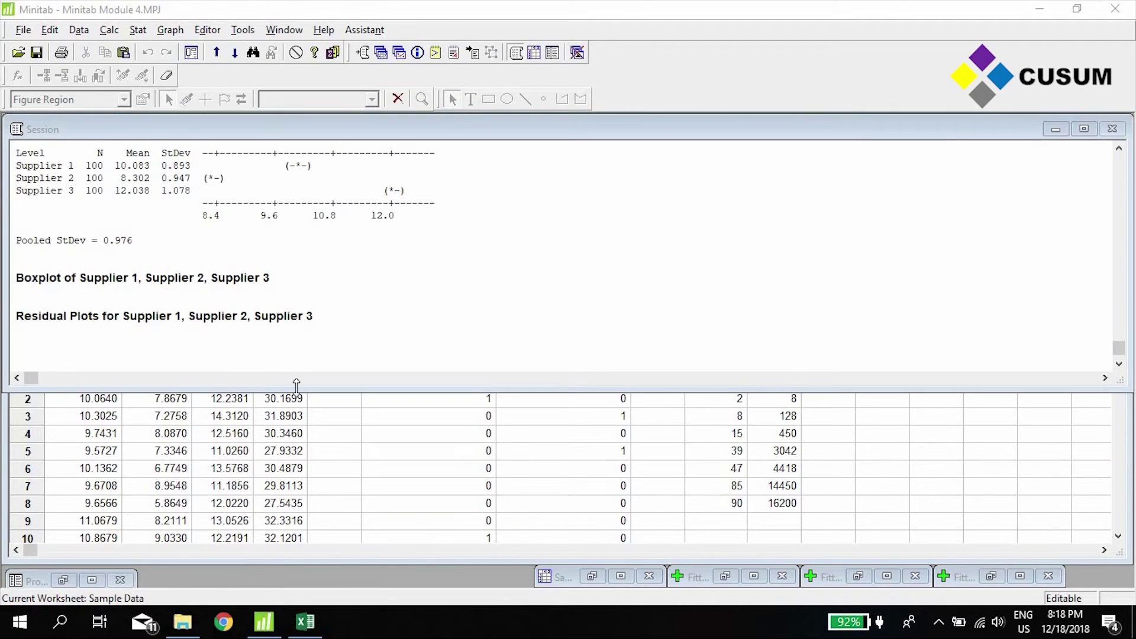
pyautogui.click(243, 456)
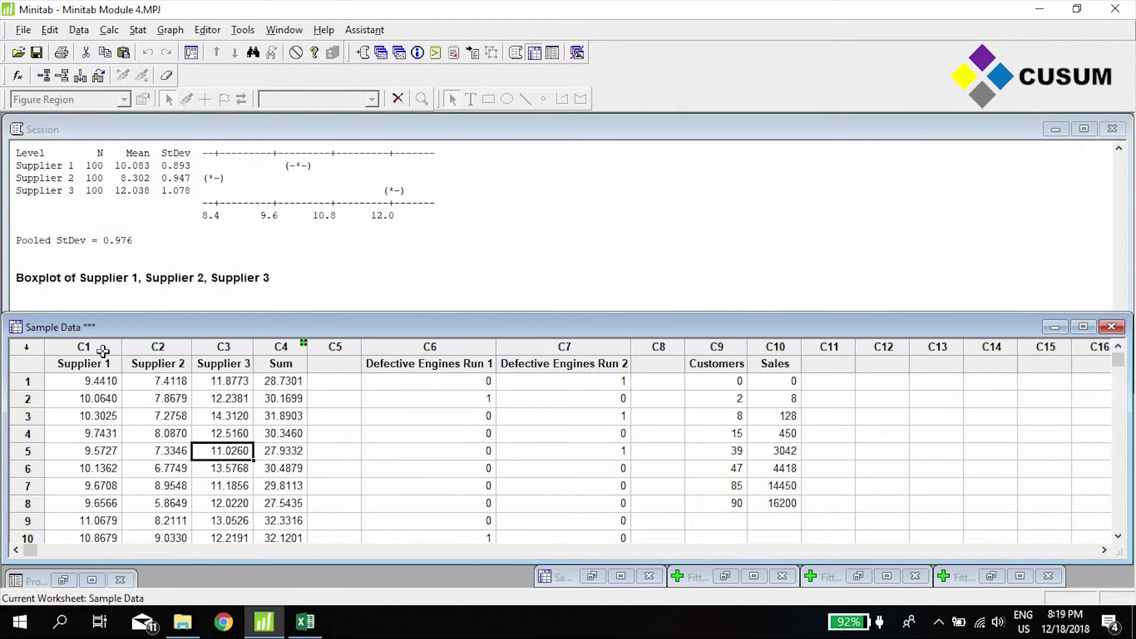
pyautogui.click(103, 352)
pyautogui.keyDown('shift'); pyautogui.click(152, 352); pyautogui.keyUp('shift')
pyautogui.click(138, 30)
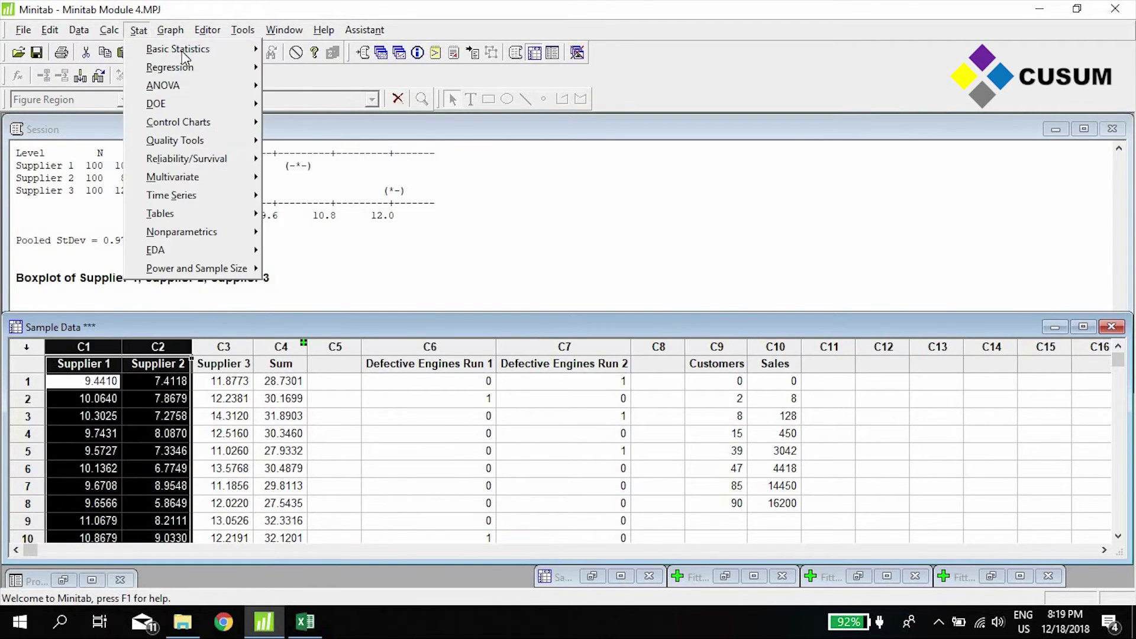
pyautogui.moveTo(182, 53)
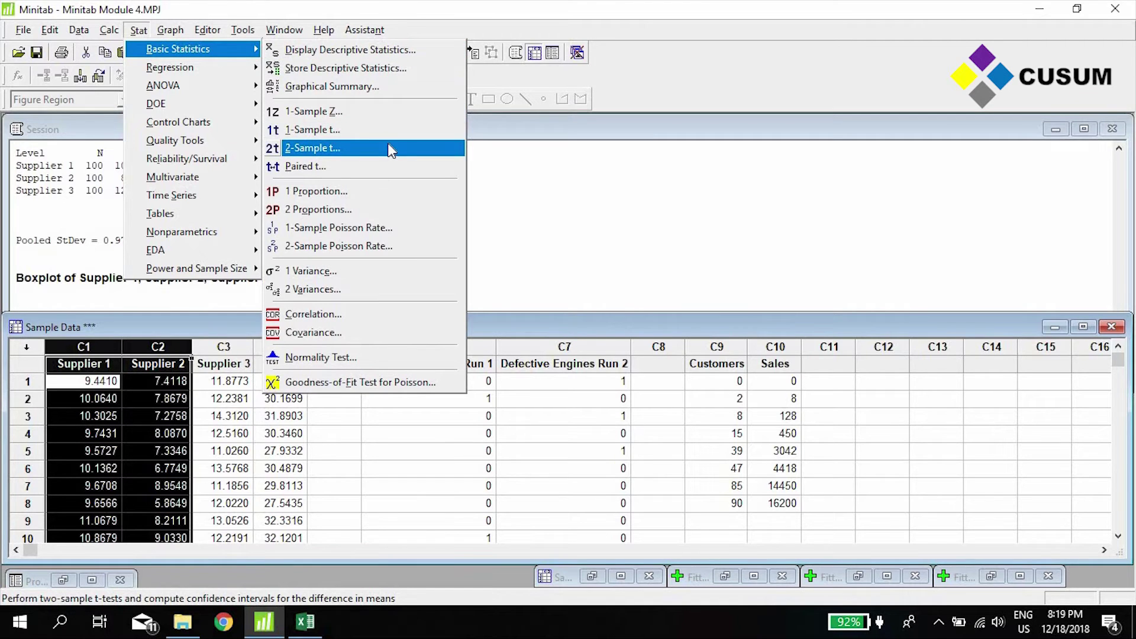
pyautogui.click(83, 436)
pyautogui.click(83, 433)
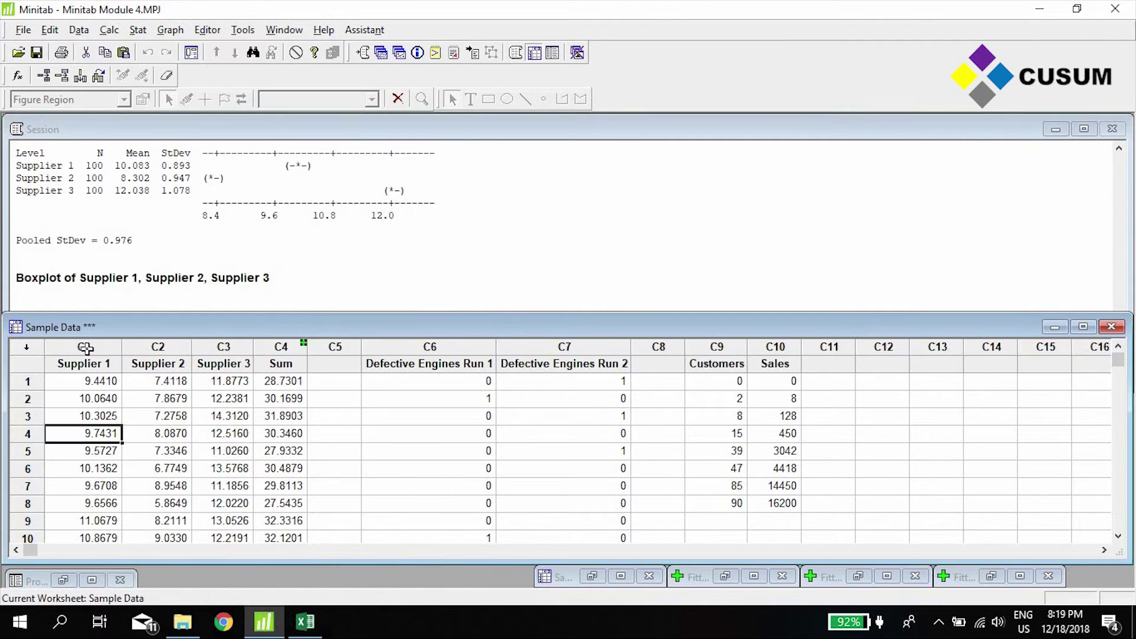
# - Start a One-Way (Unstacked) ANOVA and enter Supplier 1, Supplier 2 and Supplier 3 as the responses
pyautogui.moveTo(85, 348); pyautogui.dragTo(249, 350)
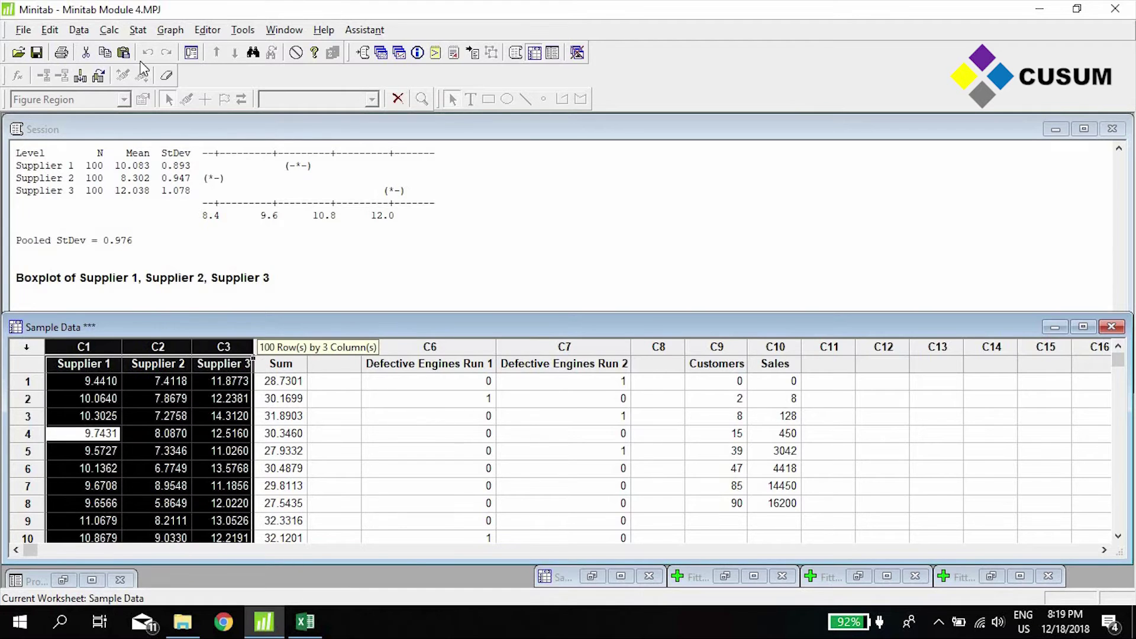
pyautogui.click(140, 30)
pyautogui.moveTo(210, 85)
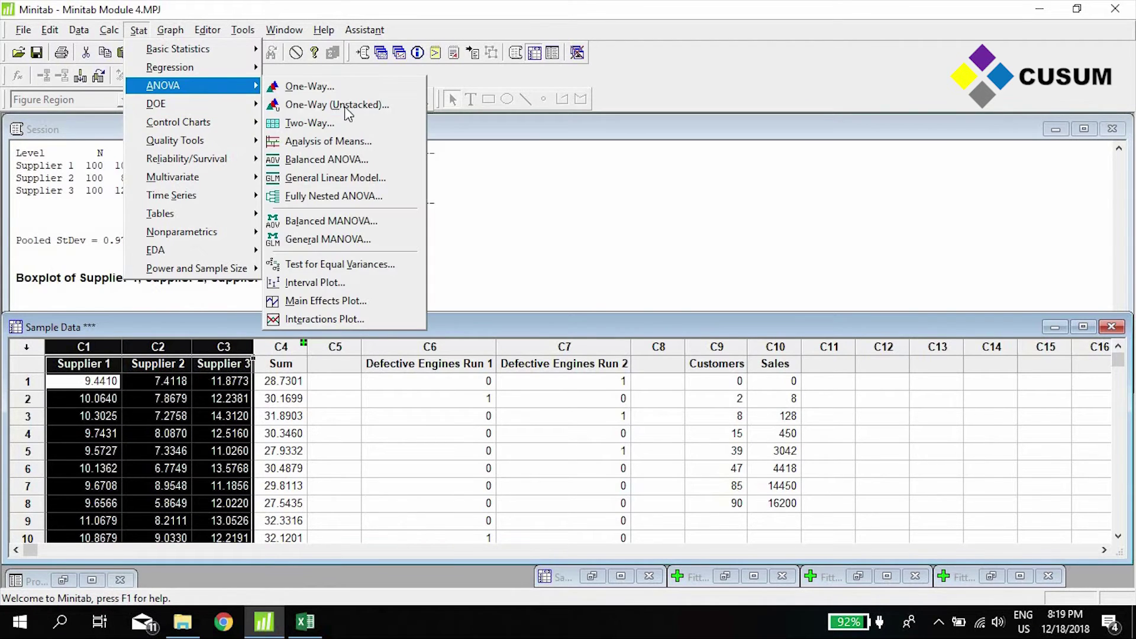
pyautogui.click(373, 106)
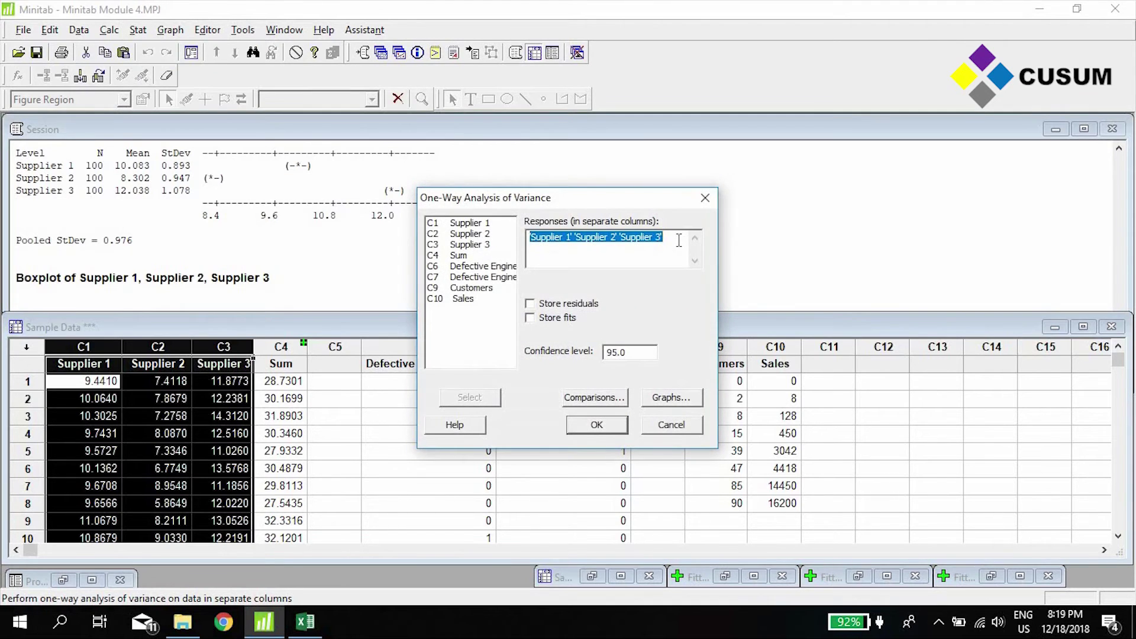
pyautogui.click(683, 244)
pyautogui.moveTo(684, 243); pyautogui.dragTo(373, 236)
pyautogui.press('BackSpace')
pyautogui.doubleClick(465, 223)
pyautogui.doubleClick(468, 234)
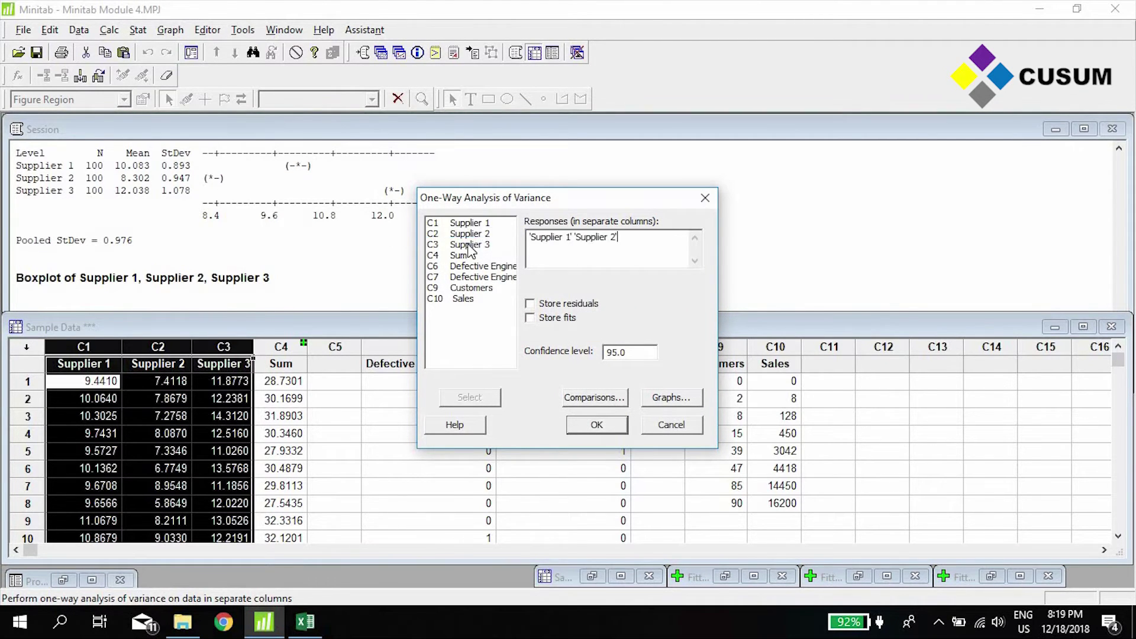
pyautogui.doubleClick(468, 244)
# - Run the one-way ANOVA at a 95.0 confidence level with boxplots of data and three-in-one residual plots
pyautogui.click(674, 398)
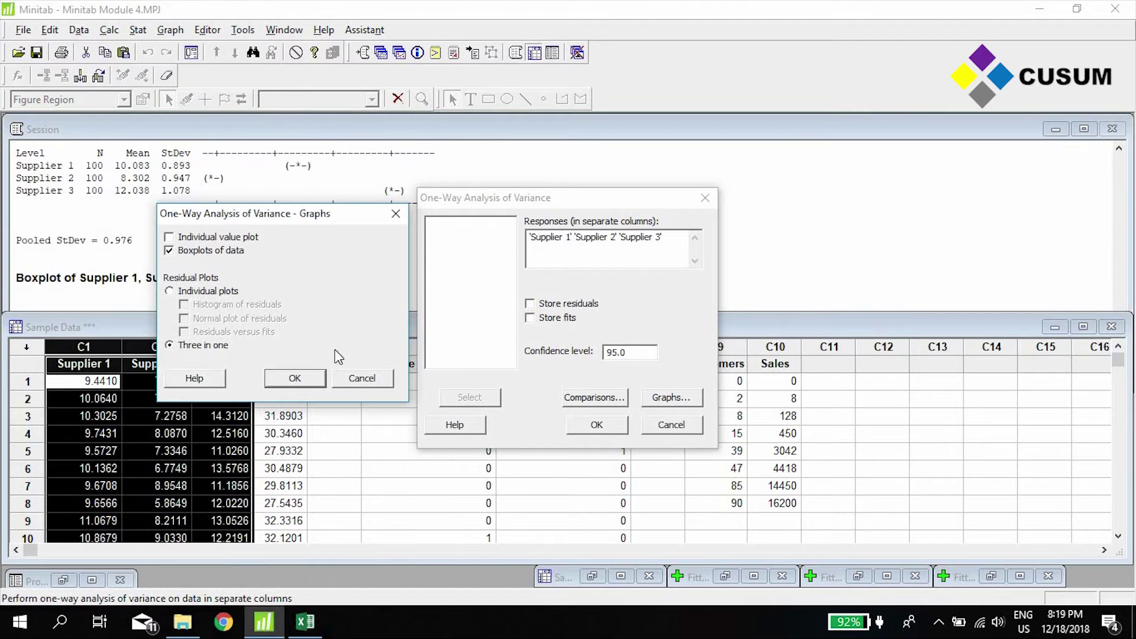
pyautogui.click(297, 378)
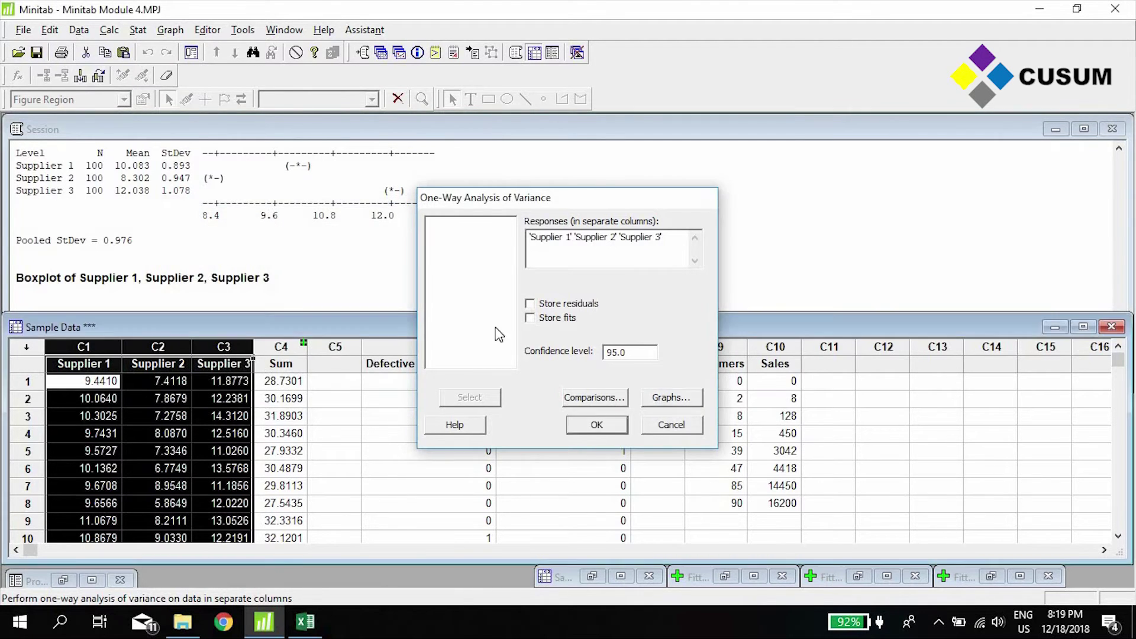
pyautogui.press('Return')
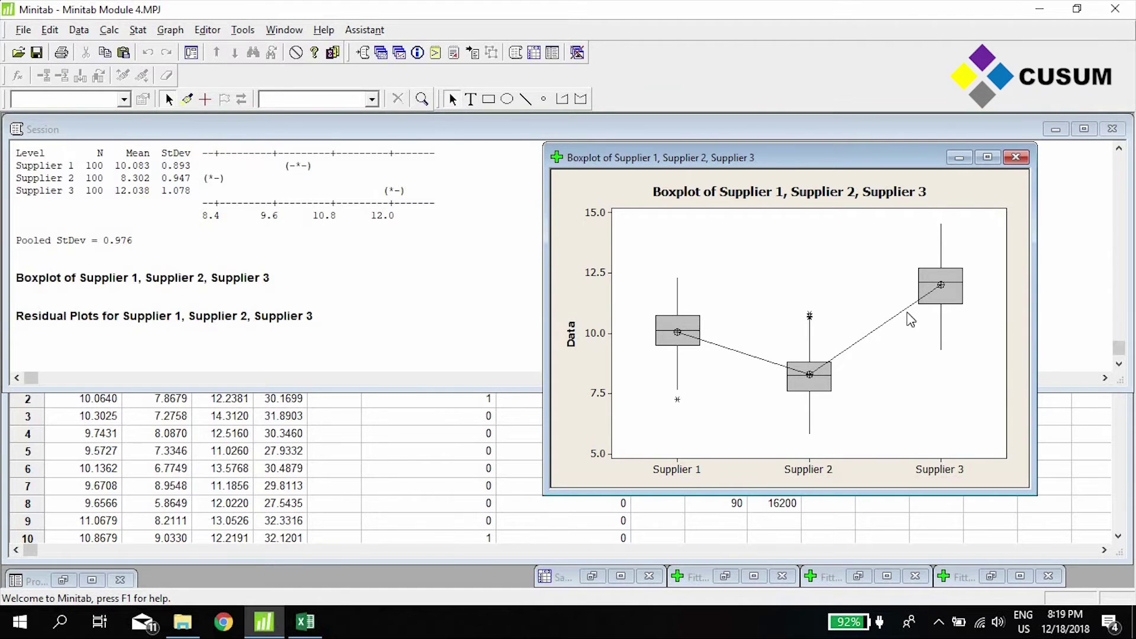
# - Examine the one-way ANOVA table for Supplier 1, Supplier 2 and Supplier 3 in the session output
pyautogui.click(325, 234)
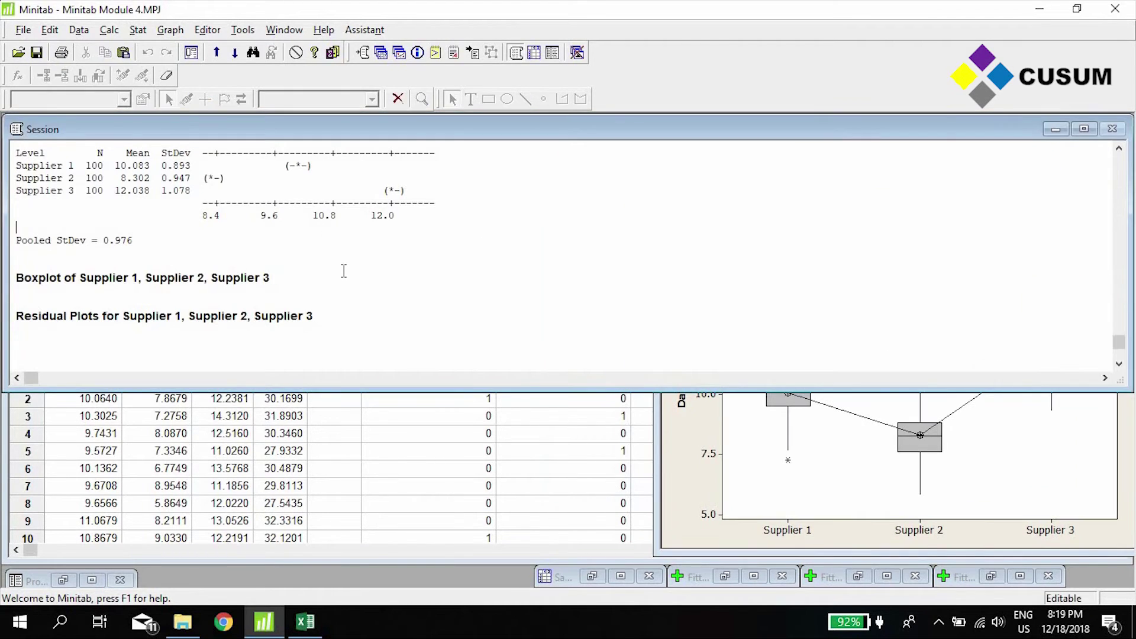
pyautogui.scroll(7, 348, 294)
pyautogui.scroll(-1, 287, 285)
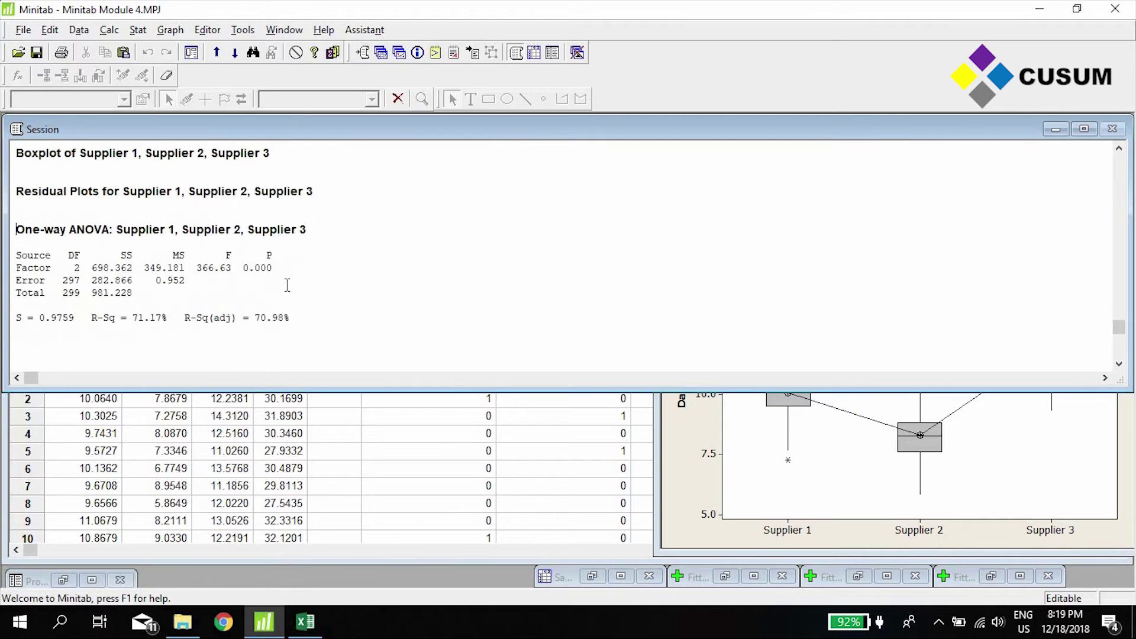
pyautogui.scroll(5, 287, 286)
pyautogui.scroll(-5, 218, 263)
pyautogui.scroll(-1, 101, 247)
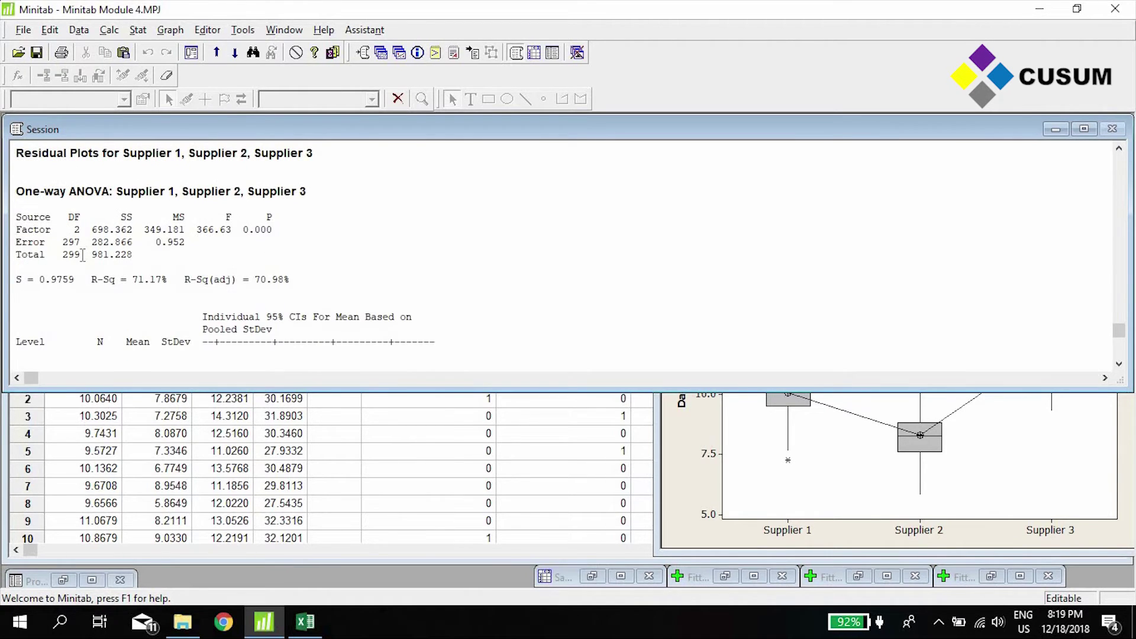
pyautogui.scroll(-1, 82, 256)
pyautogui.scroll(-1, 73, 285)
# - Highlight the sample size, mean and standard deviation entries supplier by supplier in the ANOVA output to review them
pyautogui.moveTo(74, 277); pyautogui.dragTo(16, 277)
pyautogui.doubleClick(93, 277)
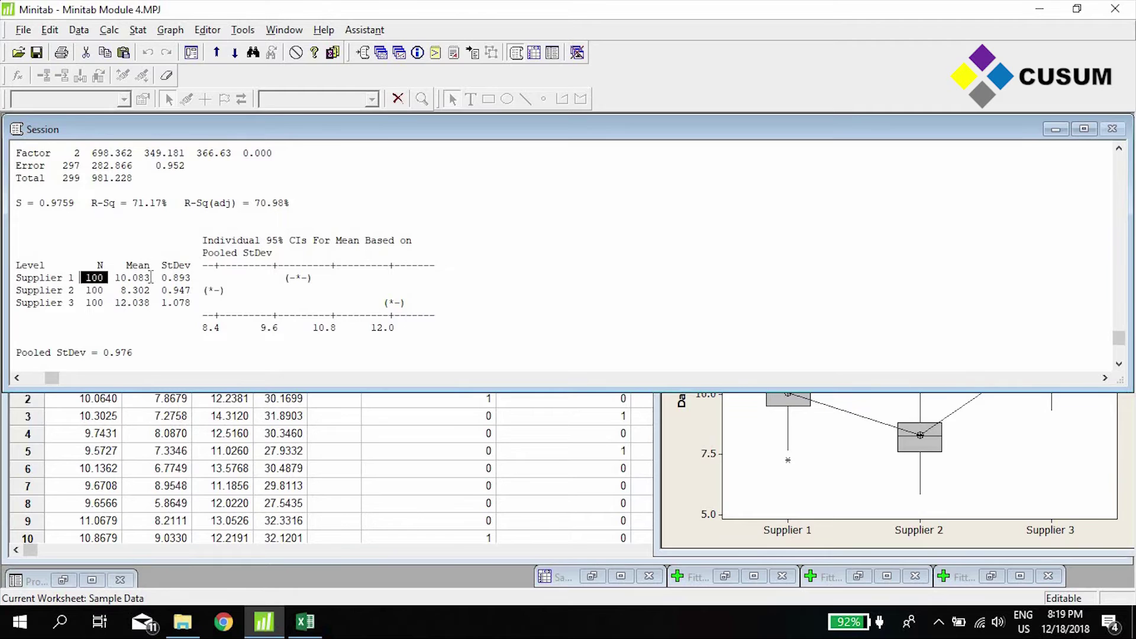
pyautogui.doubleClick(127, 277)
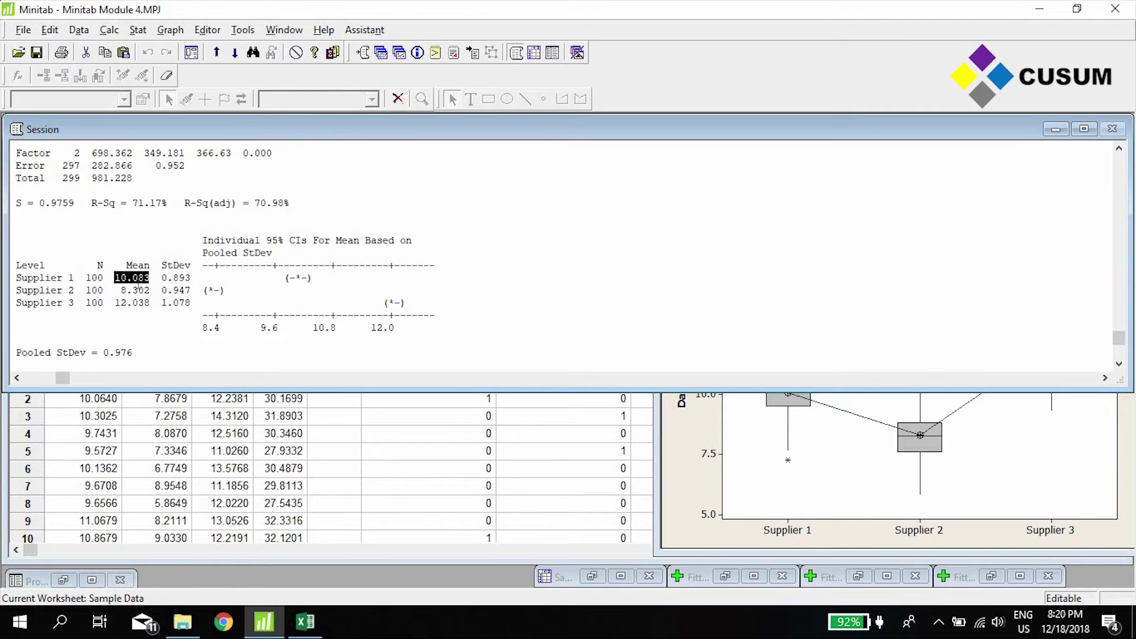
pyautogui.doubleClick(169, 277)
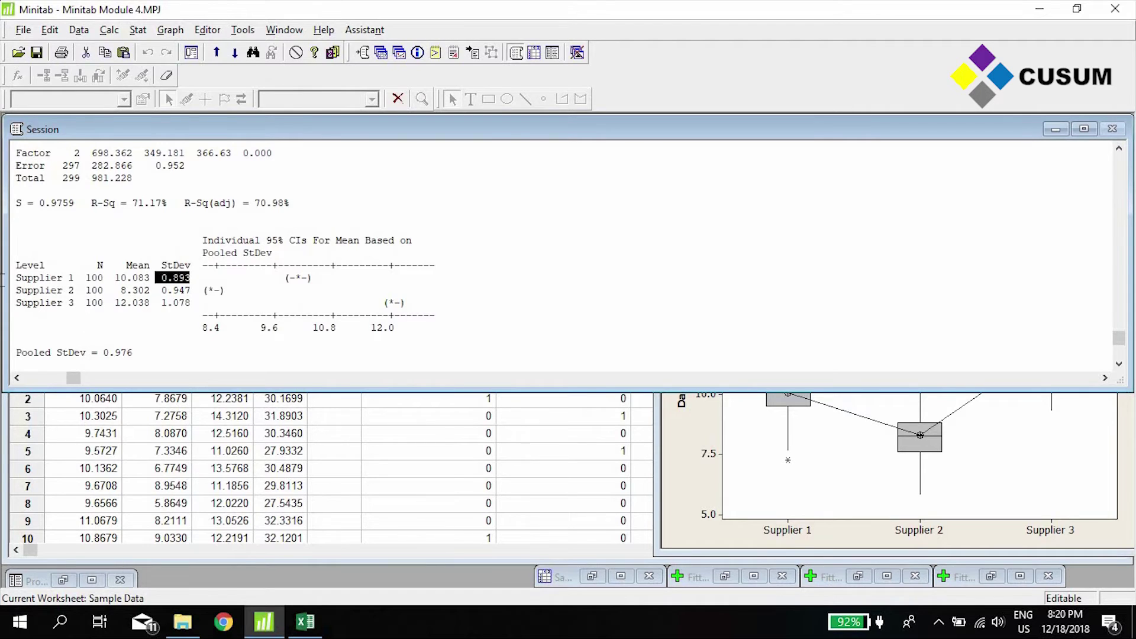
pyautogui.moveTo(74, 291); pyautogui.dragTo(2, 280)
pyautogui.click(70, 290)
pyautogui.doubleClick(83, 290)
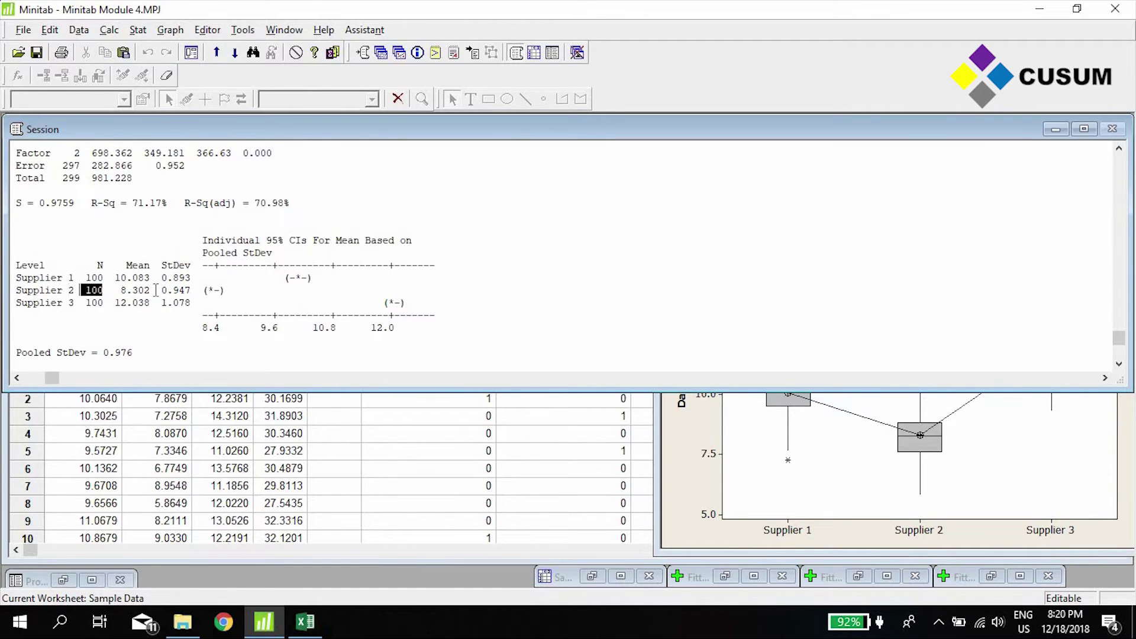
pyautogui.doubleClick(131, 289)
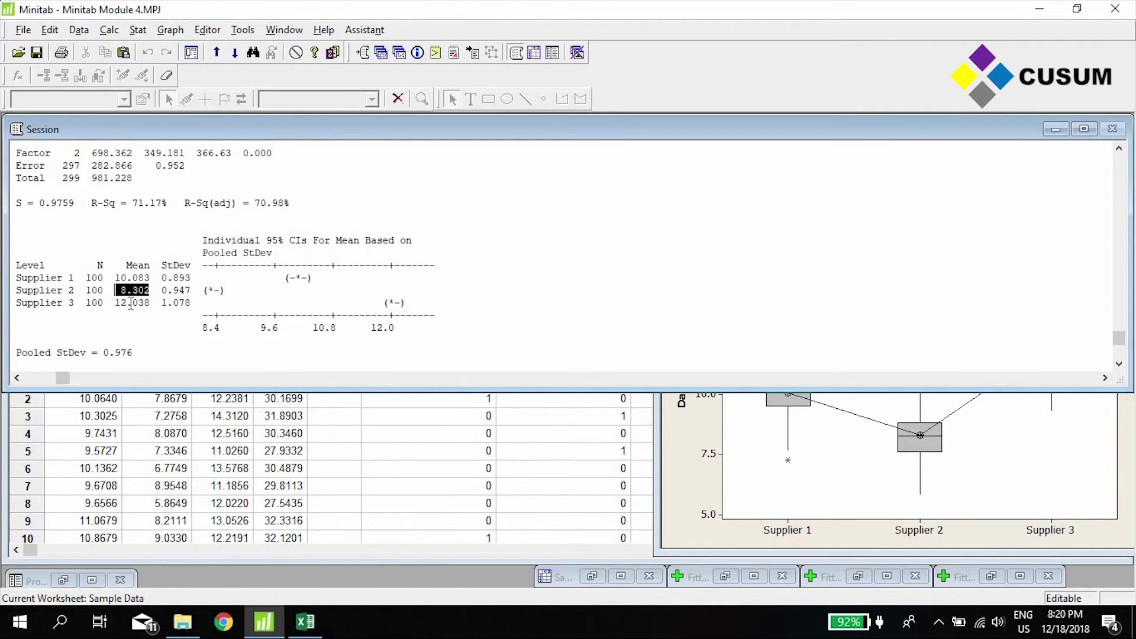
pyautogui.moveTo(67, 303); pyautogui.dragTo(22, 302)
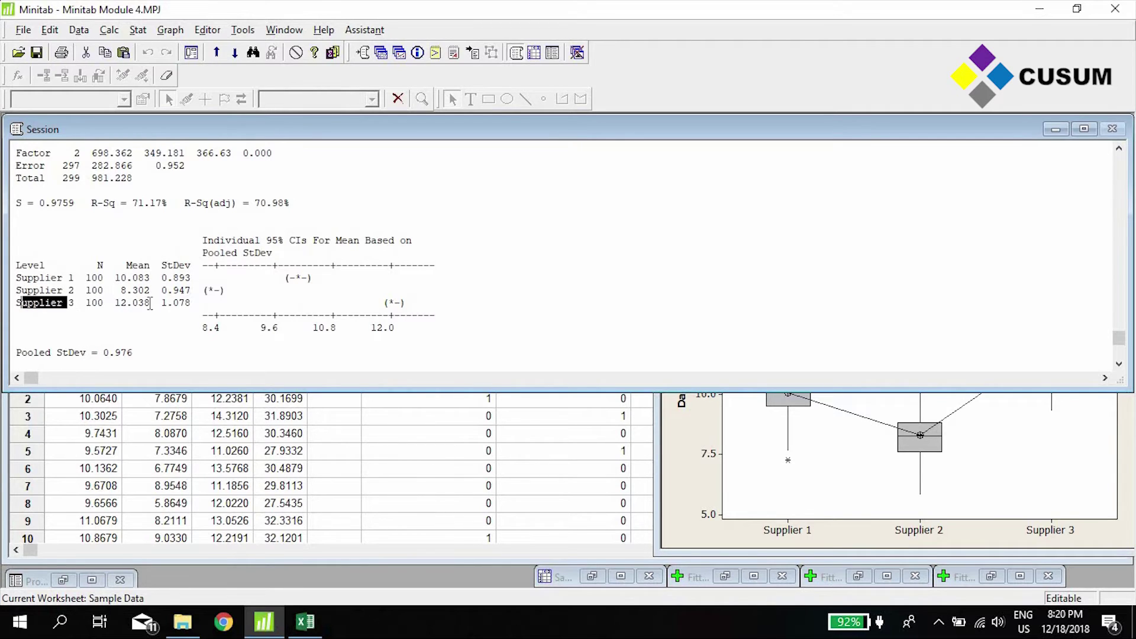
pyautogui.moveTo(97, 303)
pyautogui.mouseDown()
pyautogui.moveTo(87, 303)
pyautogui.moveTo(114, 304)
pyautogui.mouseUp()
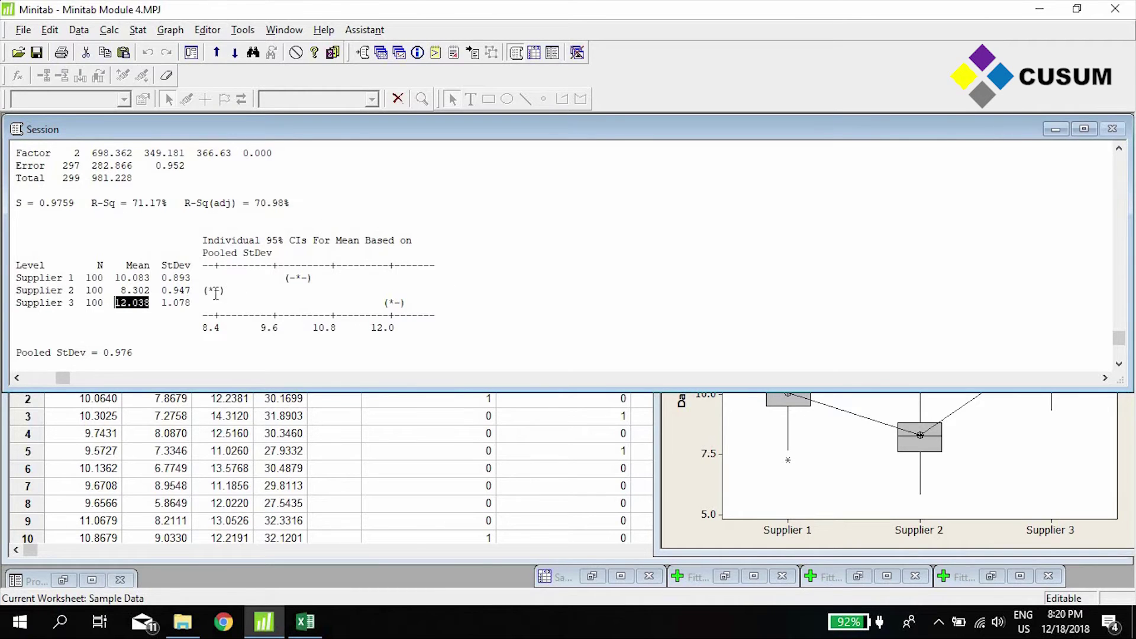
# - Examine the individual 95% confidence intervals in the ANOVA output, highlighting the intervals of Supplier 2, Supplier 1 and Supplier 3 against their means
pyautogui.moveTo(216, 294); pyautogui.dragTo(226, 292)
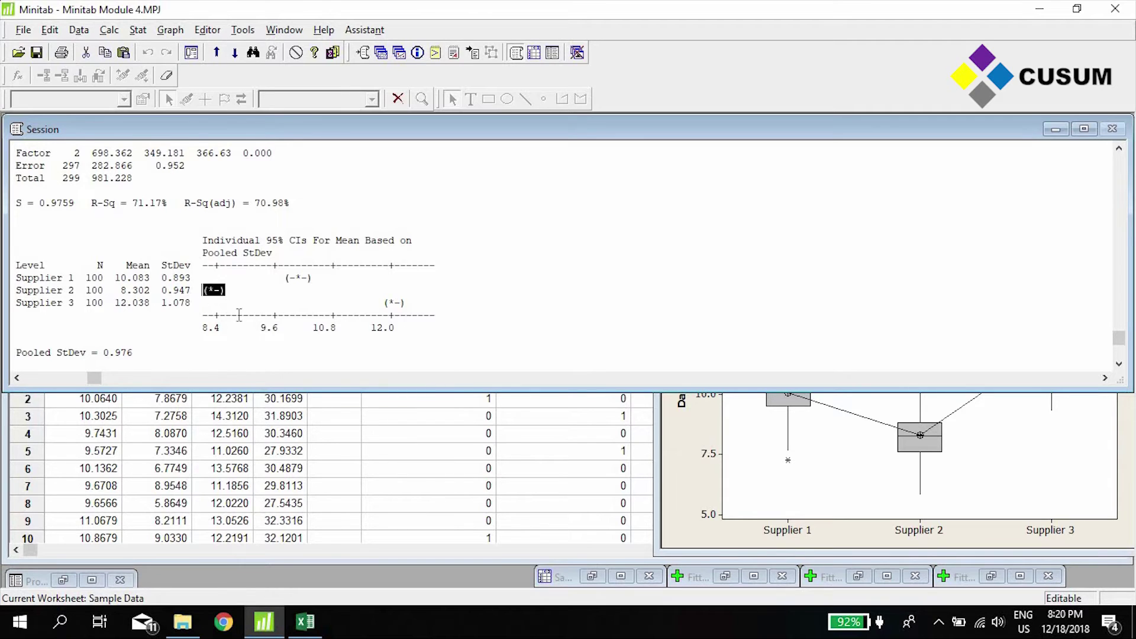
pyautogui.doubleClick(137, 289)
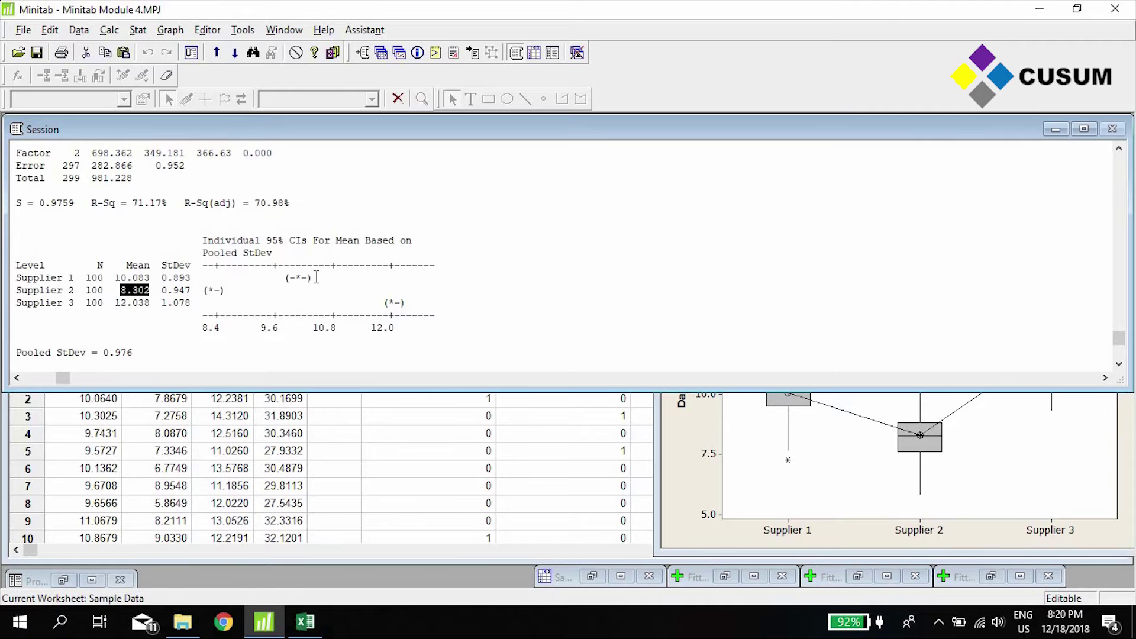
pyautogui.doubleClick(294, 279)
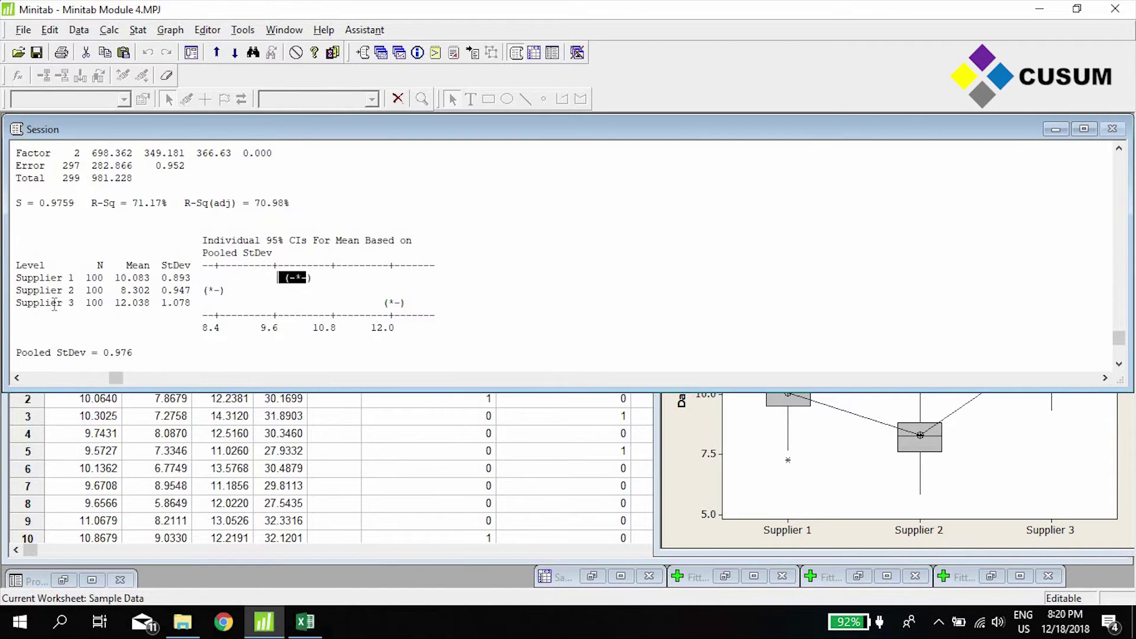
pyautogui.moveTo(52, 303); pyautogui.dragTo(78, 303)
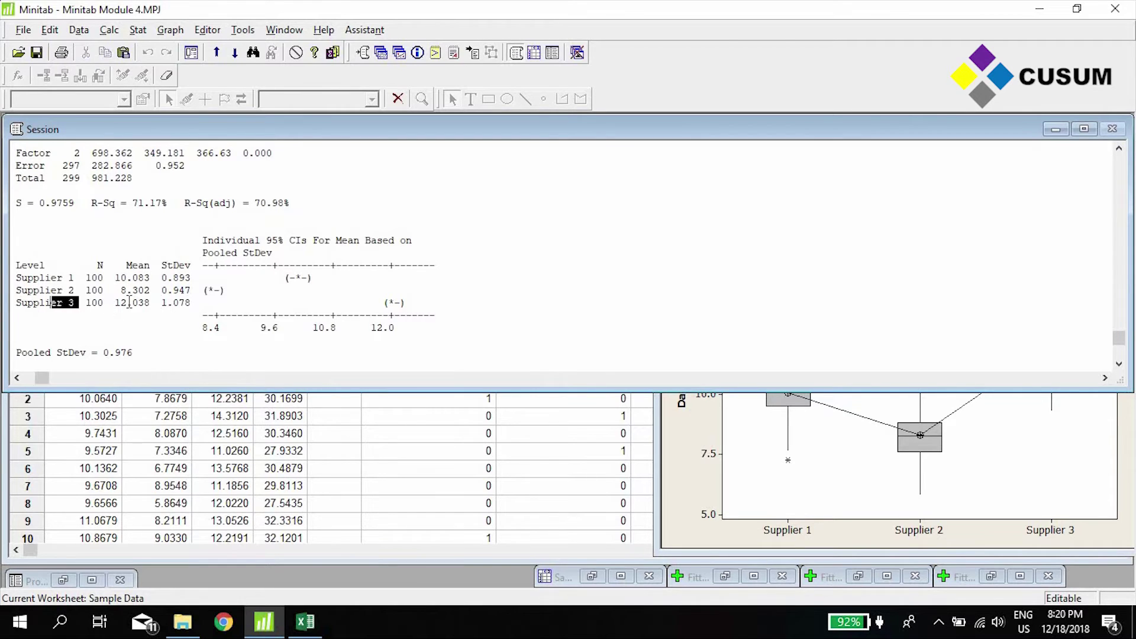
pyautogui.doubleClick(384, 302)
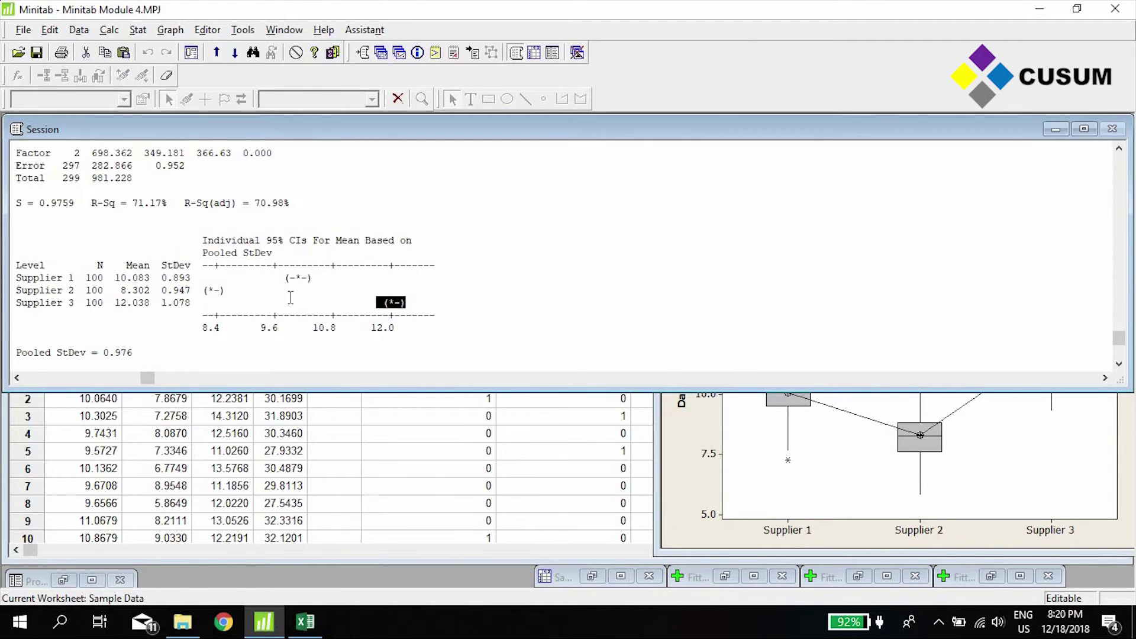
pyautogui.scroll(-2, 290, 298)
pyautogui.scroll(1, 300, 300)
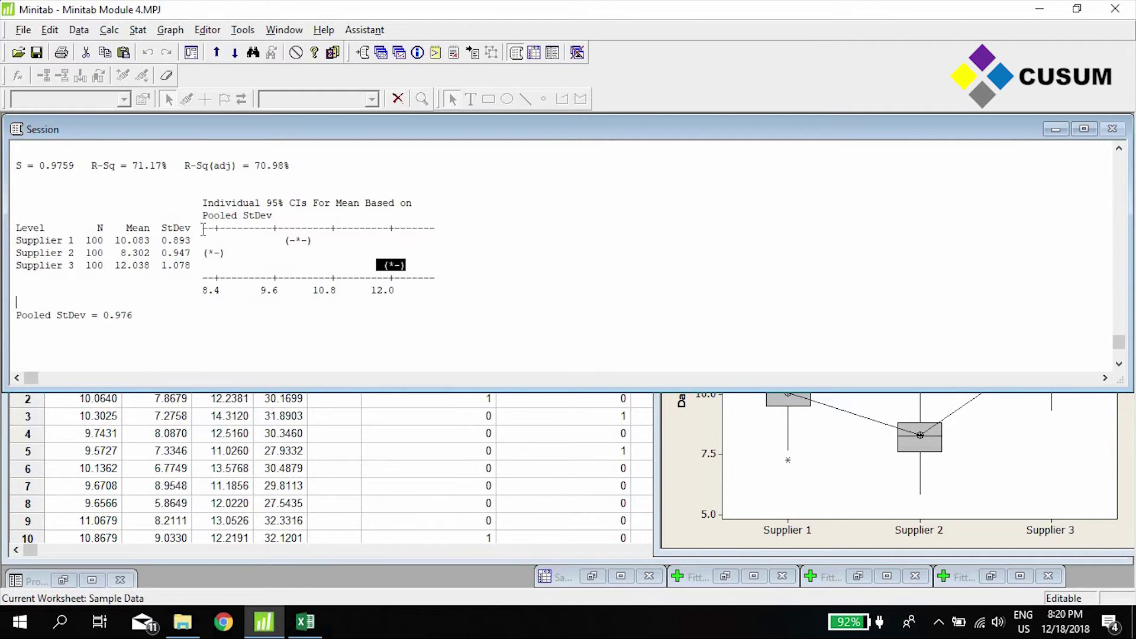
pyautogui.scroll(1, 248, 297)
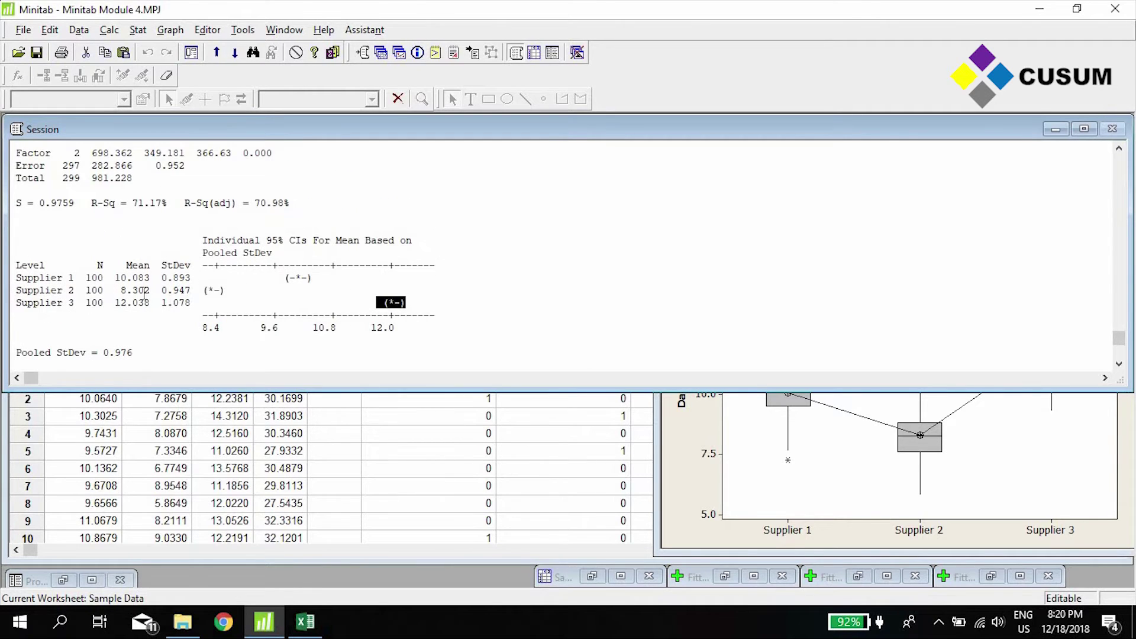
pyautogui.click(140, 290)
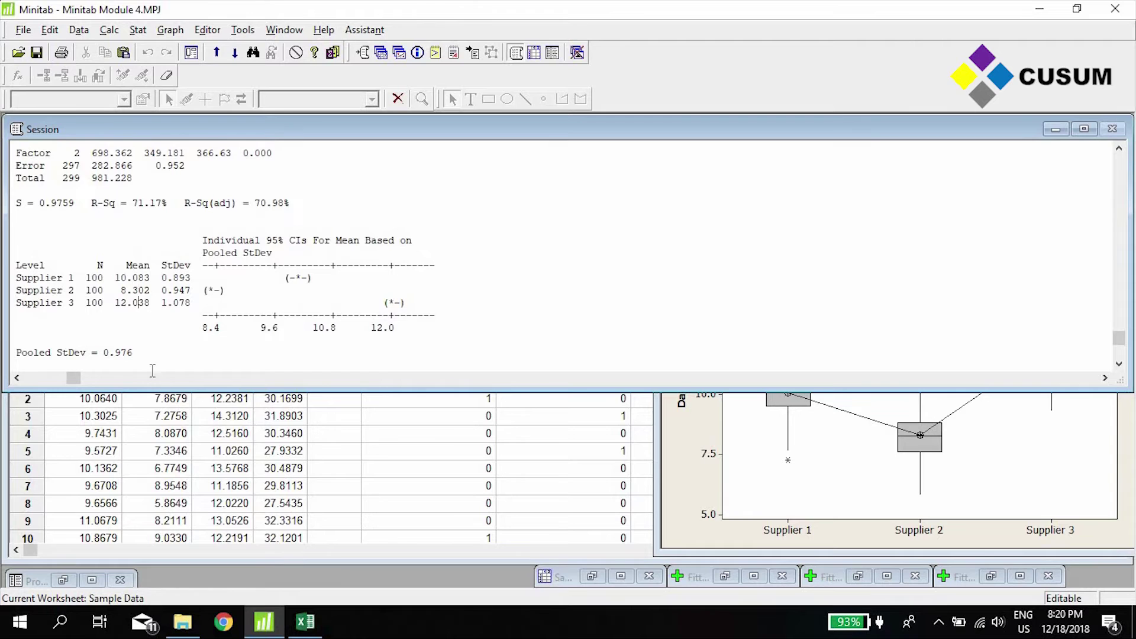
pyautogui.scroll(-5, 153, 370)
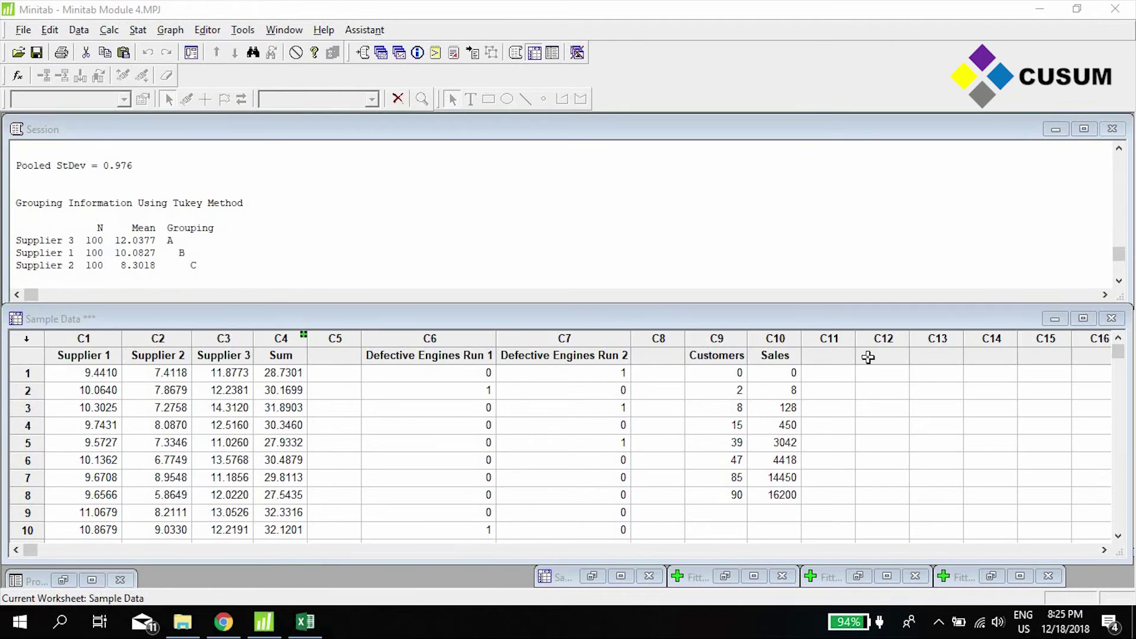
# - Start creating a factorial design from the DOE commands and open the choices for its number of factors
pyautogui.click(868, 357)
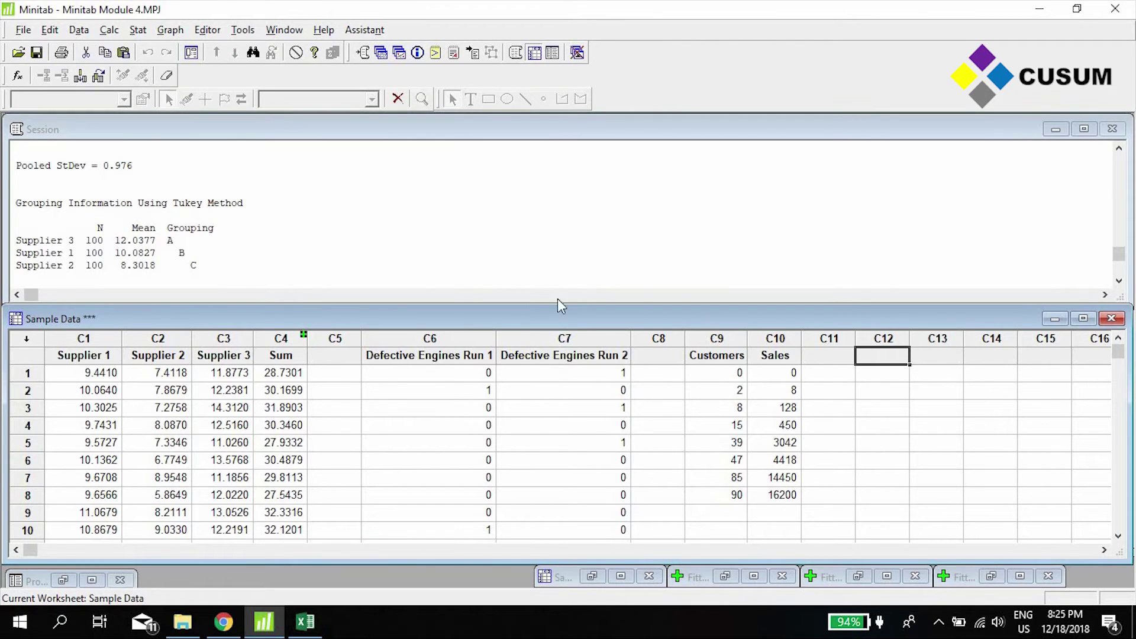
pyautogui.click(138, 30)
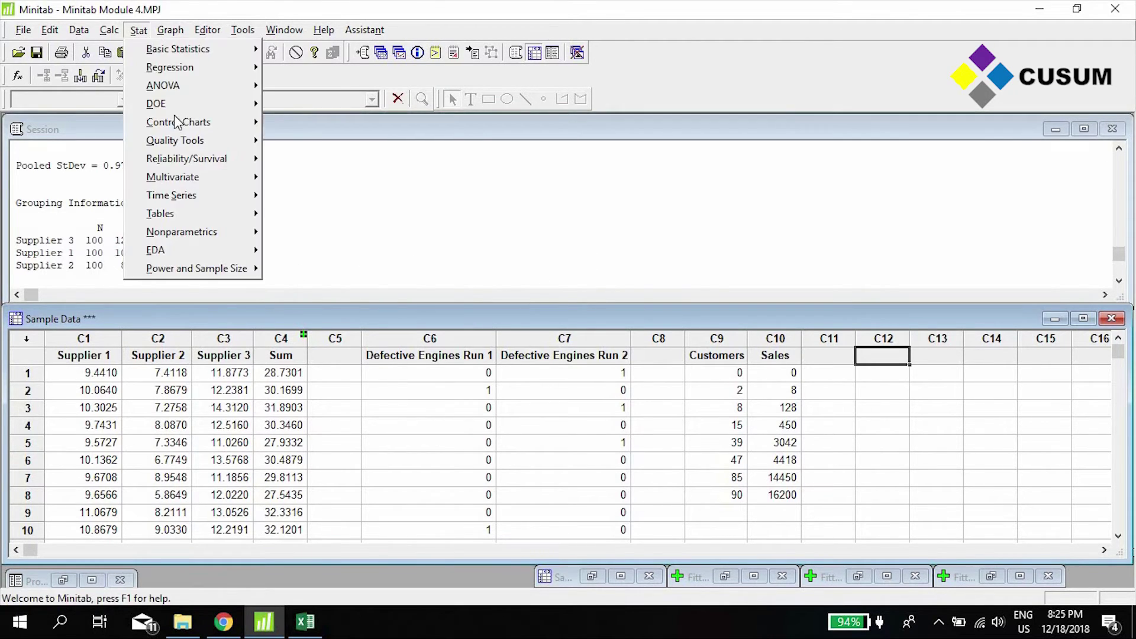
pyautogui.moveTo(156, 103)
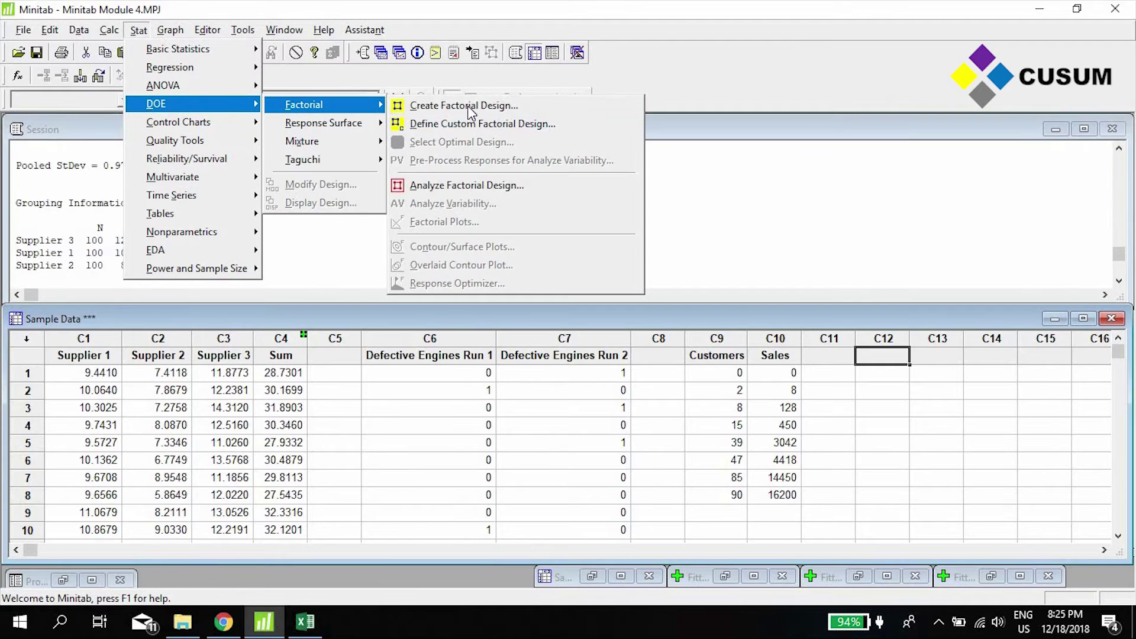
pyautogui.moveTo(322, 110)
pyautogui.click(470, 107)
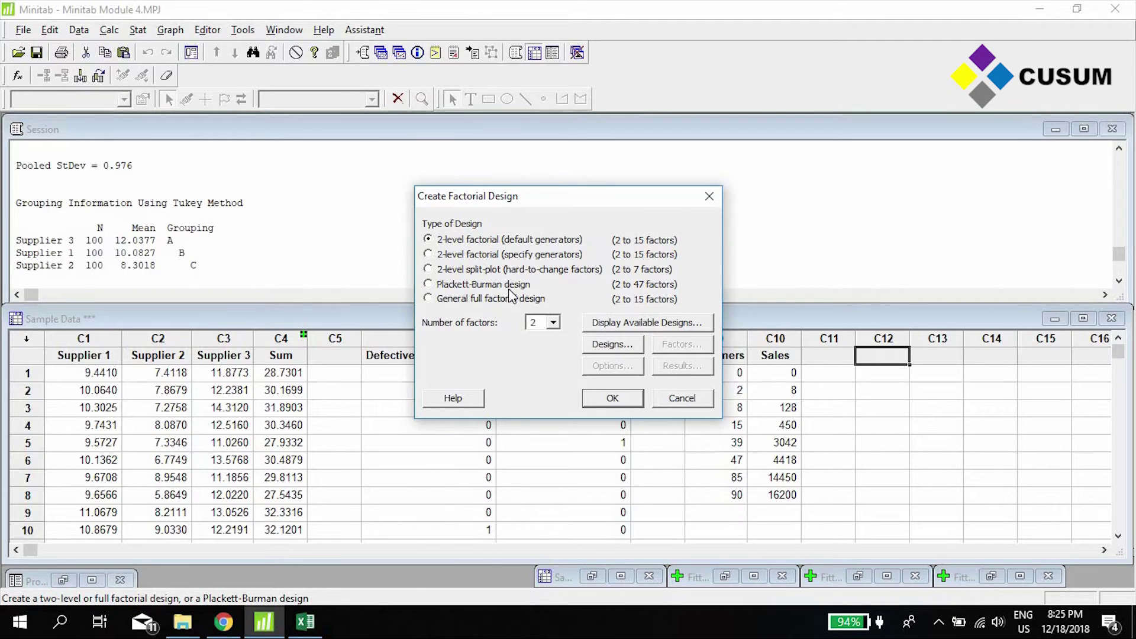
pyautogui.click(540, 322)
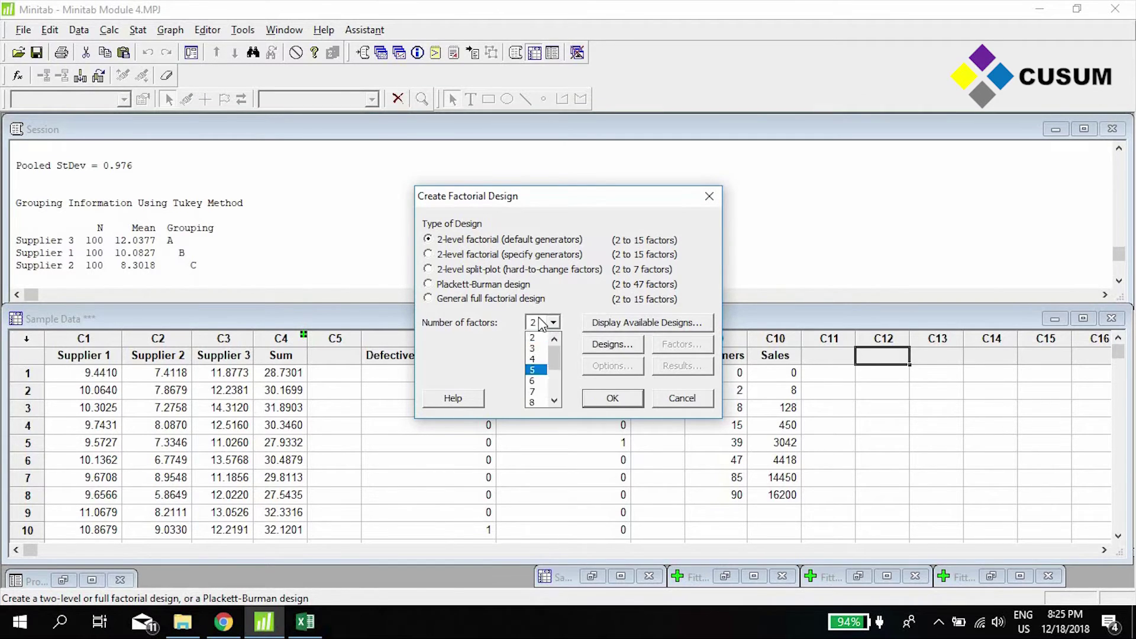
# - Set the 2-level factorial design to 2 factors and choose the full factorial with 1 replicate, 1 block and 0 center points
pyautogui.click(542, 328)
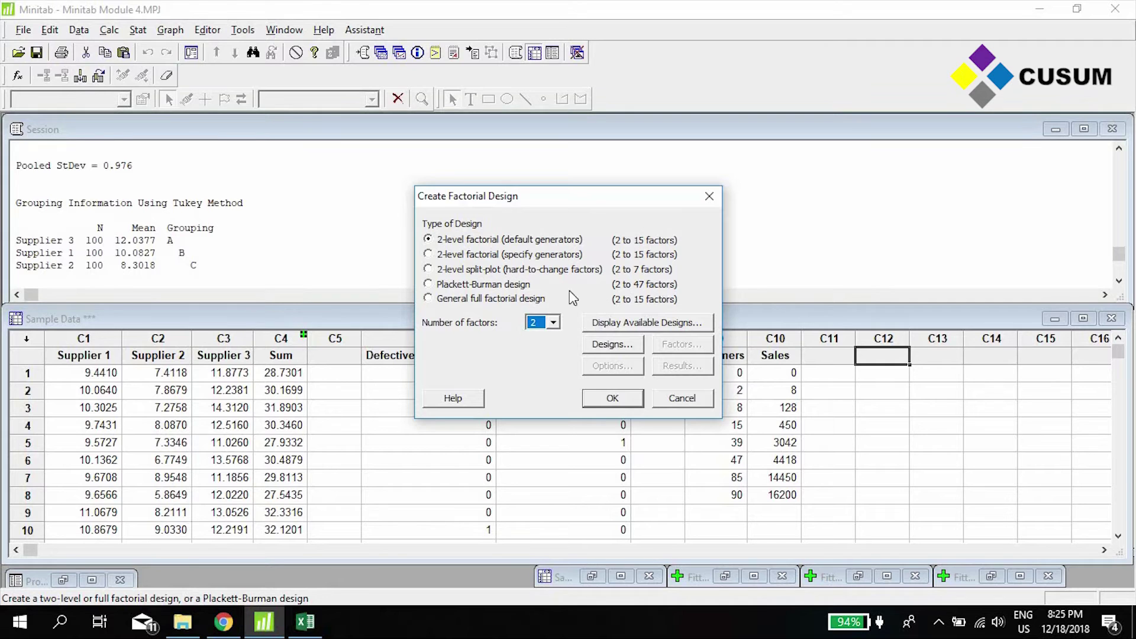
pyautogui.click(626, 347)
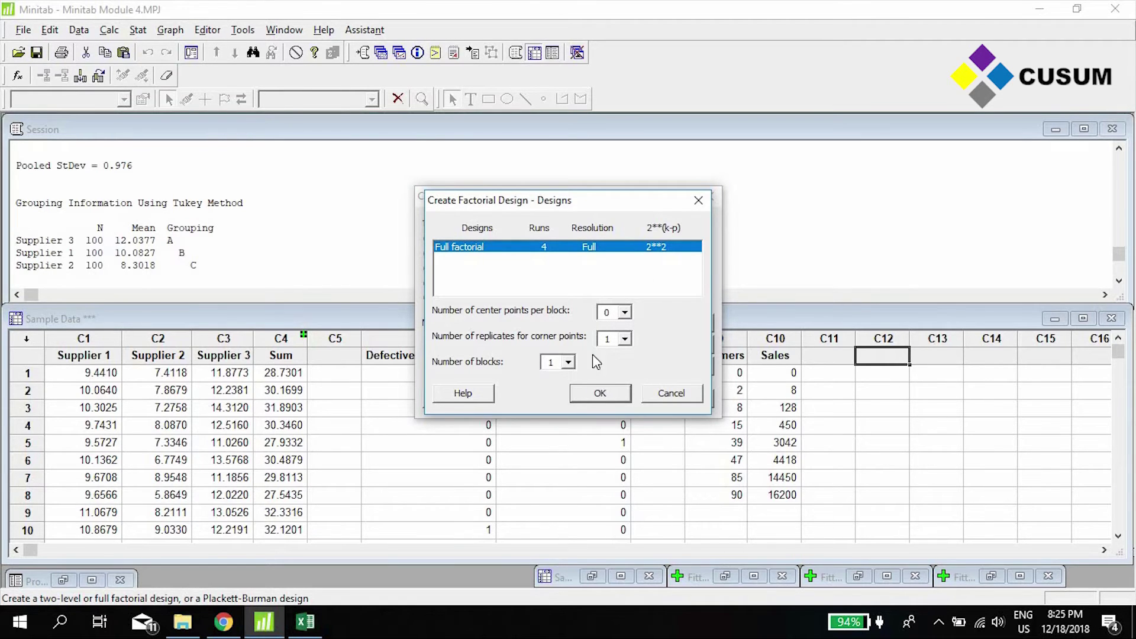
pyautogui.click(623, 393)
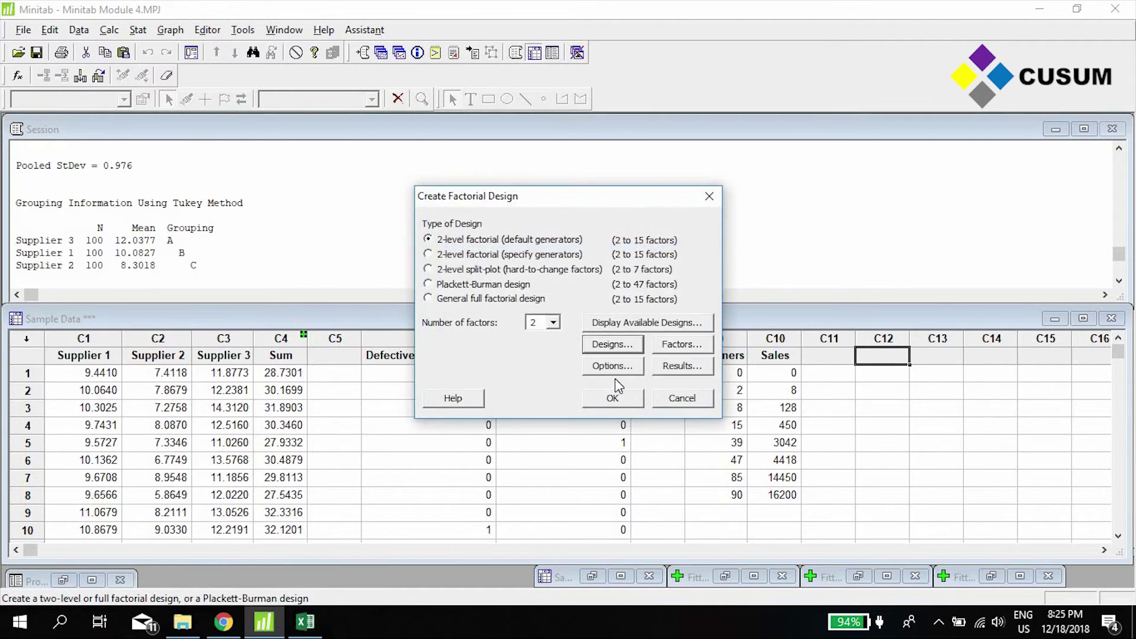
# - Define factors Release Angle (130 to 180) and Pin Elevation (100 to 200), and create the design with randomized runs stored in the worksheet
pyautogui.click(697, 349)
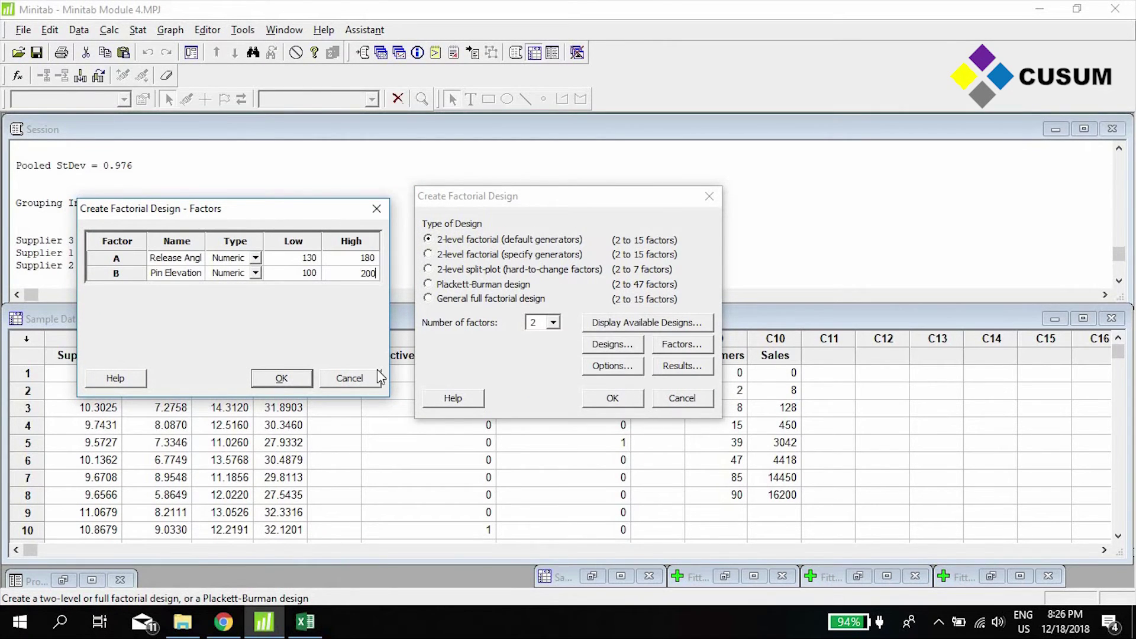
pyautogui.press('Return')
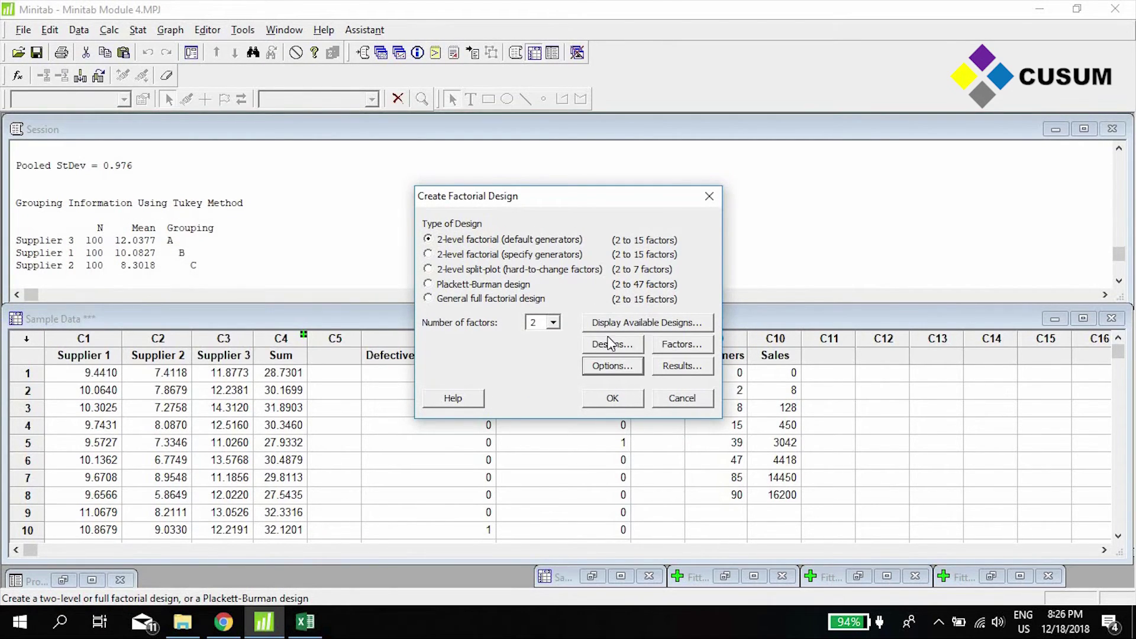
pyautogui.click(609, 373)
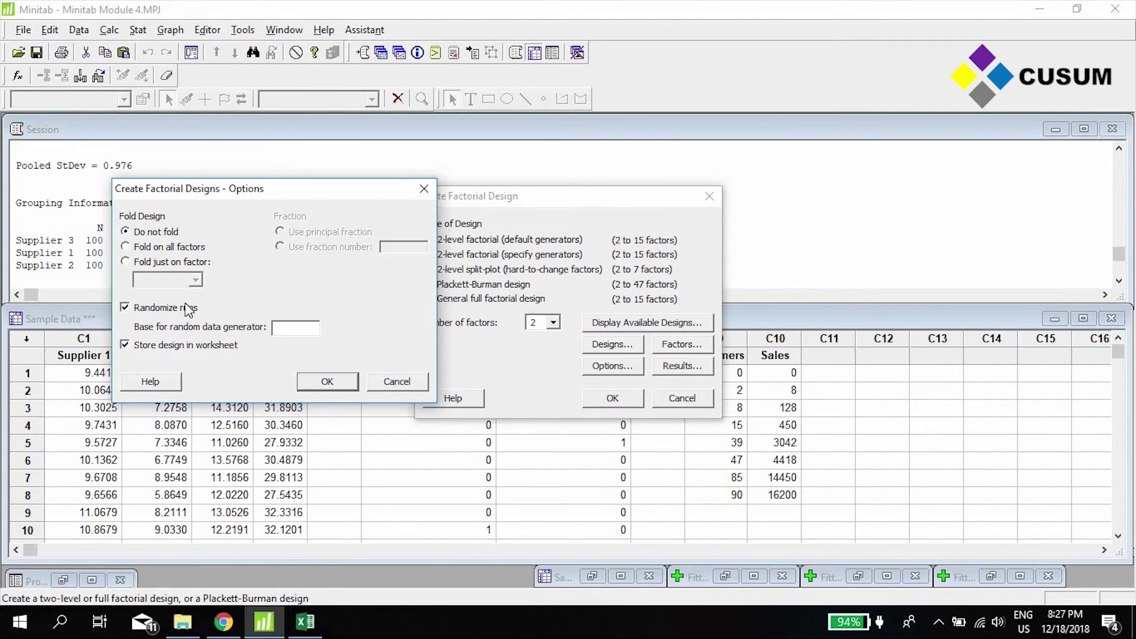
pyautogui.click(327, 381)
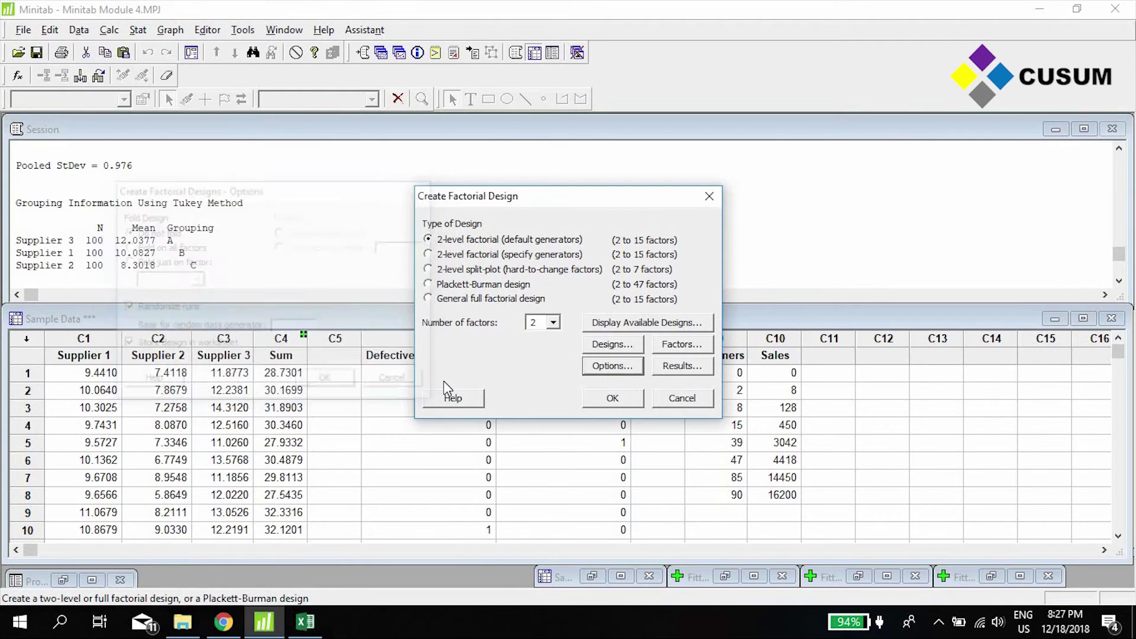
pyautogui.click(636, 402)
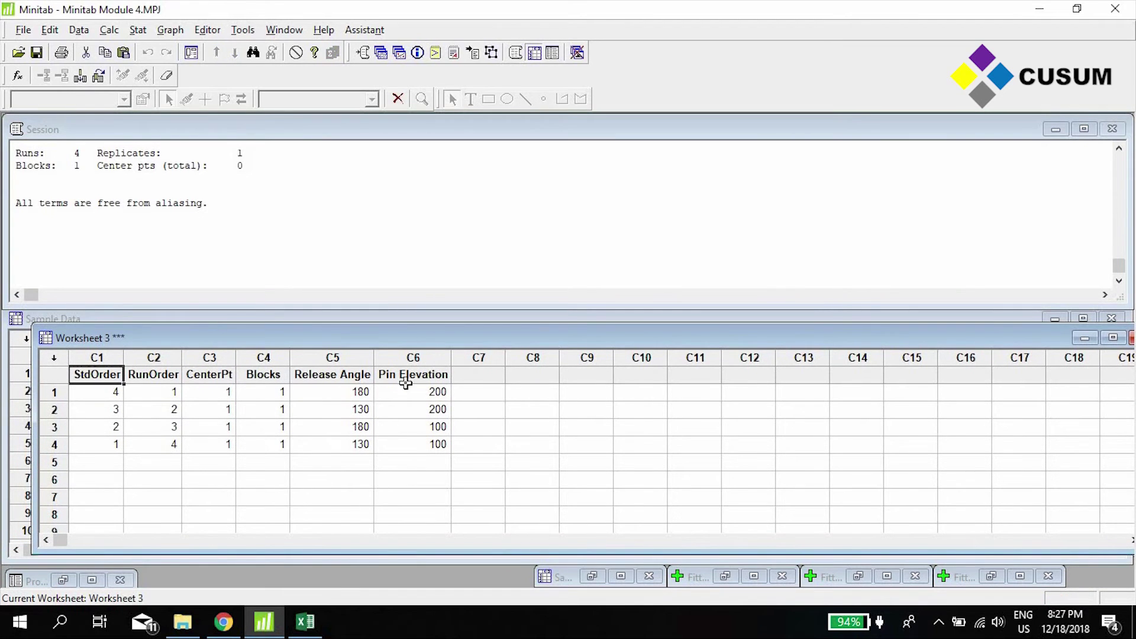
# - Name column C7 Results and enter the responses 438, 219, 270 and 145 for the four runs
pyautogui.click(477, 376)
pyautogui.write('Results')
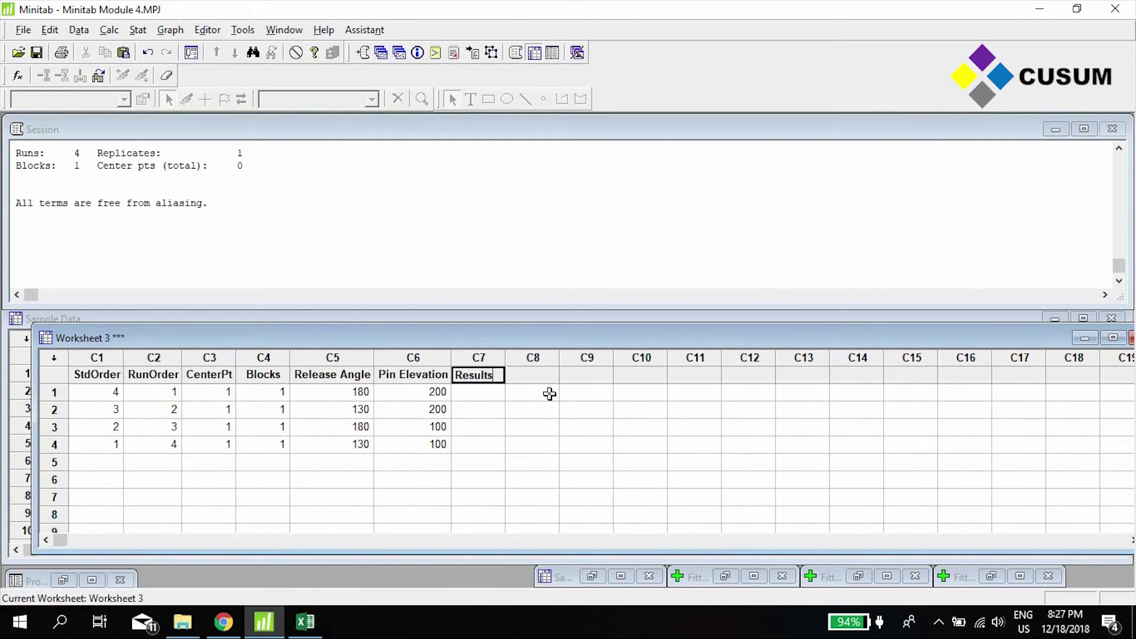
pyautogui.moveTo(329, 393); pyautogui.dragTo(406, 393)
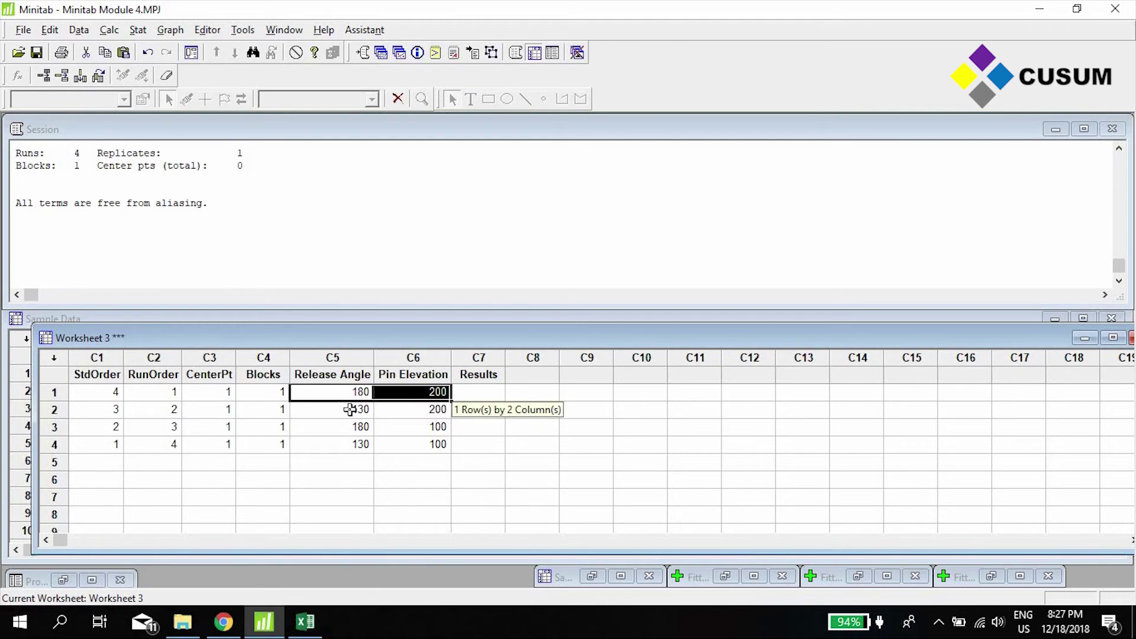
pyautogui.hotkey('ctrl', 'shift', 'Down')
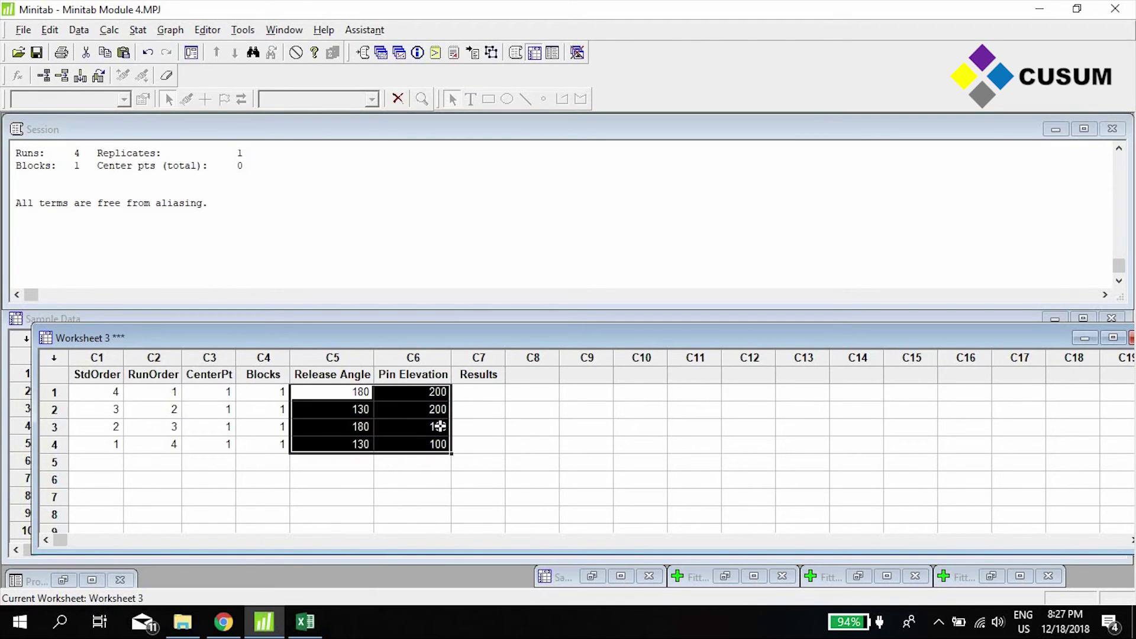
pyautogui.click(477, 394)
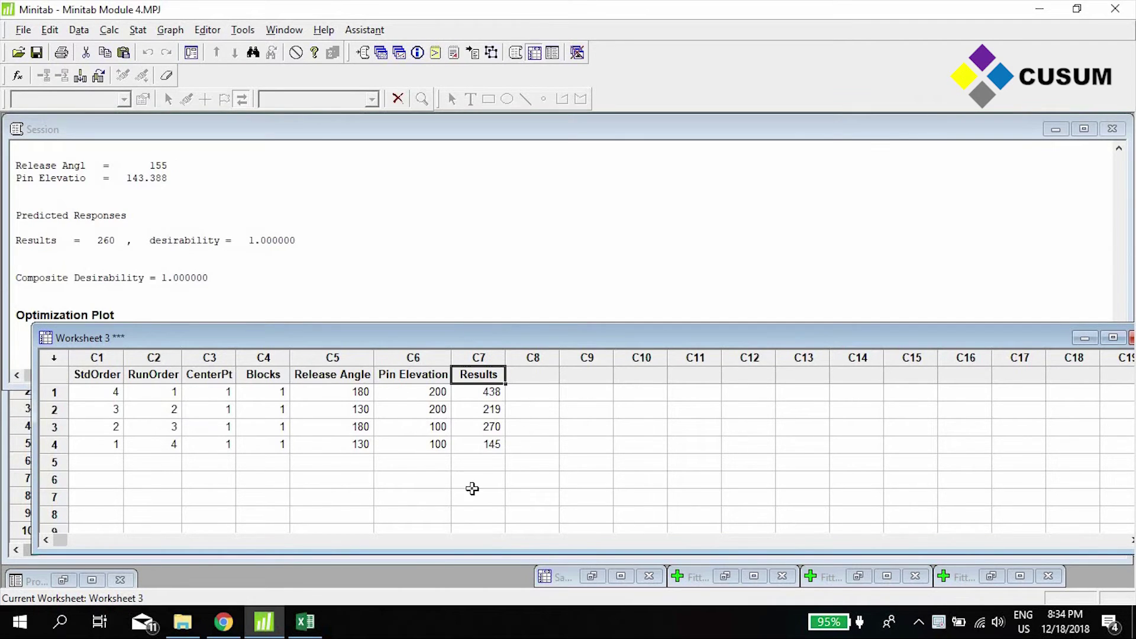
# - Analyze the factorial design with Results as the response
pyautogui.click(139, 30)
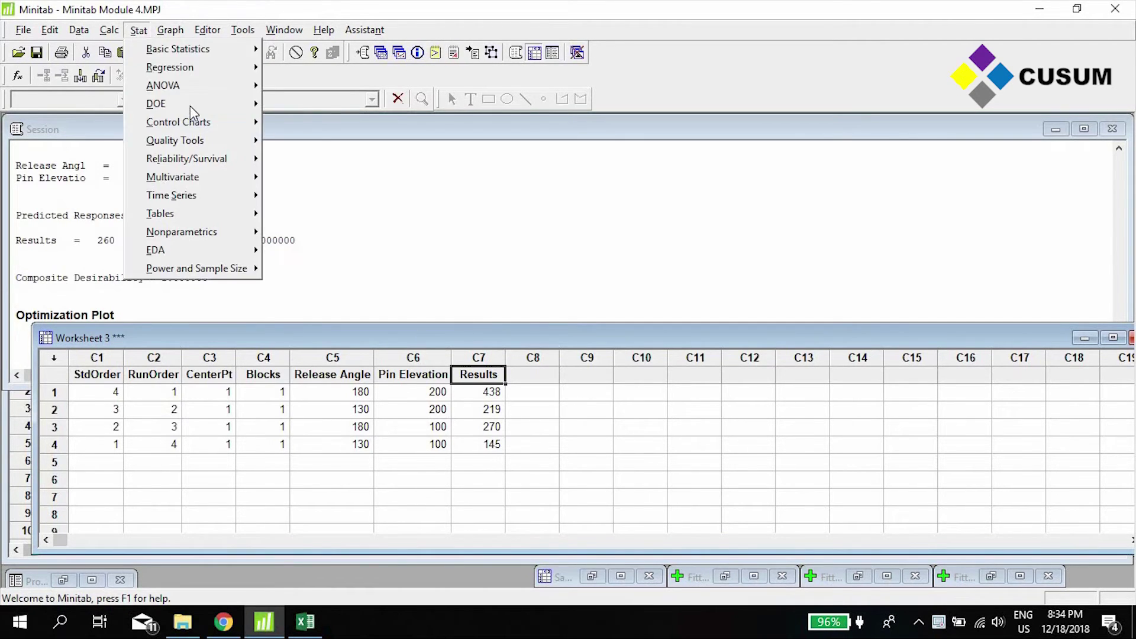
pyautogui.moveTo(190, 105)
pyautogui.moveTo(357, 112)
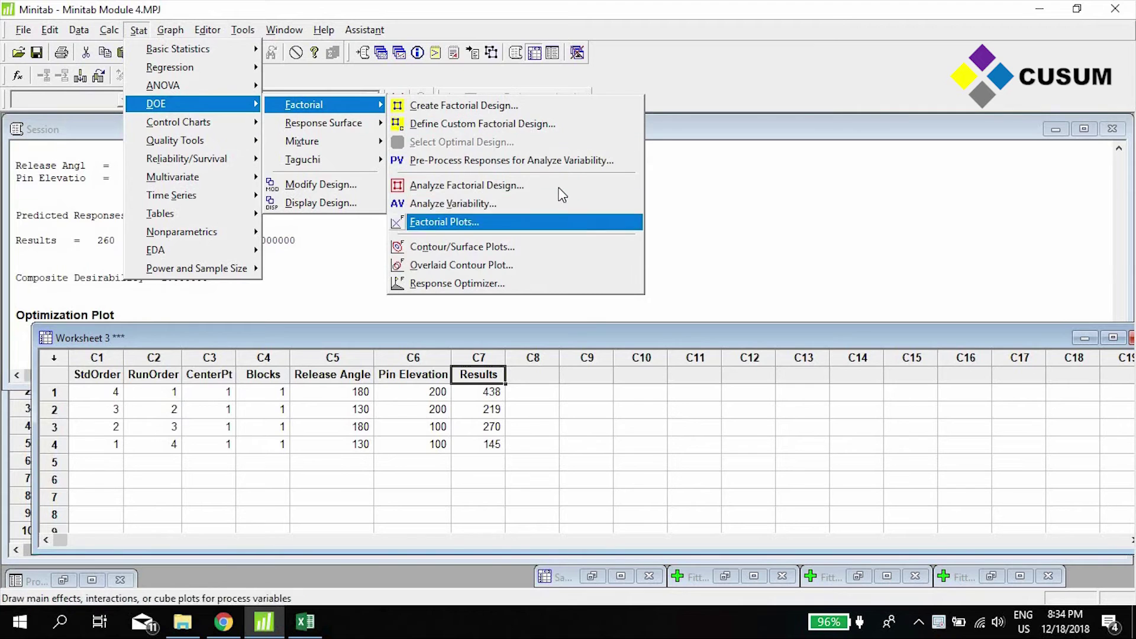
pyautogui.click(562, 193)
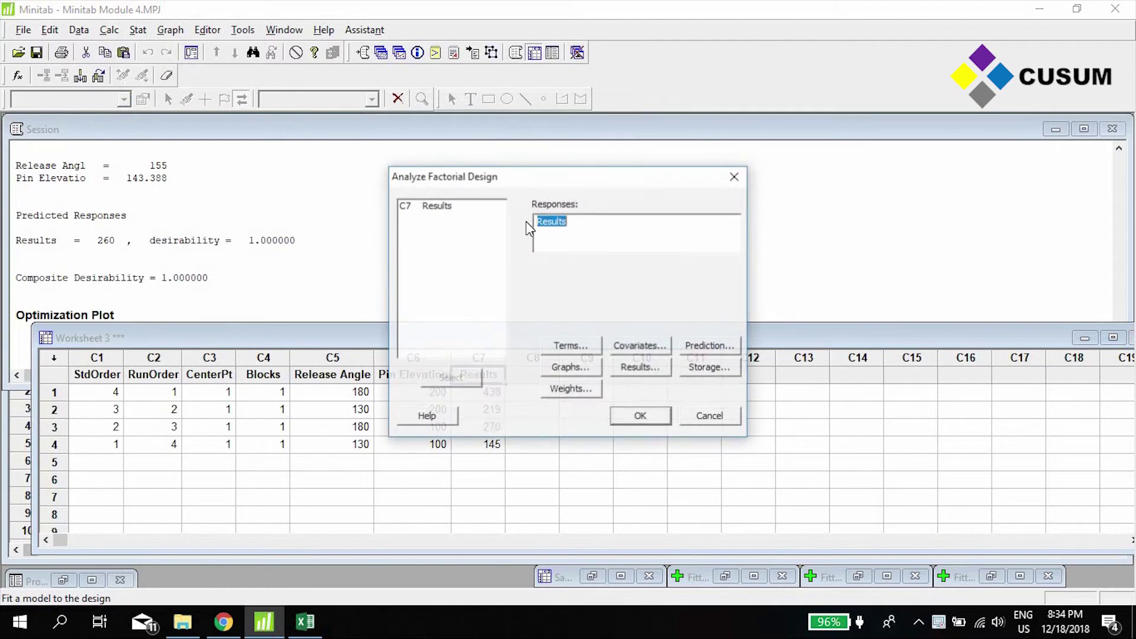
pyautogui.click(586, 224)
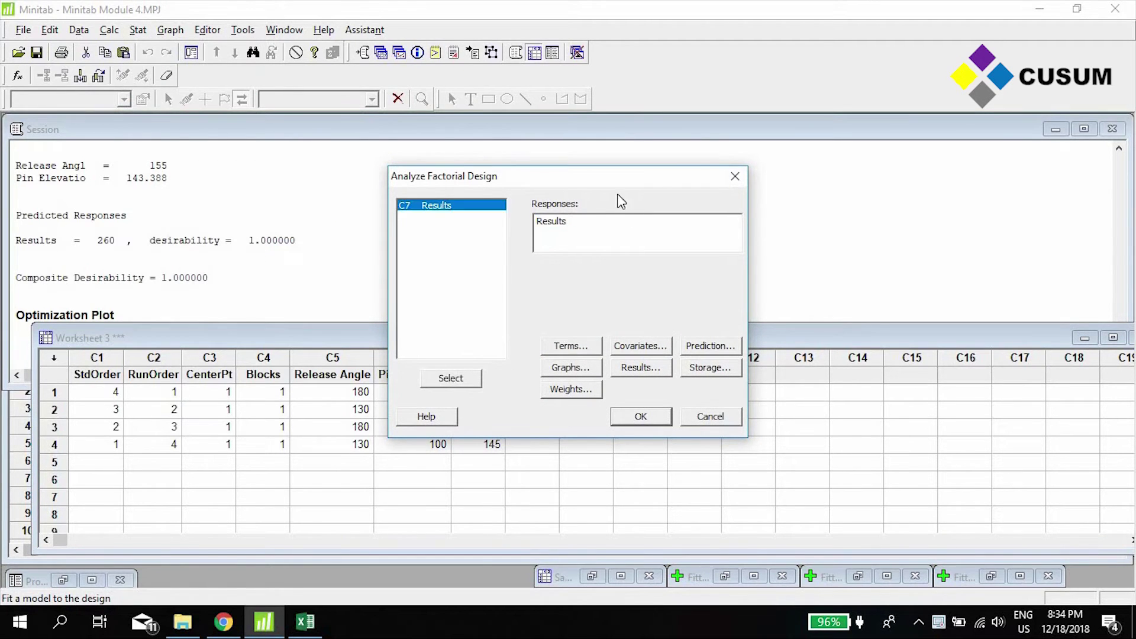
pyautogui.click(665, 420)
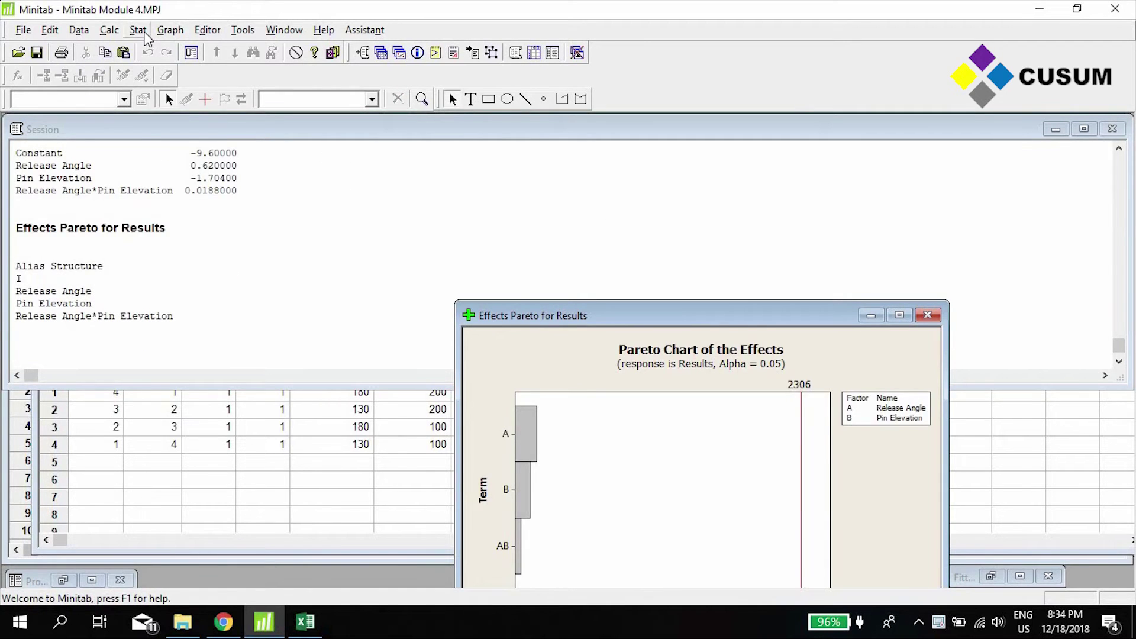
# - Run the Response Optimizer on Results with target 260, setting the lower bound to 240 and the upper bound to 280
pyautogui.click(140, 31)
pyautogui.moveTo(196, 104)
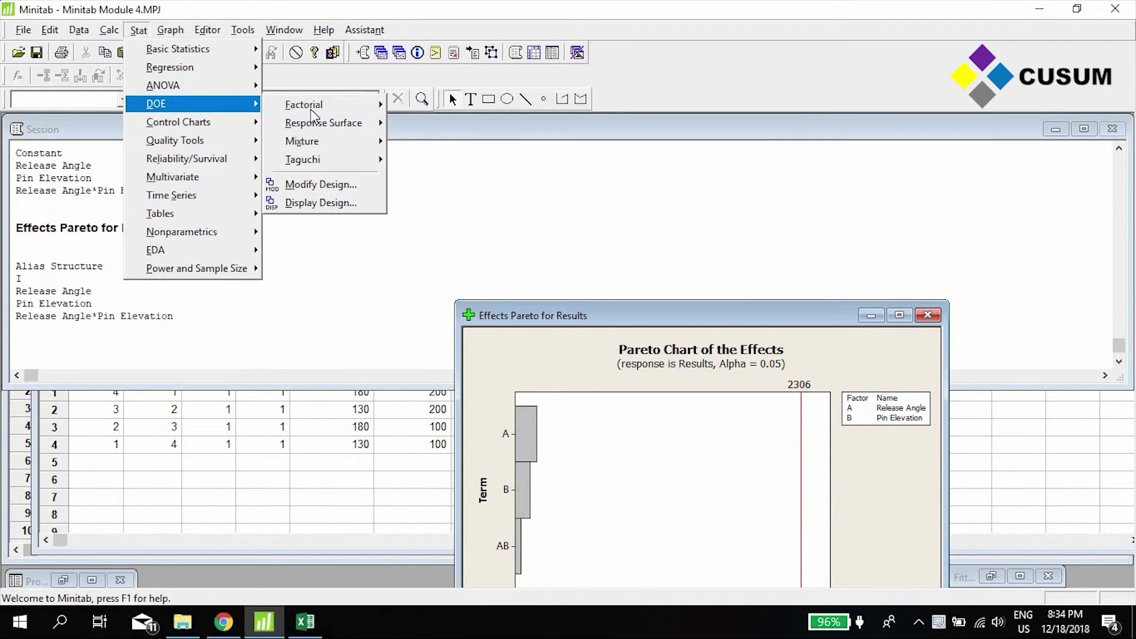
pyautogui.moveTo(314, 114)
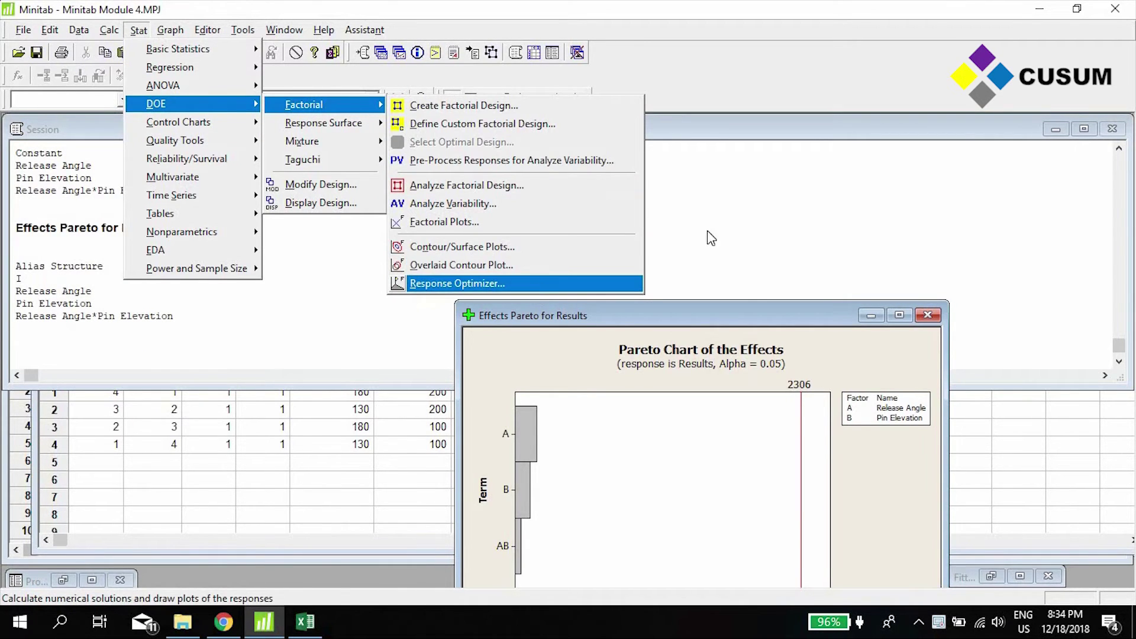
pyautogui.click(535, 284)
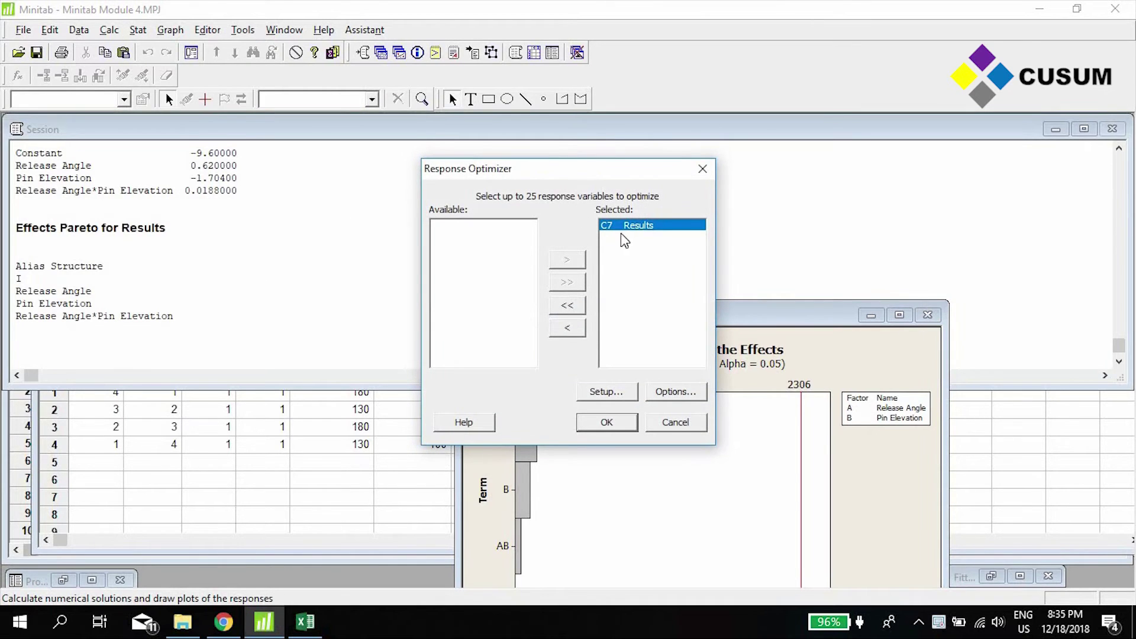
pyautogui.click(605, 391)
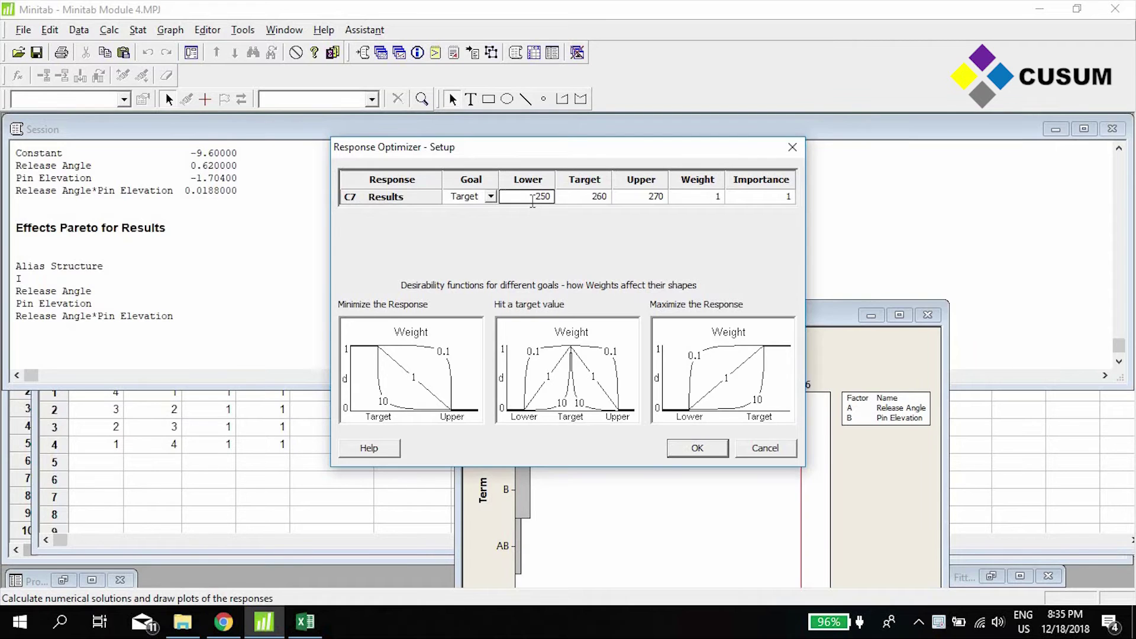
pyautogui.click(533, 201)
pyautogui.write('240')
pyautogui.press('Tab')
pyautogui.press('Tab')
pyautogui.write('280')
pyautogui.click(701, 445)
pyautogui.click(616, 425)
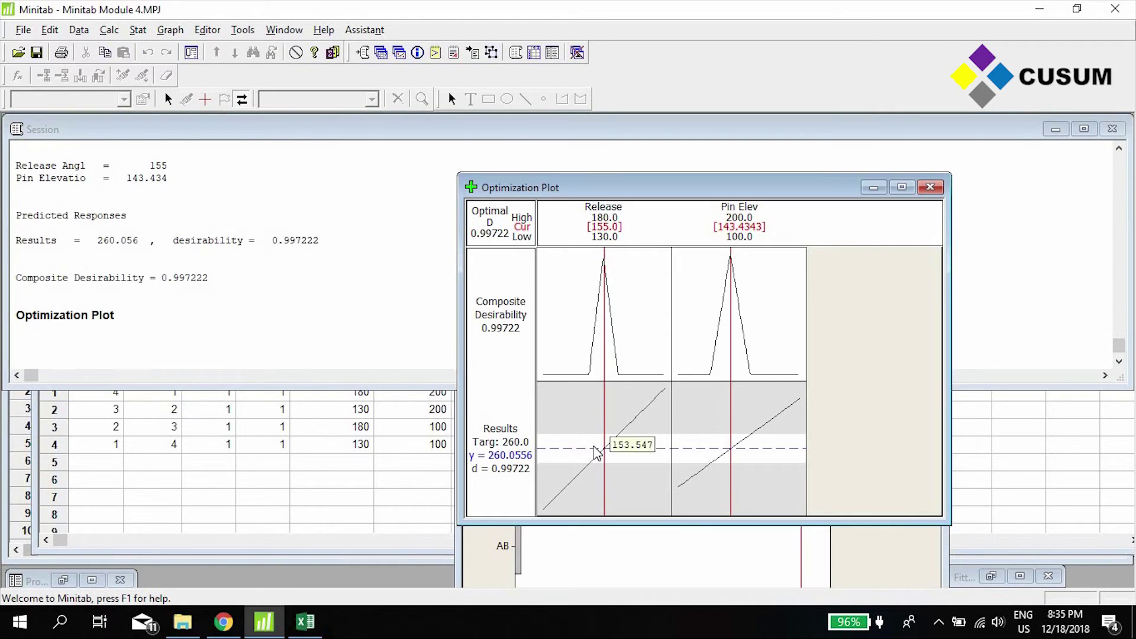
# - Adjust the current settings in the optimization plot to a Release Angle of about 149.8 and a Pin Elevation of about 145.4
pyautogui.moveTo(604, 447); pyautogui.dragTo(598, 450)
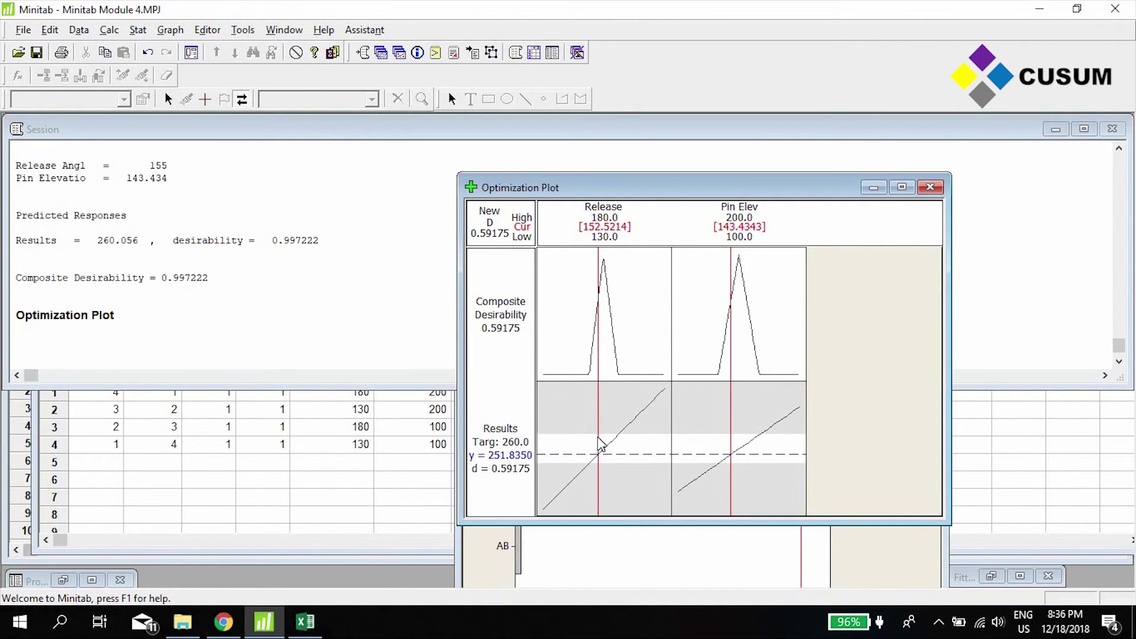
pyautogui.moveTo(600, 445); pyautogui.dragTo(592, 446)
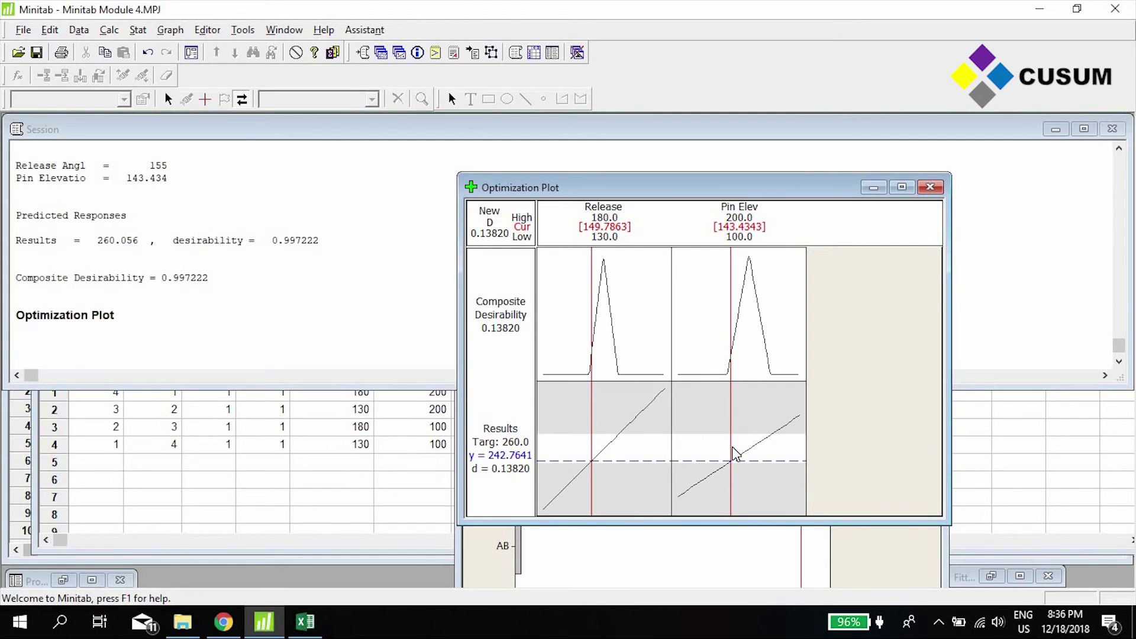
pyautogui.moveTo(734, 450)
pyautogui.mouseDown()
pyautogui.moveTo(748, 456)
pyautogui.moveTo(734, 454)
pyautogui.mouseUp()
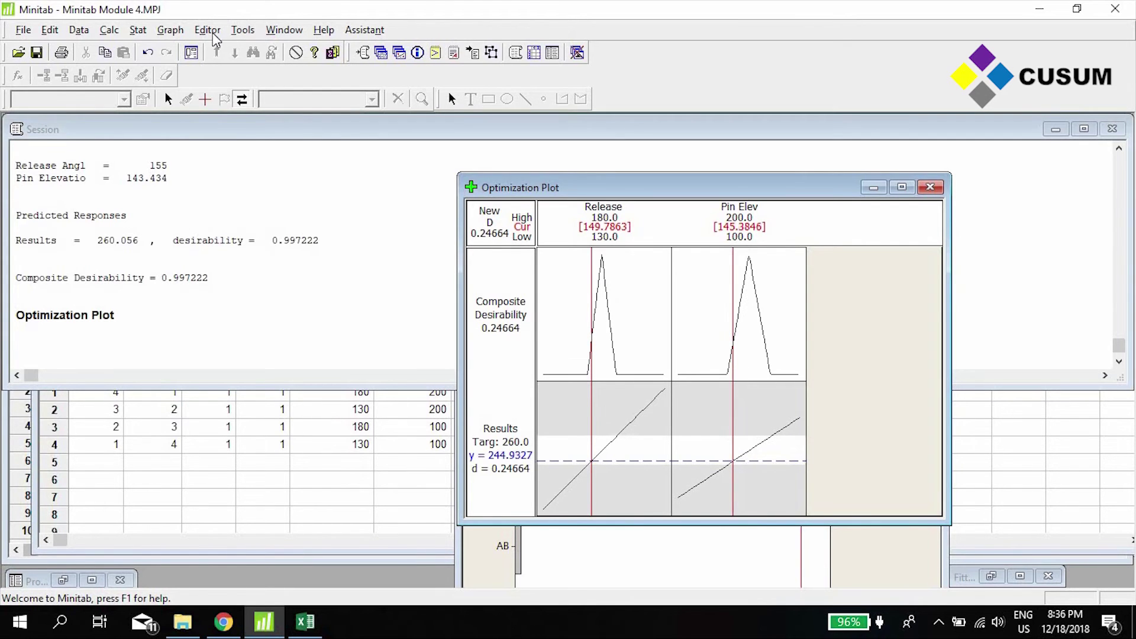
# - Rerun the Response Optimizer for Results with bounds 240 and 280, and move the Release Angle setting in the new plot to about 168.9
pyautogui.click(149, 34)
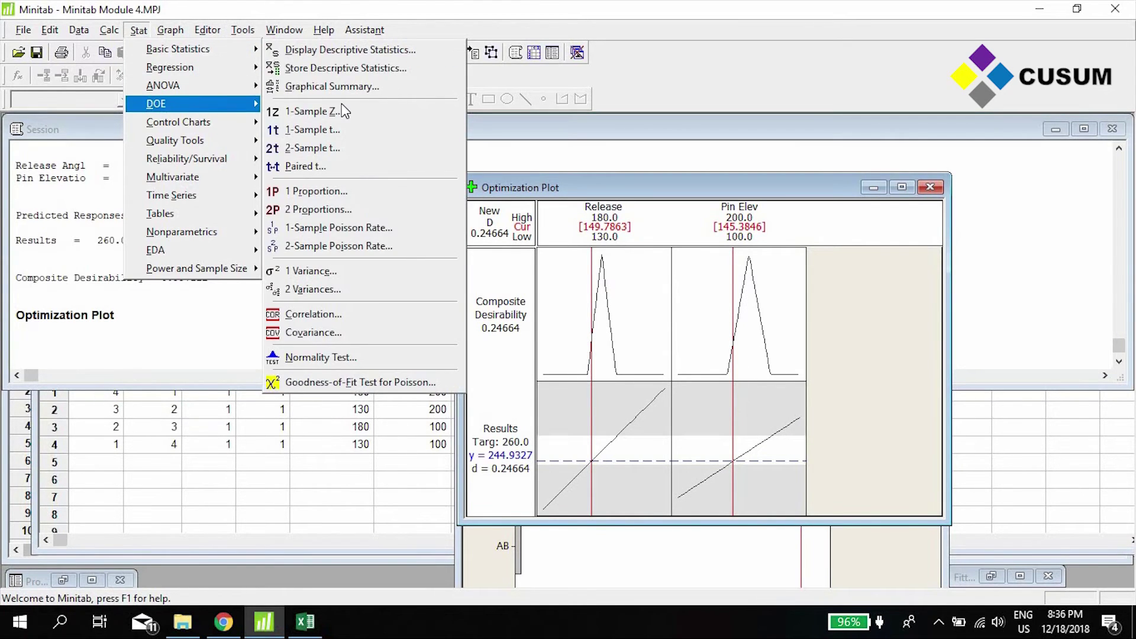
pyautogui.moveTo(189, 103)
pyautogui.moveTo(303, 104)
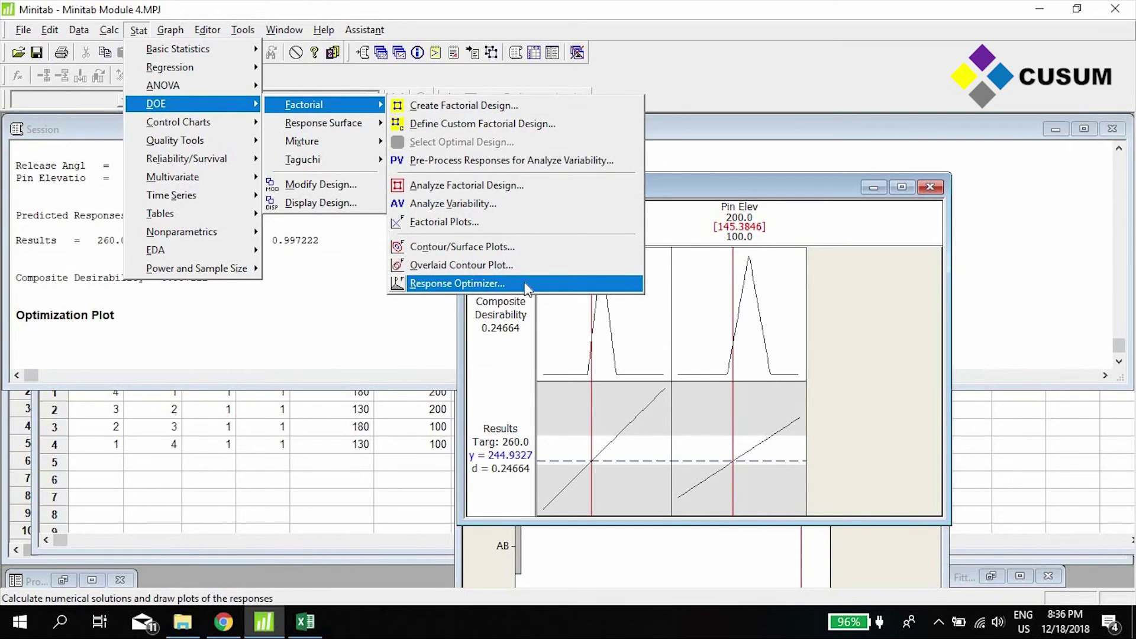
pyautogui.click(526, 284)
pyautogui.click(616, 396)
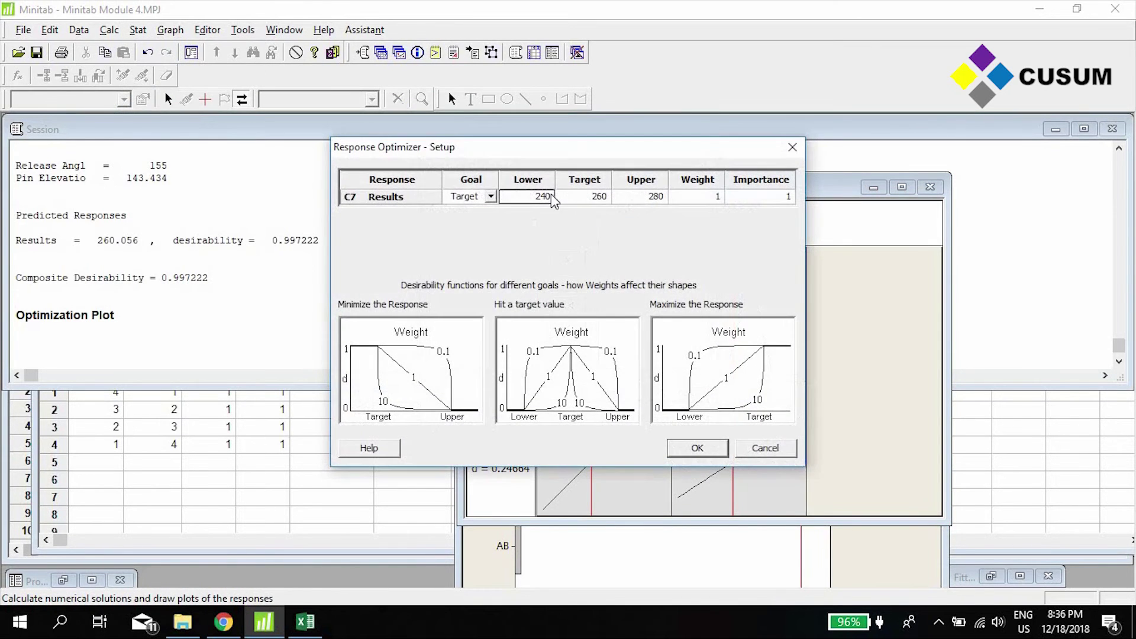
pyautogui.press('Tab')
pyautogui.press('Tab')
pyautogui.click(697, 447)
pyautogui.click(627, 424)
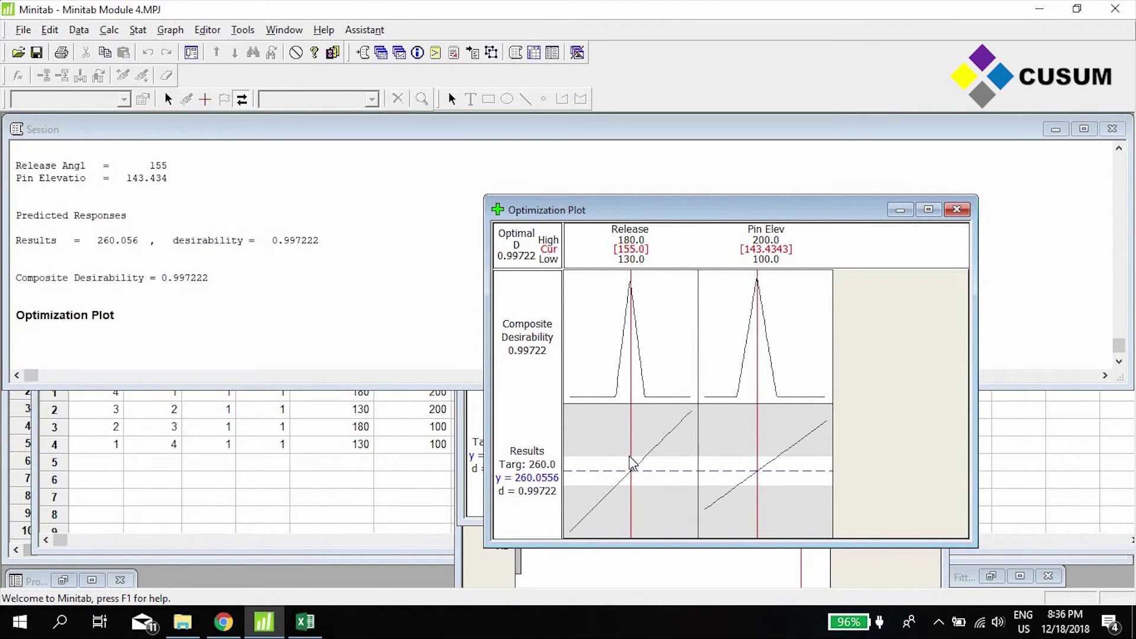
pyautogui.moveTo(633, 463); pyautogui.dragTo(672, 467)
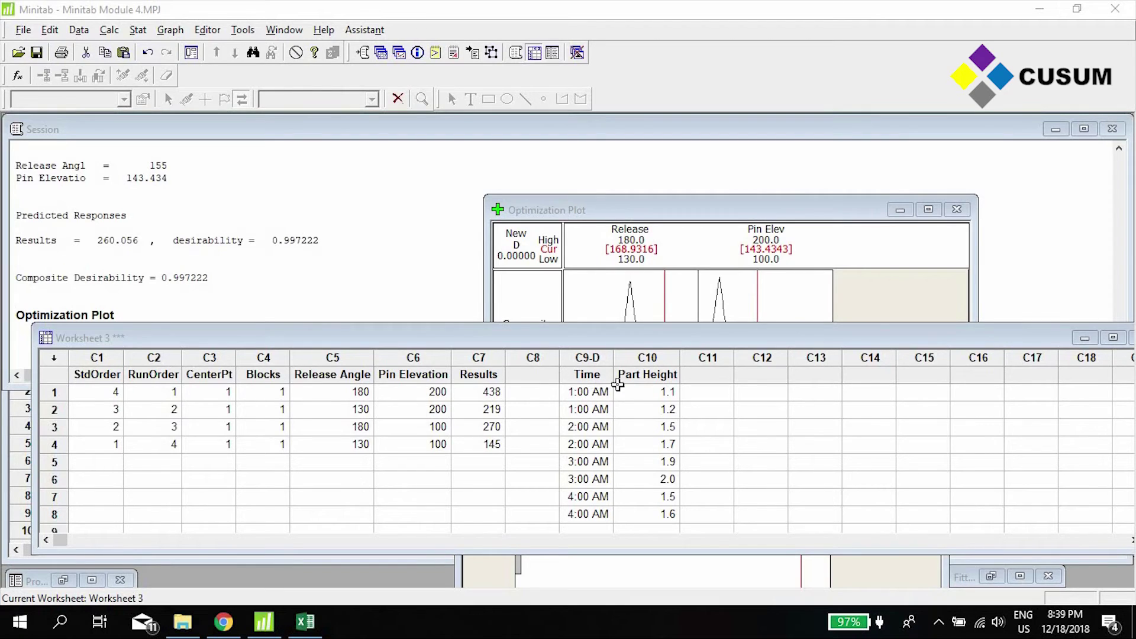
# - Look over the control chart types for subgroups and select the two 1:00 AM rows of the Time and Part Height data
pyautogui.click(608, 375)
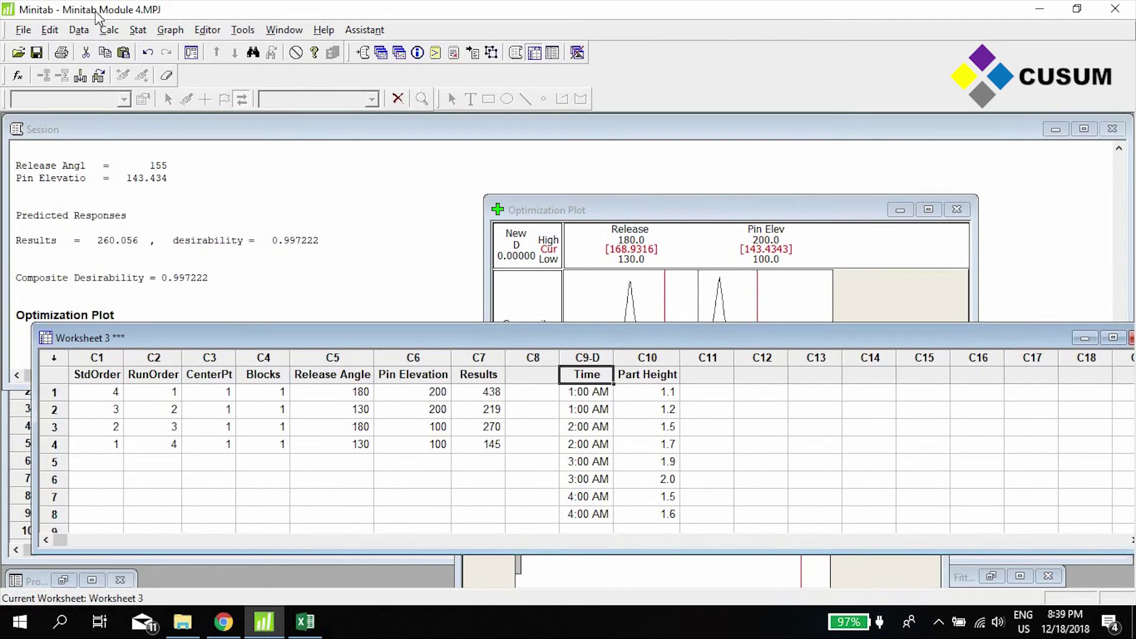
pyautogui.click(138, 30)
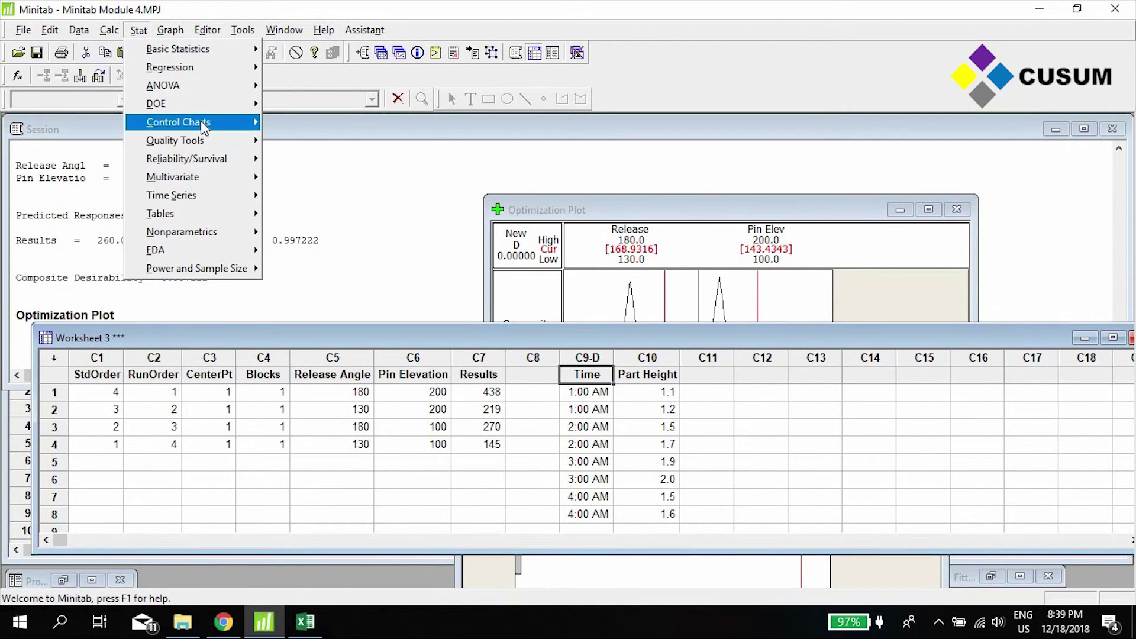
pyautogui.moveTo(204, 127)
pyautogui.moveTo(365, 155)
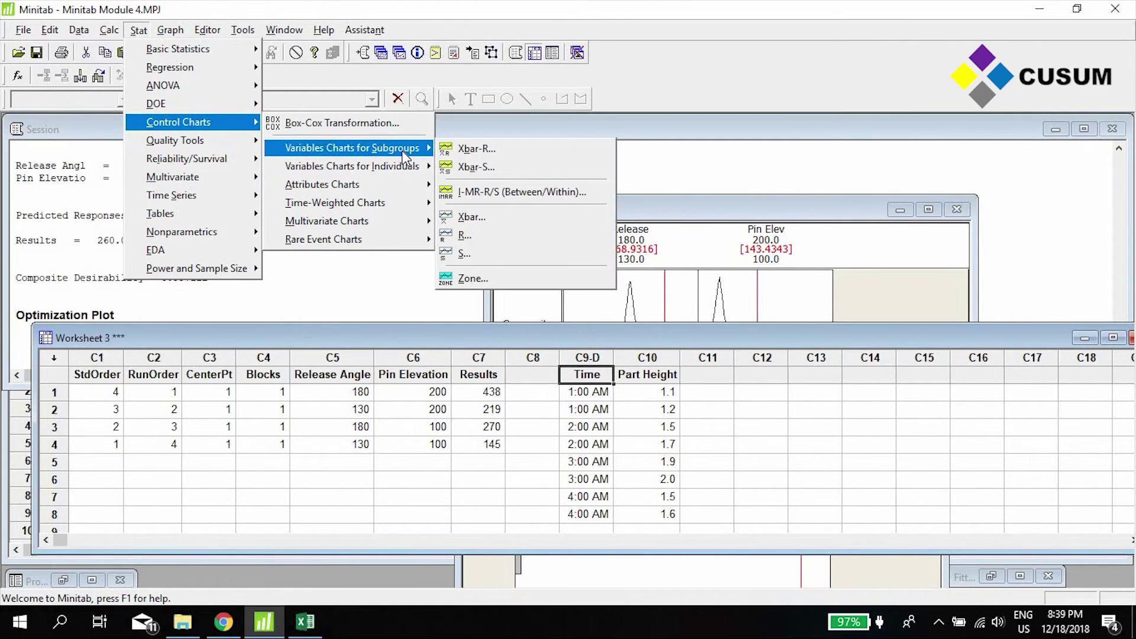
pyautogui.click(608, 393)
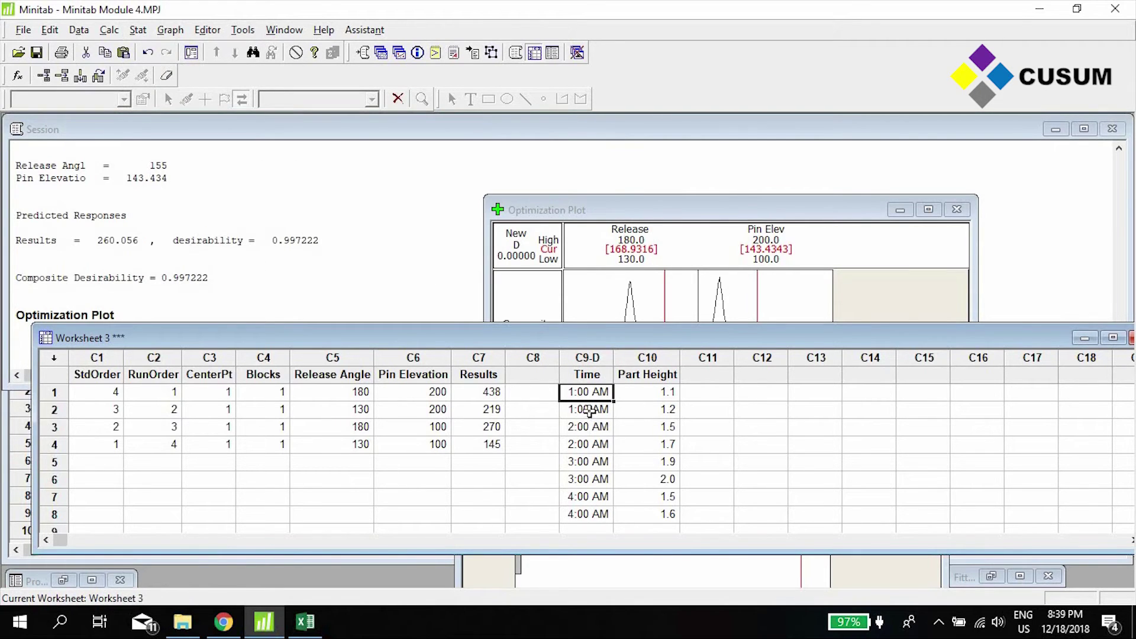
pyautogui.moveTo(588, 398); pyautogui.dragTo(648, 411)
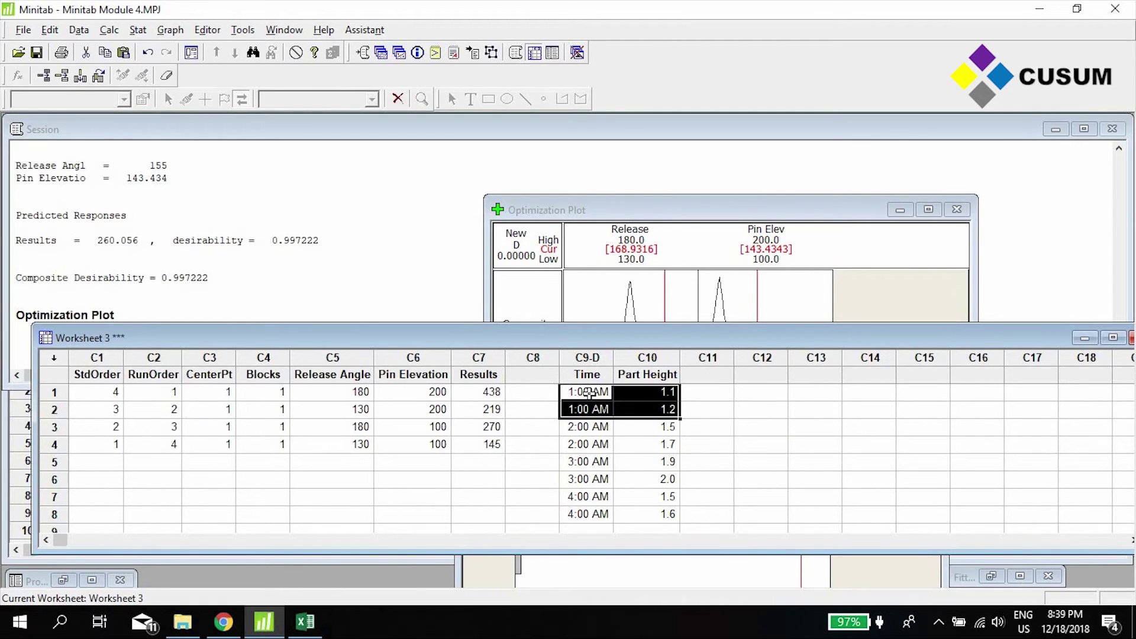
# - Highlight the 1:00 AM and 2:00 AM subgroup rows of the Time and Part Height data
pyautogui.moveTo(600, 397); pyautogui.dragTo(646, 406)
pyautogui.moveTo(583, 427); pyautogui.dragTo(654, 447)
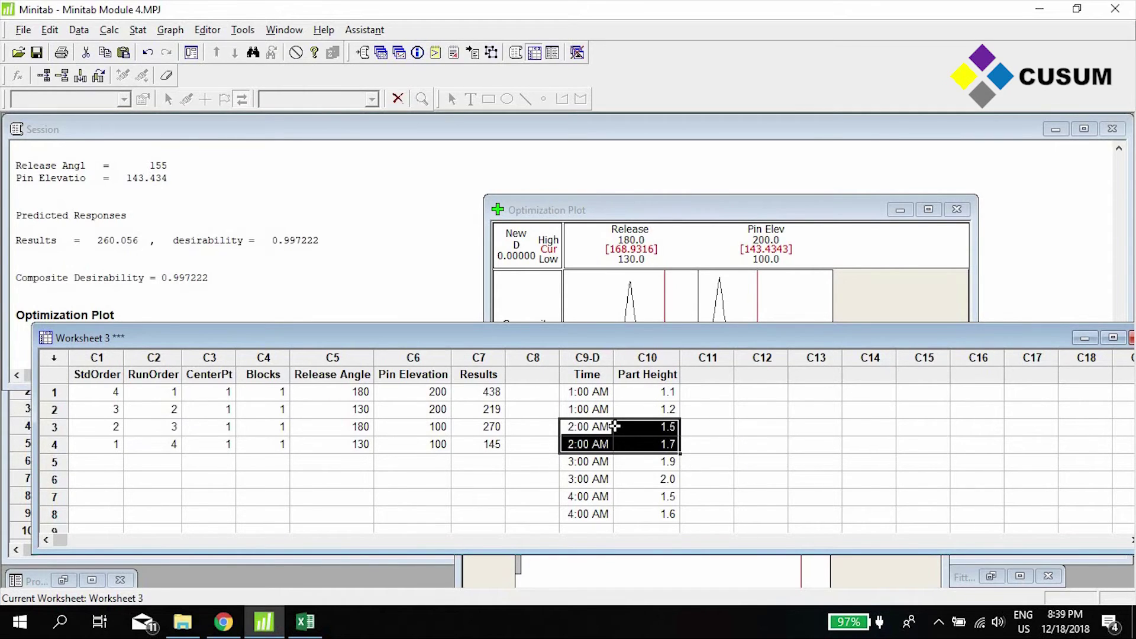
pyautogui.moveTo(585, 409); pyautogui.dragTo(655, 404)
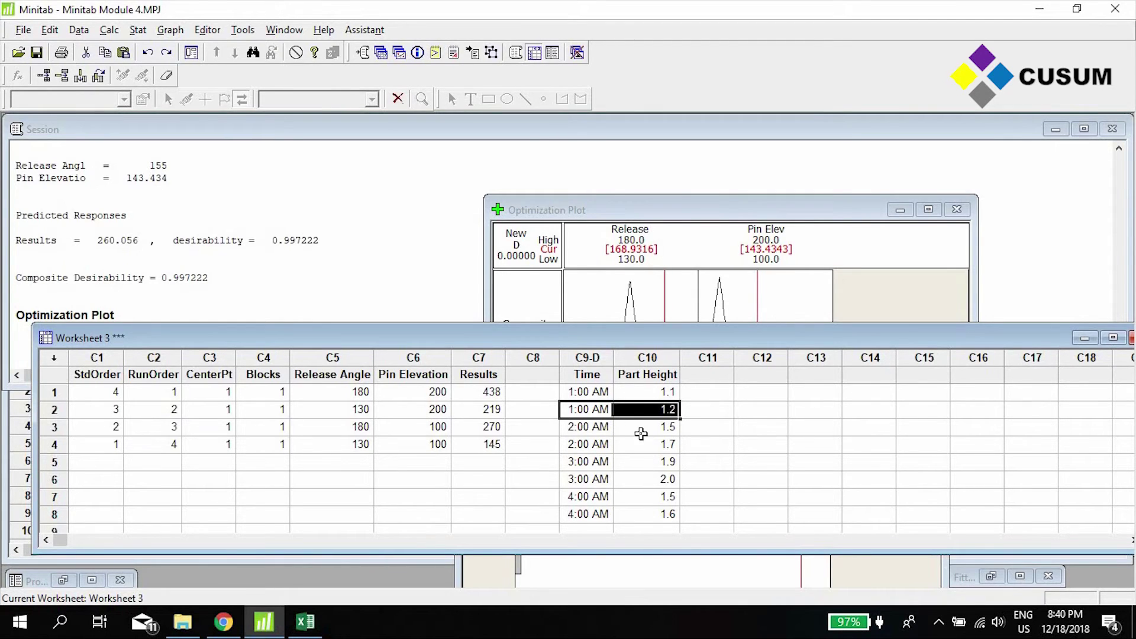
# - Set up an Xbar-R chart for subgroups with Part Height as the observations column and Time as the subgroup ID column
pyautogui.click(138, 29)
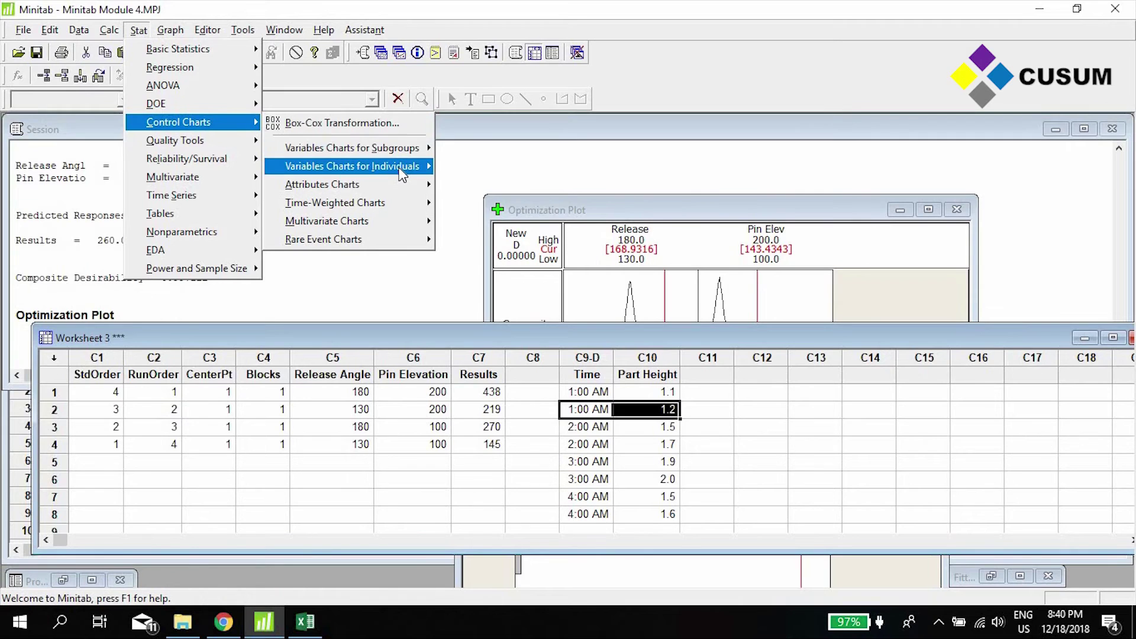
pyautogui.moveTo(402, 169)
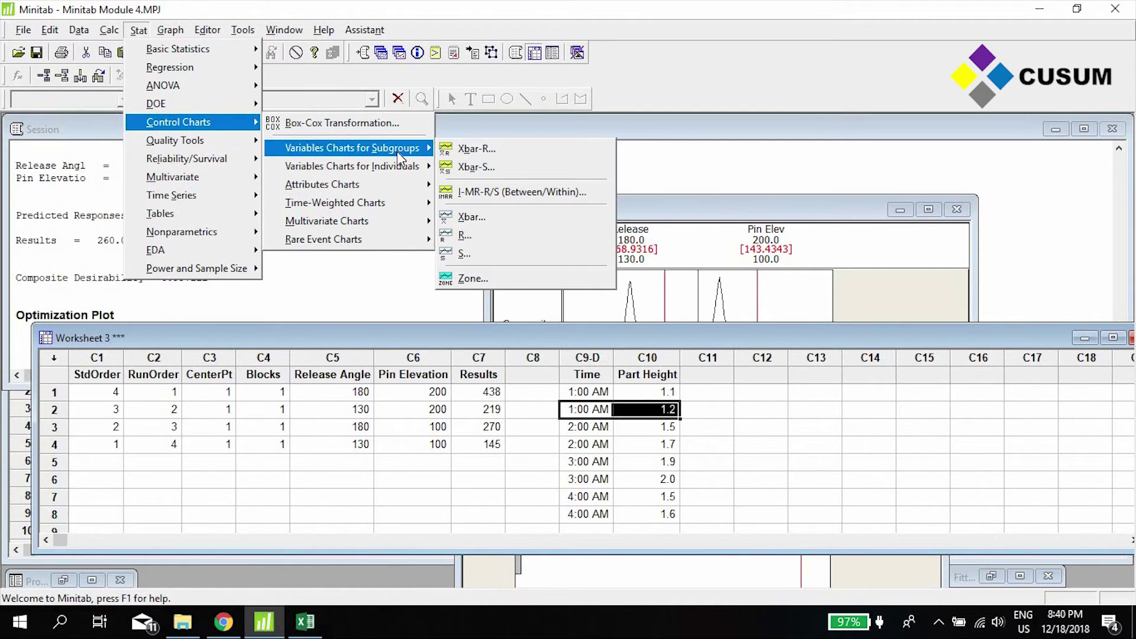
pyautogui.click(524, 155)
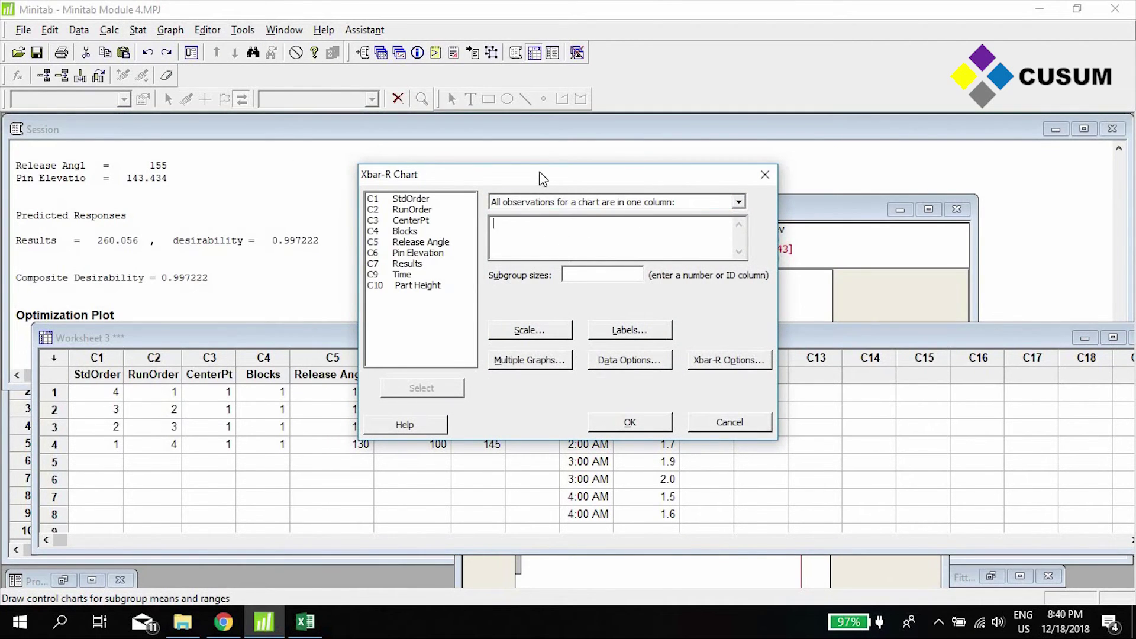
pyautogui.moveTo(538, 172); pyautogui.dragTo(576, 65)
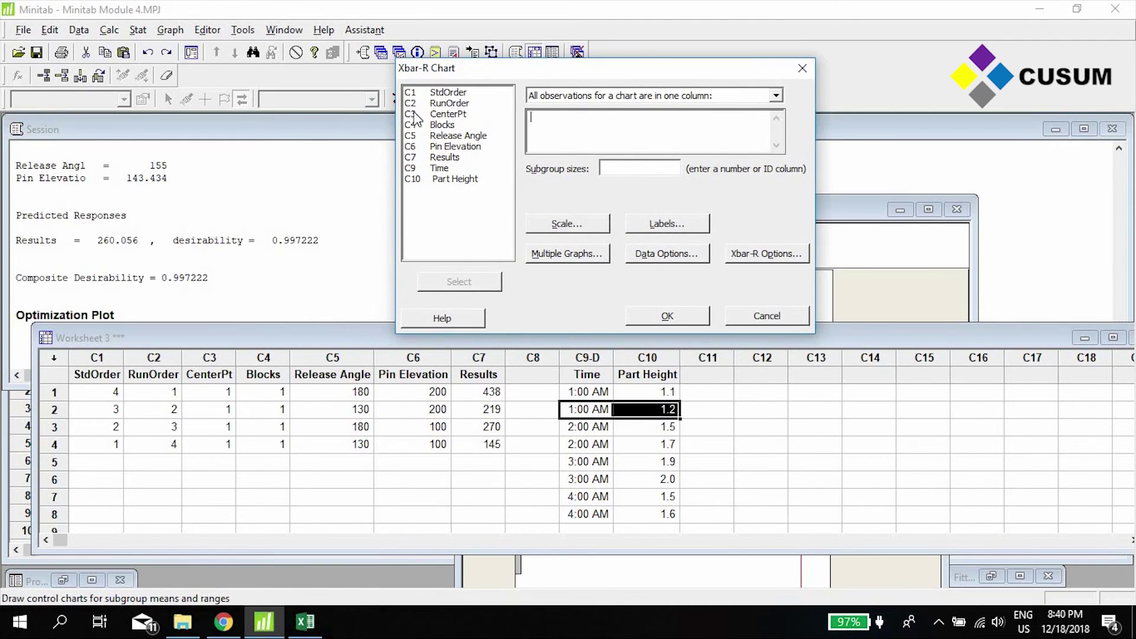
pyautogui.doubleClick(449, 178)
pyautogui.write('2')
pyautogui.press('BackSpace')
pyautogui.doubleClick(446, 170)
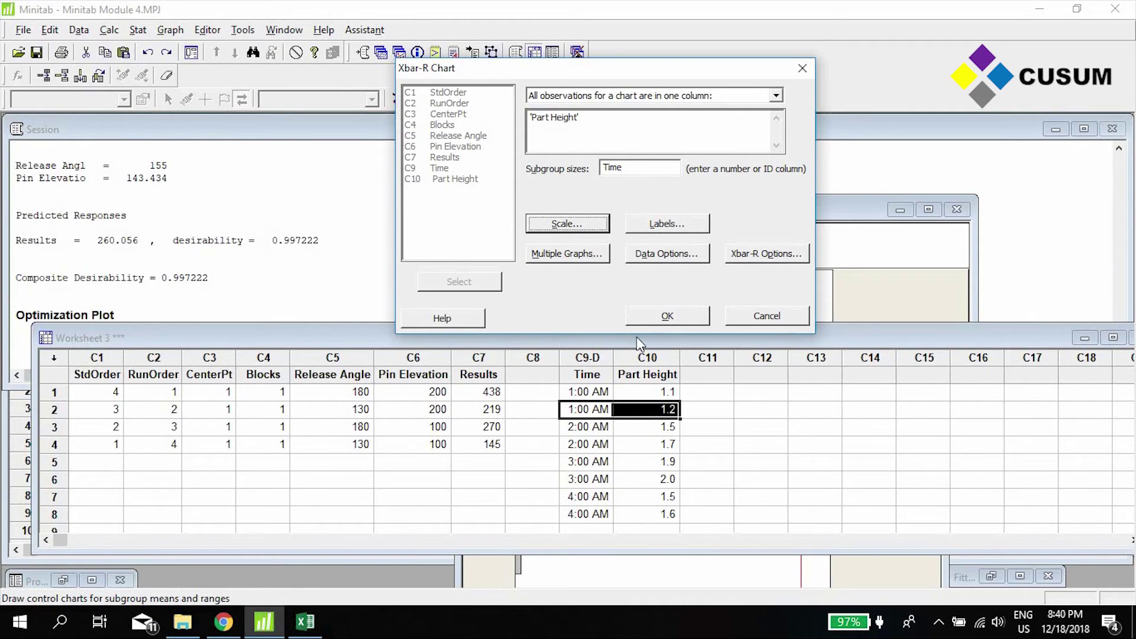
# - Use Time as the stamp column on the X scale, create the Xbar-R chart and move it clear of the worksheet data
pyautogui.click(586, 231)
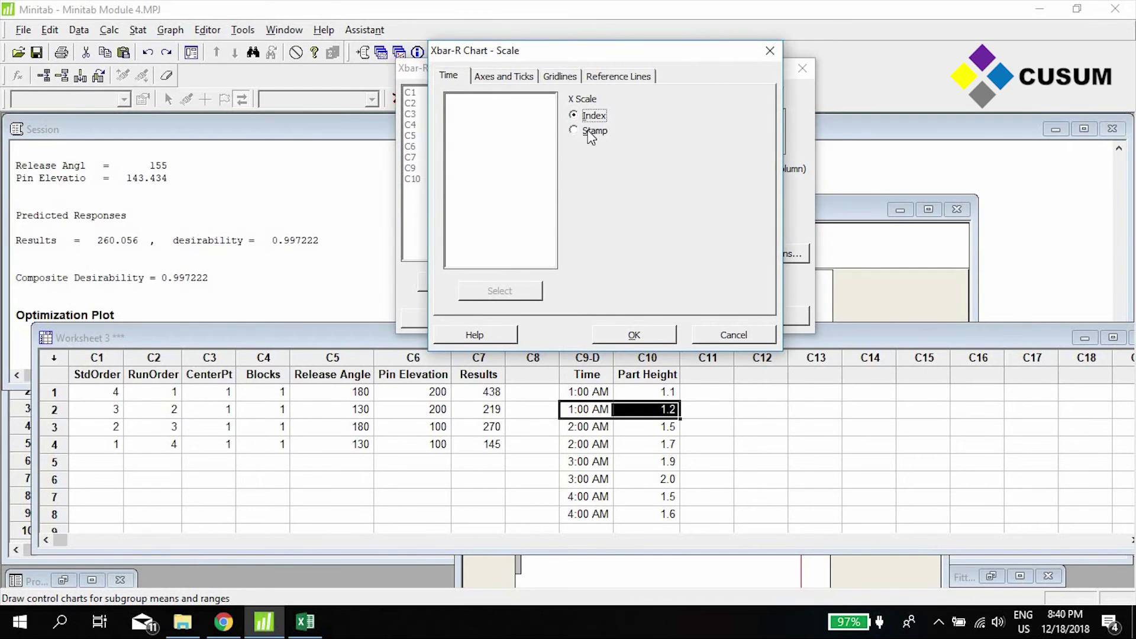
pyautogui.click(590, 130)
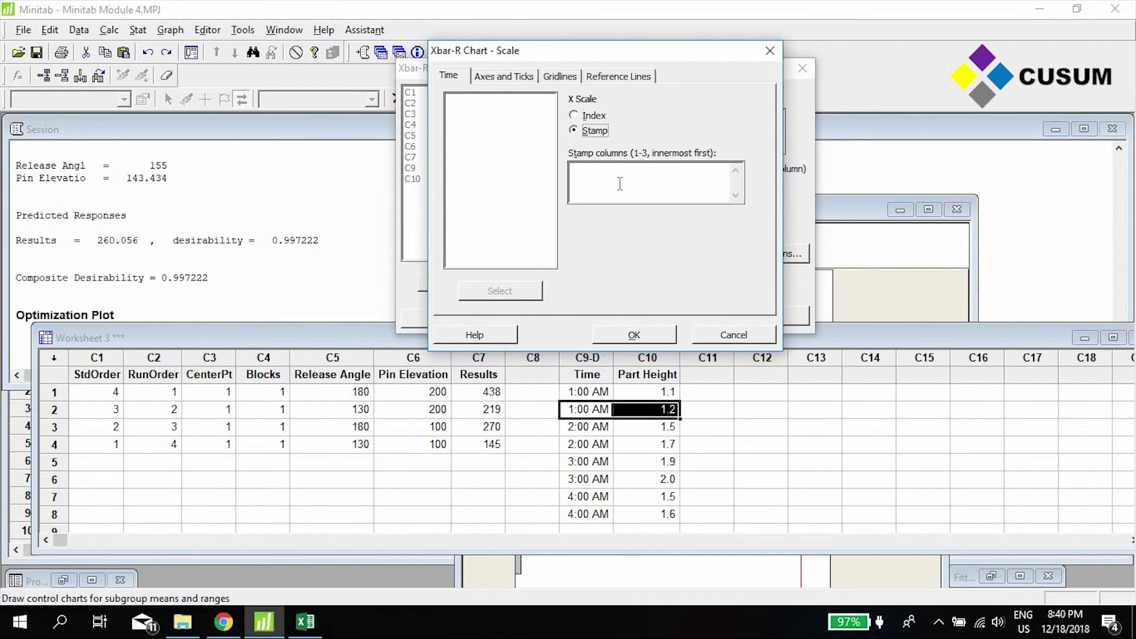
pyautogui.click(619, 201)
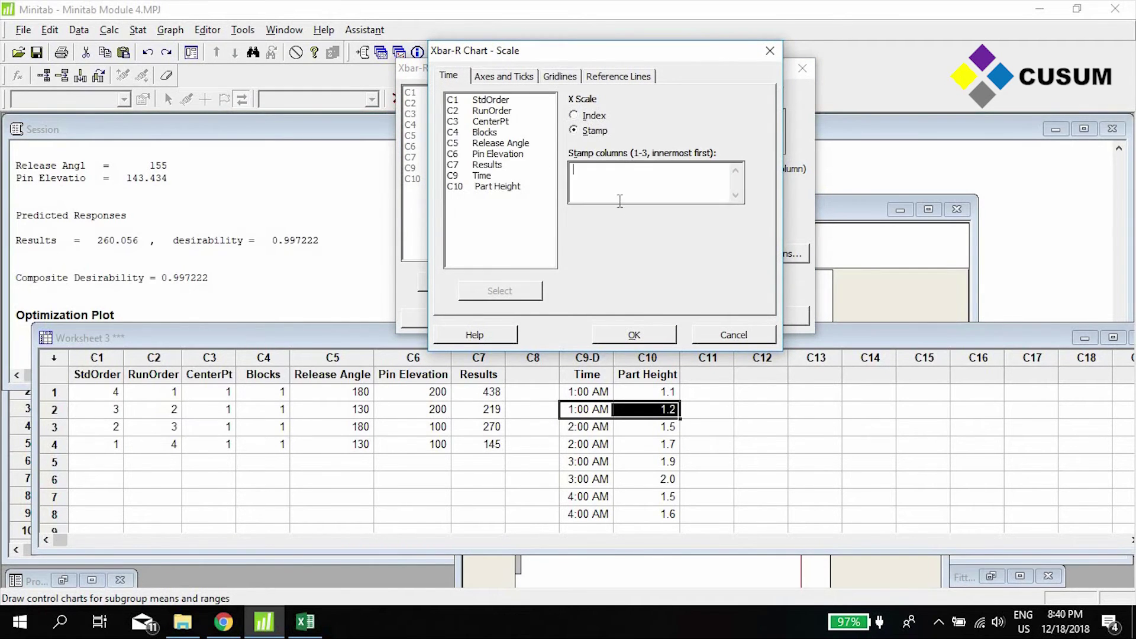
pyautogui.doubleClick(480, 176)
pyautogui.click(634, 334)
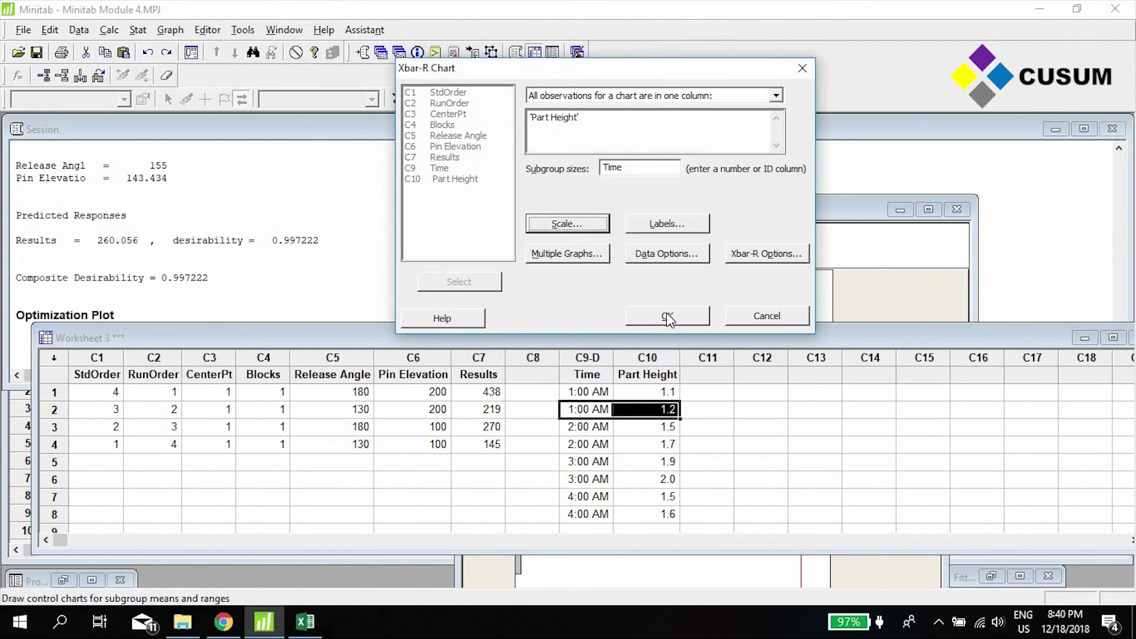
pyautogui.click(667, 319)
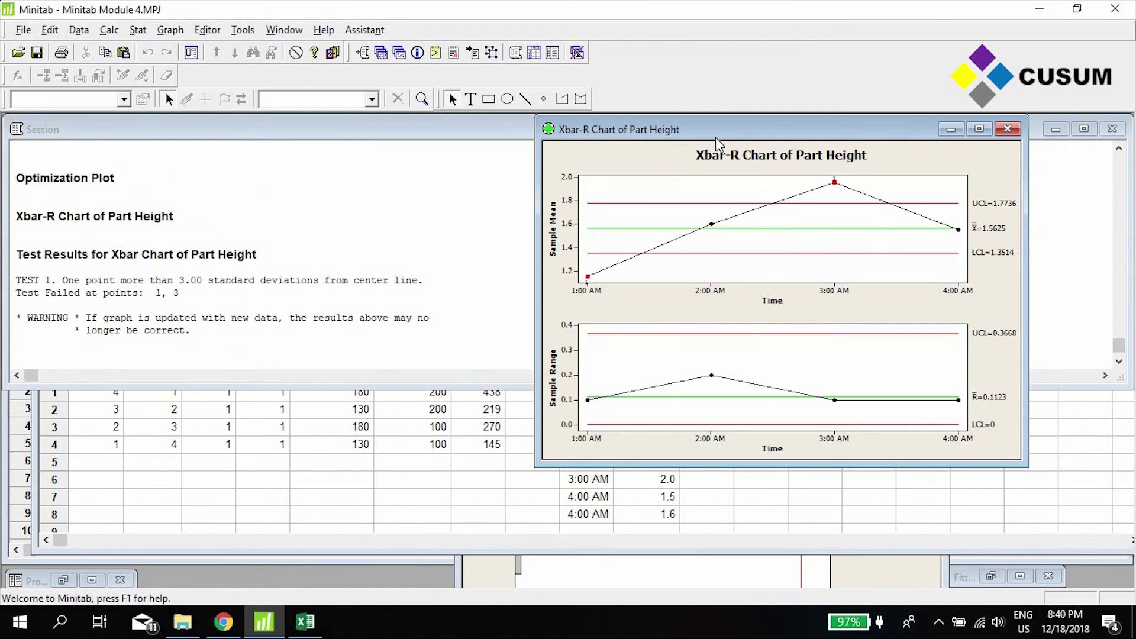
pyautogui.moveTo(592, 129); pyautogui.dragTo(63, 128)
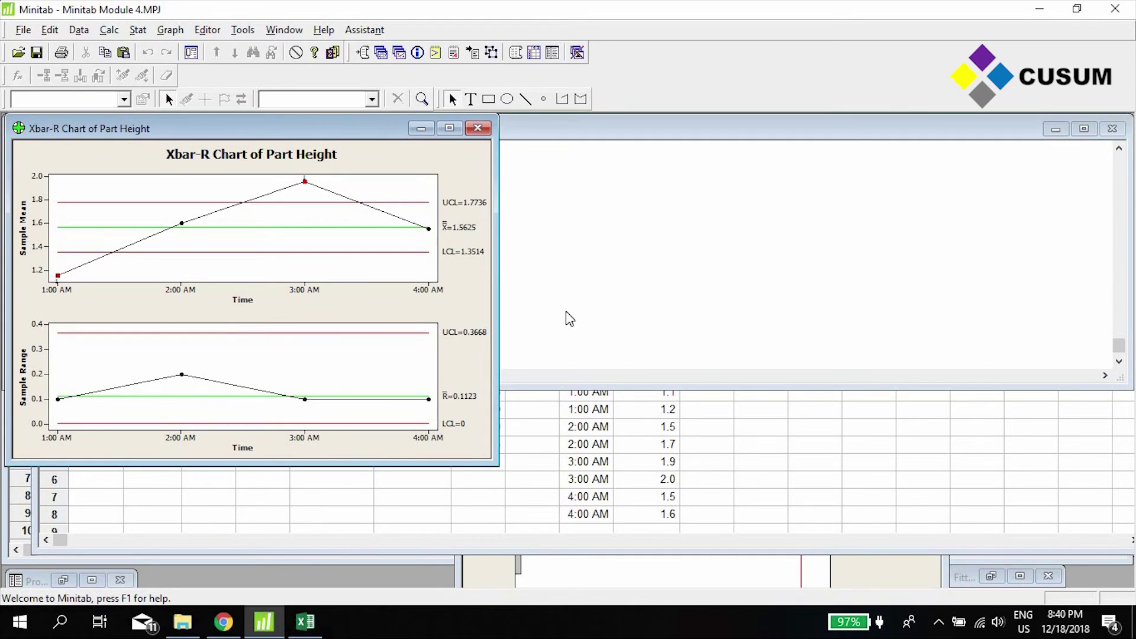
# - Create a second Xbar-R chart of Part Height with the X scale set to Index and move it apart from the first chart
pyautogui.hotkey('ctrl', 'e')
pyautogui.click(538, 331)
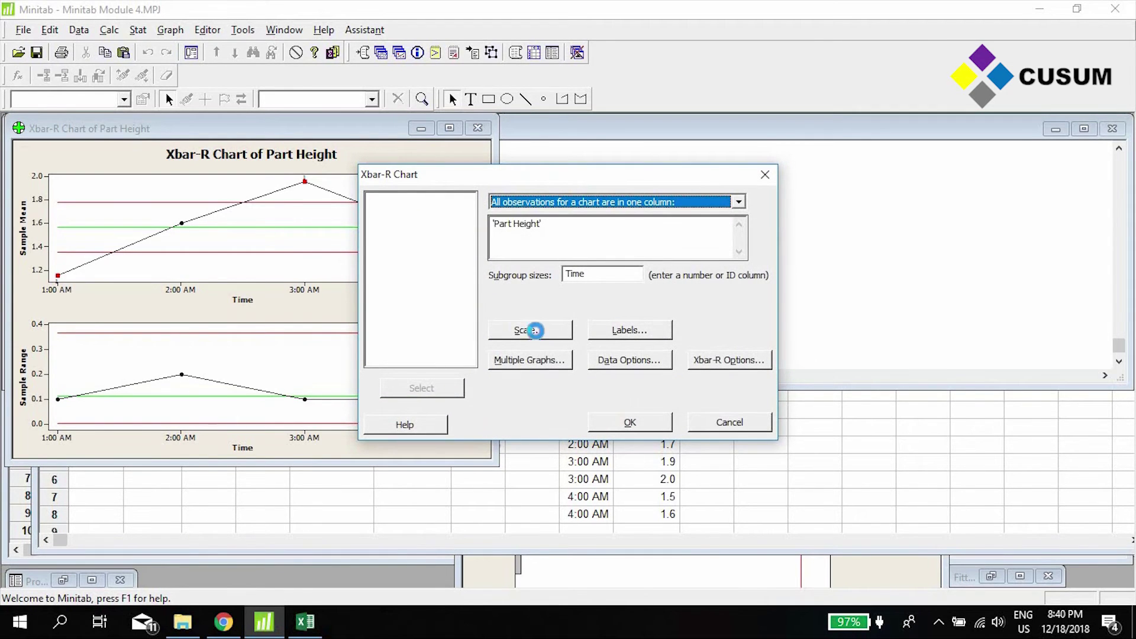
pyautogui.click(556, 223)
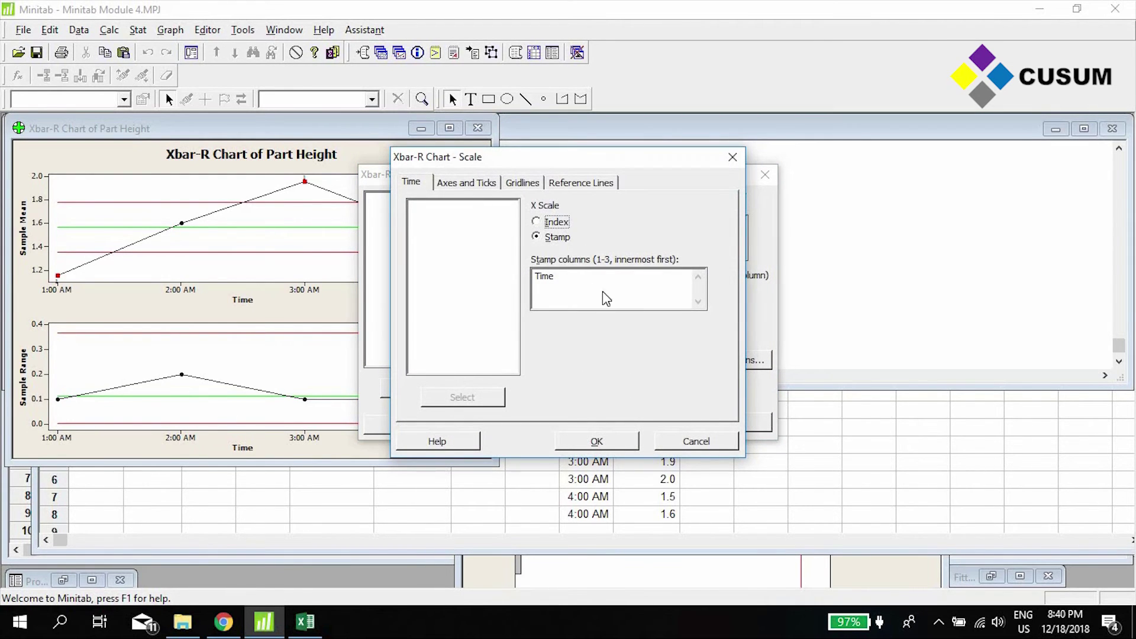
pyautogui.click(597, 441)
pyautogui.click(626, 419)
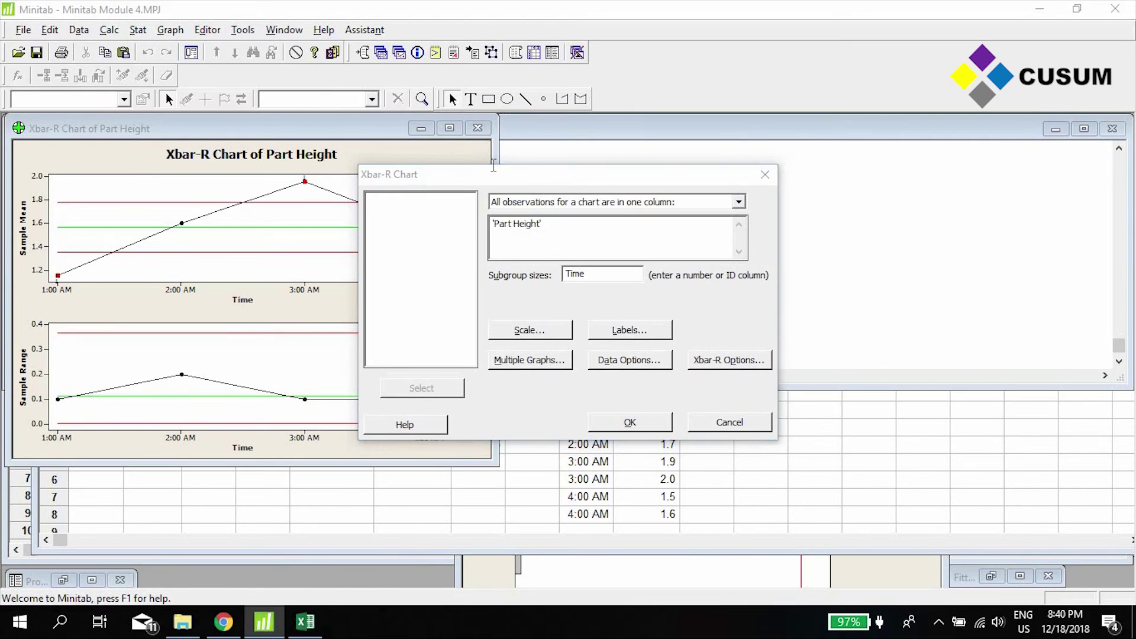
pyautogui.moveTo(644, 155); pyautogui.dragTo(751, 122)
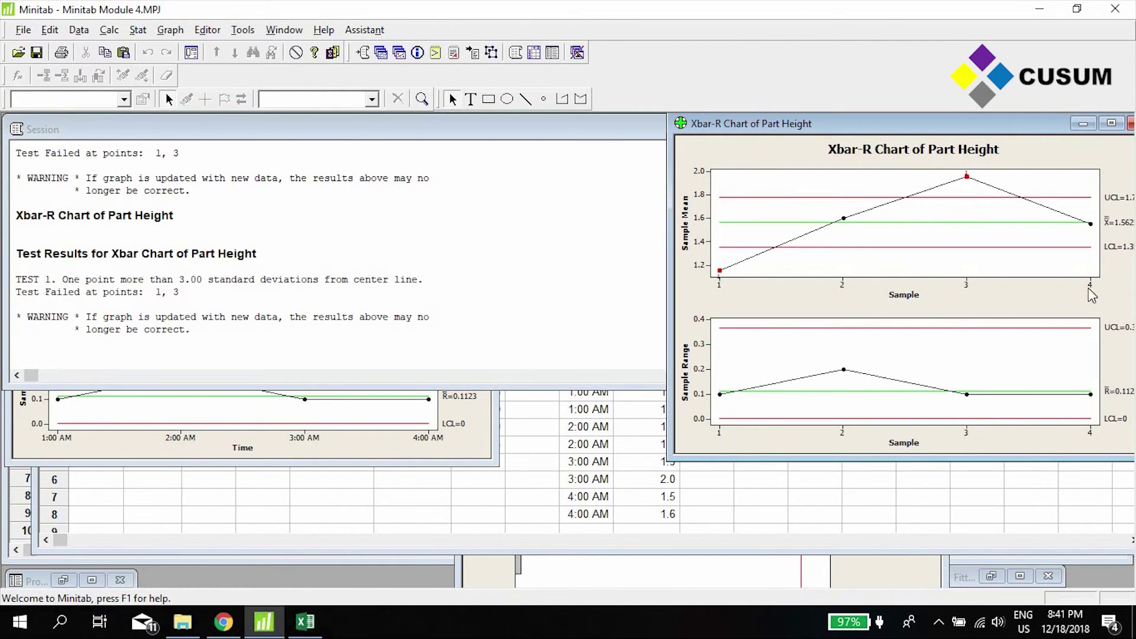
# - Compare the time-stamped chart, the Time column and the sample-numbered chart, placing the two Xbar-R charts side by side
pyautogui.click(430, 425)
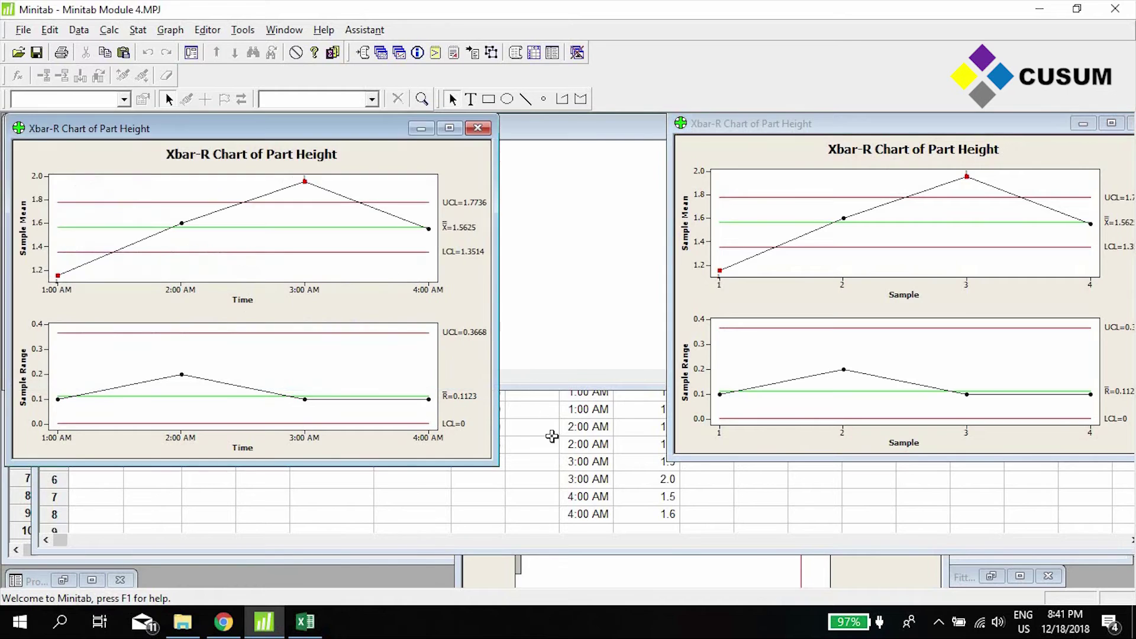
pyautogui.click(600, 429)
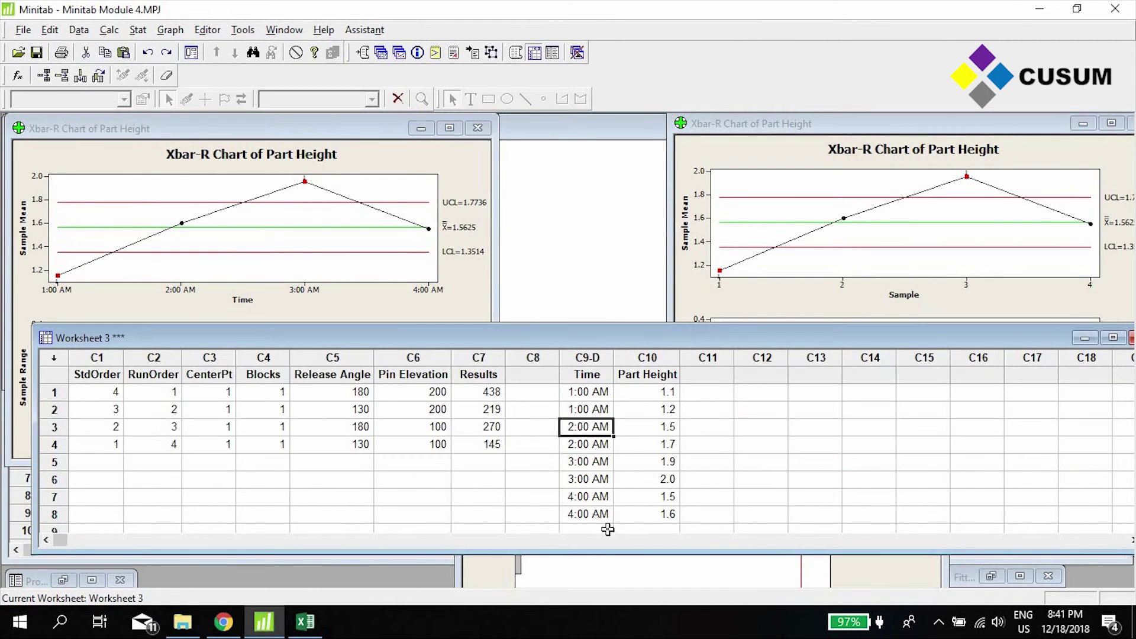
pyautogui.click(587, 358)
pyautogui.click(687, 228)
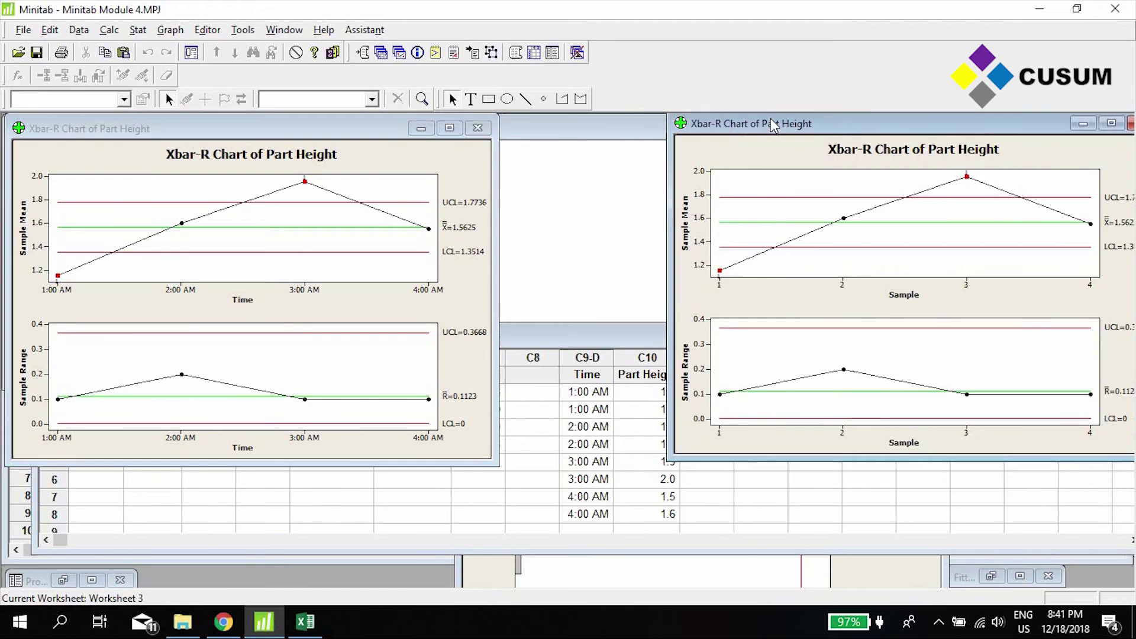
pyautogui.moveTo(769, 119); pyautogui.dragTo(618, 127)
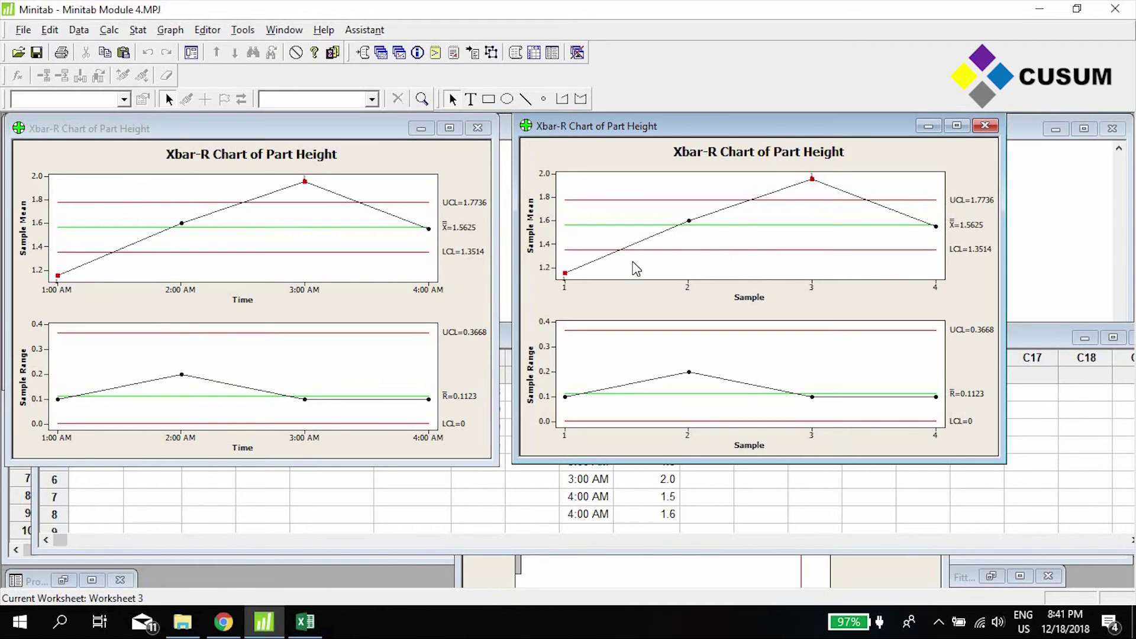
pyautogui.click(579, 272)
pyautogui.click(697, 236)
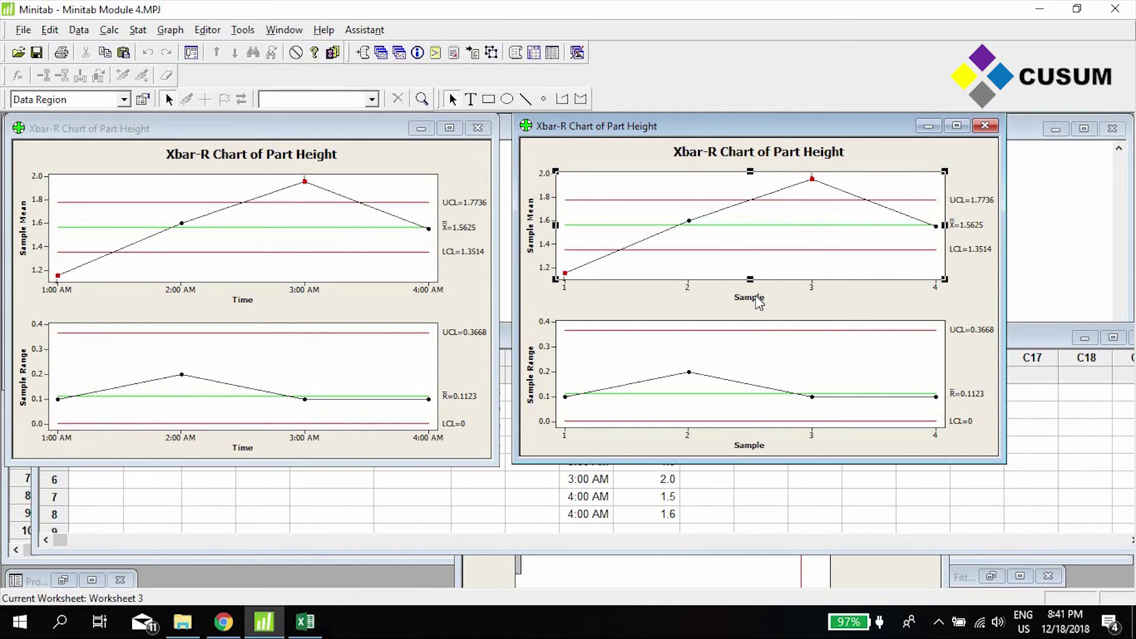
# - Review the special-cause tests in the Xbar-R options and try K = 15 for points in a row on the same side of center line
pyautogui.click(139, 29)
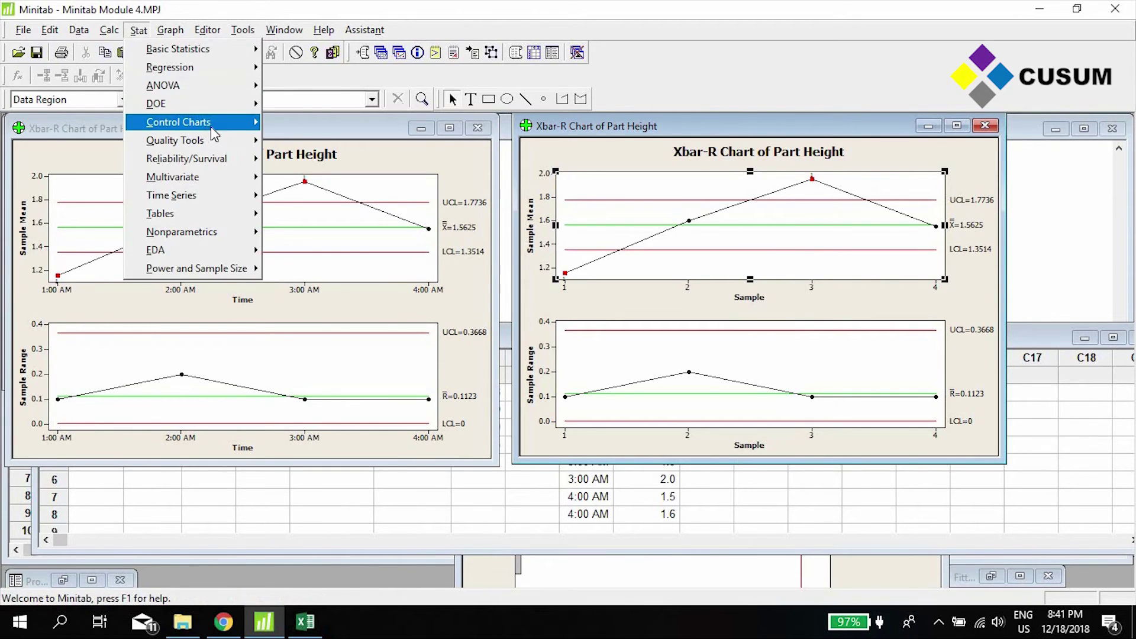
pyautogui.moveTo(211, 128)
pyautogui.moveTo(426, 148)
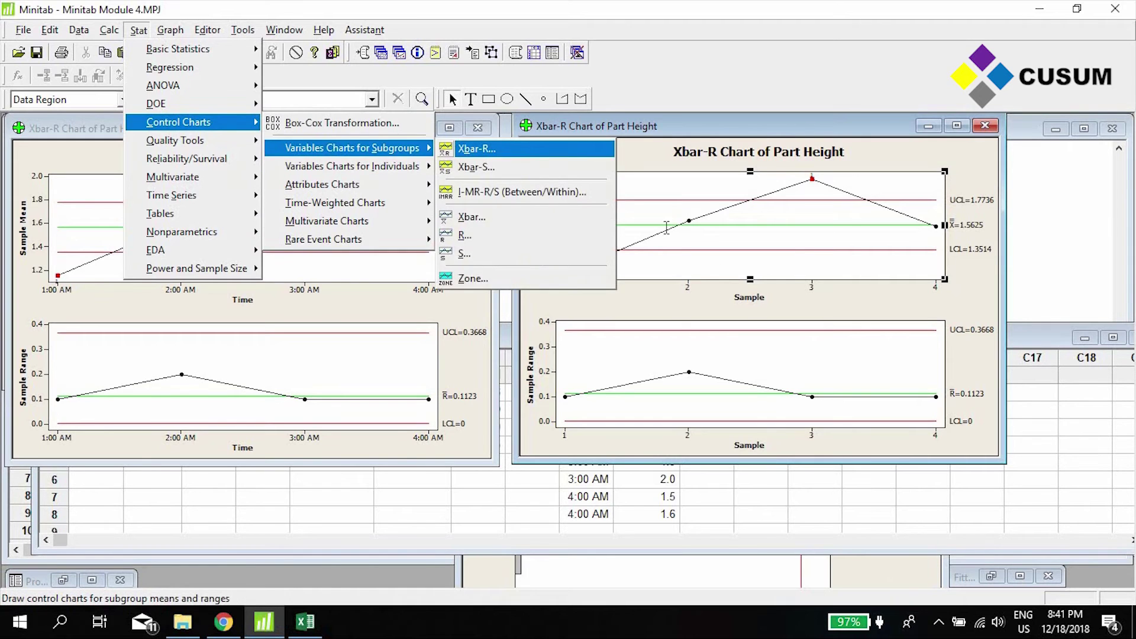
pyautogui.click(477, 149)
pyautogui.click(734, 361)
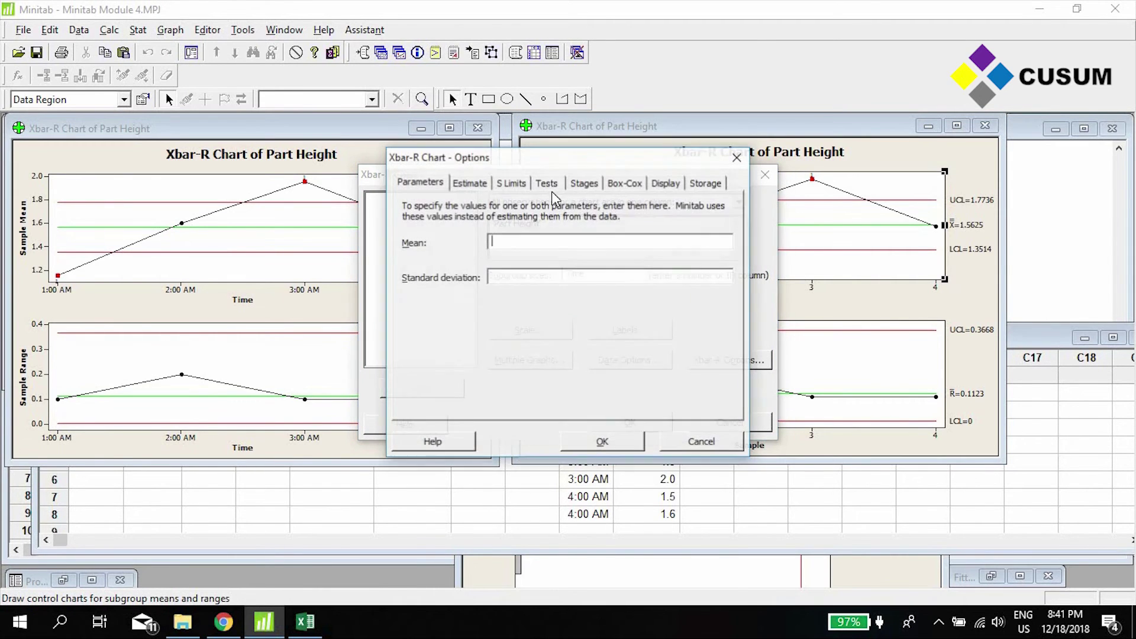
pyautogui.click(548, 184)
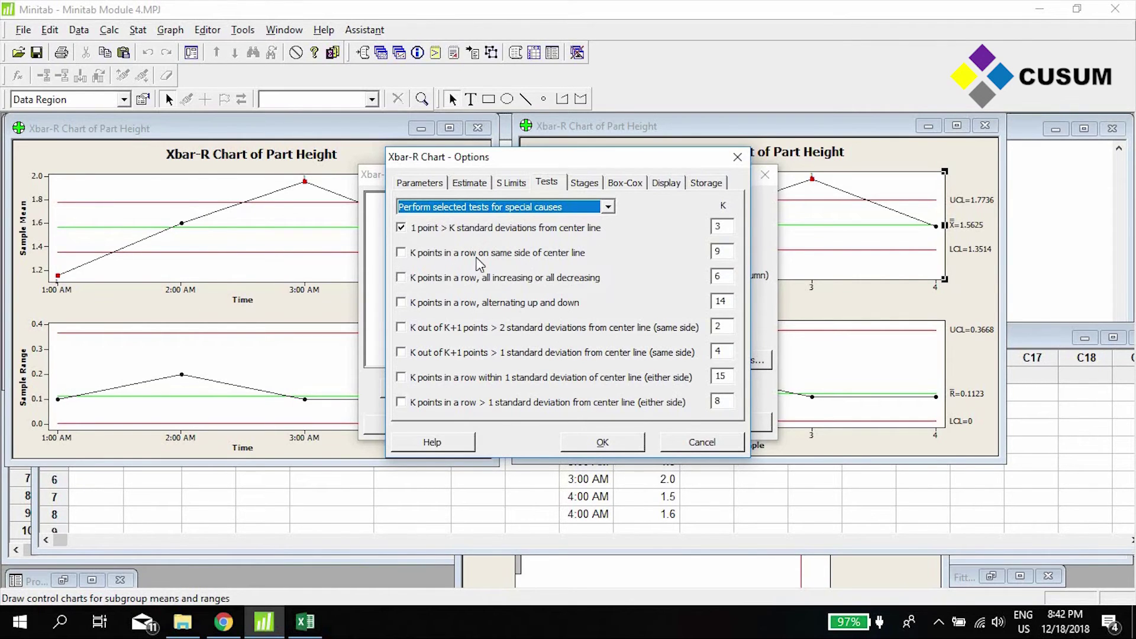
pyautogui.click(453, 260)
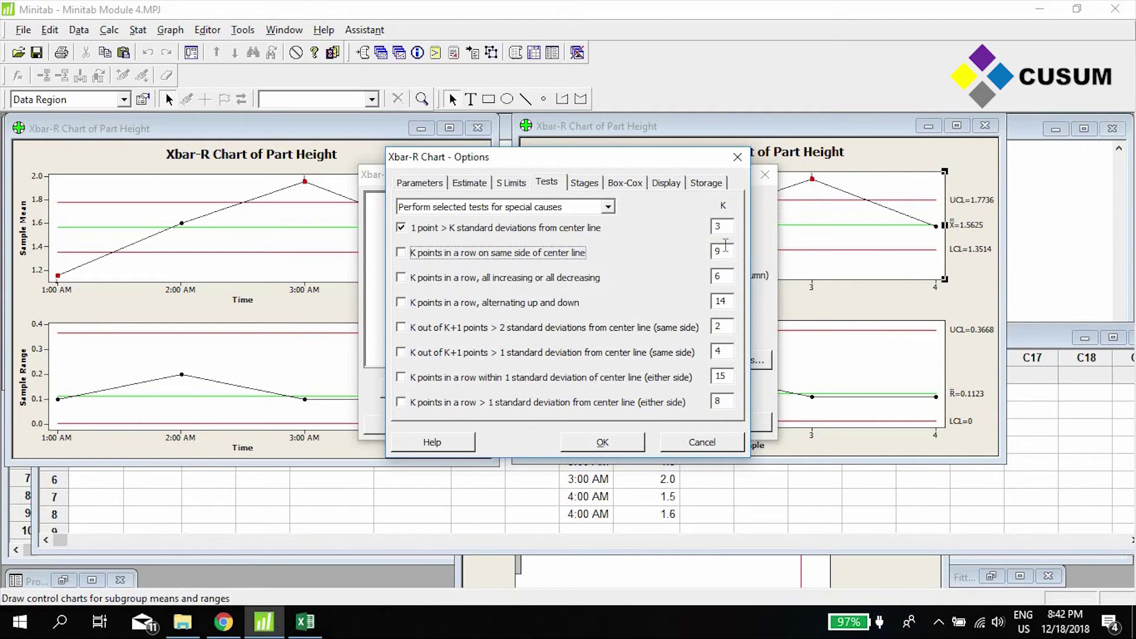
pyautogui.press('Tab')
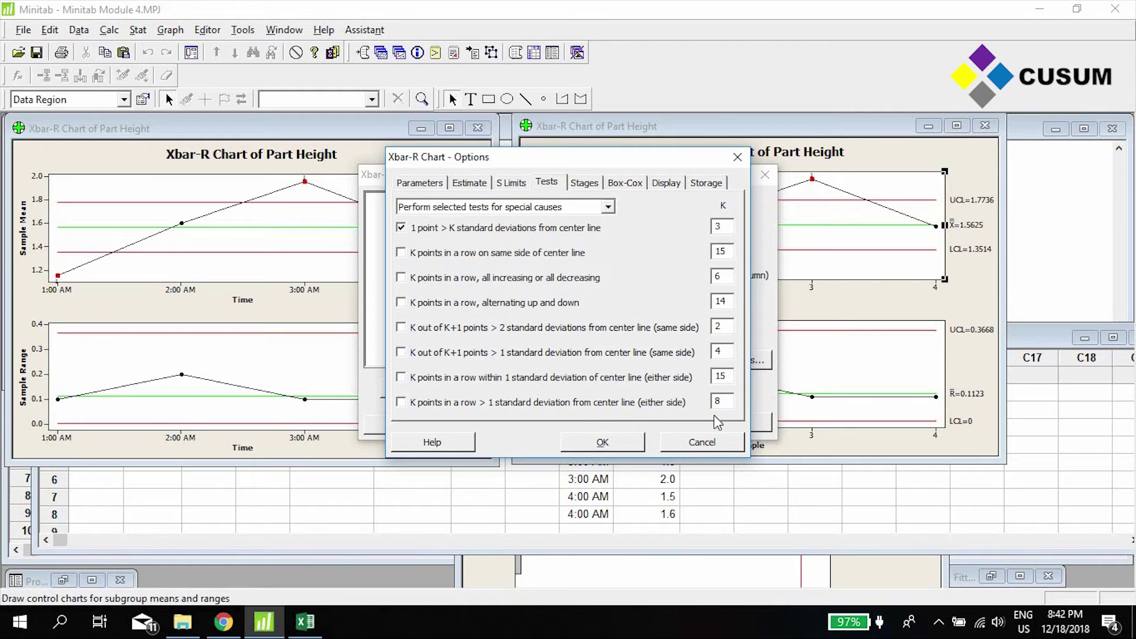
pyautogui.press('Return')
pyautogui.click(659, 423)
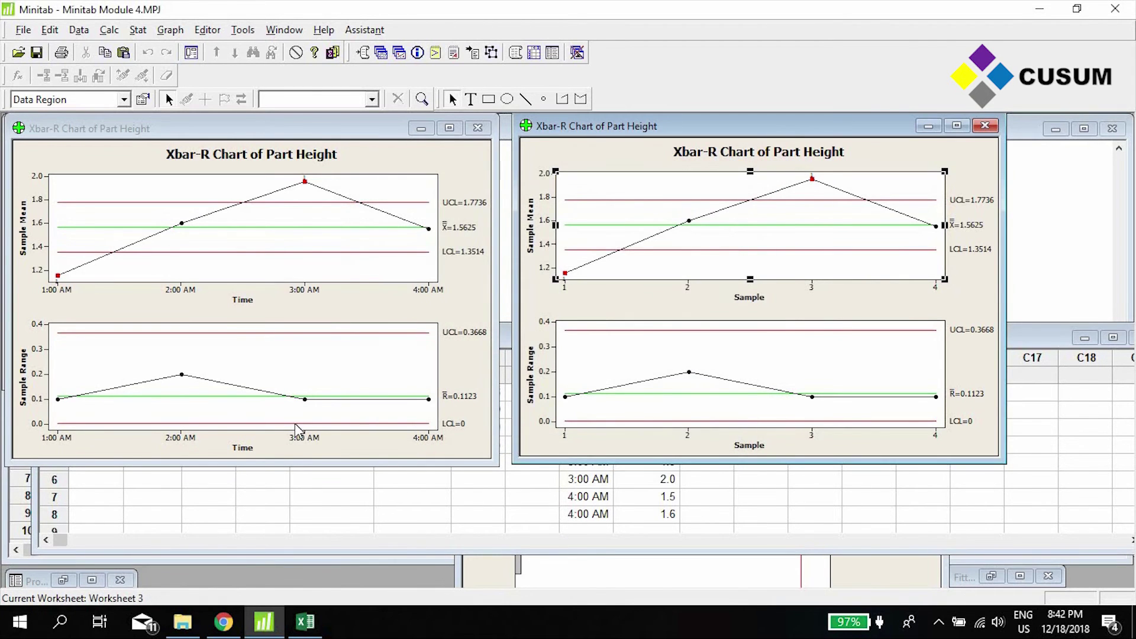
# - Move the time-stamped Xbar-R chart up against the sample-numbered one and select the figure region of each chart
pyautogui.click(357, 135)
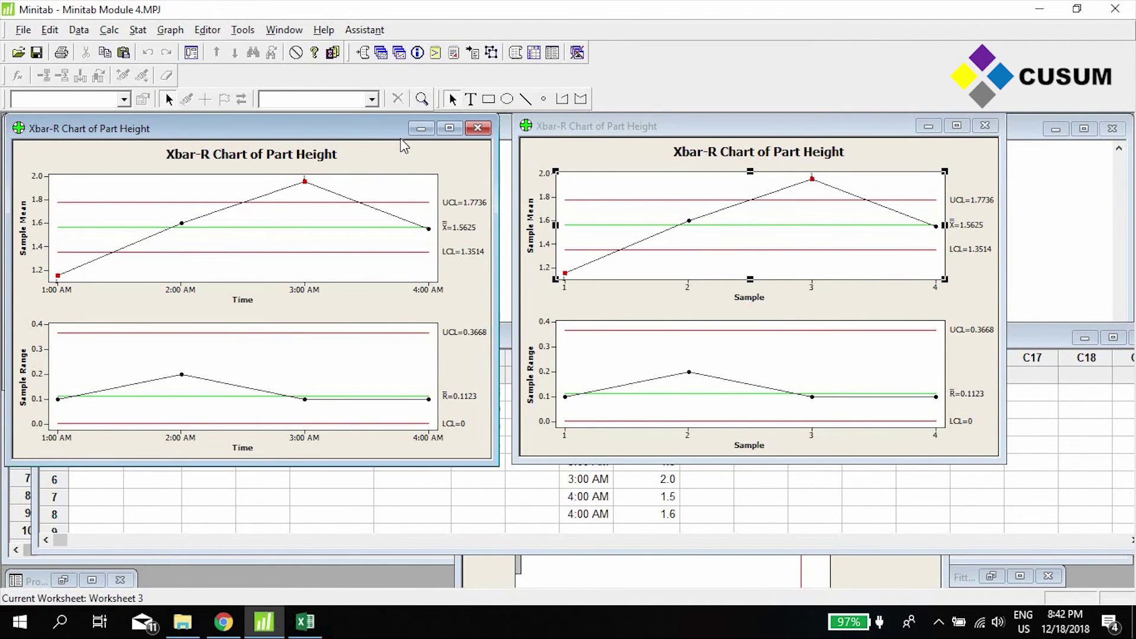
pyautogui.moveTo(400, 141)
pyautogui.mouseDown()
pyautogui.moveTo(432, 148)
pyautogui.moveTo(417, 140)
pyautogui.mouseUp()
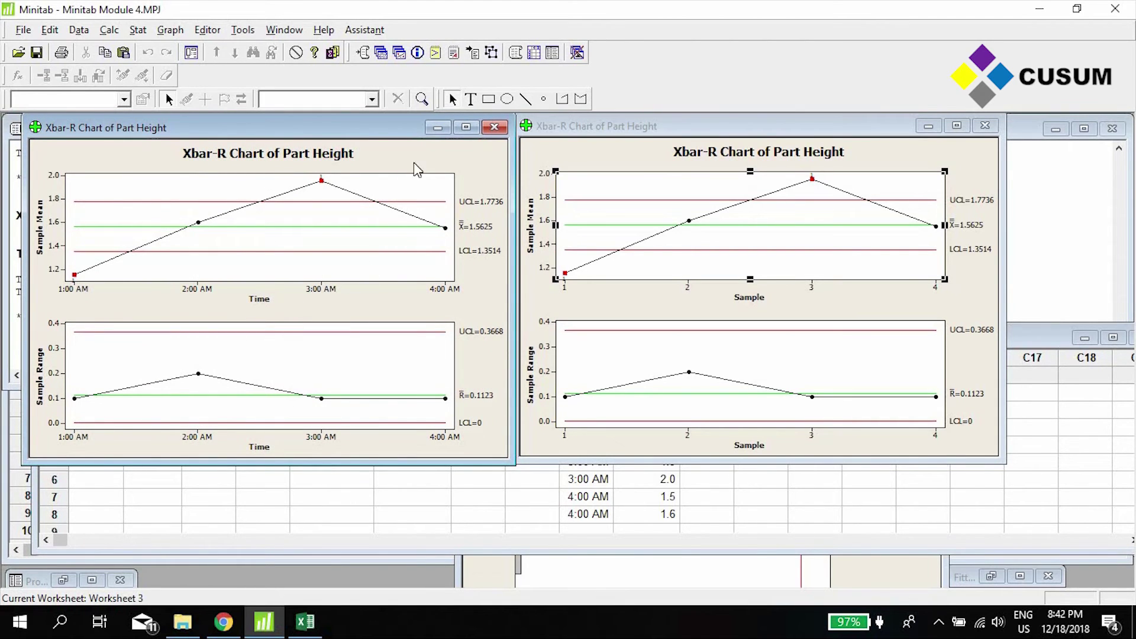
pyautogui.click(484, 179)
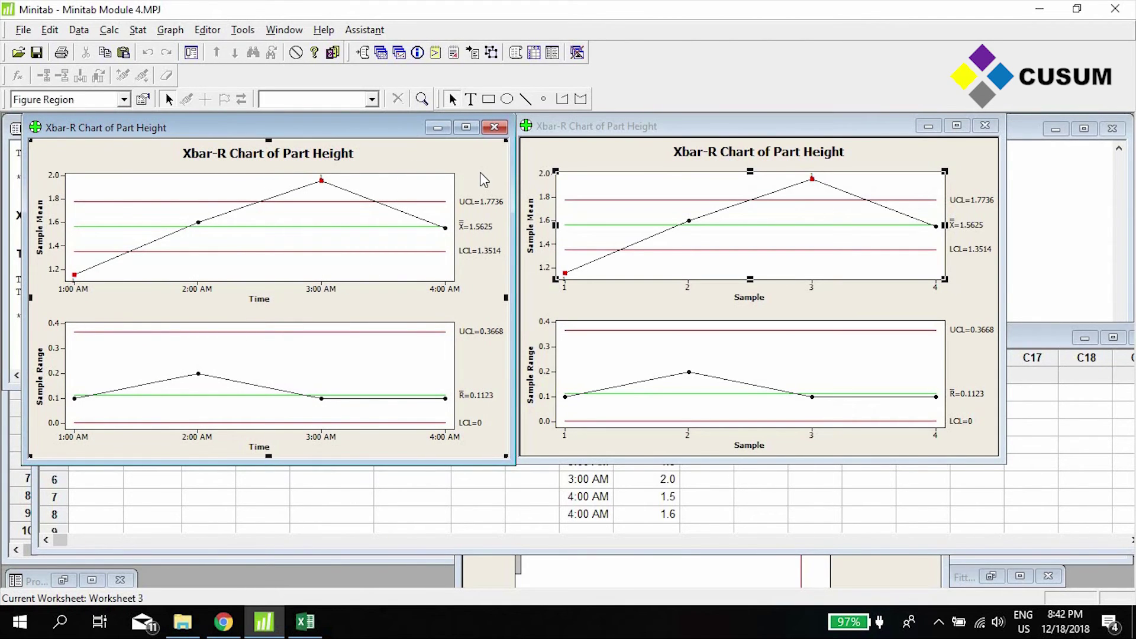
pyautogui.click(571, 158)
pyautogui.click(563, 160)
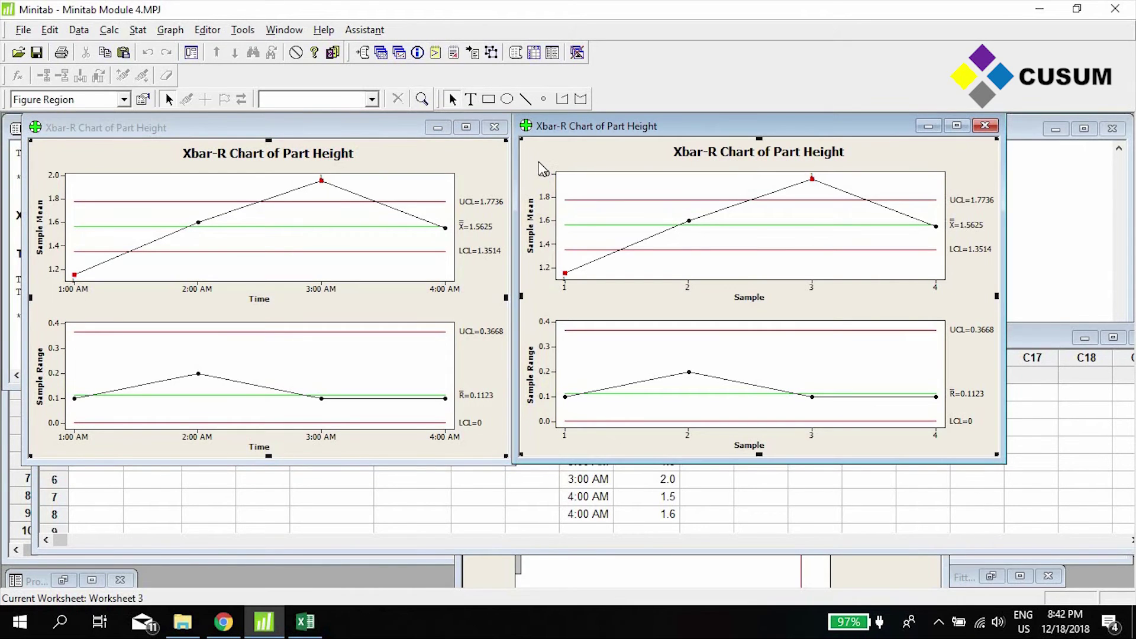
# - Create an individuals and moving range (I-MR) chart of Part Height from Worksheet 3
pyautogui.hotkey('ctrl', 'd')
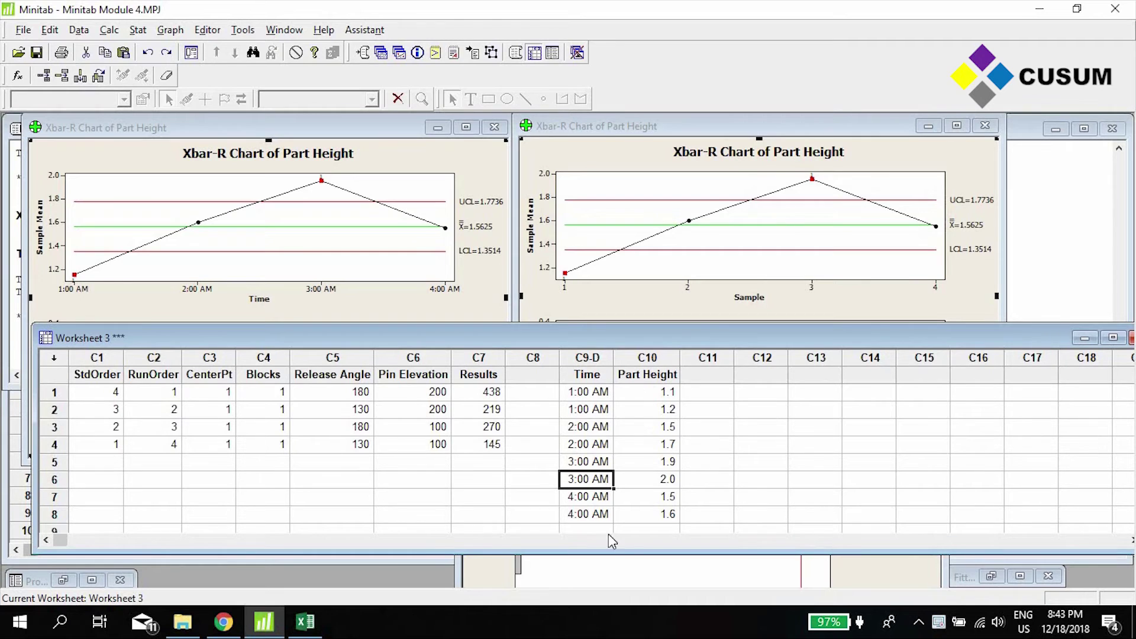
pyautogui.click(140, 30)
pyautogui.moveTo(189, 123)
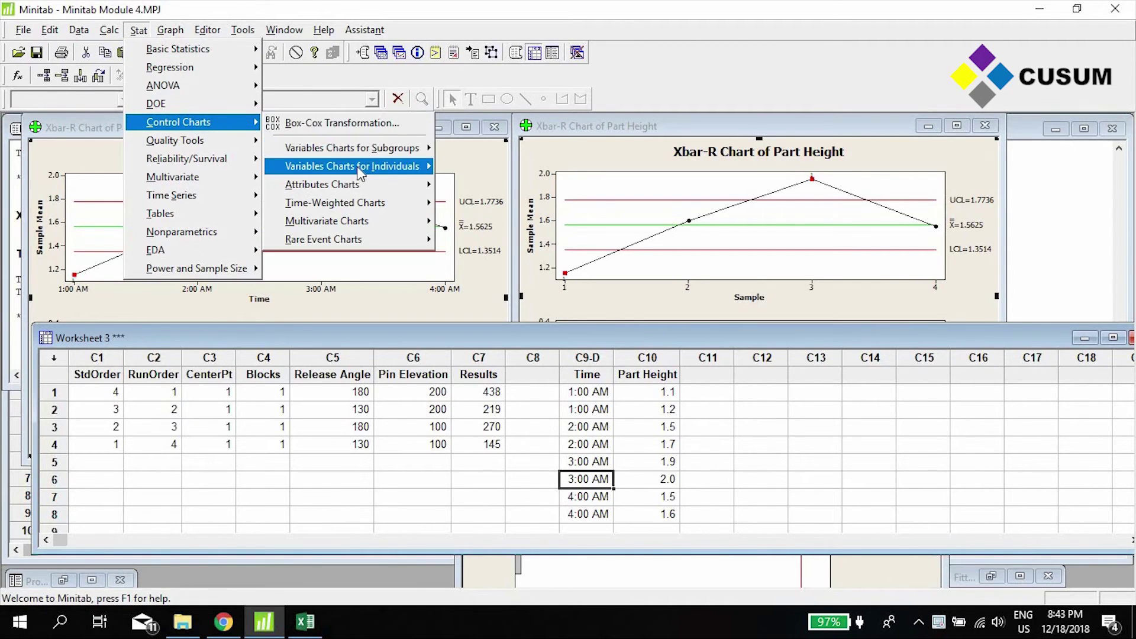
pyautogui.moveTo(361, 172)
pyautogui.click(502, 170)
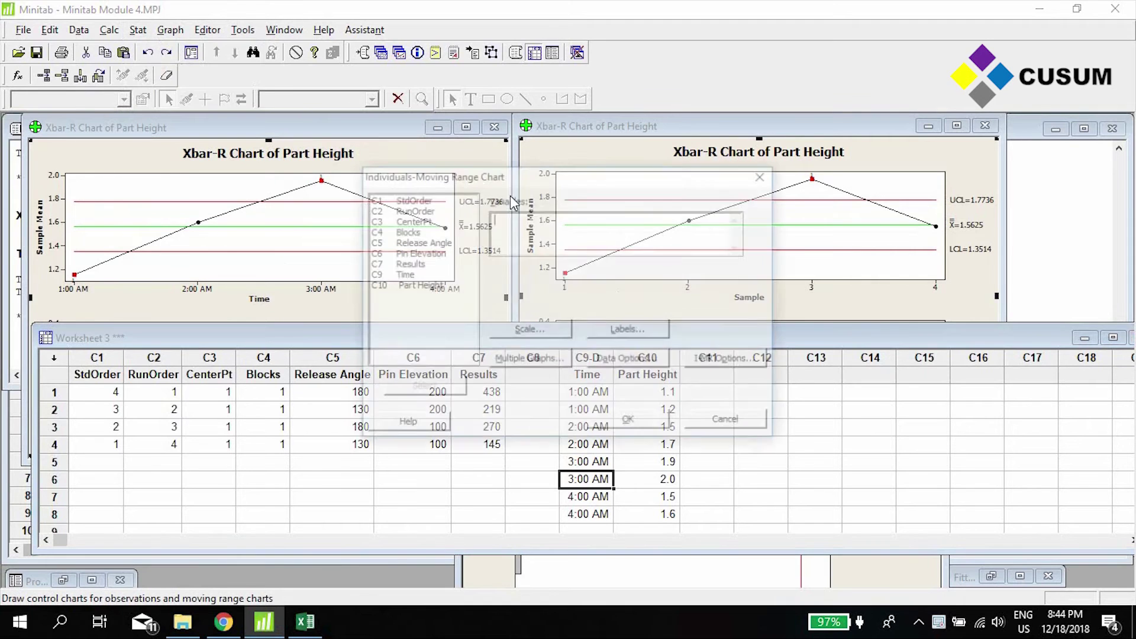
pyautogui.doubleClick(422, 286)
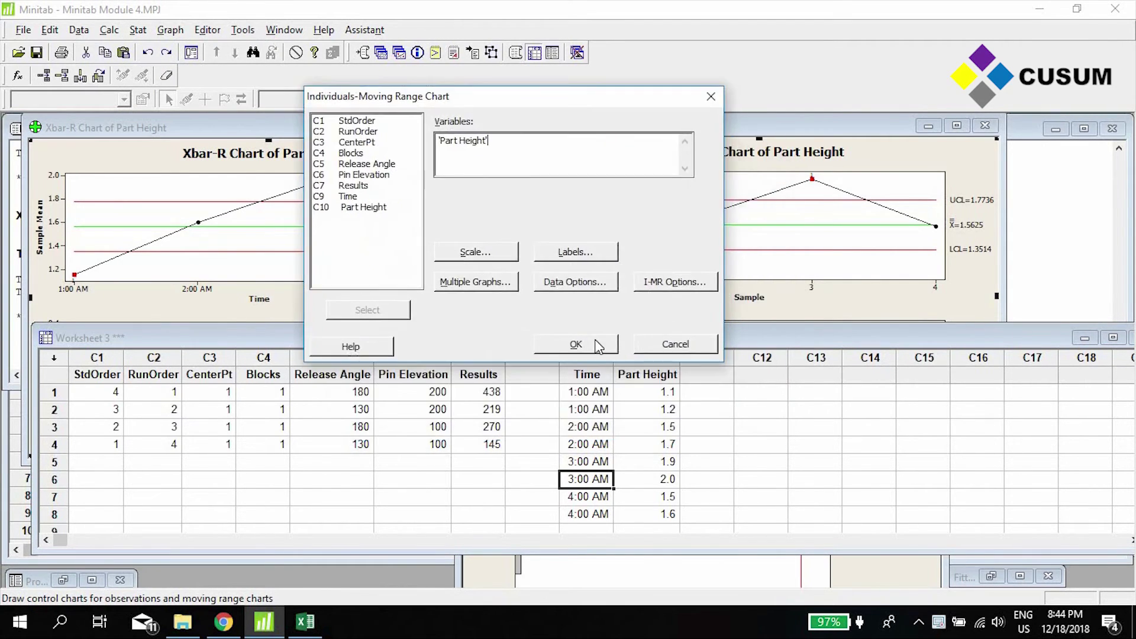
pyautogui.click(583, 339)
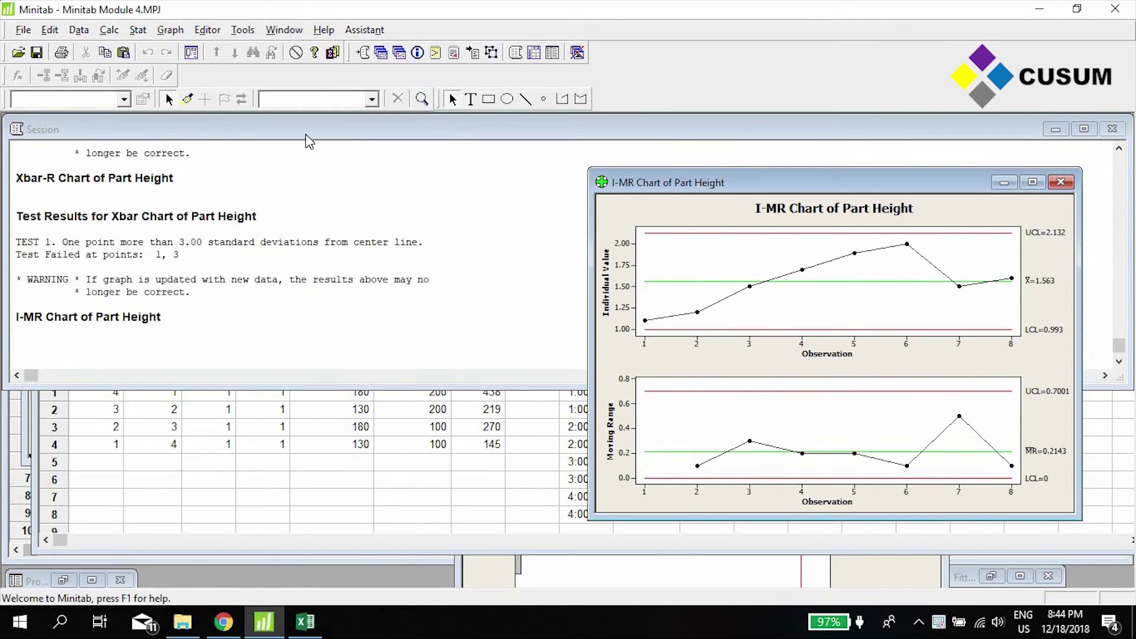
# - Minimize the Session window and place the I-MR chart and the sample-numbered Xbar-R chart on either side of the Time and Part Height columns
pyautogui.moveTo(615, 182); pyautogui.dragTo(34, 117)
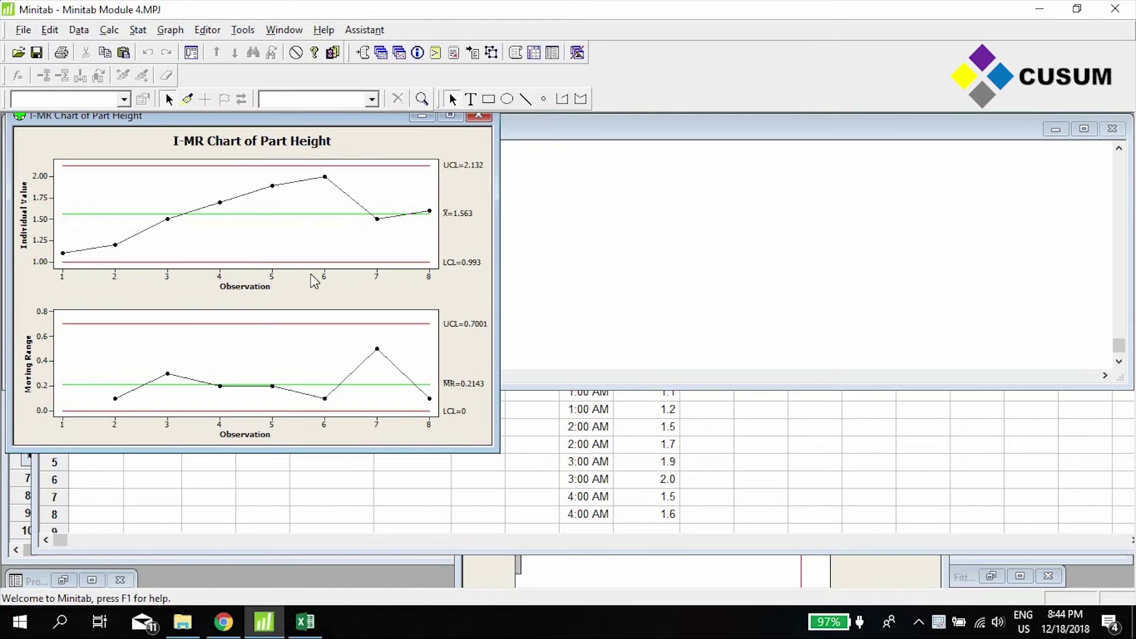
pyautogui.click(1055, 129)
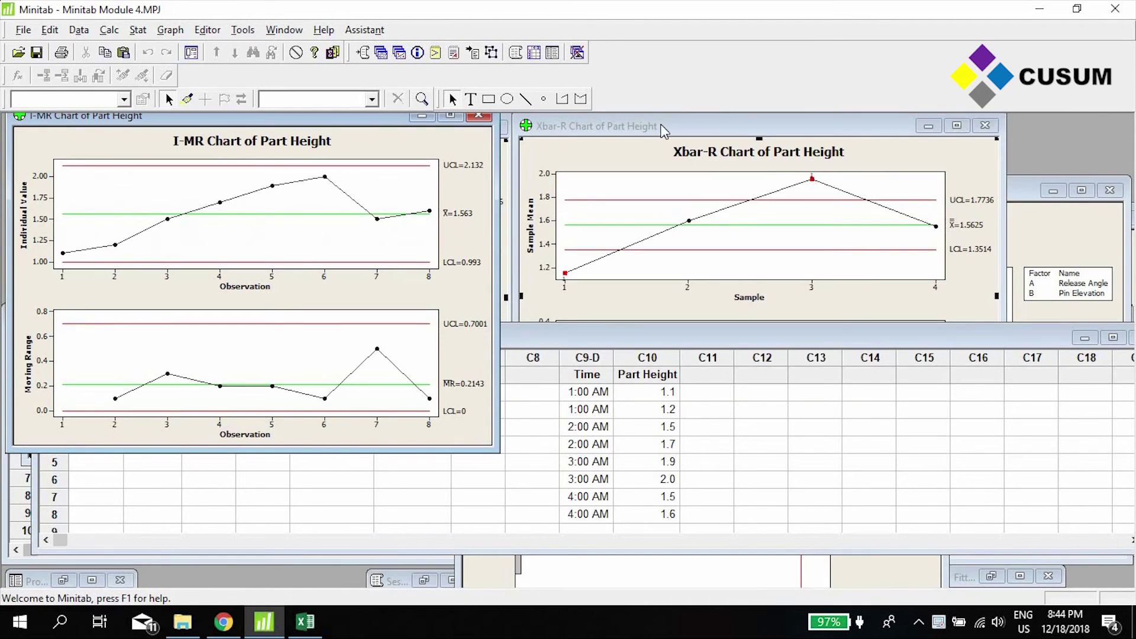
pyautogui.click(674, 145)
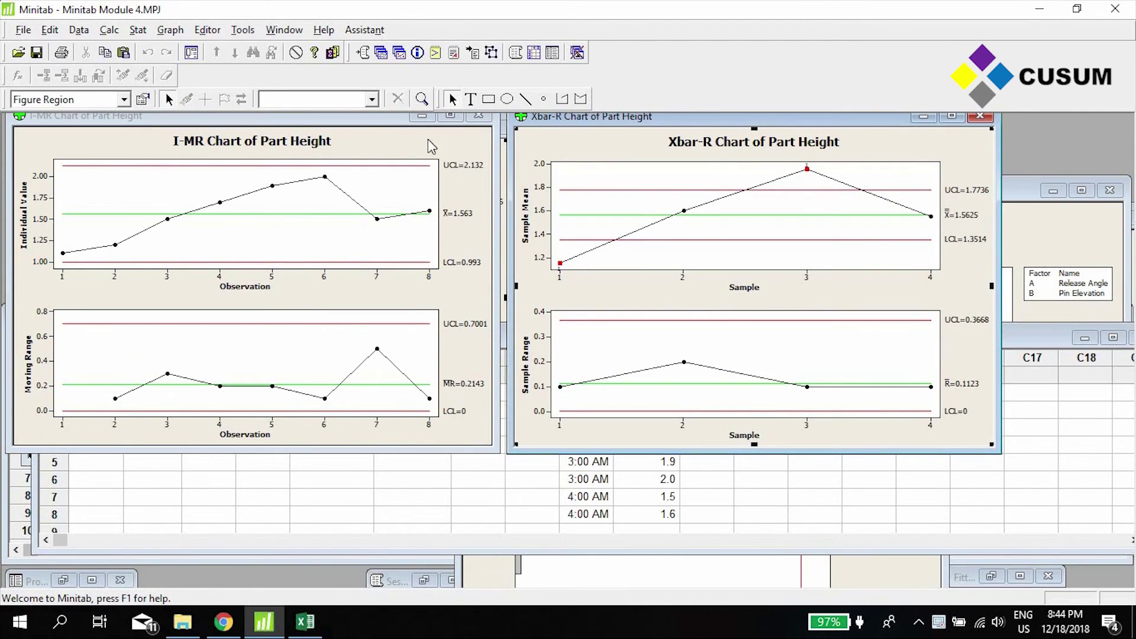
pyautogui.moveTo(646, 117); pyautogui.dragTo(816, 129)
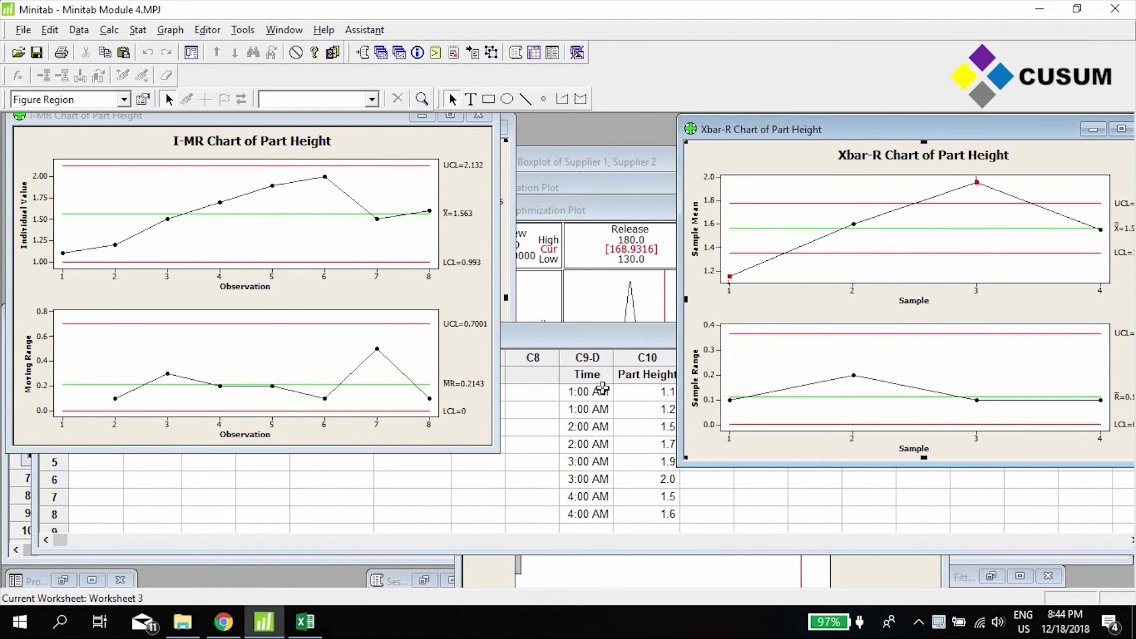
# - Examine the Time and Part Height values in Worksheet 3 against the I-MR and Xbar-R charts
pyautogui.moveTo(598, 398); pyautogui.dragTo(588, 510)
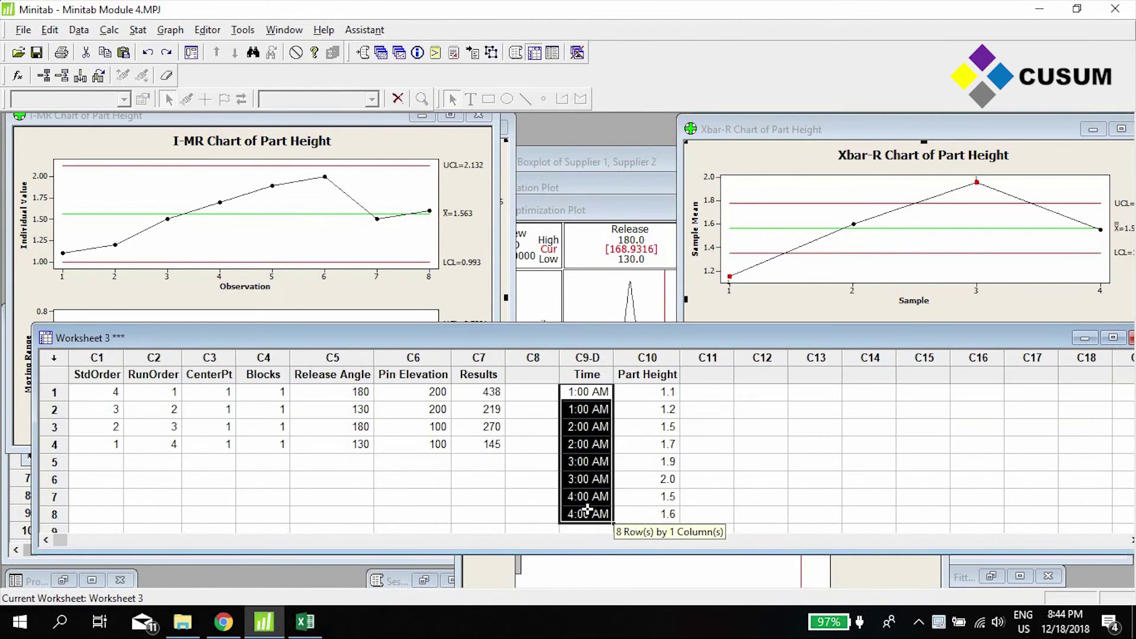
pyautogui.keyDown('shift'); pyautogui.click(588, 409); pyautogui.keyUp('shift')
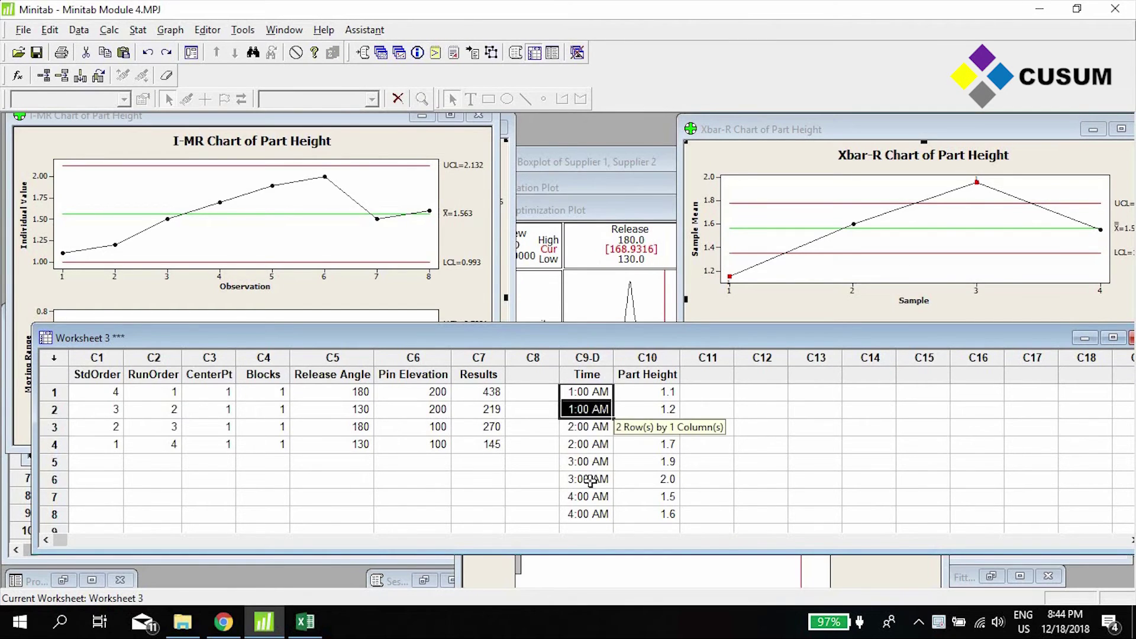
pyautogui.moveTo(590, 480); pyautogui.dragTo(588, 515)
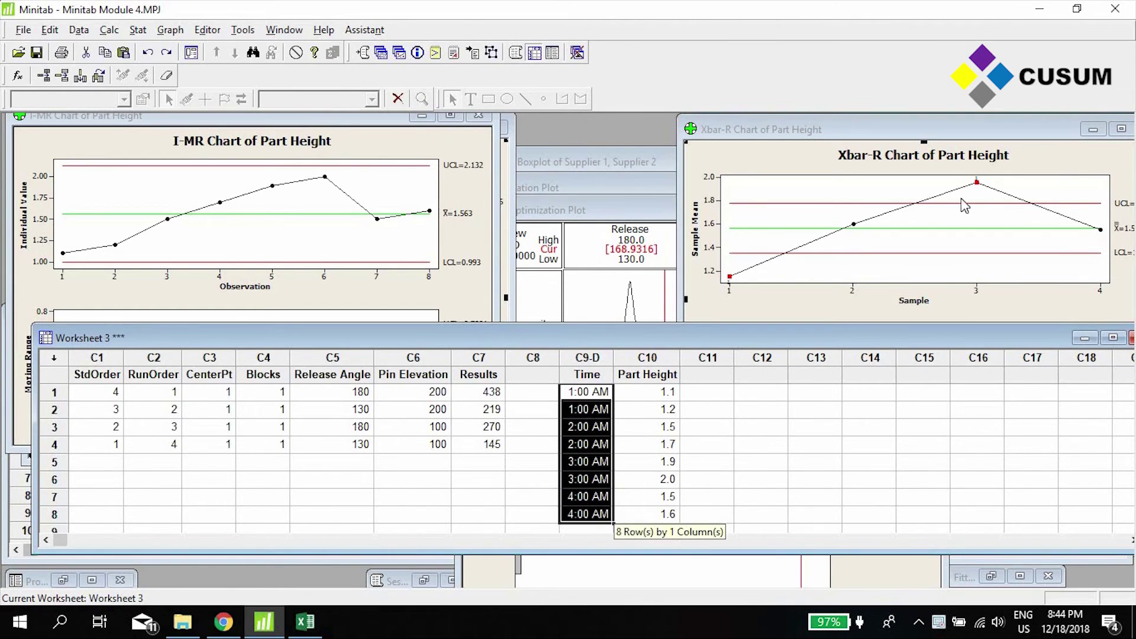
pyautogui.click(1106, 298)
pyautogui.click(121, 292)
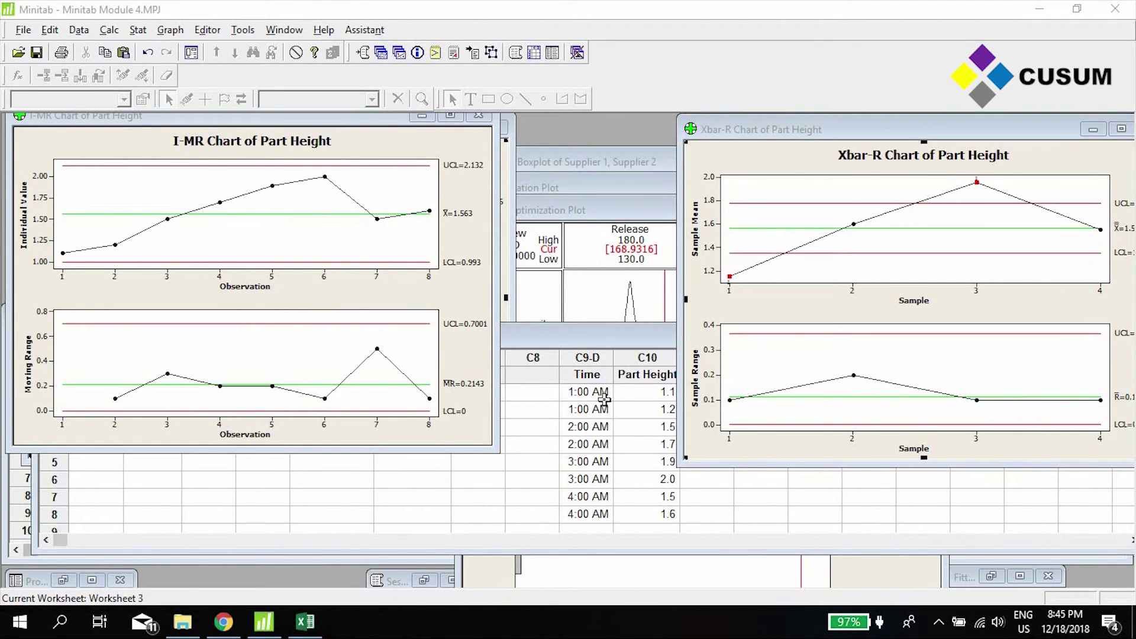
pyautogui.click(668, 393)
pyautogui.moveTo(665, 398); pyautogui.dragTo(661, 496)
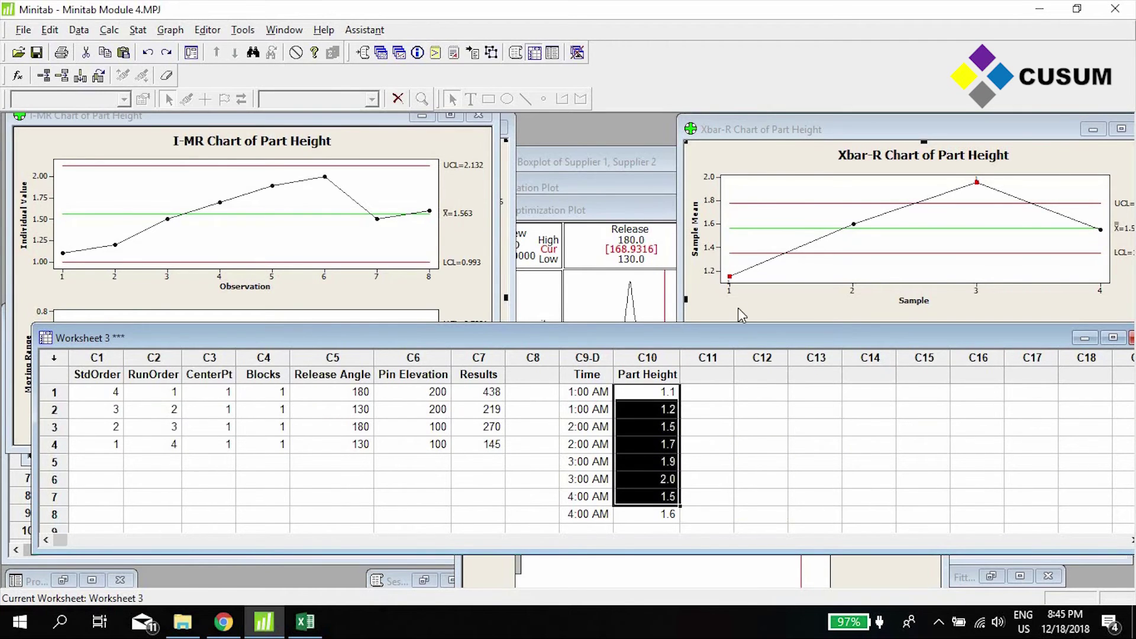
pyautogui.click(454, 375)
pyautogui.press('Left')
pyautogui.press('Left')
pyautogui.press('Left')
pyautogui.press('Left')
pyautogui.press('Left')
pyautogui.press('Left')
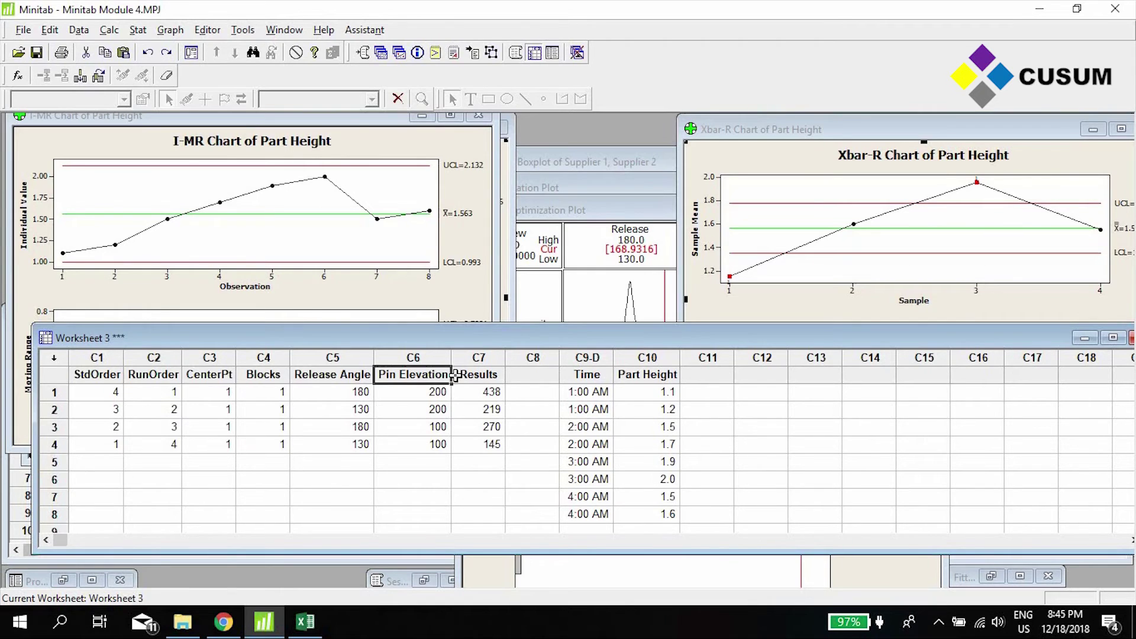
# - Minimize Worksheet 3, switch to the Sample Data worksheet and select the Defective Engines Run 1 column
pyautogui.click(1084, 337)
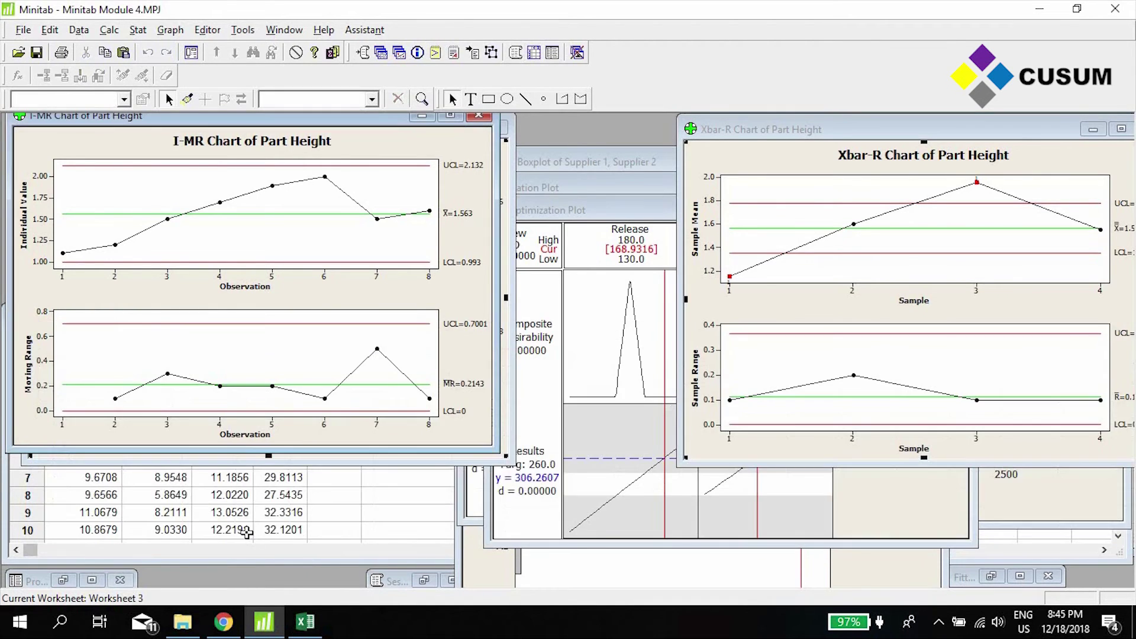
pyautogui.click(253, 529)
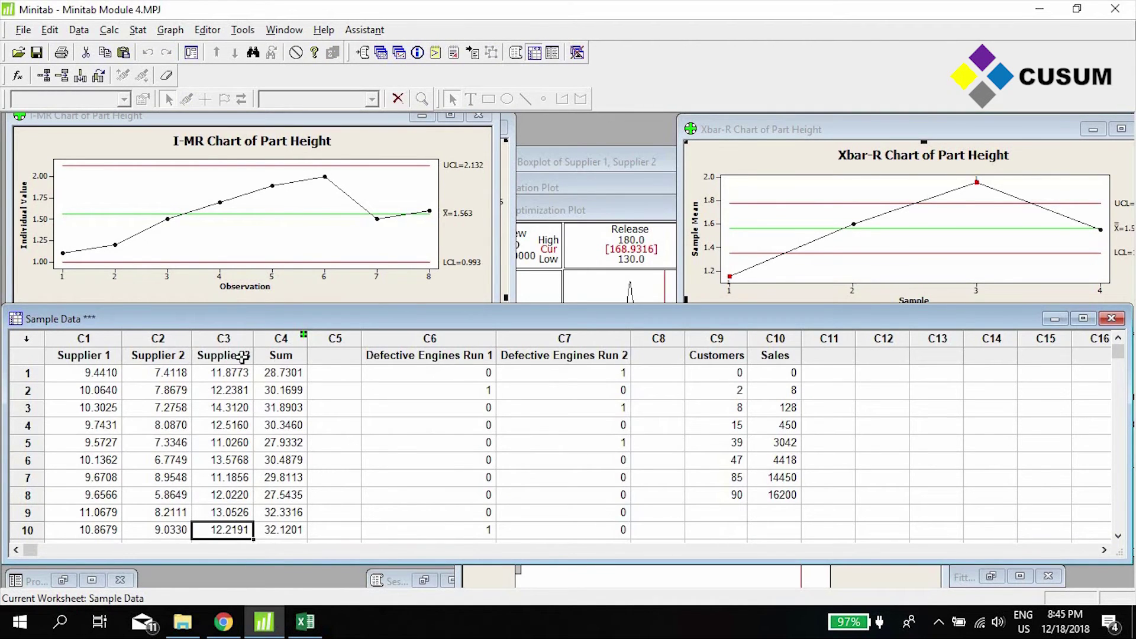
pyautogui.moveTo(438, 362); pyautogui.dragTo(468, 542)
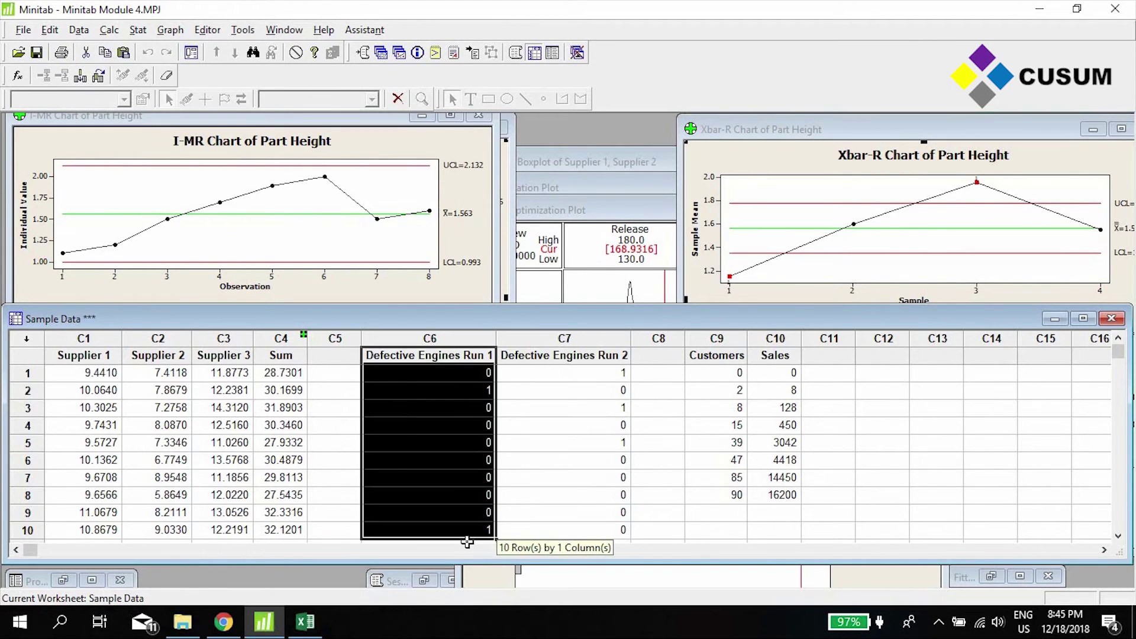
pyautogui.click(459, 390)
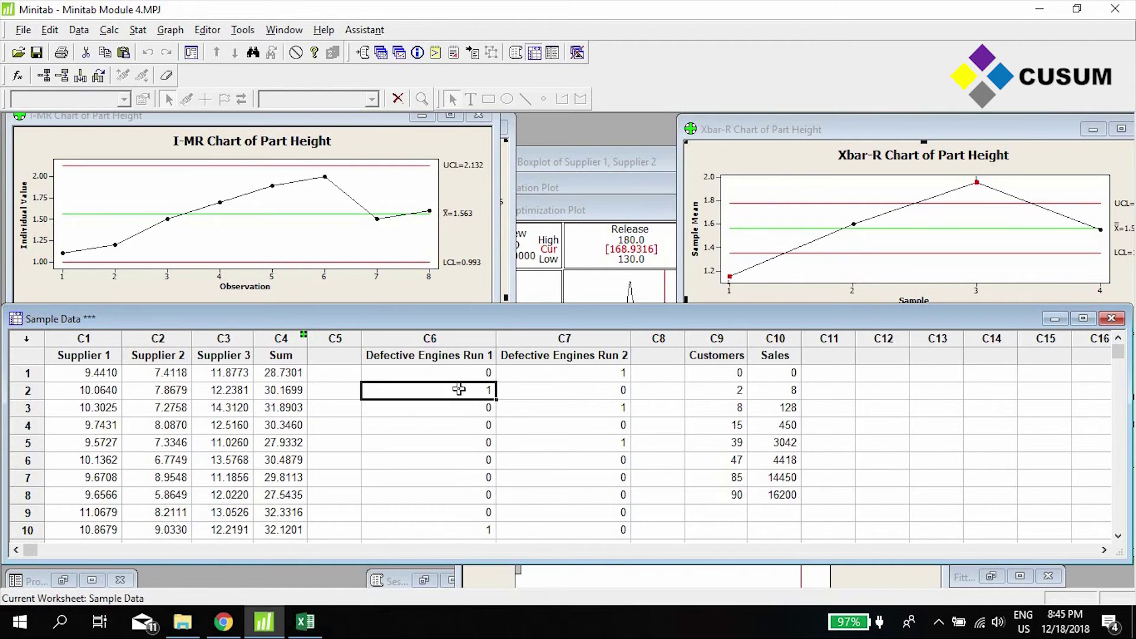
pyautogui.click(458, 375)
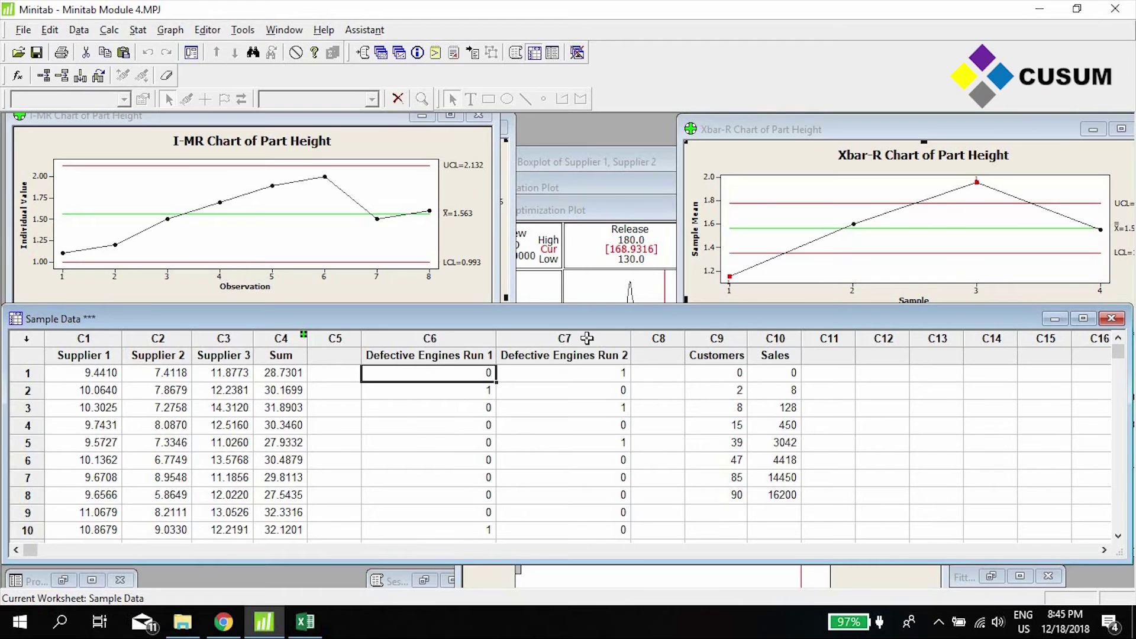
pyautogui.moveTo(585, 337); pyautogui.dragTo(464, 336)
pyautogui.click(465, 334)
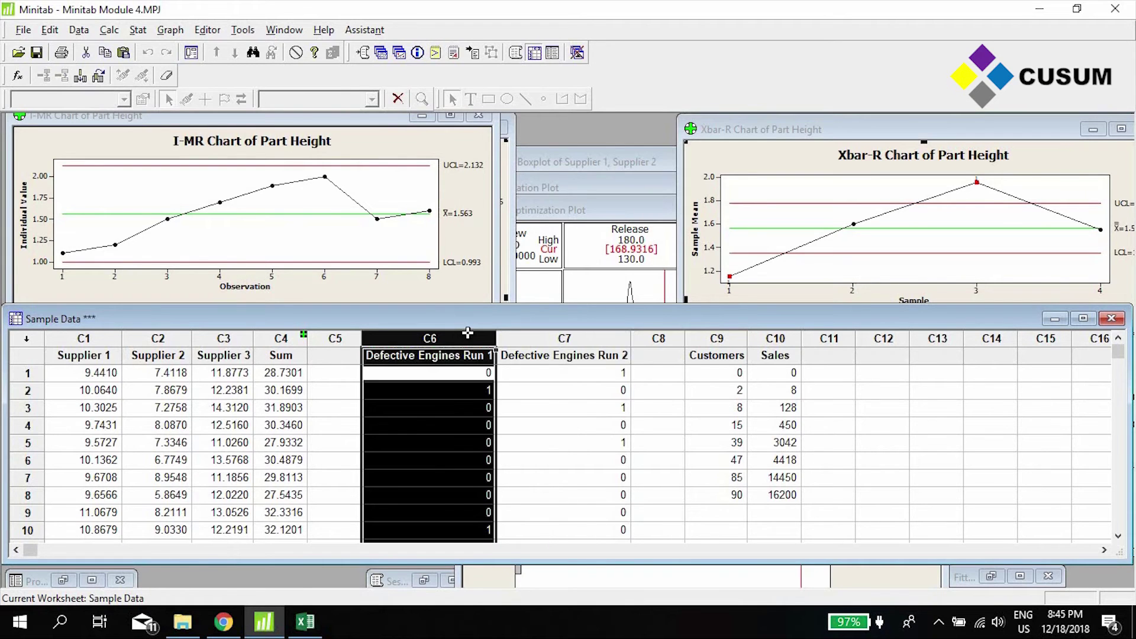
# - Create a P chart of Defective Engines Run 1 with subgroup size 1 and move its window clear for viewing
pyautogui.click(137, 32)
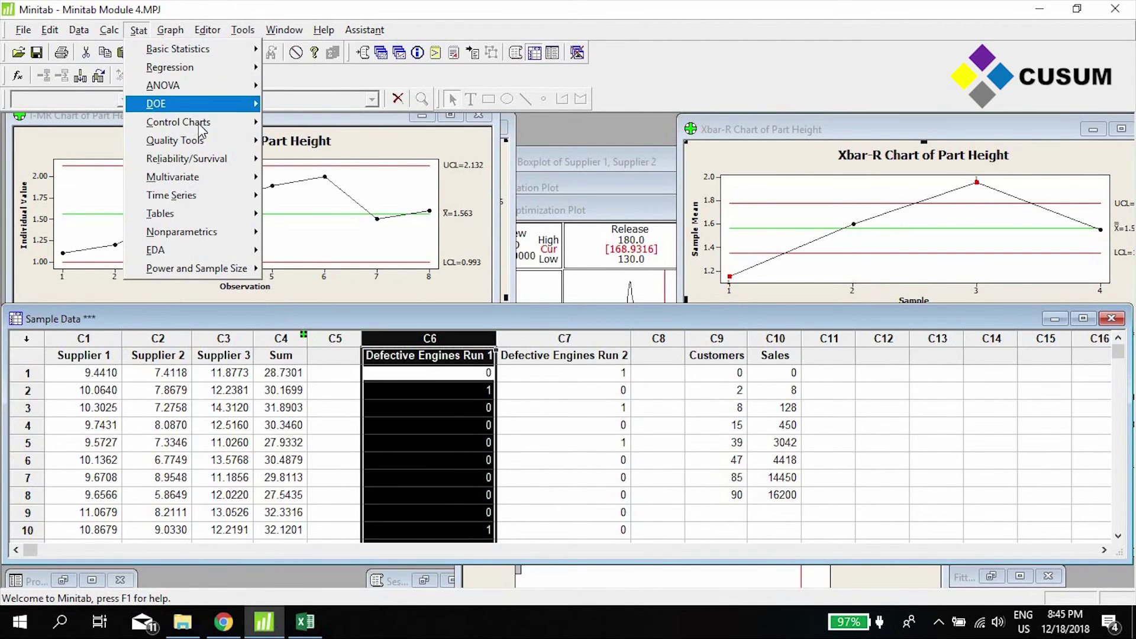
pyautogui.moveTo(201, 126)
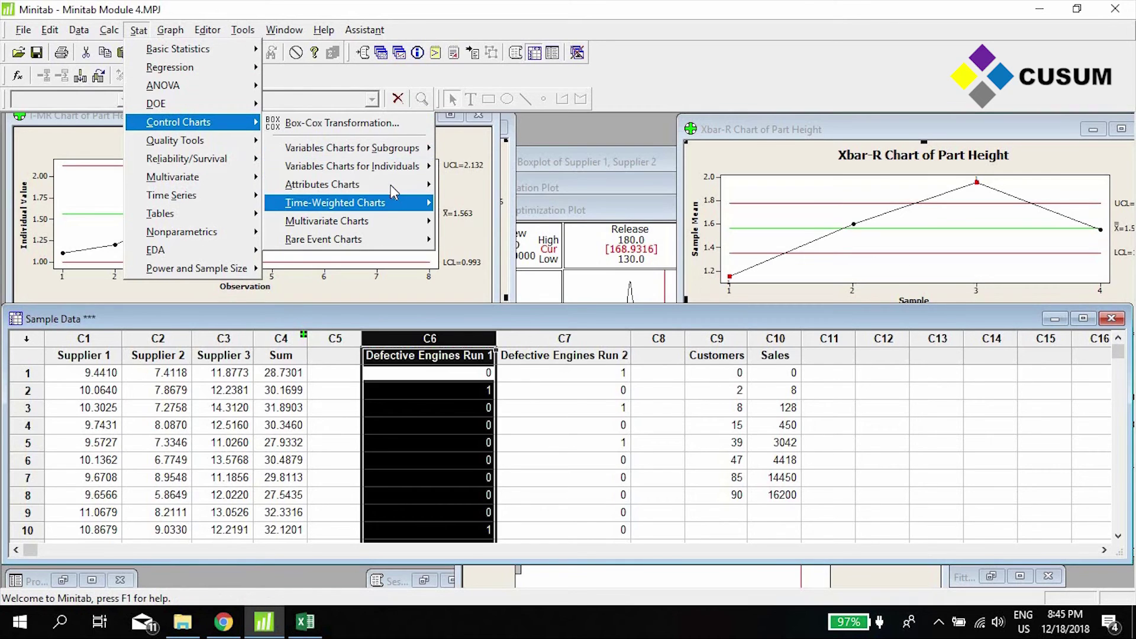
pyautogui.moveTo(391, 185)
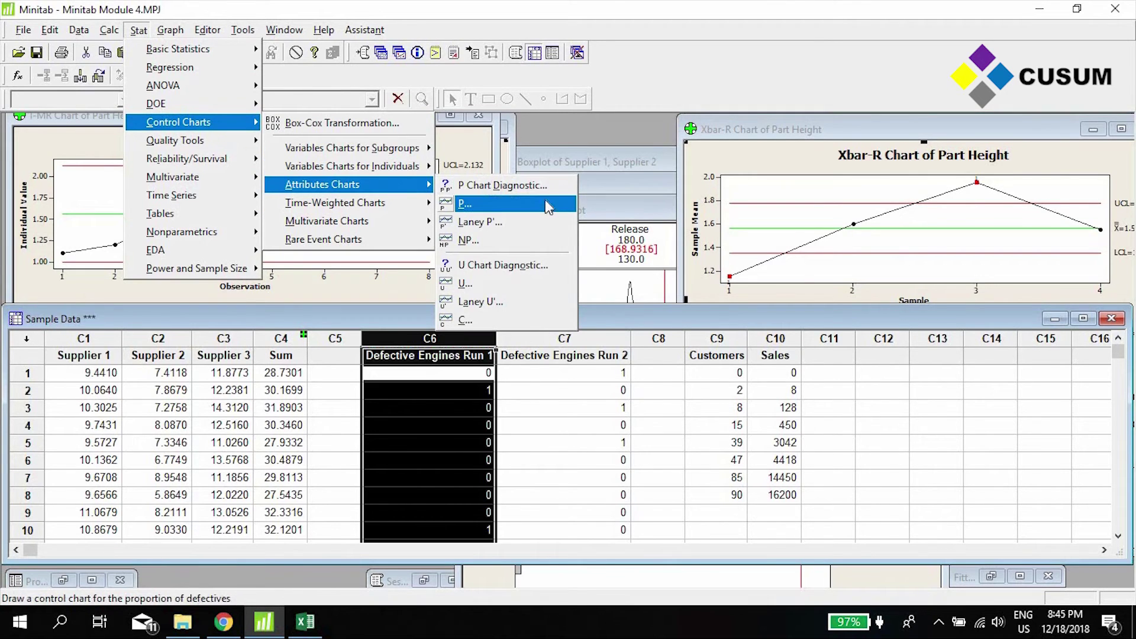
pyautogui.click(498, 207)
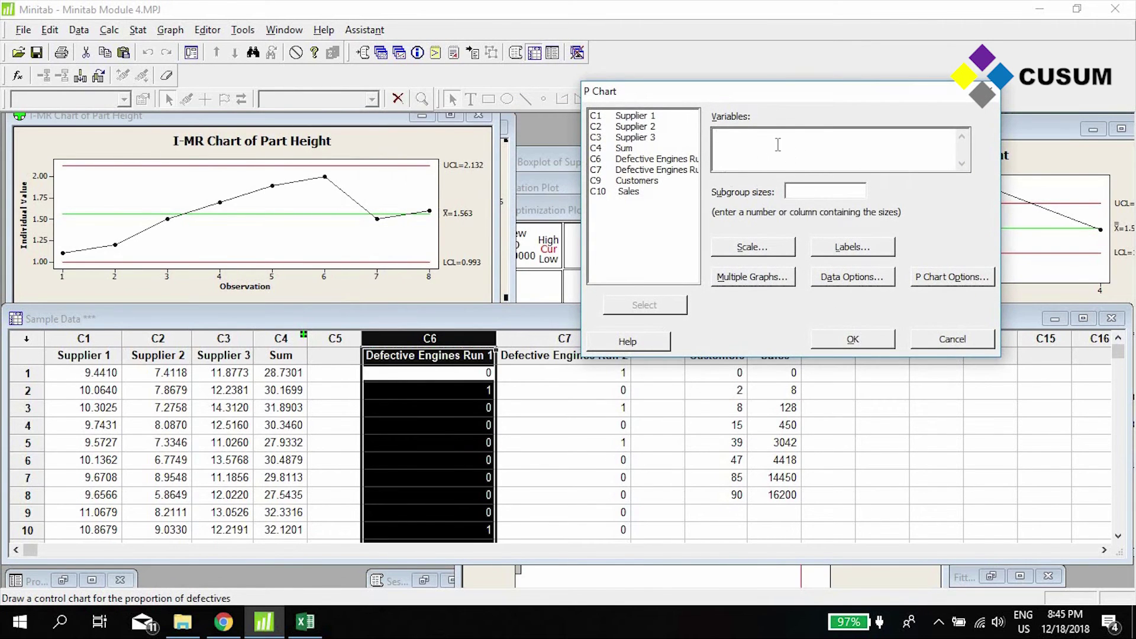
pyautogui.doubleClick(657, 159)
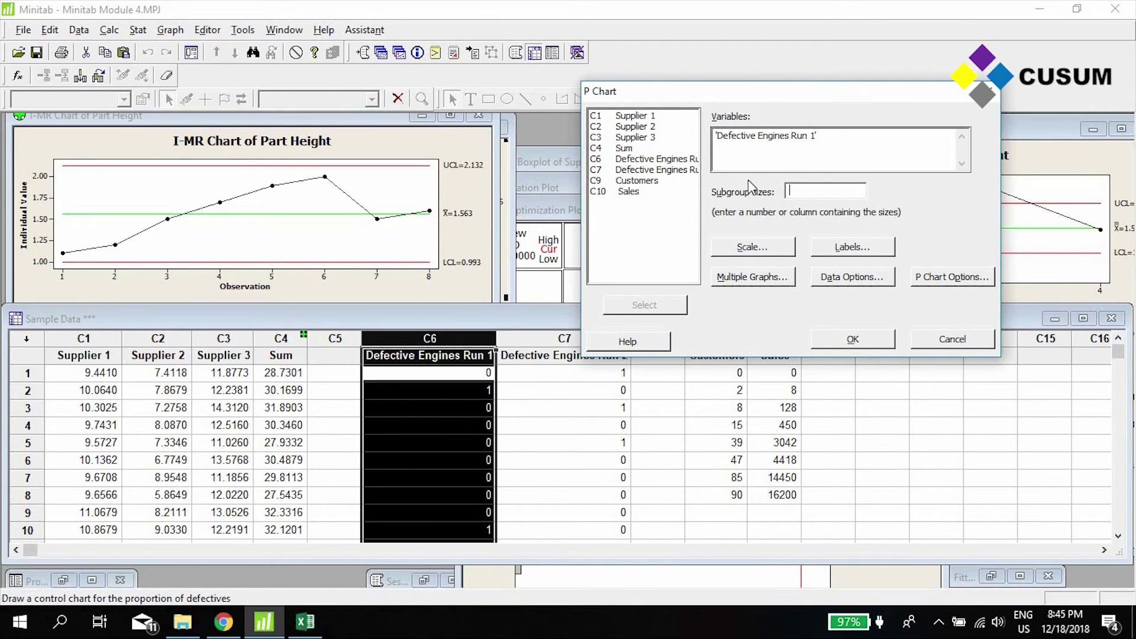
pyautogui.write('1')
pyautogui.click(870, 342)
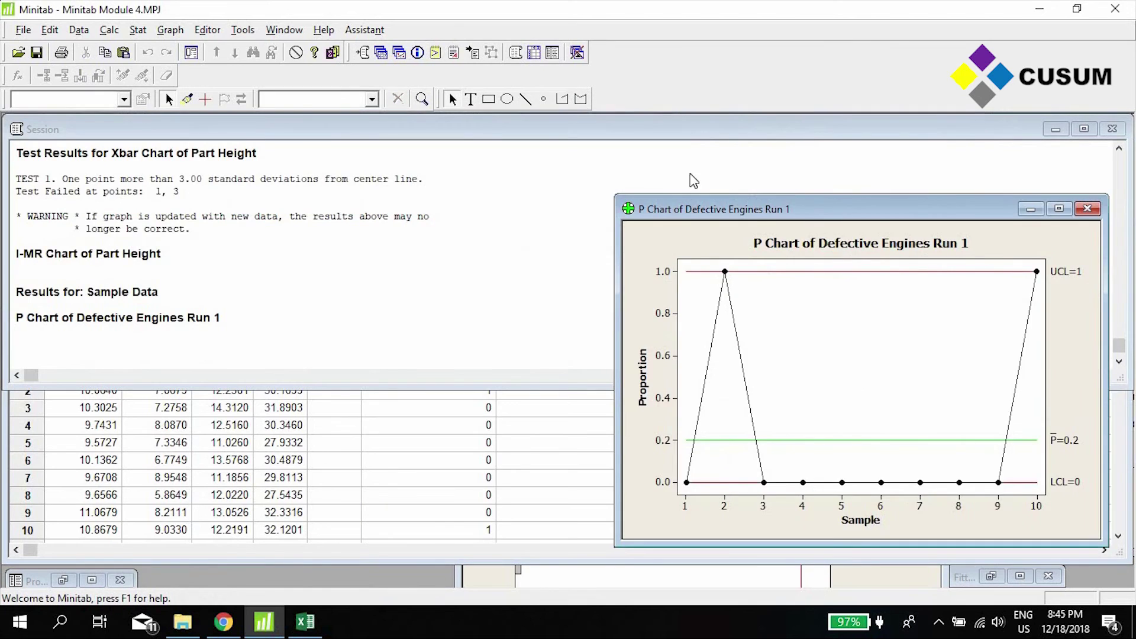
pyautogui.moveTo(793, 211); pyautogui.dragTo(722, 150)
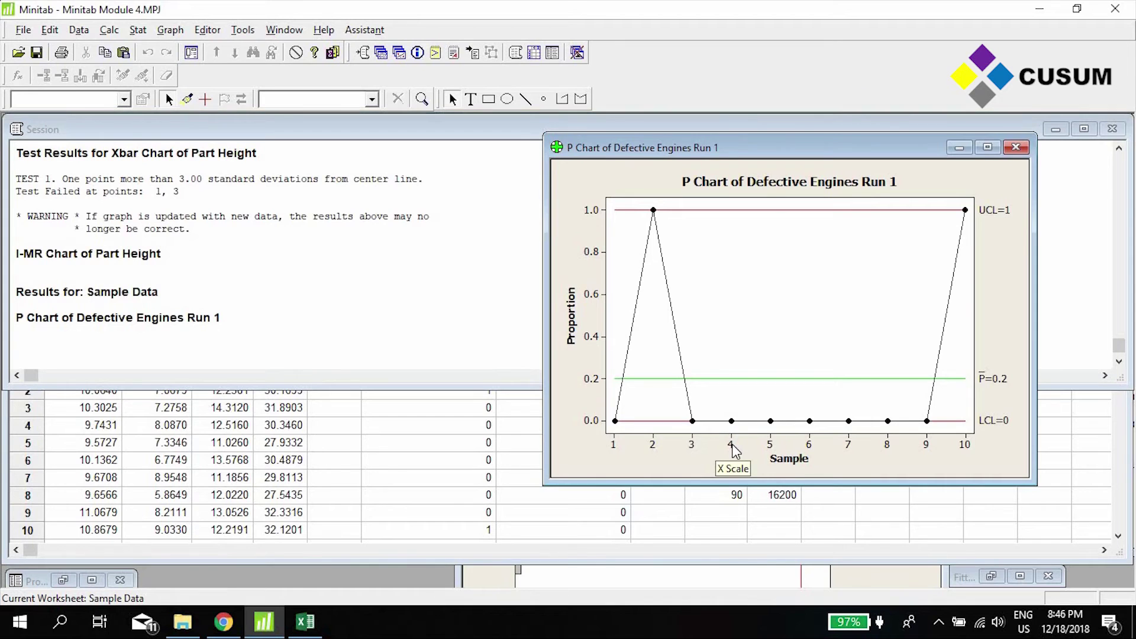
# - Reopen the P chart settings and review the variable, subgroup size and scale options
pyautogui.hotkey('ctrl', 'e')
pyautogui.click(542, 333)
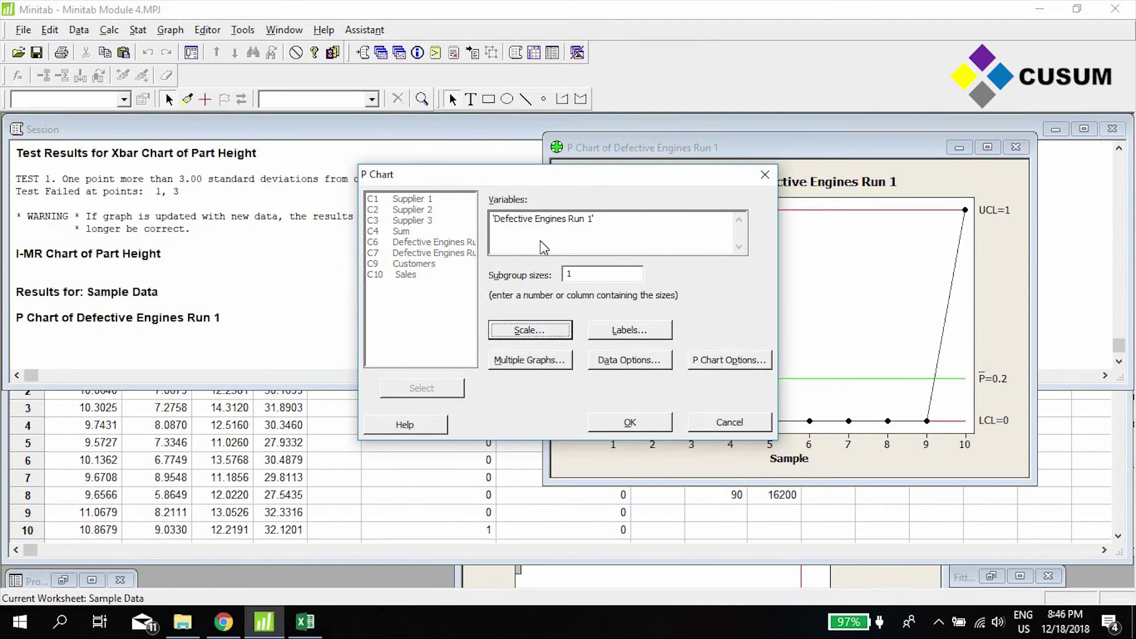
pyautogui.click(550, 237)
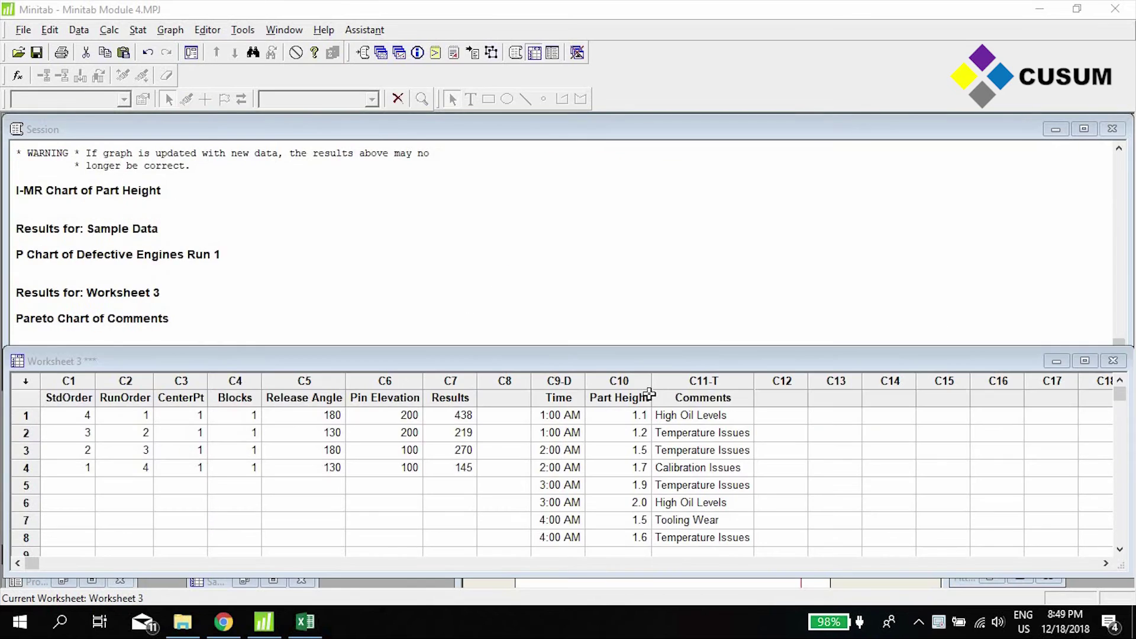
# - Examine the Comments column of Worksheet 3 together with the Time and Part Height columns
pyautogui.click(691, 400)
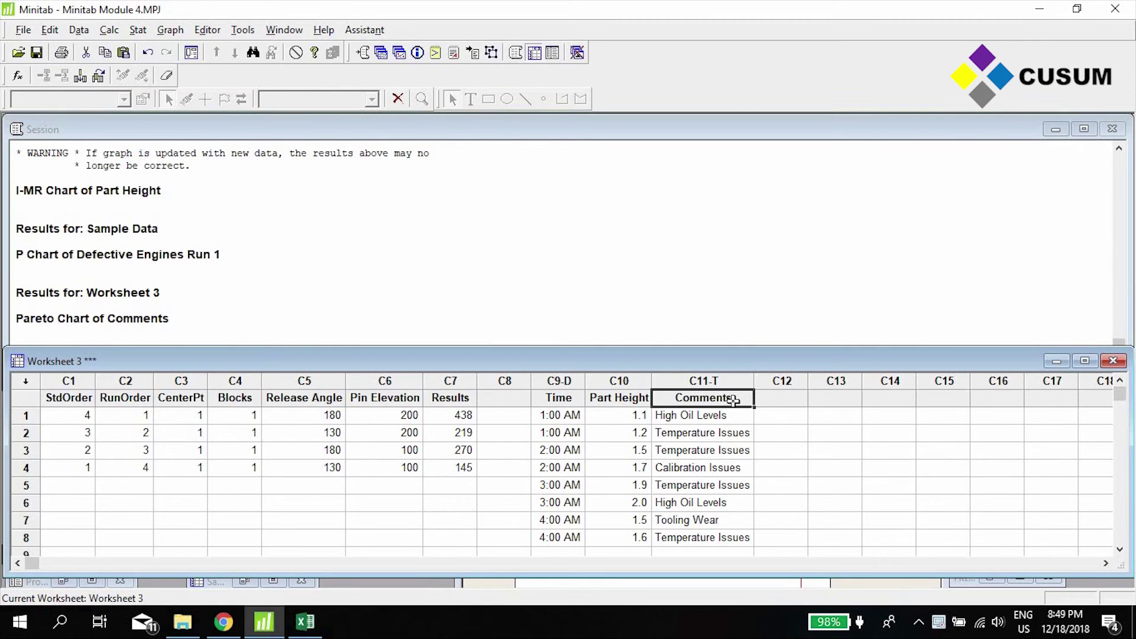
pyautogui.moveTo(665, 404); pyautogui.dragTo(559, 538)
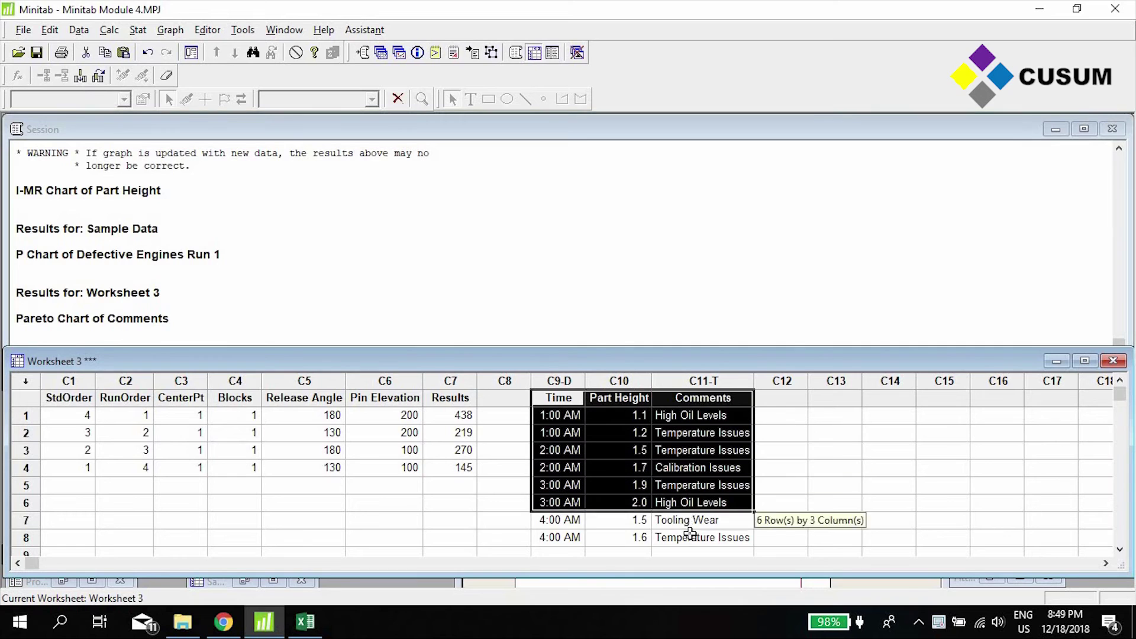
pyautogui.click(698, 403)
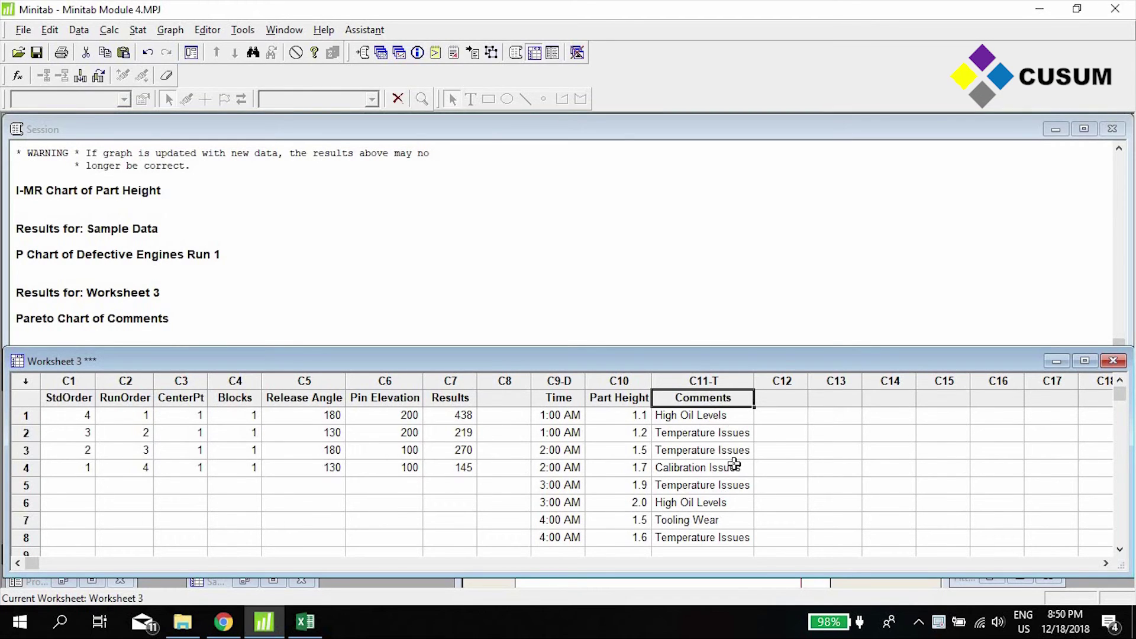
# - Create a Pareto chart of the Comments column, combining remaining defects after 95 percent, and move its window over the session output
pyautogui.click(140, 31)
pyautogui.moveTo(210, 142)
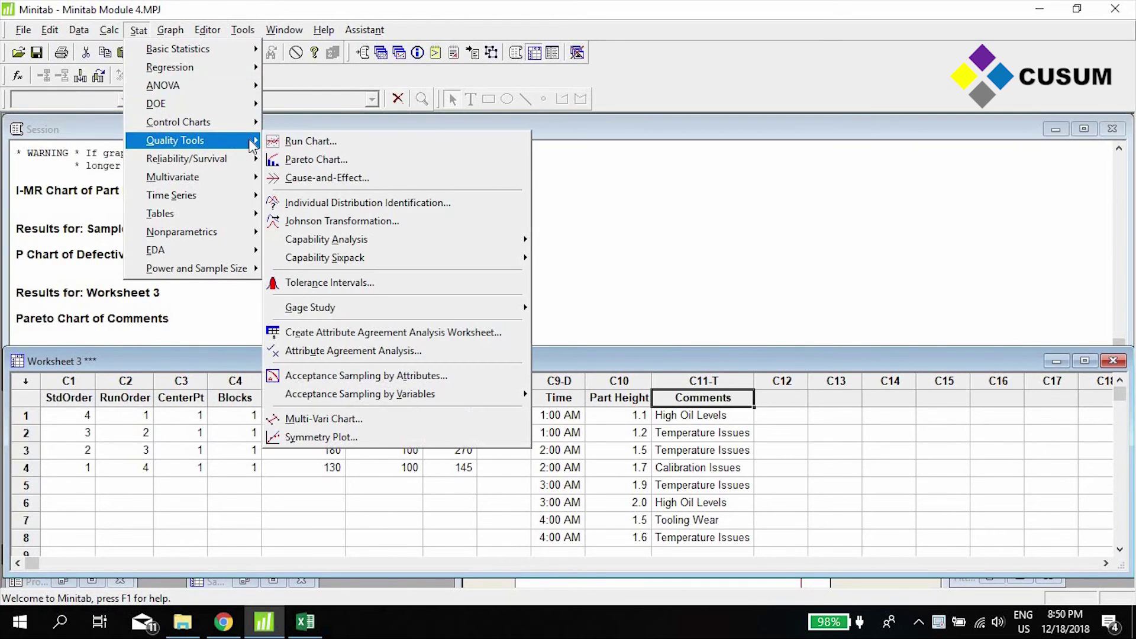
pyautogui.click(357, 161)
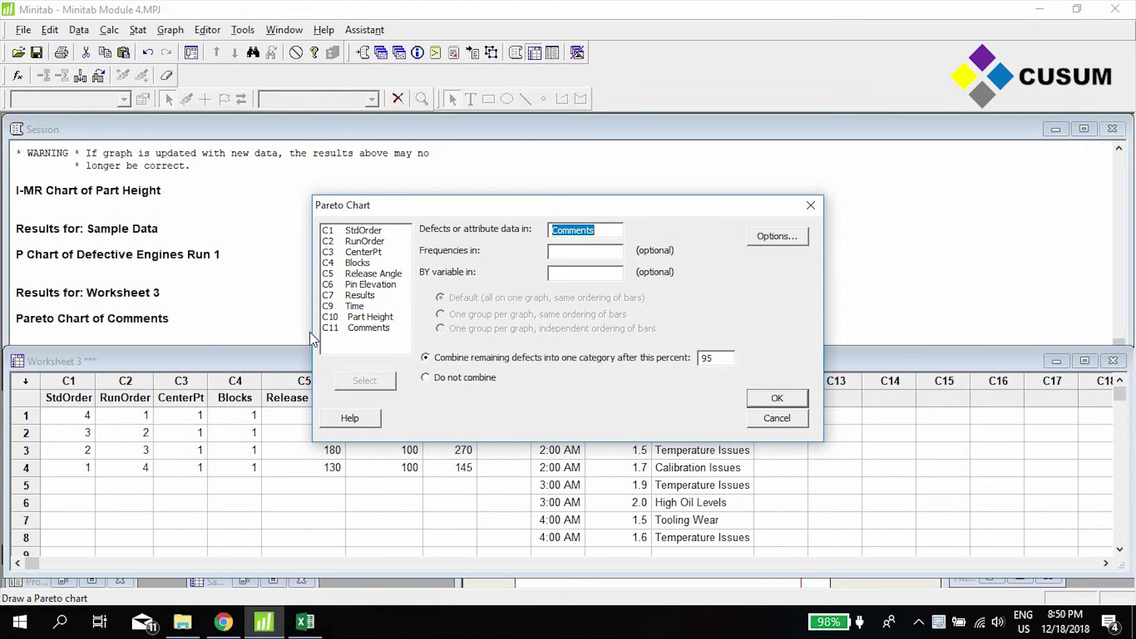
pyautogui.doubleClick(373, 335)
pyautogui.moveTo(577, 208); pyautogui.dragTo(578, 101)
pyautogui.click(776, 292)
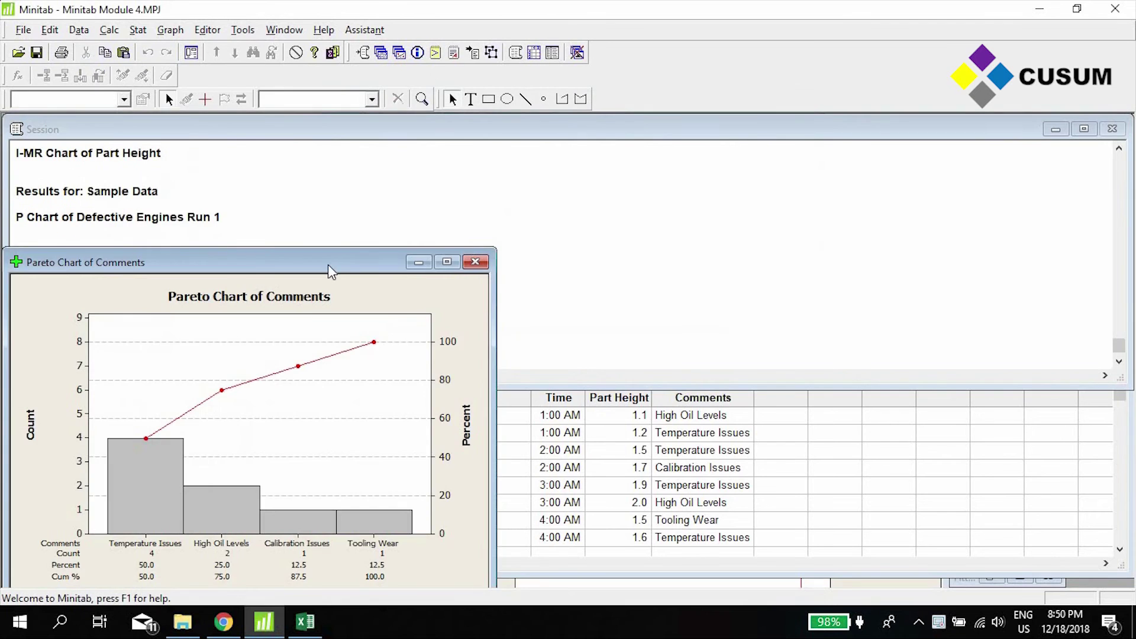
pyautogui.moveTo(328, 265); pyautogui.dragTo(438, 151)
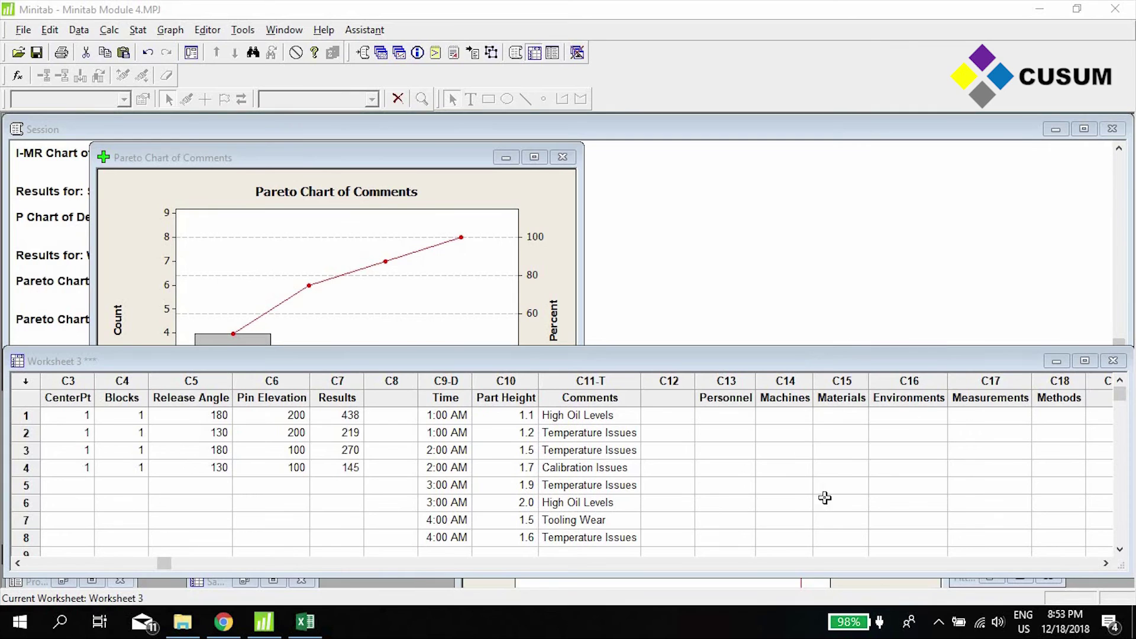
# - Select the six cause columns from Personnel to Methods in Worksheet 3
pyautogui.click(732, 413)
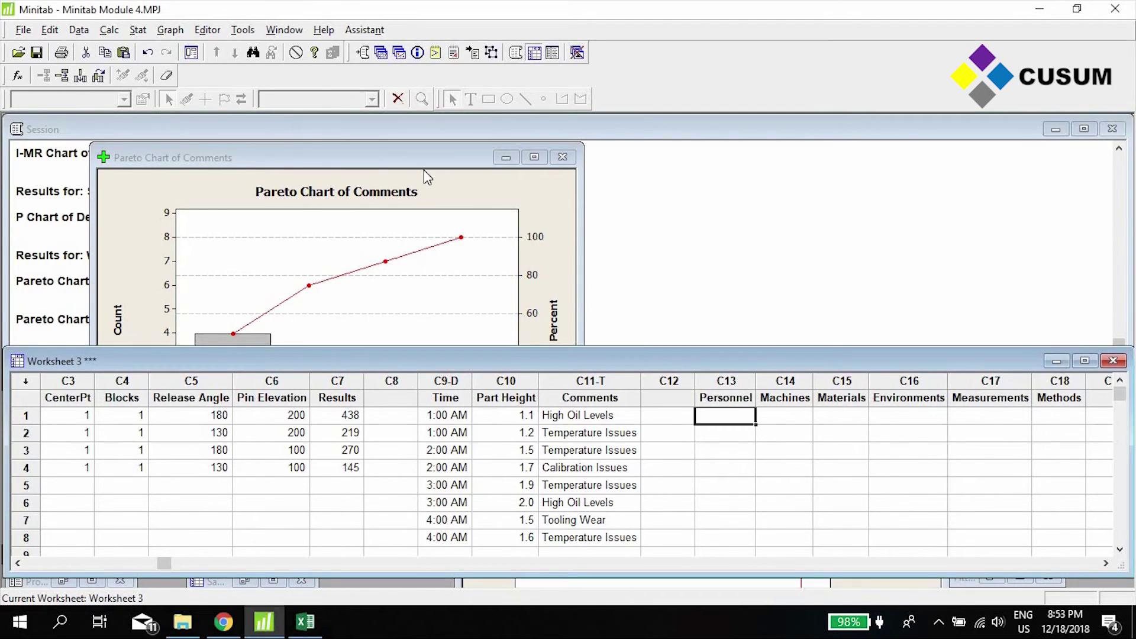
pyautogui.click(424, 169)
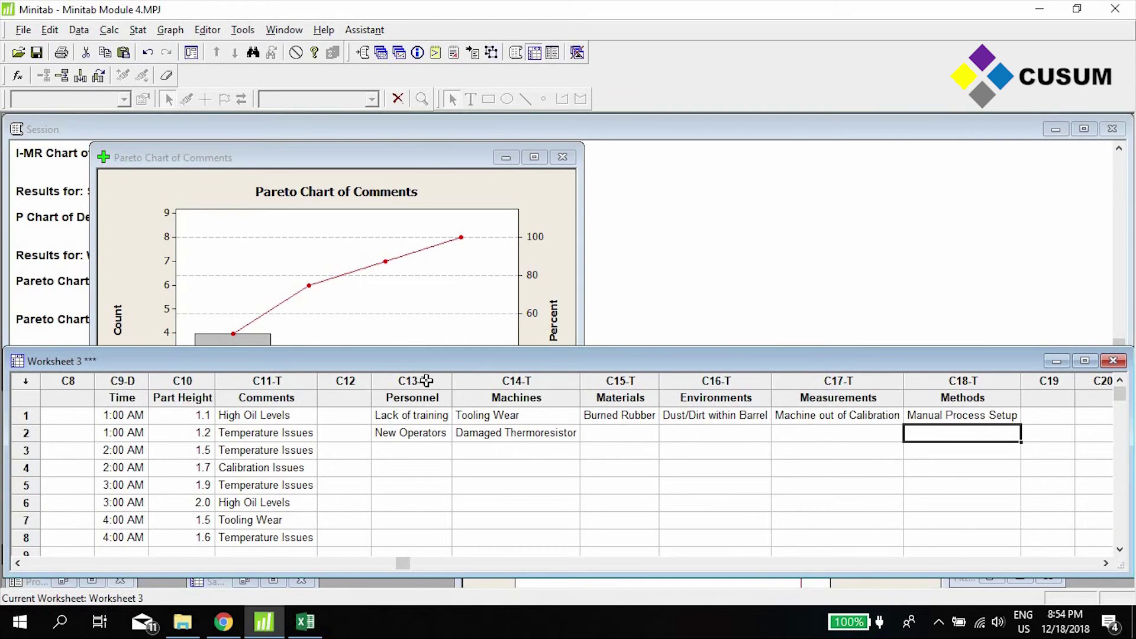
pyautogui.moveTo(429, 379); pyautogui.dragTo(991, 374)
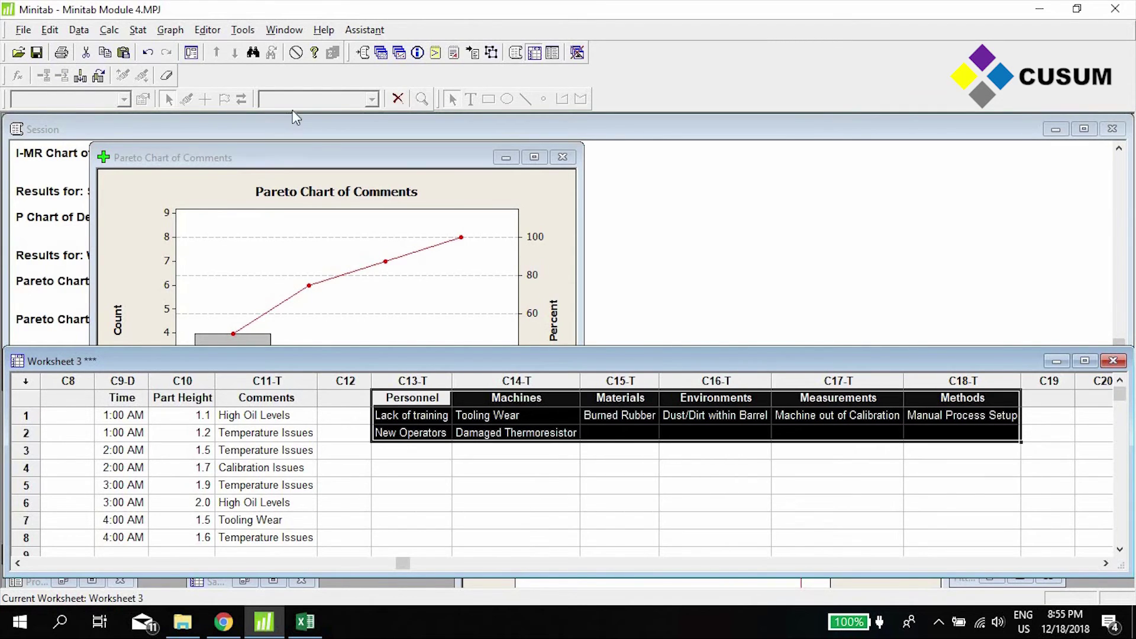
# - Start a cause-and-effect diagram and assign the Personnel, Machines and Materials columns as causes of the first three branches
pyautogui.click(139, 31)
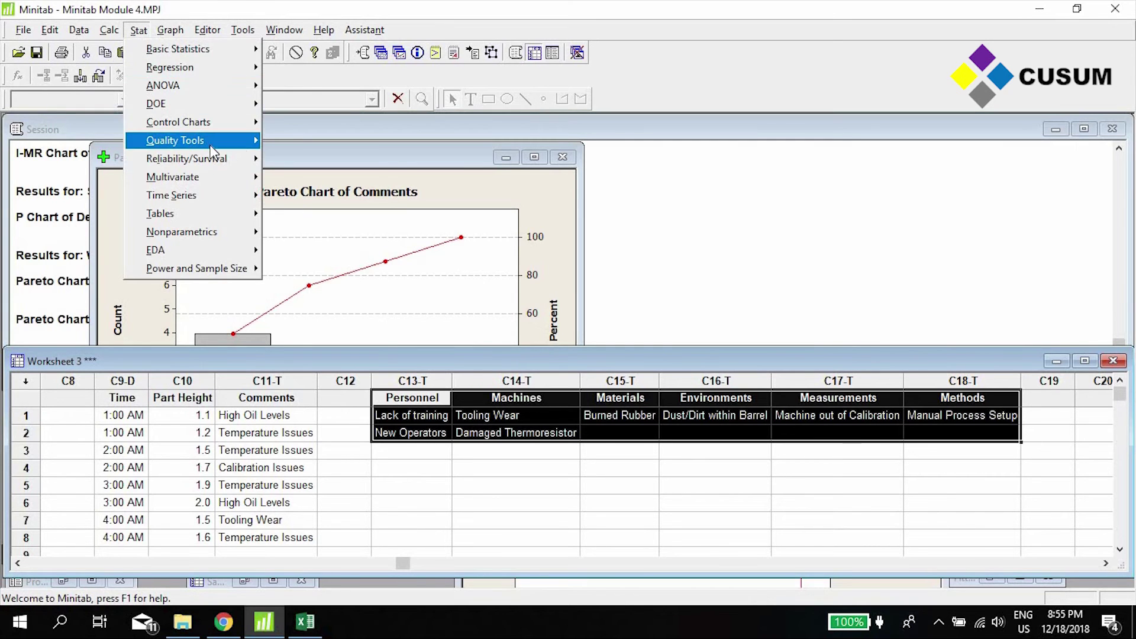
pyautogui.moveTo(243, 145)
pyautogui.press('Return')
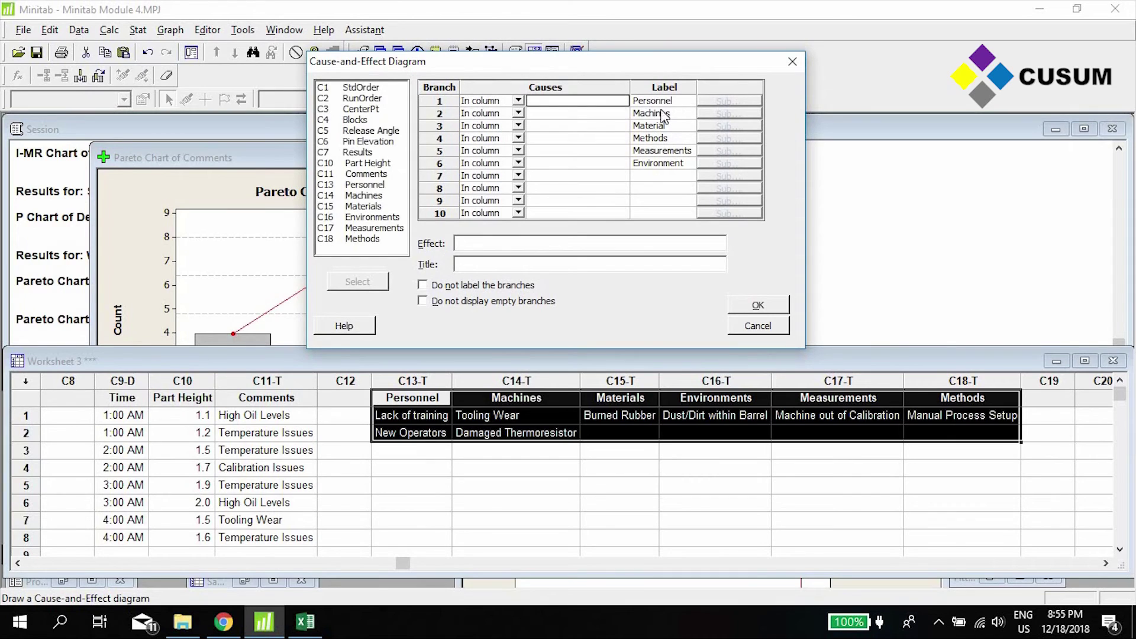
pyautogui.doubleClick(363, 189)
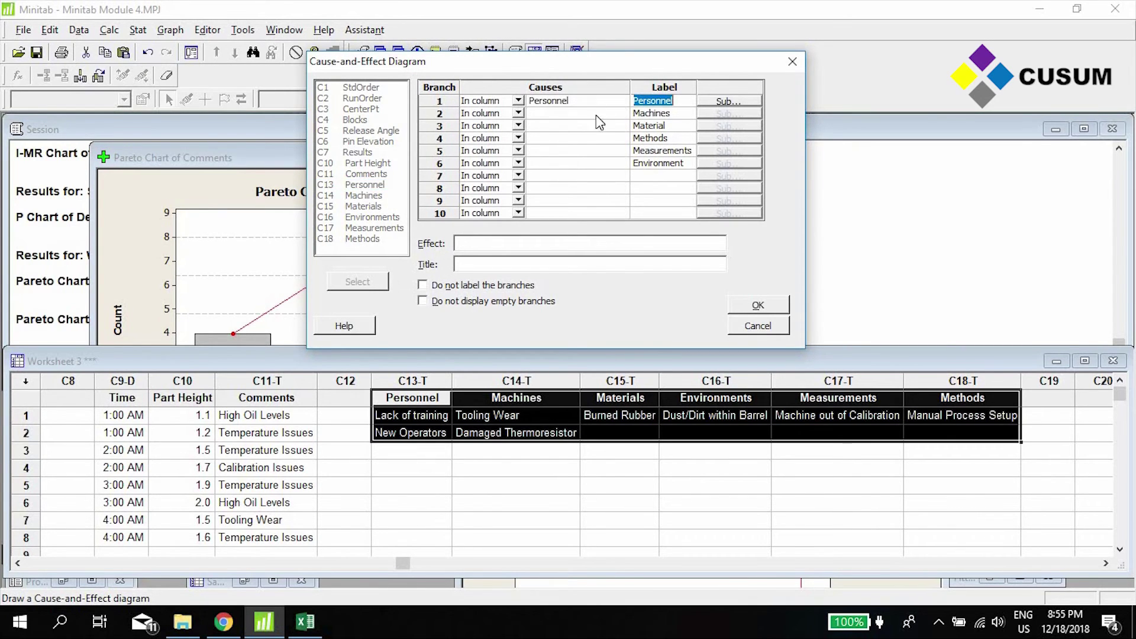
pyautogui.click(577, 113)
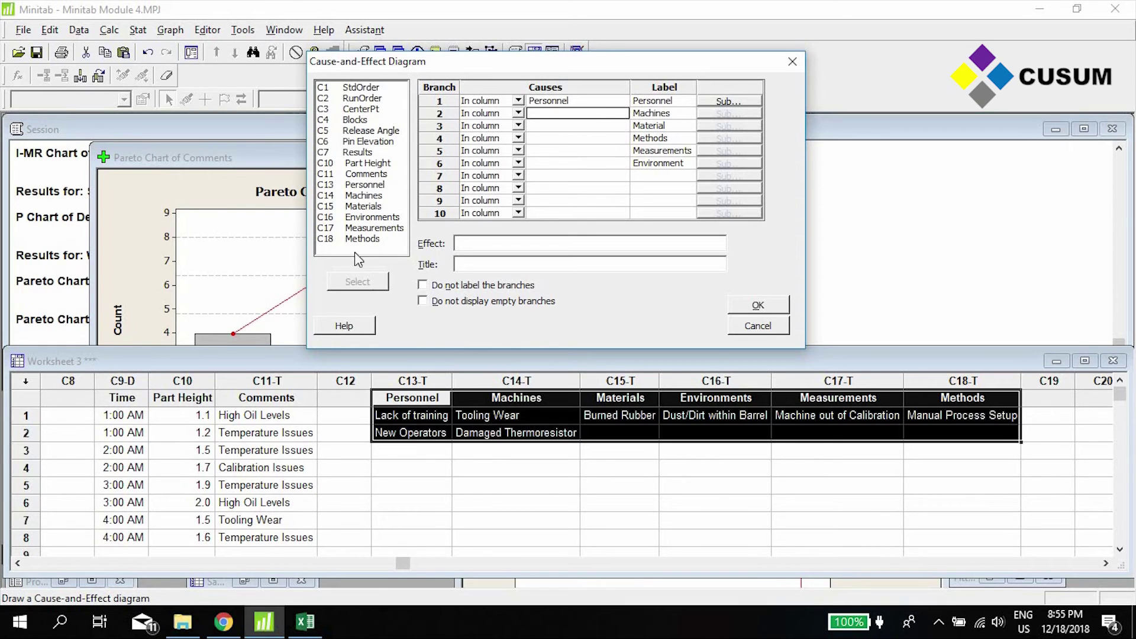
pyautogui.doubleClick(363, 195)
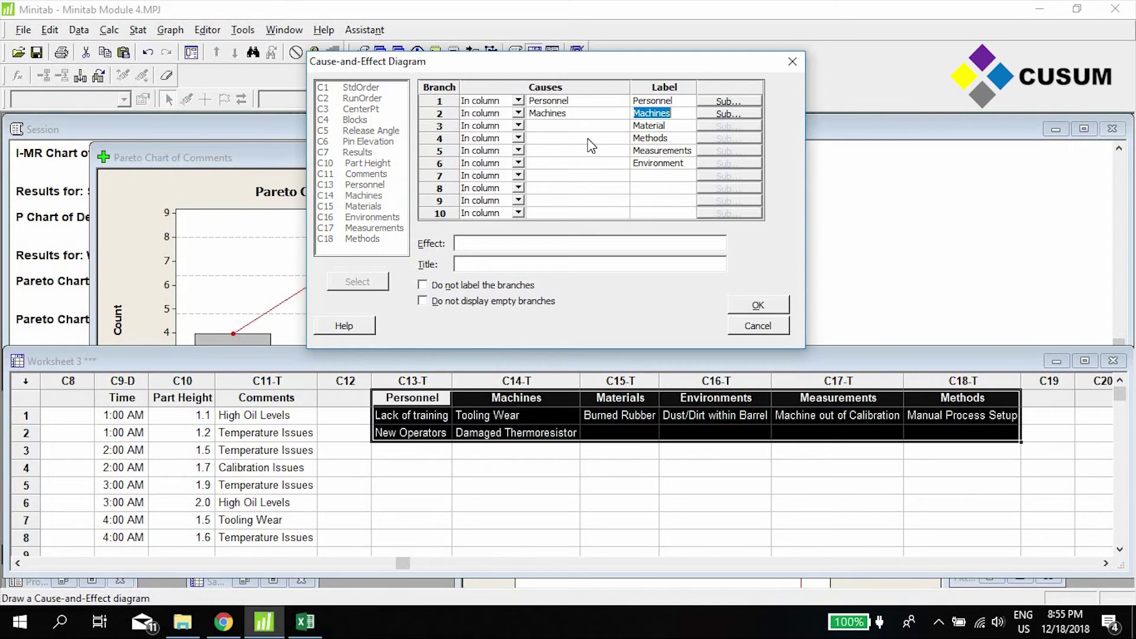
pyautogui.click(565, 126)
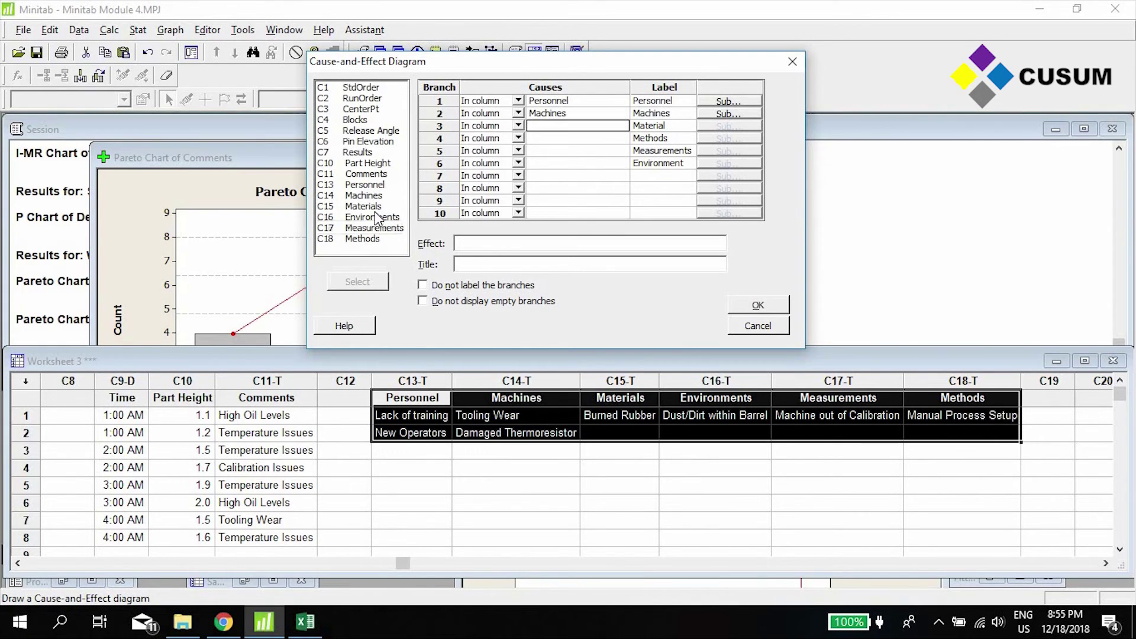
pyautogui.click(364, 207)
# - Assign Methods, Measurements and Environments to branches 4 to 6 and create the diagram with effect Temperature Issues and title Root Cause Analysis 0015
pyautogui.click(587, 138)
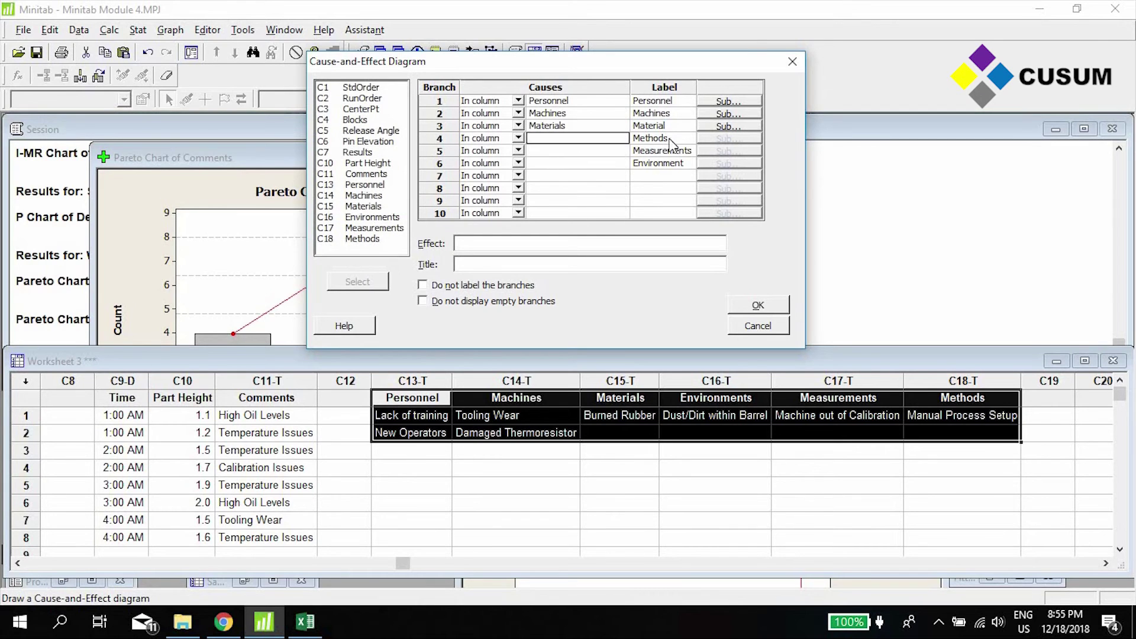
pyautogui.doubleClick(364, 239)
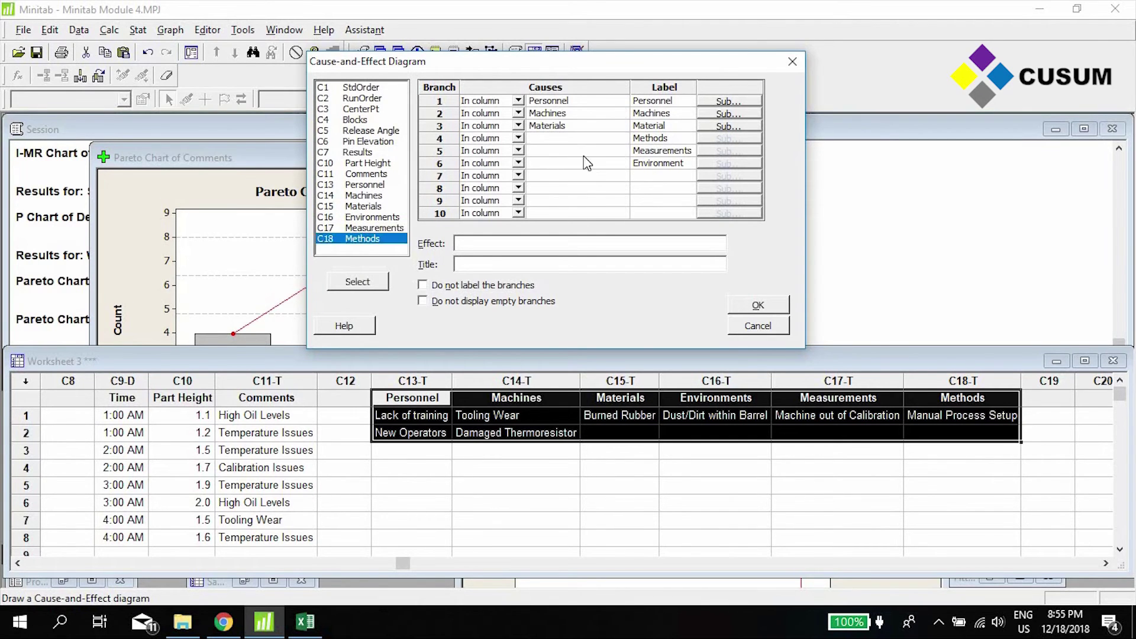
pyautogui.doubleClick(371, 228)
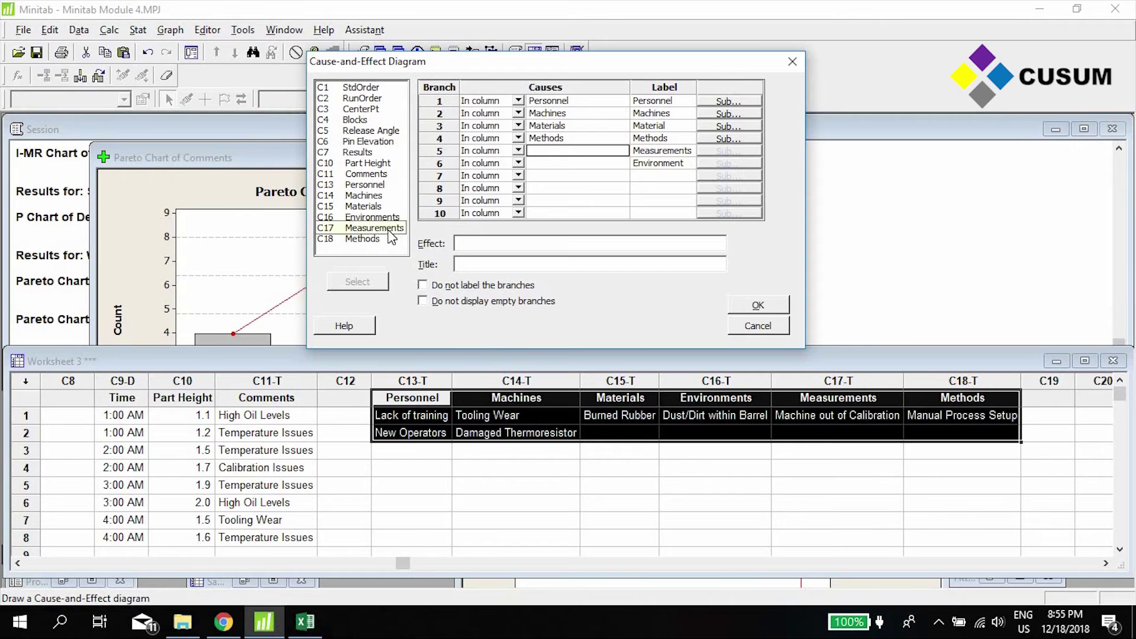
pyautogui.doubleClick(371, 217)
pyautogui.click(485, 244)
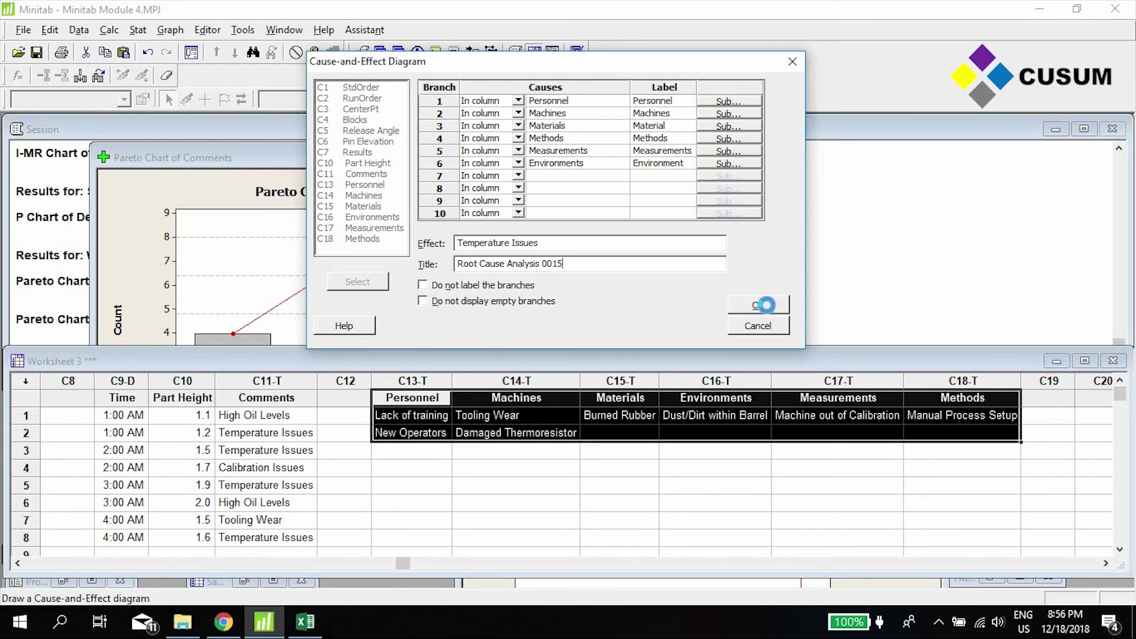
pyautogui.click(759, 306)
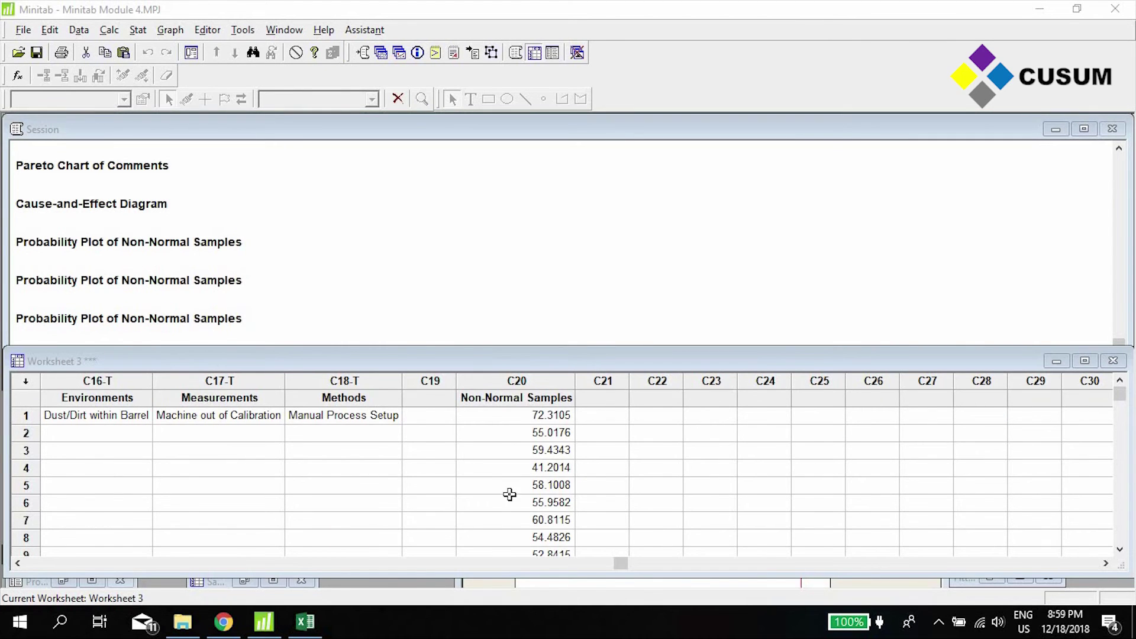
# - Run an Anderson-Darling normality test on the Non-Normal Samples column, view its probability plot and close the plot
pyautogui.click(516, 408)
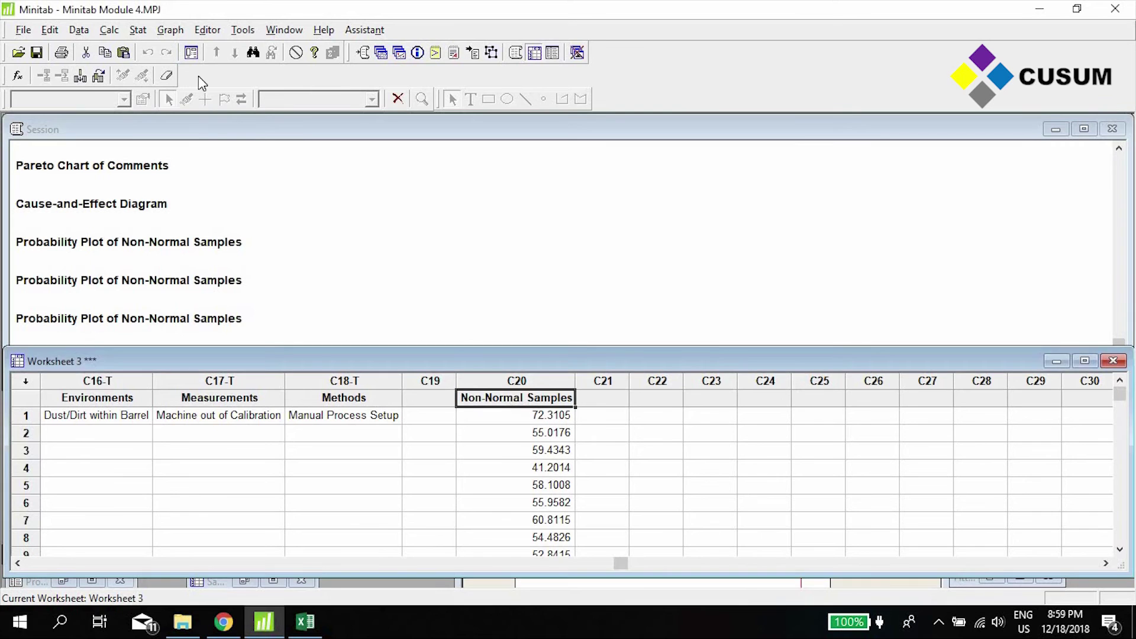
pyautogui.click(140, 31)
pyautogui.moveTo(179, 57)
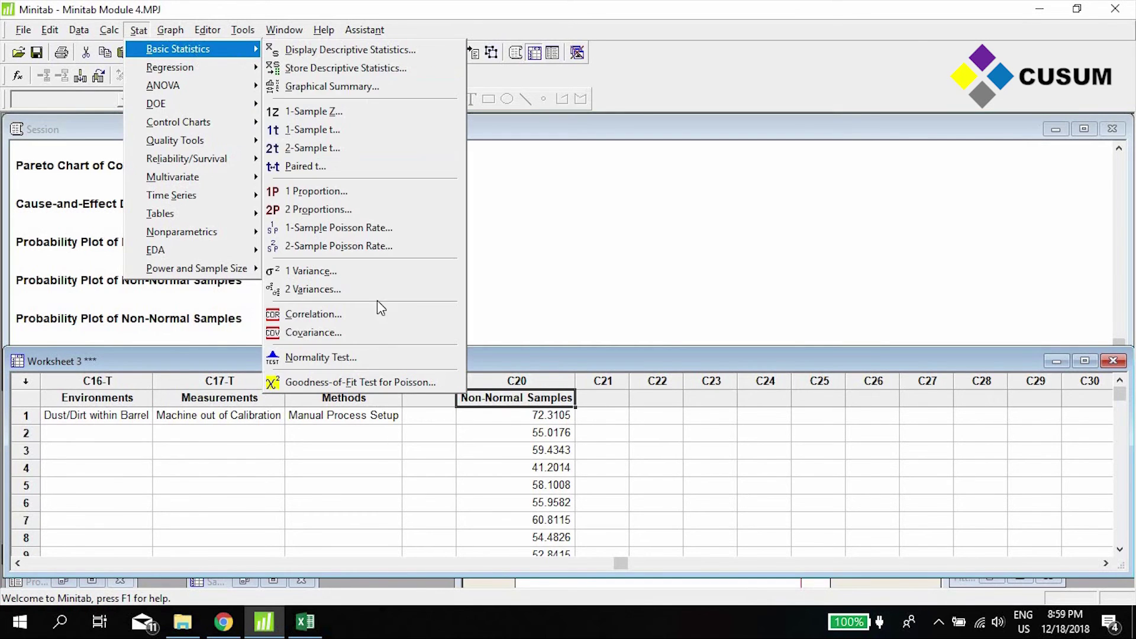
pyautogui.click(373, 357)
pyautogui.doubleClick(434, 308)
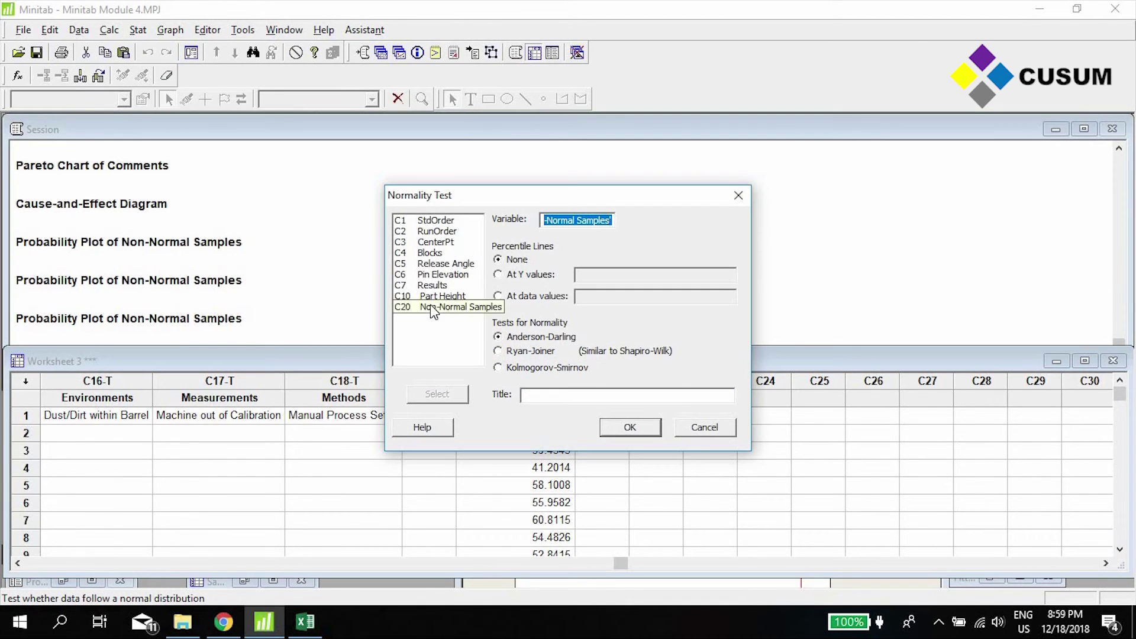
pyautogui.click(629, 427)
pyautogui.moveTo(469, 122); pyautogui.dragTo(920, 145)
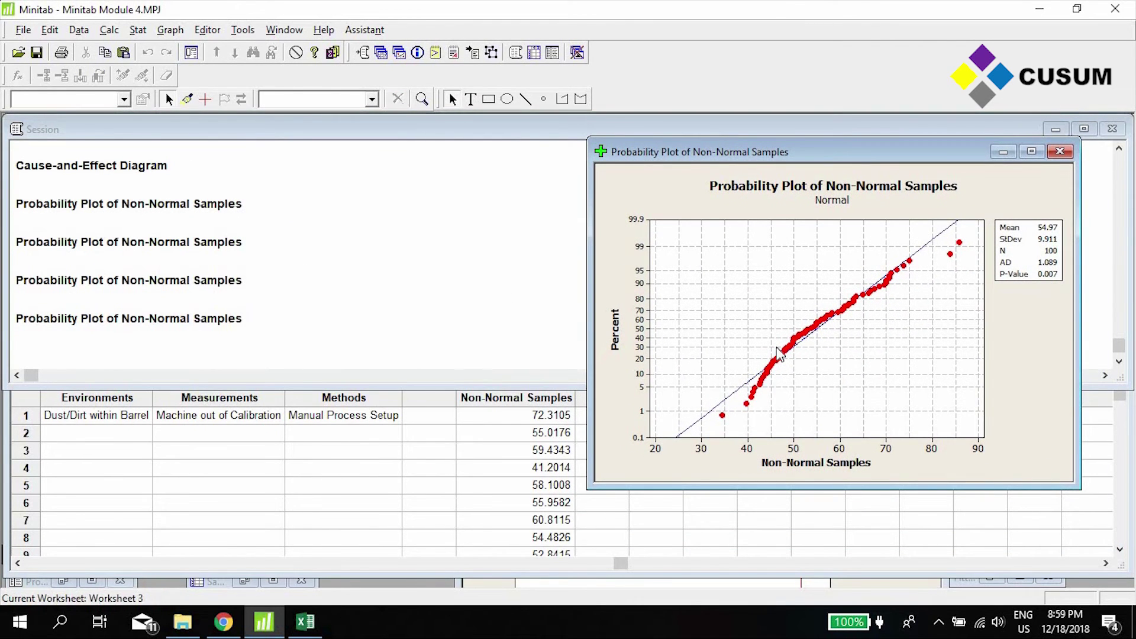
pyautogui.click(1060, 152)
pyautogui.click(623, 346)
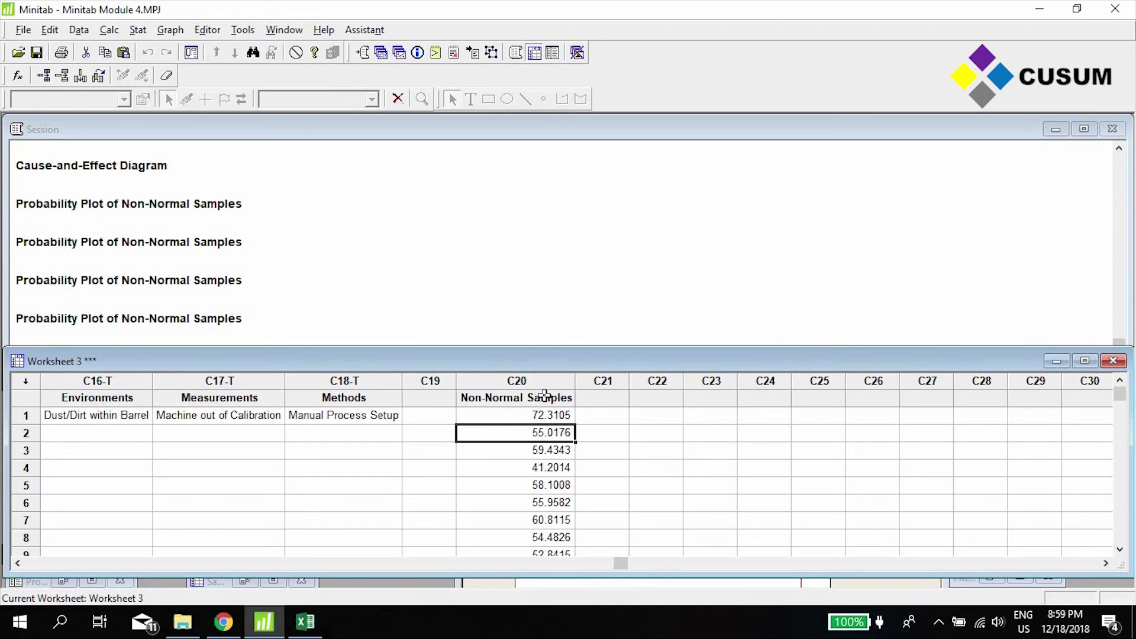
# - Run Individual Distribution Identification on Non-Normal Samples with subgroup size 1, using all distributions and transformations
pyautogui.click(520, 397)
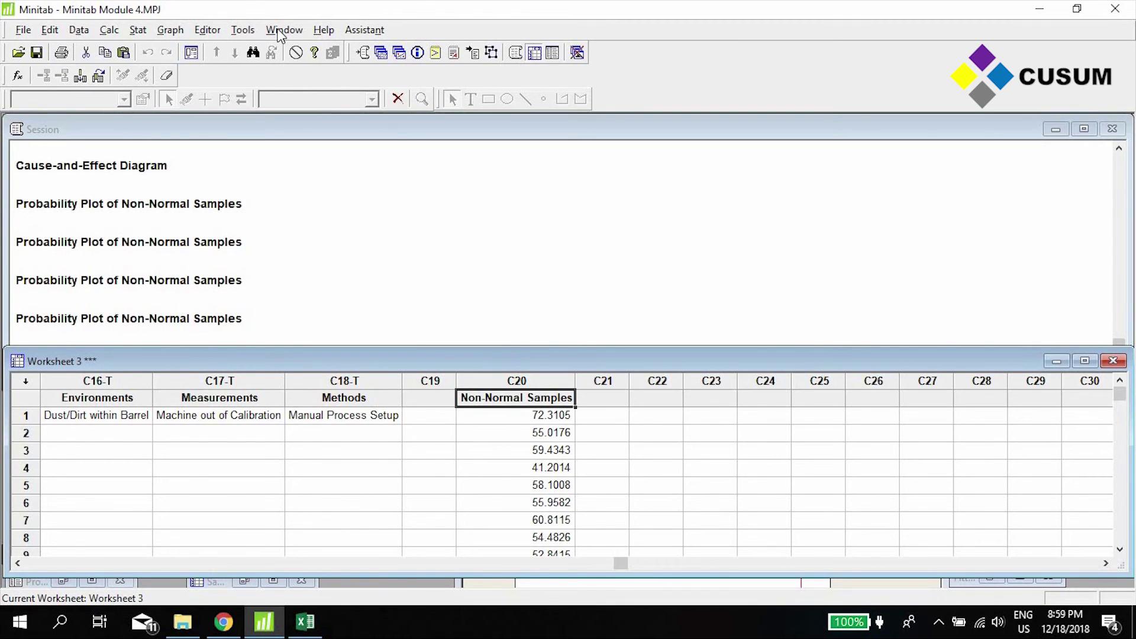
pyautogui.click(139, 31)
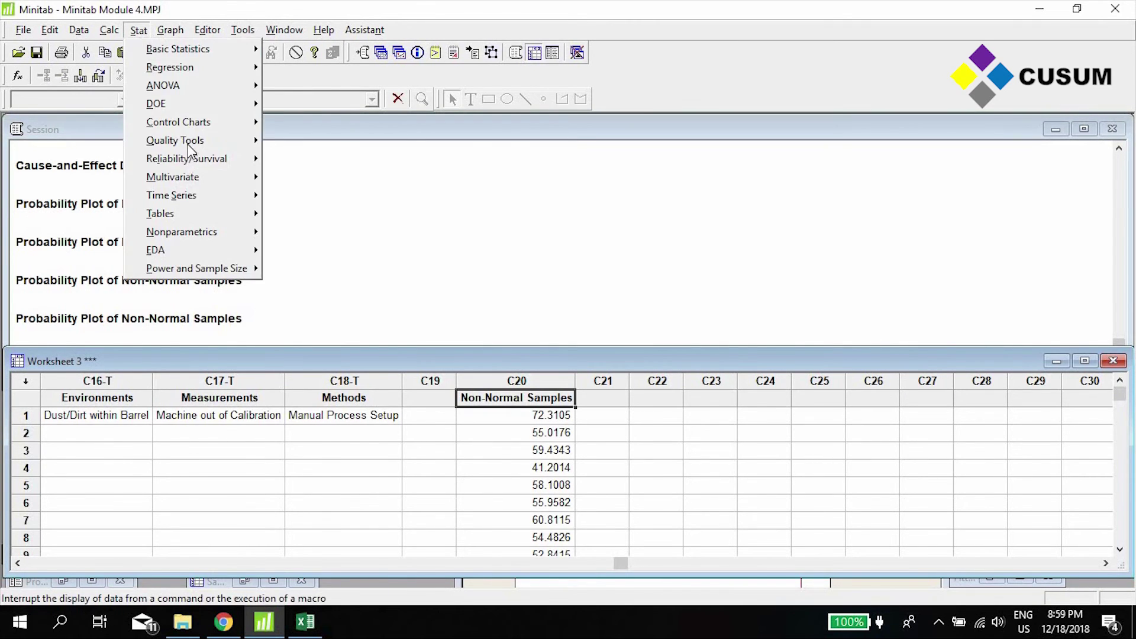
pyautogui.moveTo(193, 142)
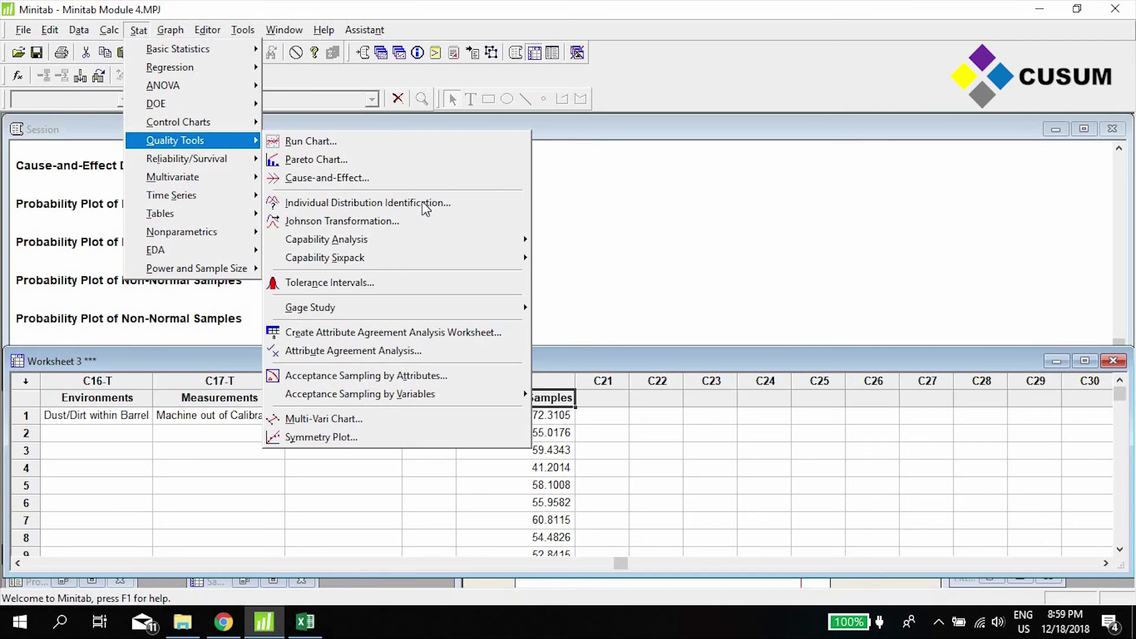
pyautogui.click(465, 209)
pyautogui.moveTo(596, 161); pyautogui.dragTo(878, 164)
pyautogui.click(862, 202)
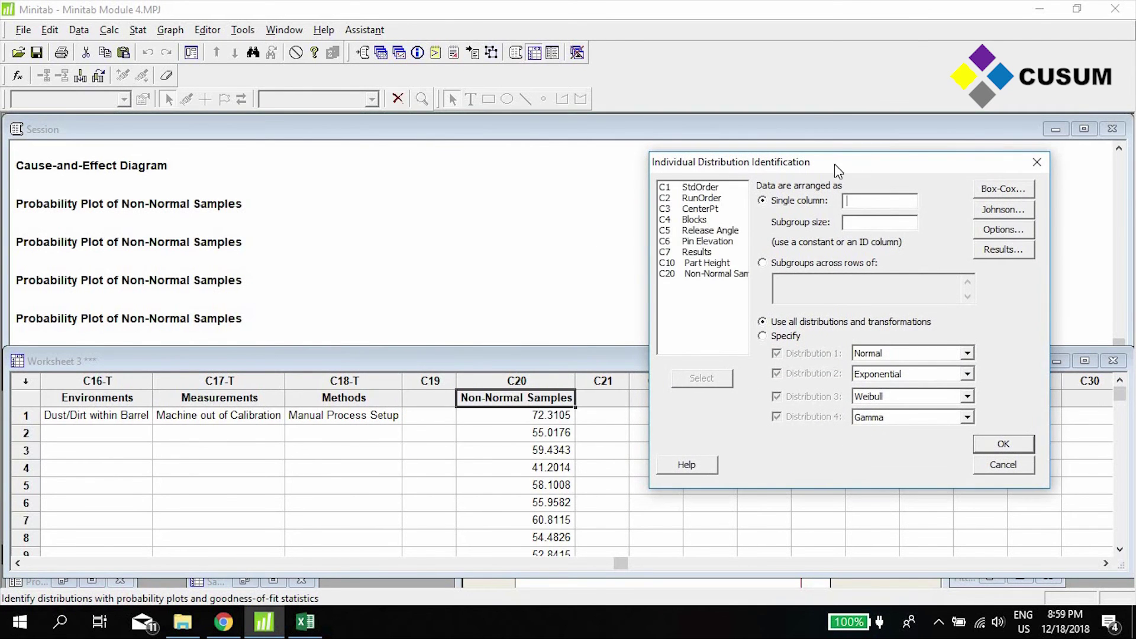
pyautogui.doubleClick(704, 275)
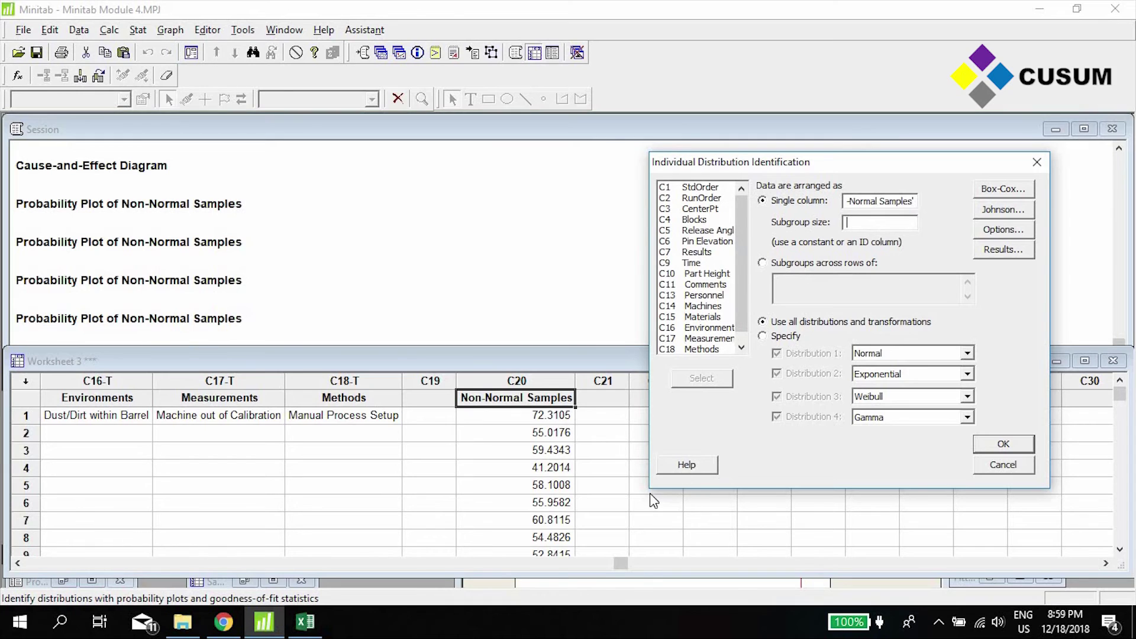
pyautogui.write('1')
pyautogui.click(1003, 444)
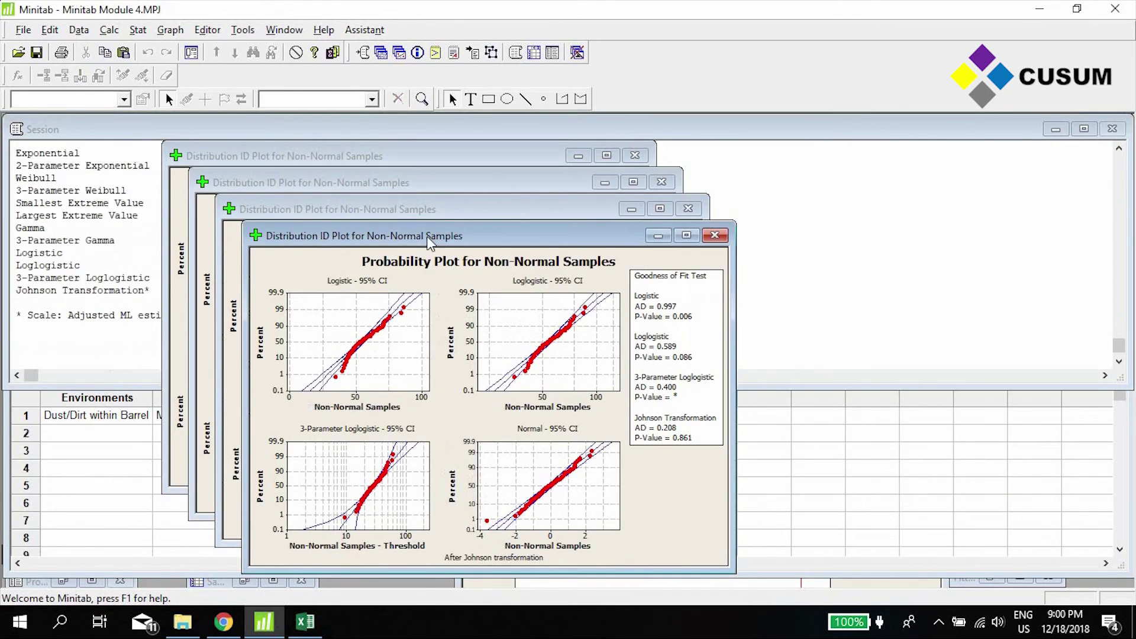
# - Spread out the distribution ID plots for viewing and minimize all four plot windows
pyautogui.moveTo(311, 232); pyautogui.dragTo(592, 209)
pyautogui.moveTo(323, 210); pyautogui.dragTo(489, 216)
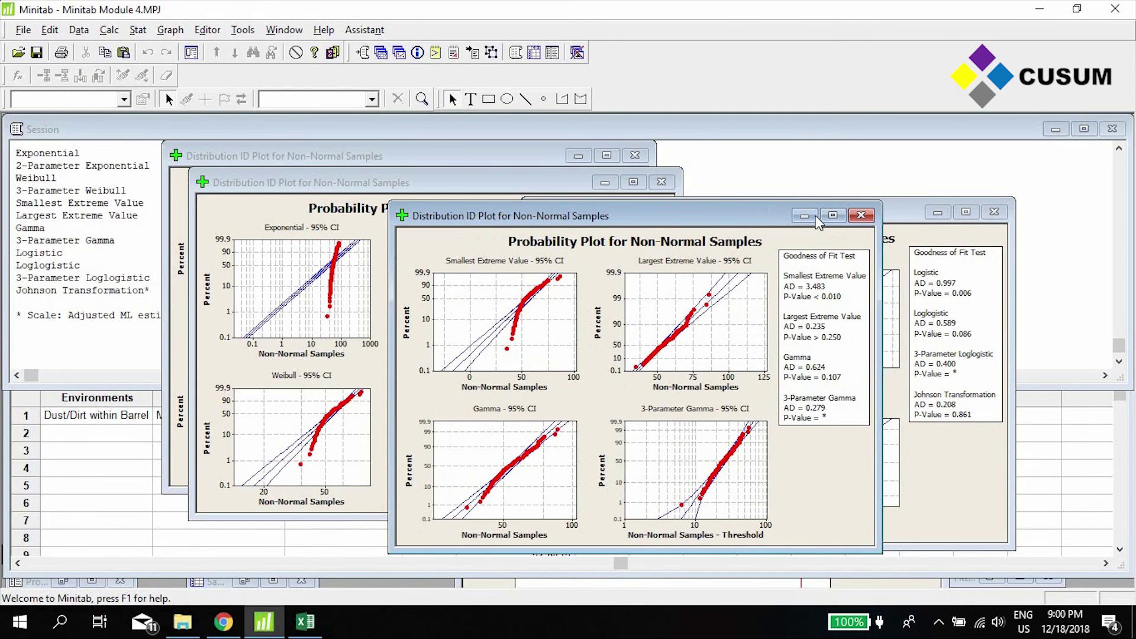
pyautogui.click(804, 215)
pyautogui.click(937, 211)
pyautogui.click(604, 182)
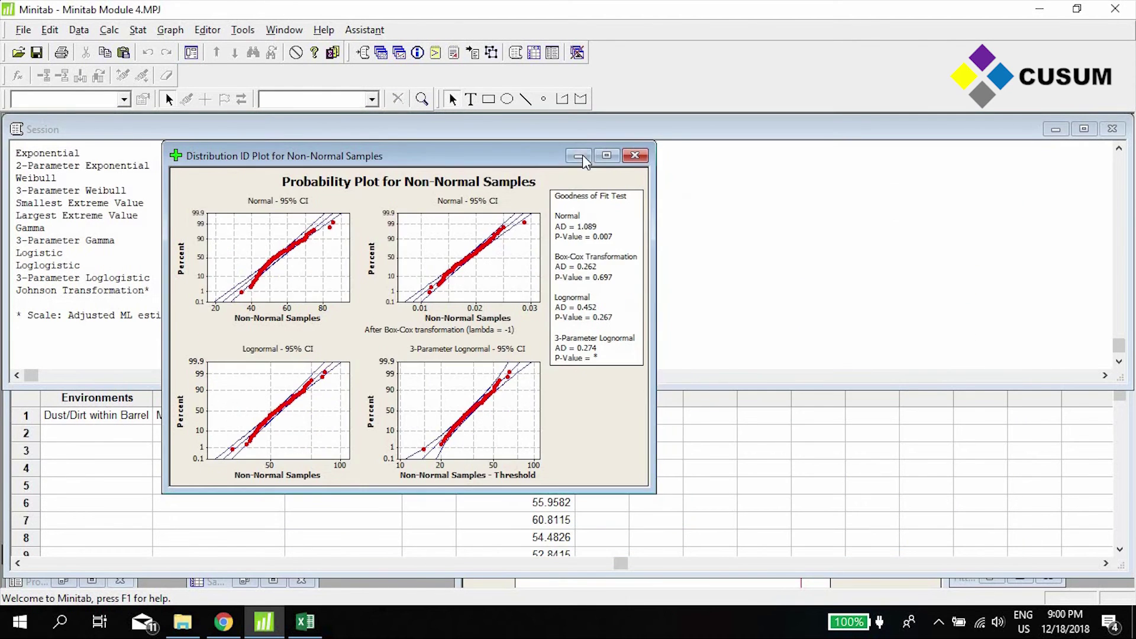
pyautogui.click(578, 156)
# - Enlarge the Session window and examine the Goodness of Fit Test table, starting with the Normal distribution row
pyautogui.scroll(8, 262, 324)
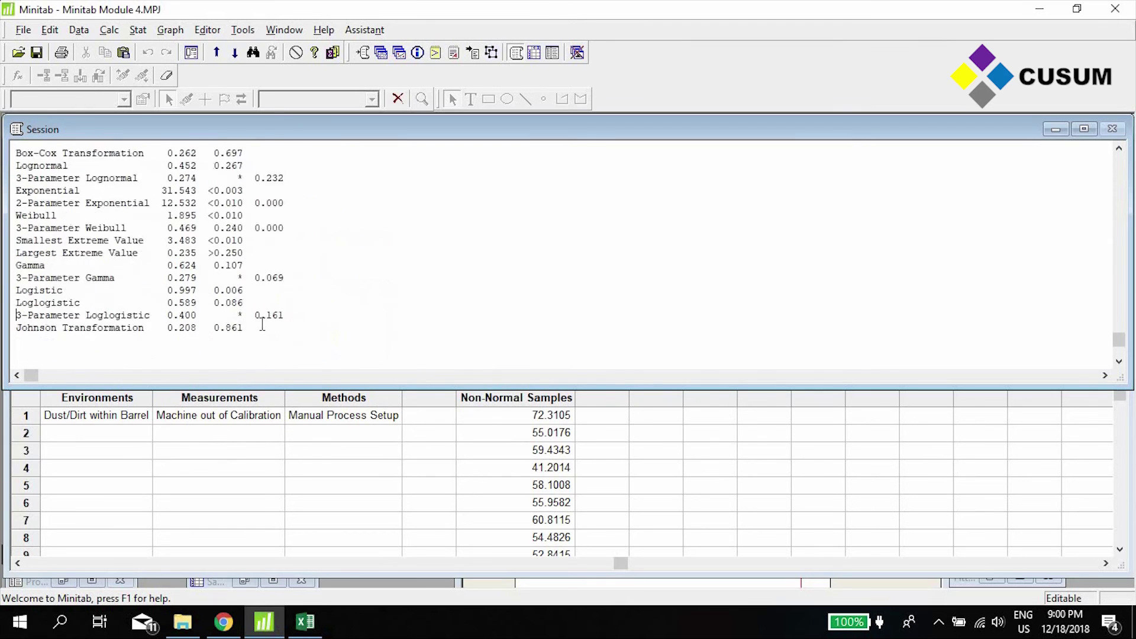
pyautogui.scroll(2, 262, 324)
pyautogui.moveTo(279, 388); pyautogui.dragTo(278, 513)
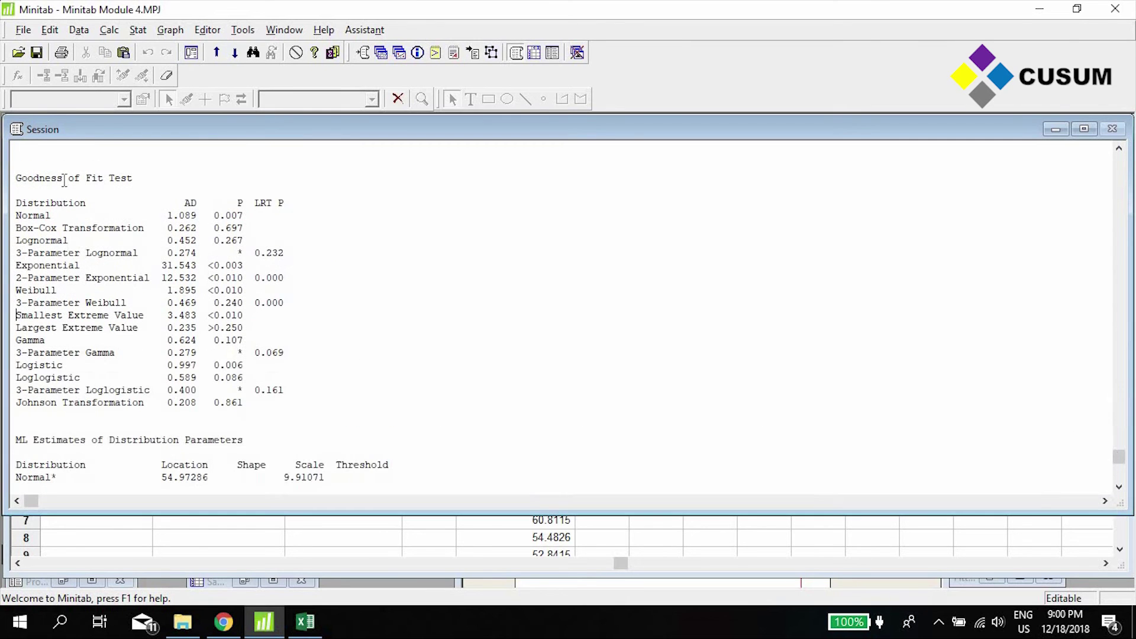
pyautogui.tripleClick(169, 189)
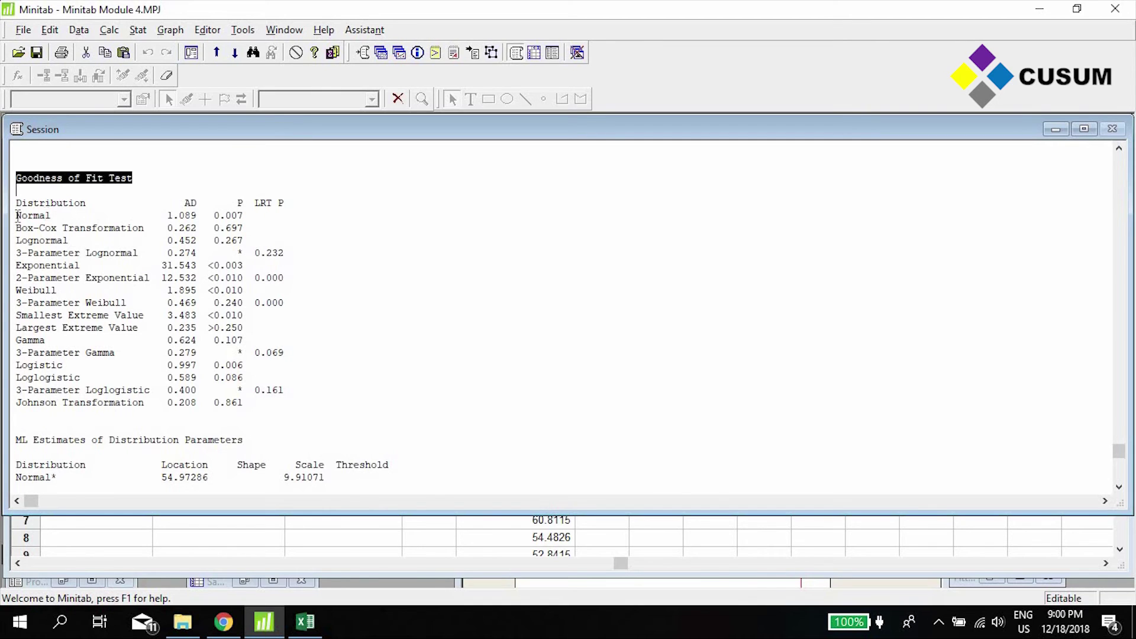
pyautogui.doubleClick(59, 217)
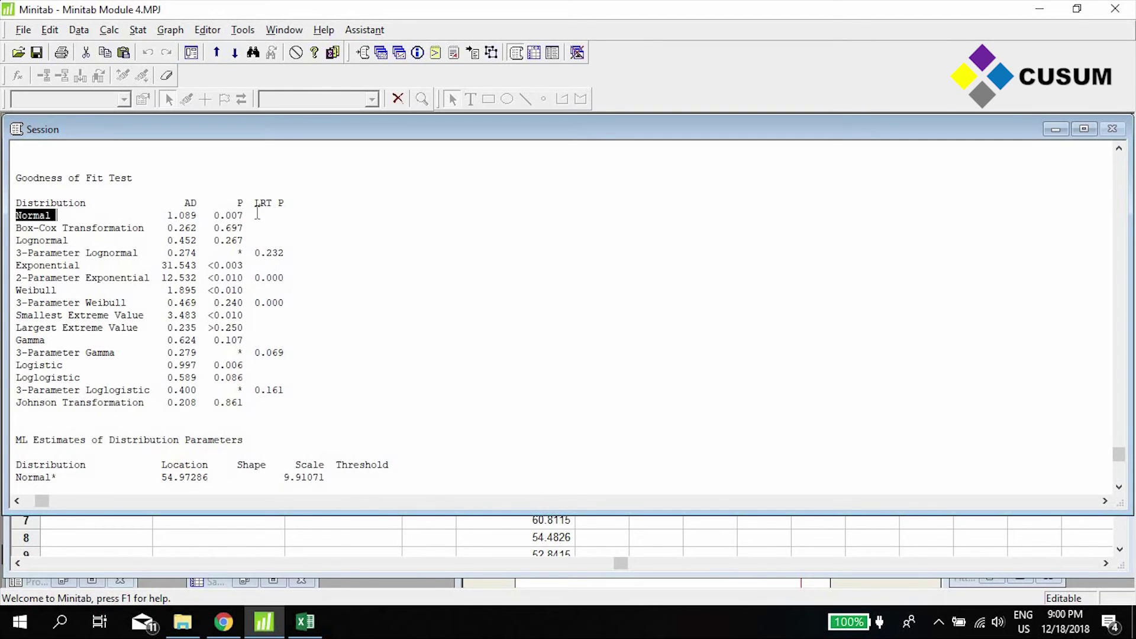
# - Examine the Goodness of Fit Test P-values for Normal, Box-Cox, Lognormal, Weibull, 3-Parameter Weibull, Largest Extreme Value and Johnson Transformation
pyautogui.doubleClick(228, 215)
pyautogui.moveTo(16, 228); pyautogui.dragTo(243, 228)
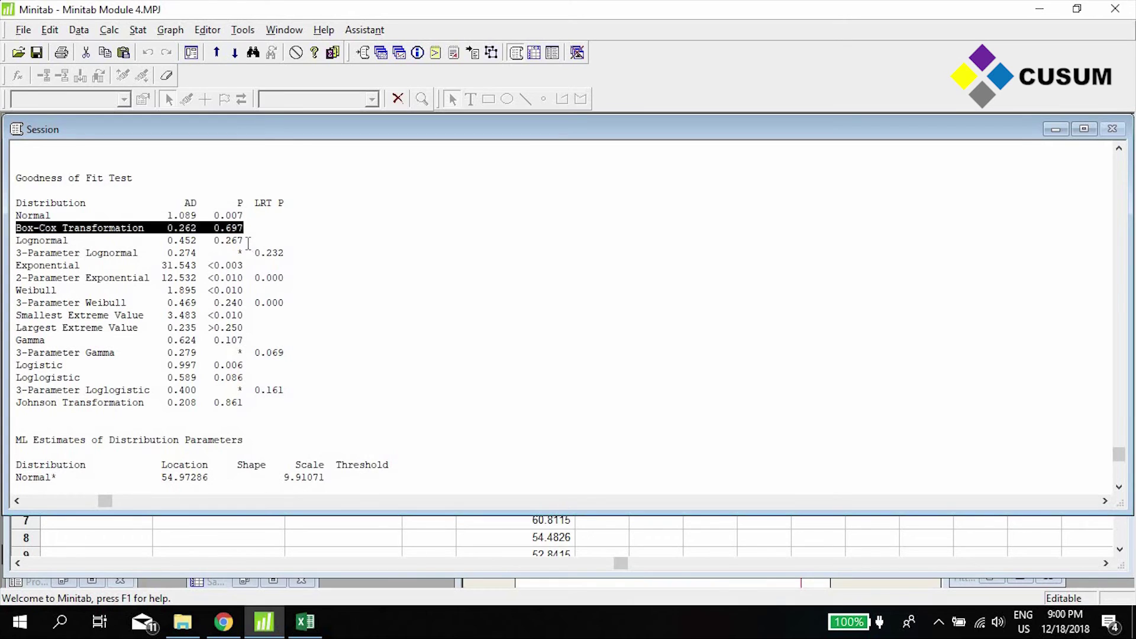
pyautogui.moveTo(246, 243); pyautogui.dragTo(213, 242)
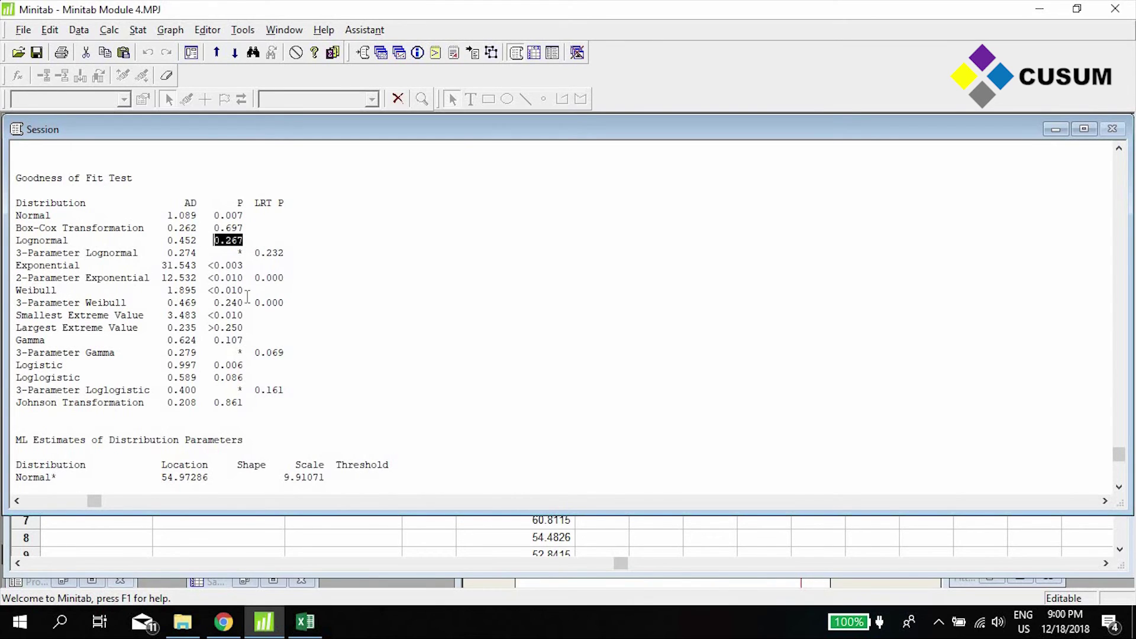
pyautogui.moveTo(243, 290); pyautogui.dragTo(211, 294)
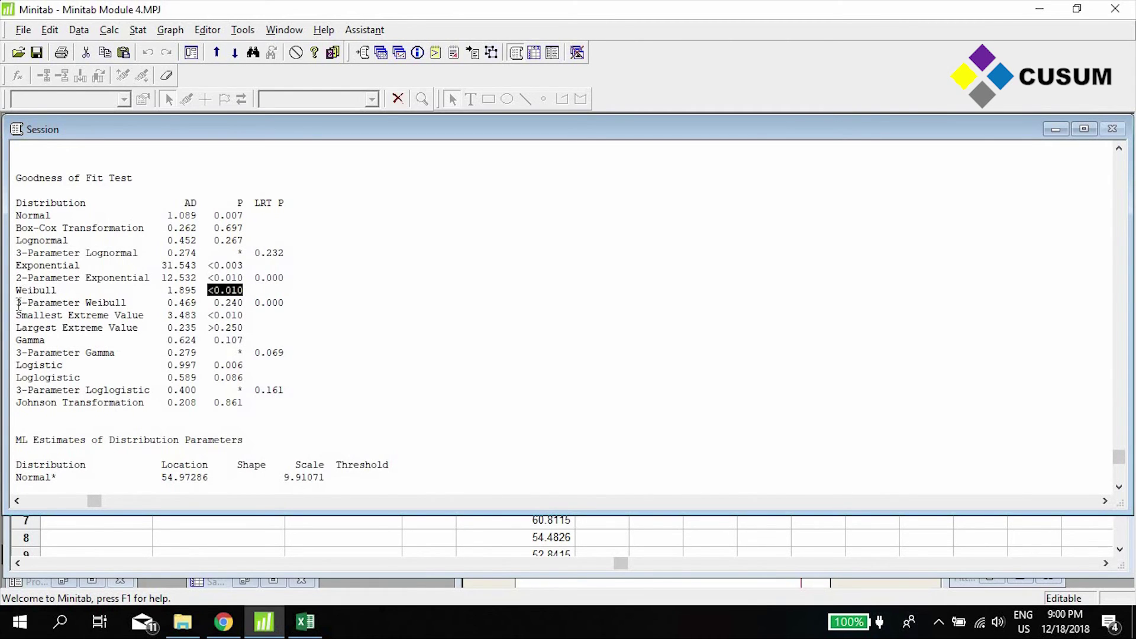
pyautogui.moveTo(16, 303); pyautogui.dragTo(143, 303)
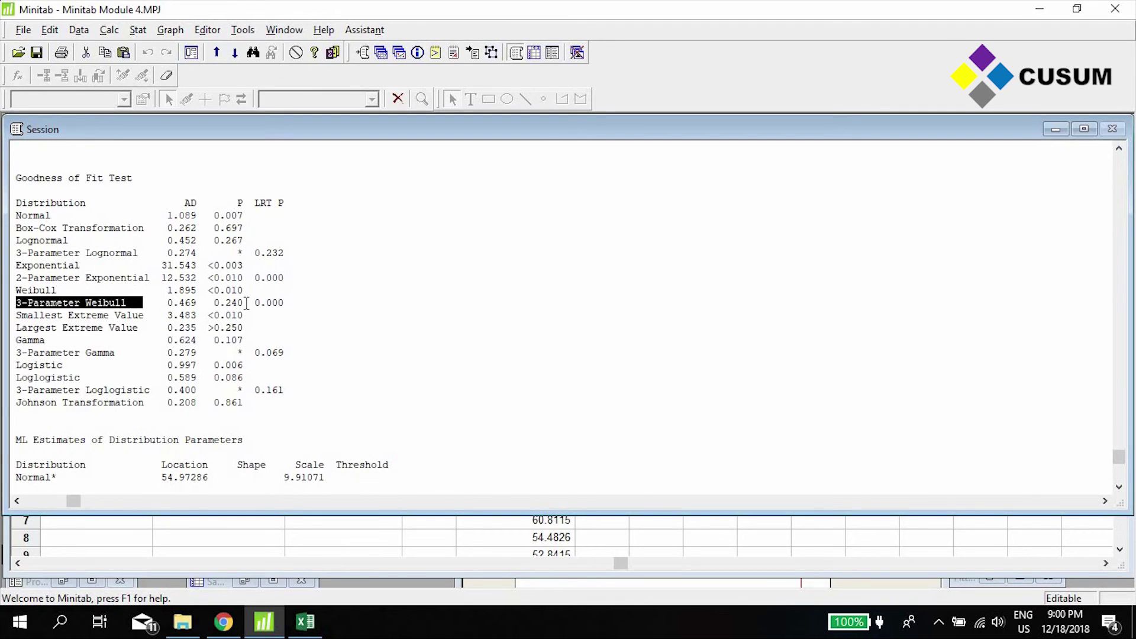
pyautogui.moveTo(243, 303); pyautogui.dragTo(17, 327)
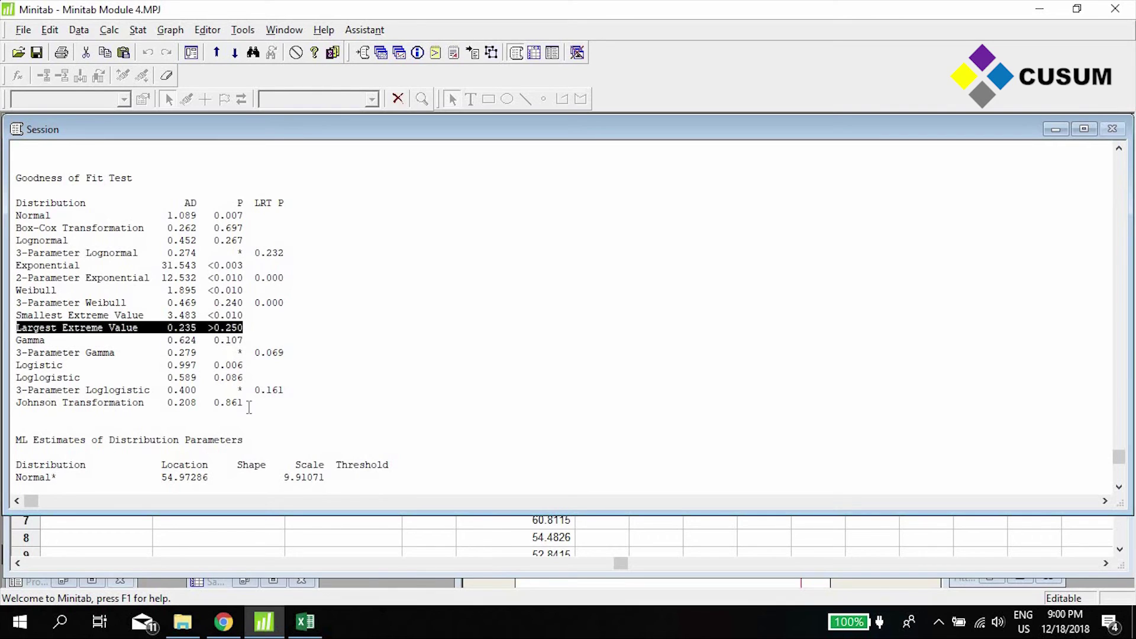
pyautogui.moveTo(241, 404); pyautogui.dragTo(17, 402)
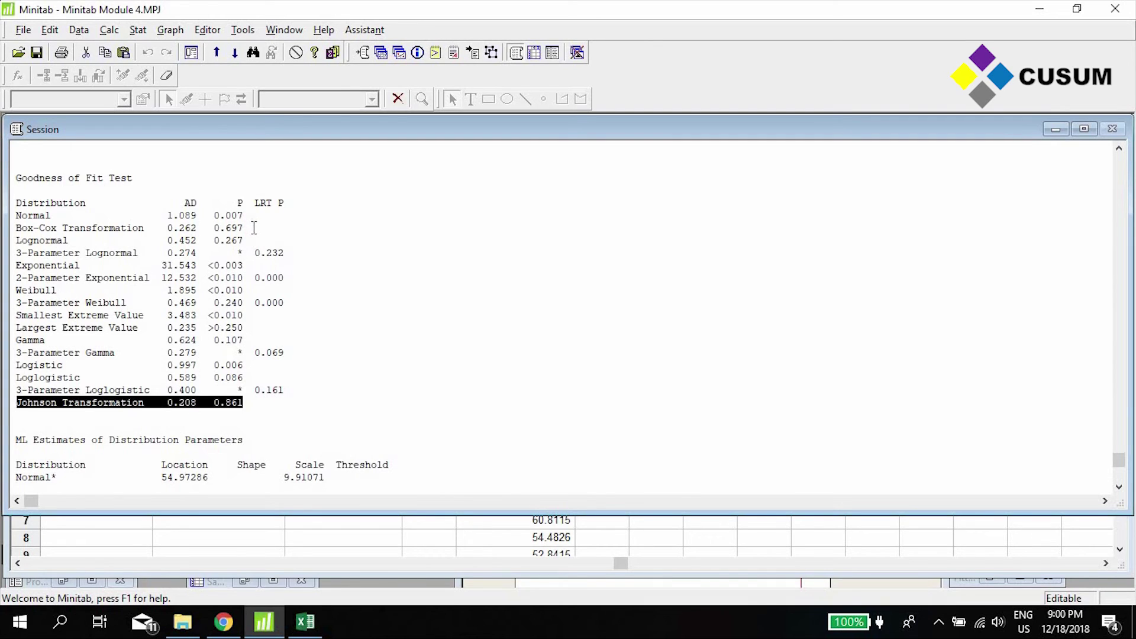
# - Highlight only the Lognormal row in the Goodness of Fit Test table
pyautogui.moveTo(243, 241); pyautogui.dragTo(21, 241)
pyautogui.click(11, 247)
pyautogui.keyDown('shift'); pyautogui.click(17, 228); pyautogui.keyUp('shift')
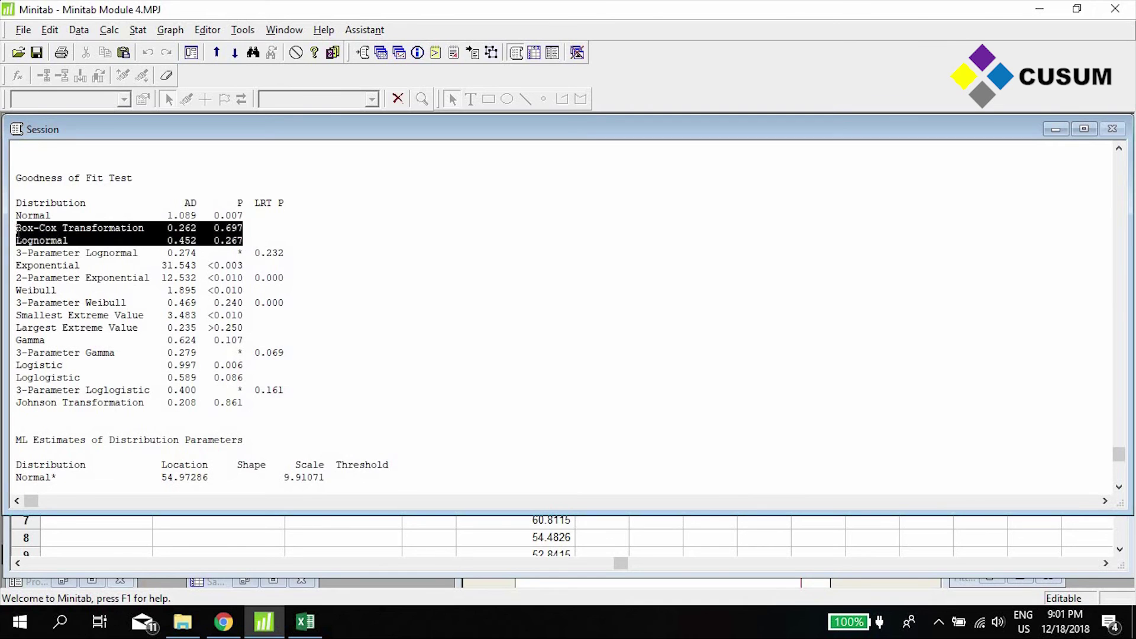
pyautogui.keyDown('shift'); pyautogui.click(19, 239); pyautogui.keyUp('shift')
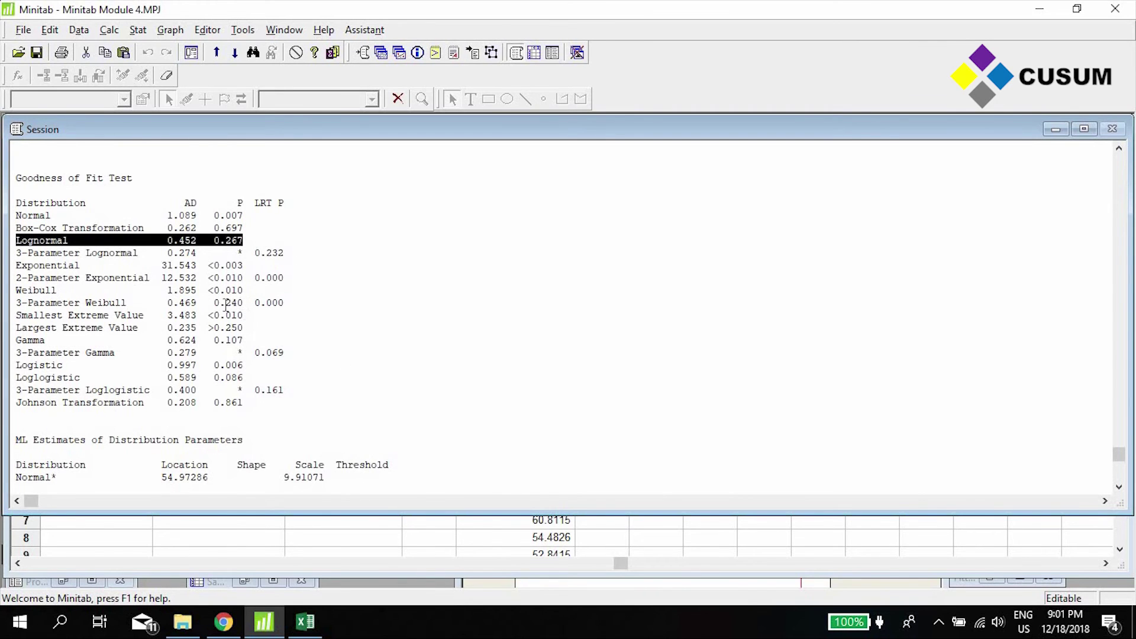
# - Highlight the Lognormal row in the ML Estimates of Distribution Parameters table and shrink the Session window to uncover the worksheet
pyautogui.scroll(-6, 212, 334)
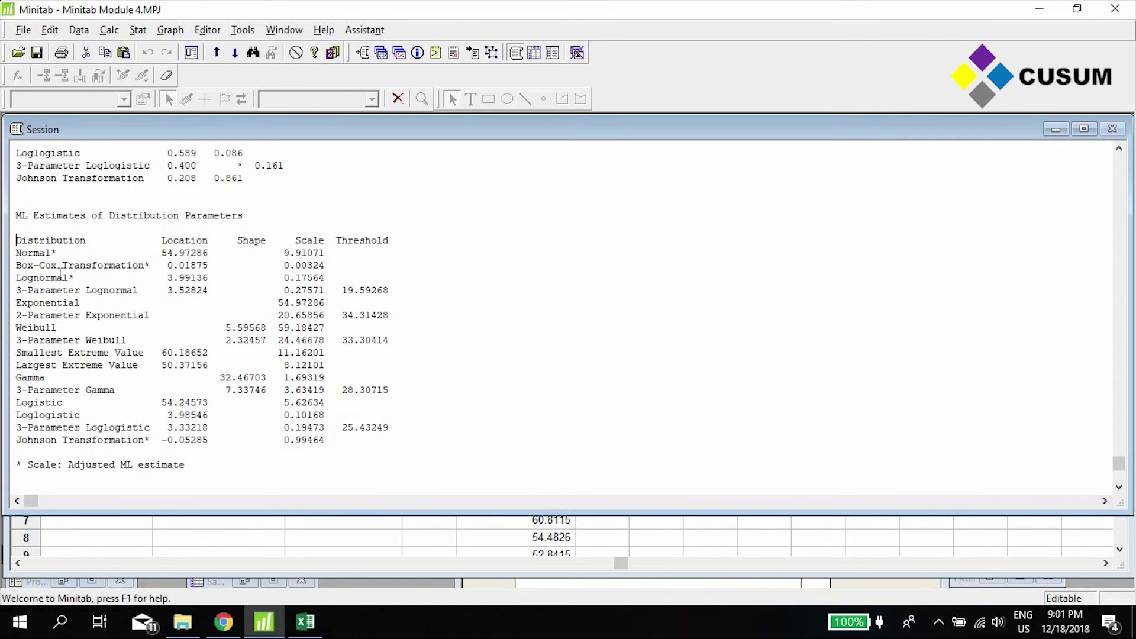
pyautogui.scroll(5, 143, 304)
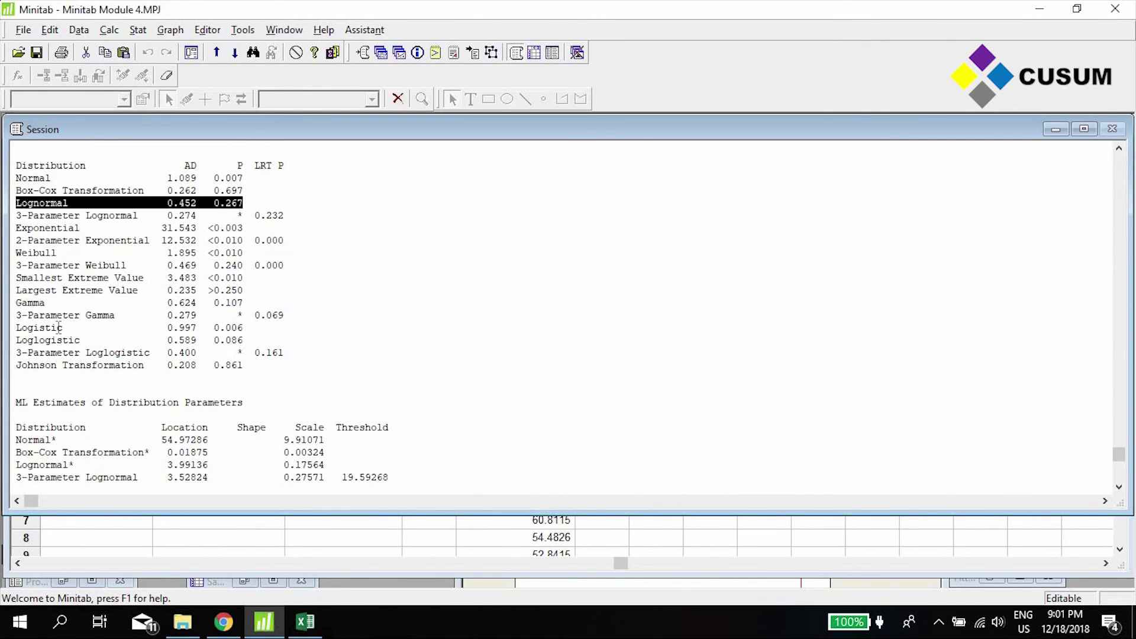
pyautogui.scroll(-4, 59, 328)
pyautogui.moveTo(16, 314); pyautogui.dragTo(324, 315)
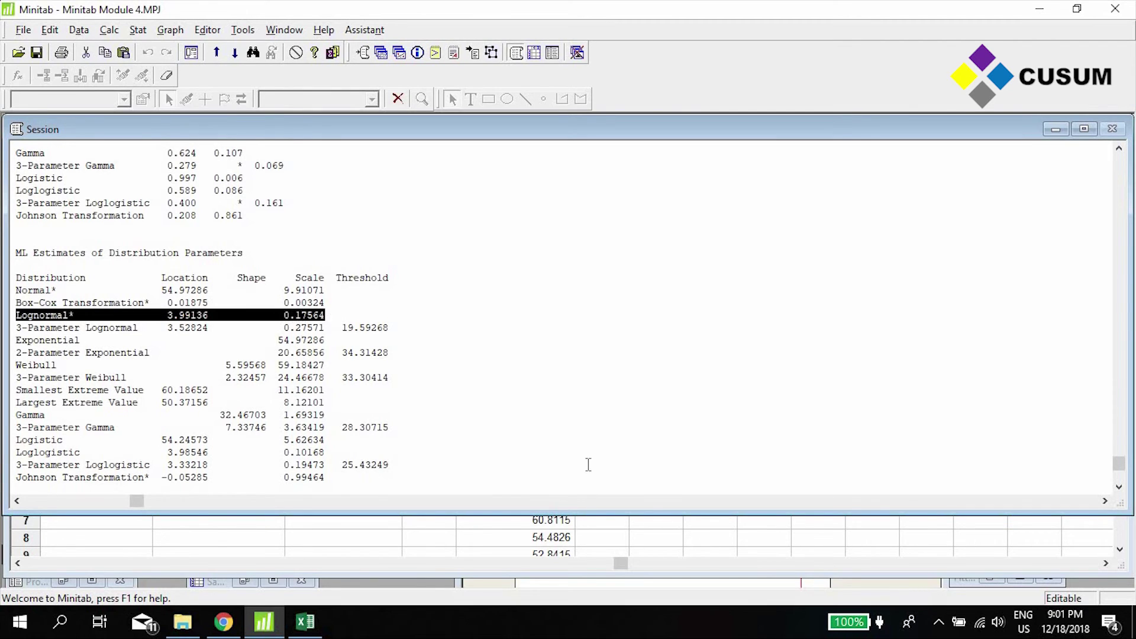
pyautogui.moveTo(589, 512); pyautogui.dragTo(580, 331)
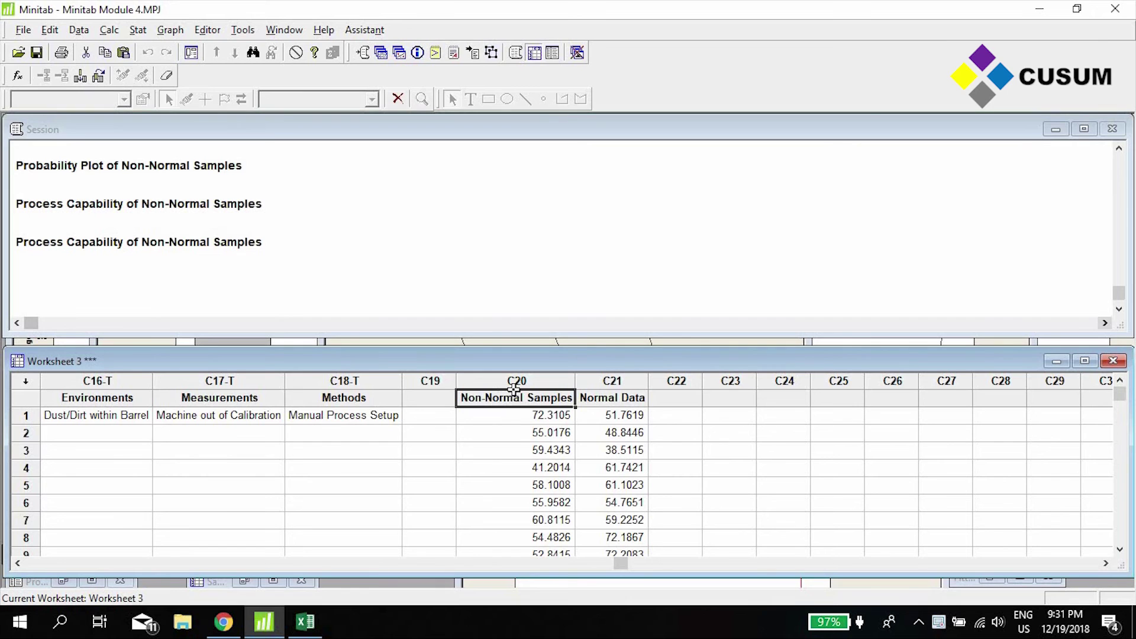
pyautogui.click(138, 30)
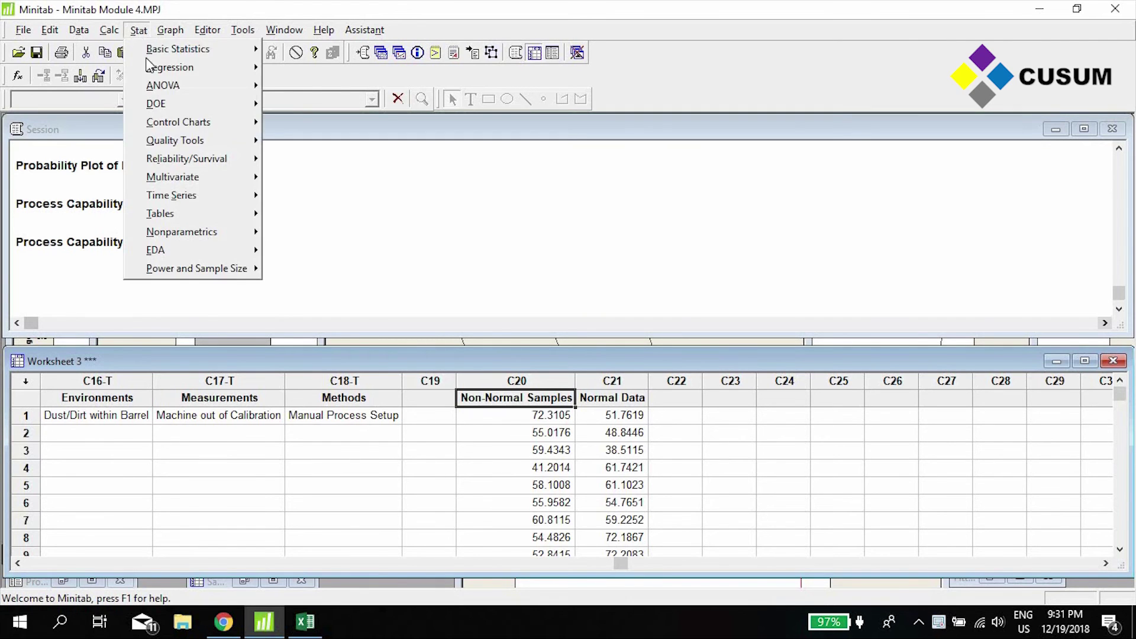
pyautogui.moveTo(237, 141)
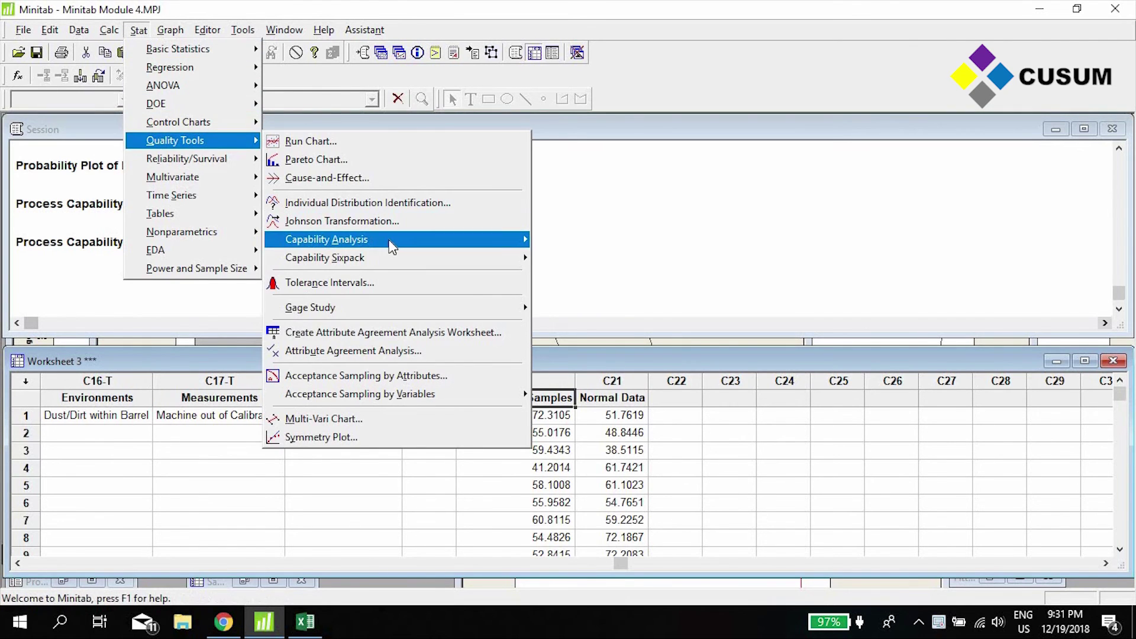
pyautogui.moveTo(390, 240)
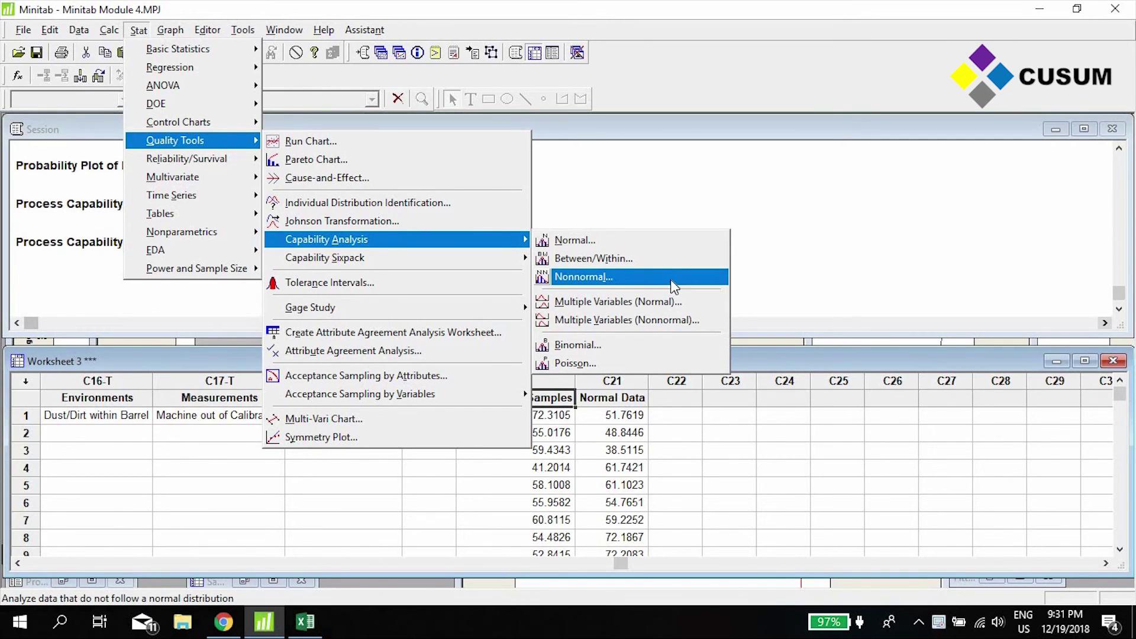
pyautogui.click(528, 468)
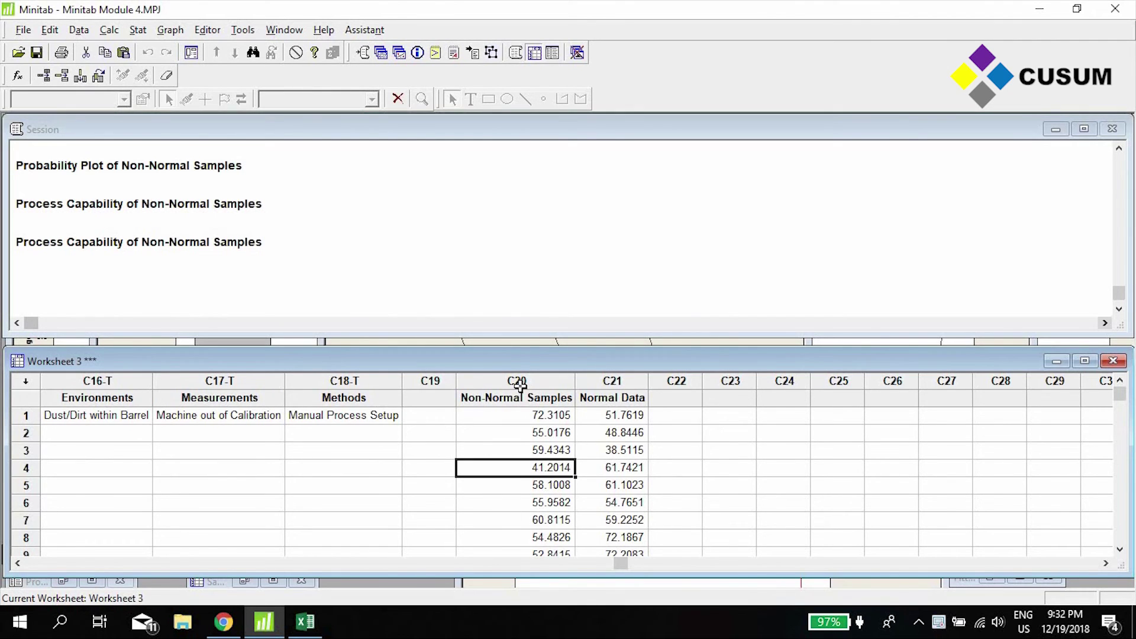
# - Run a Nonnormal Capability Analysis on the Non-Normal Samples column with a Lognormal fit, lower spec 30 and upper spec 90
pyautogui.click(138, 30)
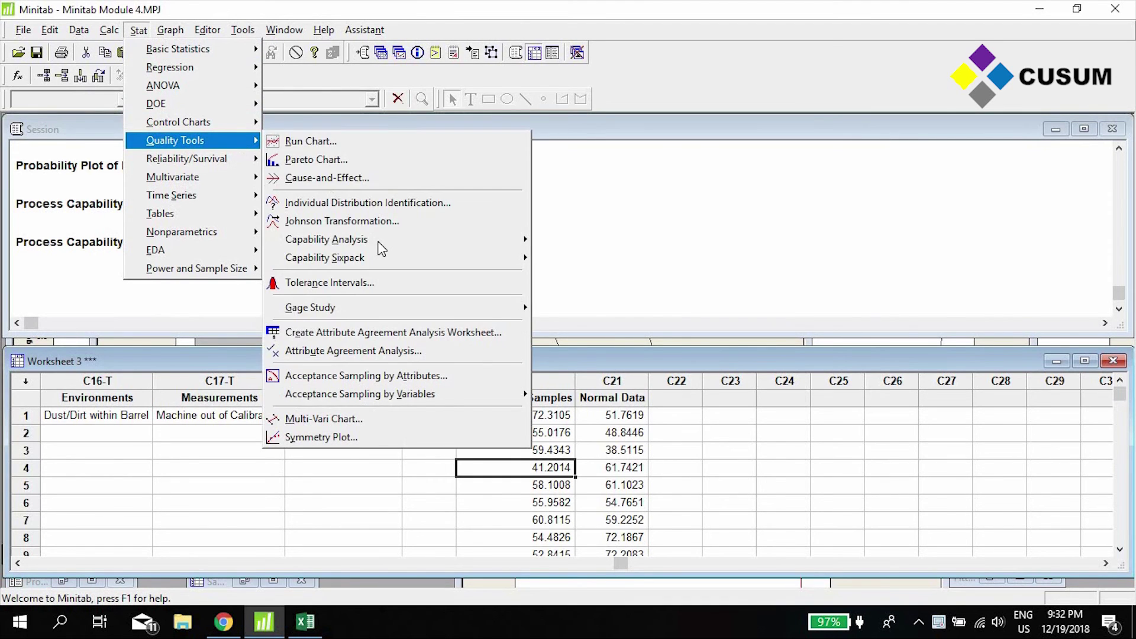
pyautogui.moveTo(381, 243)
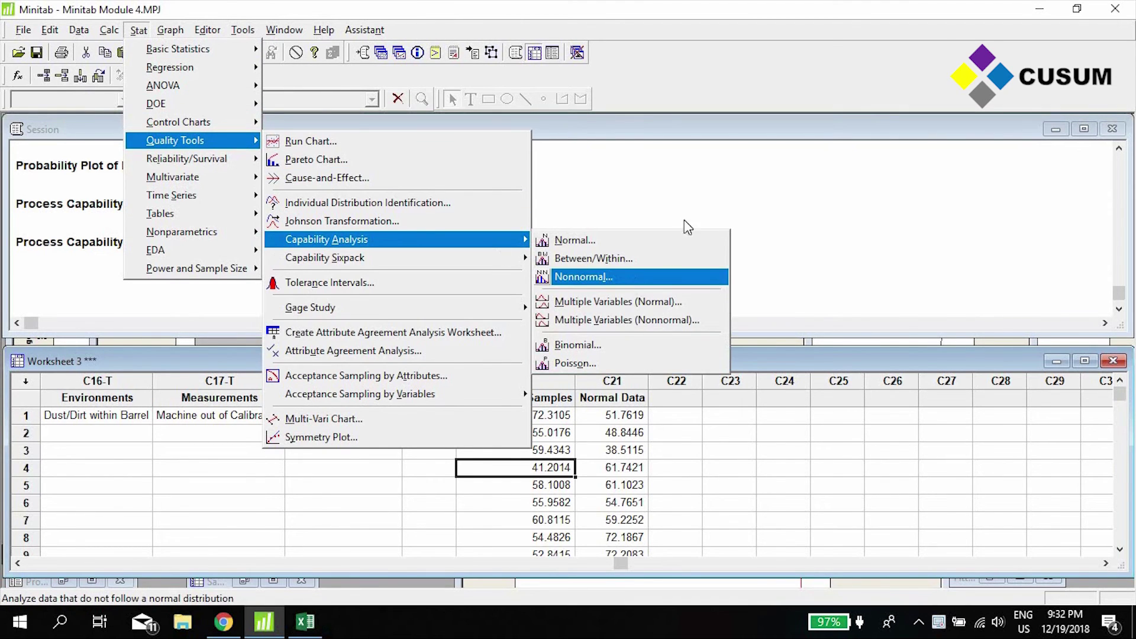
pyautogui.click(634, 278)
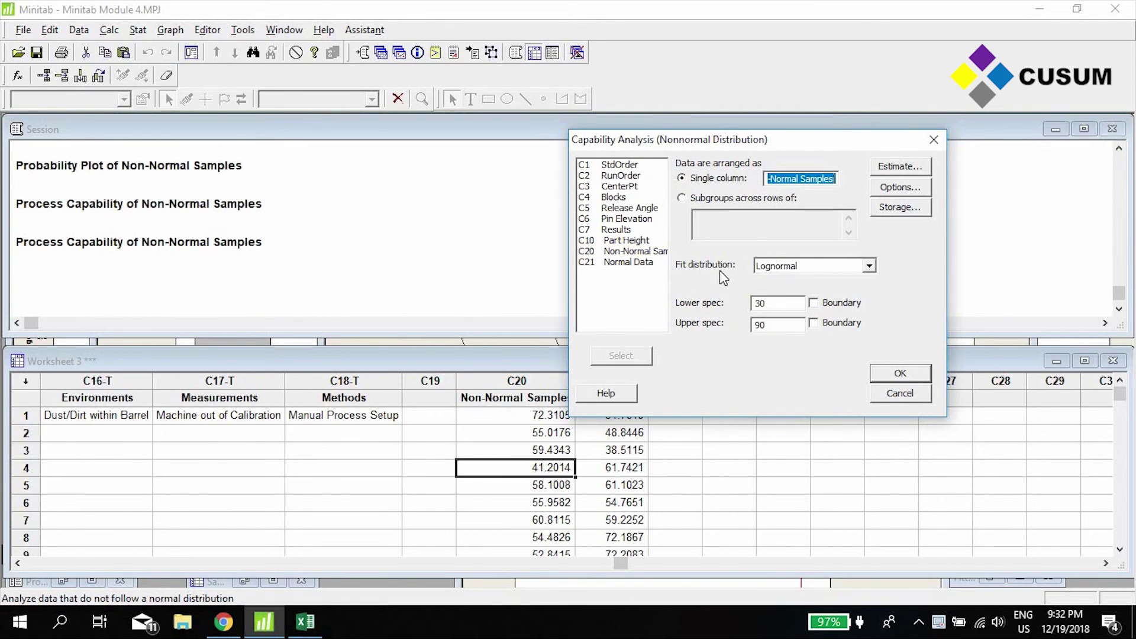
pyautogui.click(760, 267)
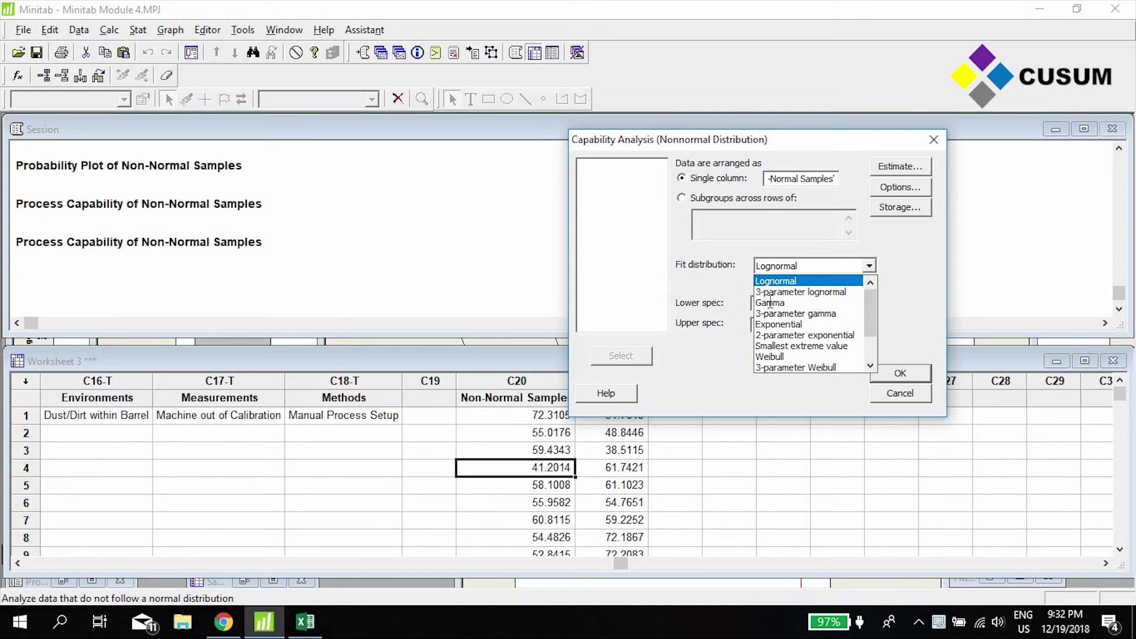
pyautogui.press('Escape')
pyautogui.press('Tab')
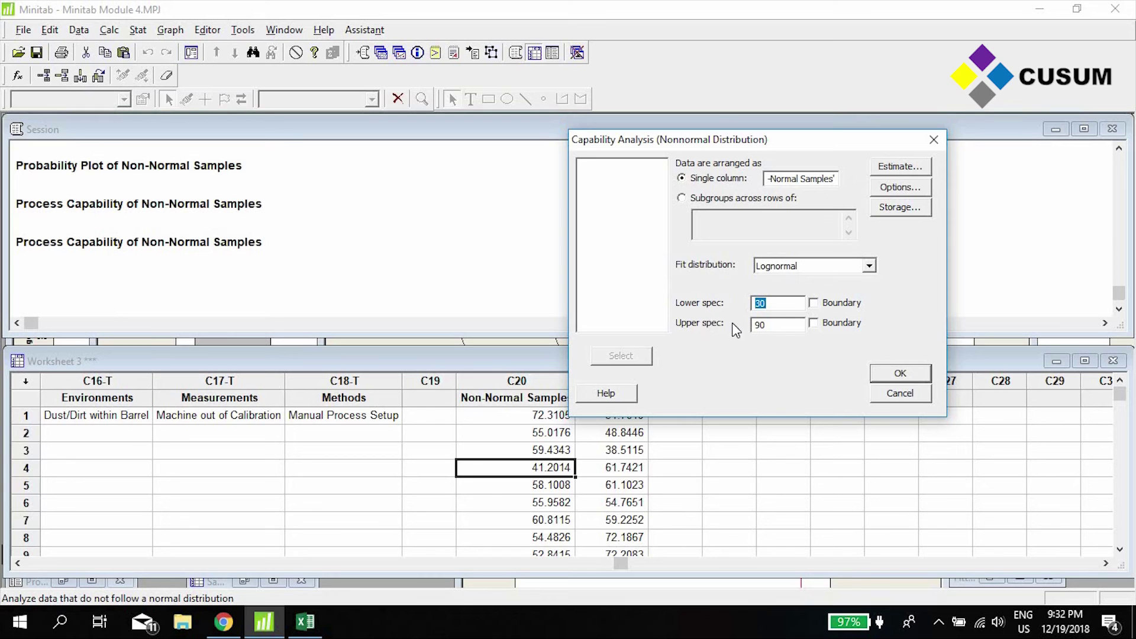
pyautogui.press('Tab')
pyautogui.press('Tab')
pyautogui.hotkey('shift', 'Tab')
pyautogui.hotkey('shift', 'Tab')
pyautogui.press('Tab')
pyautogui.press('Tab')
pyautogui.click(897, 375)
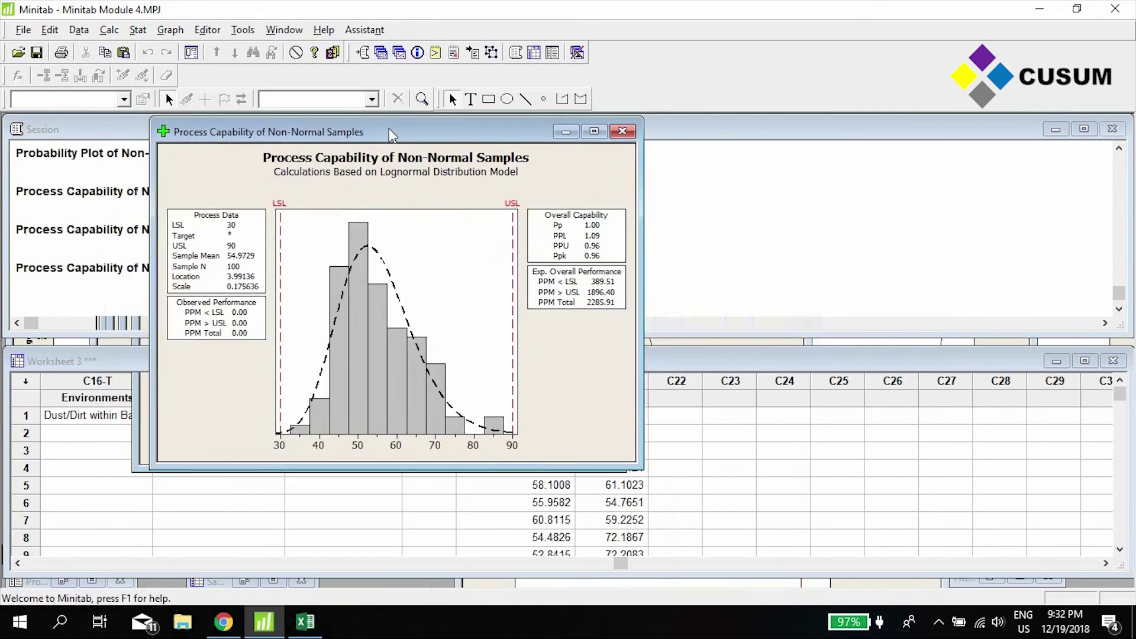
# - Review the lognormal process capability report and move its window aside to make room for a second report
pyautogui.moveTo(391, 136); pyautogui.dragTo(361, 137)
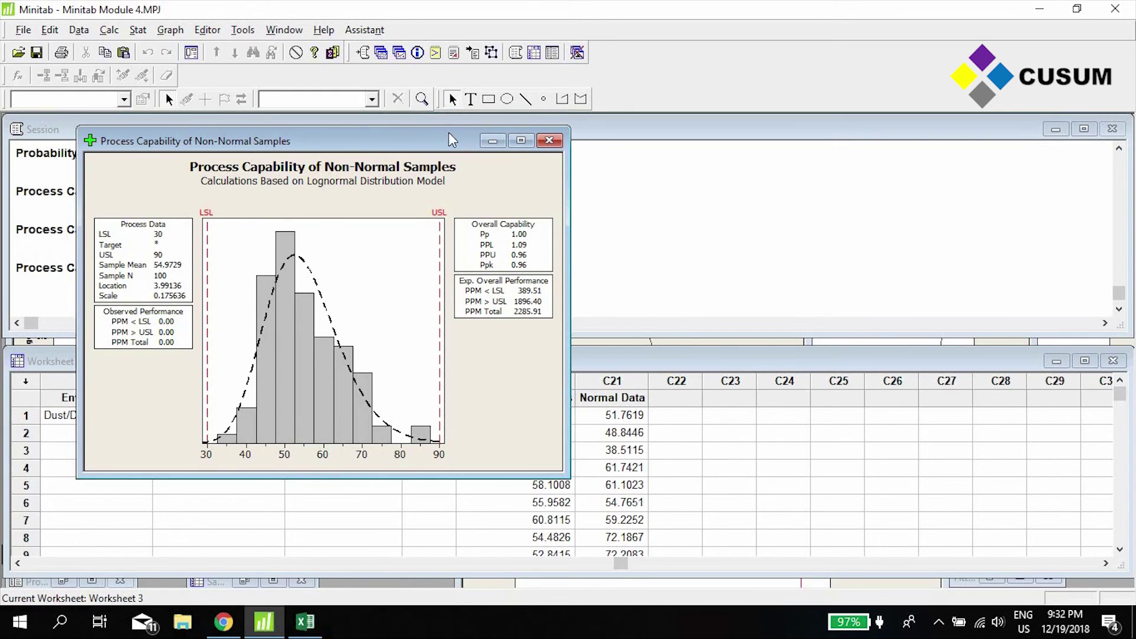
pyautogui.moveTo(449, 135); pyautogui.dragTo(374, 139)
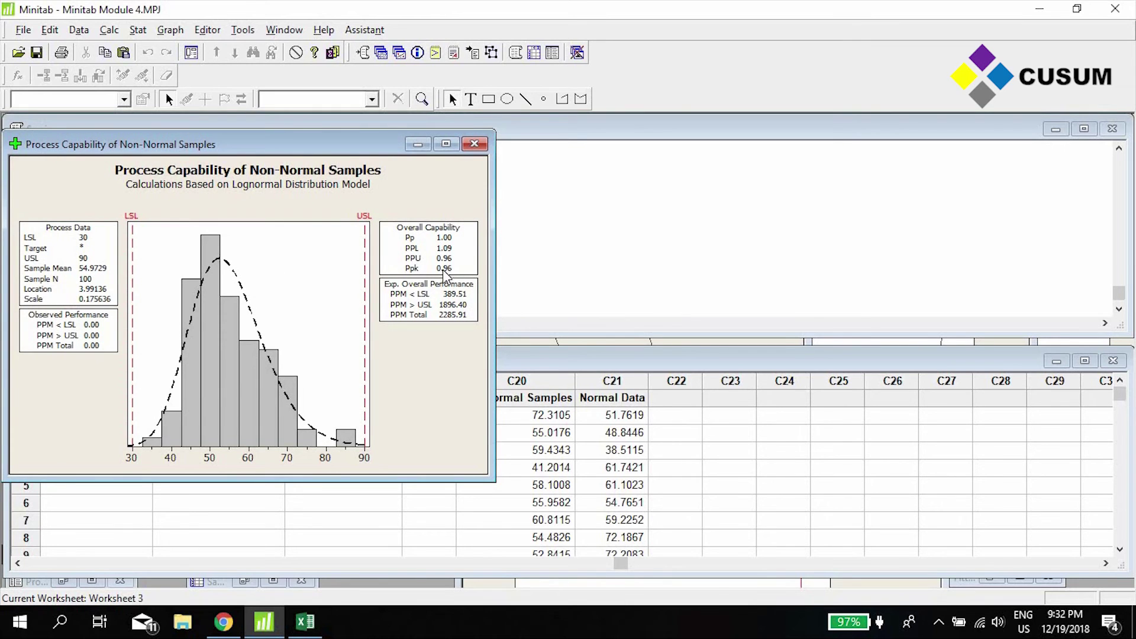
pyautogui.moveTo(355, 144); pyautogui.dragTo(373, 136)
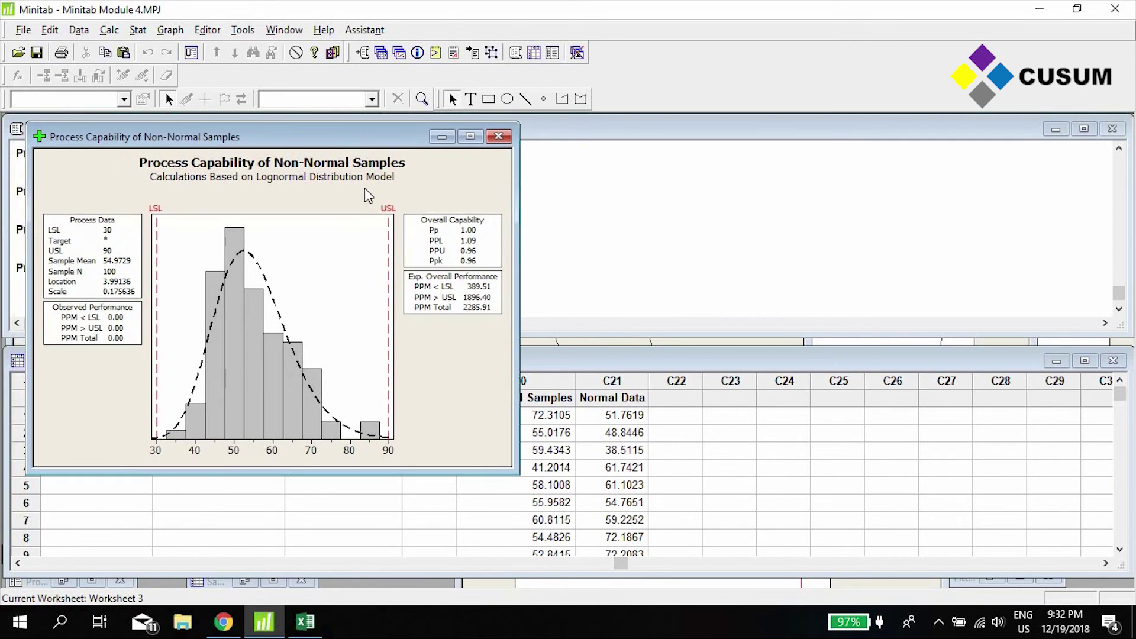
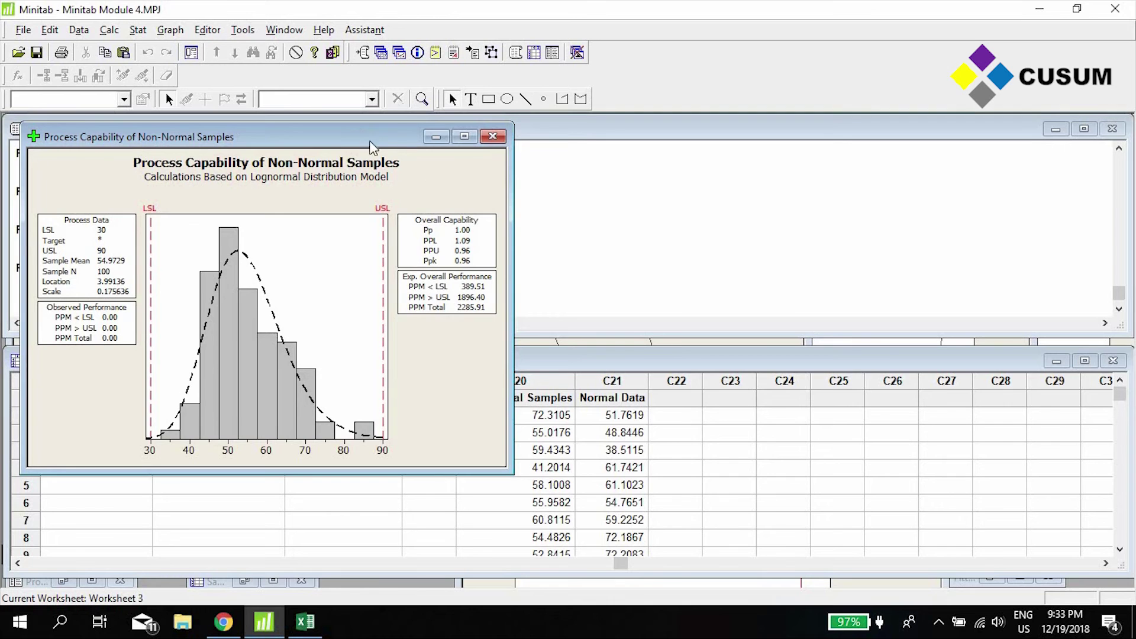
pyautogui.moveTo(372, 146); pyautogui.dragTo(988, 158)
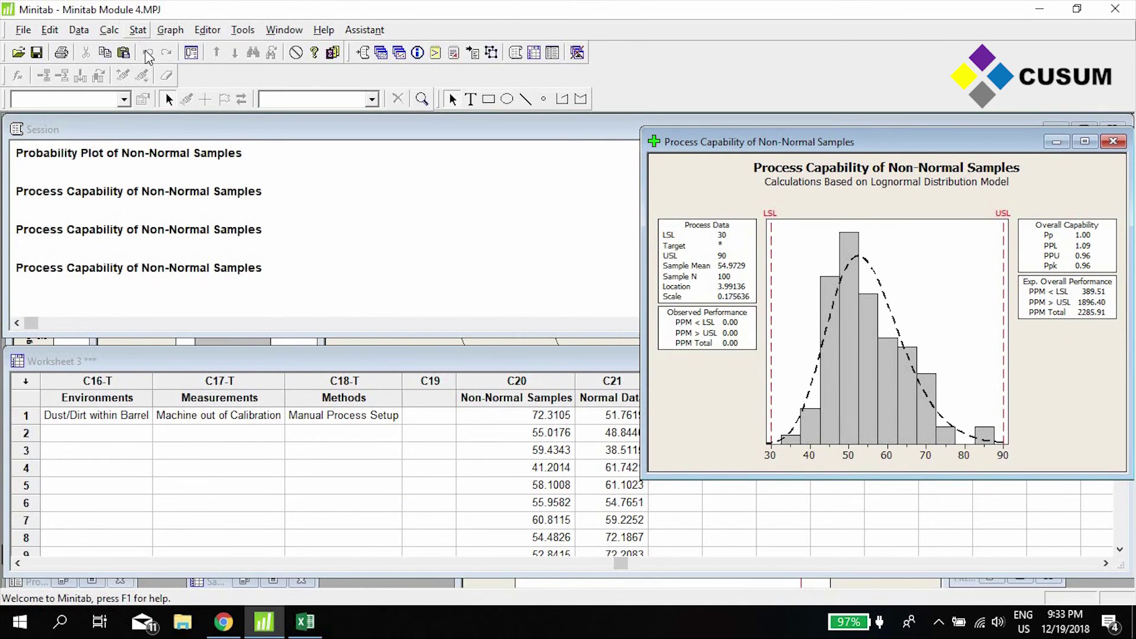
# - Run a Normal Capability Analysis on Non-Normal Samples with subgroup size 1, lower spec 30 and upper spec 90
pyautogui.click(138, 30)
pyautogui.moveTo(177, 140)
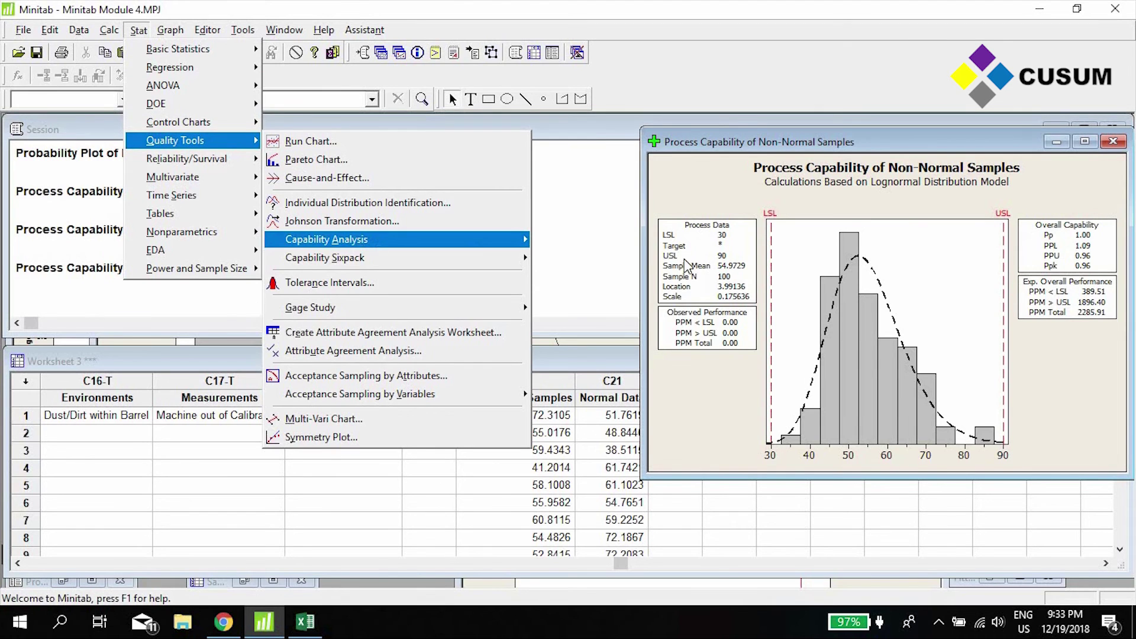
pyautogui.moveTo(515, 239)
pyautogui.click(661, 238)
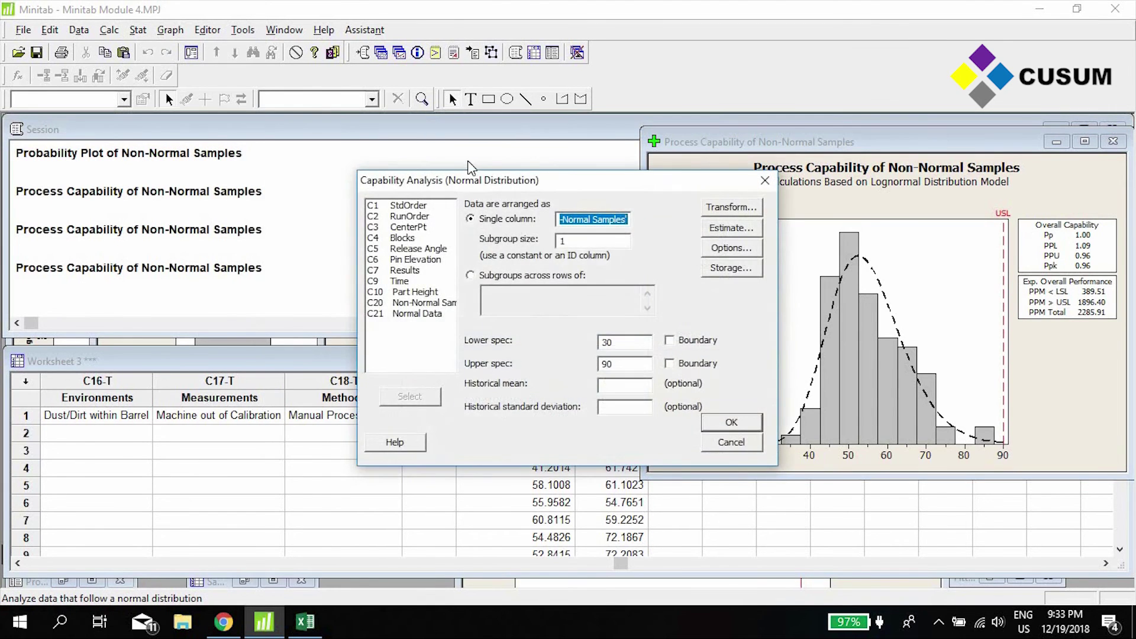
pyautogui.press('Tab')
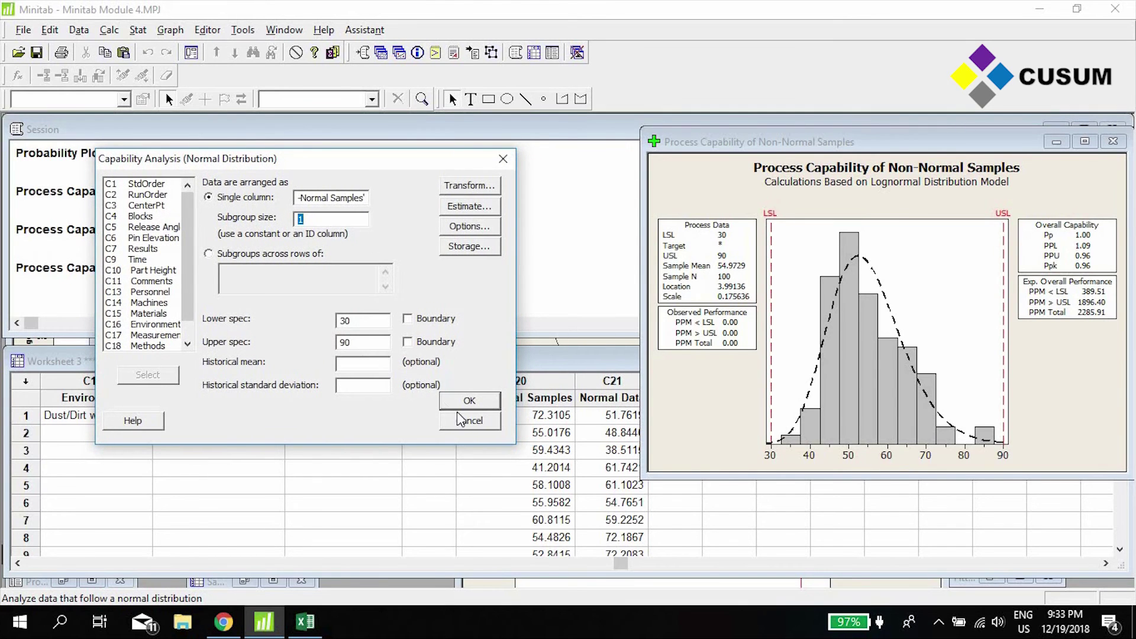
pyautogui.click(474, 405)
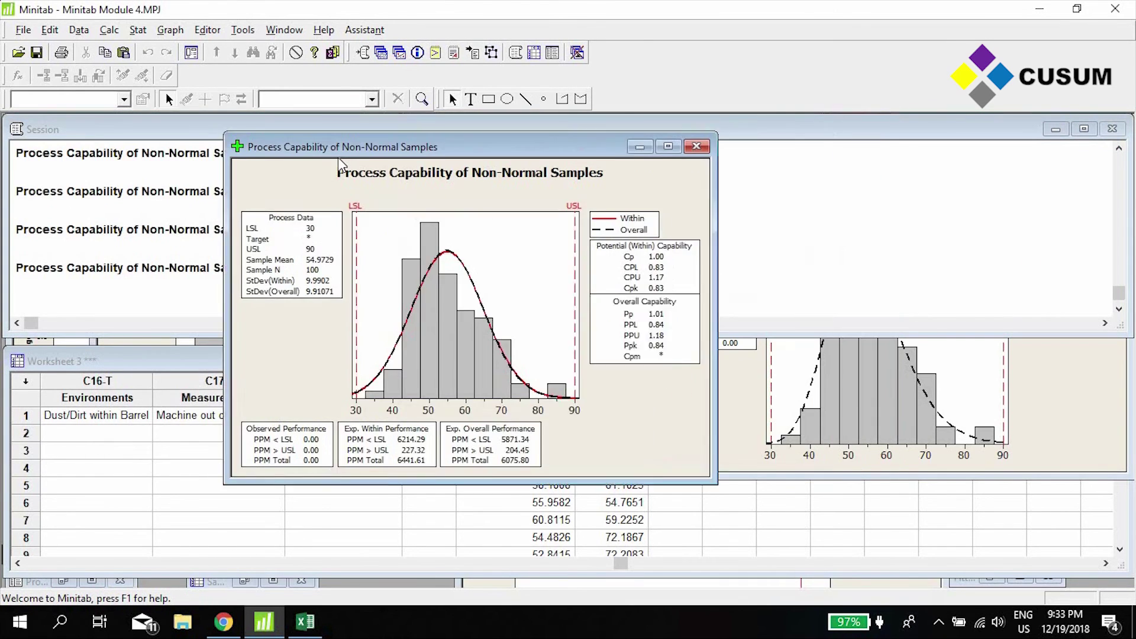
# - Place the normal capability report beside the lognormal one and compare their overall capability values, especially Ppk
pyautogui.moveTo(339, 148); pyautogui.dragTo(205, 152)
pyautogui.click(732, 405)
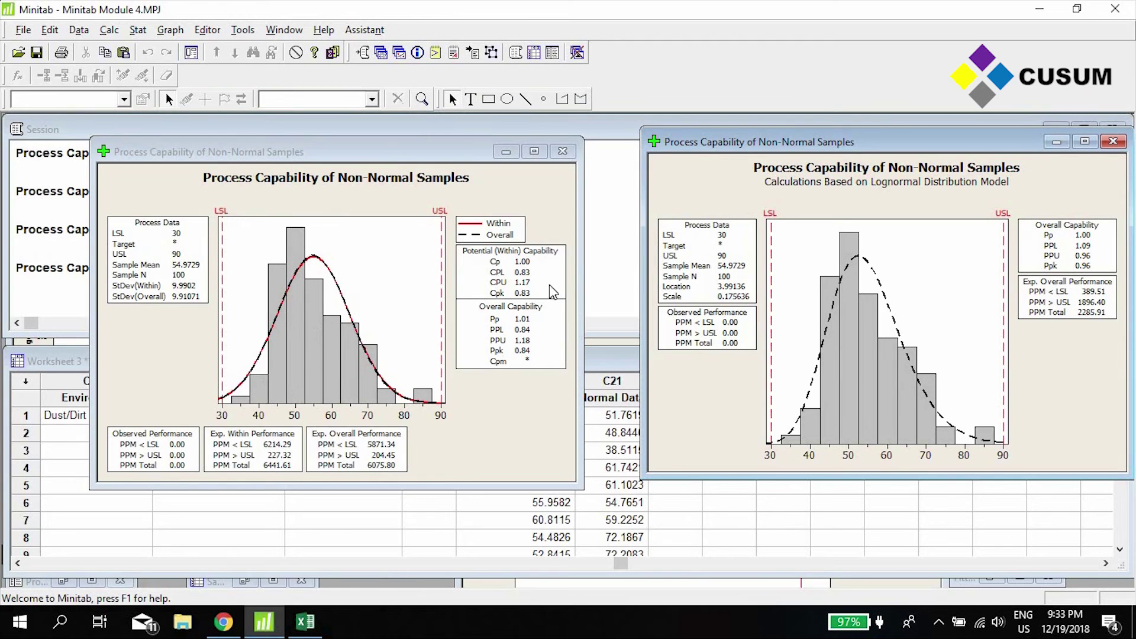
pyautogui.click(525, 359)
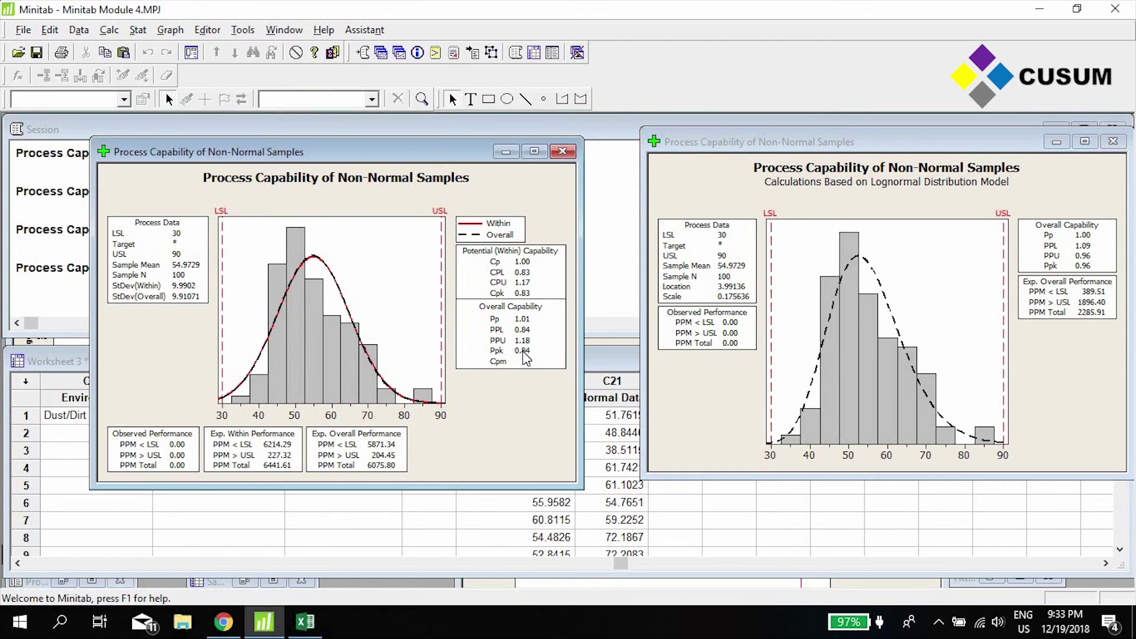
pyautogui.click(525, 359)
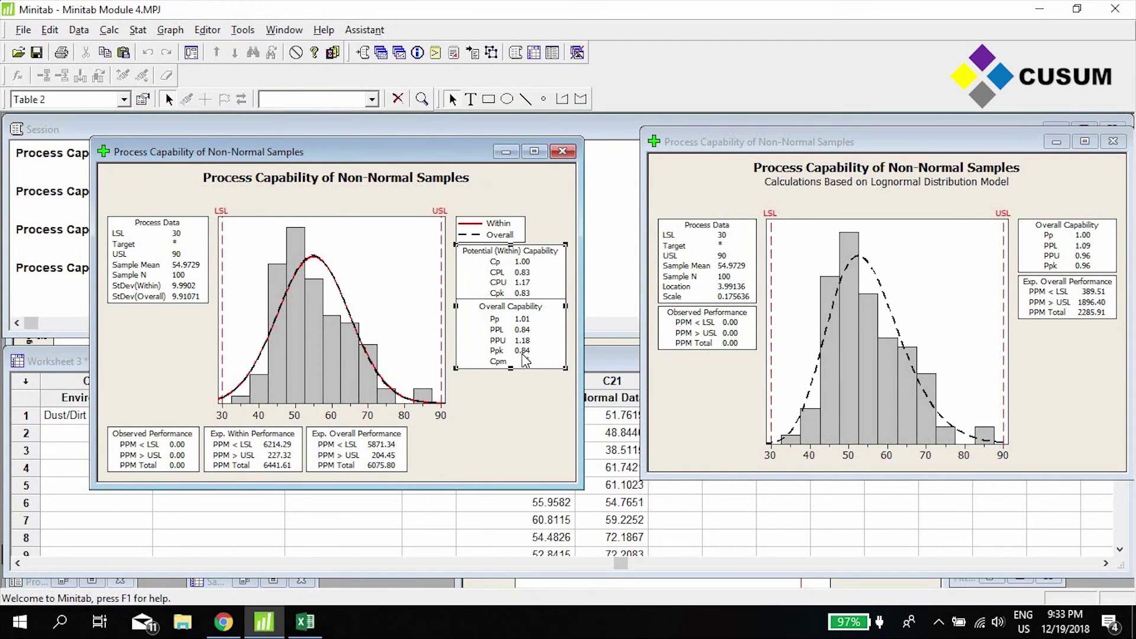
pyautogui.click(1082, 271)
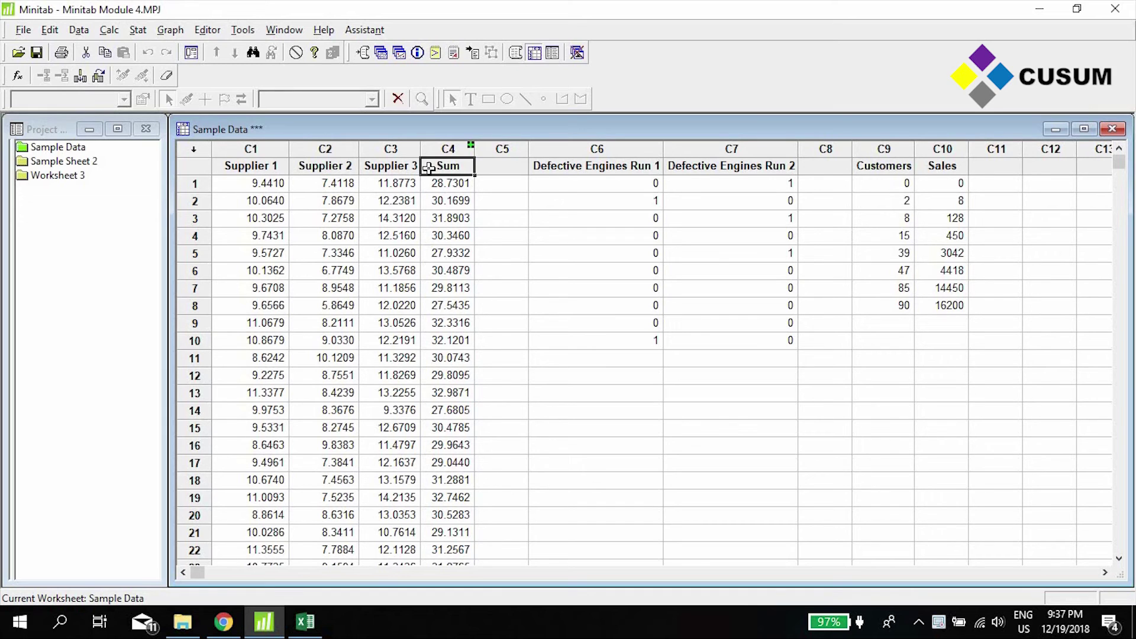
# - Start a new Gage R&R study worksheet and set the number of parts to 5
pyautogui.click(137, 30)
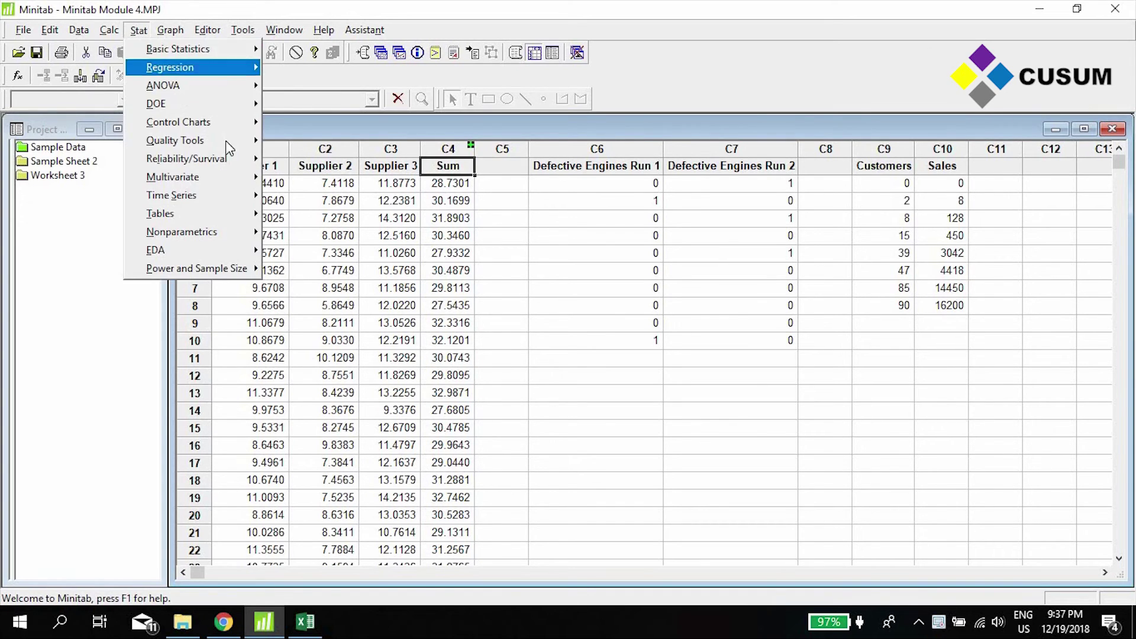
pyautogui.moveTo(225, 140)
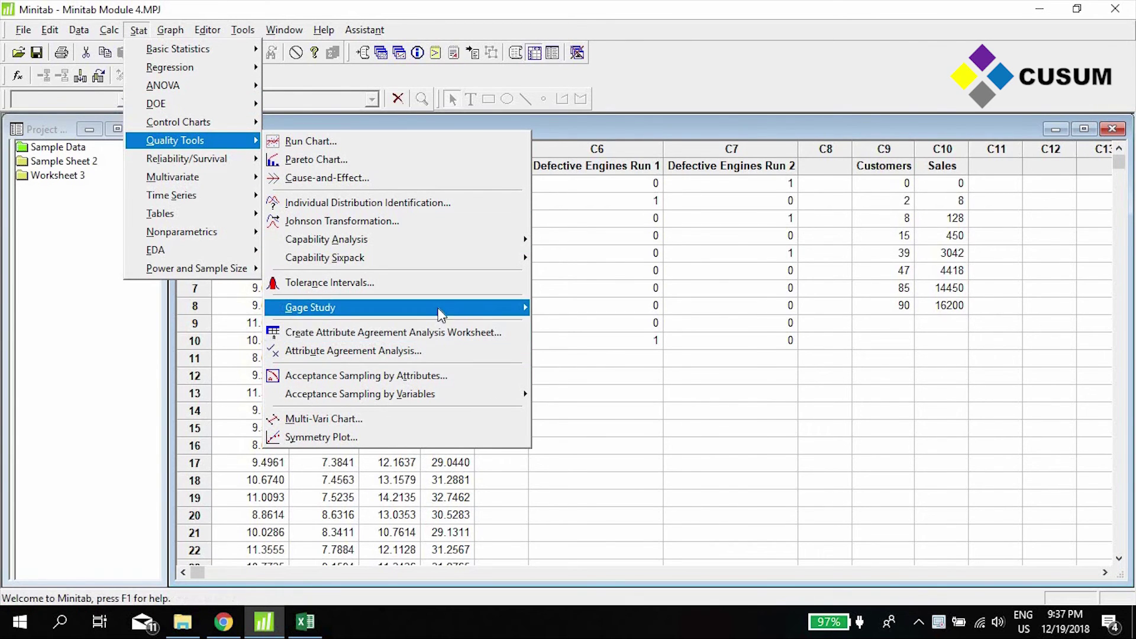
pyautogui.moveTo(441, 310)
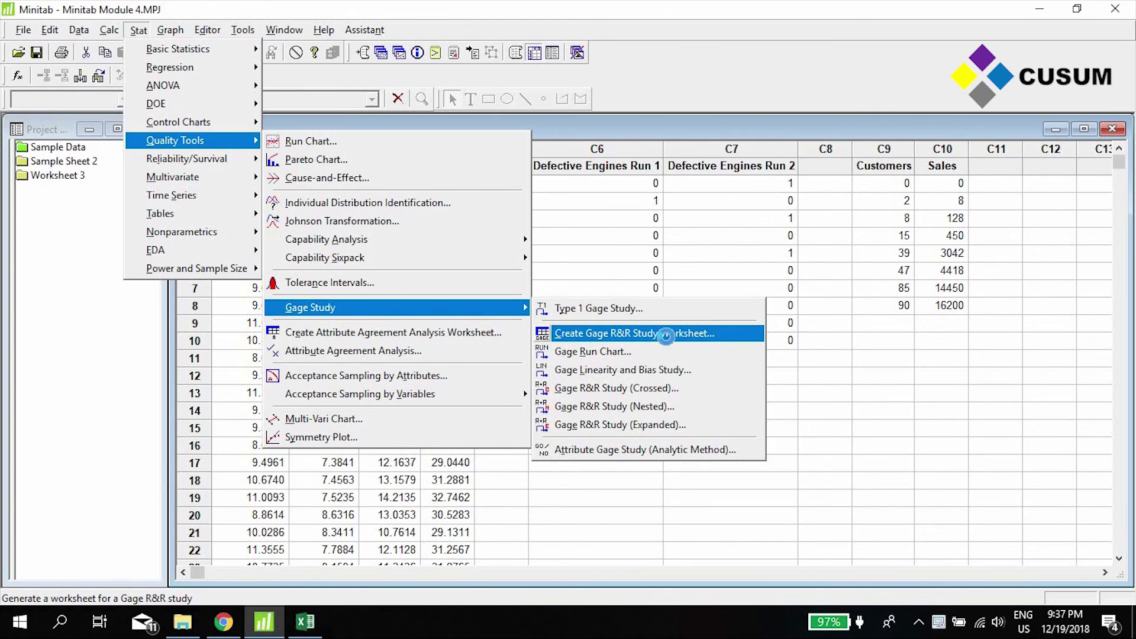
pyautogui.click(666, 334)
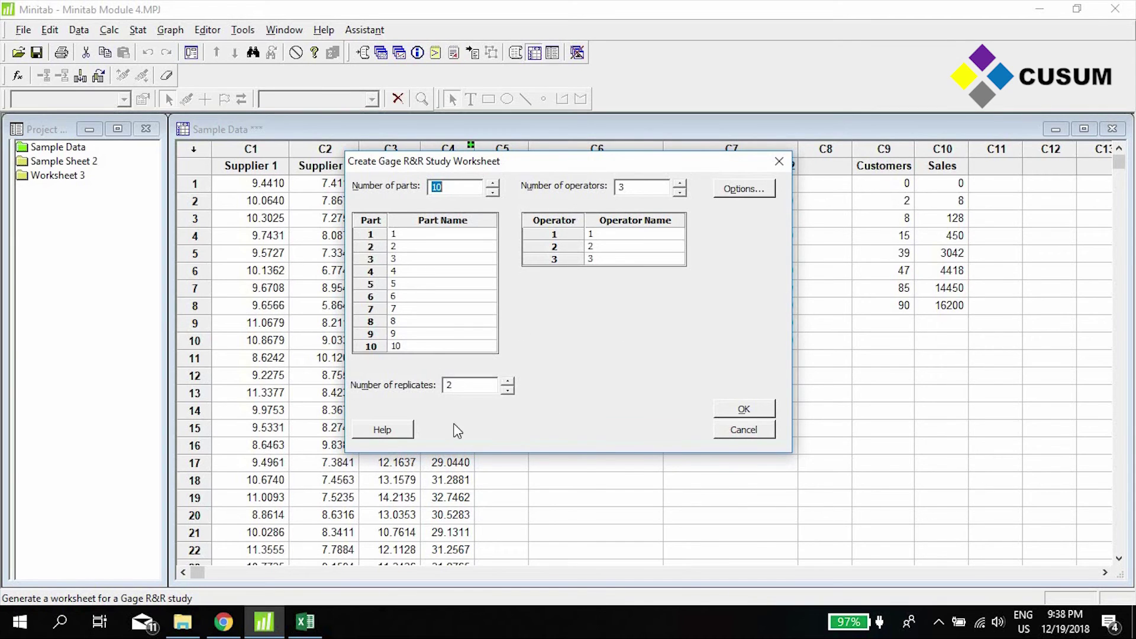
pyautogui.click(492, 192)
pyautogui.click(492, 192)
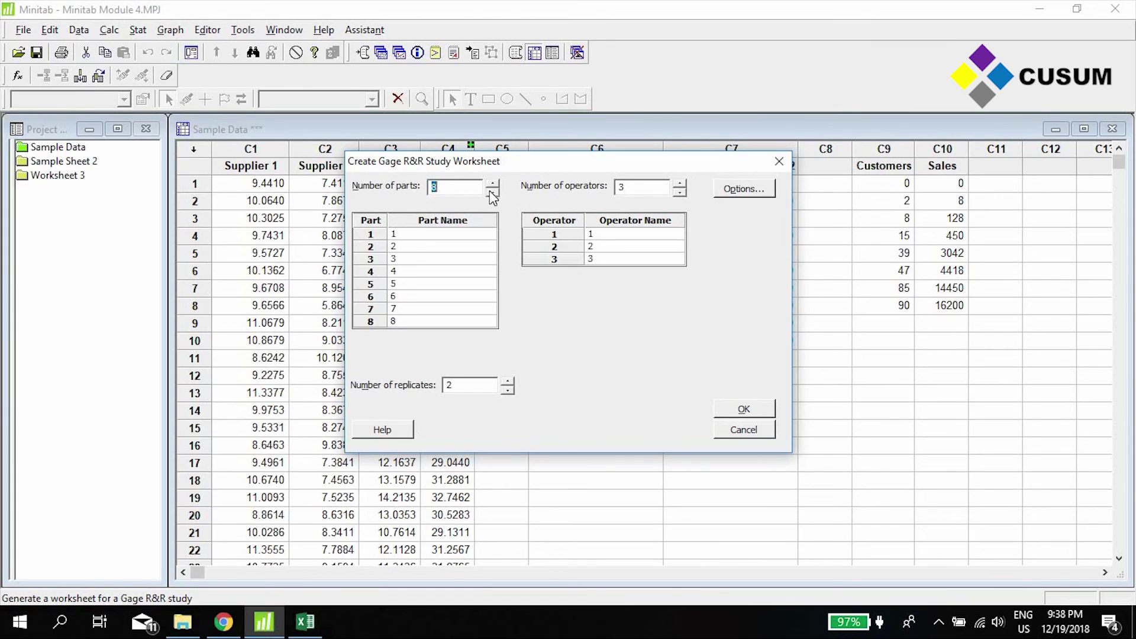
pyautogui.click(493, 192)
pyautogui.click(492, 193)
pyautogui.click(492, 193)
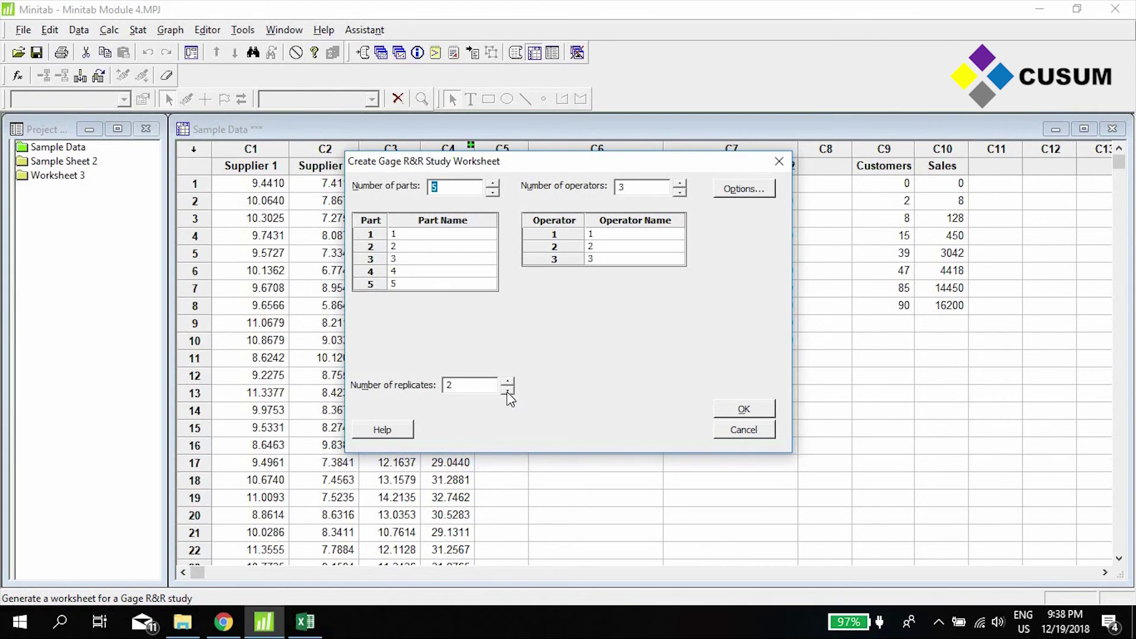
# - Name the parts Part 1 through Part 5 and enter a name for each of the three operators
pyautogui.click(461, 235)
pyautogui.write('Part 1')
pyautogui.press('Down')
pyautogui.write('Pa')
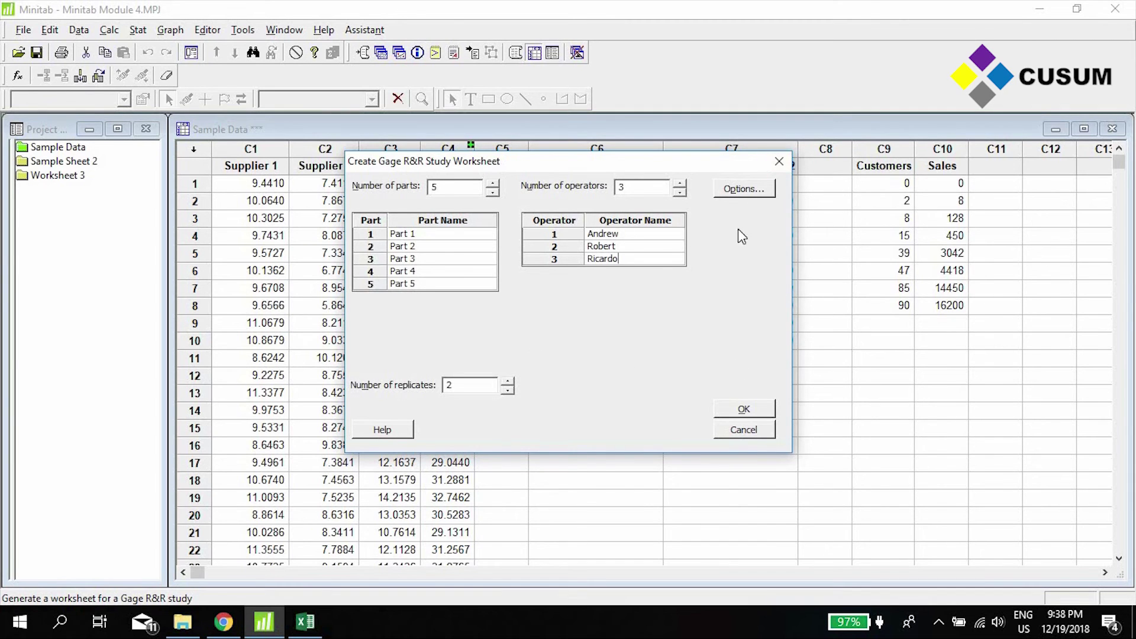
# - Set the run order to Do not randomize and generate the Gage R&R study worksheet
pyautogui.click(736, 192)
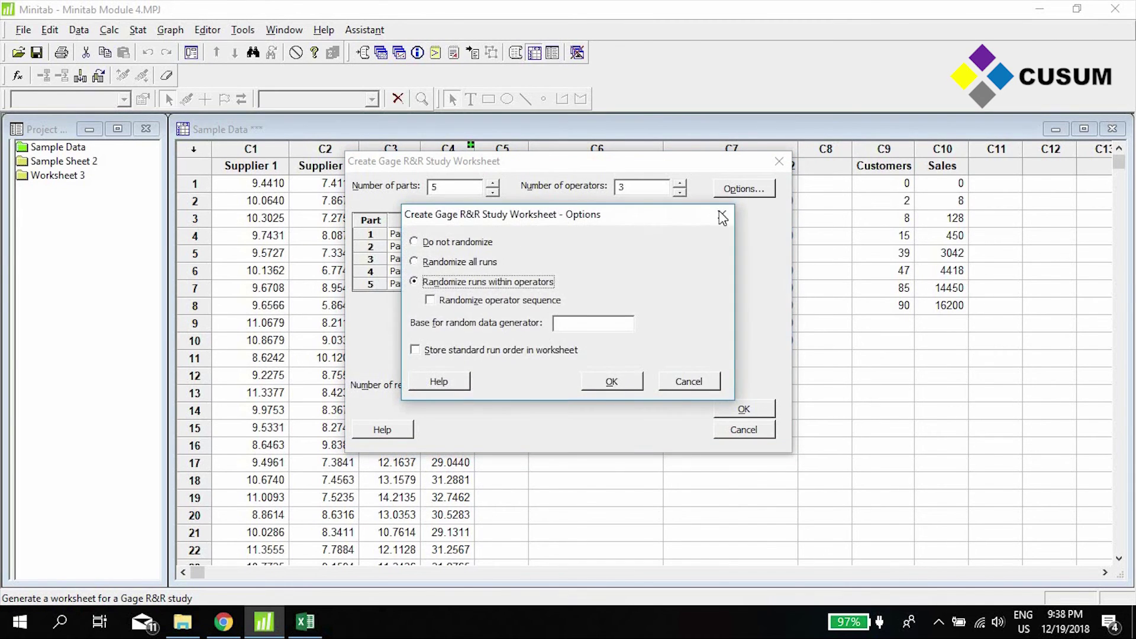
pyautogui.moveTo(619, 205); pyautogui.dragTo(981, 185)
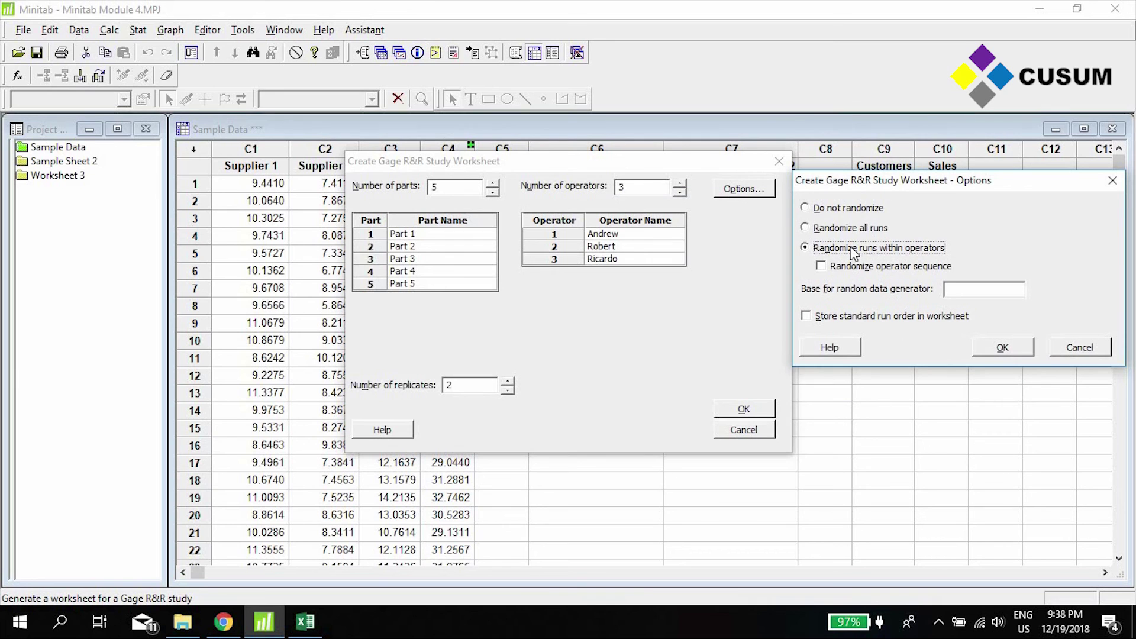
pyautogui.click(849, 210)
pyautogui.click(1003, 347)
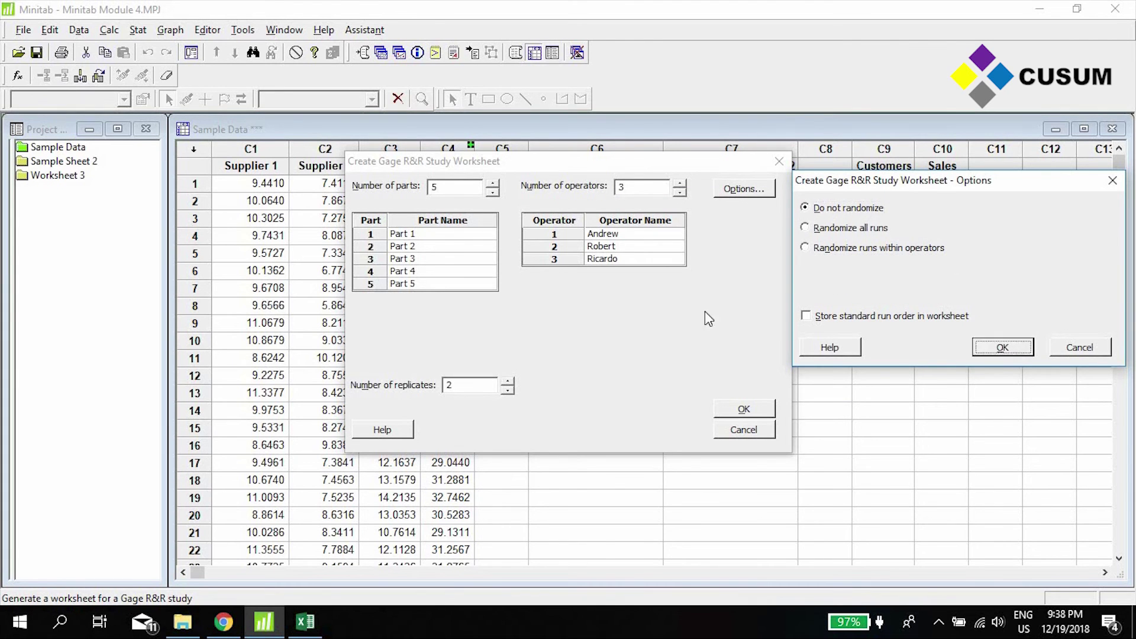
pyautogui.click(763, 409)
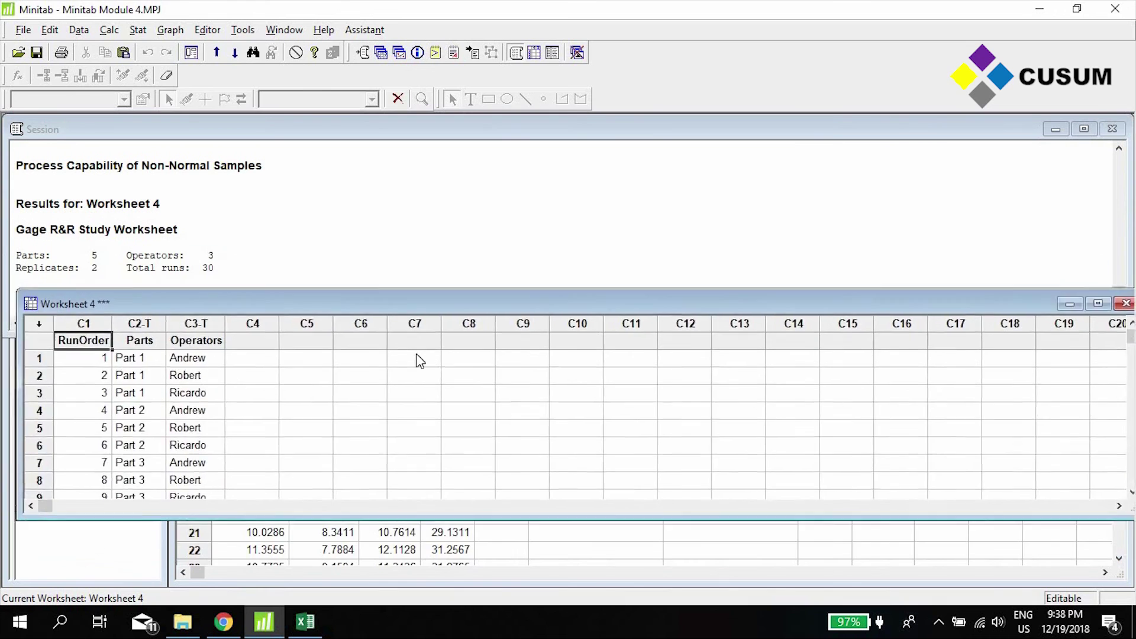
# - Label column C4 of the new worksheet Results and reposition and enlarge its window to show more rows
pyautogui.moveTo(358, 303); pyautogui.dragTo(389, 350)
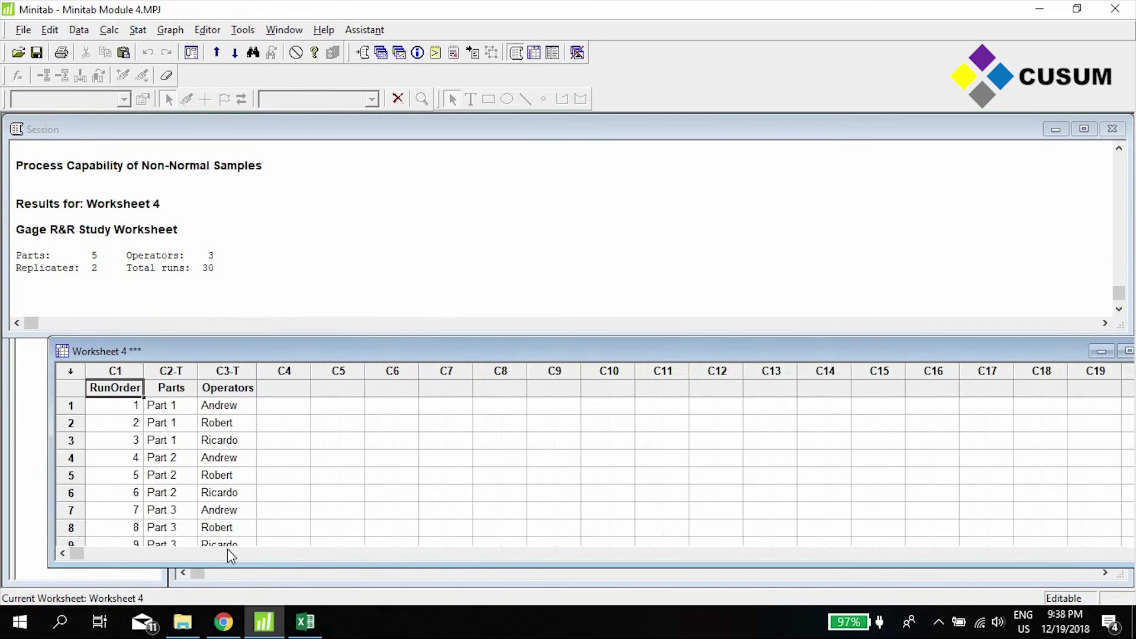
pyautogui.click(281, 388)
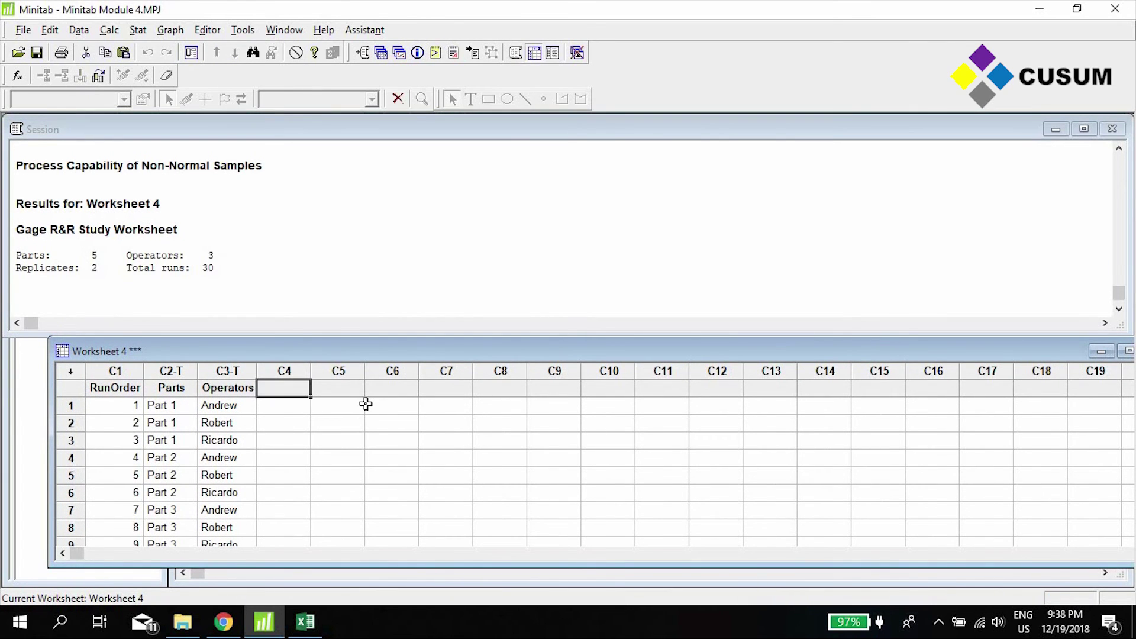
pyautogui.write('Results')
pyautogui.press('Return')
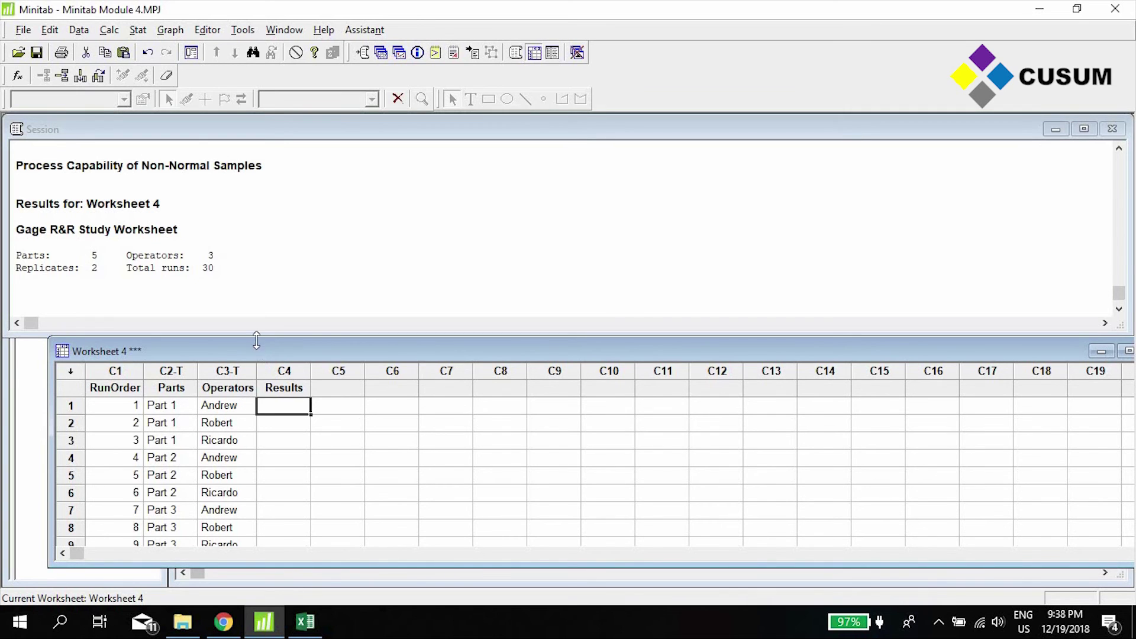
pyautogui.moveTo(256, 341); pyautogui.dragTo(322, 229)
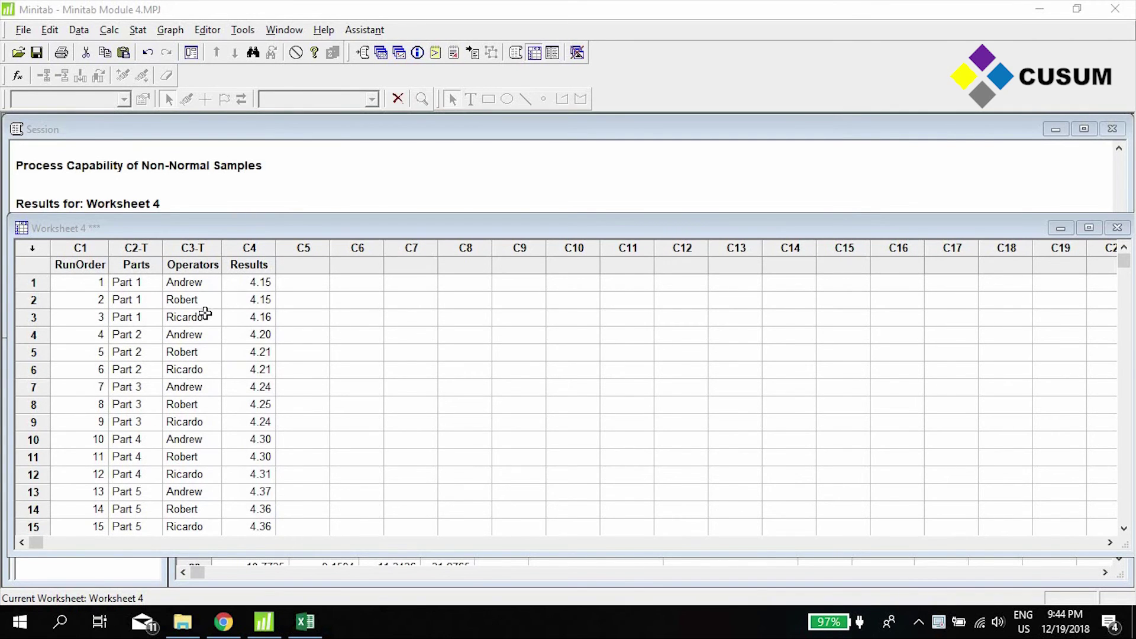
# - Set up a crossed Gage R&R Study with Parts as part numbers, Operators as operators and Results as measurement data
pyautogui.click(139, 31)
pyautogui.moveTo(221, 140)
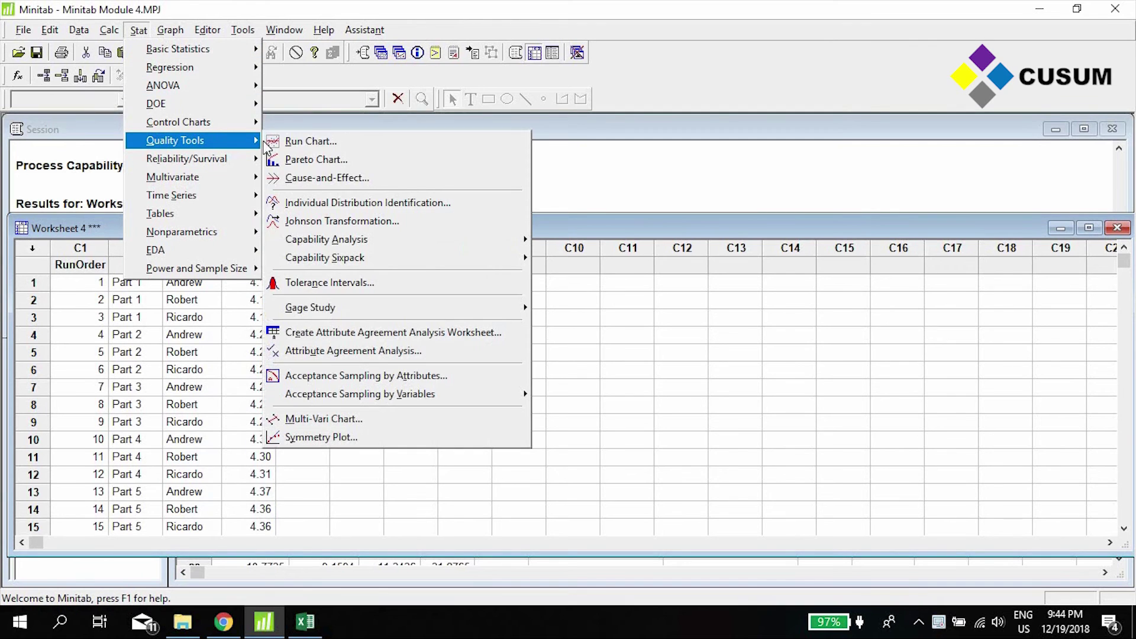
pyautogui.moveTo(476, 318)
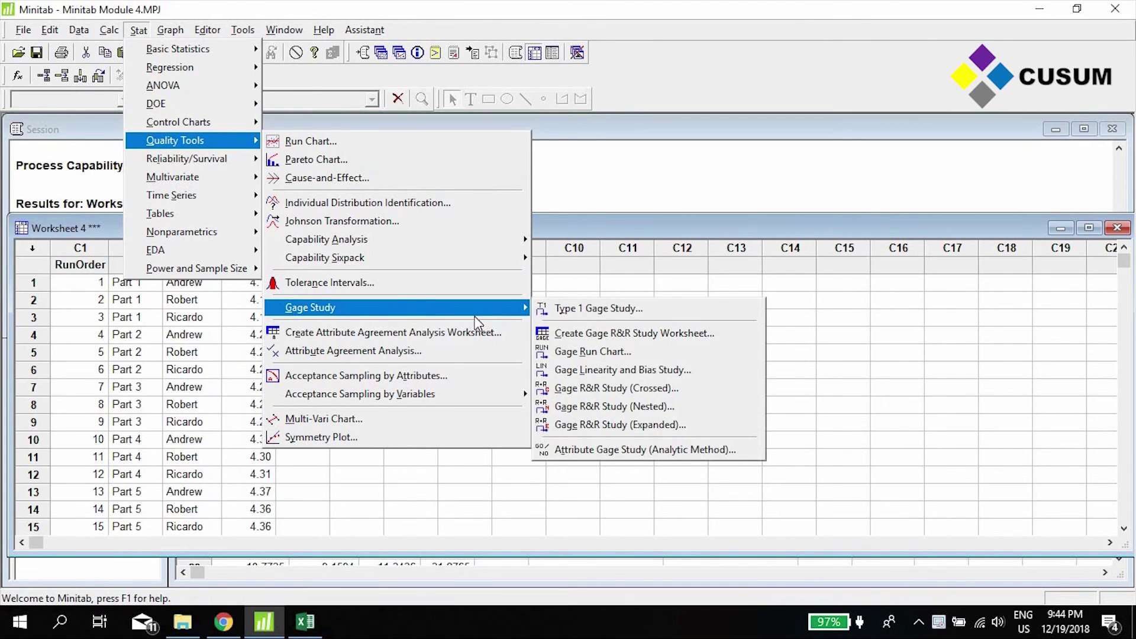
pyautogui.click(691, 389)
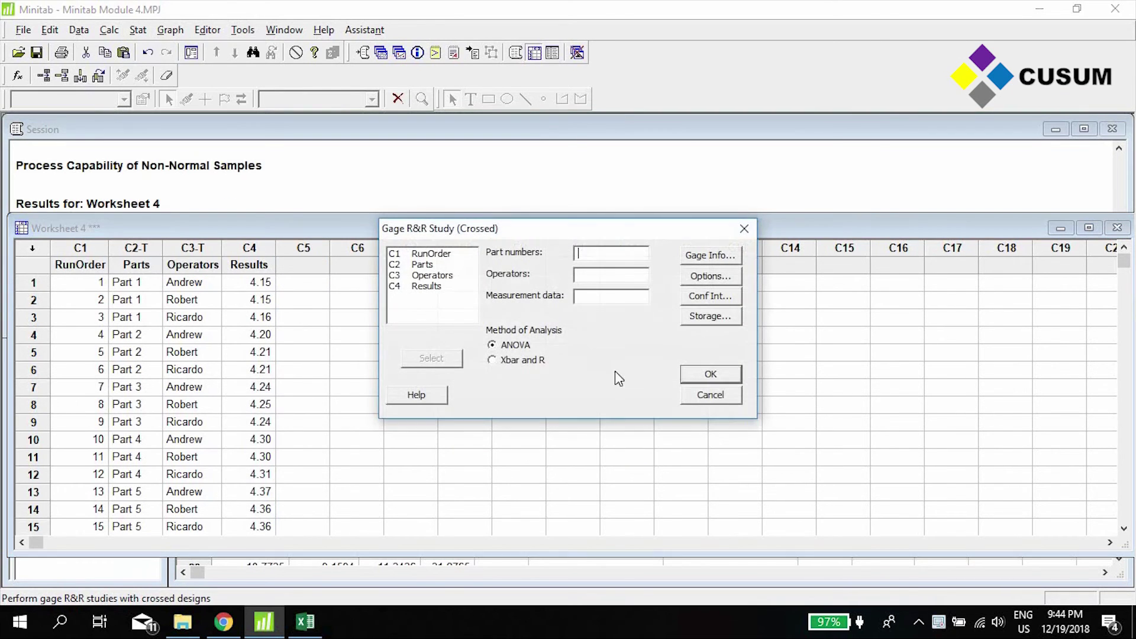
pyautogui.doubleClick(427, 268)
pyautogui.click(599, 276)
pyautogui.doubleClick(438, 277)
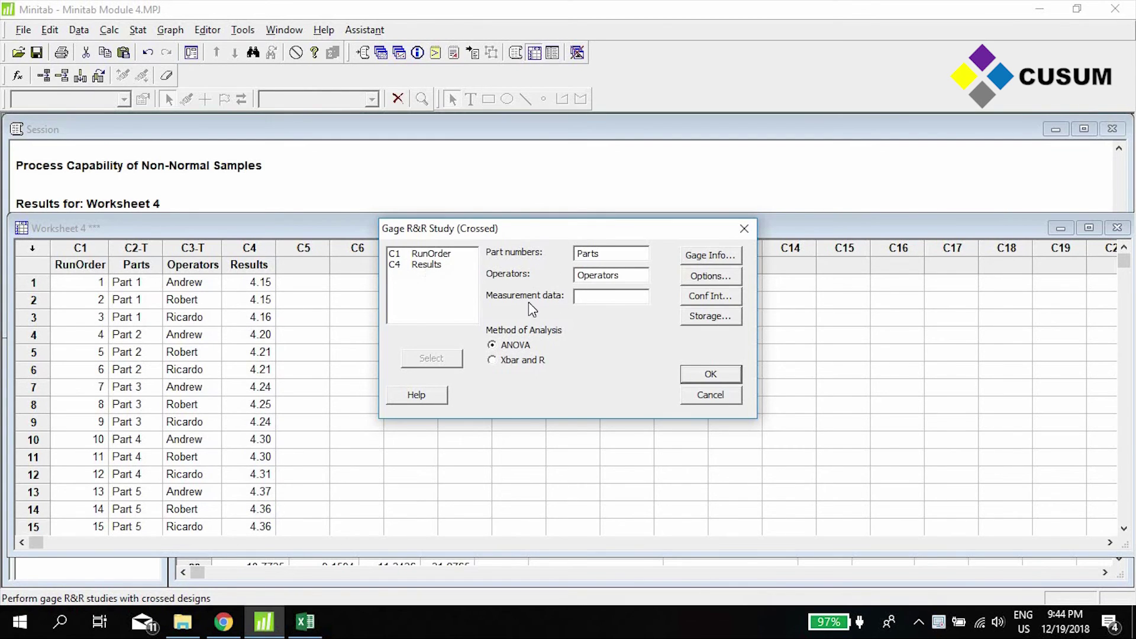
pyautogui.click(430, 266)
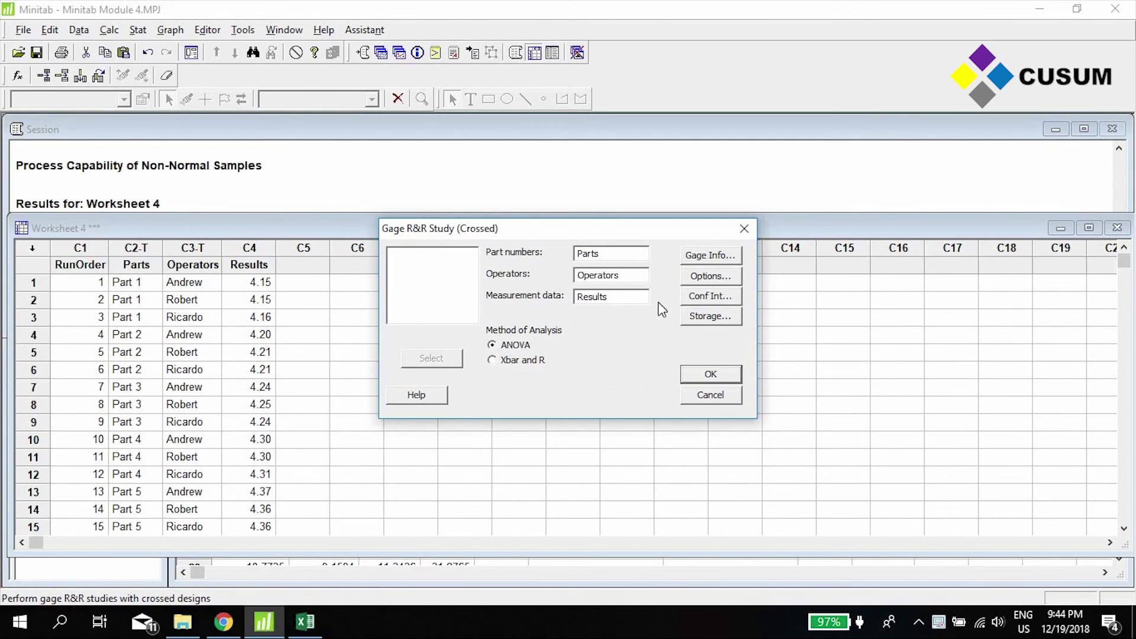
# - Set the process tolerance to lower spec 4.10 and upper spec 4.40 and run the crossed ANOVA study
pyautogui.click(710, 276)
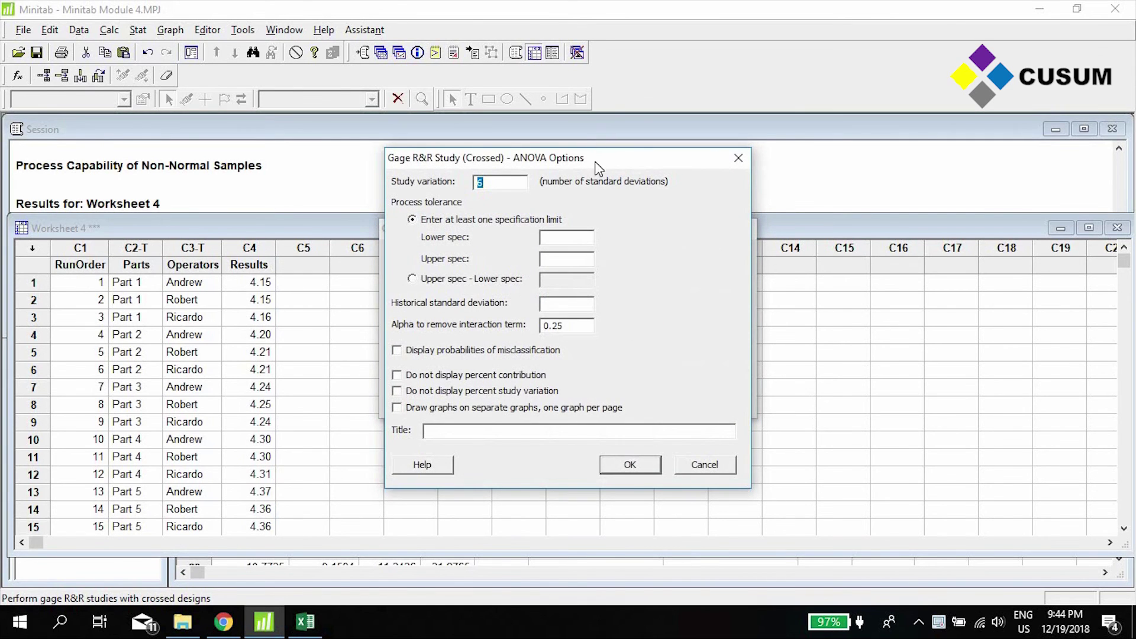
pyautogui.moveTo(397, 157); pyautogui.dragTo(194, 133)
pyautogui.click(355, 214)
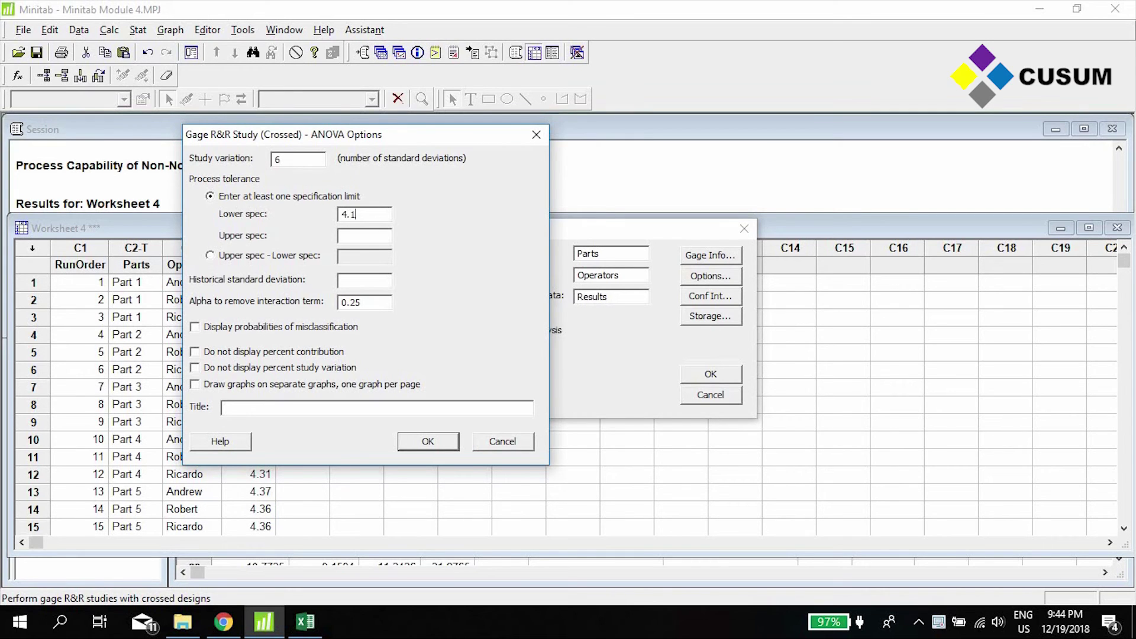
pyautogui.write('4.4')
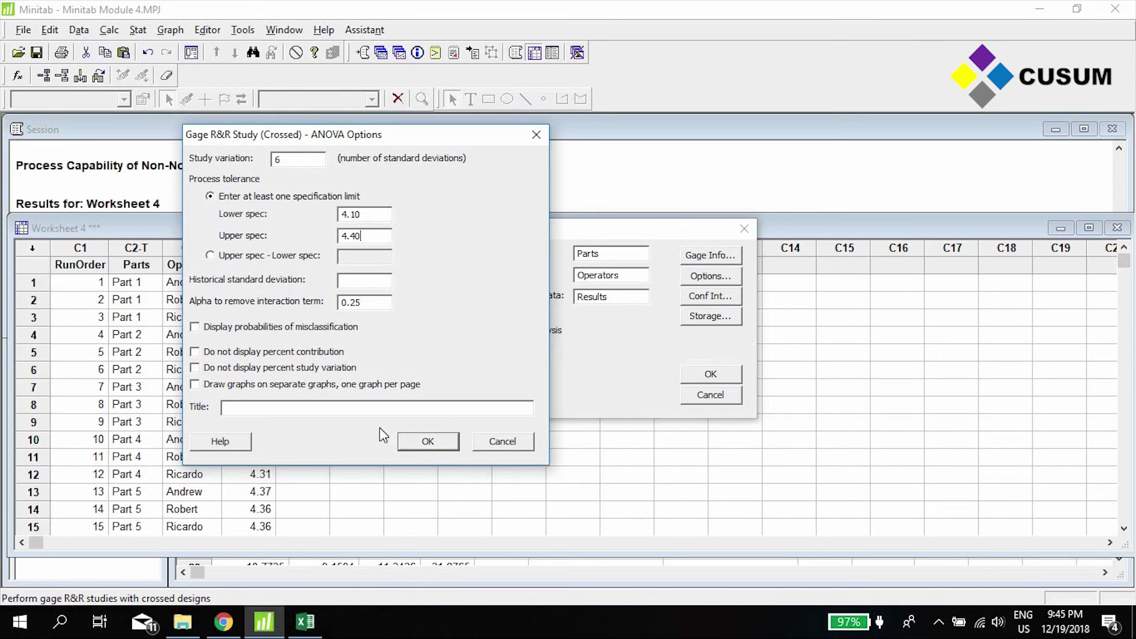
pyautogui.click(440, 449)
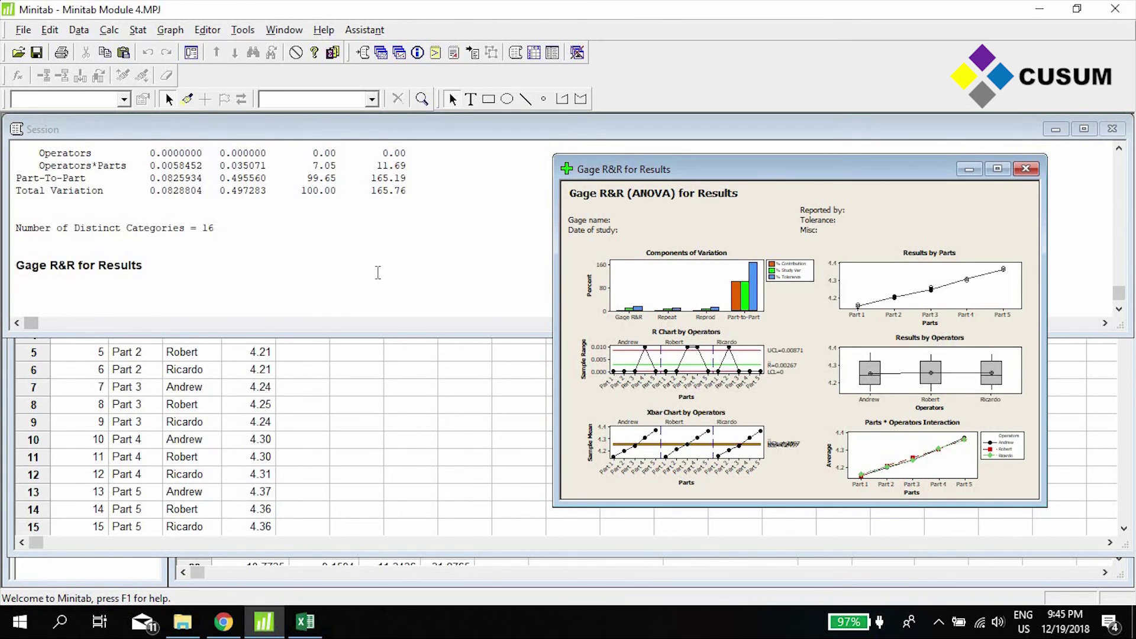
# - Enlarge the Session window and examine the study summary's parts, replicates, operators and total runs
pyautogui.click(339, 226)
pyautogui.moveTo(405, 334); pyautogui.dragTo(385, 482)
pyautogui.scroll(15, 292, 378)
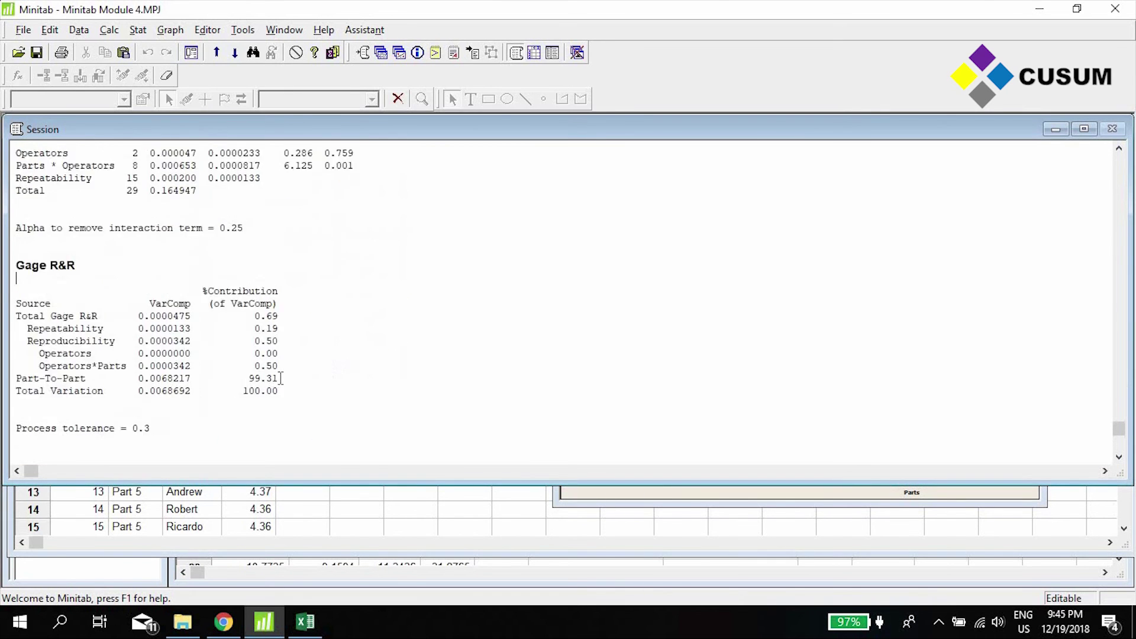
pyautogui.scroll(2, 281, 379)
pyautogui.scroll(-4, 278, 378)
pyautogui.scroll(4, 279, 377)
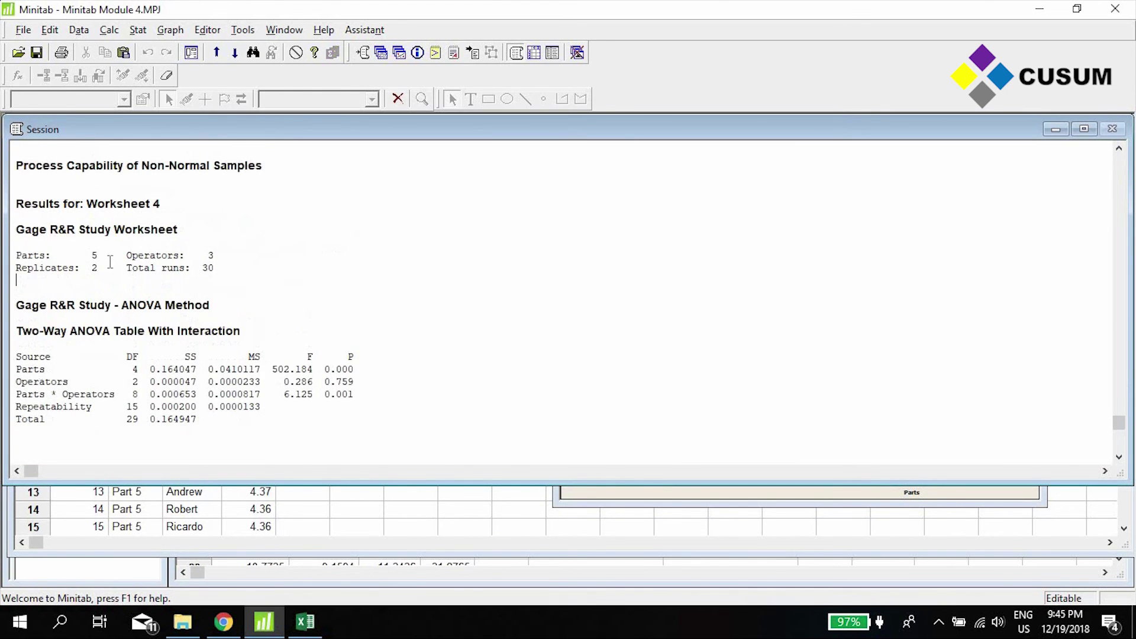
pyautogui.moveTo(103, 256)
pyautogui.mouseDown()
pyautogui.moveTo(87, 256)
pyautogui.moveTo(87, 268)
pyautogui.mouseUp()
pyautogui.moveTo(214, 255)
pyautogui.mouseDown()
pyautogui.moveTo(205, 260)
pyautogui.moveTo(222, 273)
pyautogui.mouseUp()
pyautogui.click(220, 272)
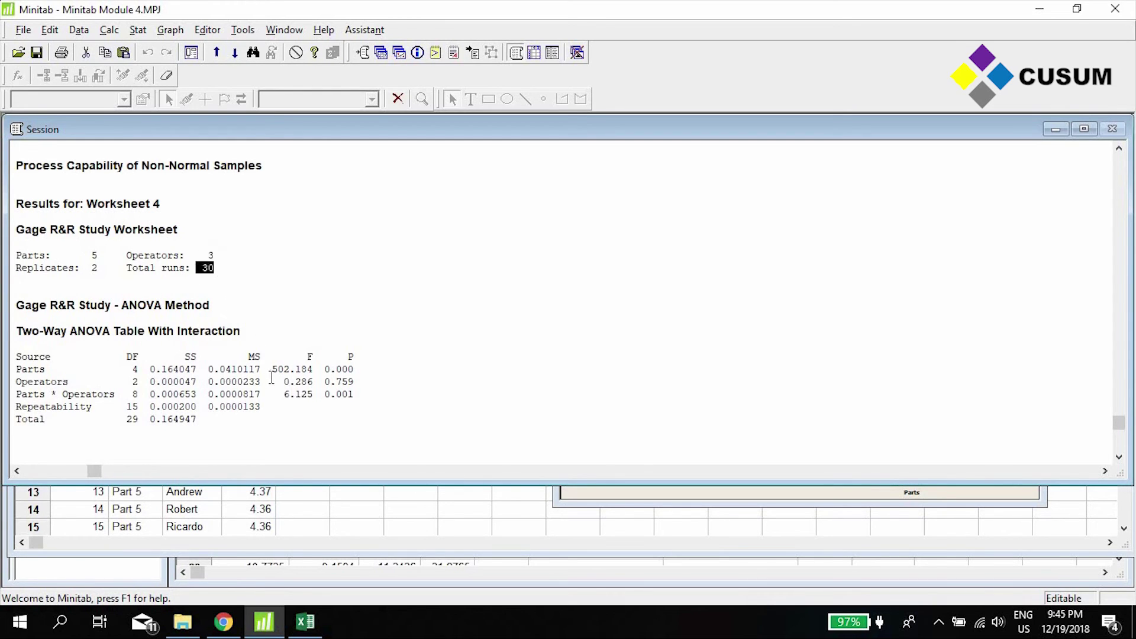
# - Examine the Total Gage R&R contribution, the %Study Var of repeatability and reproducibility, and the number of distinct categories
pyautogui.scroll(-7, 272, 377)
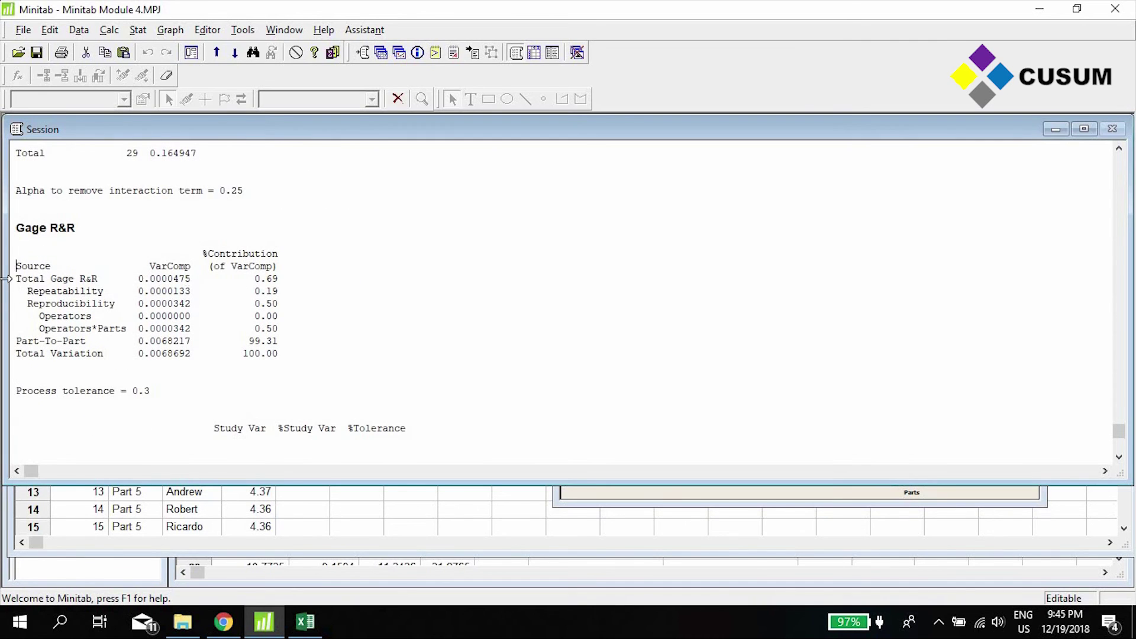
pyautogui.moveTo(49, 277); pyautogui.dragTo(276, 274)
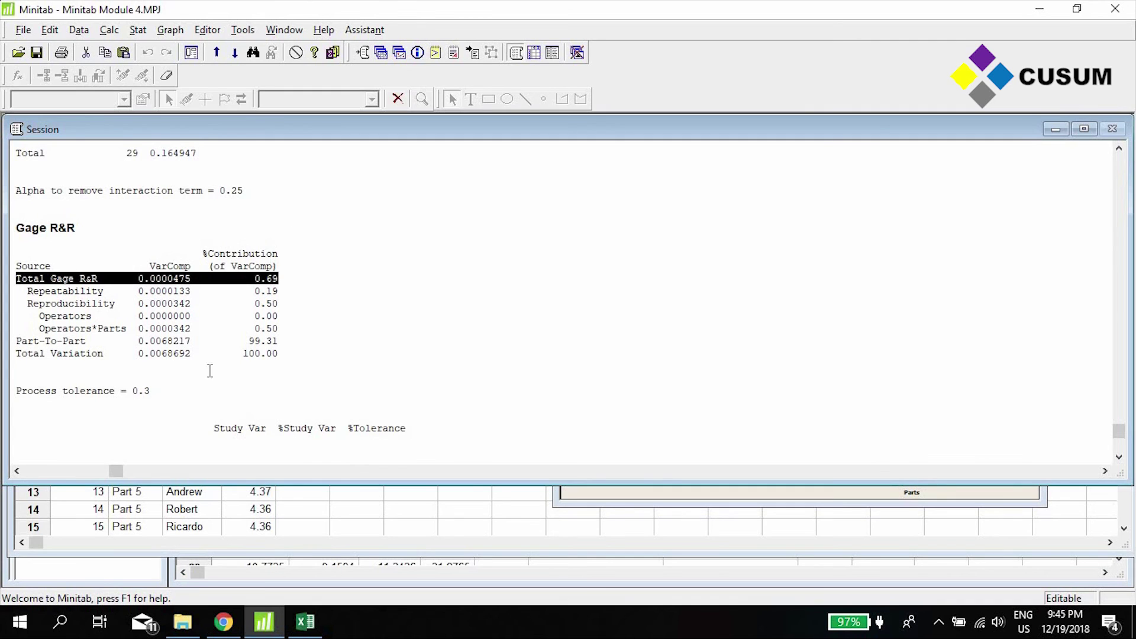
pyautogui.scroll(-4, 196, 409)
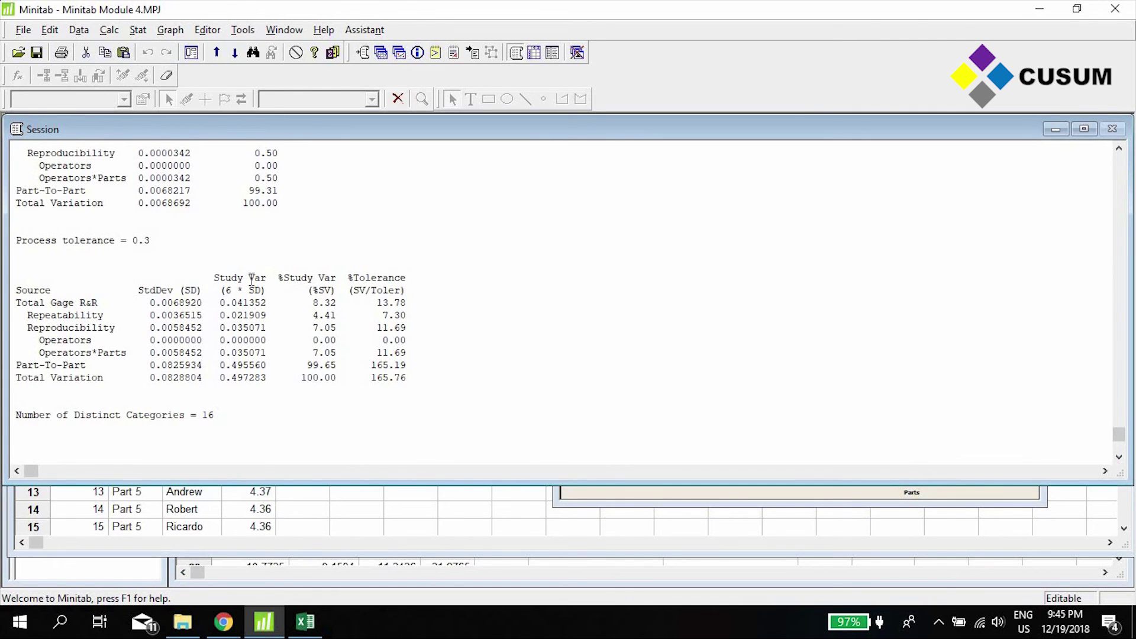
pyautogui.moveTo(335, 278); pyautogui.dragTo(248, 278)
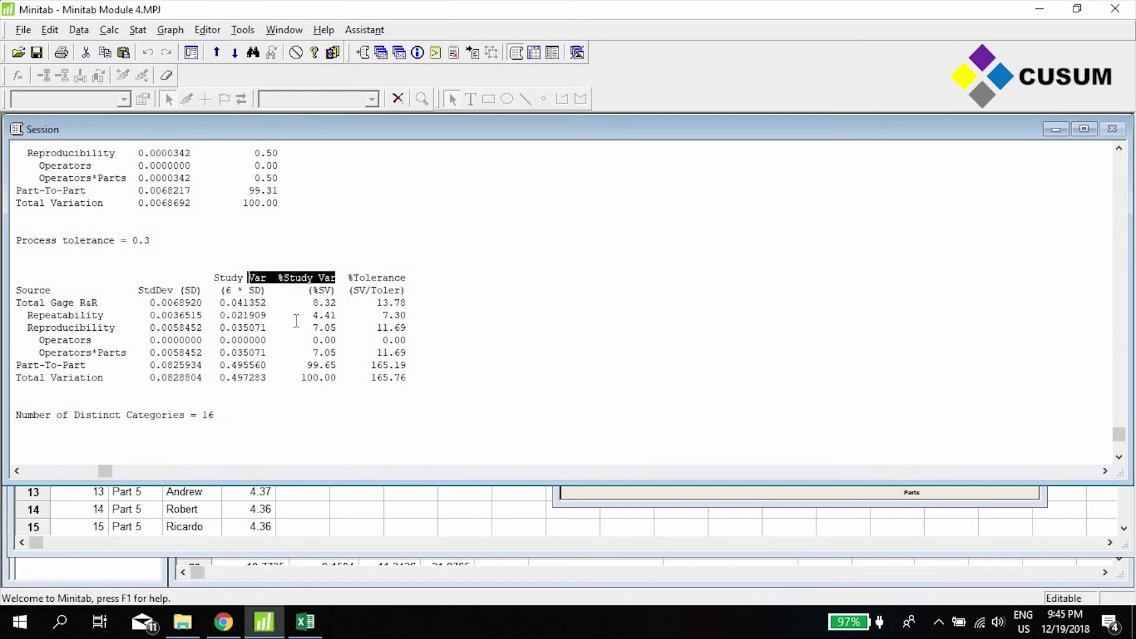
pyautogui.moveTo(62, 315); pyautogui.dragTo(337, 333)
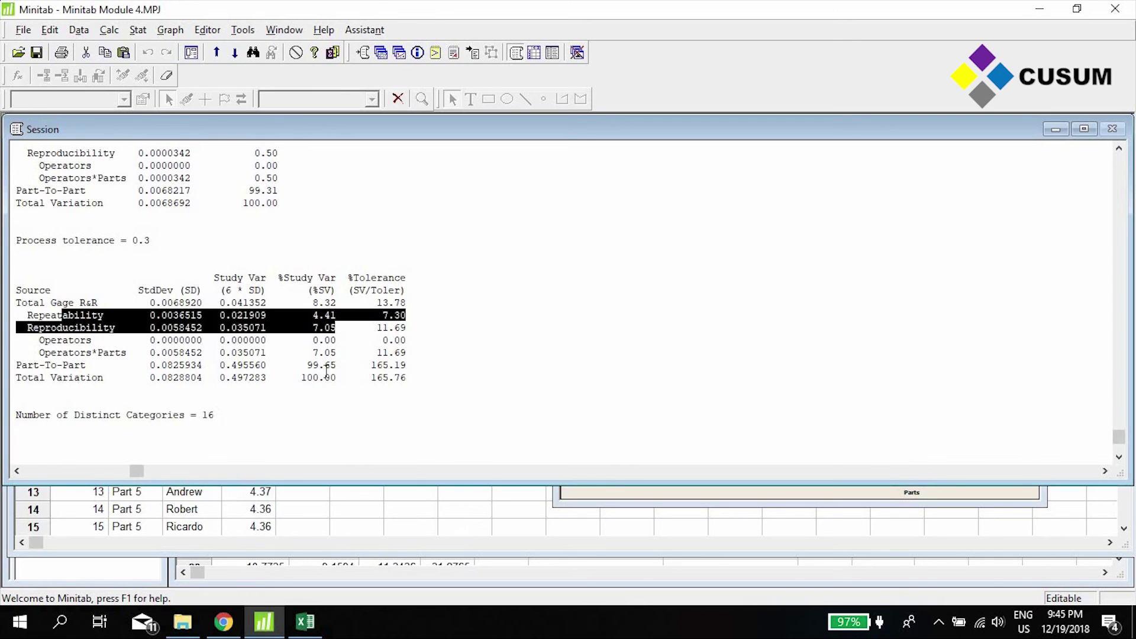
pyautogui.scroll(-2, 211, 336)
pyautogui.moveTo(224, 339); pyautogui.dragTo(16, 339)
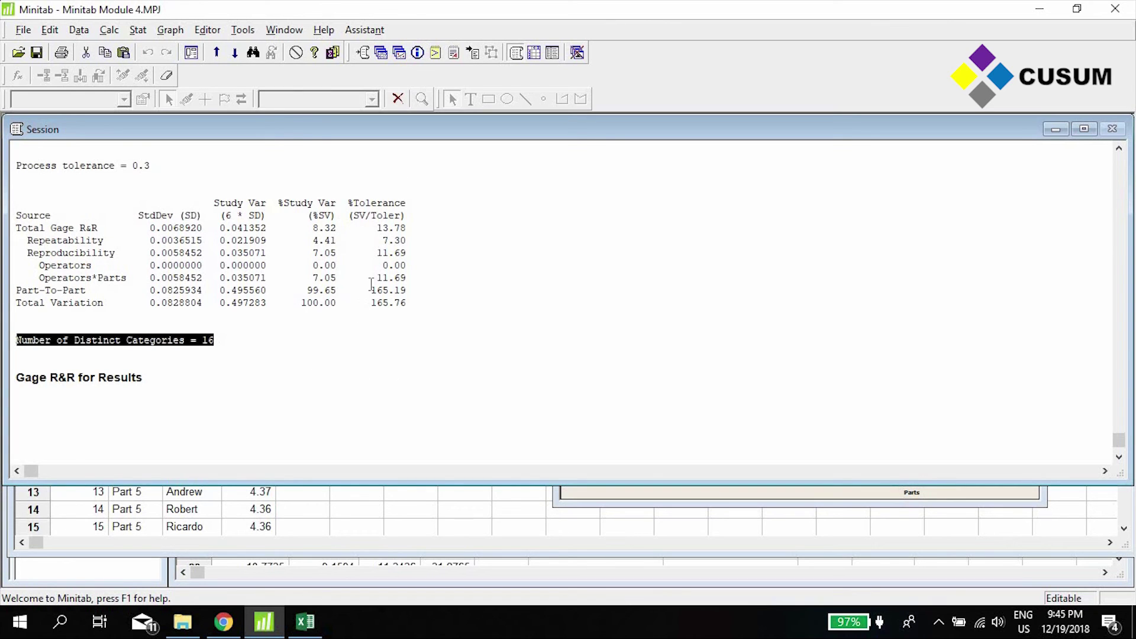
pyautogui.scroll(3, 338, 313)
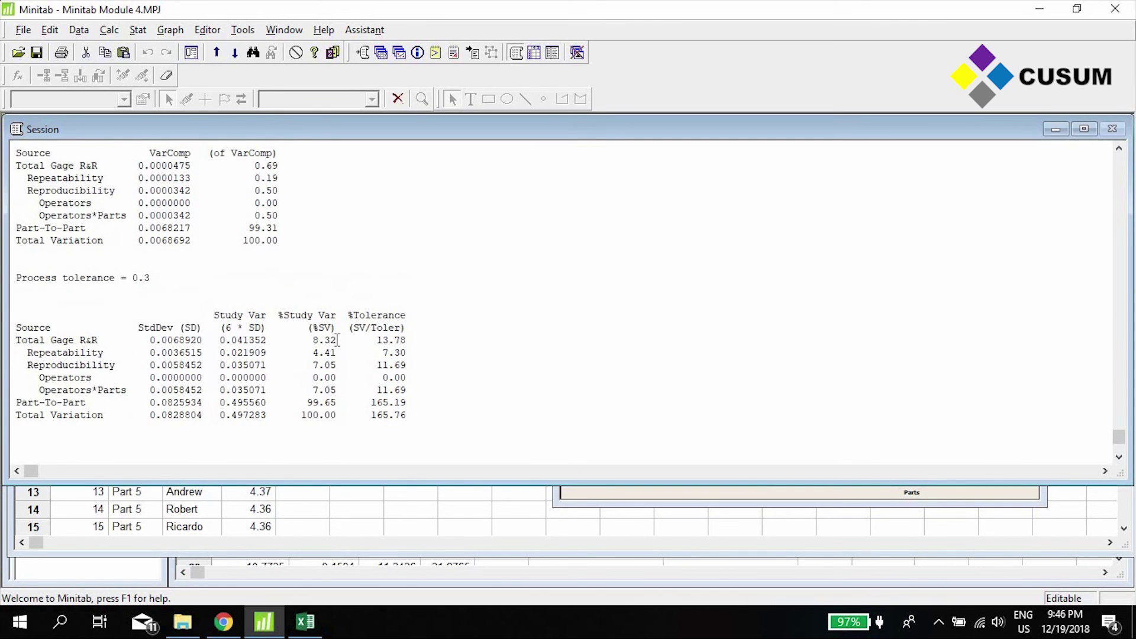
pyautogui.moveTo(336, 340); pyautogui.dragTo(287, 349)
pyautogui.scroll(-3, 242, 340)
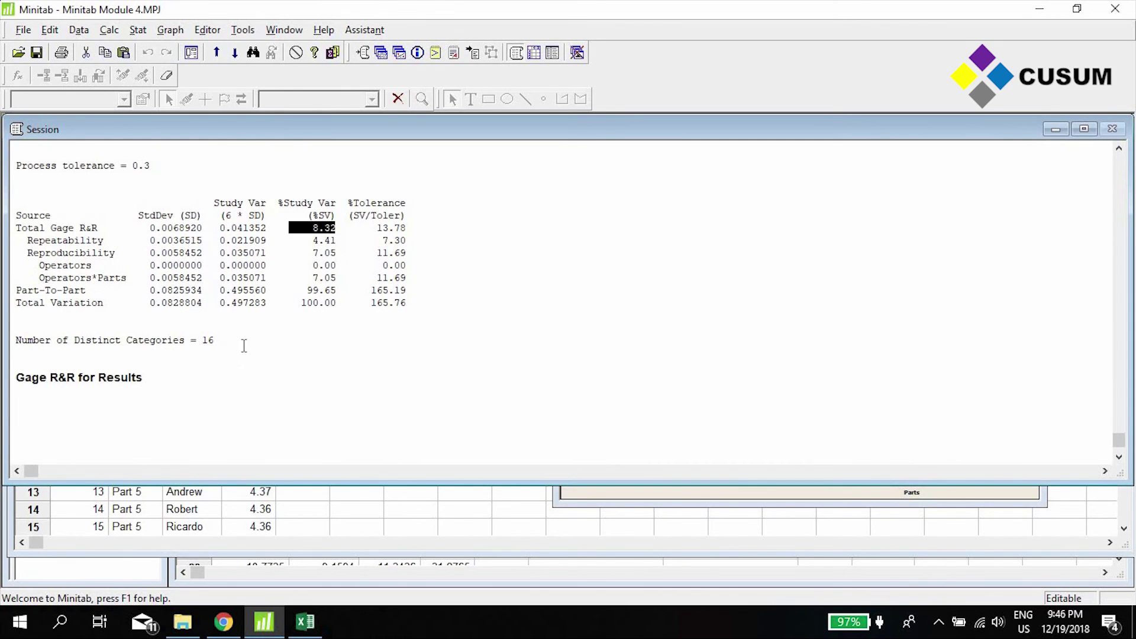
# - Examine the number of distinct categories and the Total Gage R&R %Study Var, and highlight the Results measurements in Worksheet 4
pyautogui.tripleClick(16, 341)
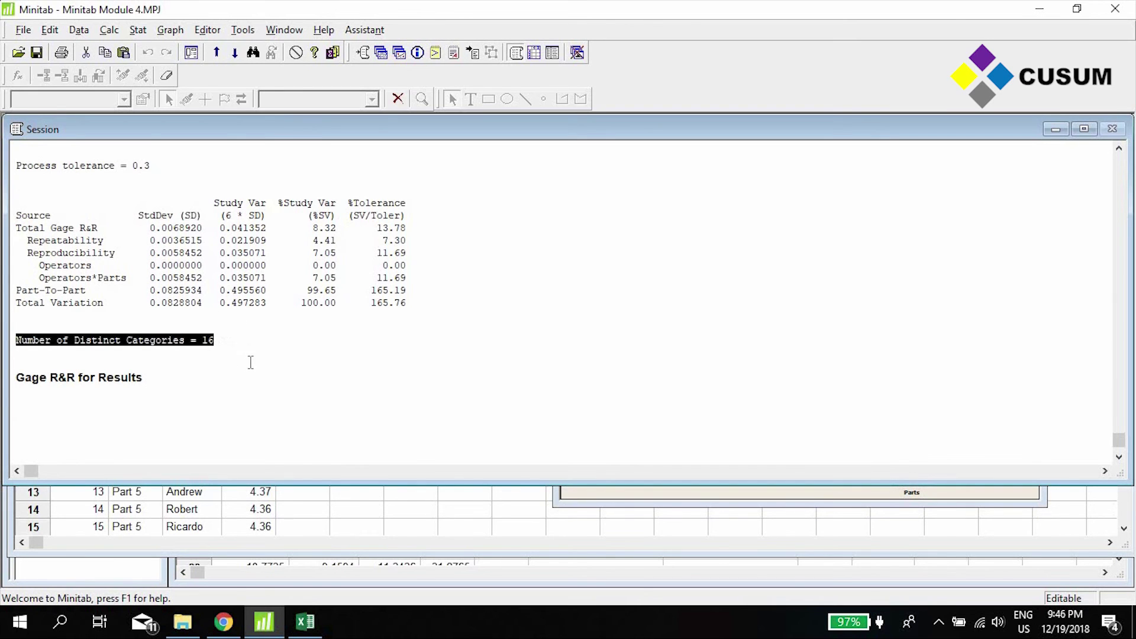
pyautogui.scroll(5, 249, 360)
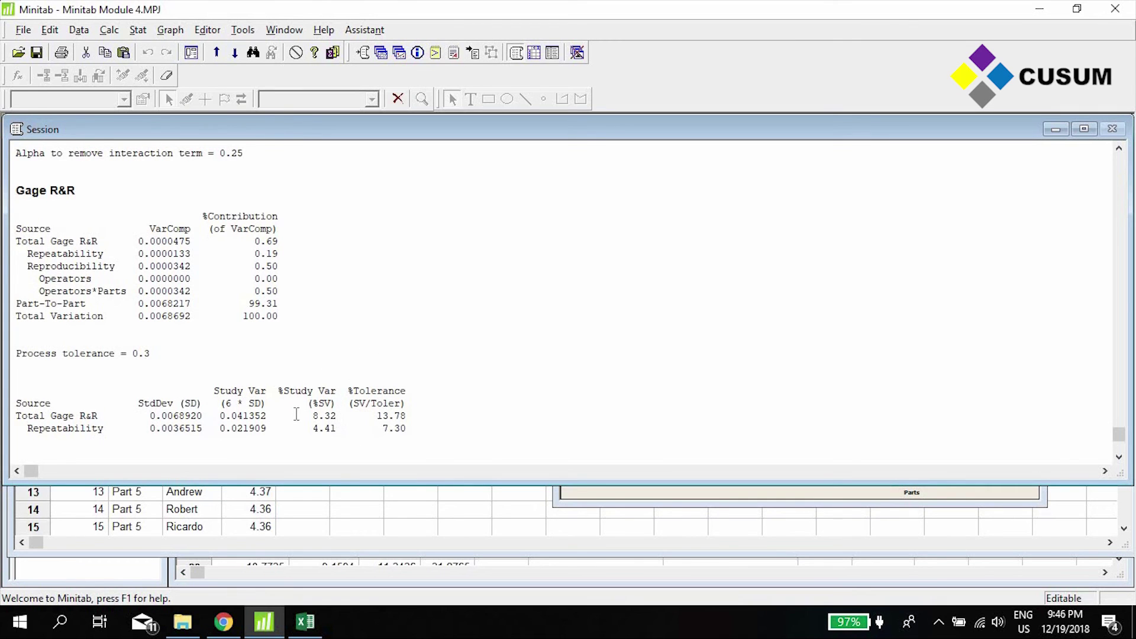
pyautogui.moveTo(336, 416); pyautogui.dragTo(307, 416)
pyautogui.scroll(-4, 340, 313)
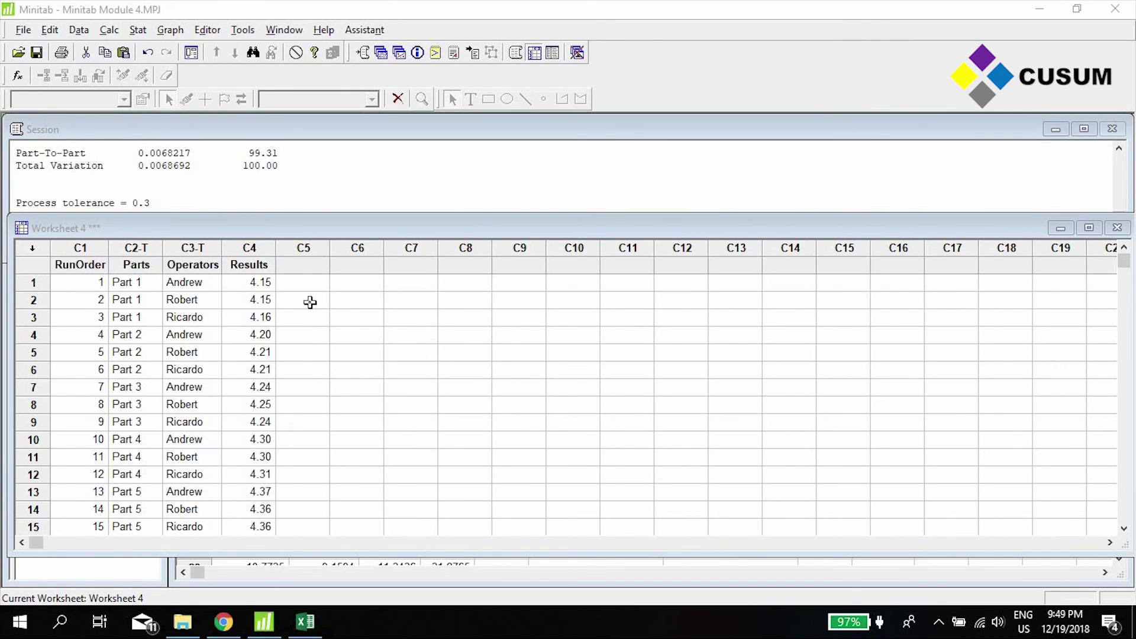
pyautogui.click(260, 282)
pyautogui.moveTo(260, 334); pyautogui.dragTo(266, 441)
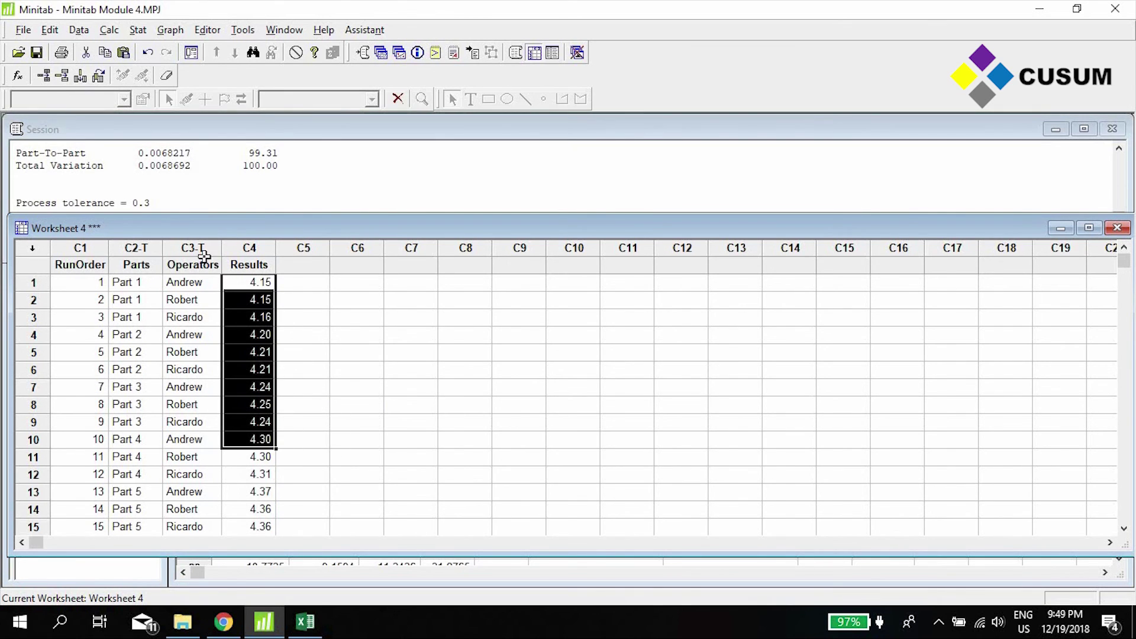
# - Start an attribute agreement analysis worksheet with an unknown sample standard, 10 samples, 3 appraisers and 2 replicates
pyautogui.click(142, 32)
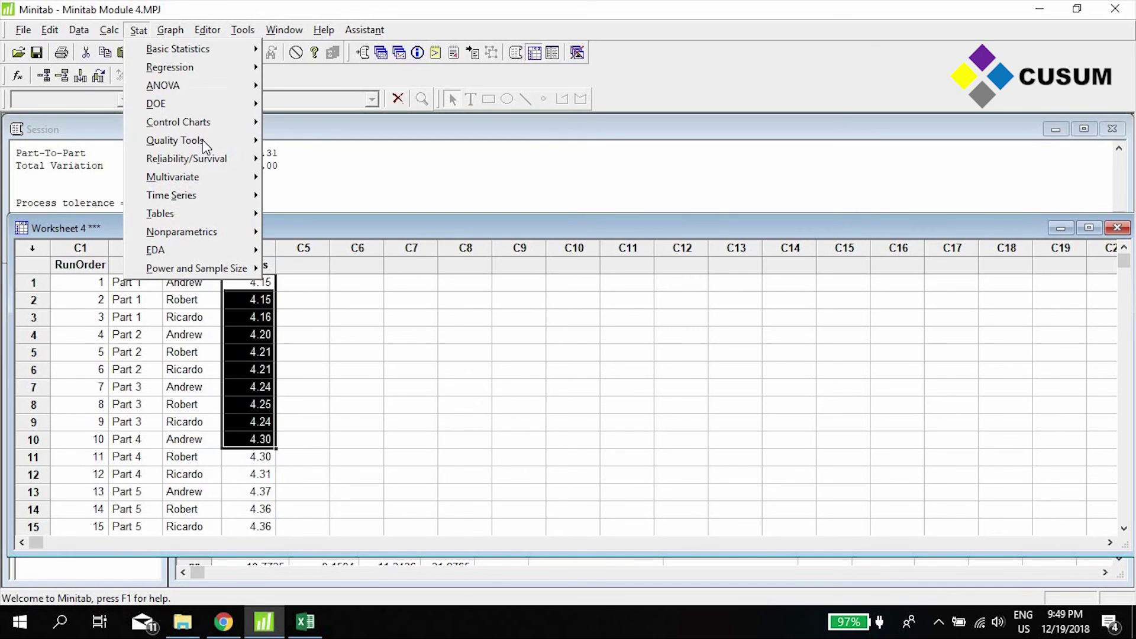
pyautogui.moveTo(202, 140)
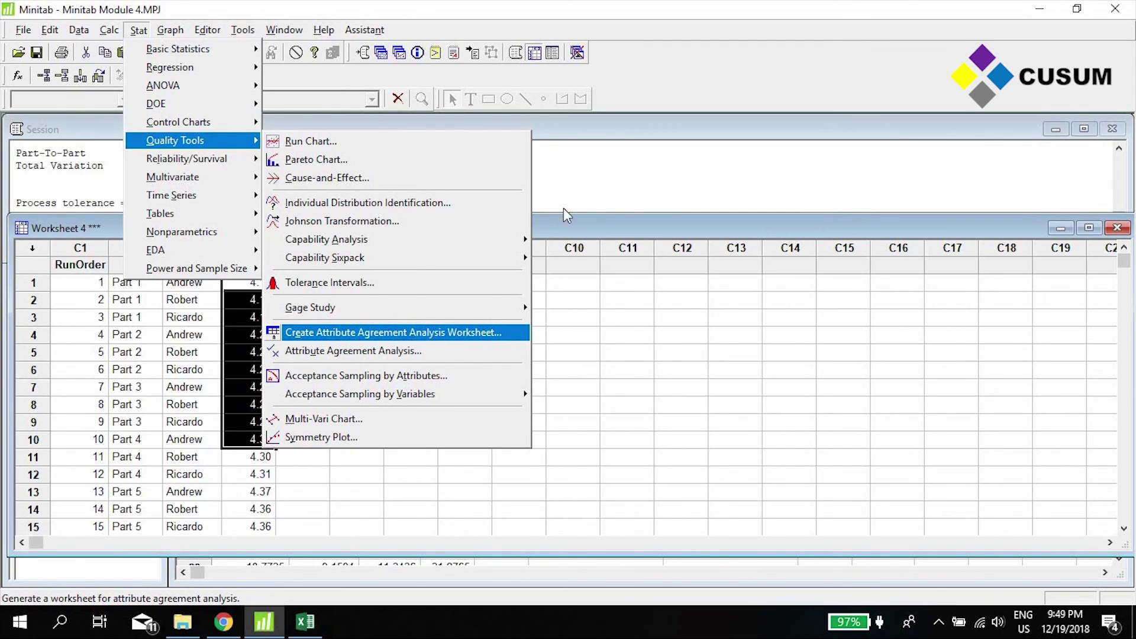
pyautogui.click(438, 334)
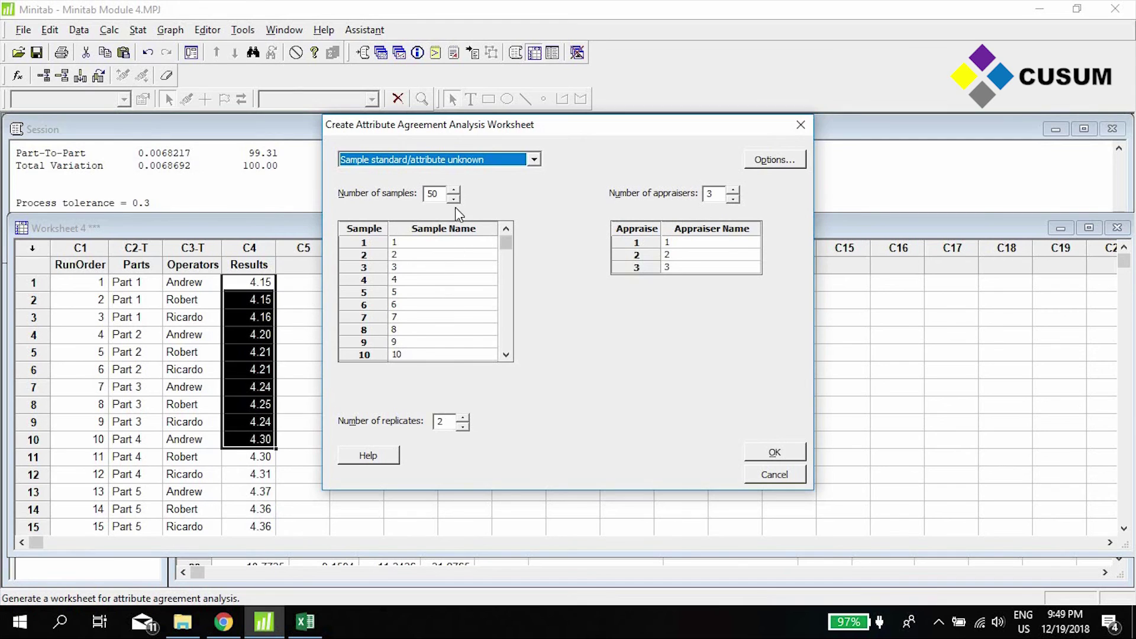
pyautogui.press('Tab')
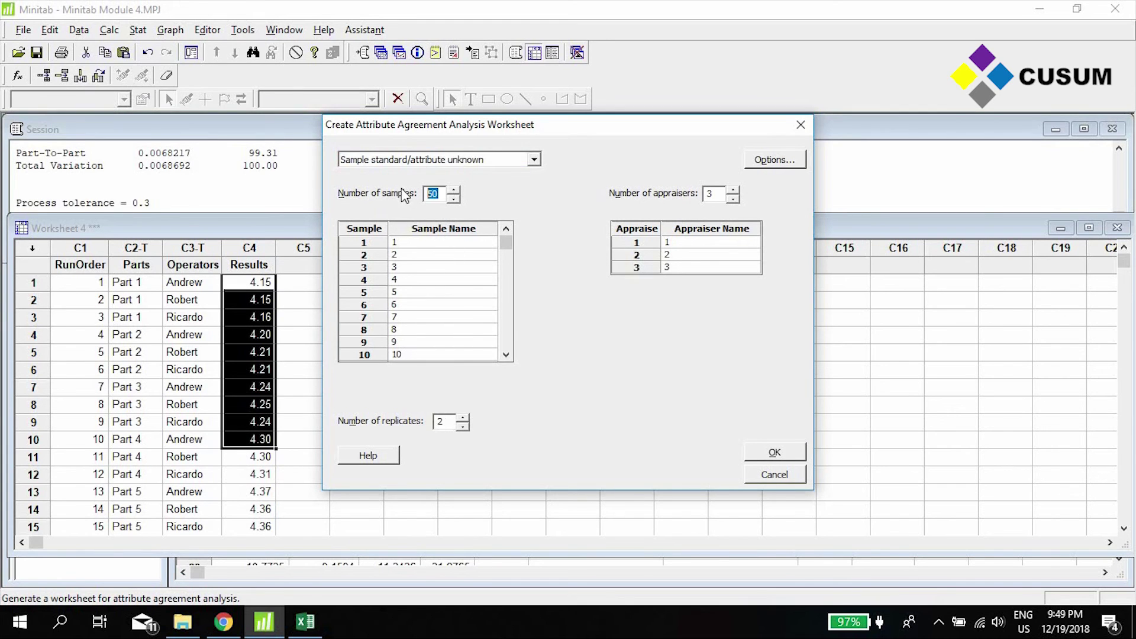
pyautogui.write('10')
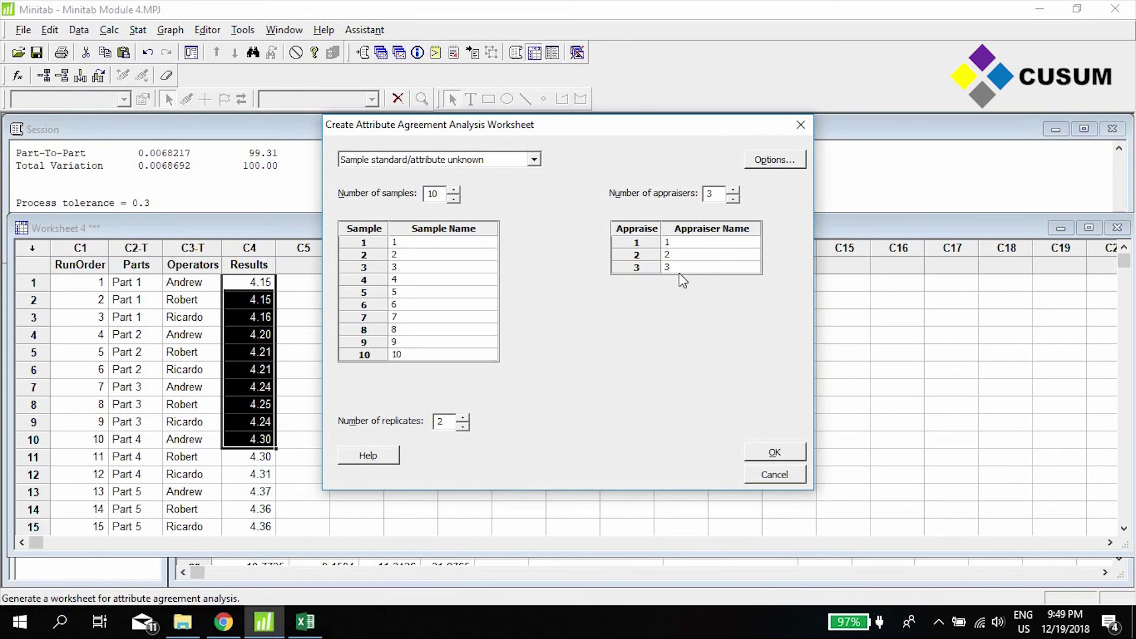
pyautogui.click(451, 422)
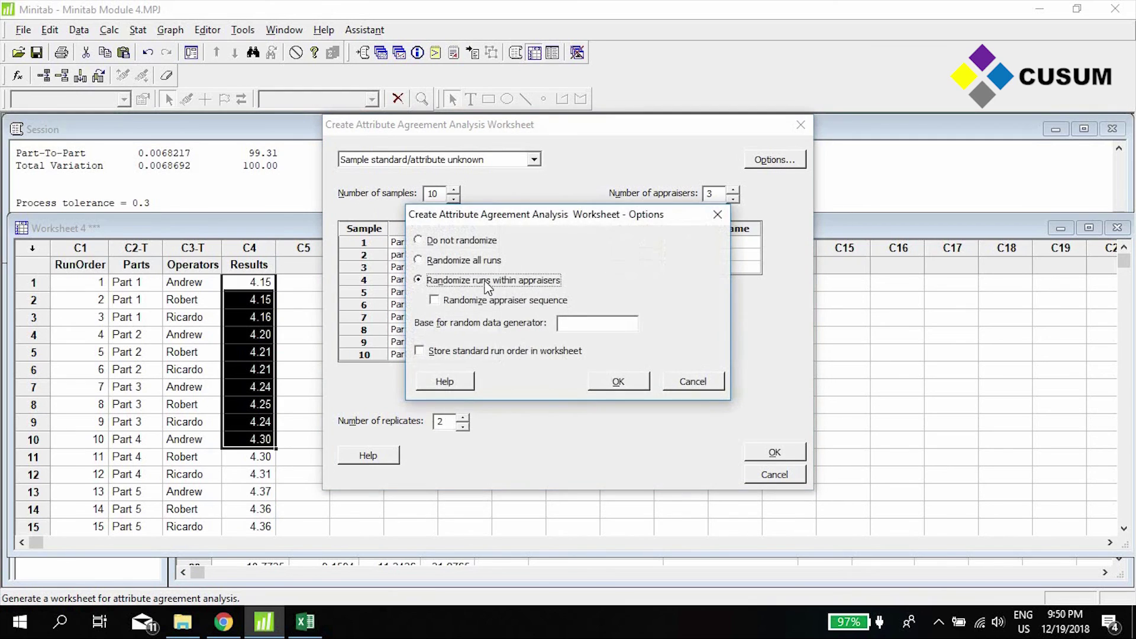
# - Set the run order to not randomized and create the attribute agreement worksheet
pyautogui.click(471, 241)
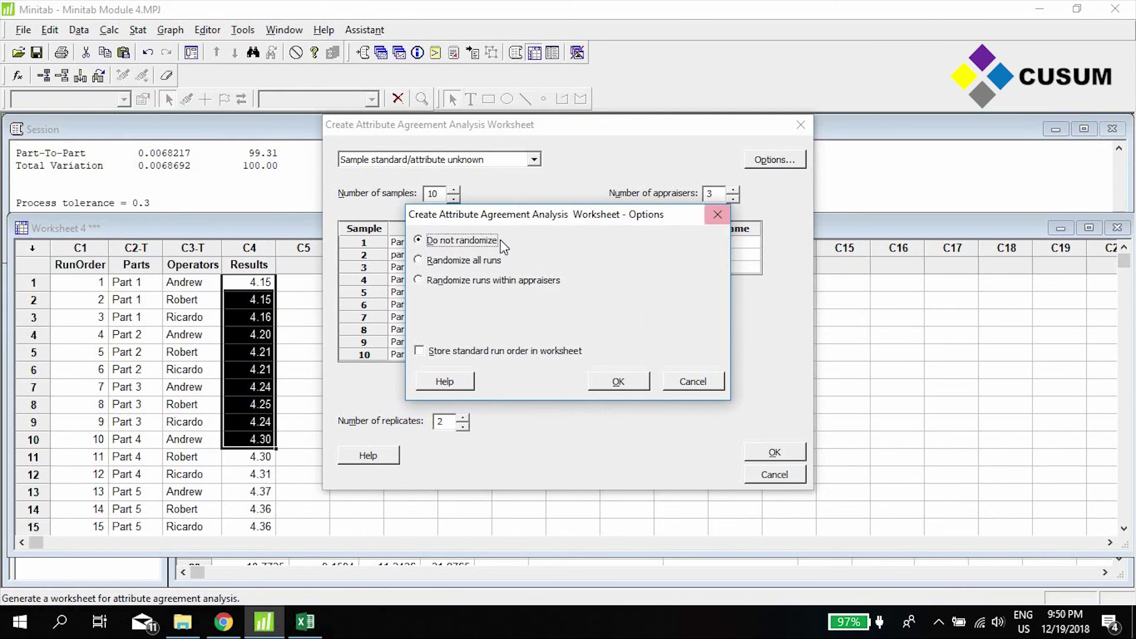
pyautogui.click(635, 382)
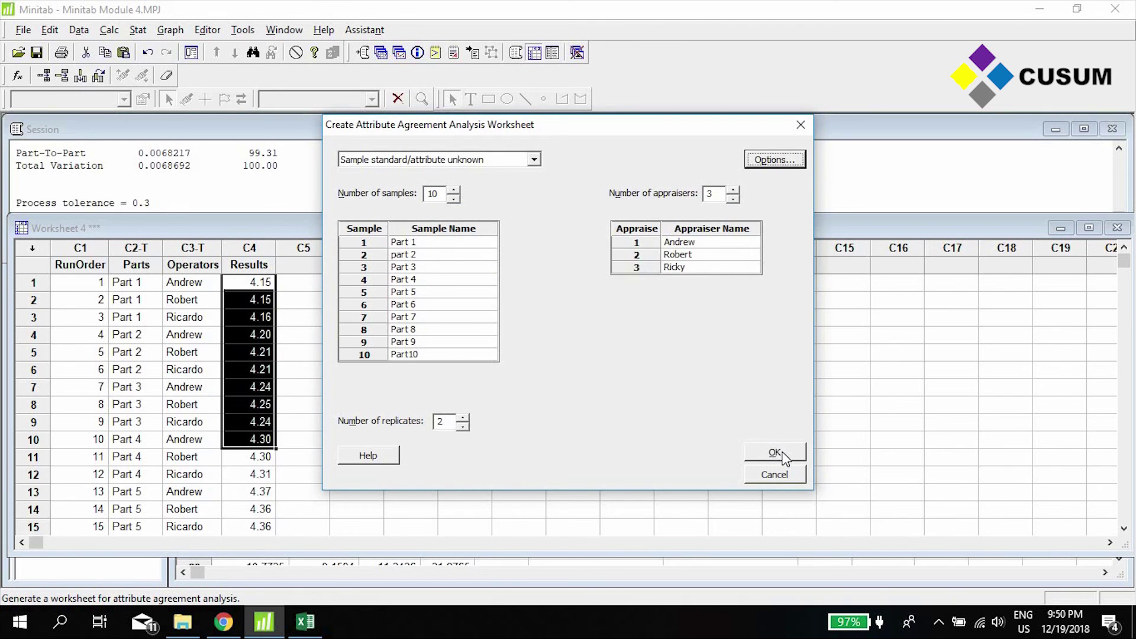
pyautogui.click(782, 453)
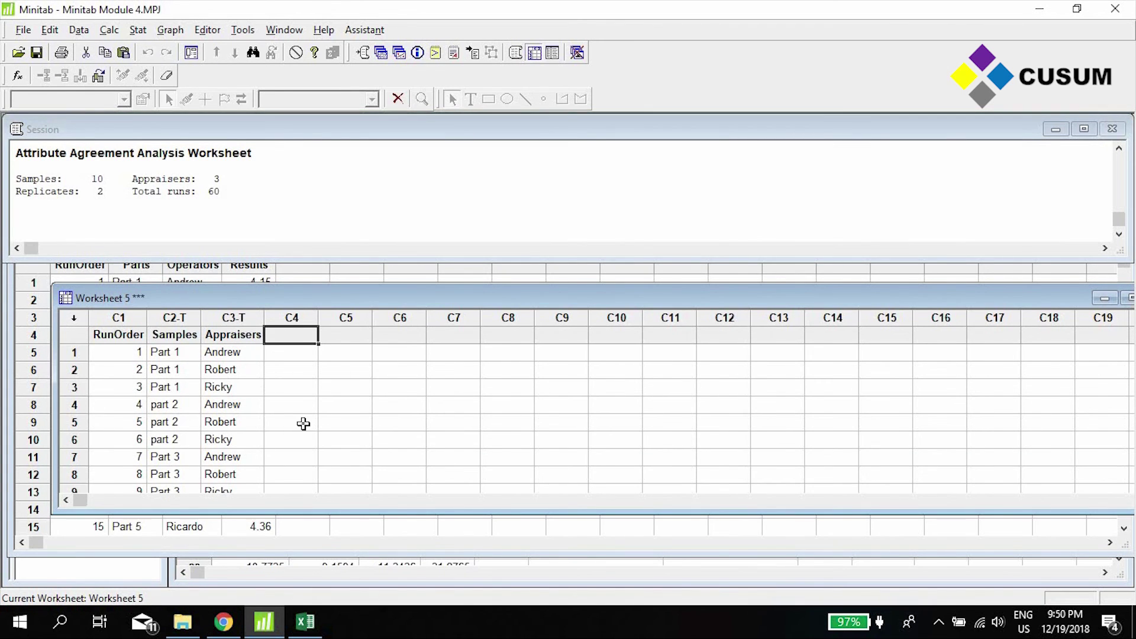
# - Name column C4 "Results" and column C5 "Expert / standard" in the new worksheet
pyautogui.write('Results')
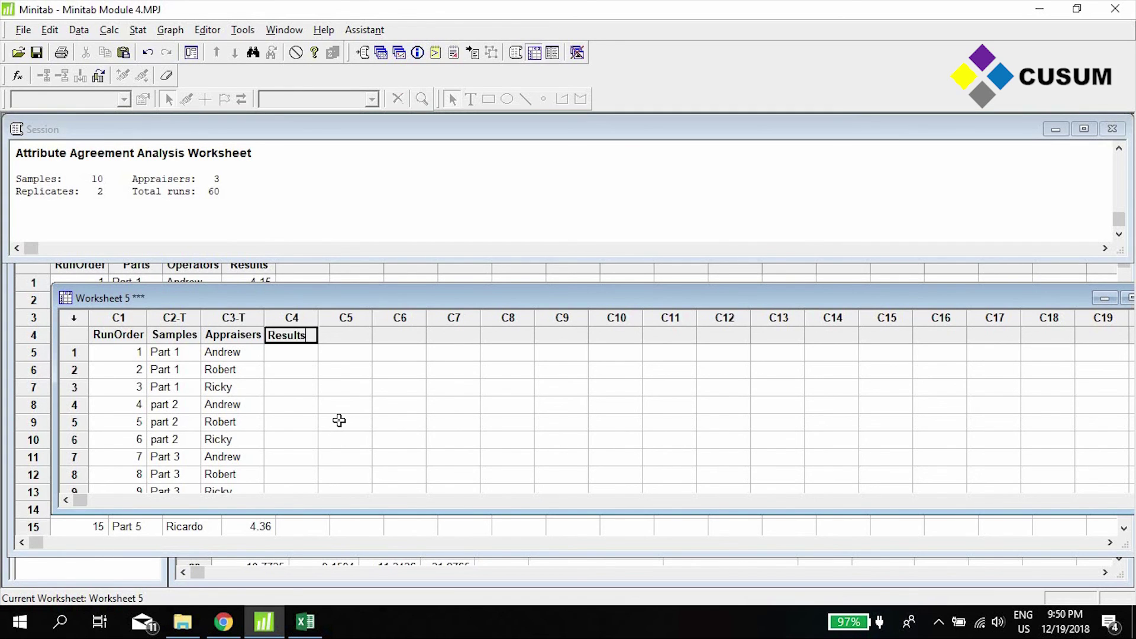
pyautogui.press('Tab')
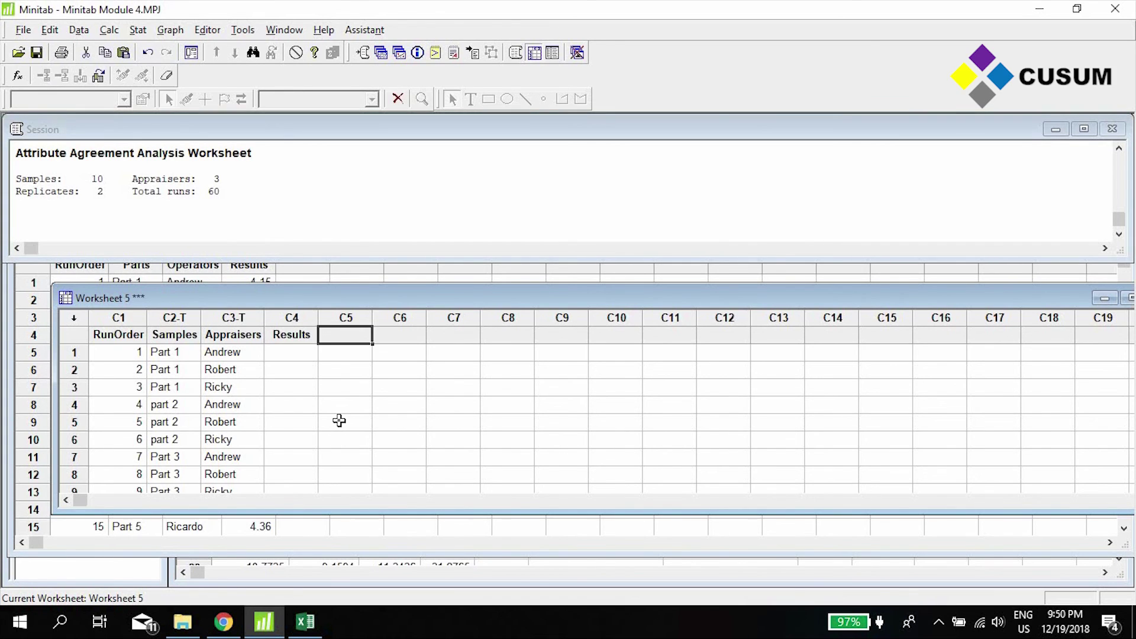
pyautogui.write('Expert / sta')
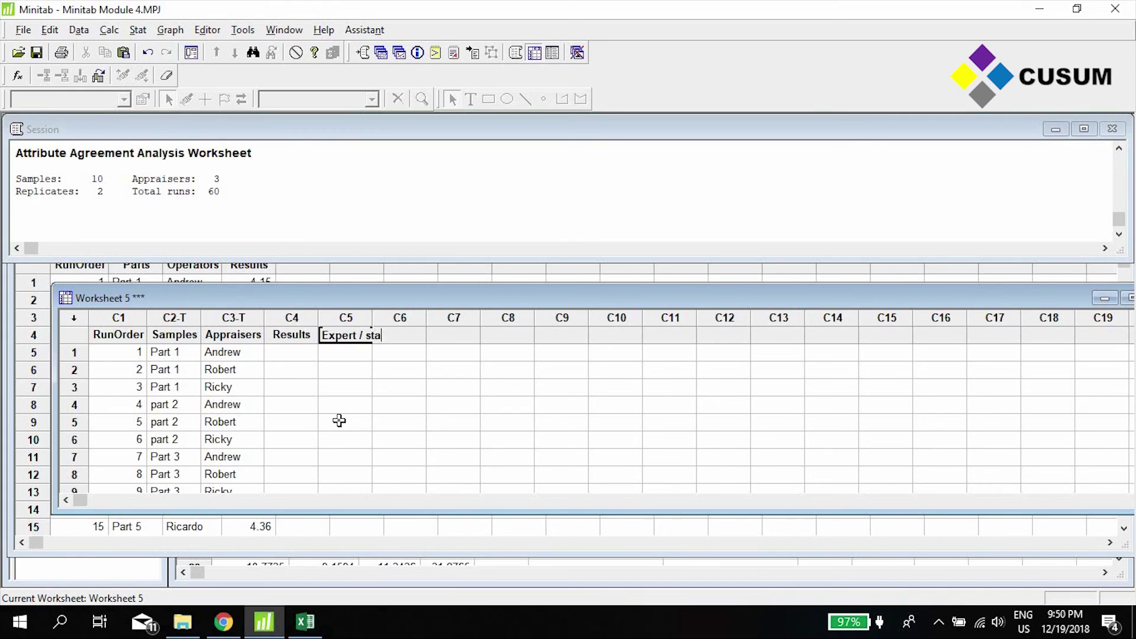
pyautogui.write('ndard')
pyautogui.press('Return')
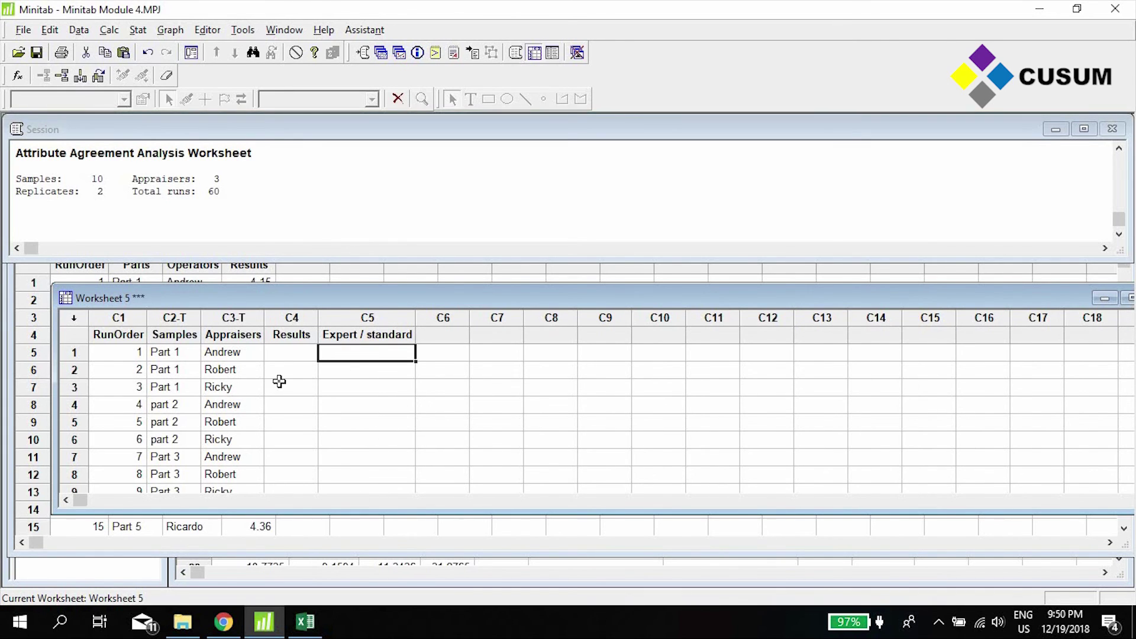
# - Enter Good as the Expert / standard rating for the three Part 1 rows
pyautogui.moveTo(188, 355); pyautogui.dragTo(181, 386)
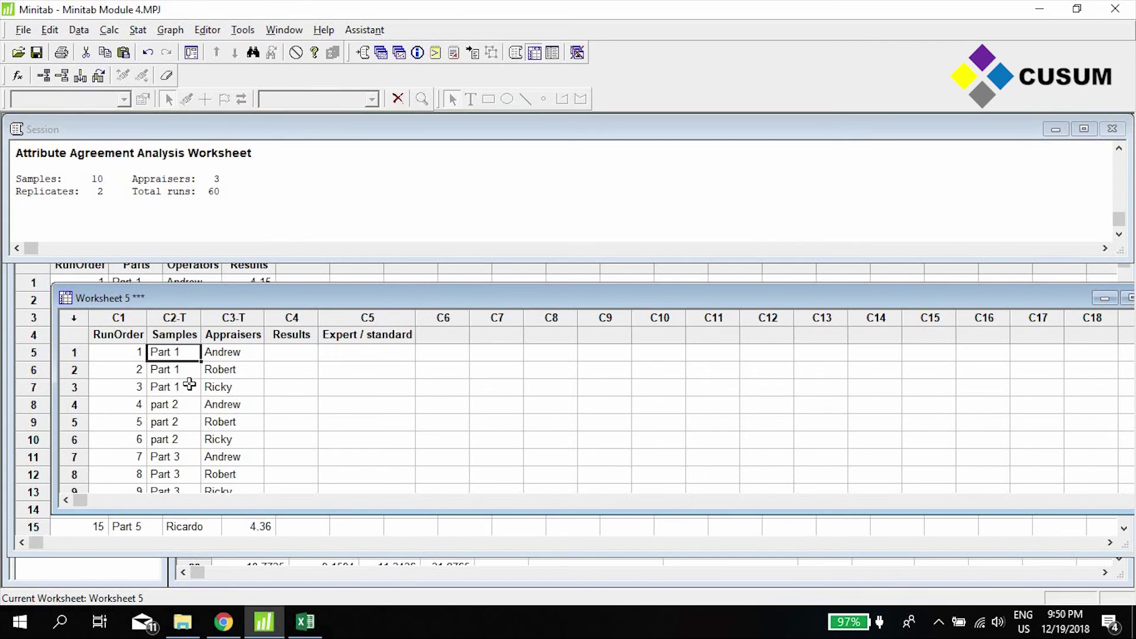
pyautogui.click(356, 354)
pyautogui.write('Good')
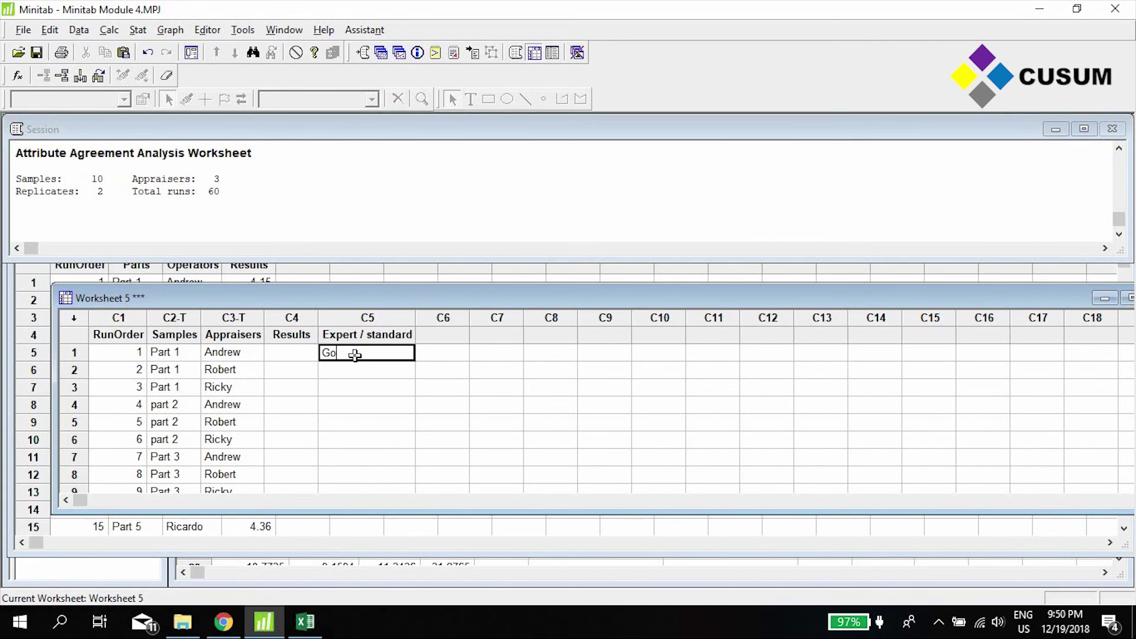
pyautogui.press('Return')
pyautogui.write('Good')
pyautogui.press('Return')
pyautogui.write('Good')
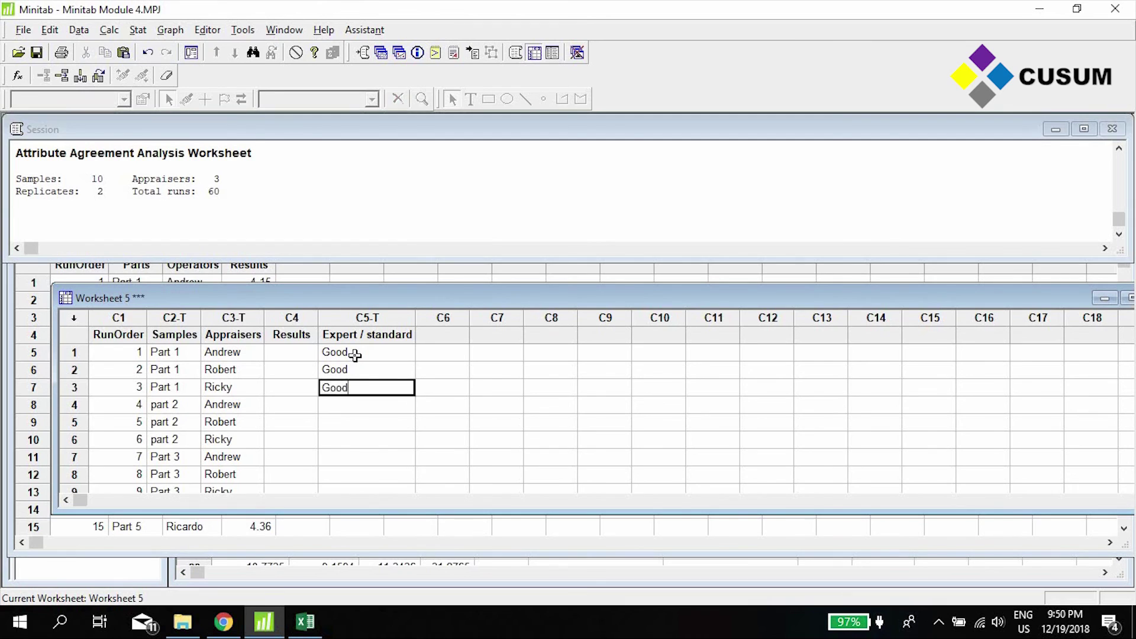
pyautogui.press('Return')
# - Enter Bad as the Expert / standard rating for the three part 2 rows
pyautogui.write('Bad')
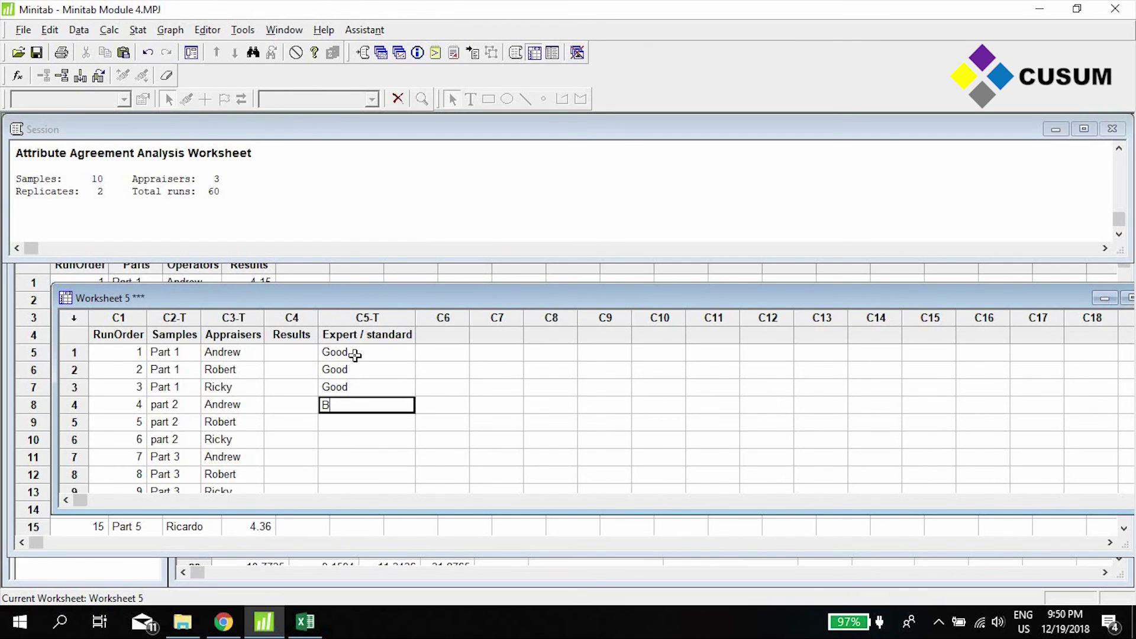
pyautogui.press('Return')
pyautogui.write('Bad')
pyautogui.press('Return')
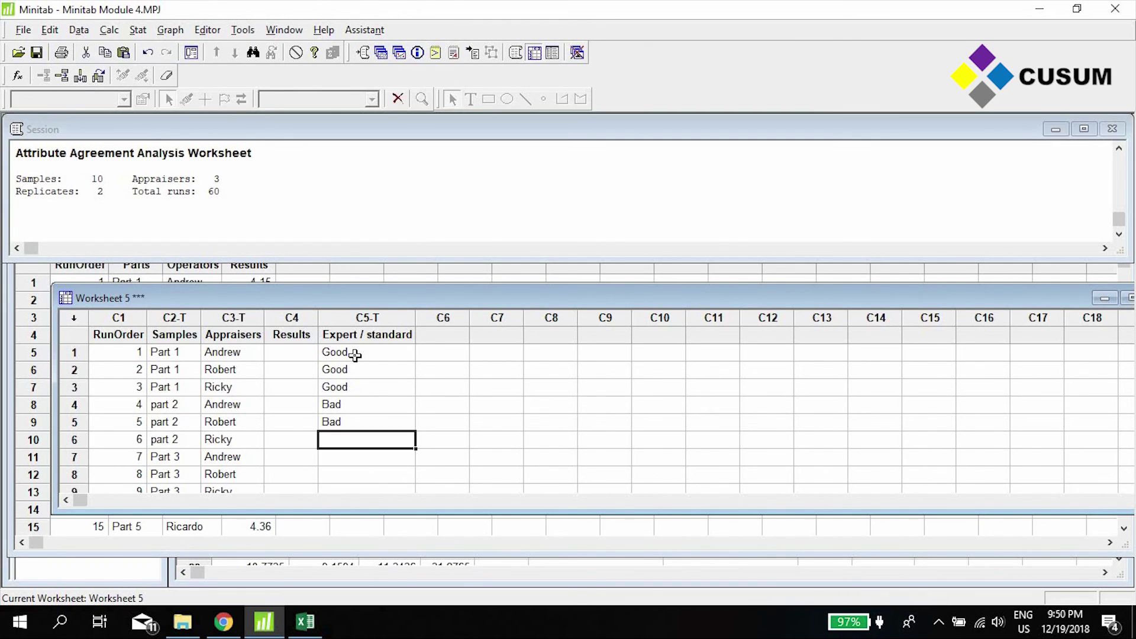
pyautogui.write('Bad')
pyautogui.press('Return')
# - Enter Good in Results for the first appraiser's Part 1 run and Bad for the second appraiser's run
pyautogui.press('Left')
pyautogui.press('Up')
pyautogui.press('Up')
pyautogui.press('Up')
pyautogui.press('Up')
pyautogui.press('Up')
pyautogui.press('Up')
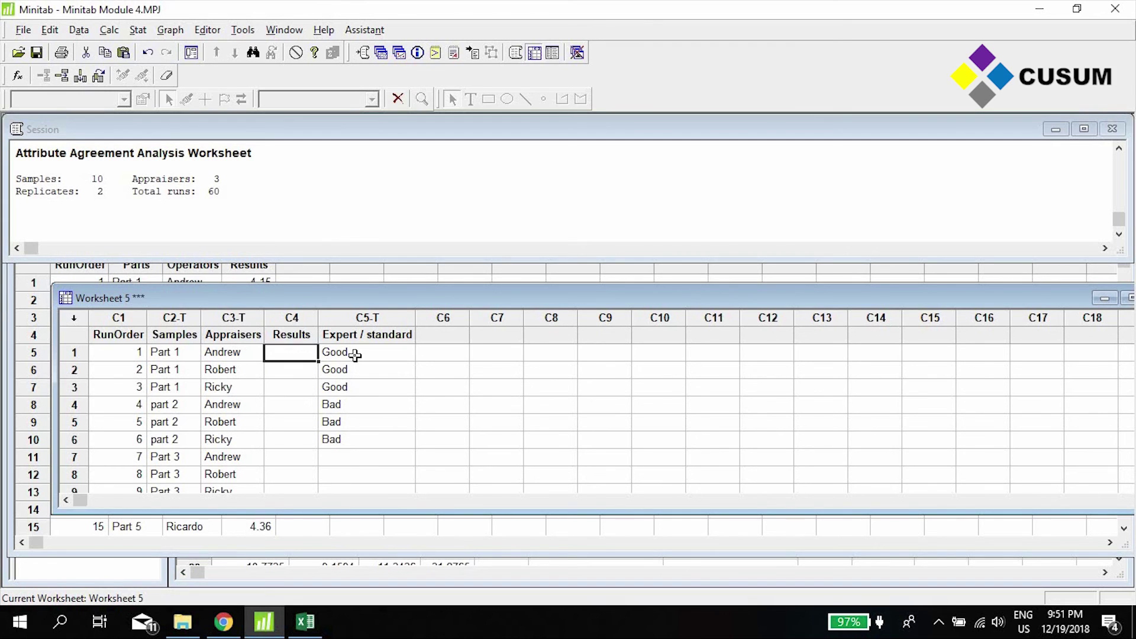
pyautogui.write('Good')
pyautogui.press('Return')
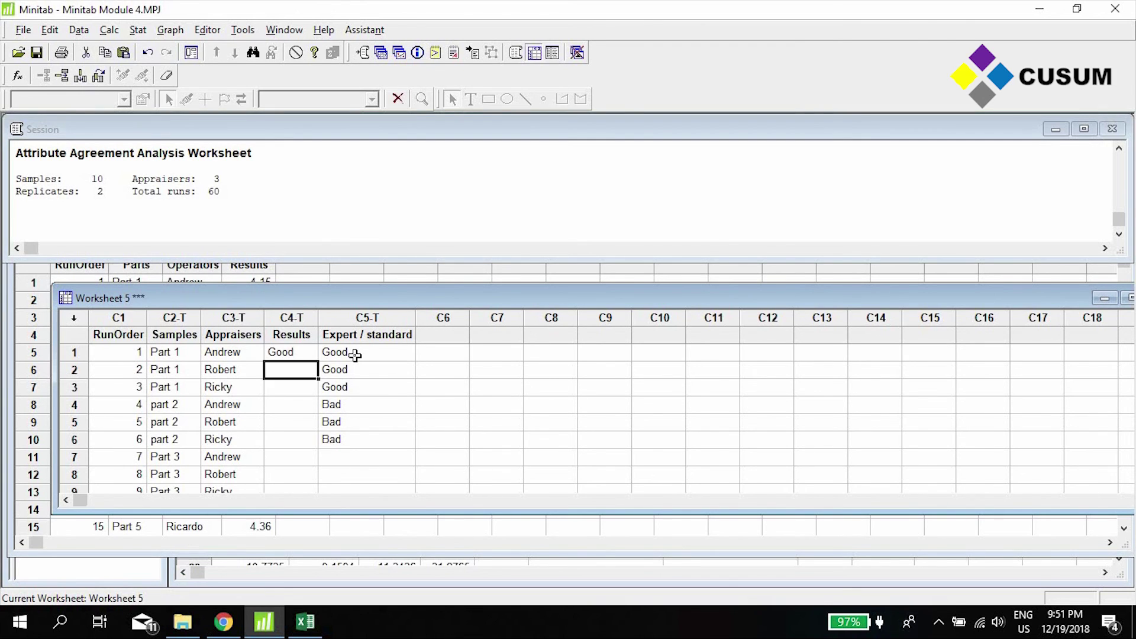
pyautogui.press('Left')
pyautogui.press('Left')
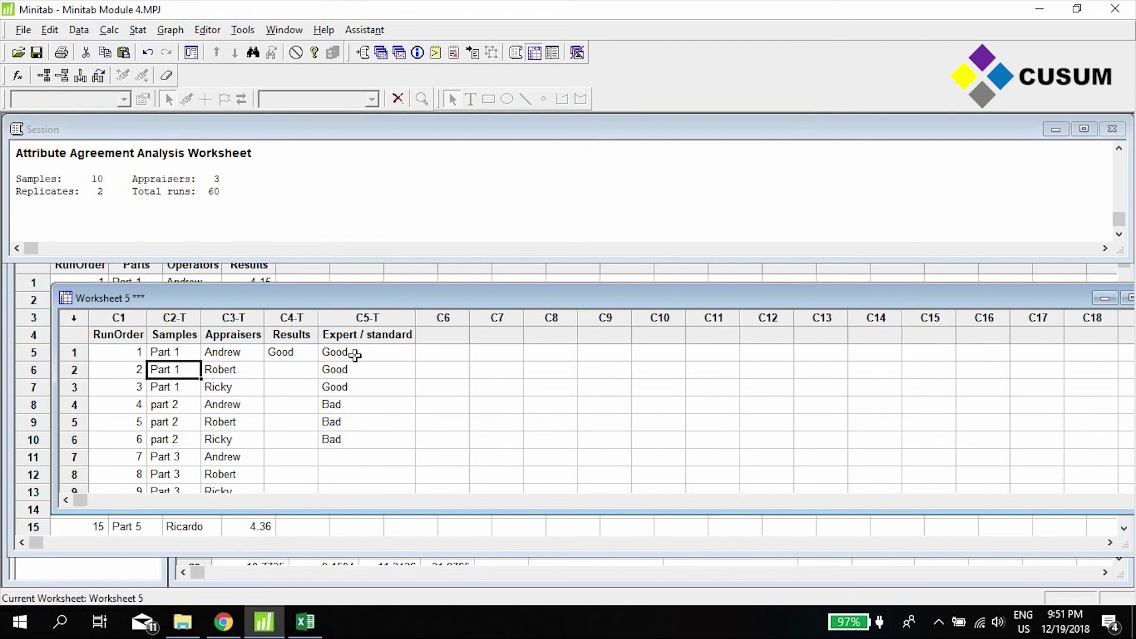
pyautogui.press('Right')
pyautogui.press('Right')
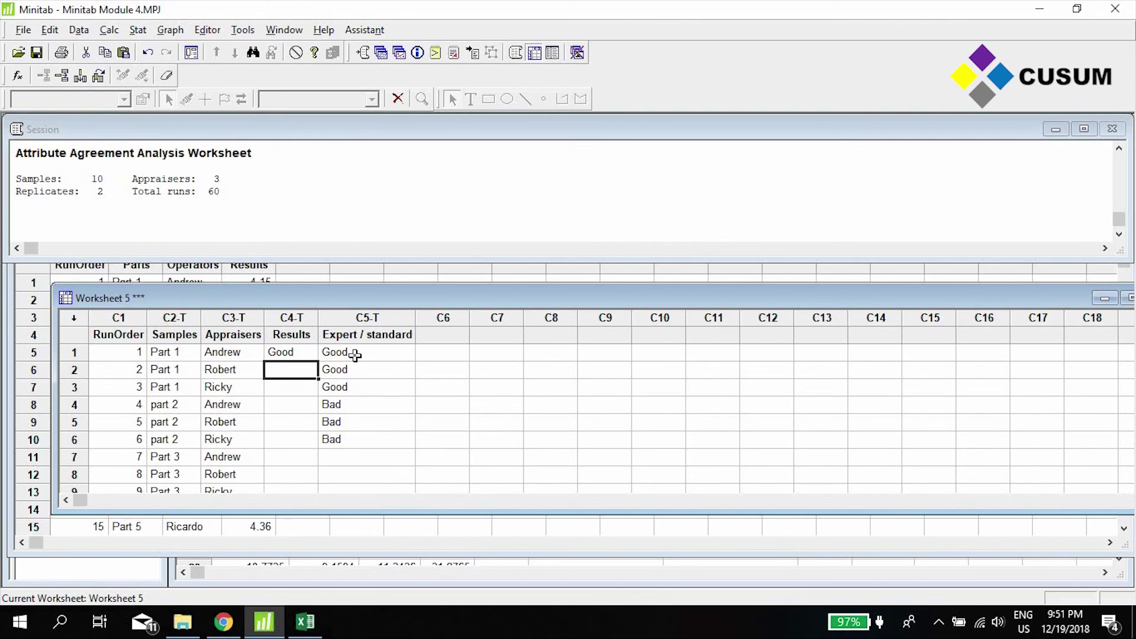
pyautogui.write('Bad')
pyautogui.press('Return')
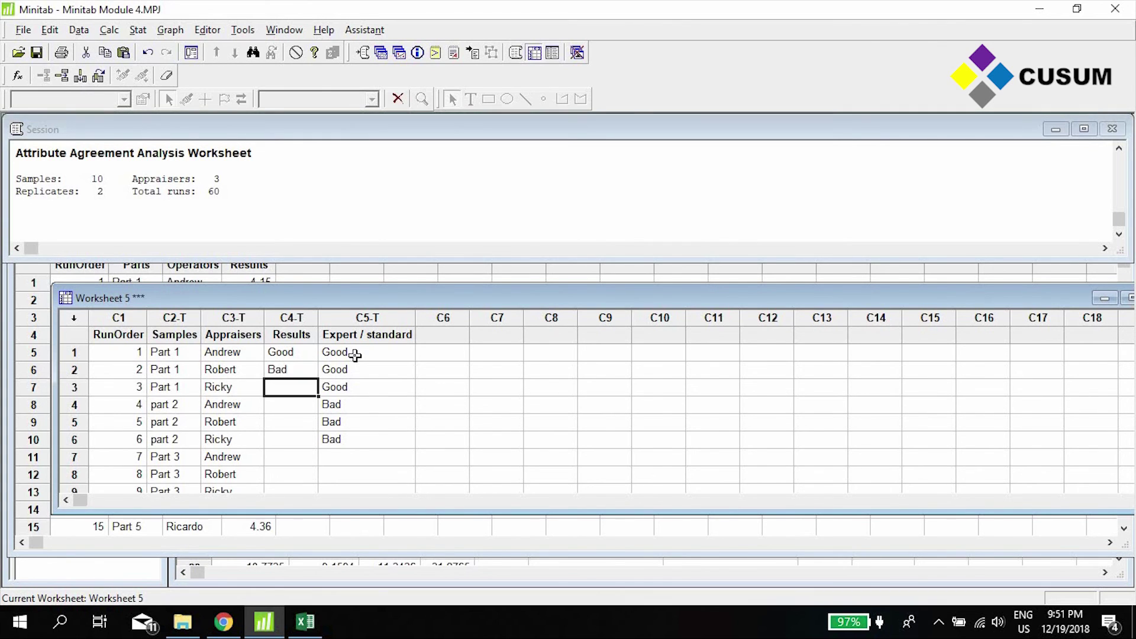
# - Examine how the part 2 sample rows are assigned to the three appraisers
pyautogui.press('Up')
pyautogui.press('Up')
pyautogui.press('Down')
pyautogui.press('Down')
pyautogui.press('Down')
pyautogui.press('Left')
pyautogui.press('Left')
pyautogui.press('Left')
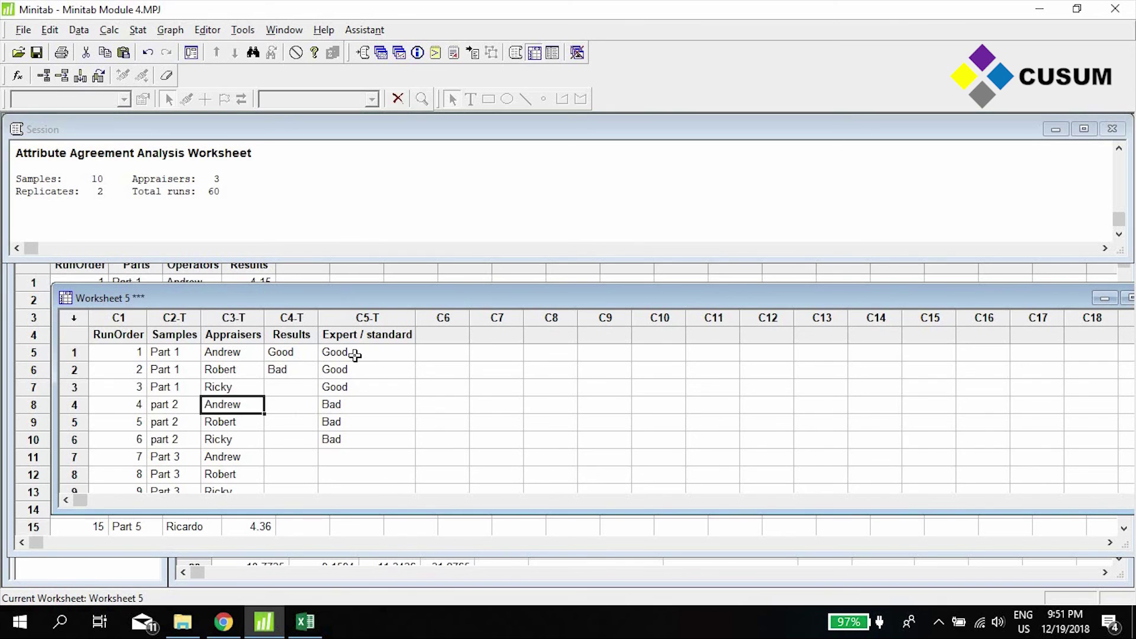
pyautogui.press('Right')
pyautogui.hotkey('shift', 'Right')
pyautogui.hotkey('shift', 'Down')
pyautogui.hotkey('shift', 'Down')
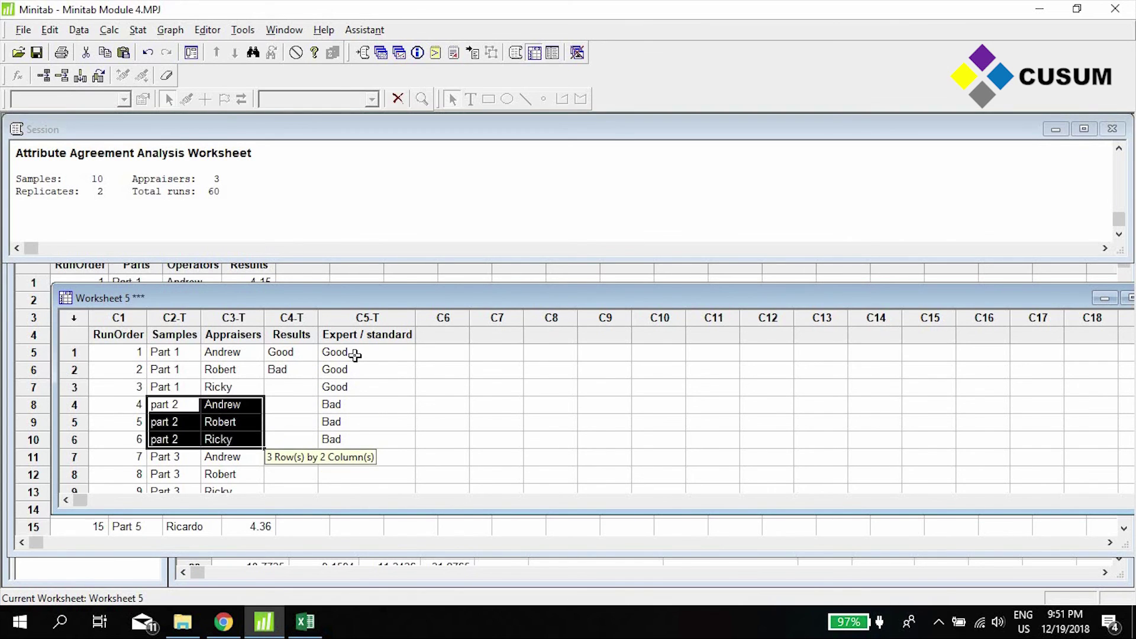
pyautogui.press('Left')
pyautogui.press('Right')
pyautogui.press('Right')
pyautogui.press('Right')
pyautogui.press('Down')
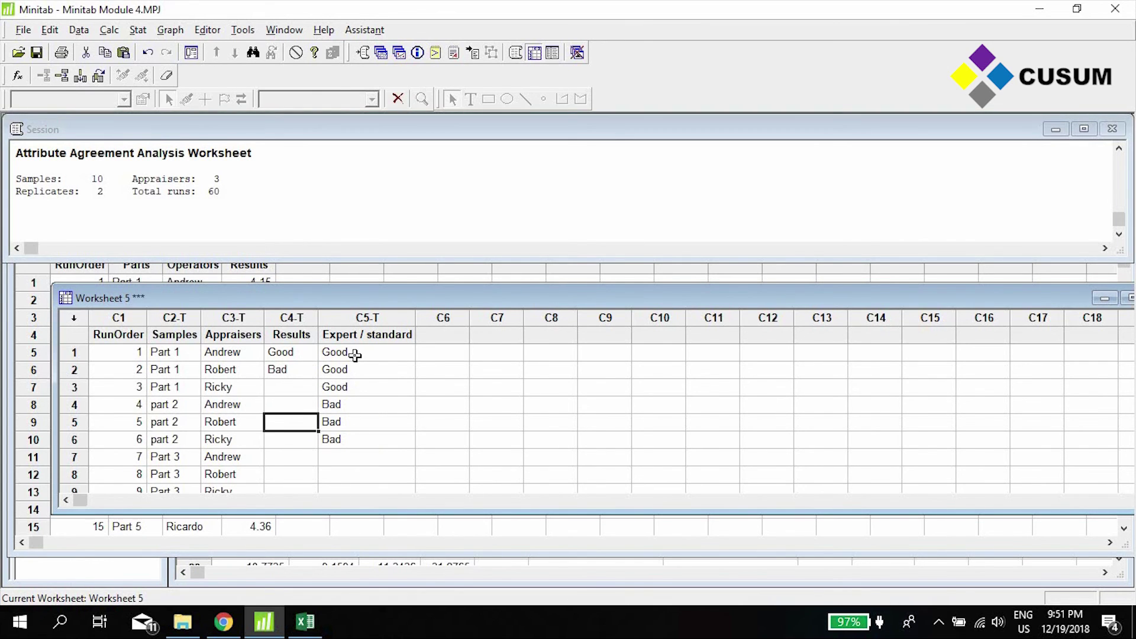
# - Look through the Results column from the part 2 rows down to the Part 5 rows and back up
pyautogui.press('Down')
pyautogui.press('Down')
pyautogui.press('Down')
pyautogui.press('Down')
pyautogui.press('Down')
pyautogui.press('Down')
pyautogui.press('Down')
pyautogui.press('Down')
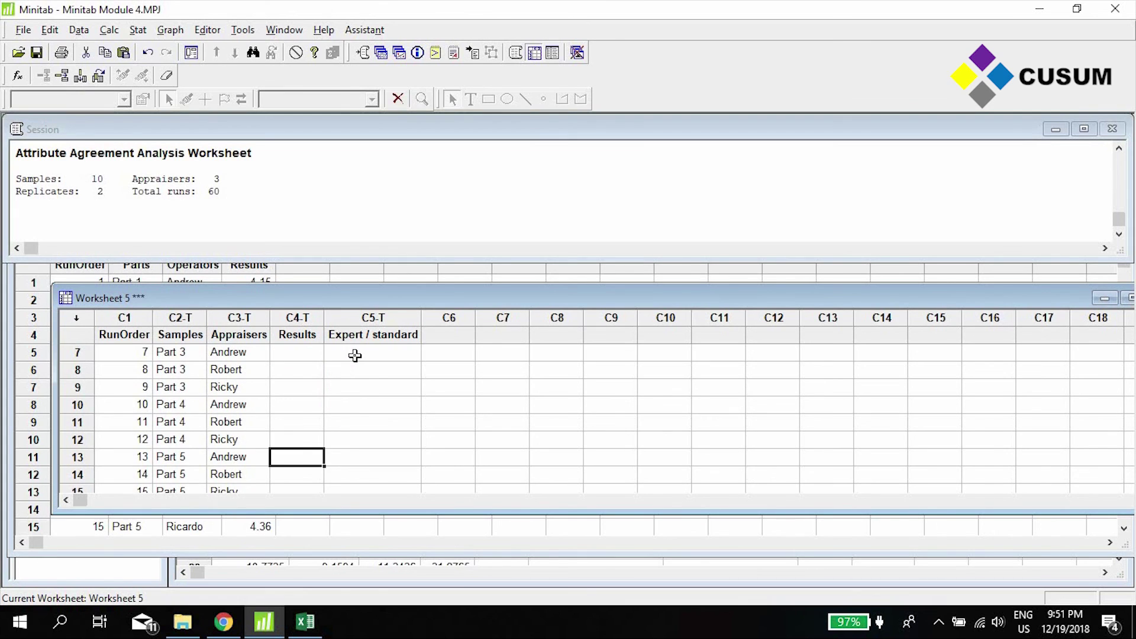
pyautogui.press('Up')
pyautogui.press('Up')
pyautogui.press('Up')
pyautogui.press('Up')
pyautogui.press('Up')
pyautogui.press('Up')
pyautogui.press('Up')
pyautogui.press('Up')
pyautogui.press('Up')
pyautogui.press('Up')
pyautogui.press('Up')
pyautogui.press('Up')
pyautogui.press('Up')
# - Examine the reference ratings in the Expert / standard column for Part 1 and part 2
pyautogui.press('Right')
pyautogui.press('Down')
pyautogui.press('Down')
pyautogui.press('Up')
pyautogui.press('Up')
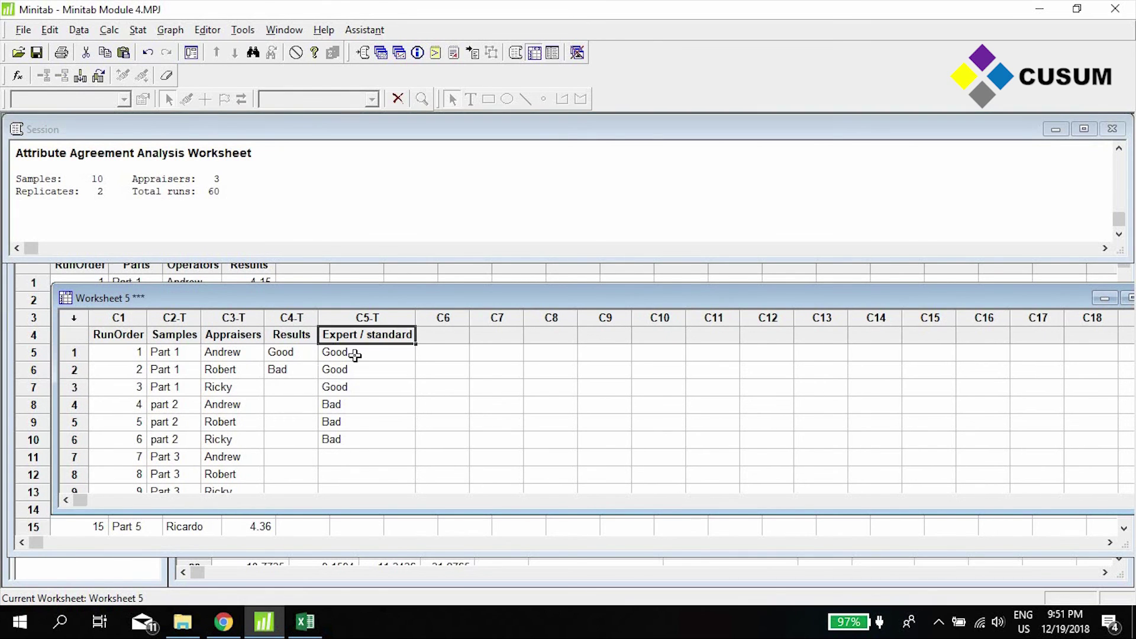
pyautogui.press('Down')
pyautogui.press('Down')
pyautogui.press('Down')
pyautogui.press('Down')
pyautogui.press('Down')
pyautogui.press('Down')
pyautogui.press('Up')
pyautogui.press('Up')
pyautogui.press('Up')
pyautogui.press('Up')
pyautogui.press('Up')
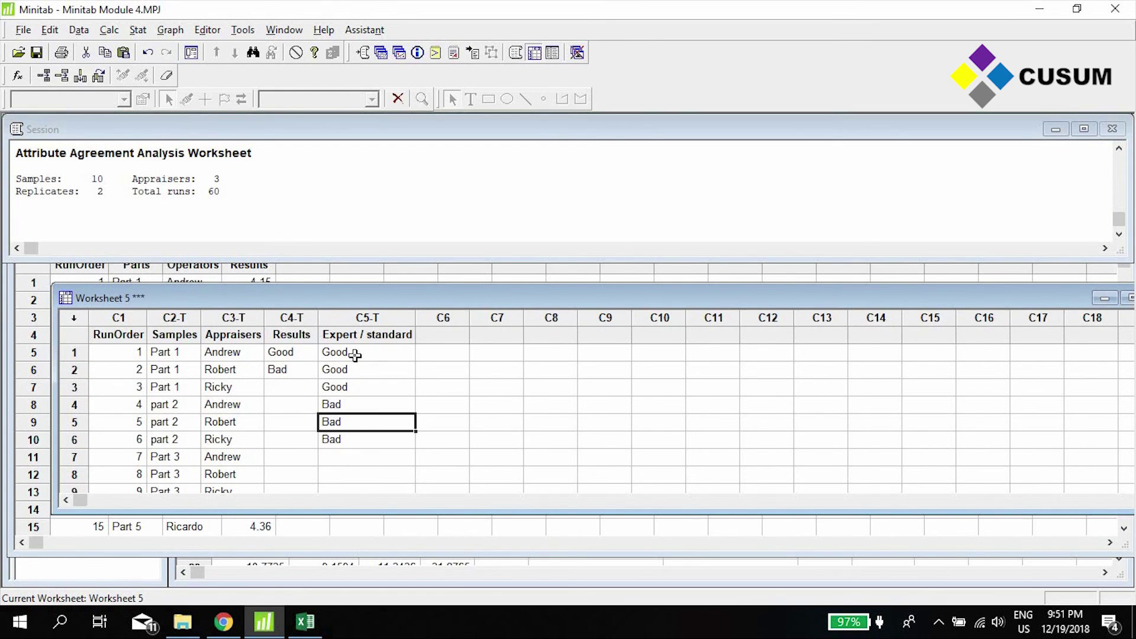
pyautogui.hotkey('shift', 'Down')
pyautogui.hotkey('shift', 'Down')
pyautogui.hotkey('shift', 'Down')
pyautogui.hotkey('shift', 'Down')
pyautogui.hotkey('shift', 'Down')
pyautogui.hotkey('shift', 'Down')
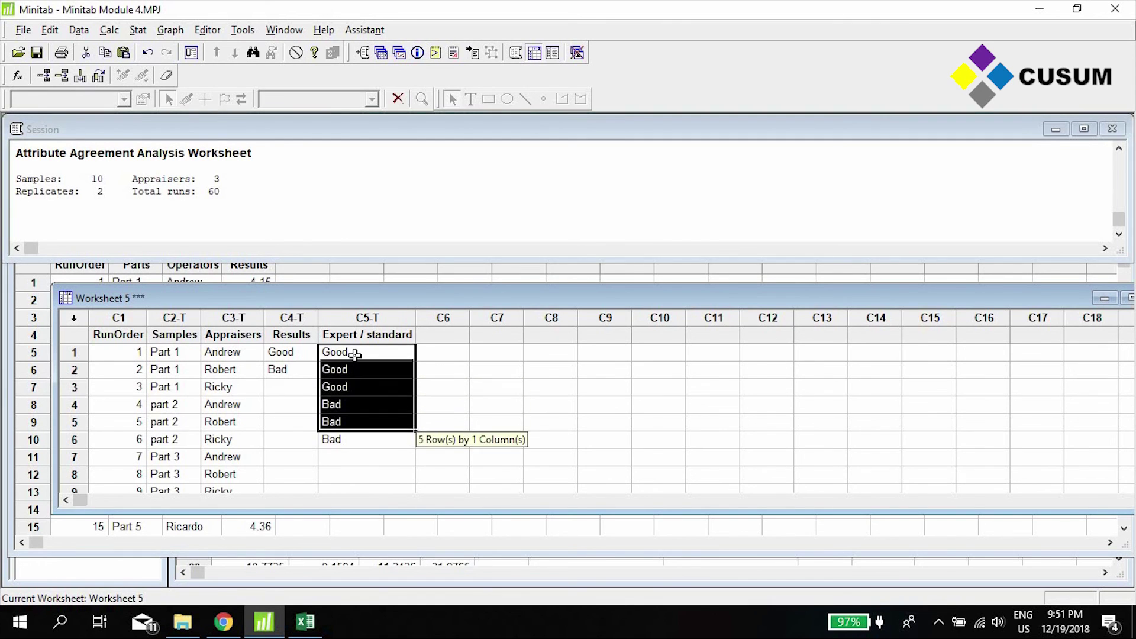
pyautogui.press('Up')
pyautogui.press('Down')
pyautogui.hotkey('shift', 'Down')
pyautogui.hotkey('shift', 'Down')
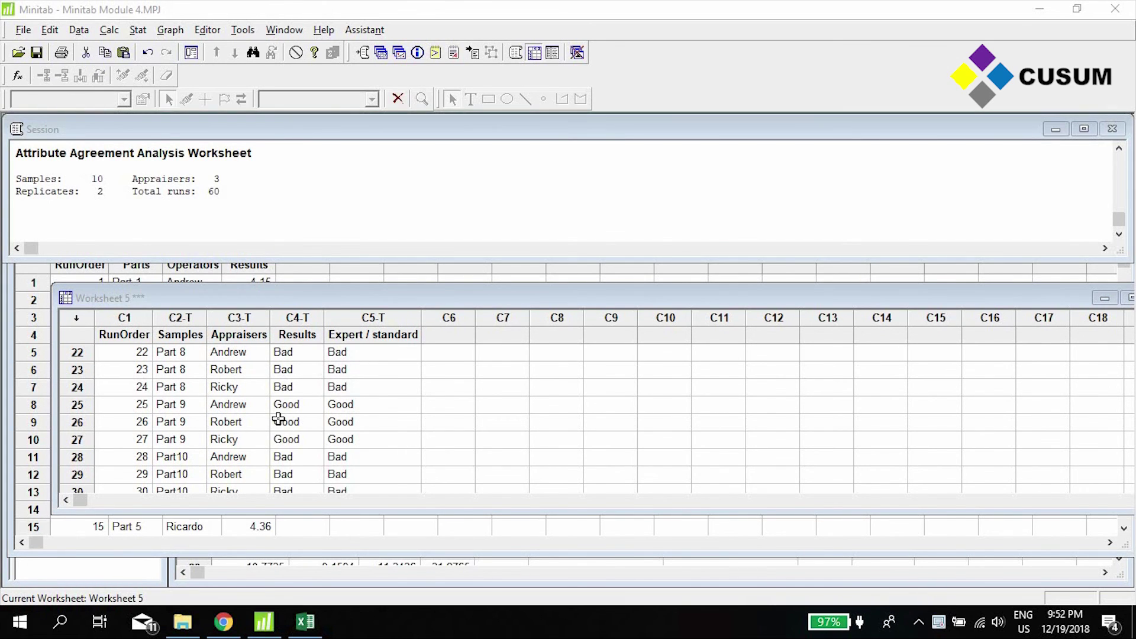
# - Run an Attribute Agreement Analysis with Results as attribute column, Samples, Appraisers, and Expert / standard as the known standard
pyautogui.click(142, 33)
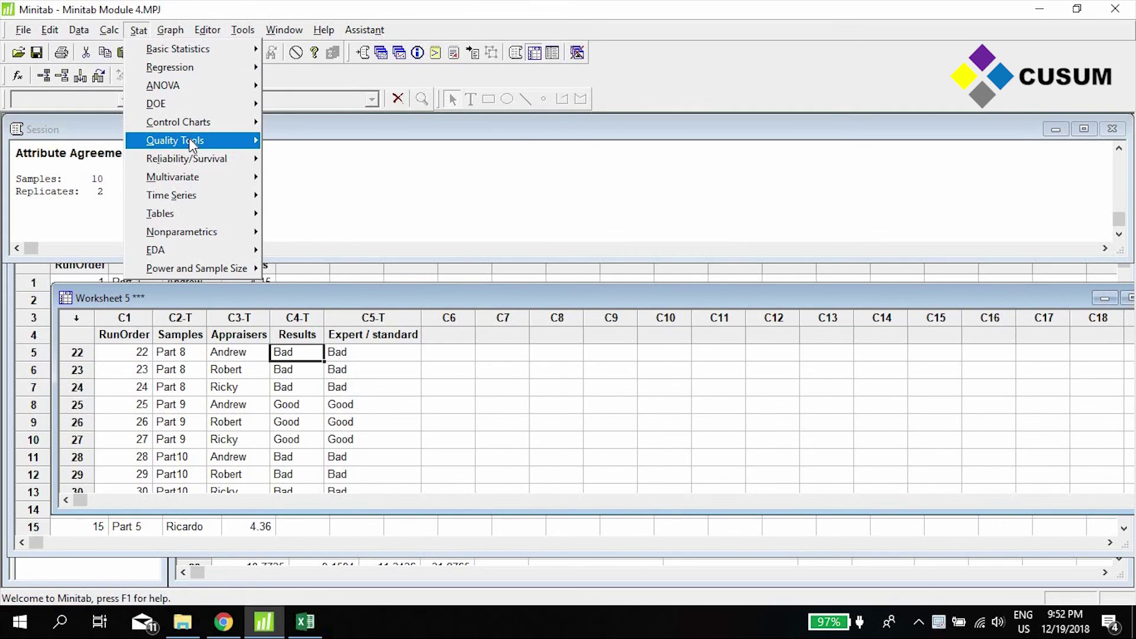
pyautogui.moveTo(177, 141)
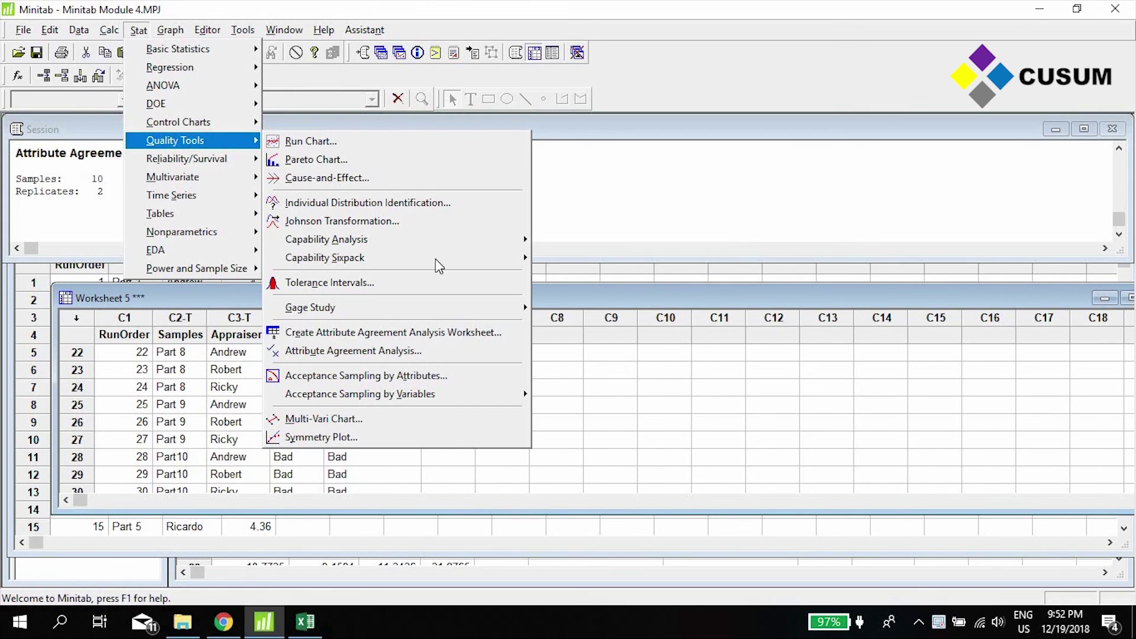
pyautogui.click(425, 351)
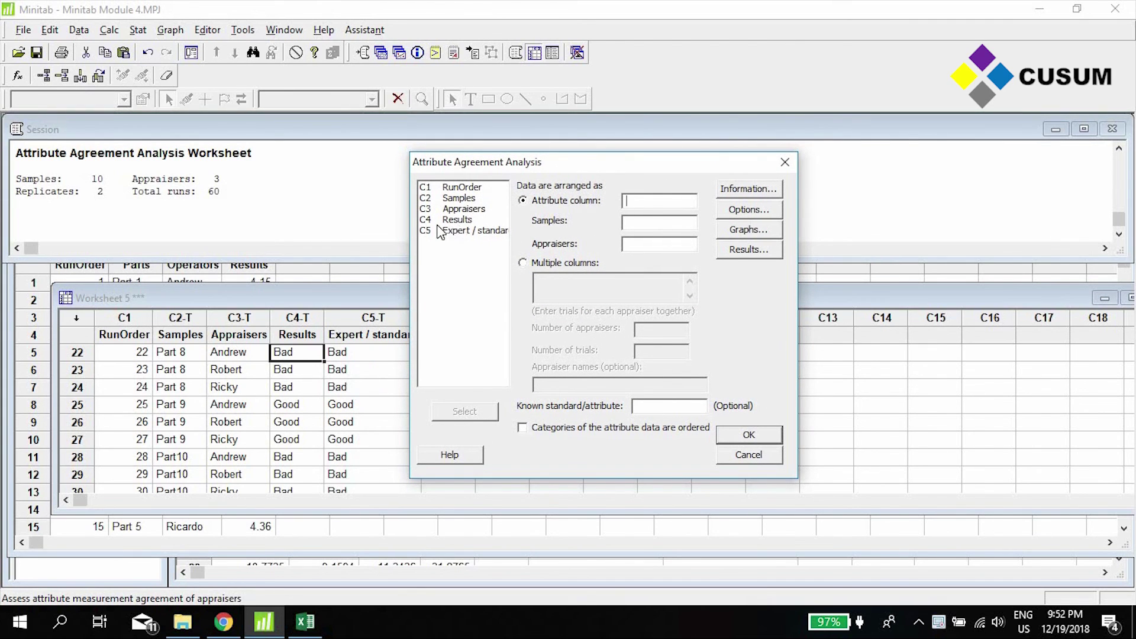
pyautogui.doubleClick(456, 220)
pyautogui.doubleClick(455, 210)
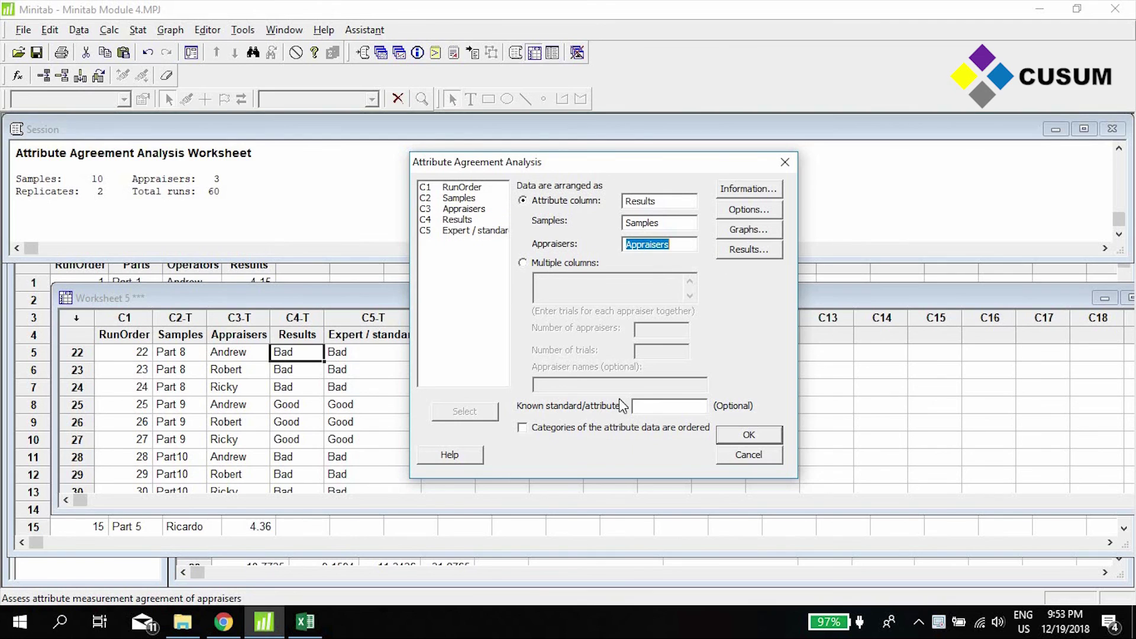
pyautogui.click(658, 403)
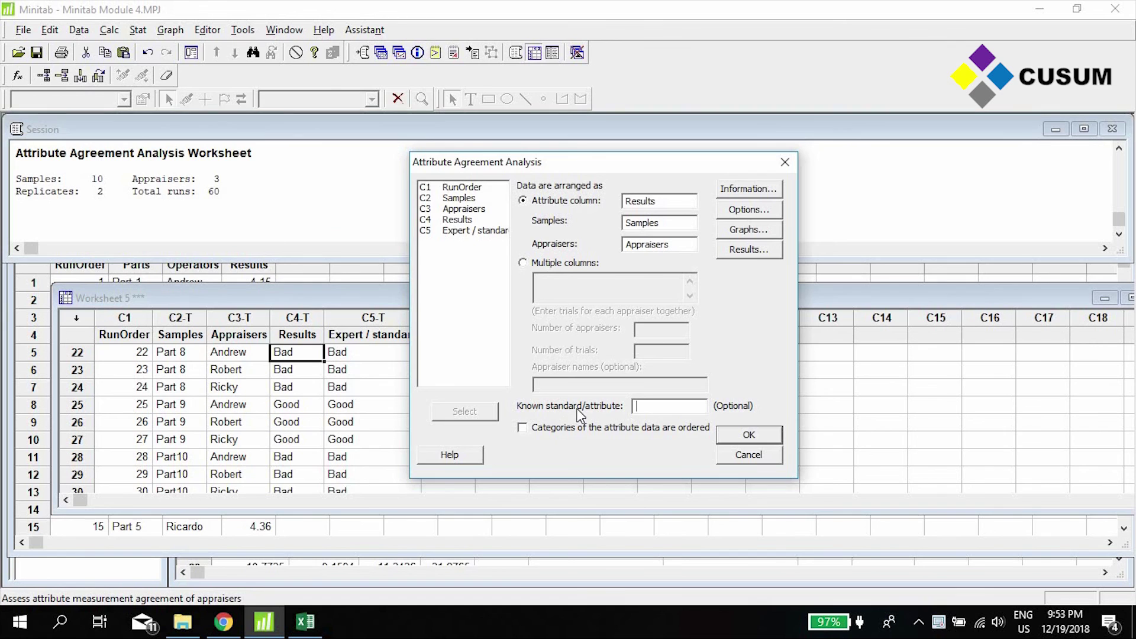
pyautogui.doubleClick(485, 233)
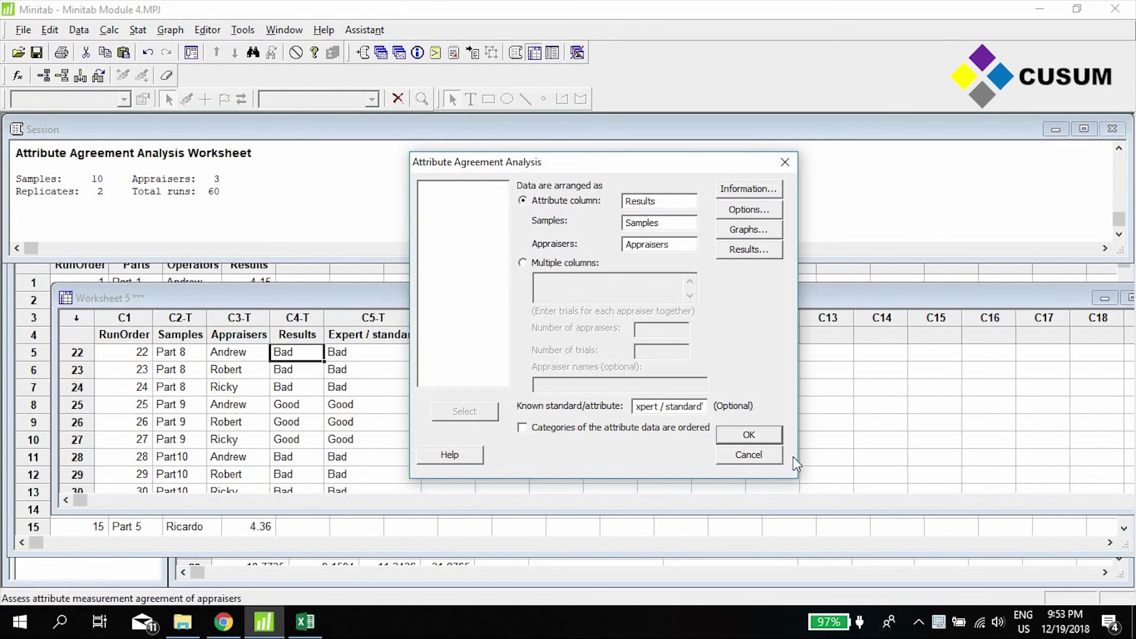
pyautogui.click(748, 437)
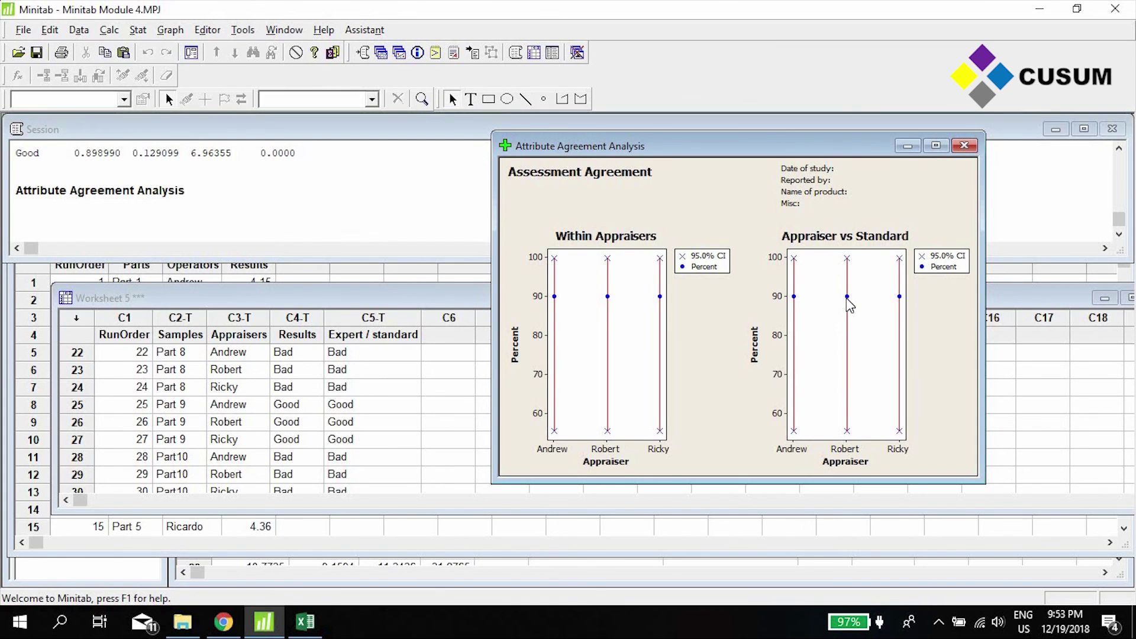
# - Review the Appraiser vs Standard chart, and enlarge the Session window downward to show more of the analysis output
pyautogui.moveTo(900, 297)
pyautogui.click(782, 342)
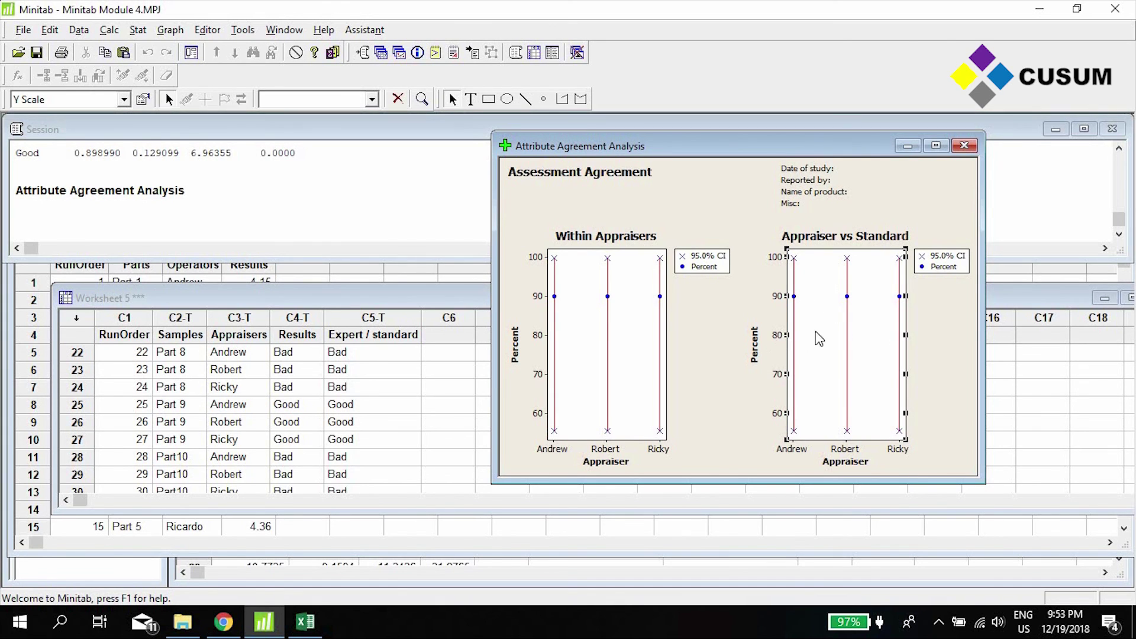
pyautogui.click(390, 228)
pyautogui.moveTo(410, 260); pyautogui.dragTo(428, 473)
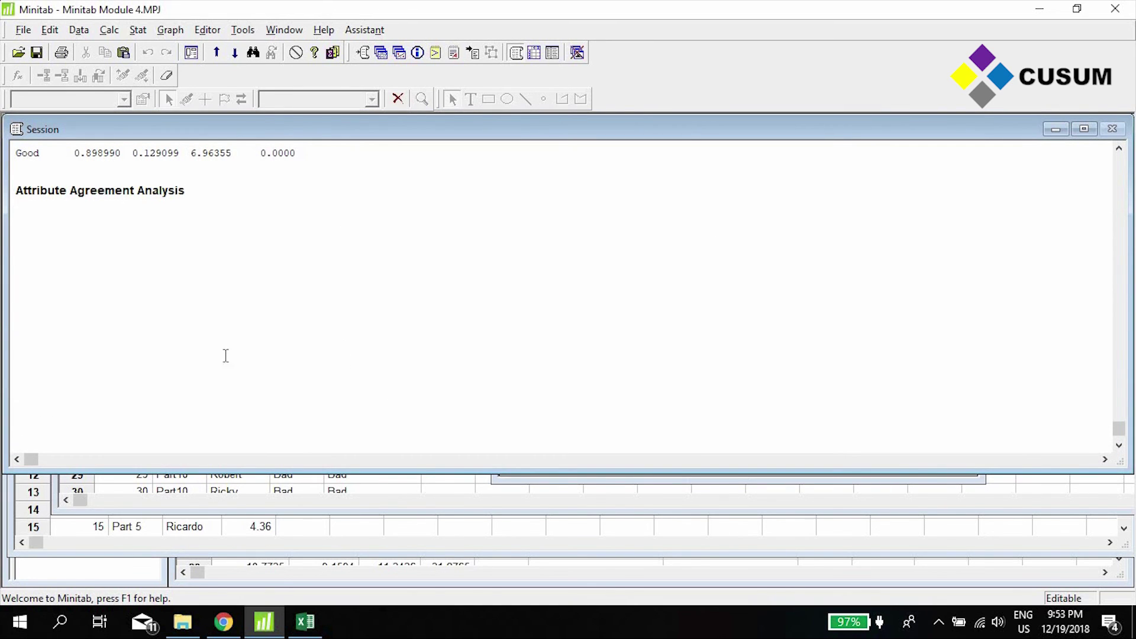
# - Examine the Between Appraisers and All Appraisers vs Standard agreement results and kappa statistics in the session output
pyautogui.scroll(10, 225, 355)
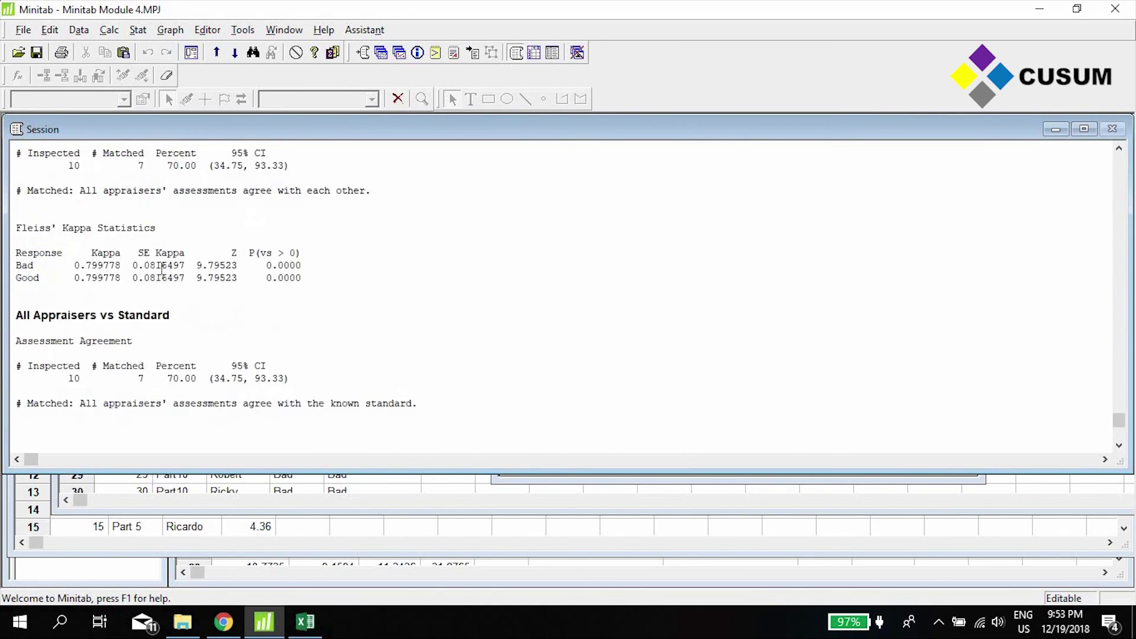
pyautogui.scroll(4, 162, 268)
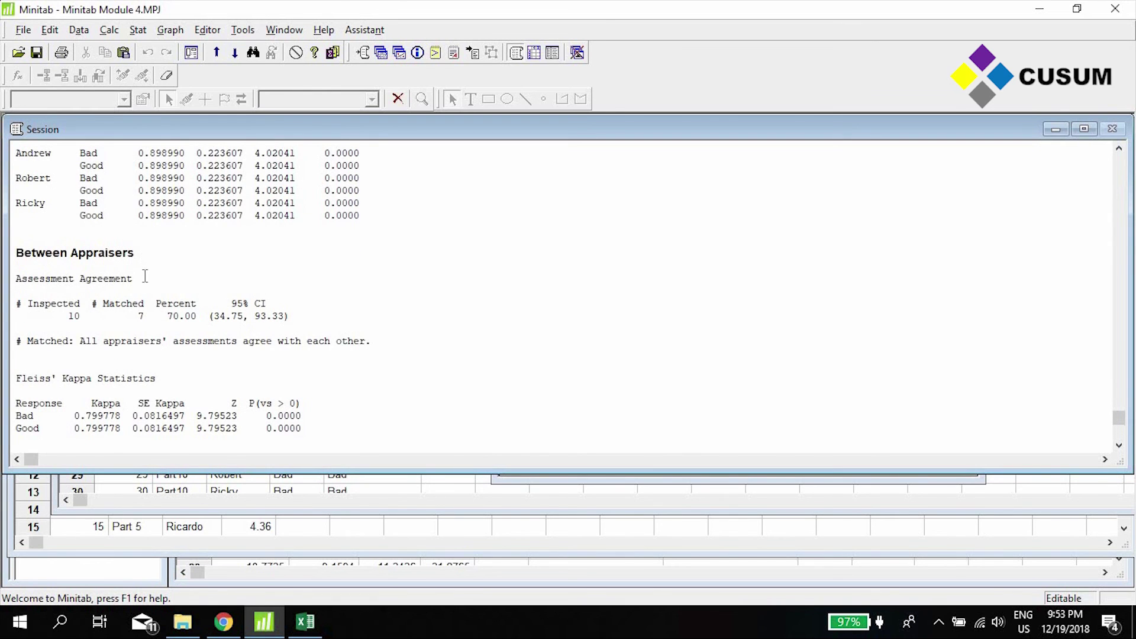
pyautogui.scroll(-5, 145, 277)
pyautogui.moveTo(173, 277); pyautogui.dragTo(3, 274)
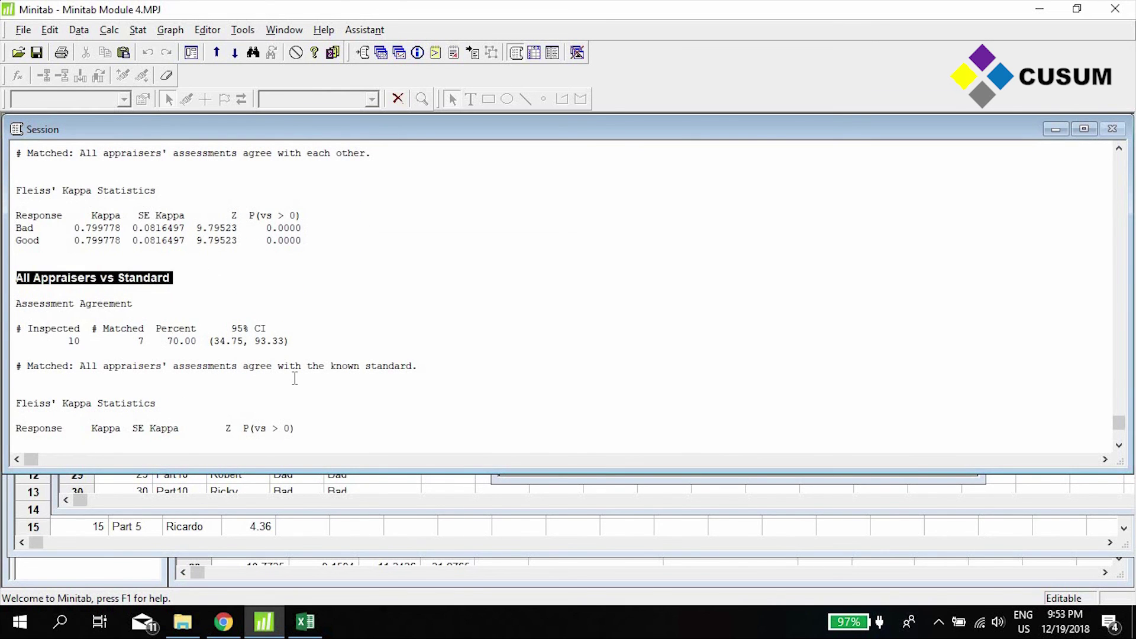
pyautogui.scroll(-3, 233, 348)
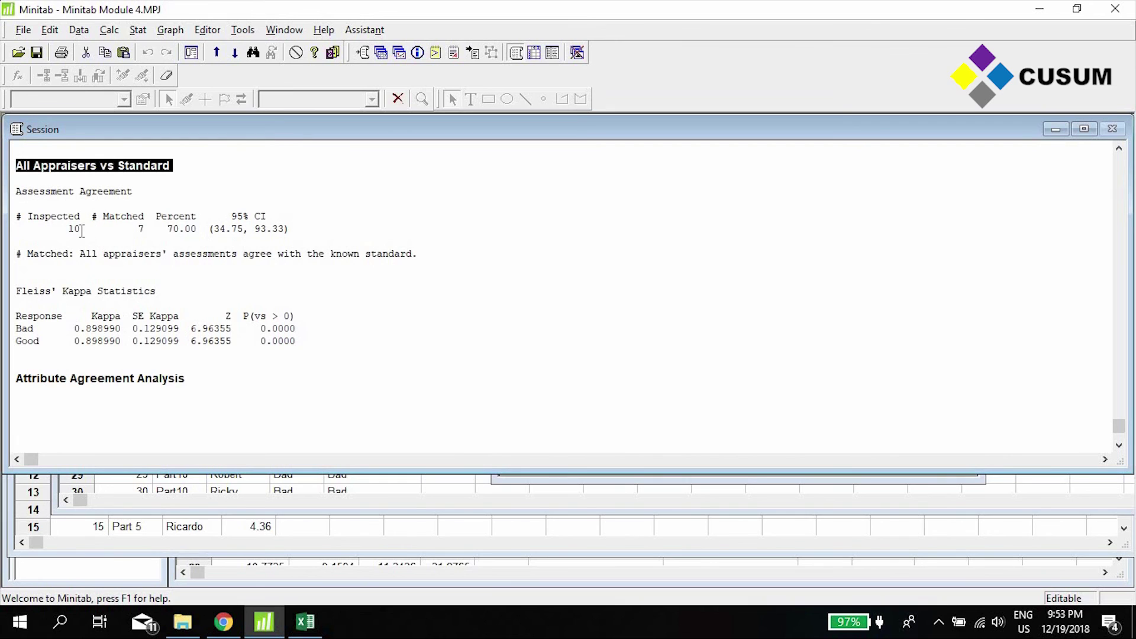
pyautogui.moveTo(47, 231); pyautogui.dragTo(162, 231)
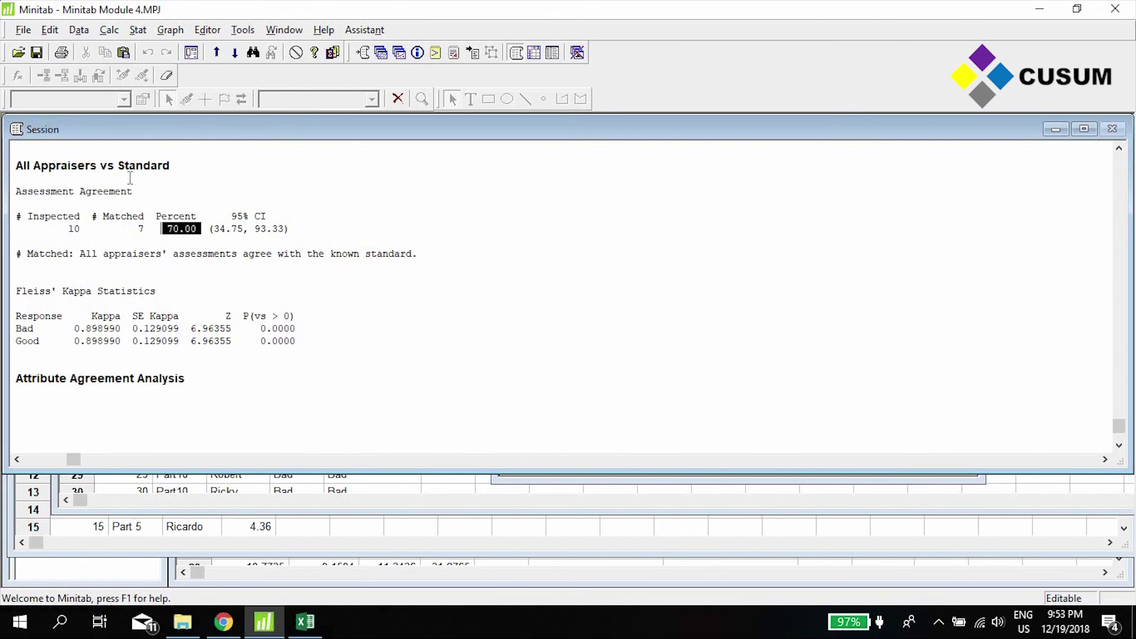
pyautogui.scroll(-2, 211, 293)
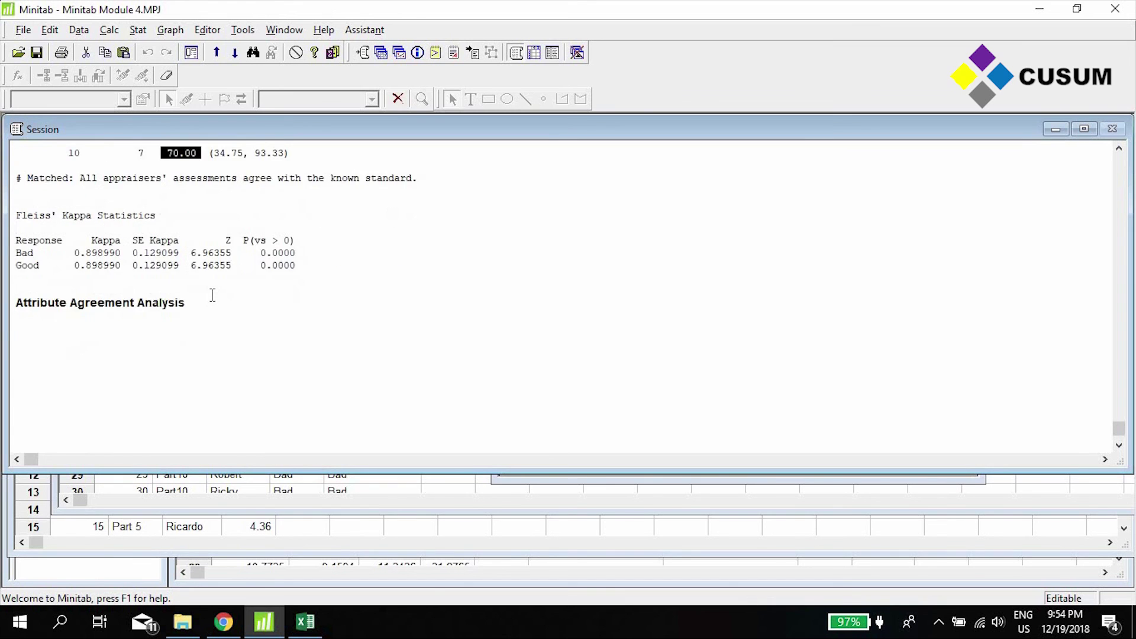
pyautogui.scroll(-1, 211, 294)
# - Examine the Each Appraiser vs Standard assessment agreement table, including the match percentages and 95% confidence intervals
pyautogui.scroll(5, 158, 367)
pyautogui.scroll(13, 111, 390)
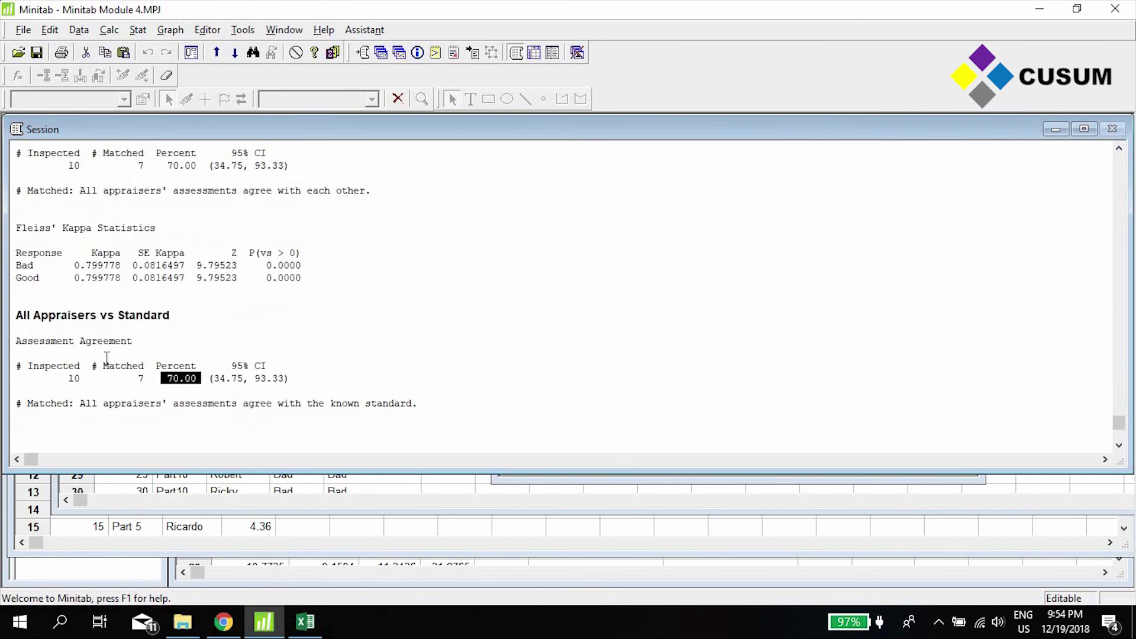
pyautogui.scroll(6, 107, 352)
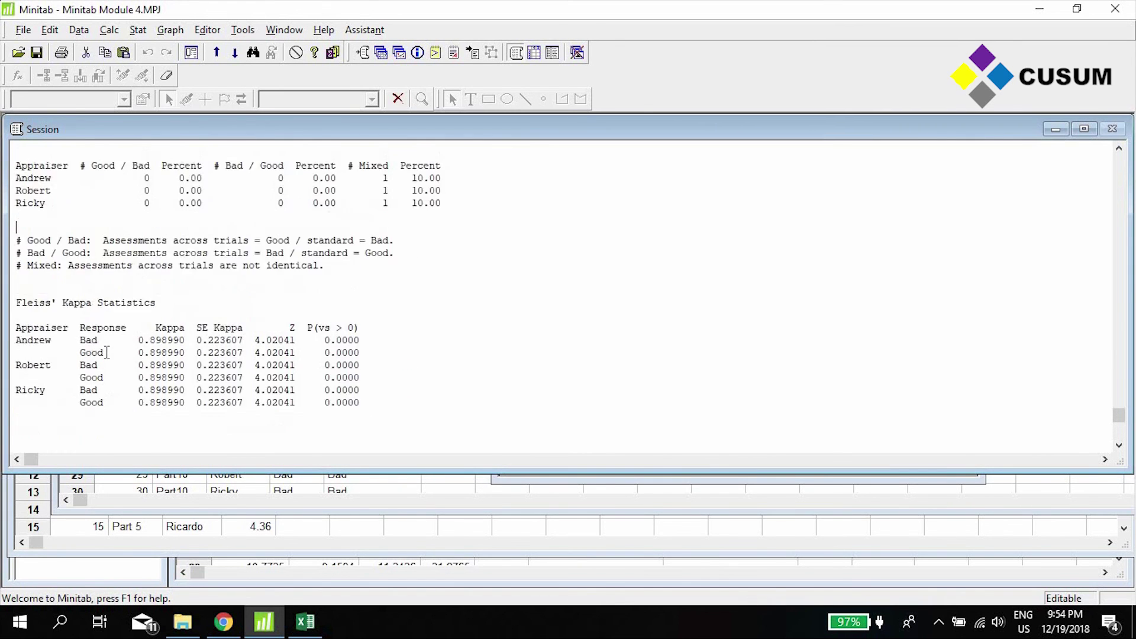
pyautogui.scroll(2, 140, 287)
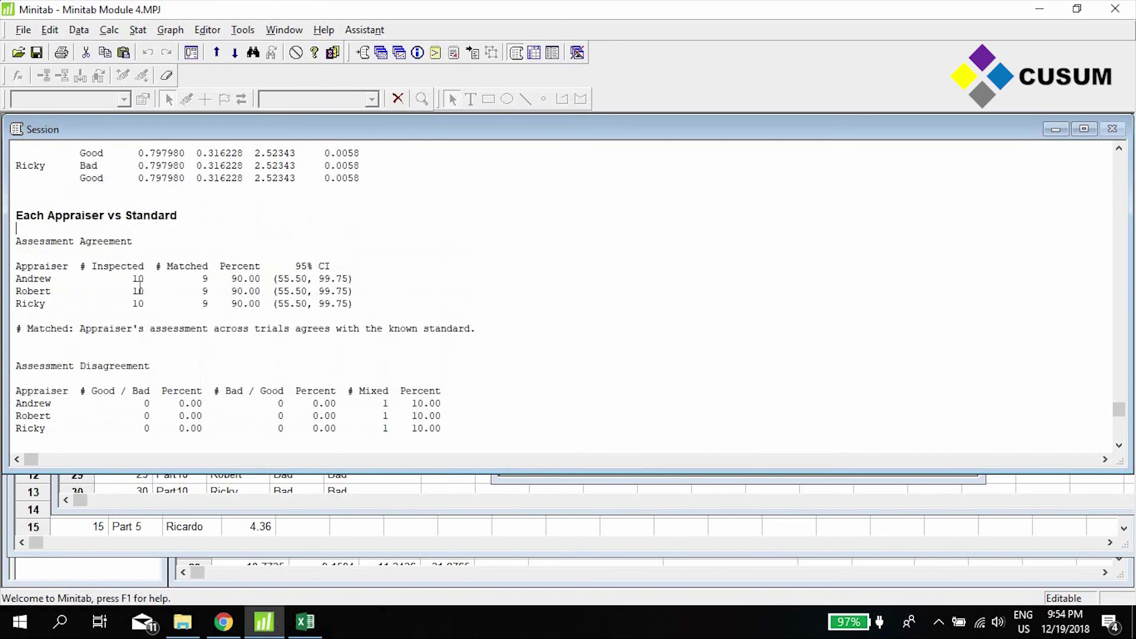
pyautogui.moveTo(39, 210)
pyautogui.mouseDown()
pyautogui.moveTo(5, 215)
pyautogui.moveTo(45, 204)
pyautogui.moveTo(45, 228)
pyautogui.mouseUp()
pyautogui.scroll(-2, 66, 213)
pyautogui.click(17, 214)
pyautogui.moveTo(229, 188); pyautogui.dragTo(219, 228)
pyautogui.click(236, 203)
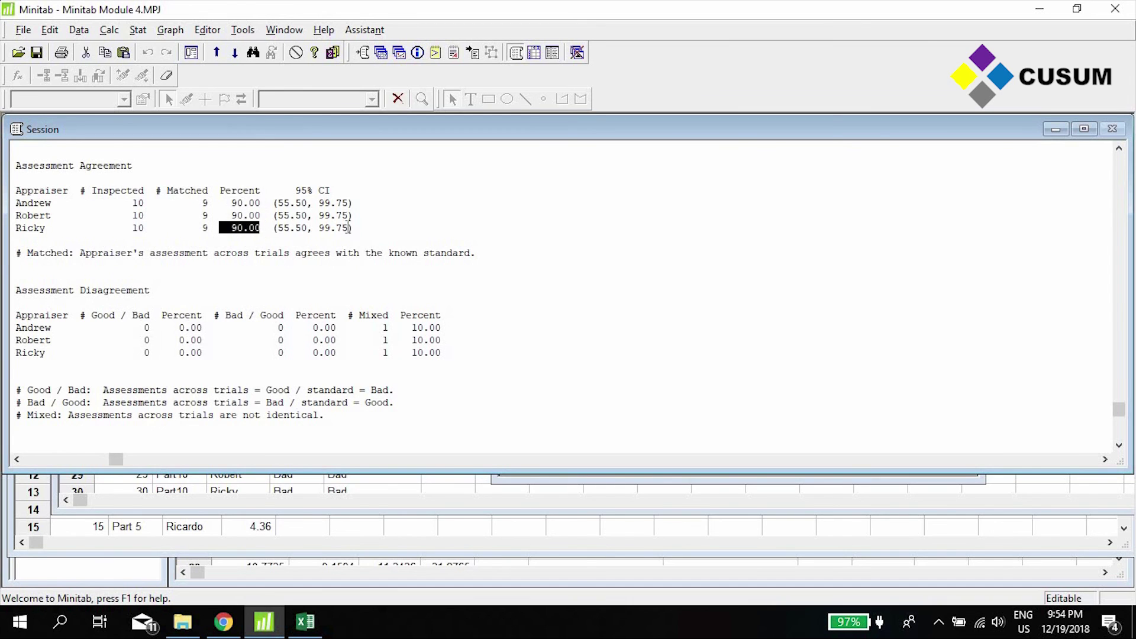
pyautogui.moveTo(348, 228); pyautogui.dragTo(7, 166)
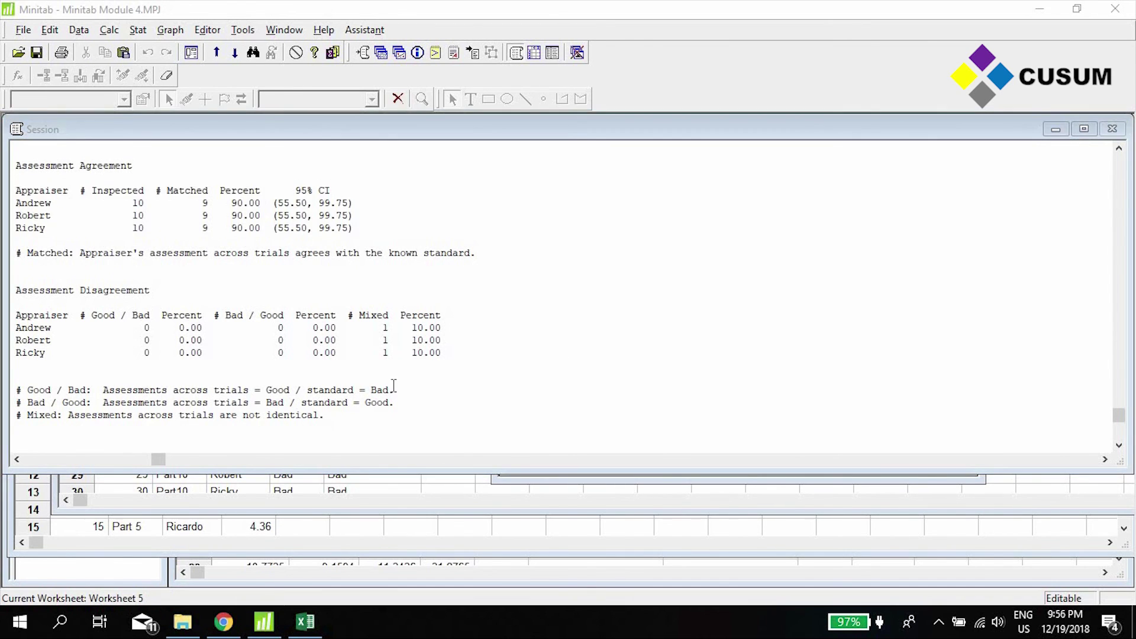
pyautogui.click(141, 31)
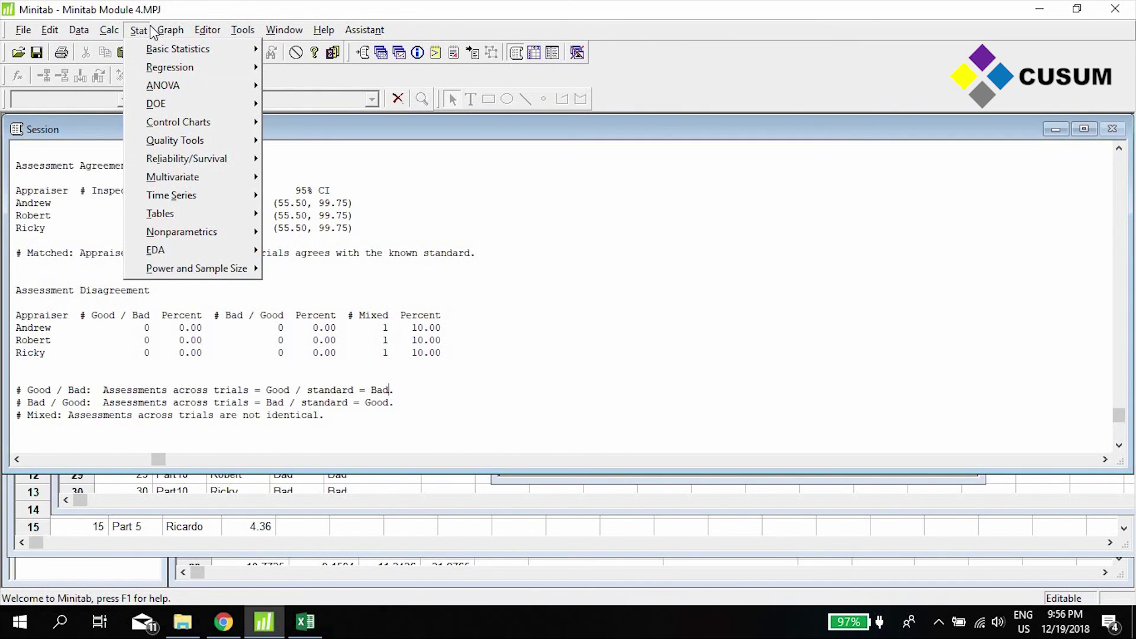
pyautogui.moveTo(170, 30)
pyautogui.press('Escape')
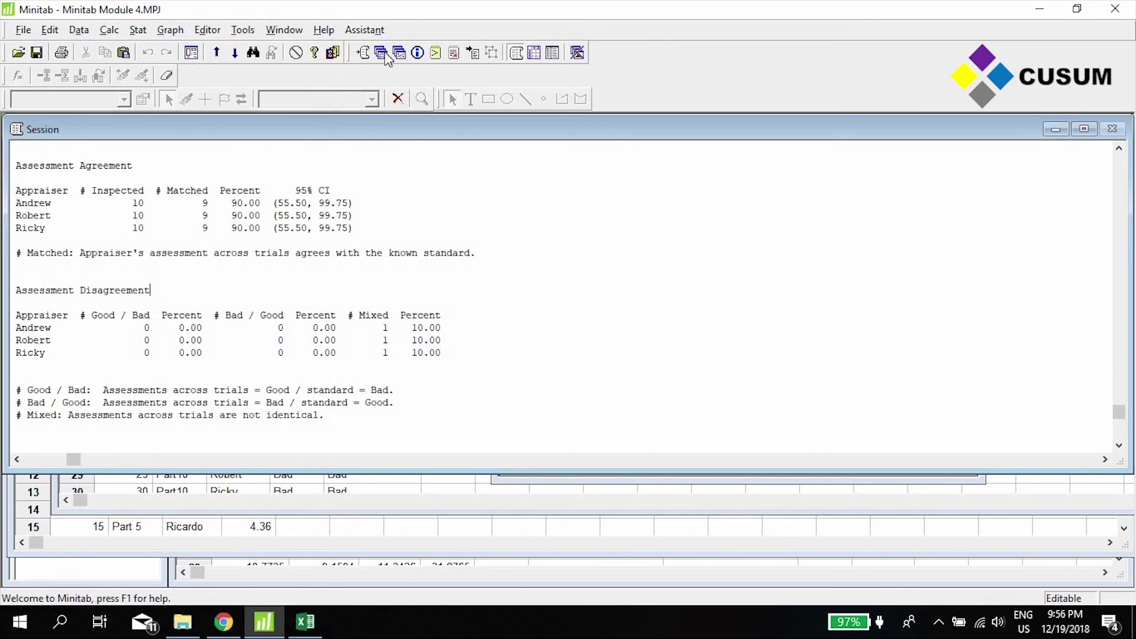
# - Show the project's worksheets folder and open the Sample Data worksheet at its Supplier 1 column
pyautogui.click(534, 53)
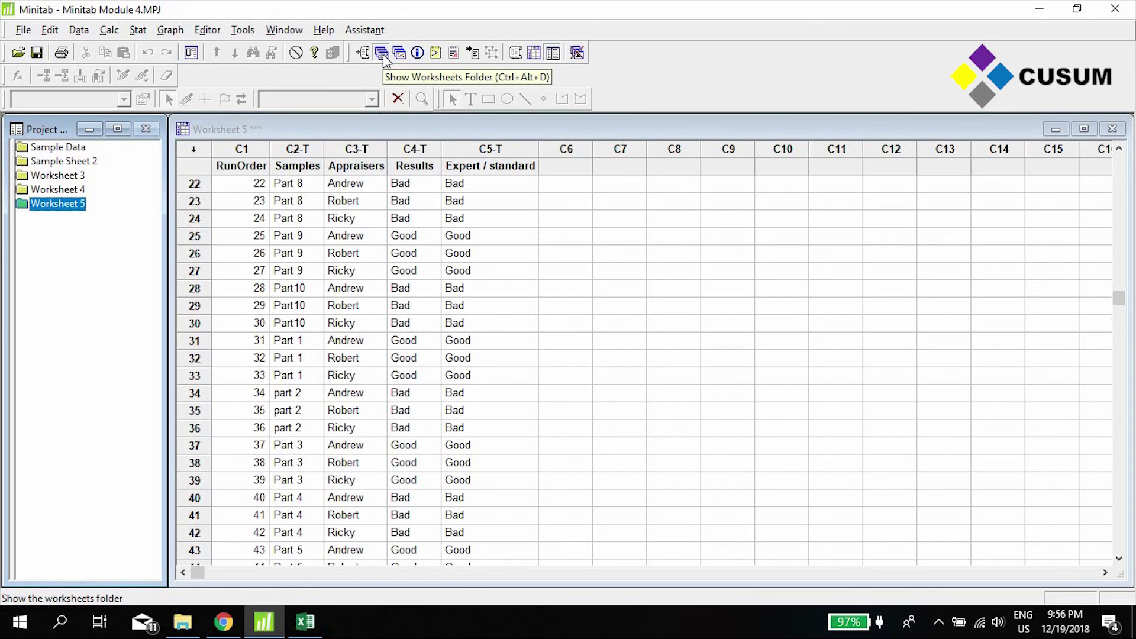
pyautogui.click(65, 149)
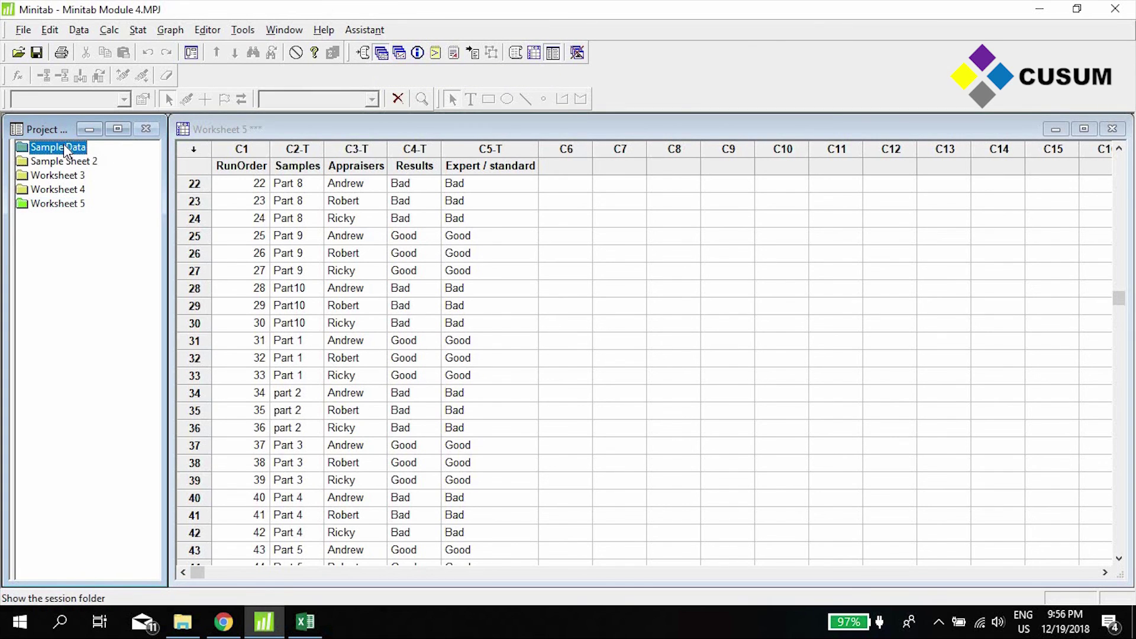
pyautogui.doubleClick(65, 149)
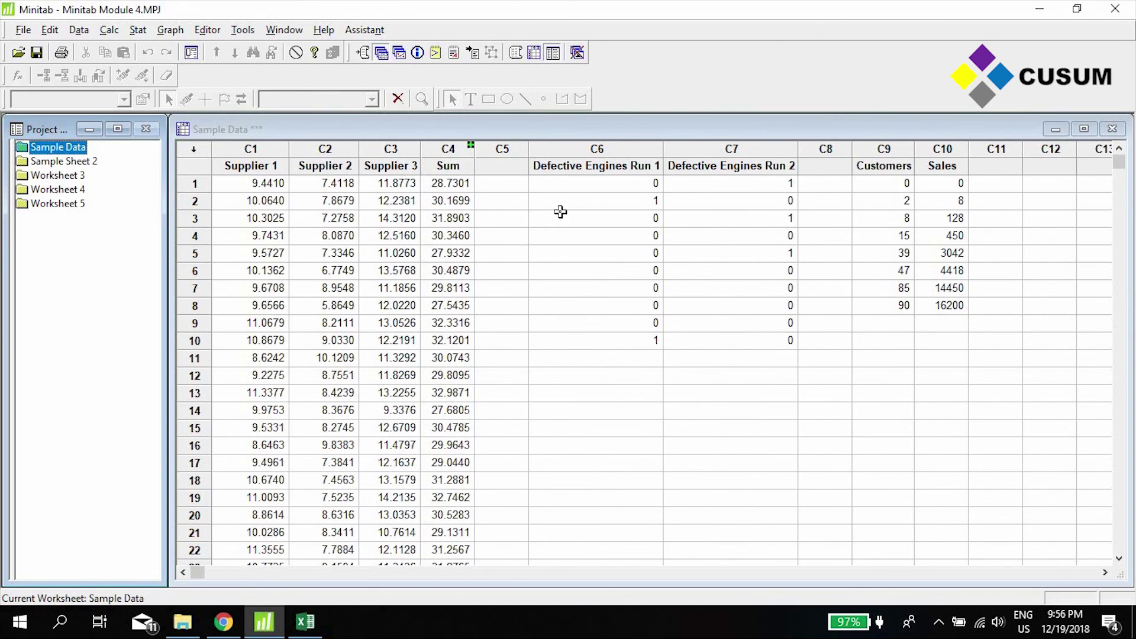
pyautogui.click(269, 165)
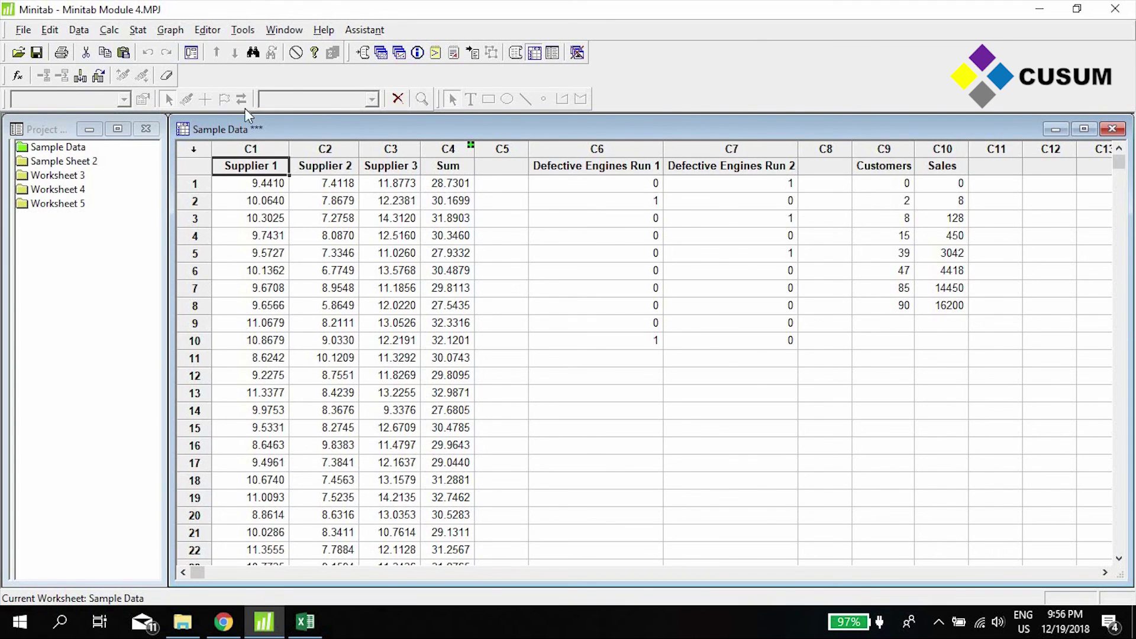
# - Create simple histograms of Supplier 1, Supplier 2 and Supplier 3
pyautogui.click(171, 30)
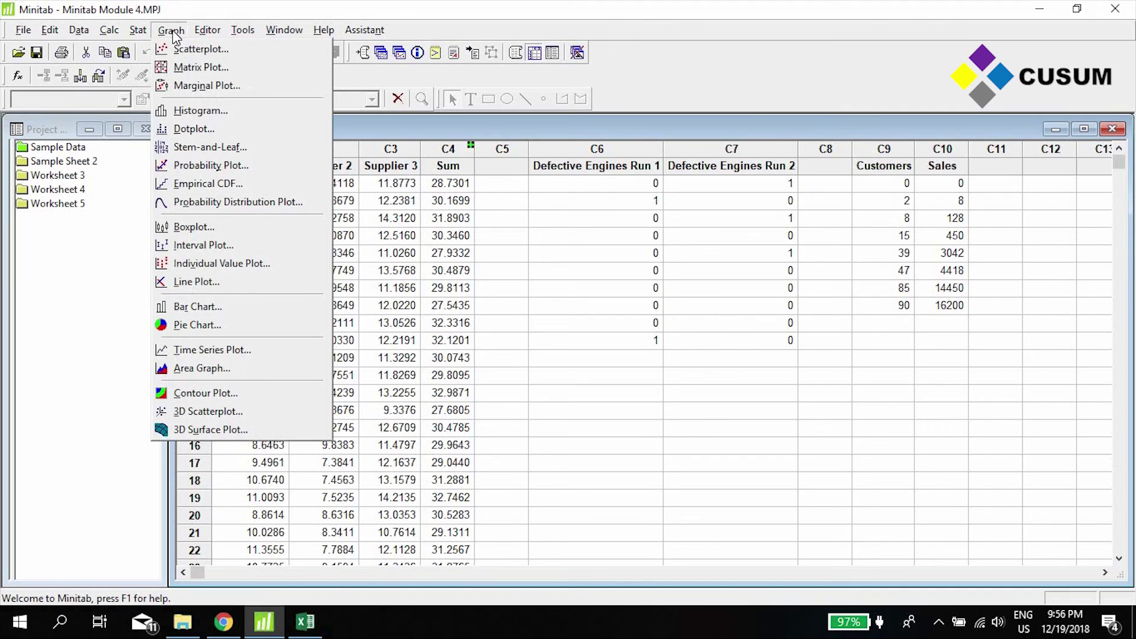
pyautogui.click(228, 109)
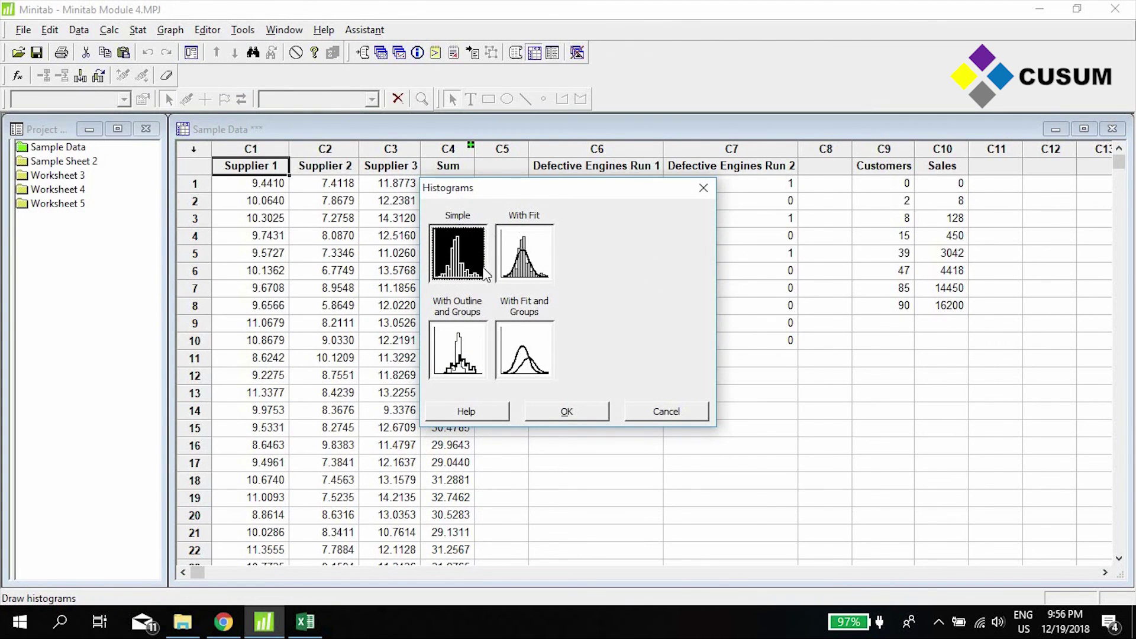
pyautogui.click(567, 413)
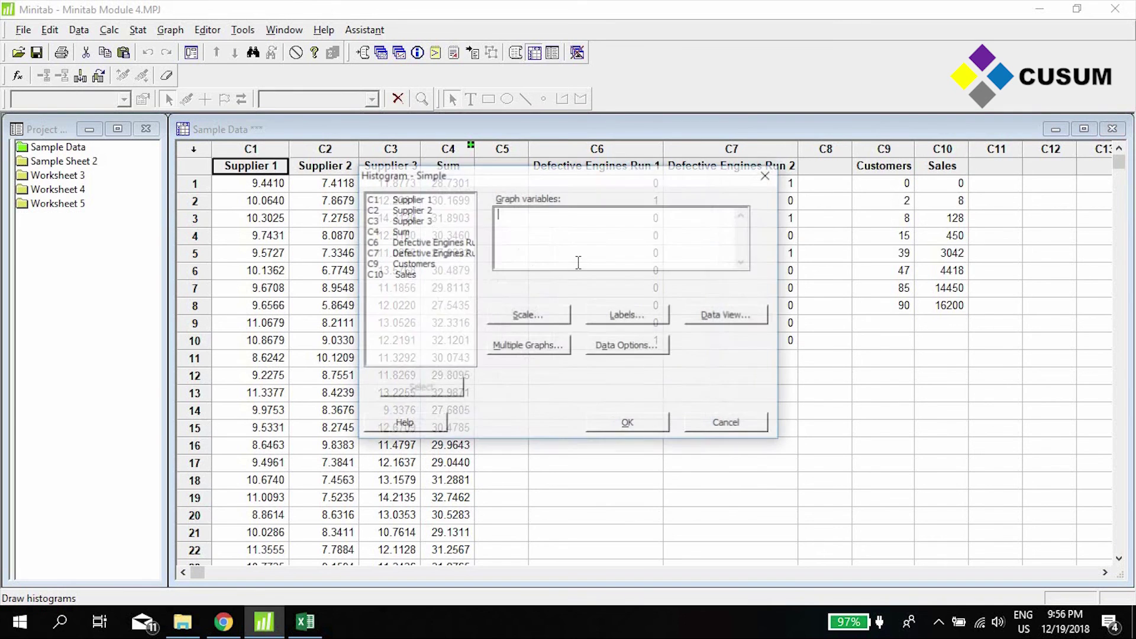
pyautogui.doubleClick(424, 200)
pyautogui.doubleClick(426, 210)
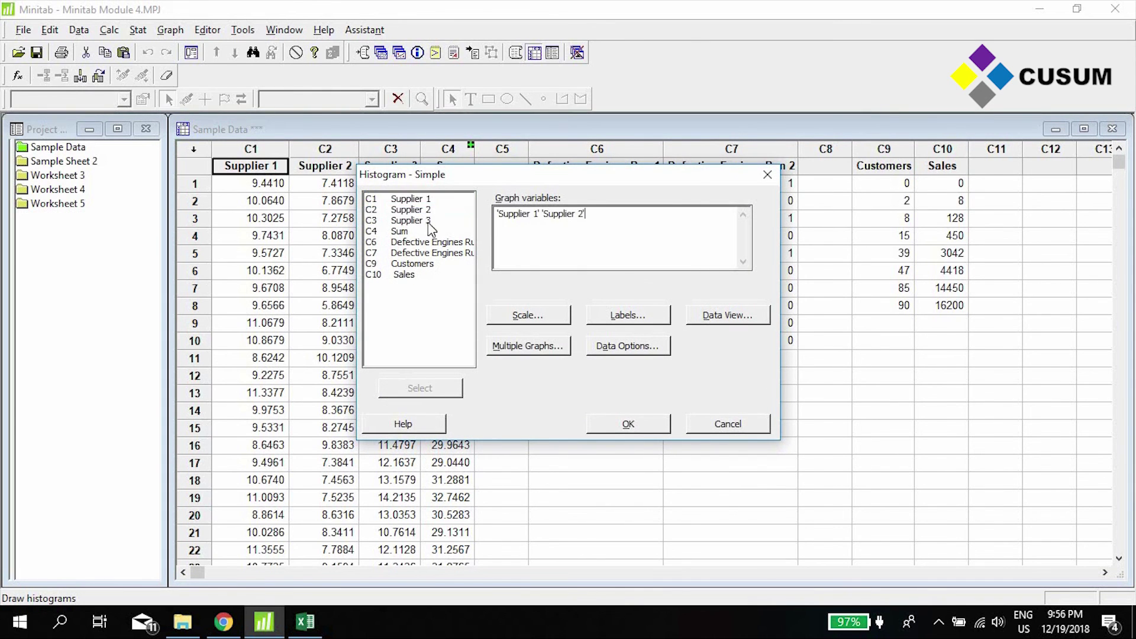
pyautogui.doubleClick(429, 221)
pyautogui.click(650, 421)
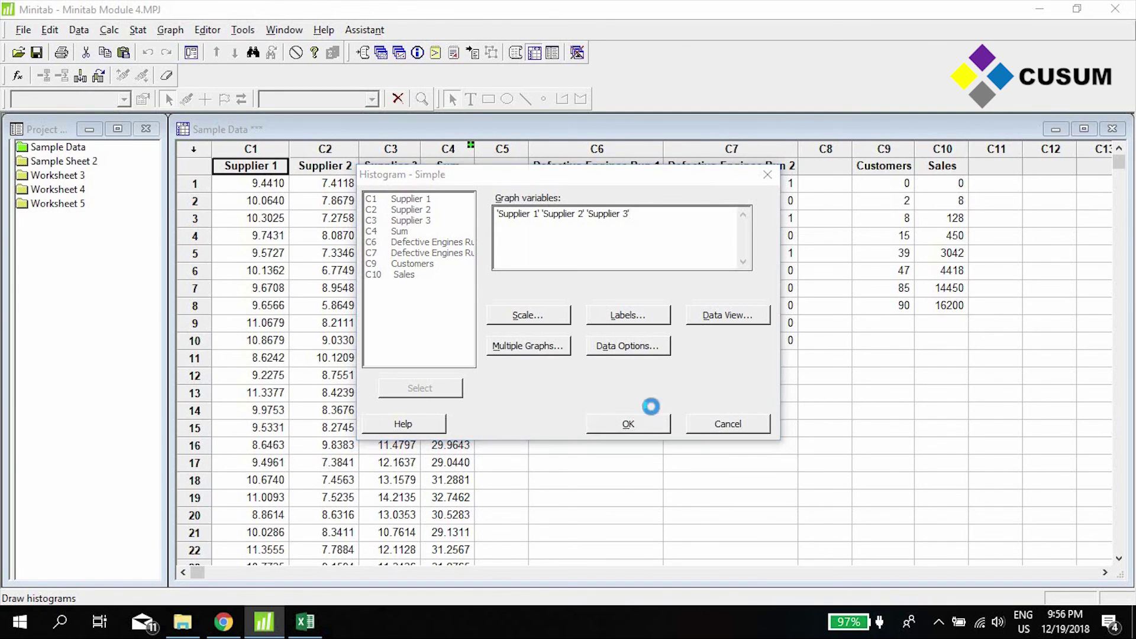
# - Arrange the three supplier histogram windows side by side so they can be compared
pyautogui.moveTo(688, 270); pyautogui.dragTo(251, 193)
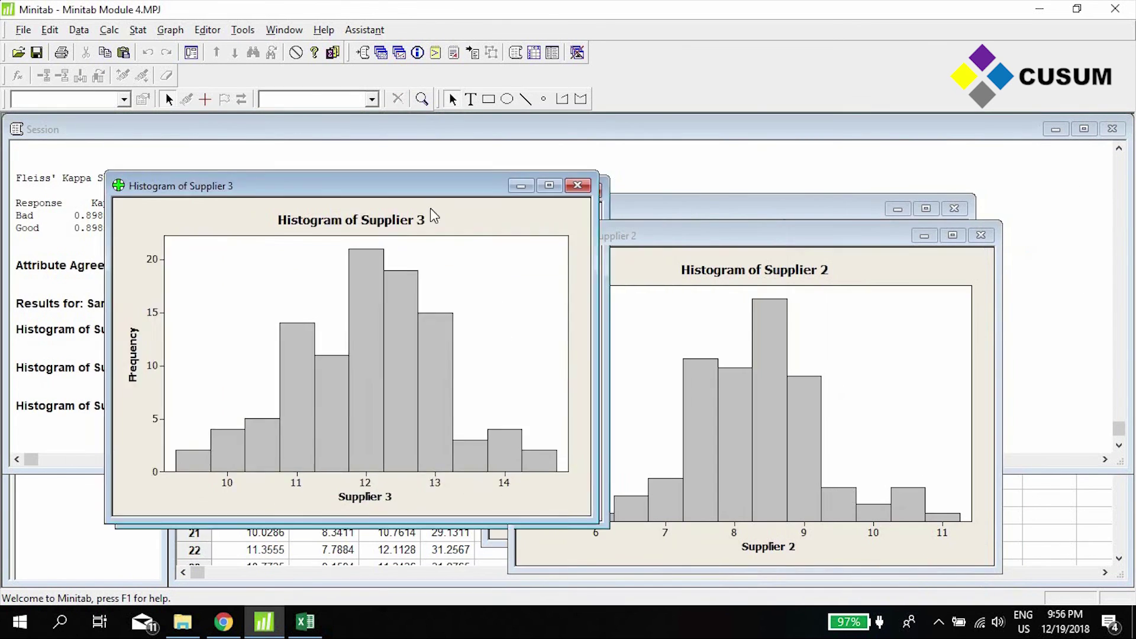
pyautogui.moveTo(572, 242); pyautogui.dragTo(716, 164)
pyautogui.moveTo(561, 205); pyautogui.dragTo(438, 151)
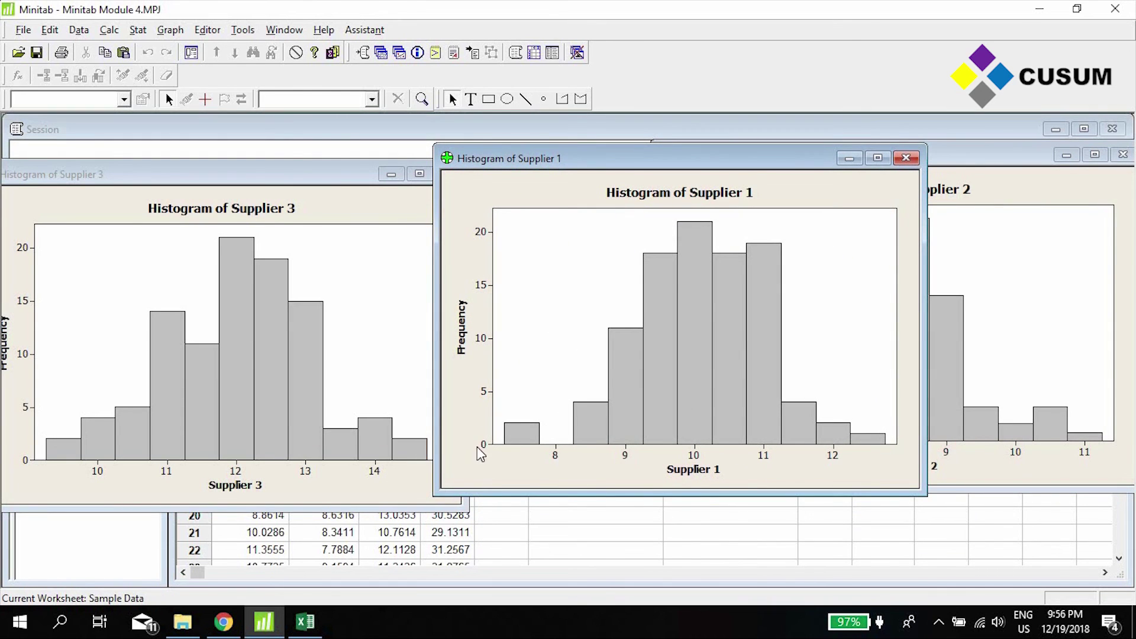
# - Create separate simple one-Y boxplots of Supplier 1, Supplier 2 and Supplier 3
pyautogui.click(142, 31)
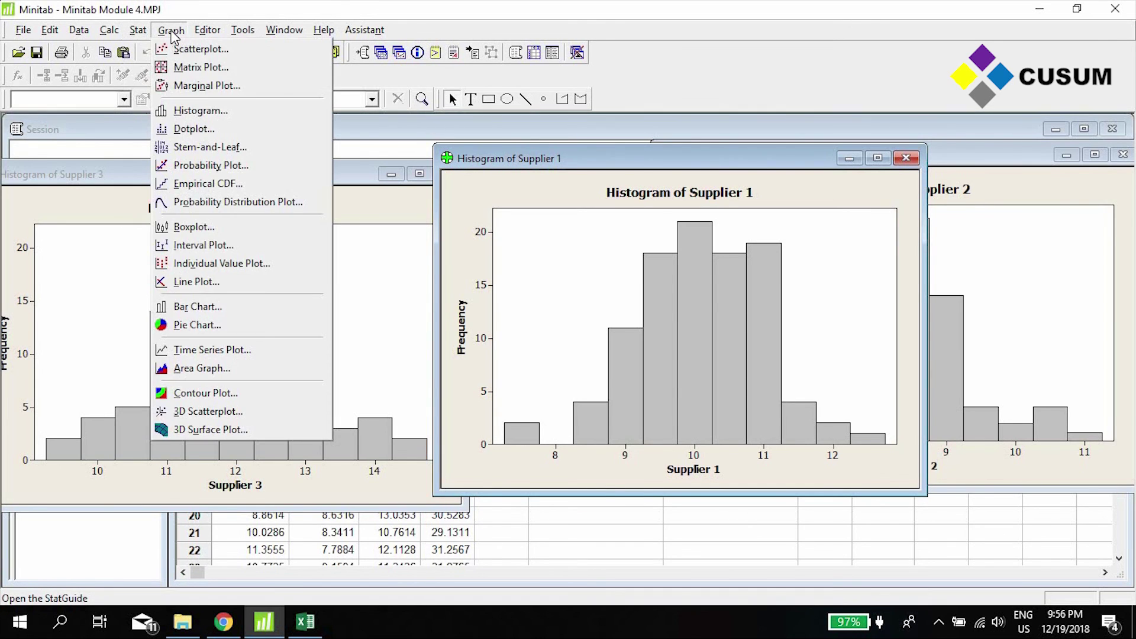
pyautogui.click(248, 227)
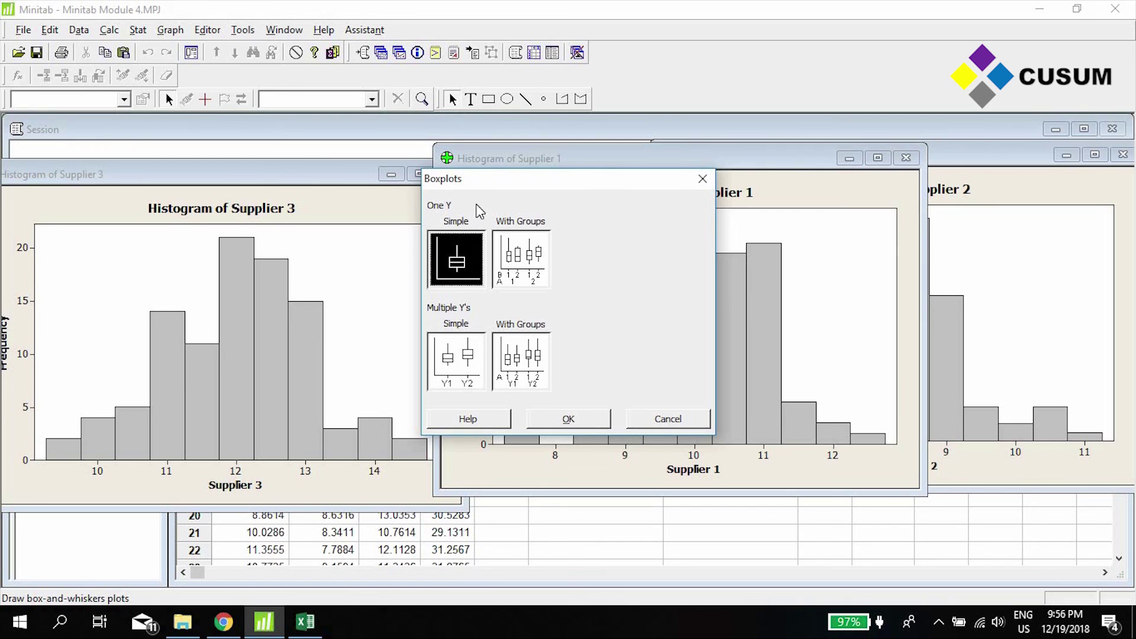
pyautogui.click(578, 419)
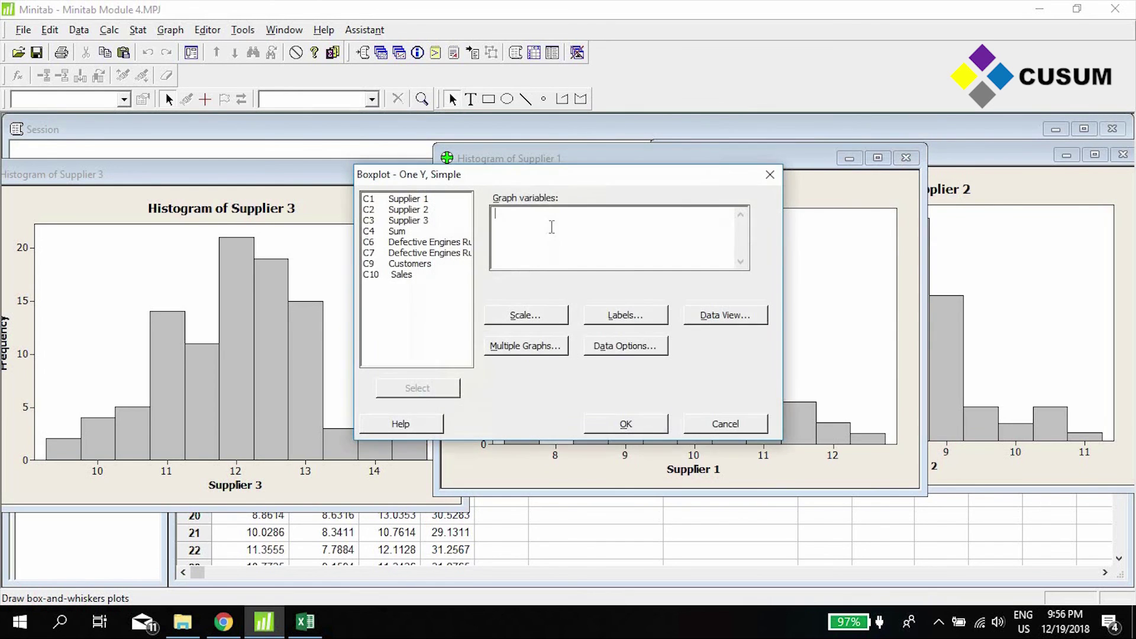
pyautogui.keyDown('shift'); pyautogui.click(410, 222); pyautogui.keyUp('shift')
pyautogui.click(443, 391)
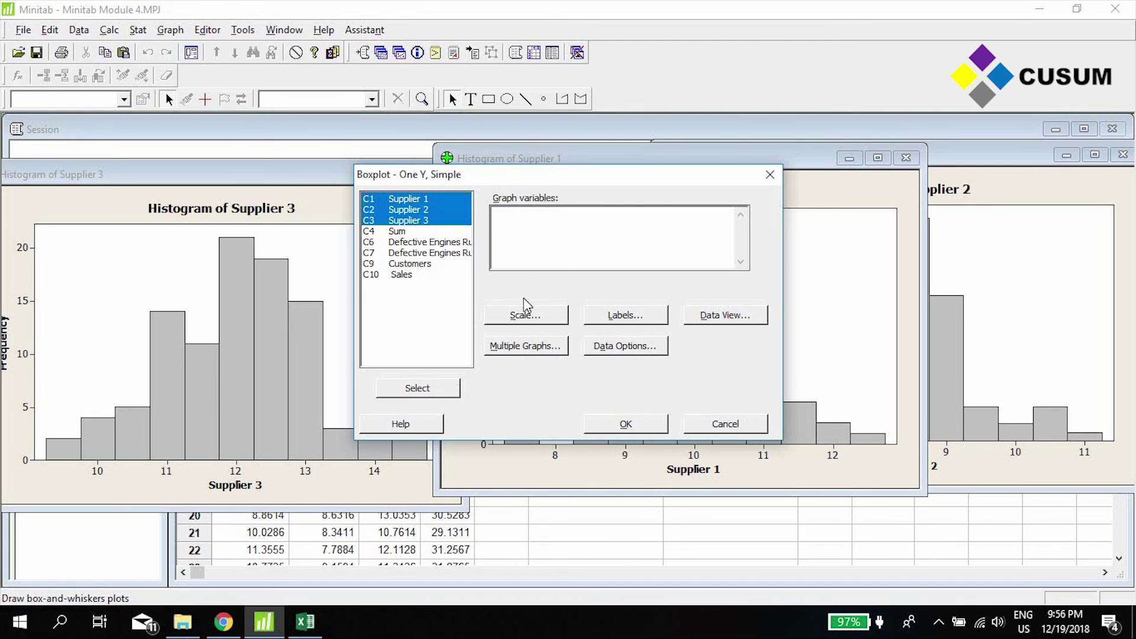
pyautogui.click(633, 420)
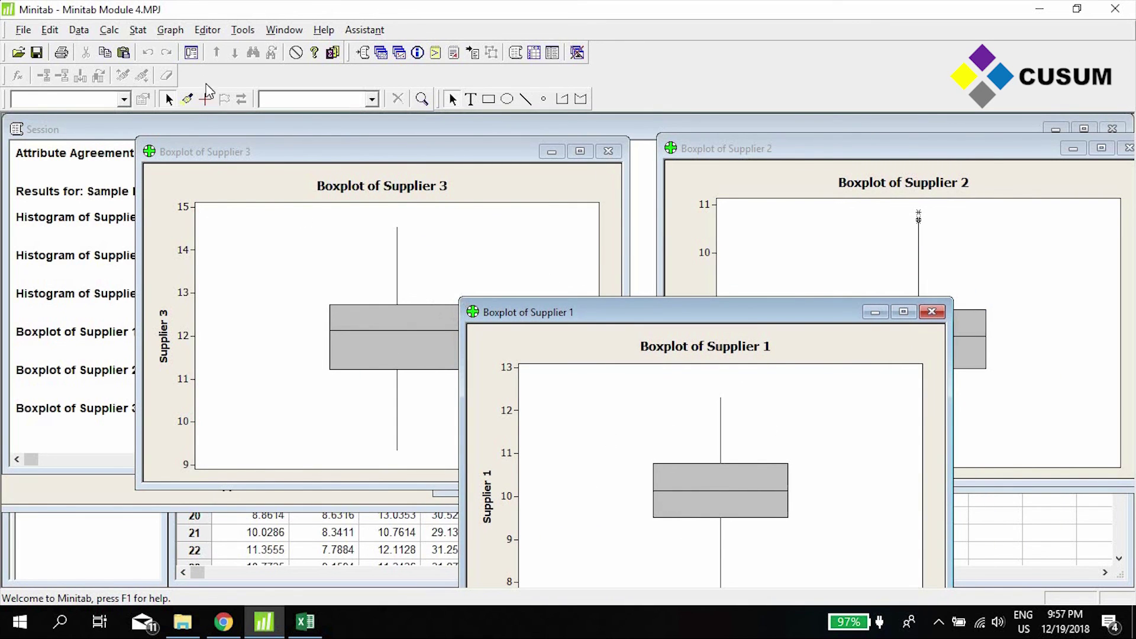
# - Create a simple multiple-Y boxplot showing Supplier 1, Supplier 2 and Supplier 3 together in one graph
pyautogui.click(169, 30)
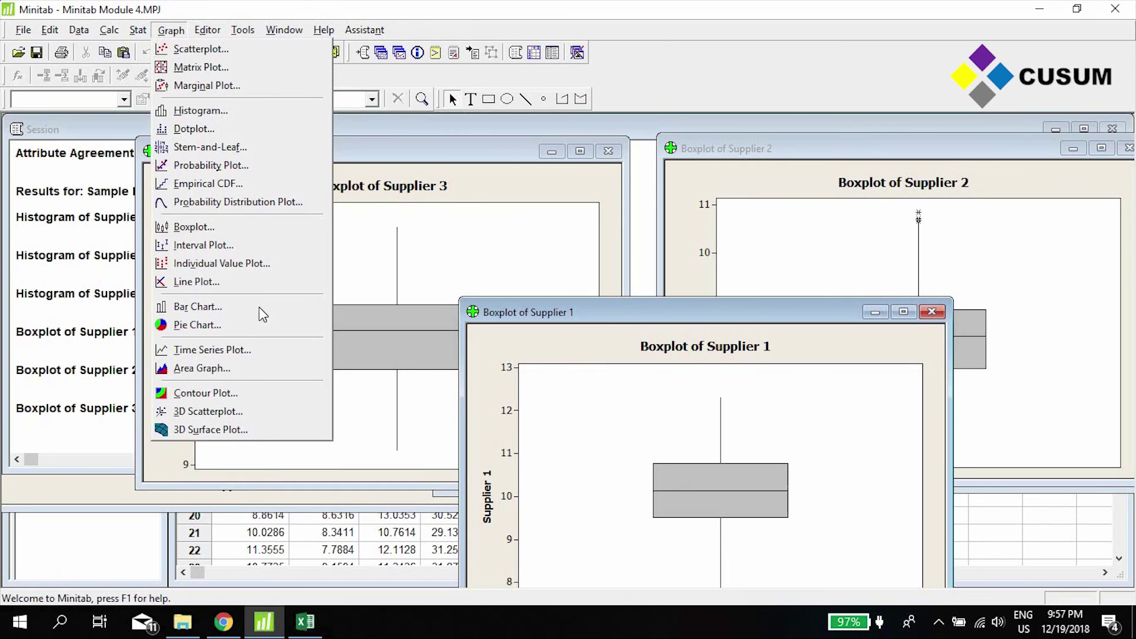
pyautogui.click(201, 226)
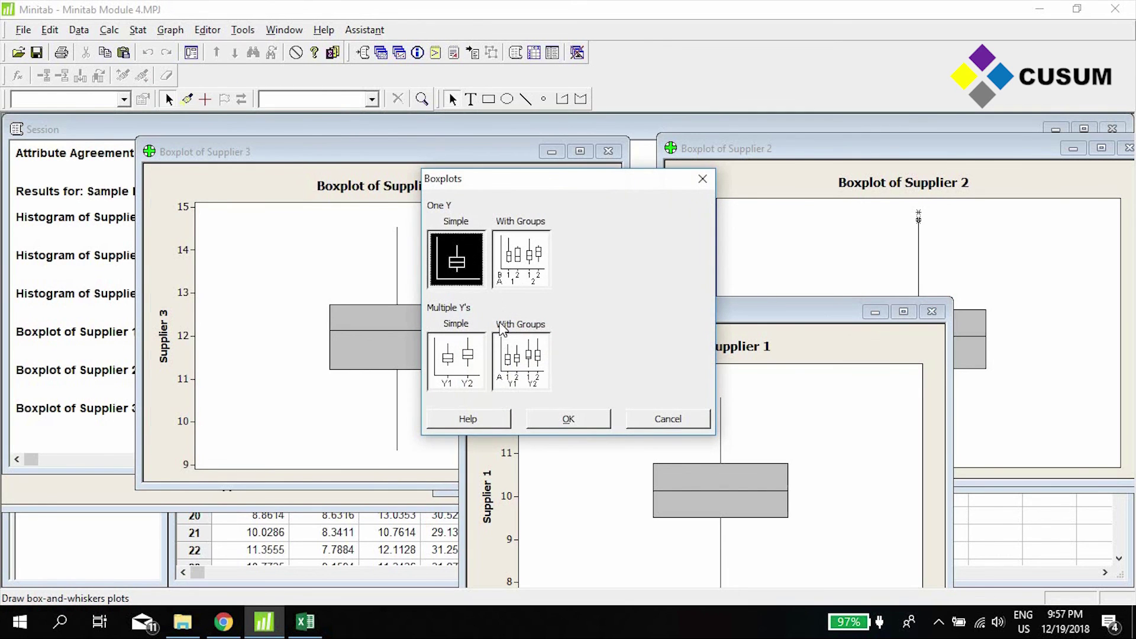
pyautogui.click(471, 355)
pyautogui.click(601, 421)
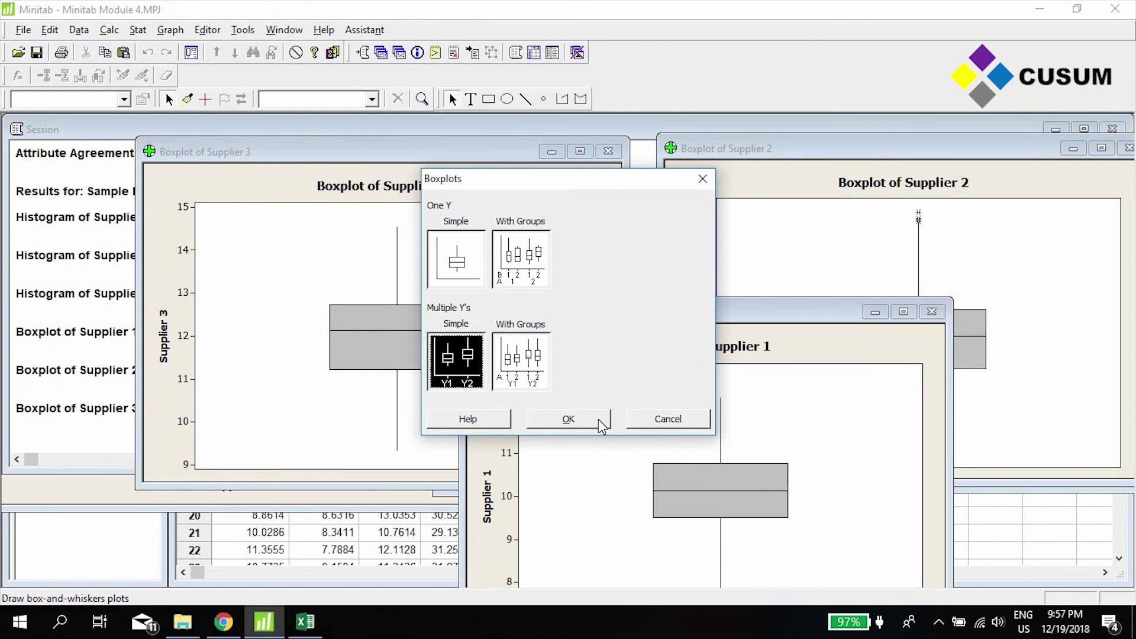
pyautogui.click(411, 200)
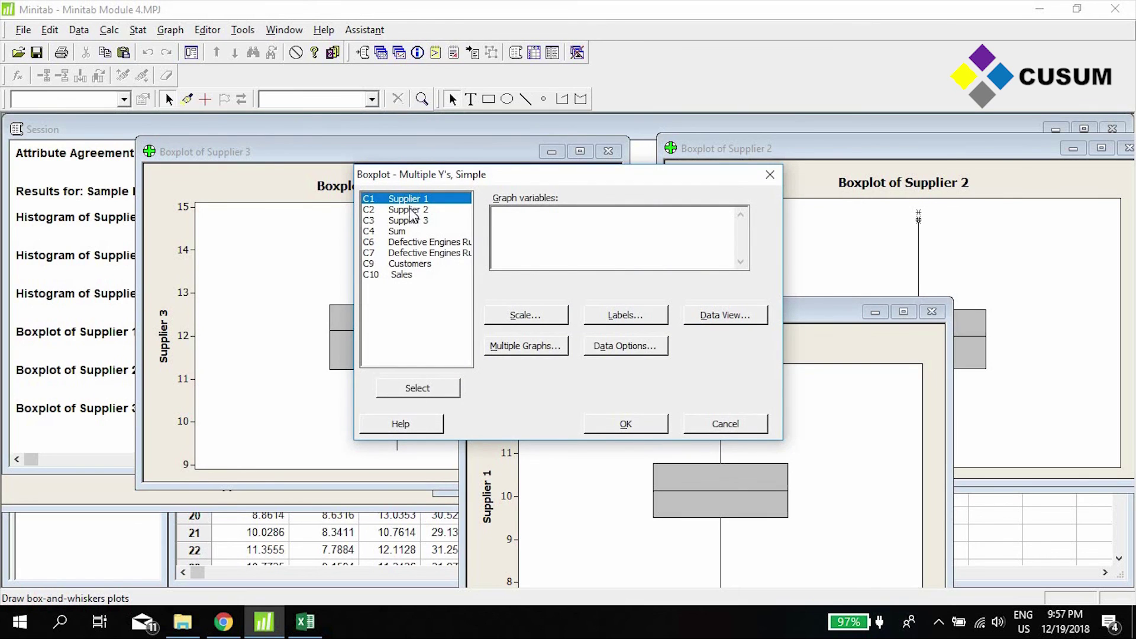
pyautogui.doubleClick(418, 201)
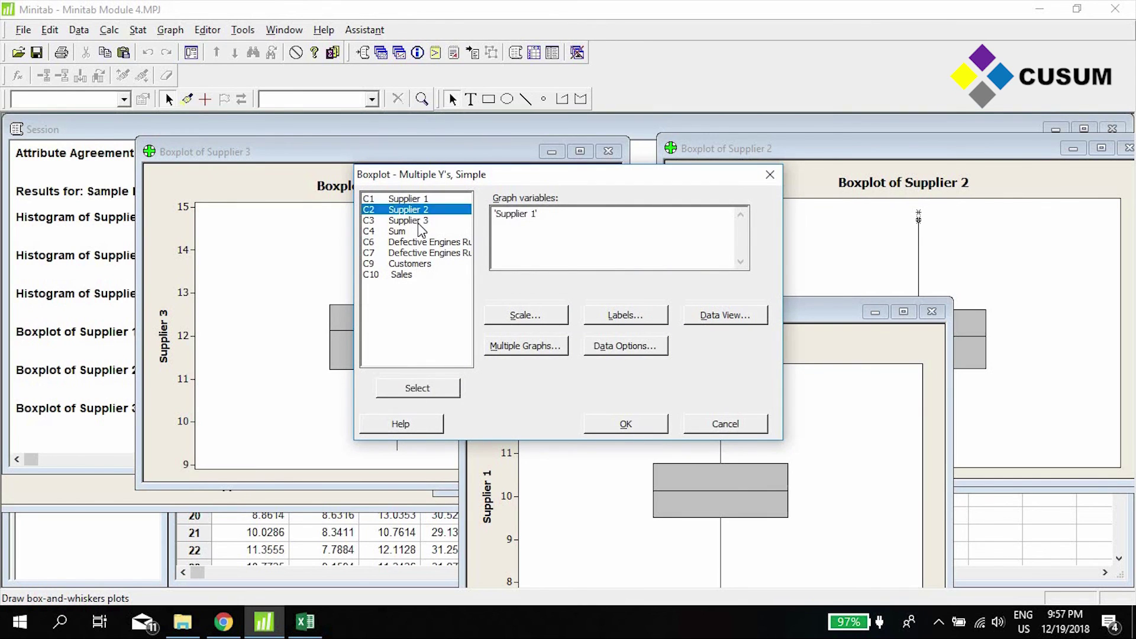
pyautogui.doubleClick(417, 209)
pyautogui.doubleClick(417, 220)
pyautogui.click(640, 431)
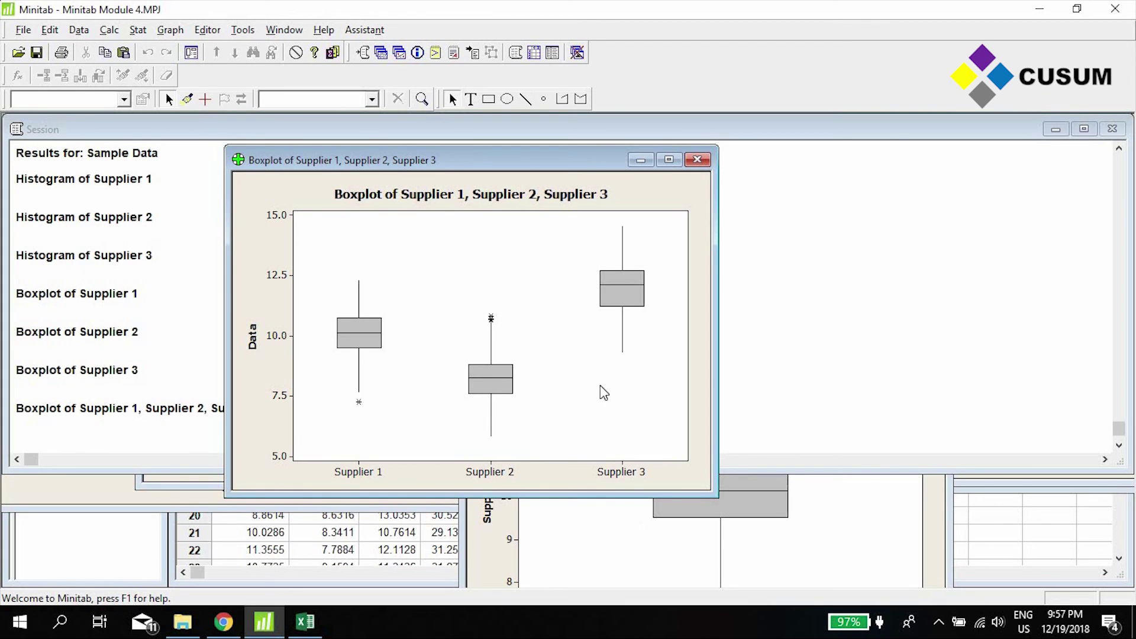
# - Create a simple bar chart of the counts of unique values in the Defective Engines Run 1 column of Sample Data
pyautogui.click(403, 553)
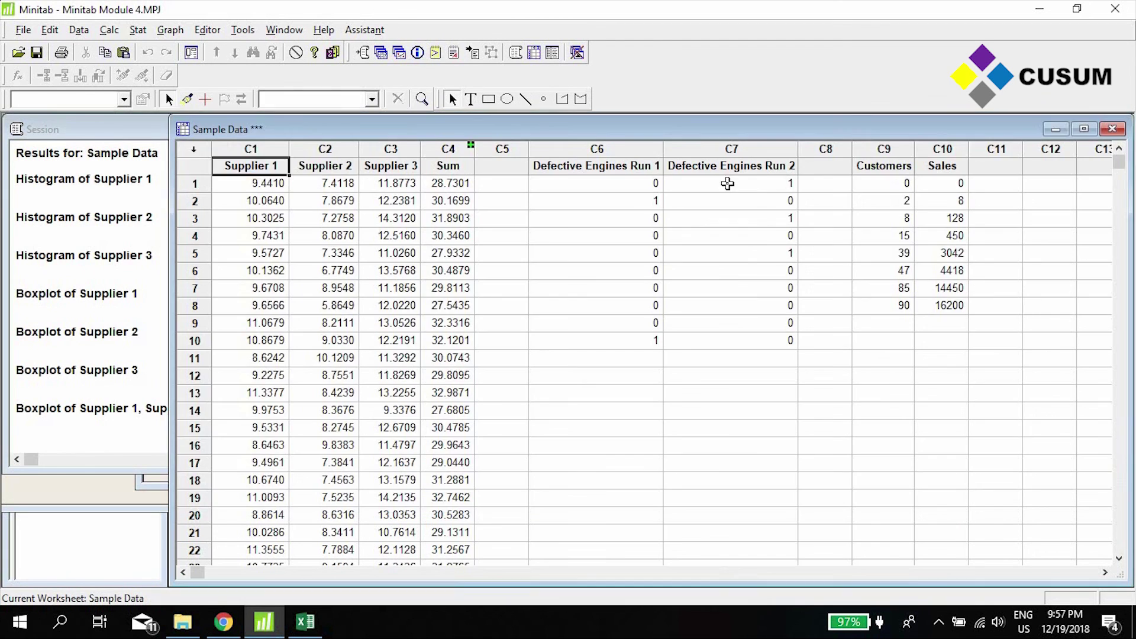
pyautogui.moveTo(613, 151); pyautogui.dragTo(715, 151)
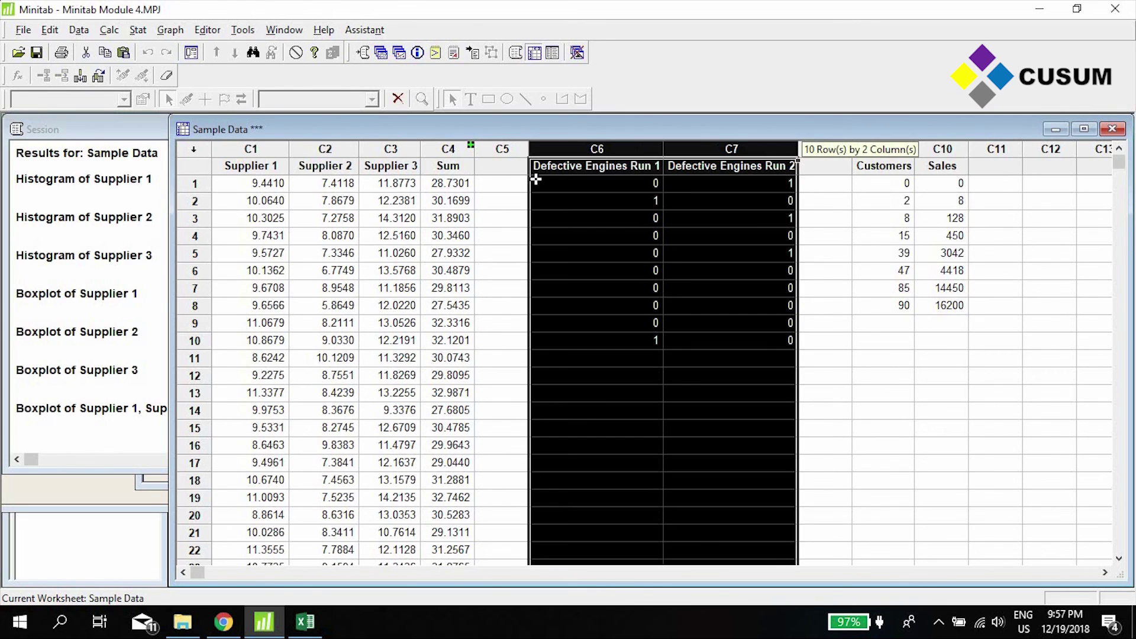
pyautogui.press('Up')
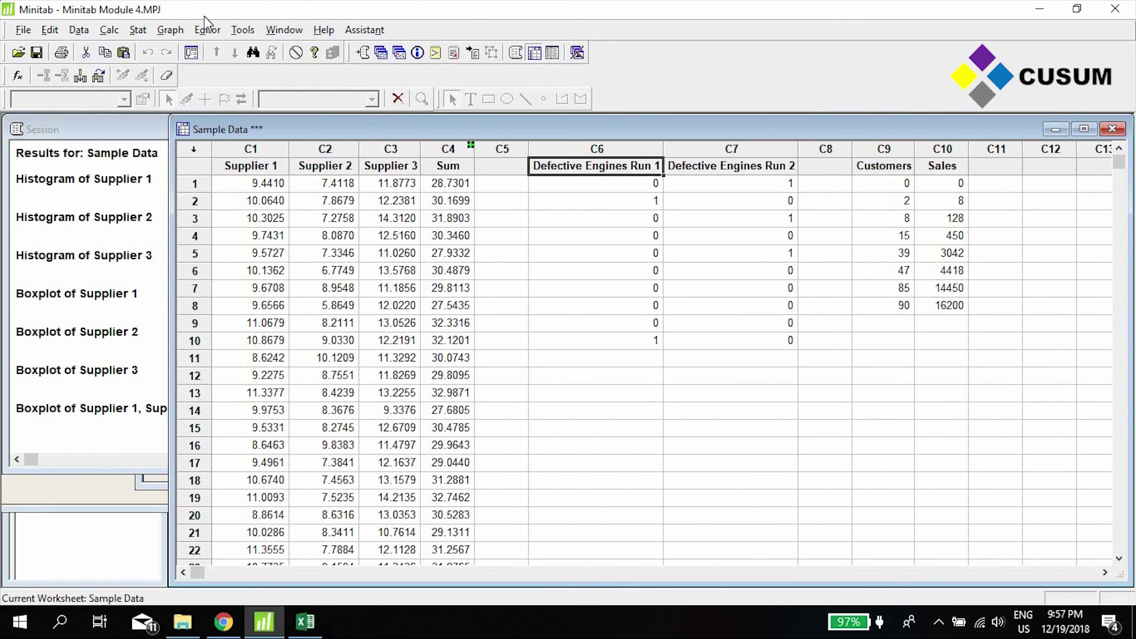
pyautogui.click(166, 31)
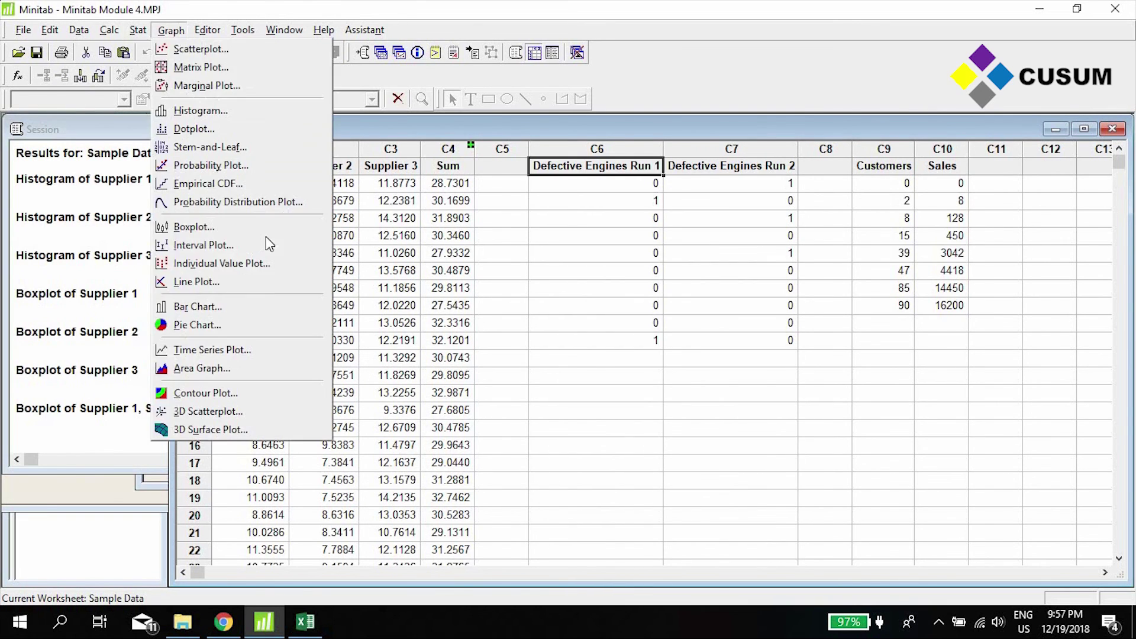
pyautogui.click(255, 307)
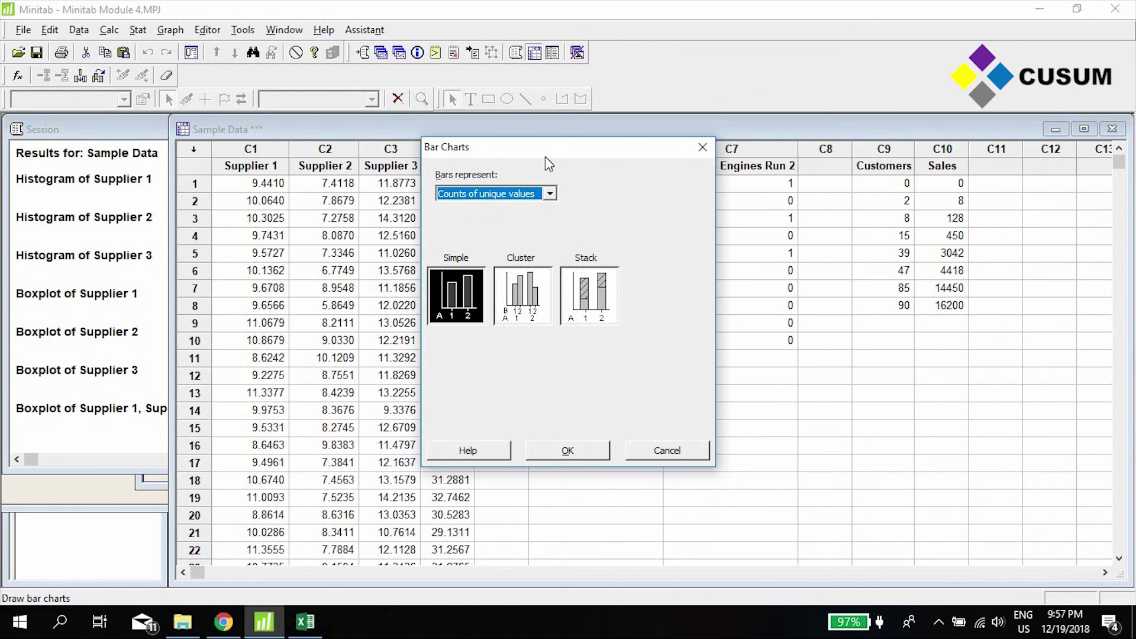
pyautogui.moveTo(516, 155); pyautogui.dragTo(319, 147)
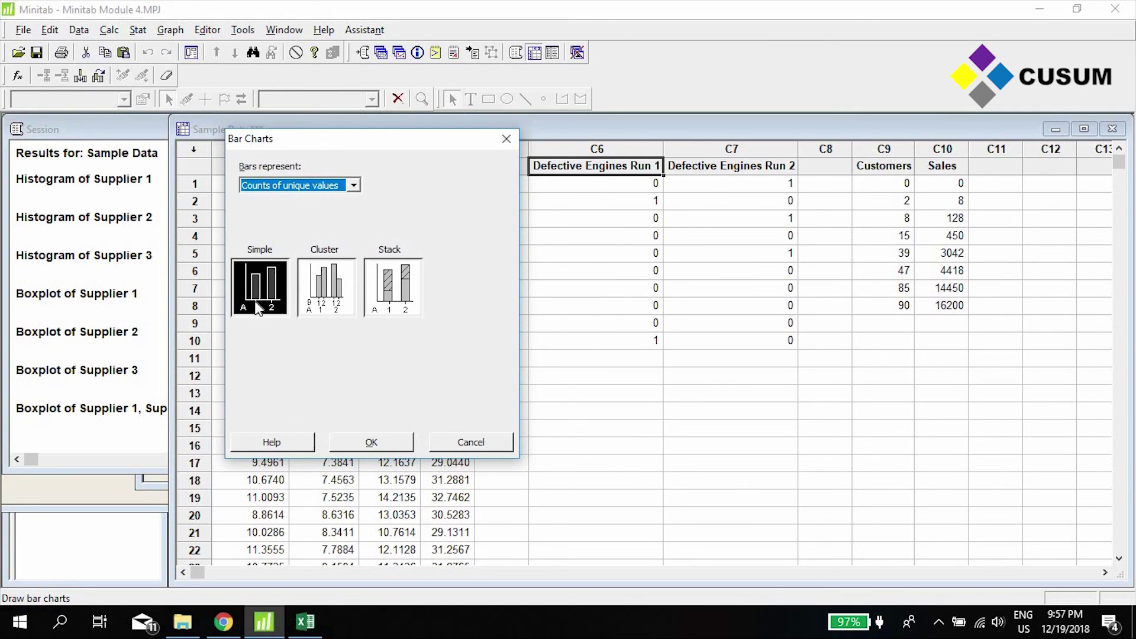
pyautogui.click(386, 443)
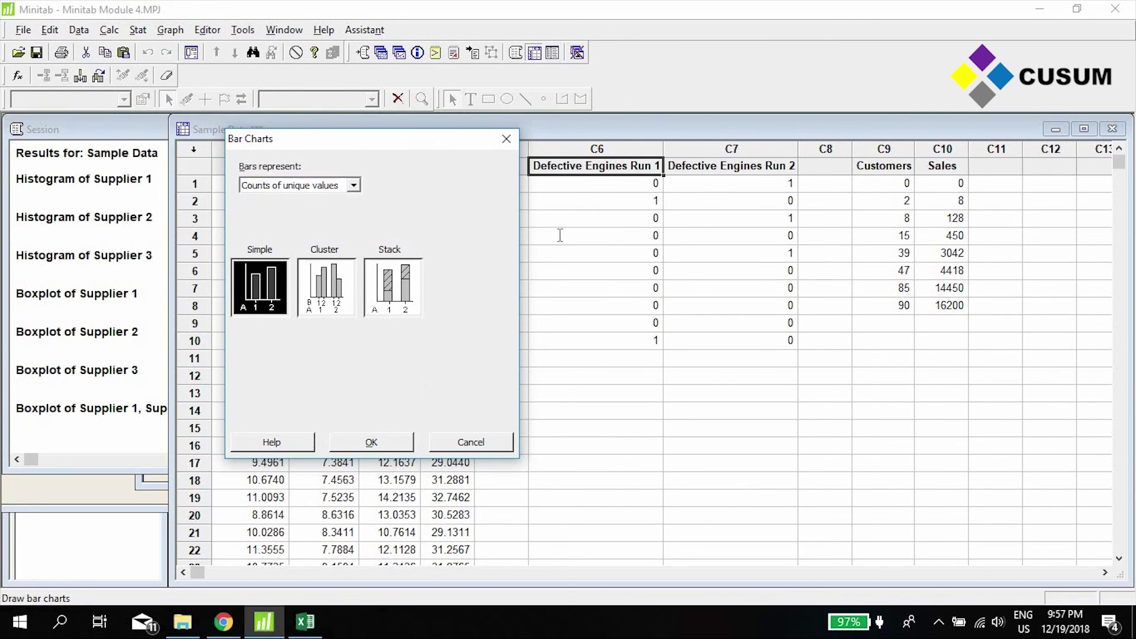
pyautogui.moveTo(412, 174); pyautogui.dragTo(155, 141)
pyautogui.doubleClick(151, 209)
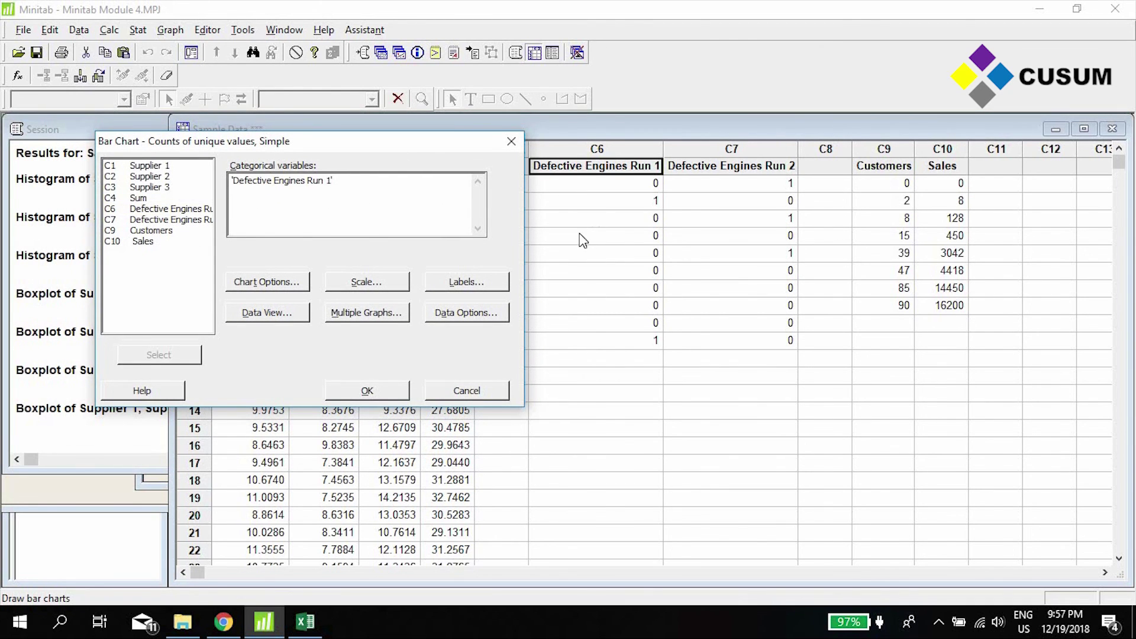
pyautogui.click(367, 390)
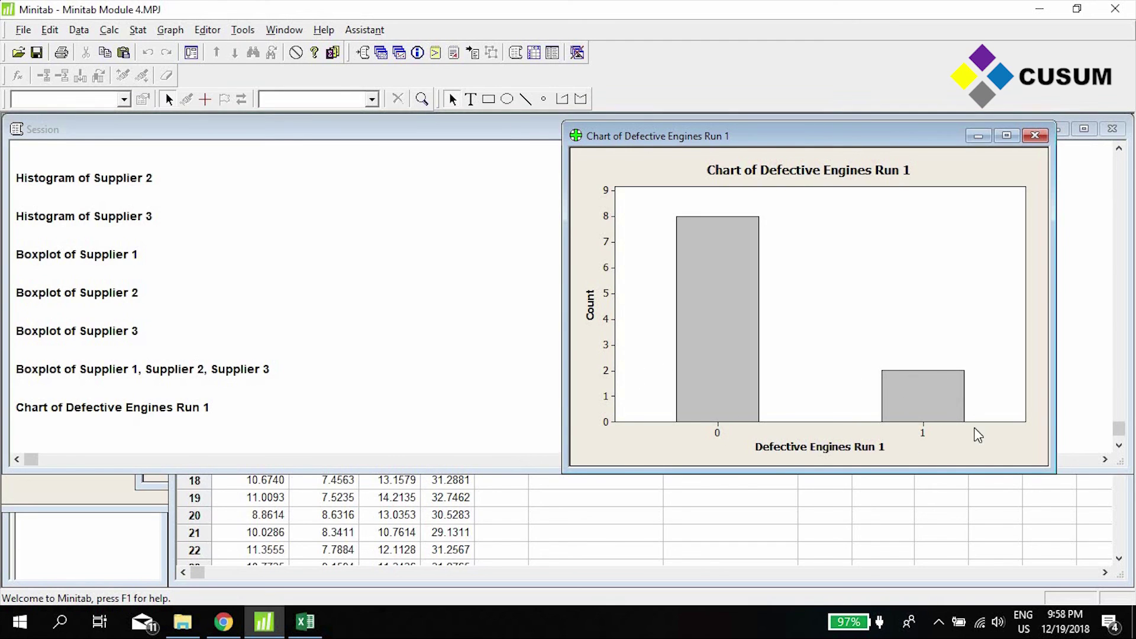
# - Add reference lines to the Defective Engines Run 1 bar chart at Y values 2 and 8
pyautogui.click(604, 373)
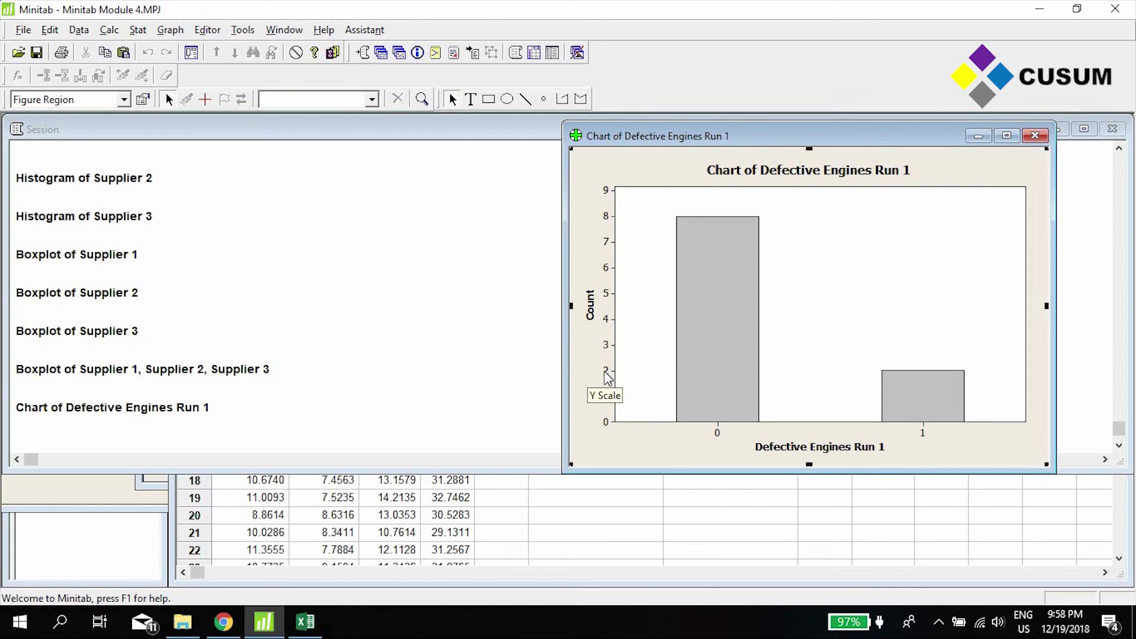
pyautogui.rightClick(605, 374)
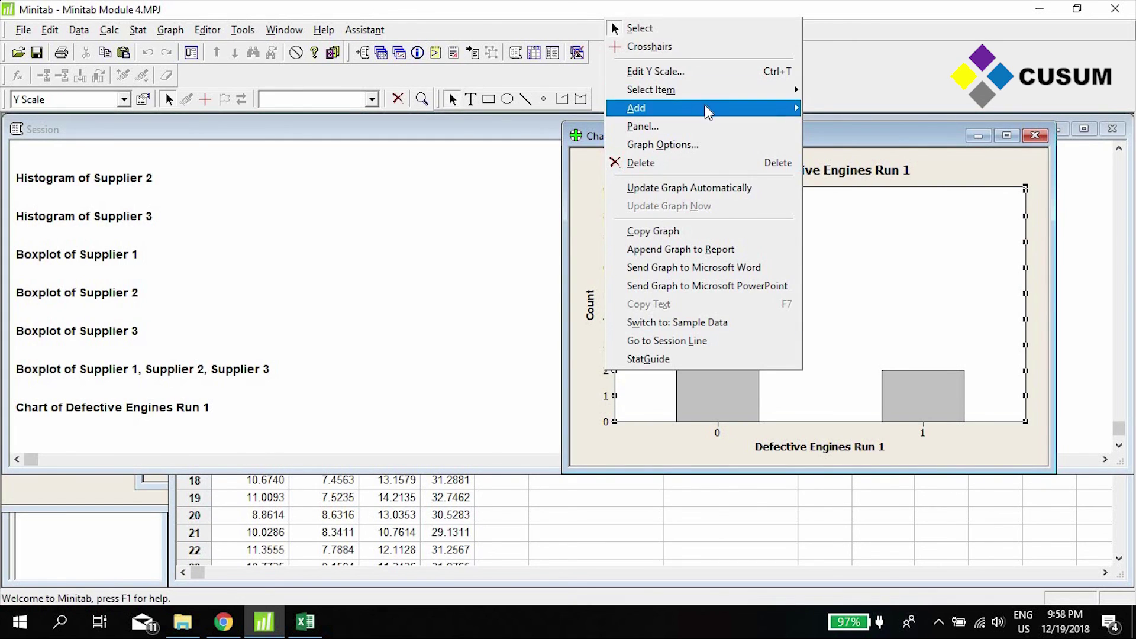
pyautogui.moveTo(708, 111)
pyautogui.click(854, 128)
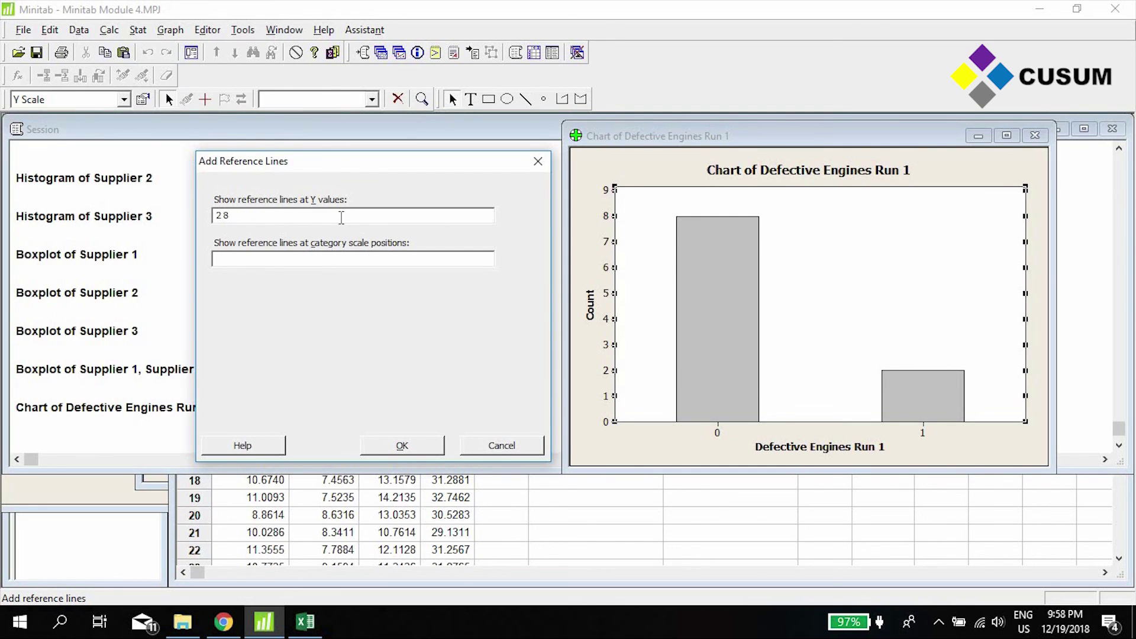
pyautogui.press('Return')
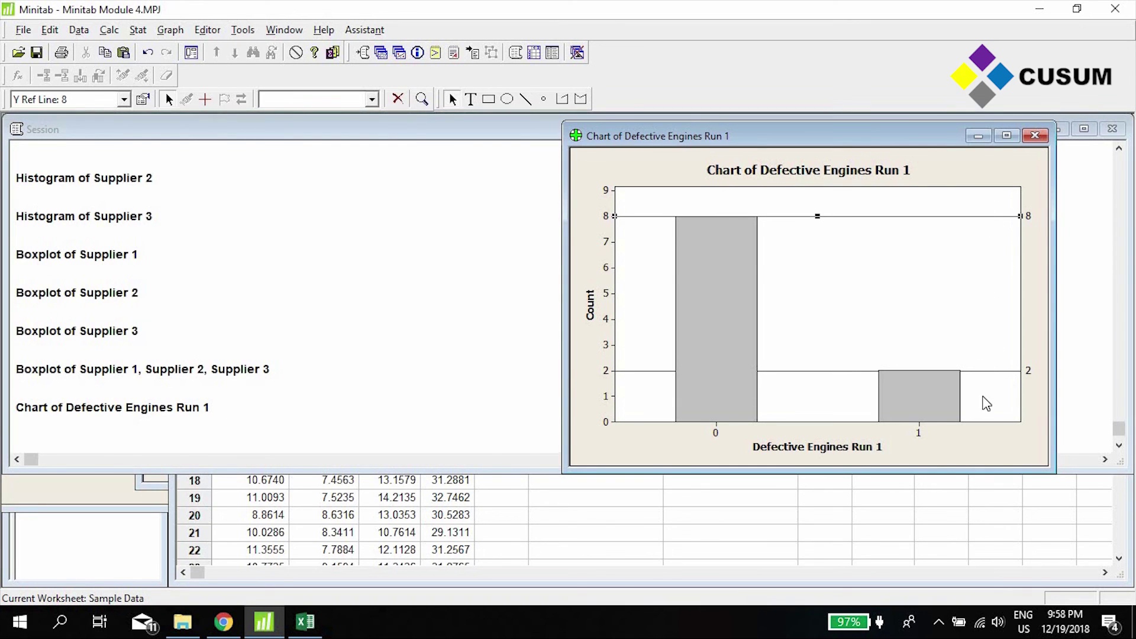
# - Format the reference line at Y value 2 as a custom dashed red line with a thicker size
pyautogui.doubleClick(1000, 371)
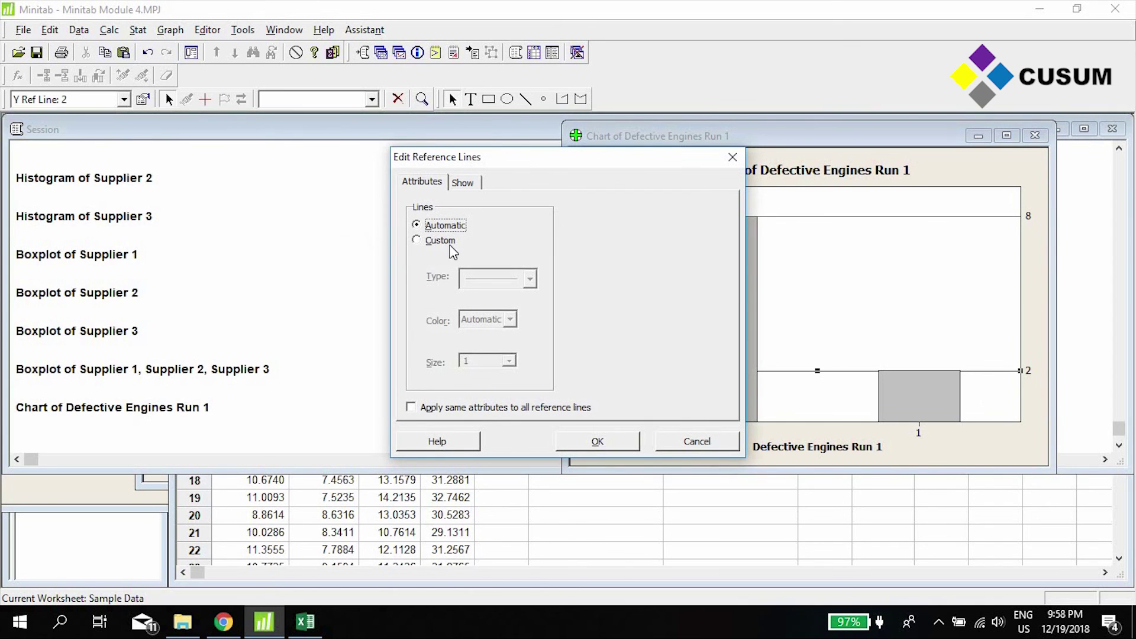
pyautogui.click(422, 240)
pyautogui.click(530, 279)
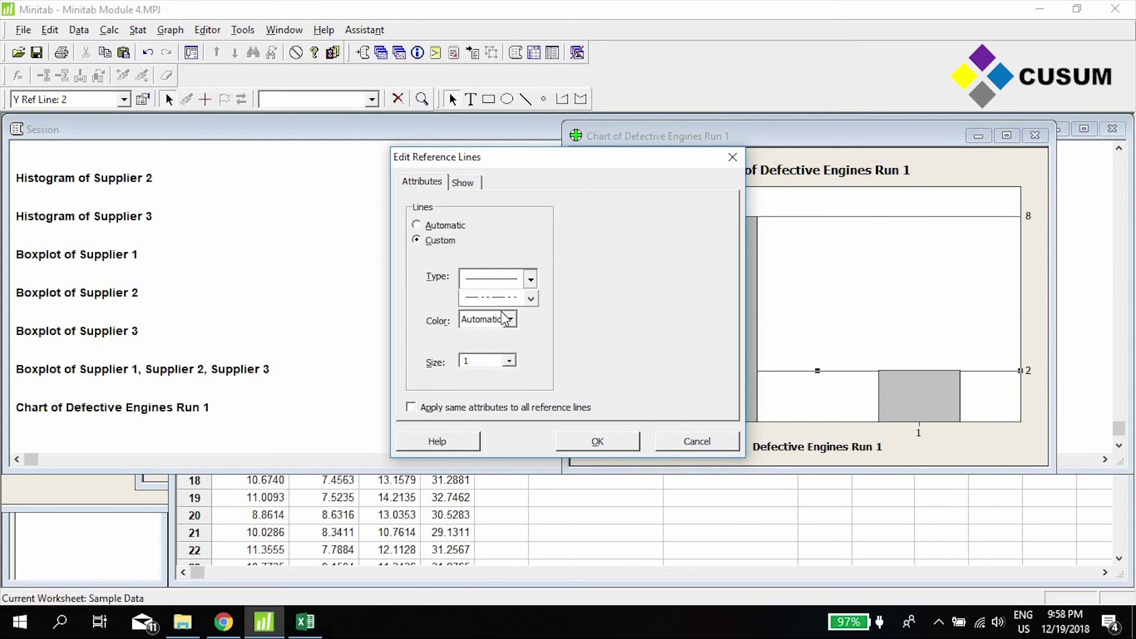
pyautogui.click(503, 323)
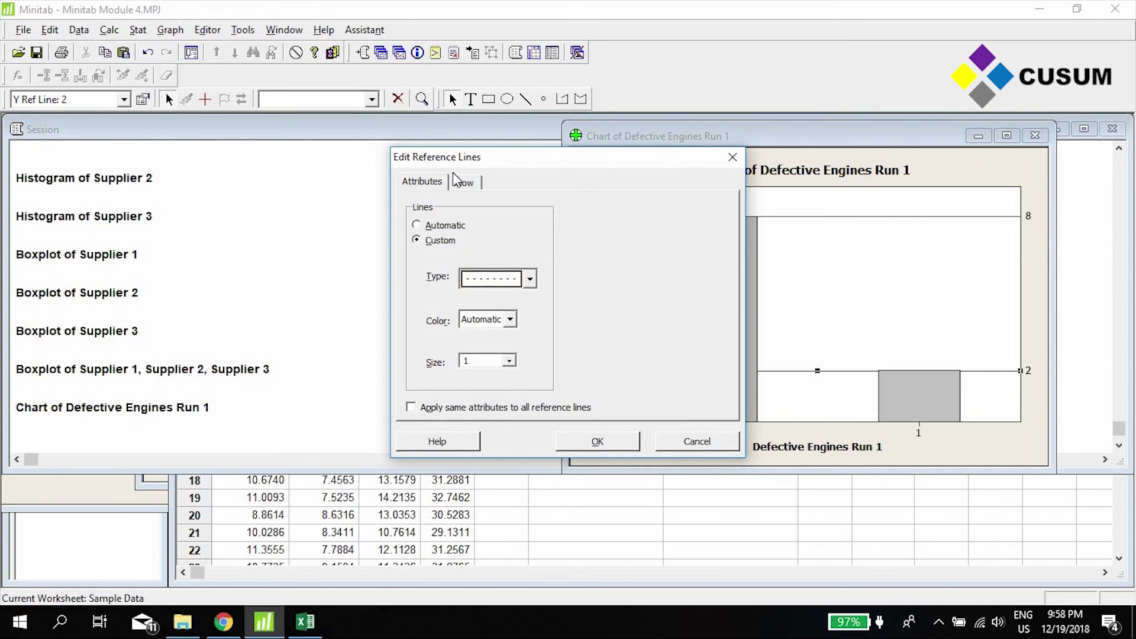
pyautogui.click(509, 320)
pyautogui.click(482, 379)
pyautogui.click(509, 361)
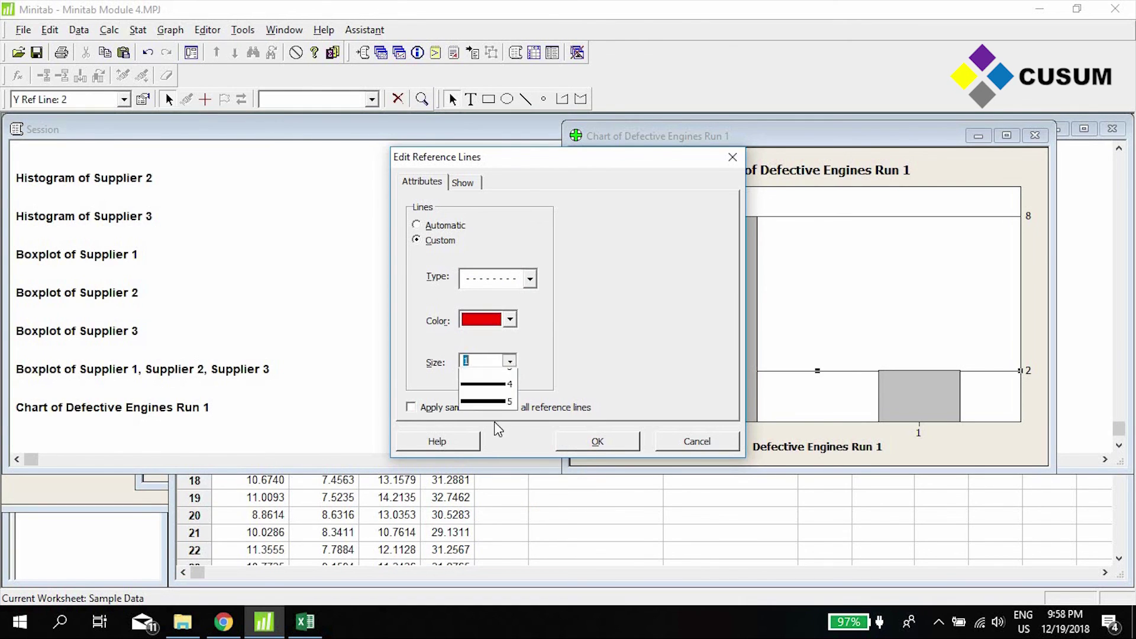
pyautogui.click(598, 442)
pyautogui.click(598, 441)
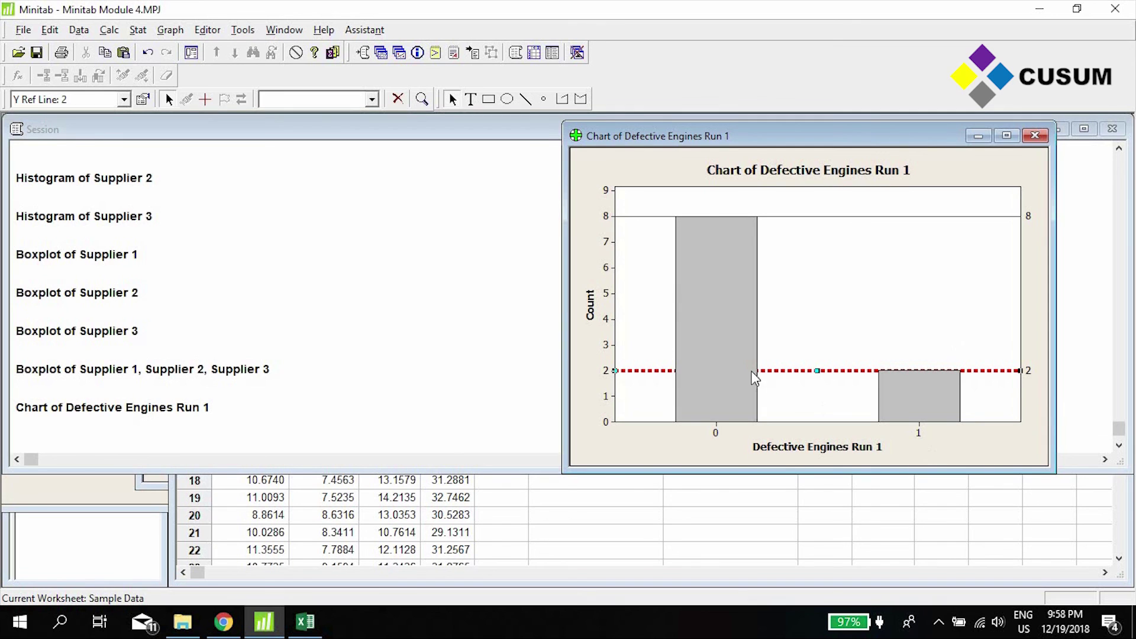
# - Give the bars of the Defective Engines Run 1 chart a custom fill with a blue background color
pyautogui.doubleClick(711, 331)
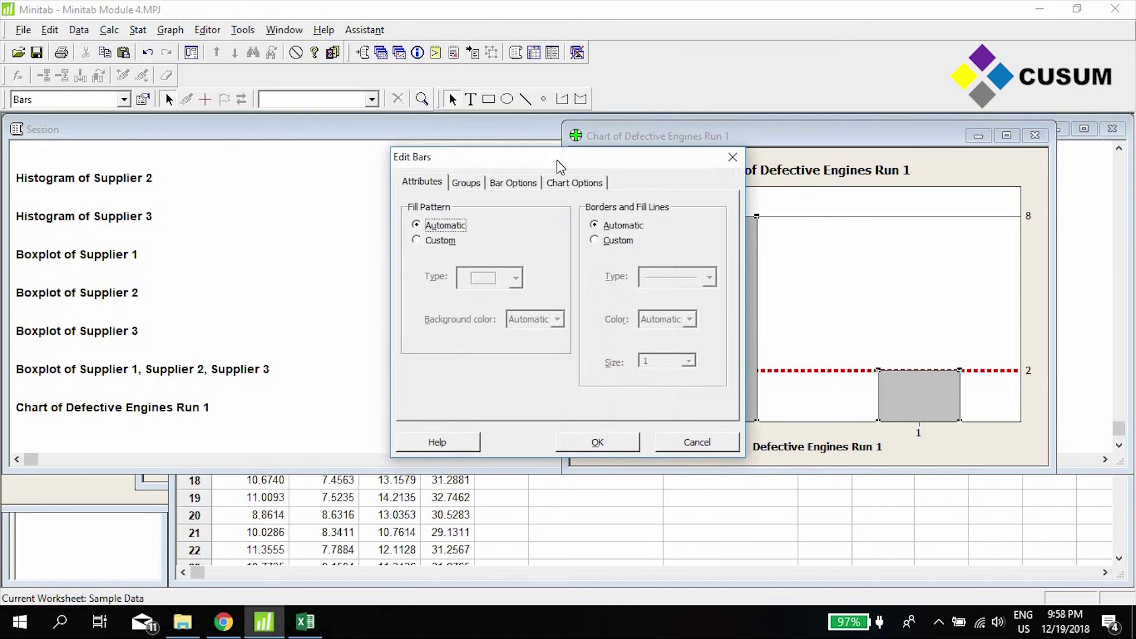
pyautogui.moveTo(392, 167); pyautogui.dragTo(226, 170)
pyautogui.click(270, 244)
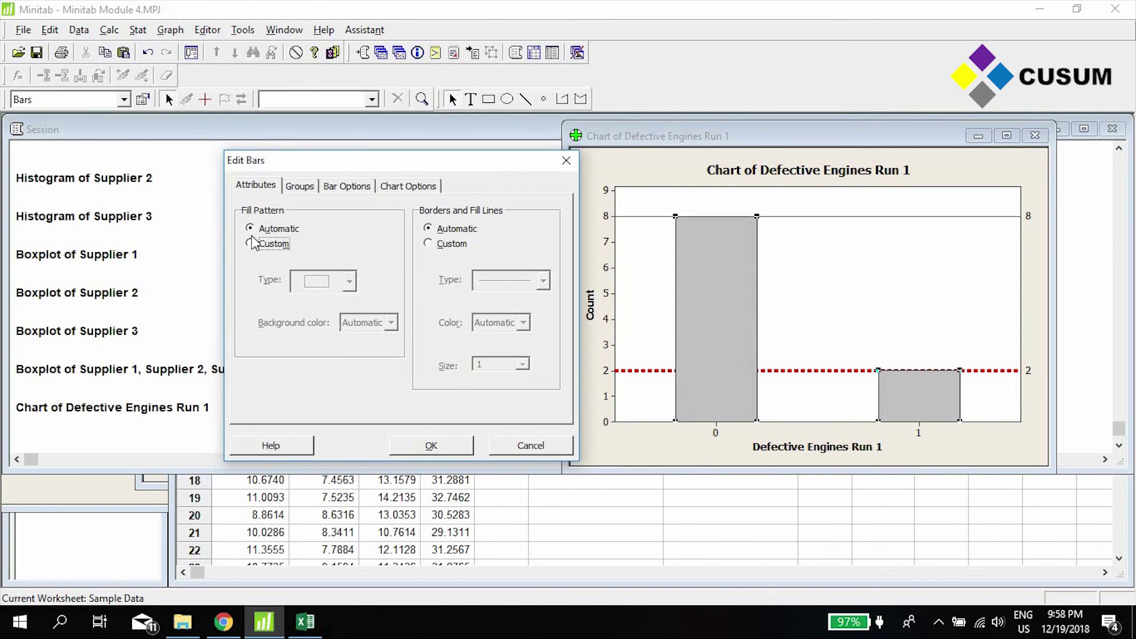
pyautogui.click(351, 282)
pyautogui.click(391, 323)
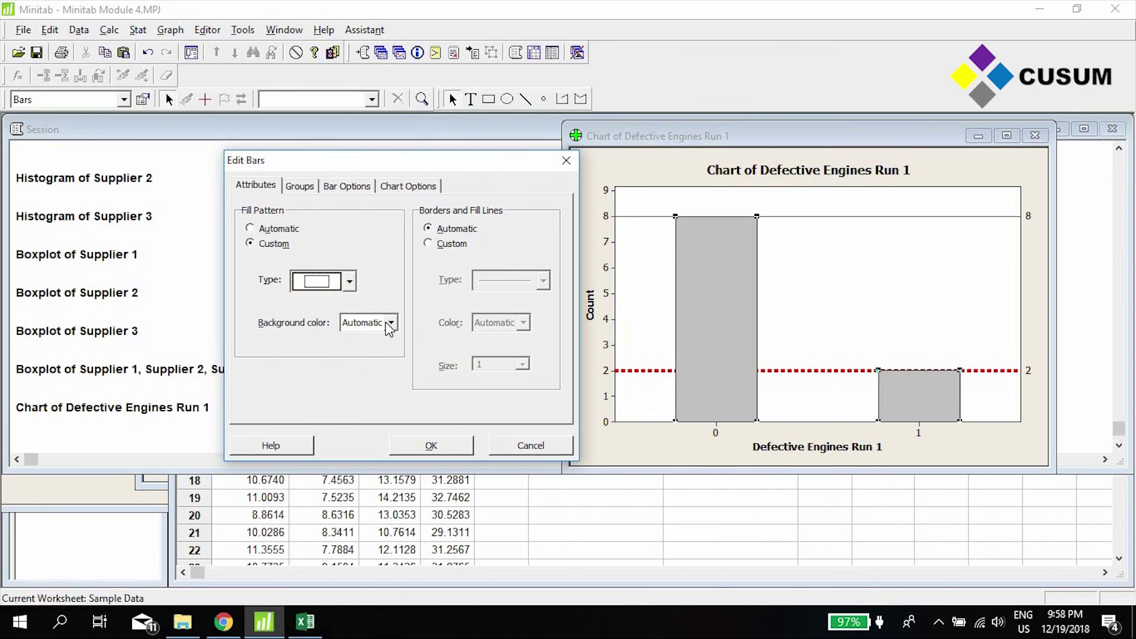
pyautogui.click(391, 323)
pyautogui.click(453, 398)
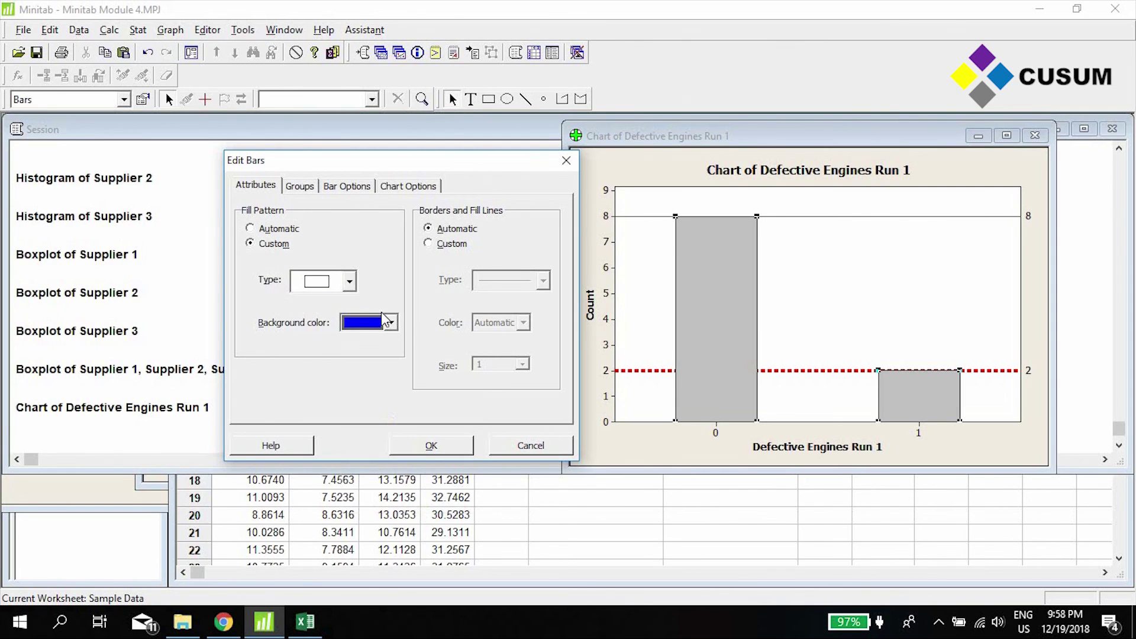
pyautogui.press('Return')
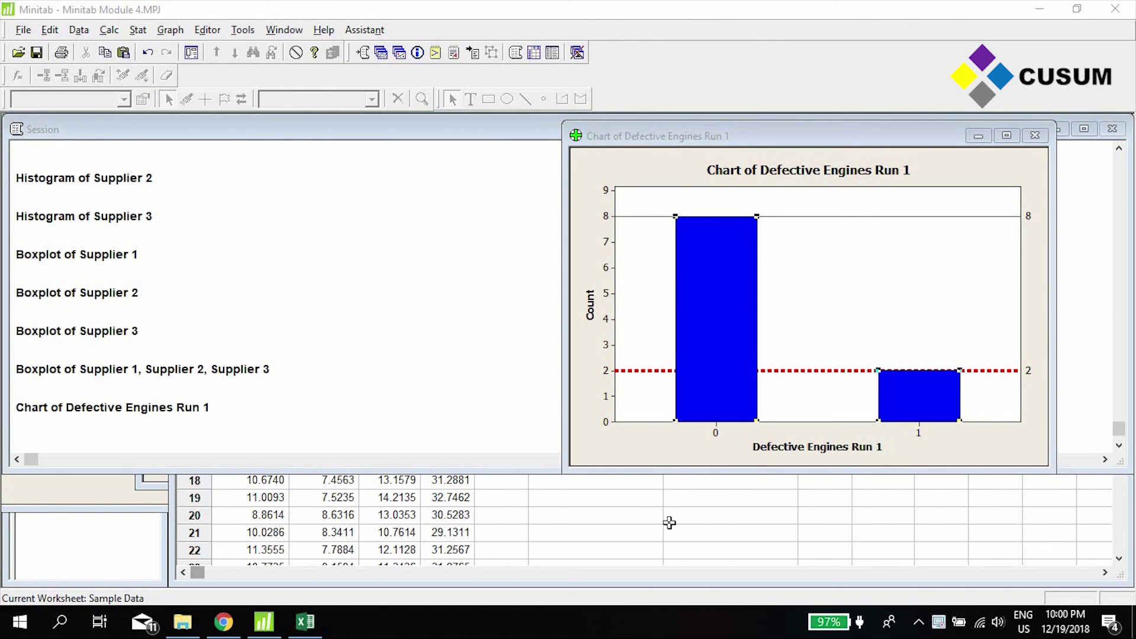
# - Create a pie chart of the counts of unique values in the Defective Engines Run 1 column of Sample Data
pyautogui.click(627, 513)
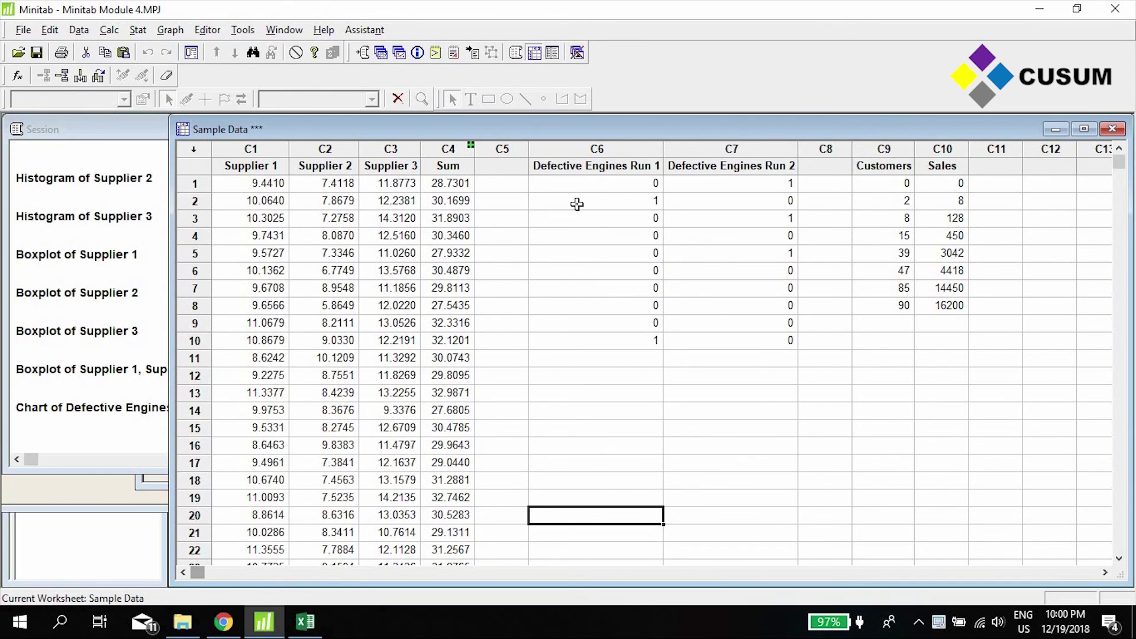
pyautogui.click(597, 179)
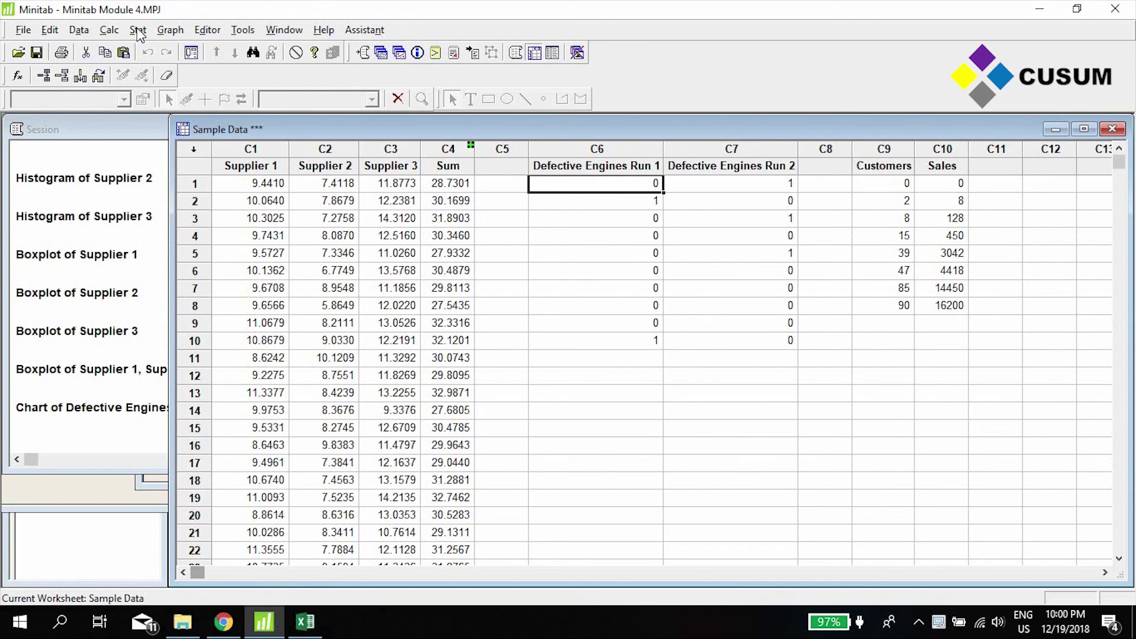
pyautogui.click(171, 30)
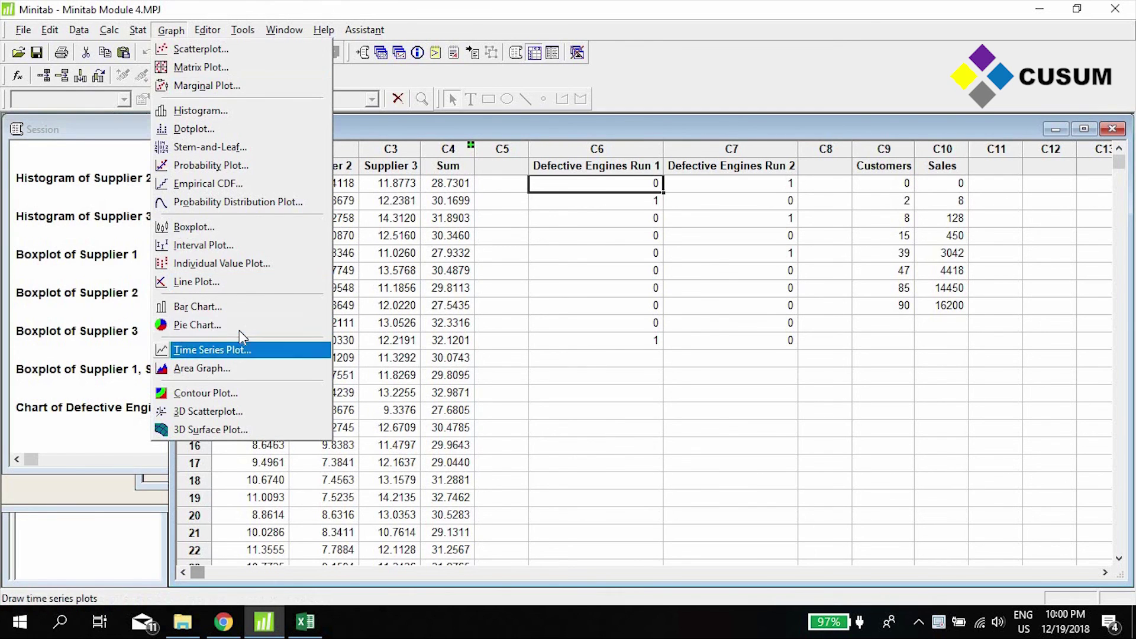
pyautogui.click(205, 325)
pyautogui.moveTo(681, 181); pyautogui.dragTo(459, 145)
pyautogui.click(349, 234)
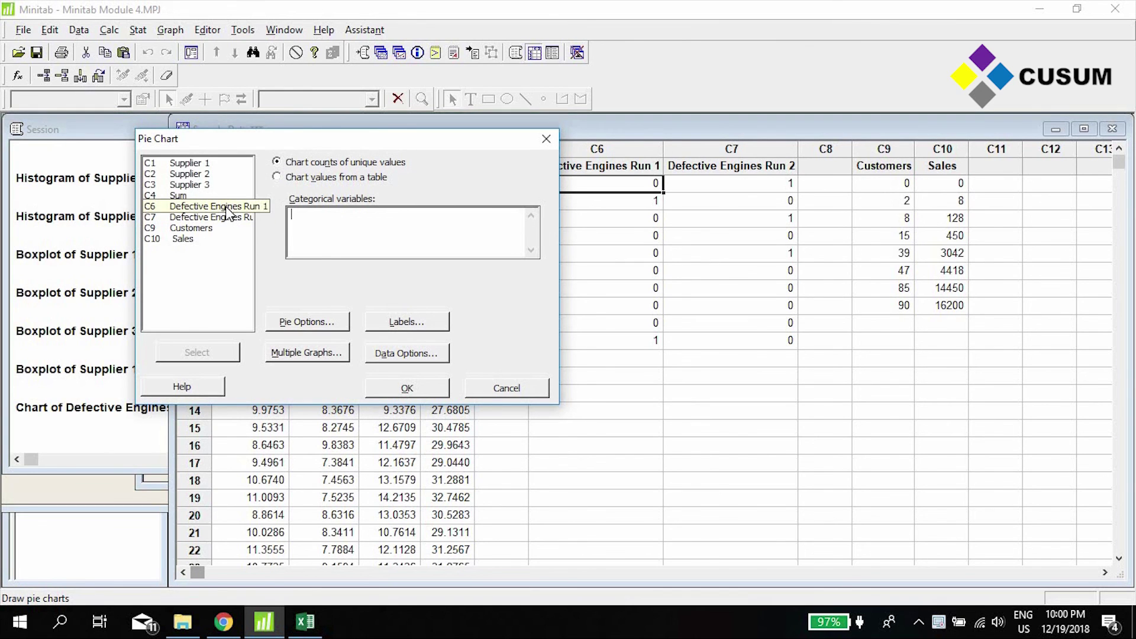
pyautogui.doubleClick(228, 211)
pyautogui.click(398, 383)
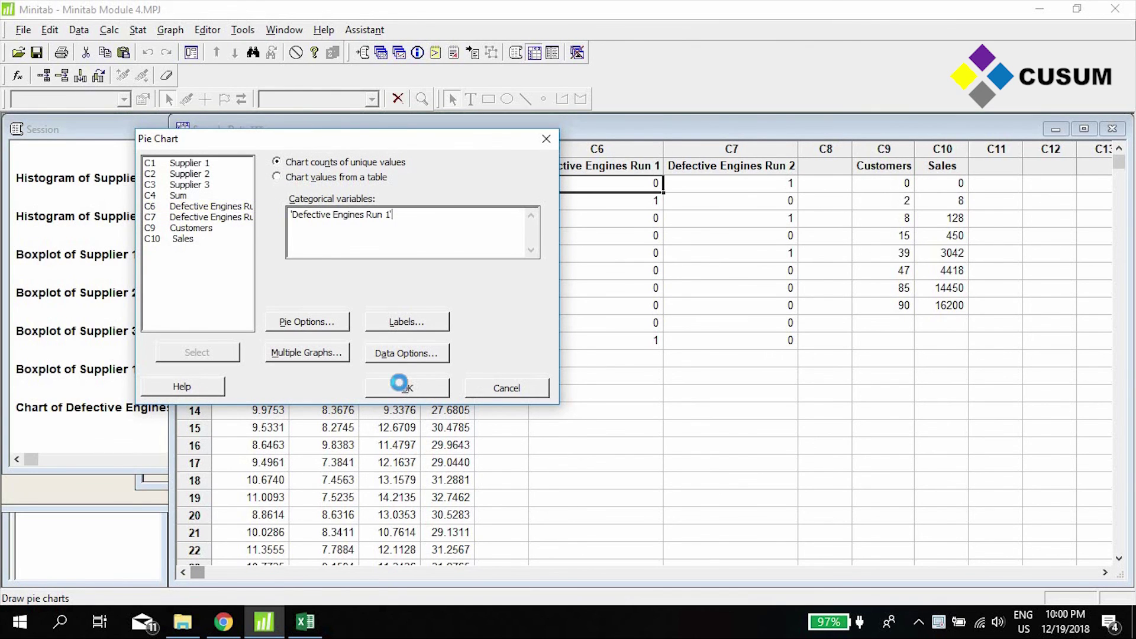